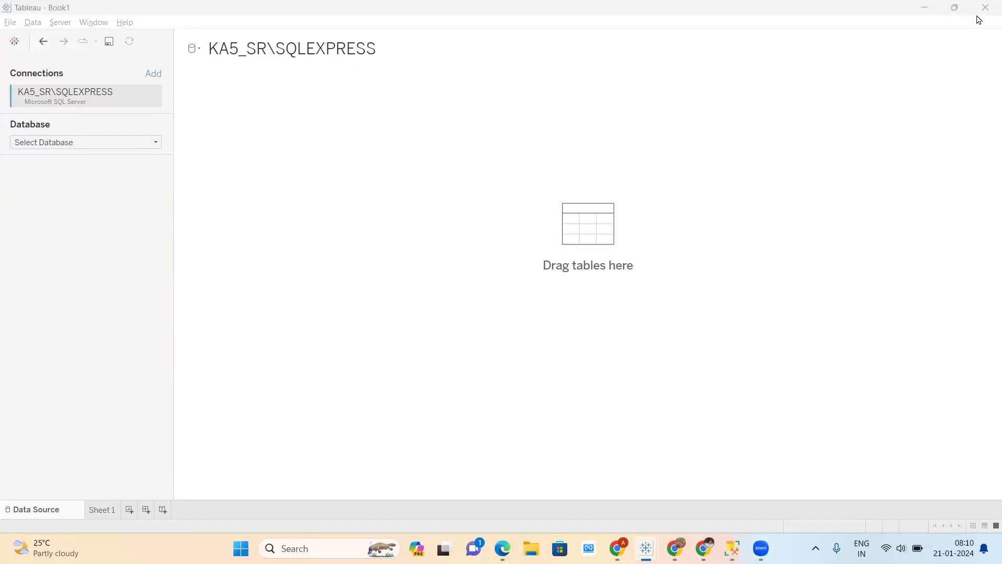
Close the Book1 and Superstore Performance Dashboard workbooks without saving their changes.
click(985, 7)
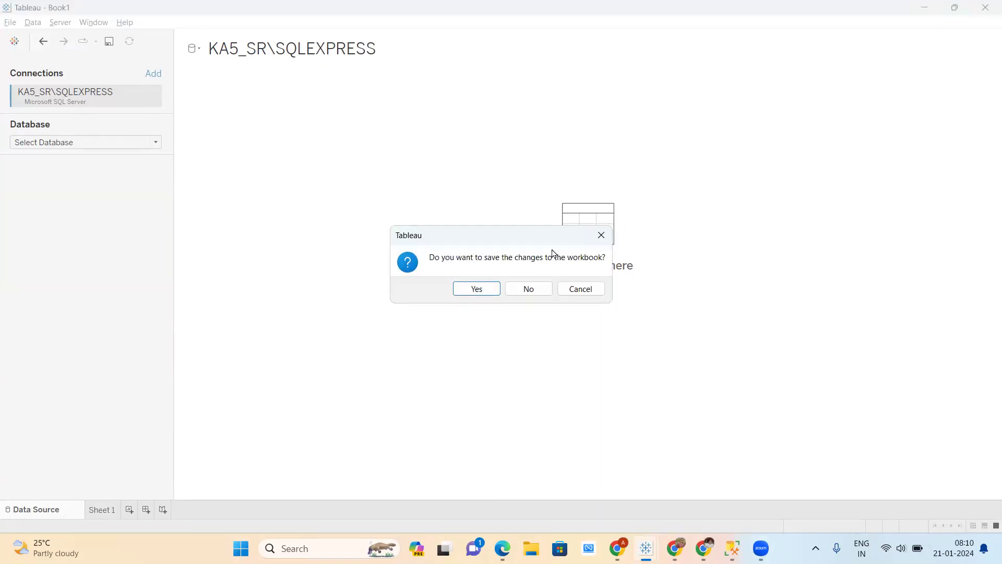
click(524, 291)
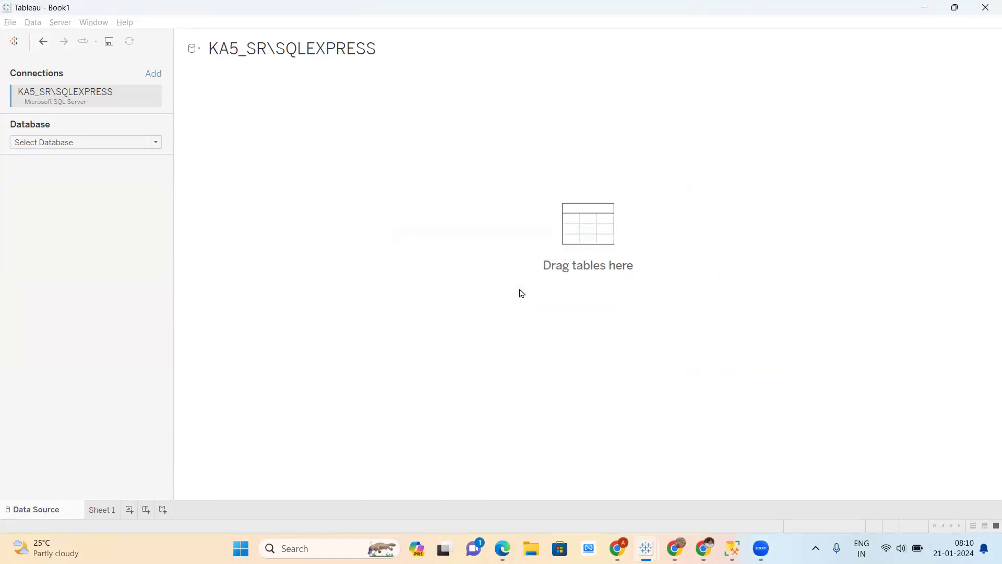
mouse_move(645, 547)
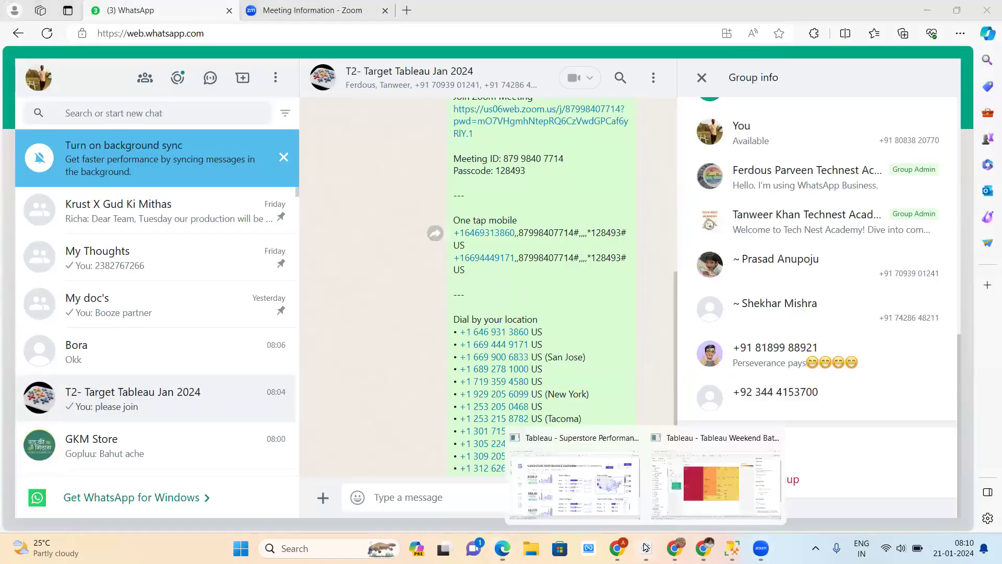
click(601, 476)
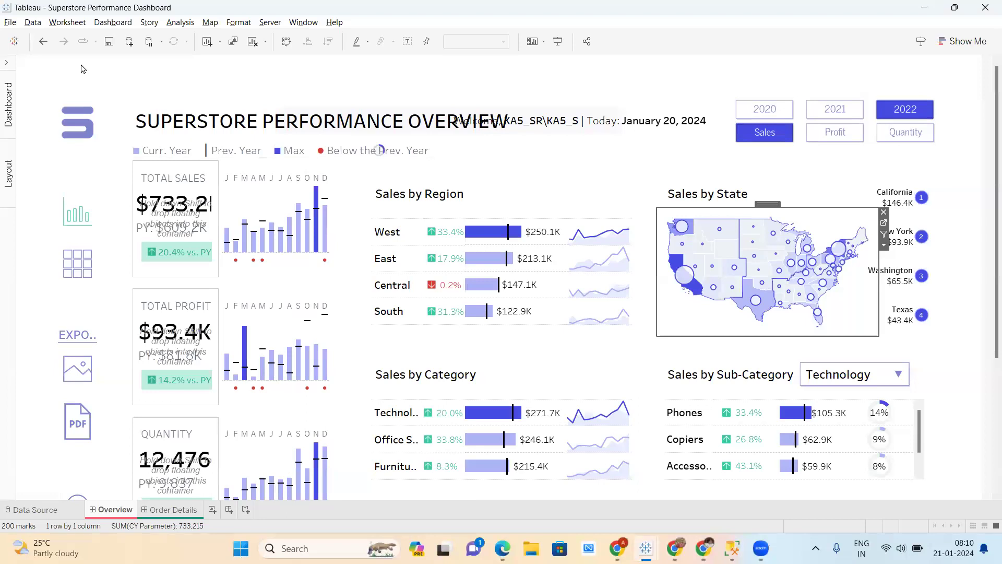
click(9, 22)
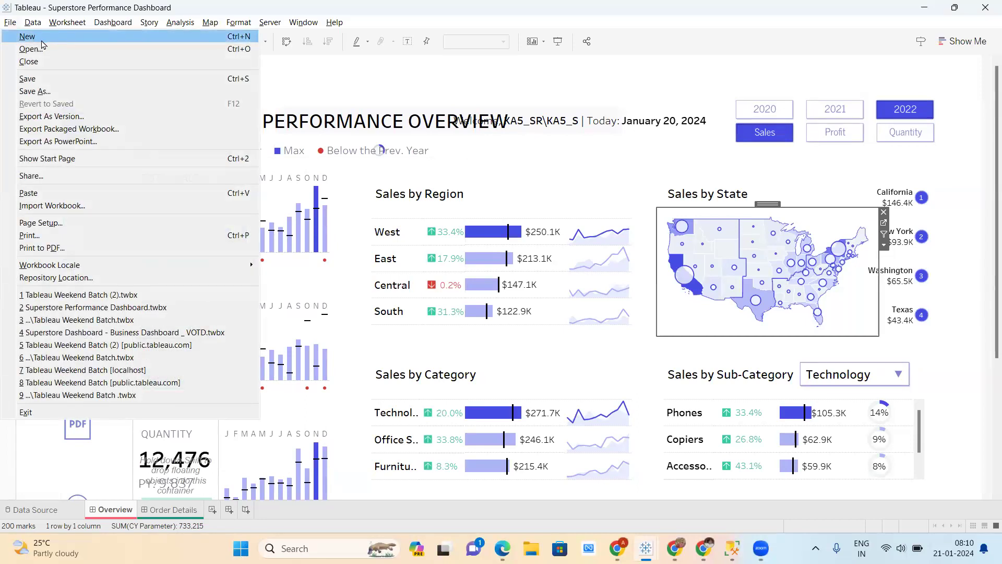
click(846, 9)
click(986, 7)
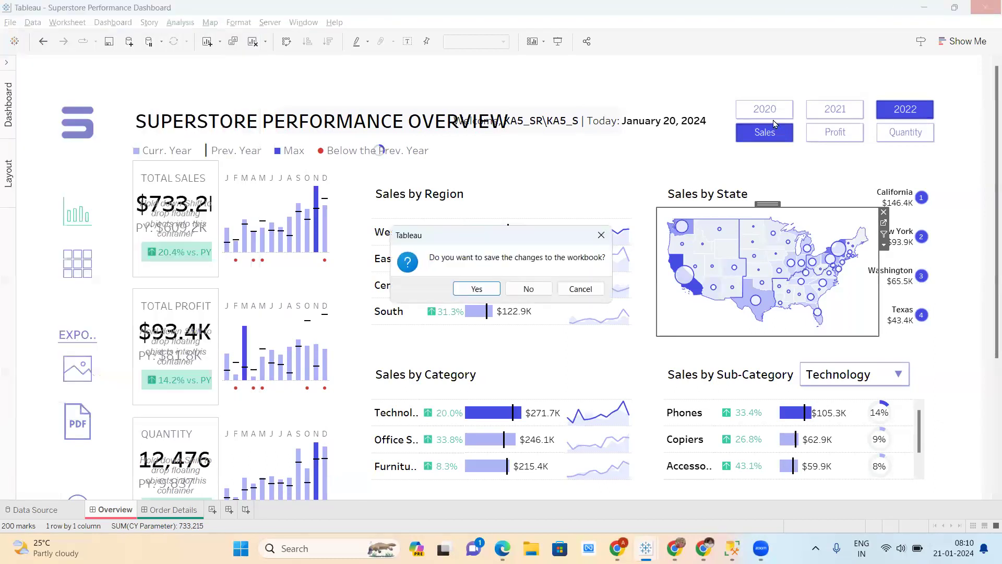
click(528, 288)
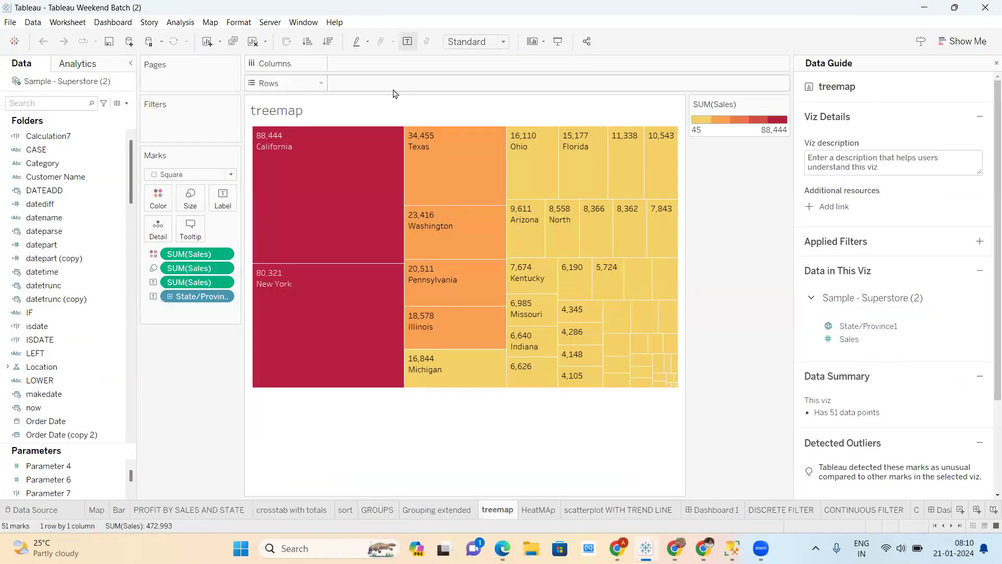
Create a new blank workbook and dismiss the file recovery dialog without opening any recovered copy.
click(10, 23)
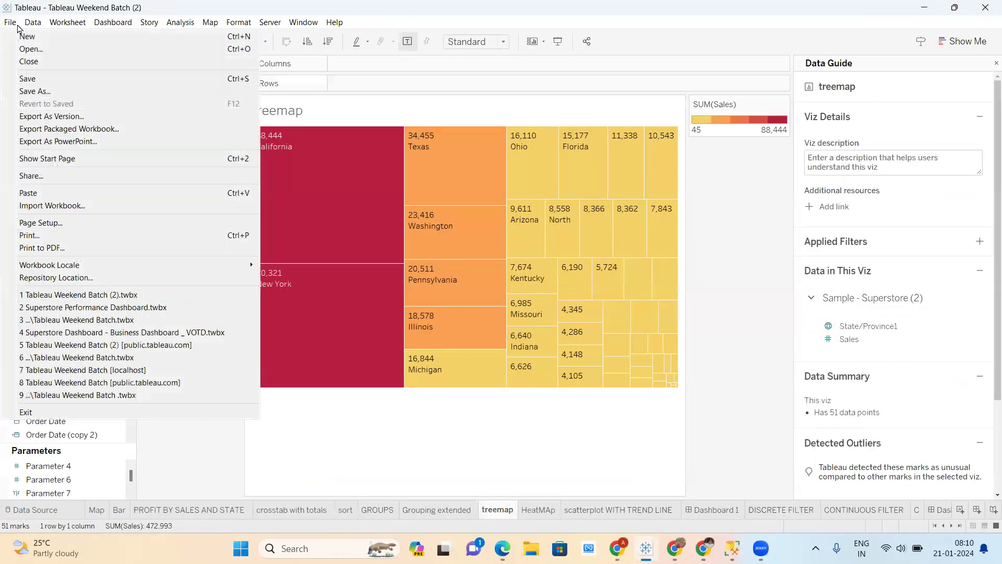
click(8, 25)
click(10, 23)
key(Escape)
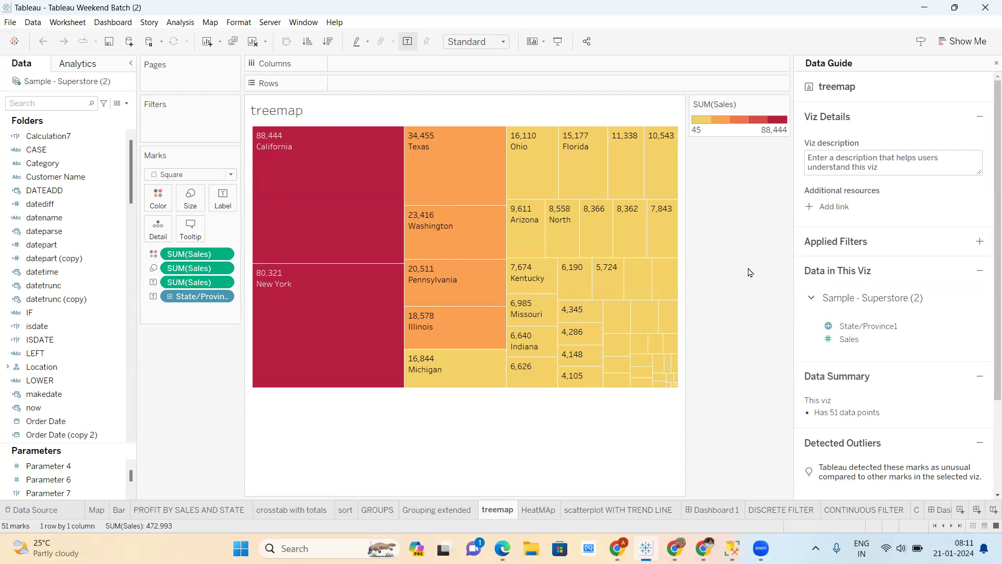
key(ctrl+n)
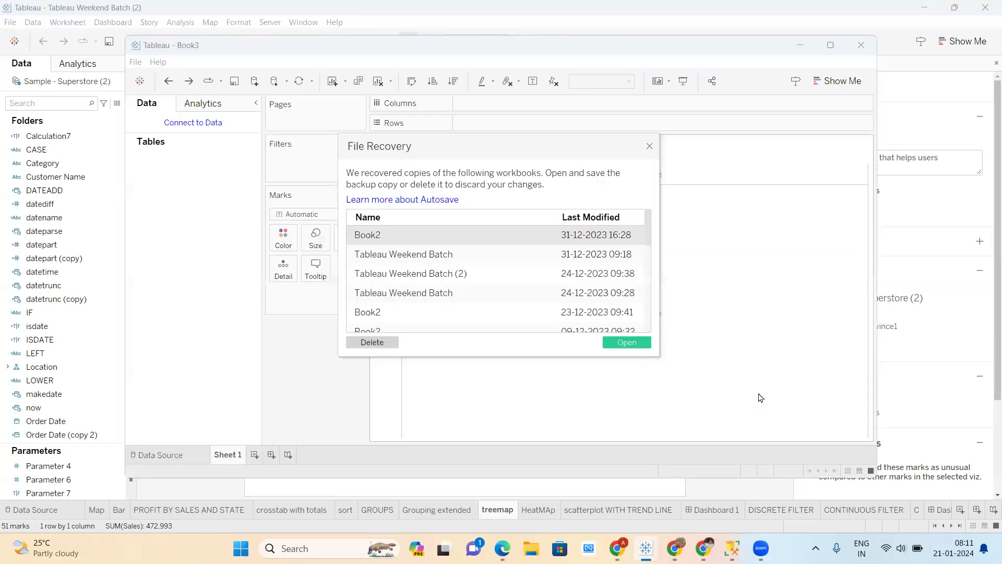
click(649, 146)
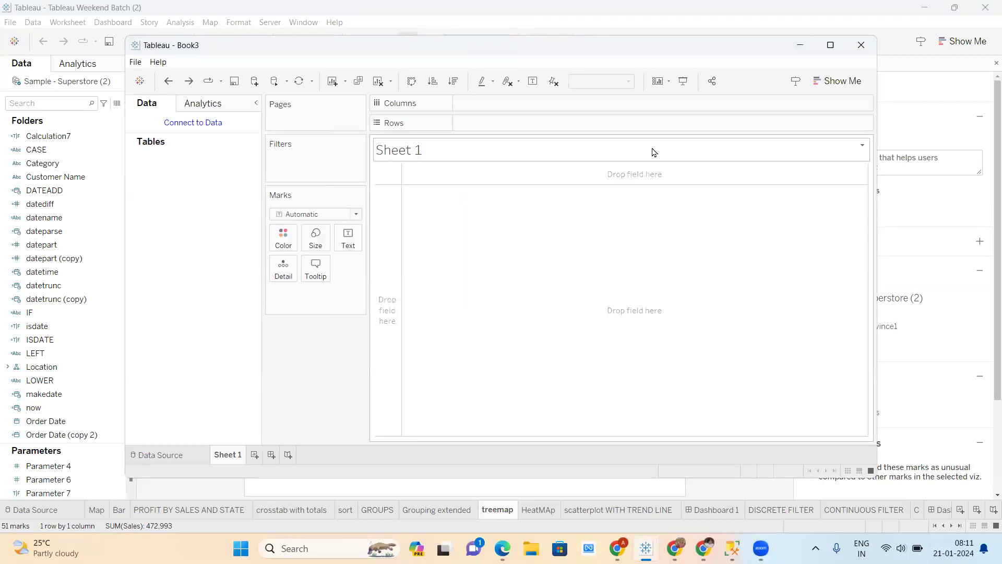
Close the Tableau Weekend Batch (2) workbook without saving its changes.
mouse_move(647, 548)
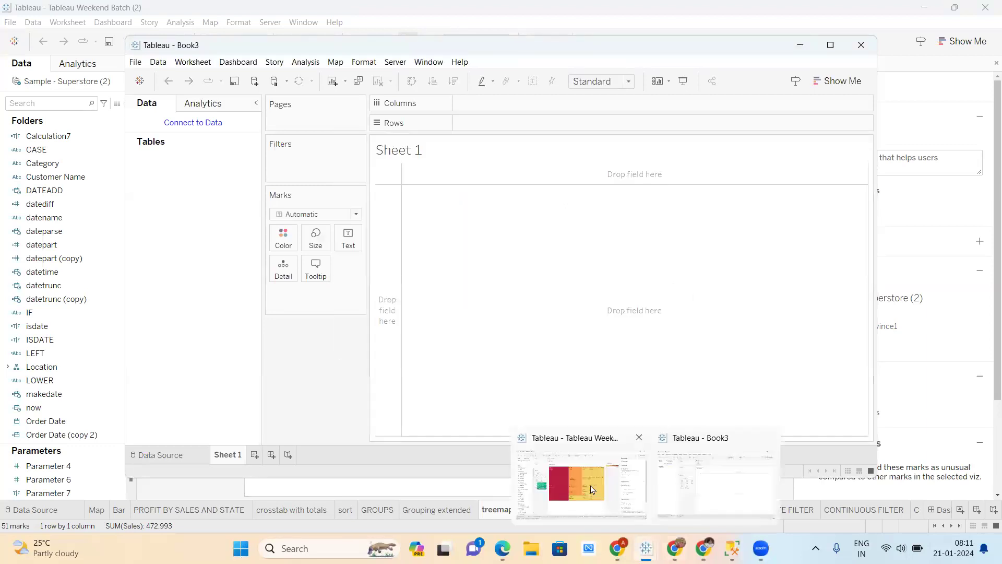
click(591, 488)
click(985, 7)
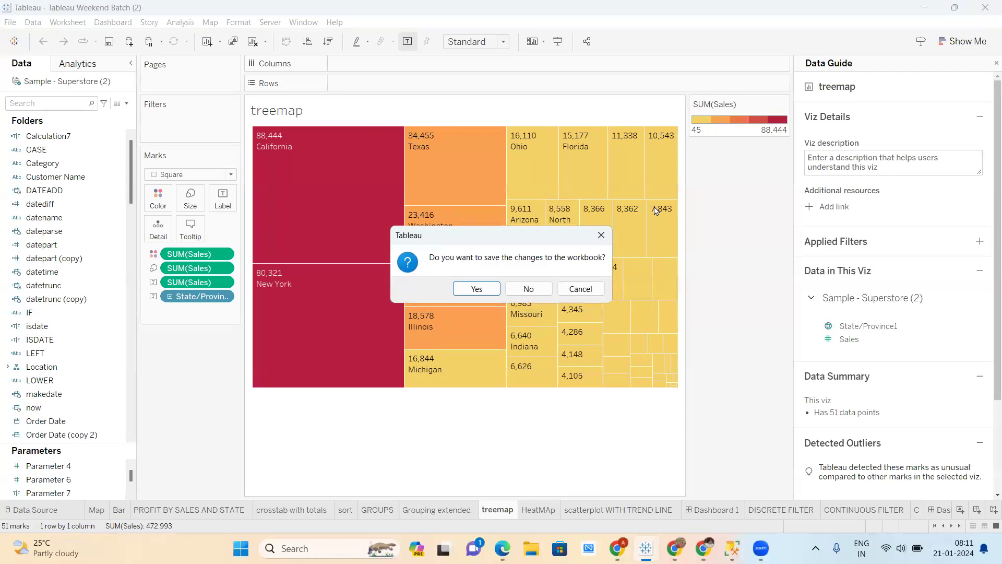
click(528, 289)
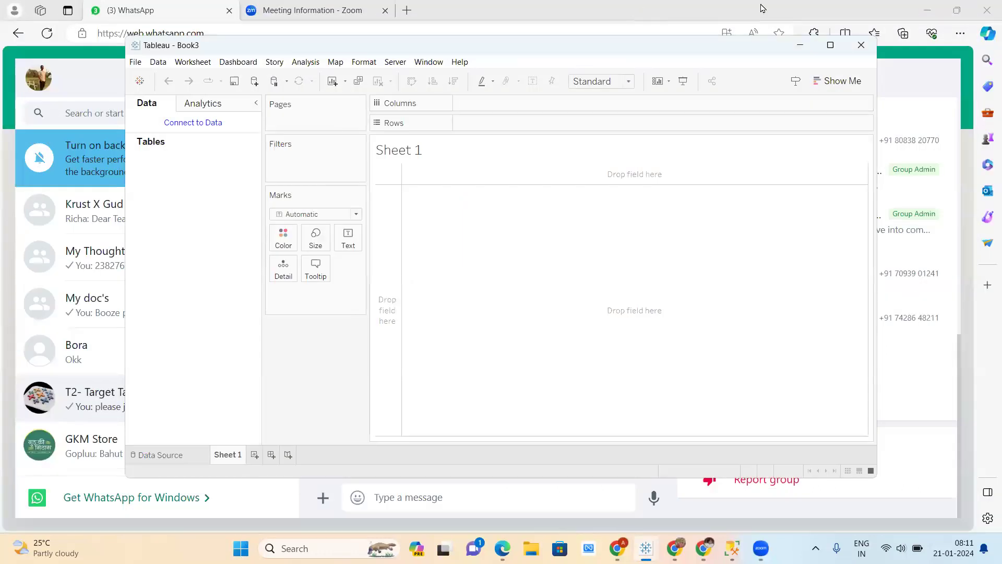
Maximize the new blank workbook's window and bring up its start page with the data connection options.
click(831, 45)
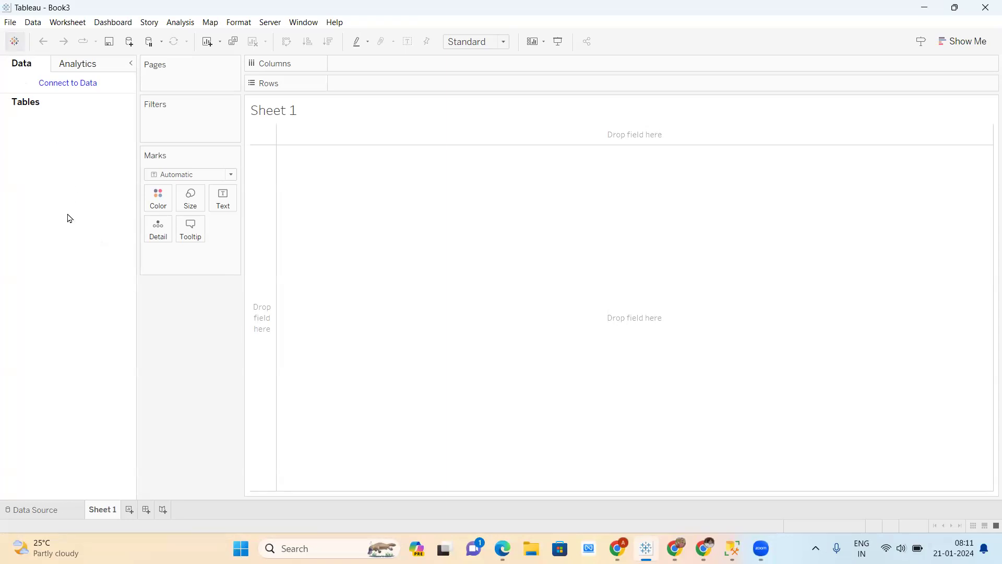
click(34, 511)
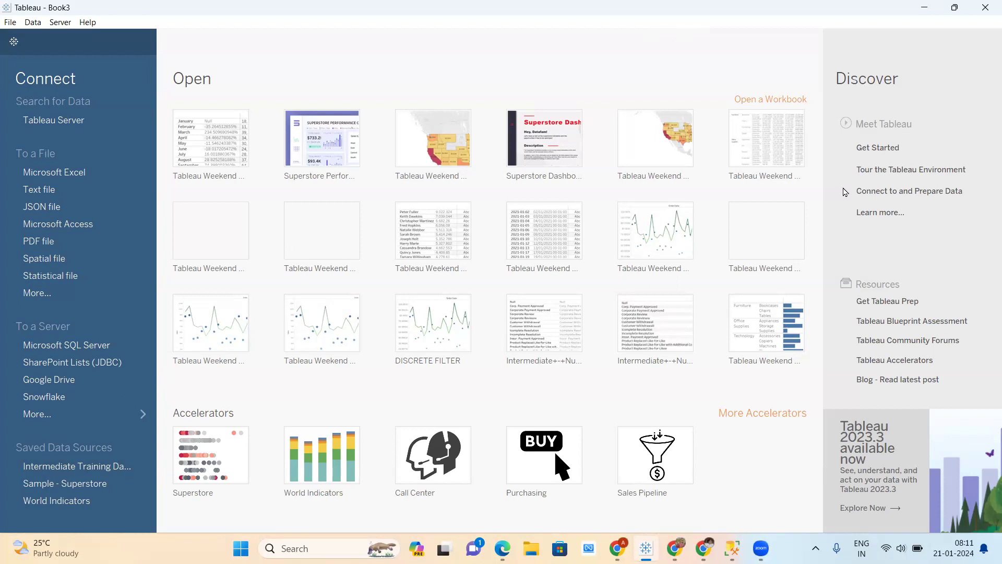
Switch to Chrome, search for "tableau desktop" in a new tab and open Tableau's official Desktop product page.
mouse_move(674, 548)
click(617, 548)
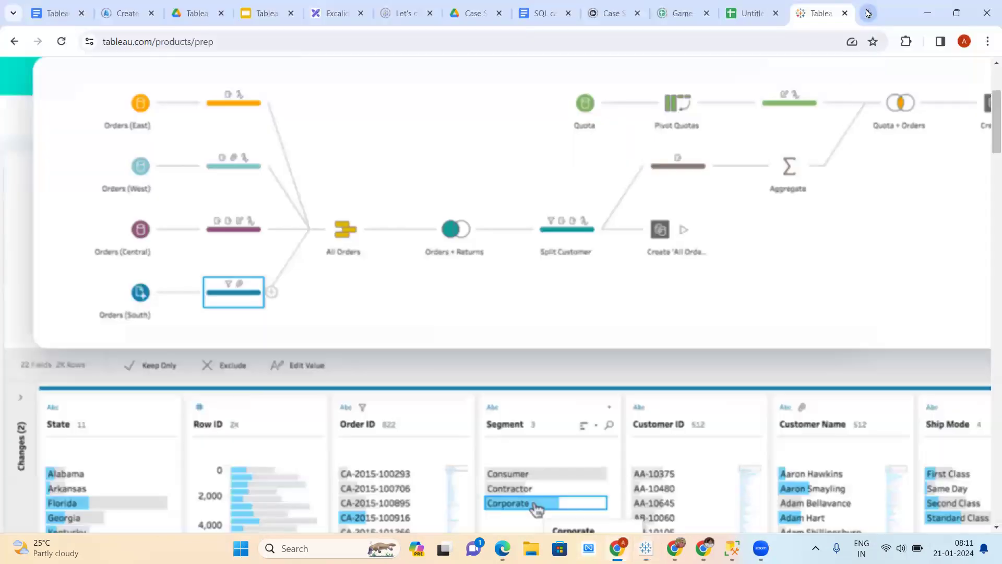
click(868, 13)
click(707, 42)
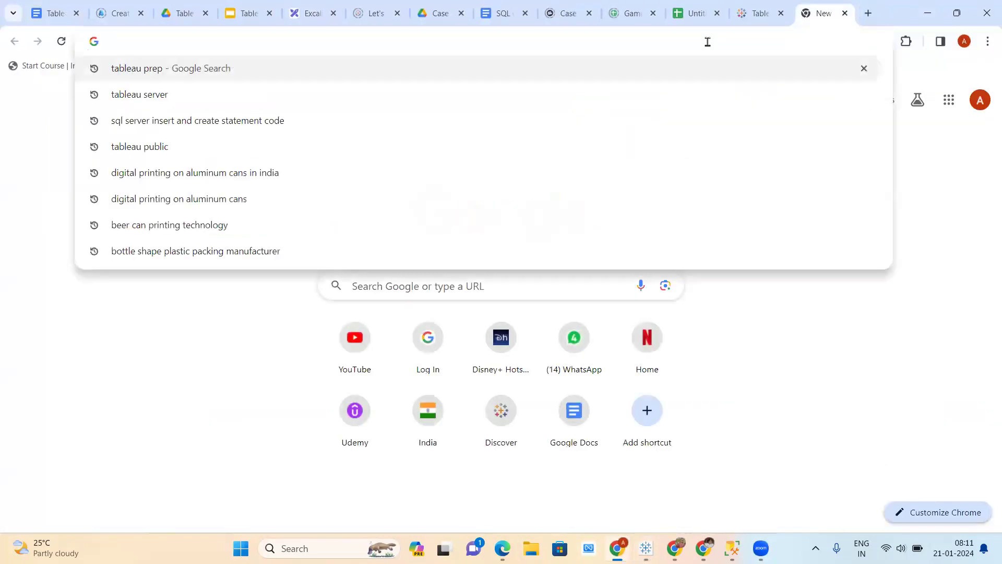
text(tableau)
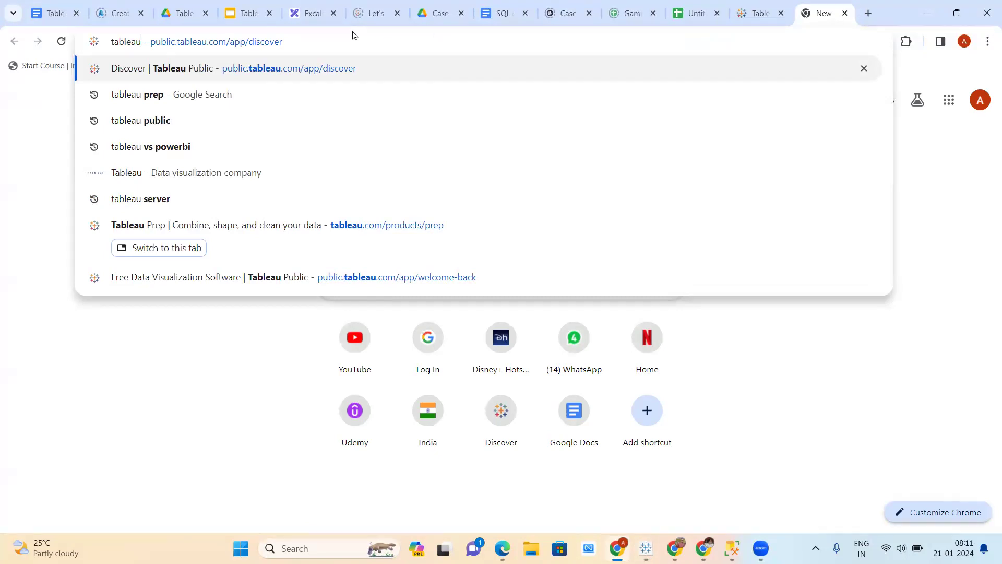
key(BackSpace)
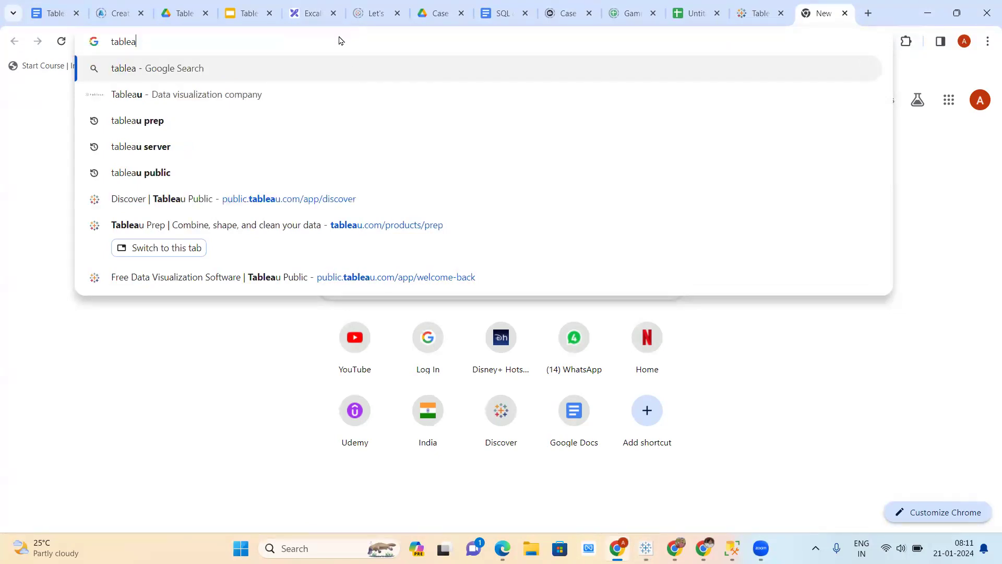
text(u desktop)
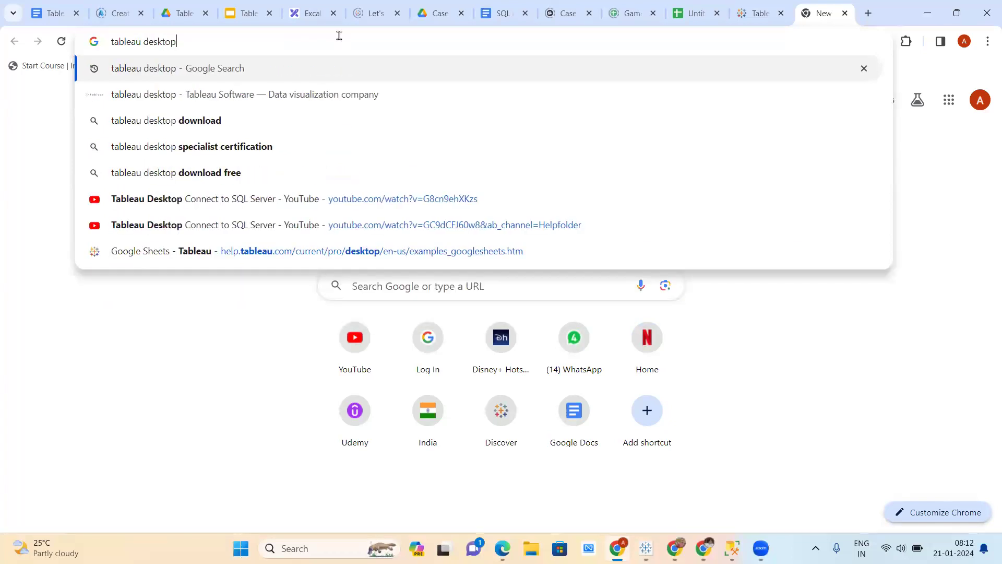
key(Return)
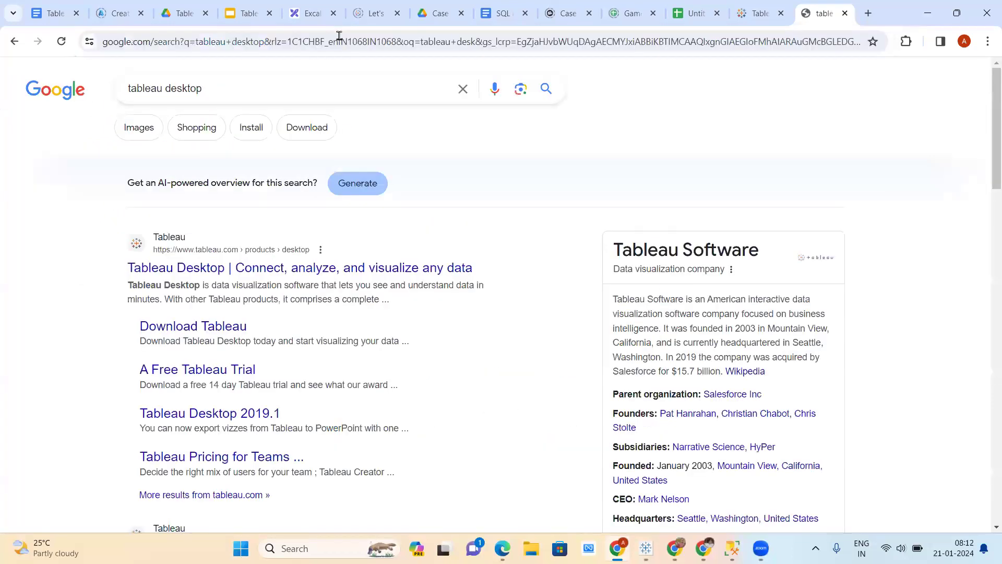
click(351, 268)
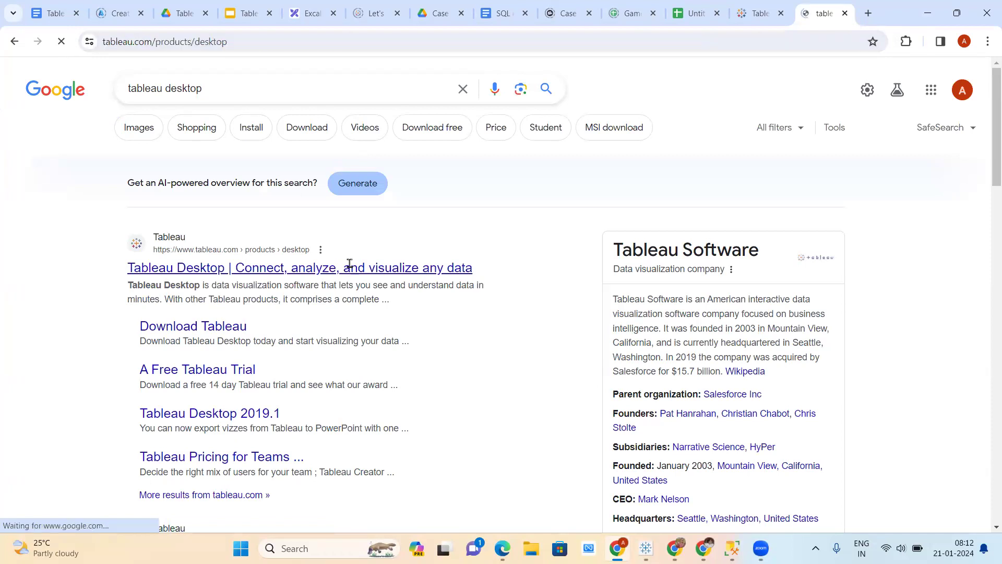
Look over the Tableau Desktop product page and open its free trial download page.
scroll(395, 359, down, 1)
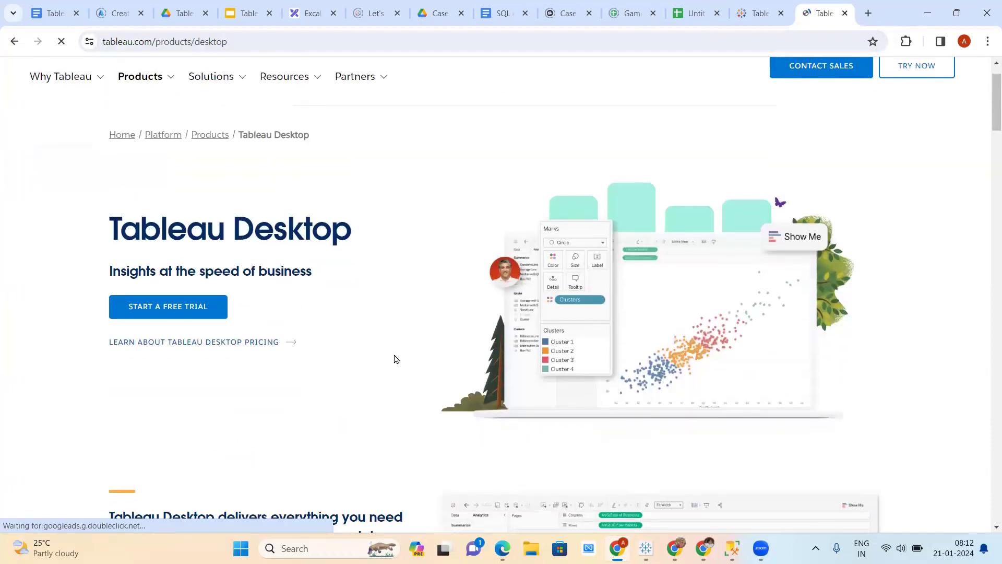
scroll(395, 359, up, 1)
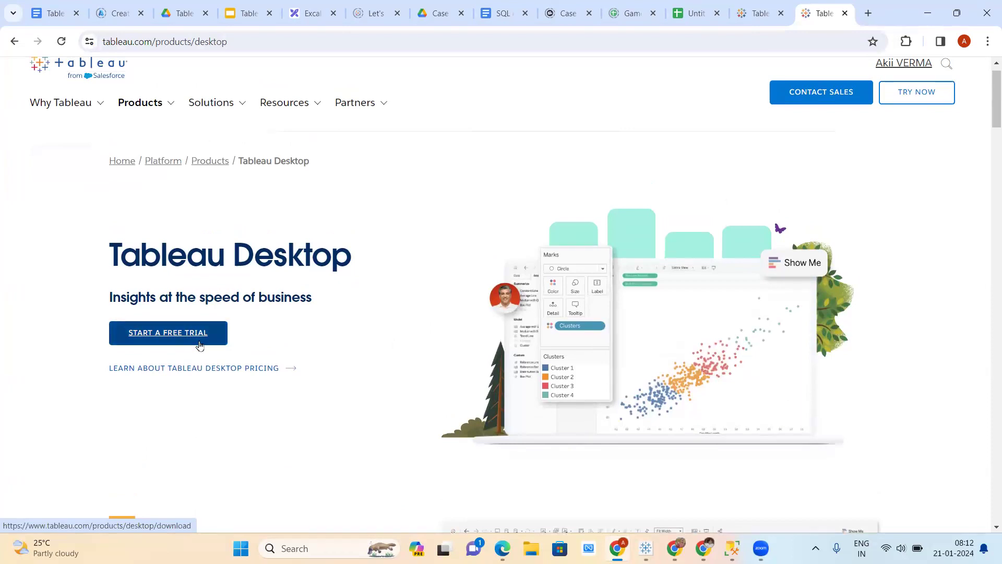
scroll(400, 352, down, 1)
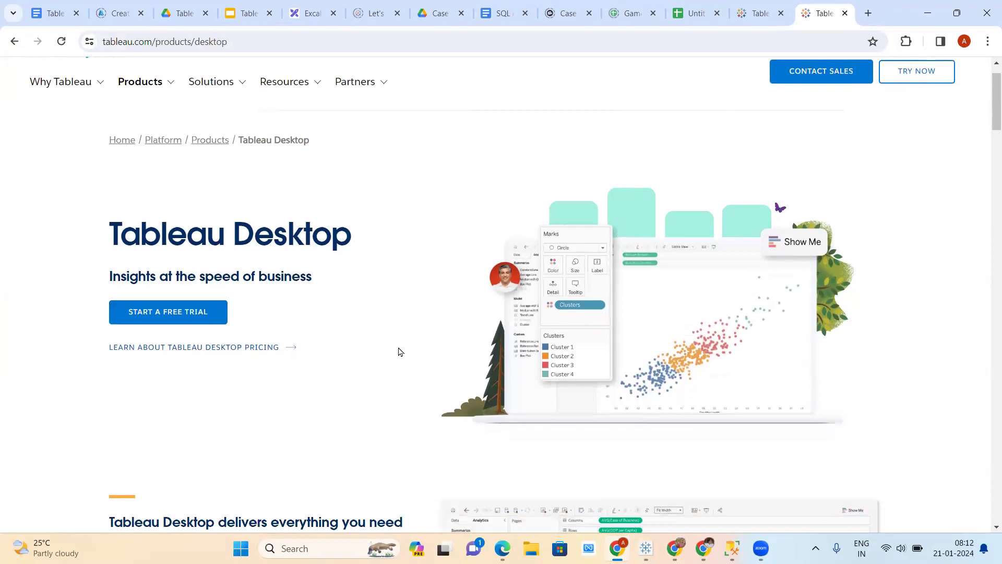
scroll(400, 352, down, 1)
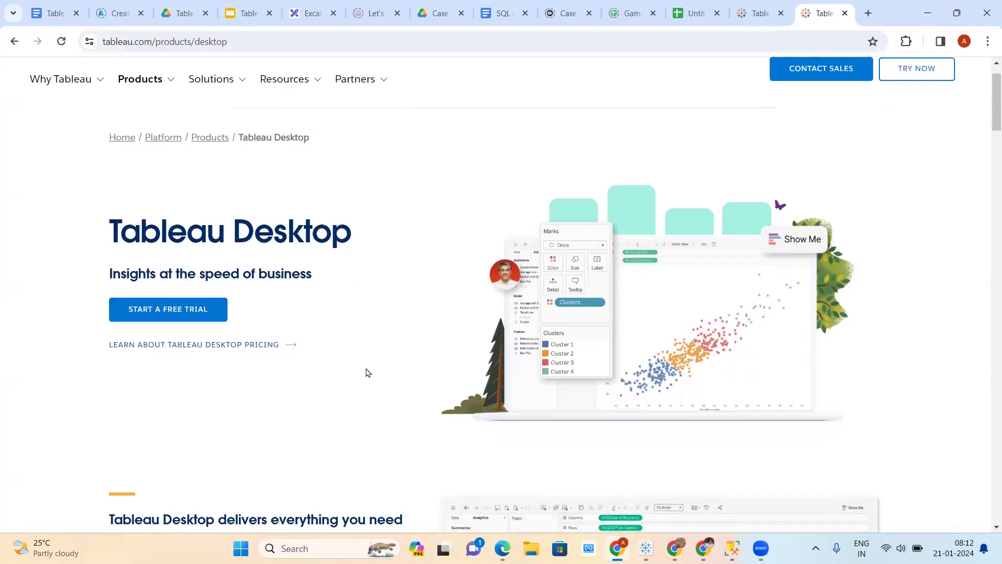
scroll(334, 414, down, 1)
scroll(335, 414, up, 2)
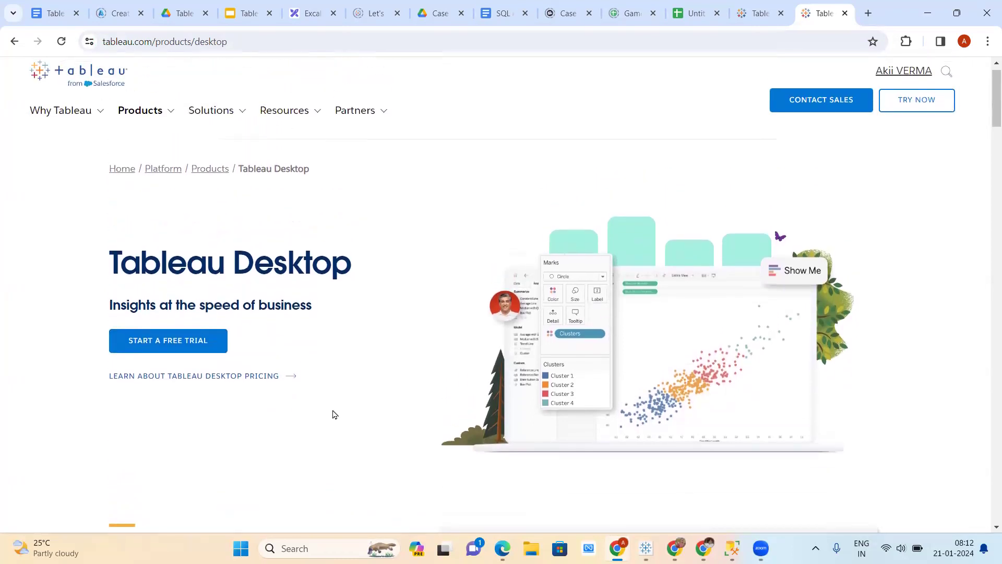
click(181, 346)
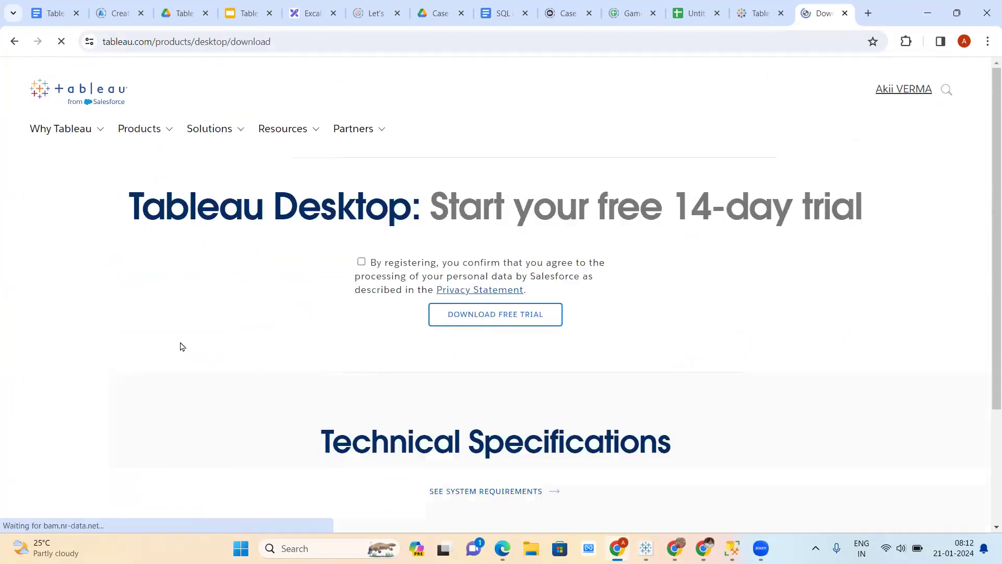
Request the Tableau Desktop free trial download and look through the registration form's required fields.
scroll(642, 310, down, 2)
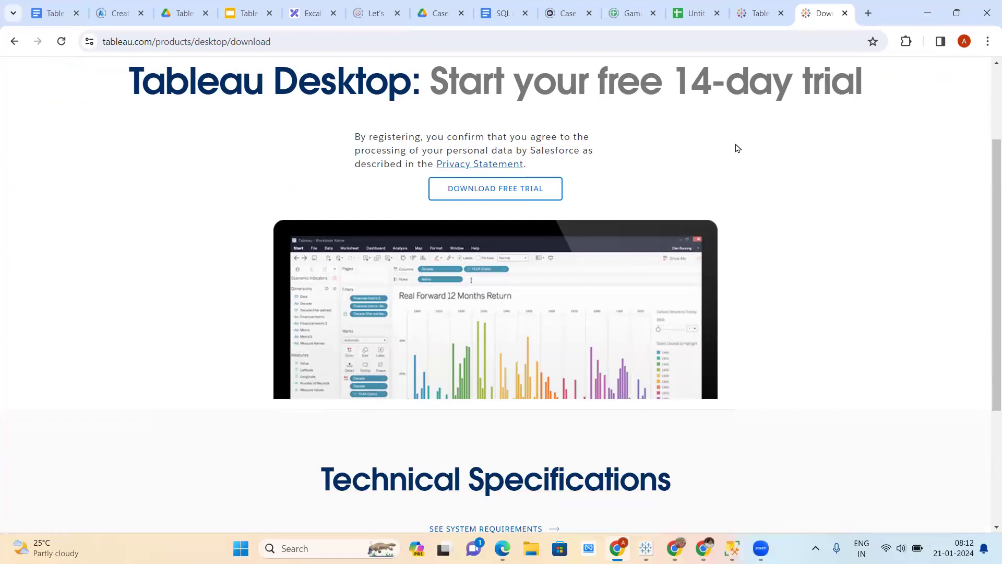
scroll(737, 148, down, 2)
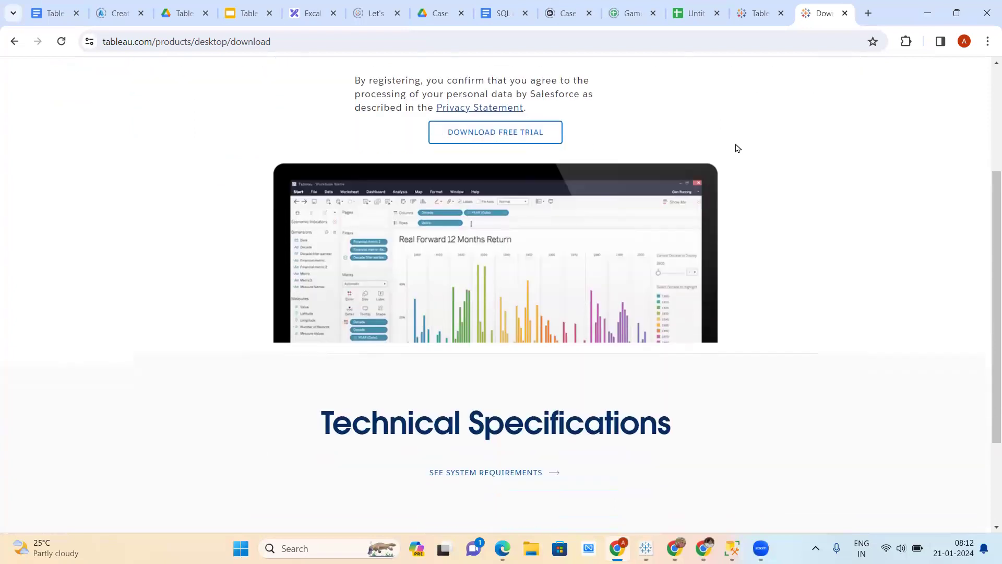
scroll(671, 155, up, 1)
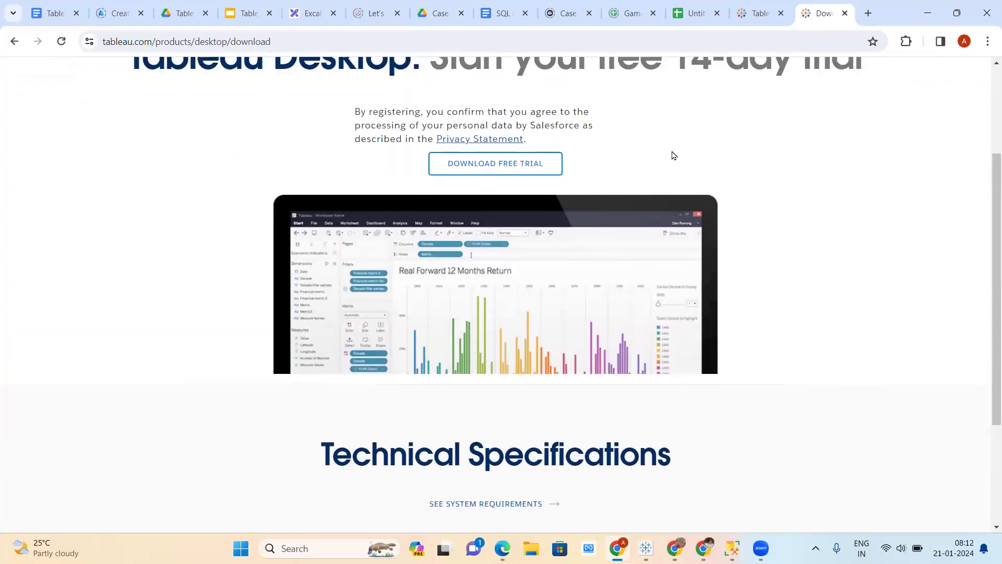
click(505, 166)
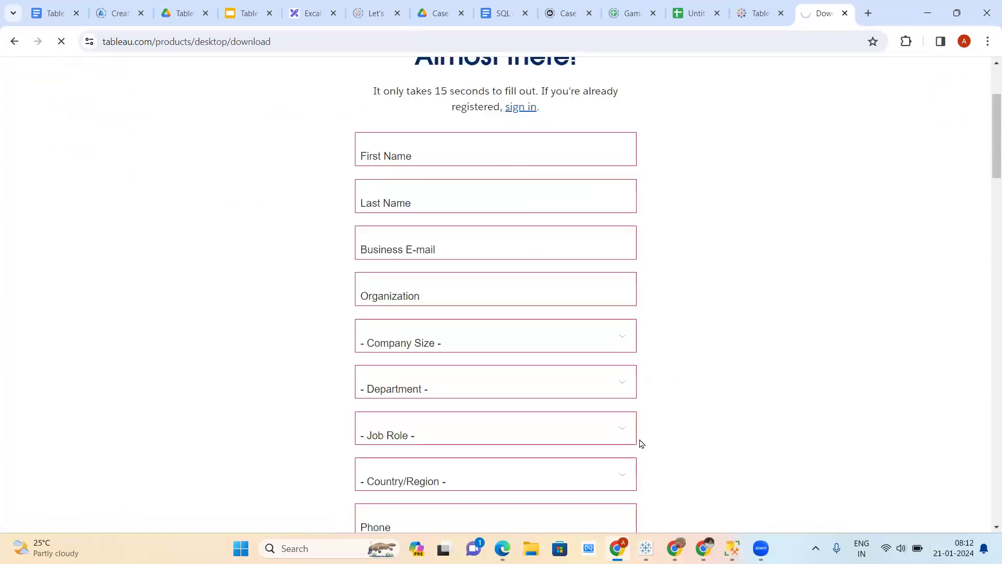
scroll(639, 441, down, 5)
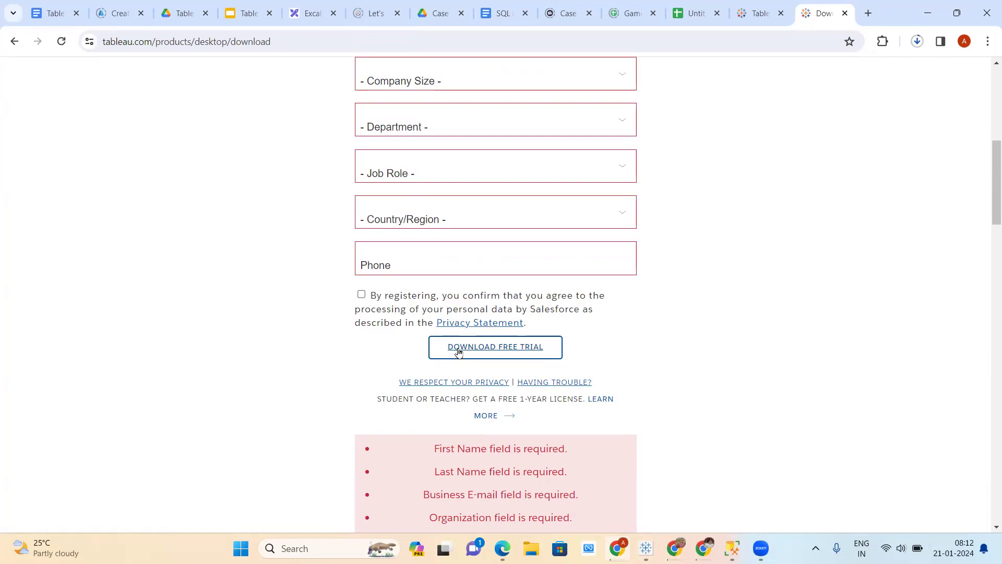
scroll(651, 402, down, 1)
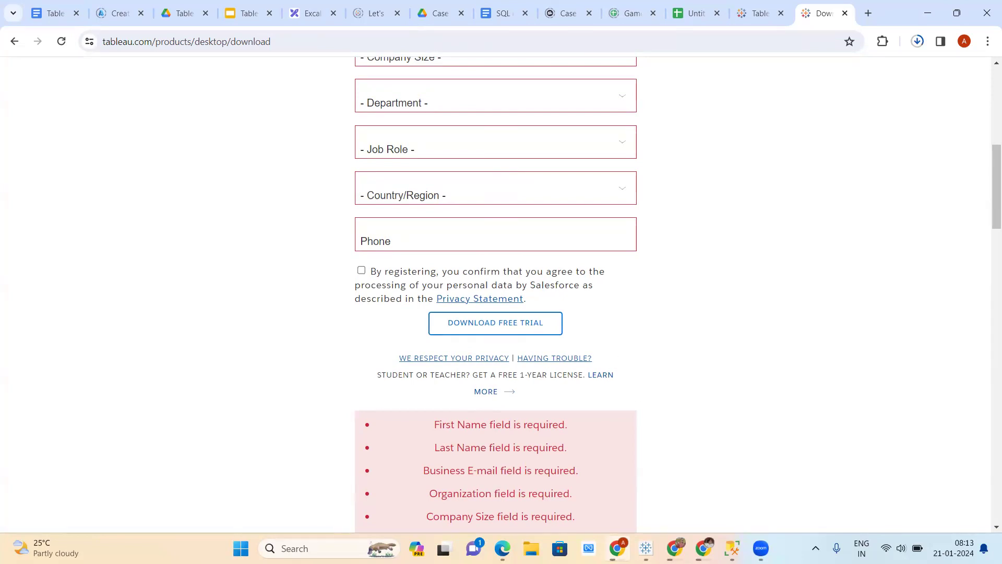
Fill in the Business E-mail field of the trial registration form with a saved e-mail address.
scroll(710, 349, up, 3)
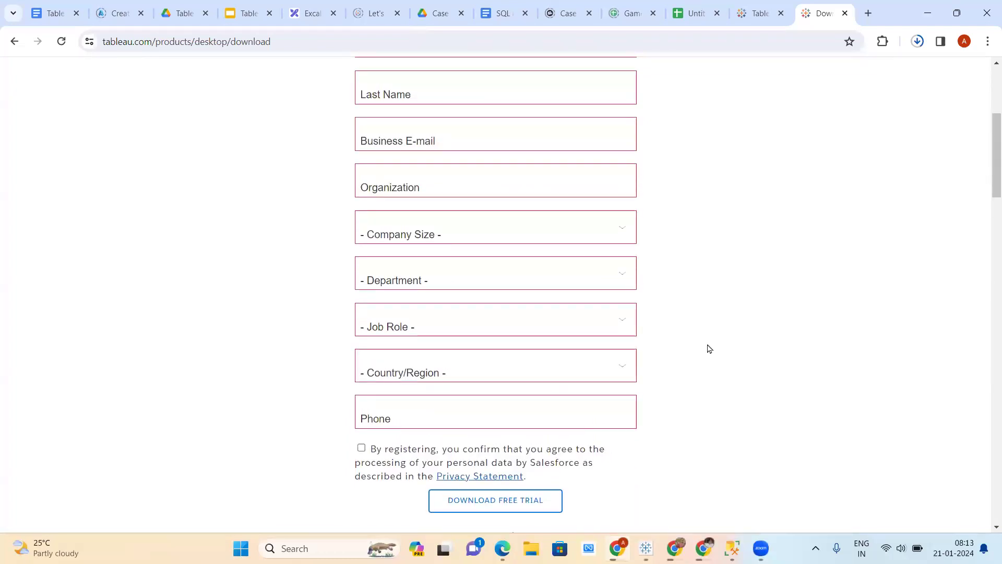
scroll(710, 348, up, 2)
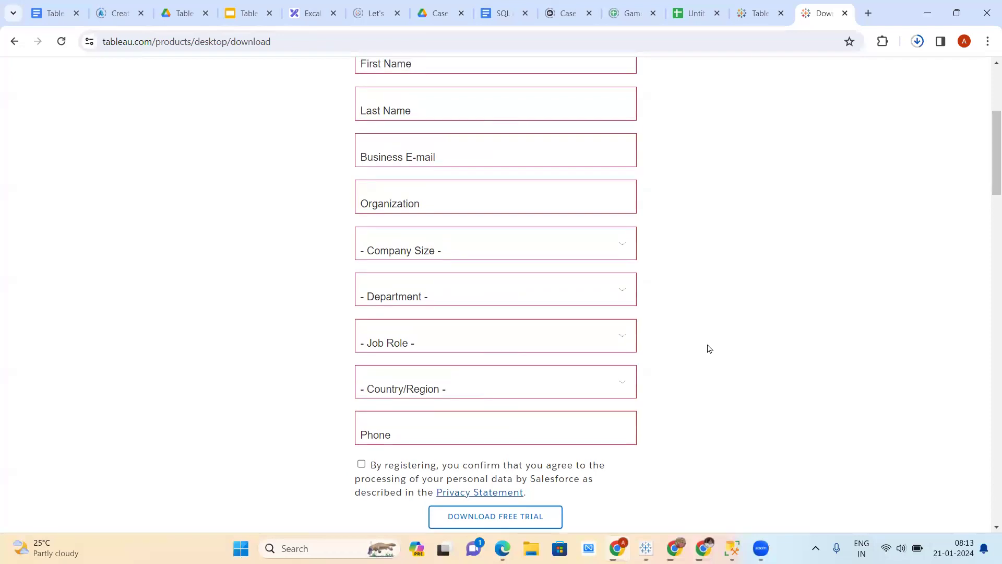
scroll(709, 348, up, 1)
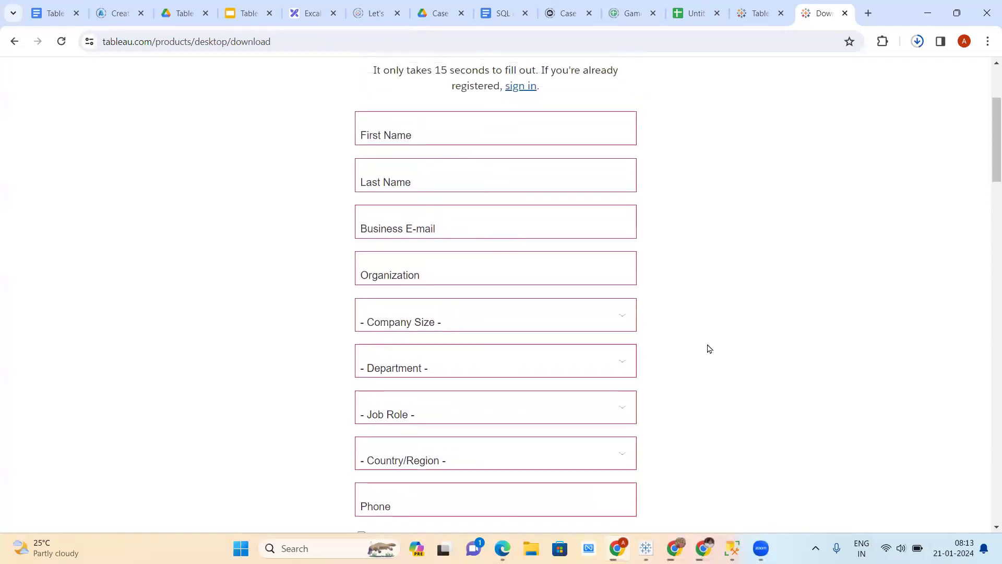
click(425, 218)
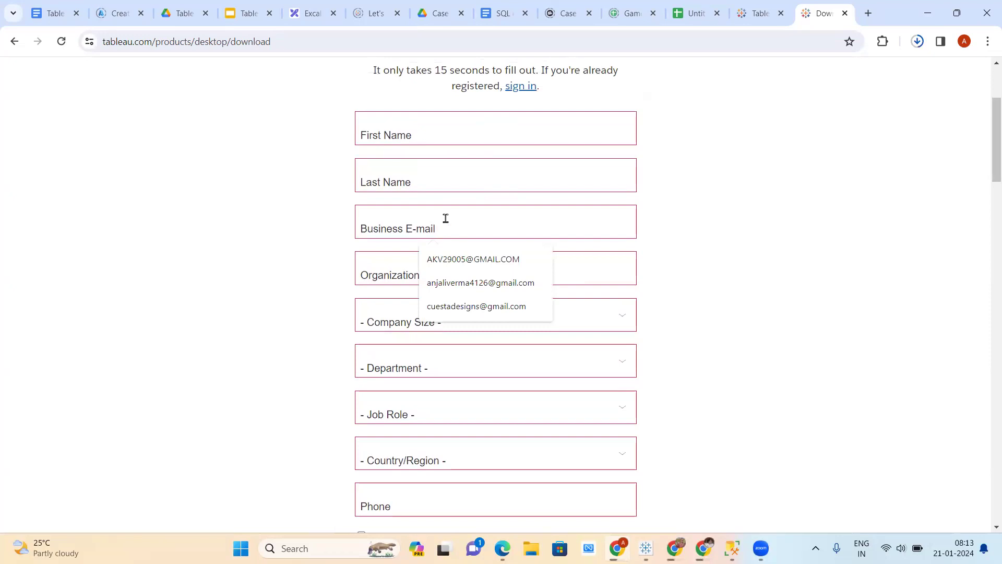
click(726, 262)
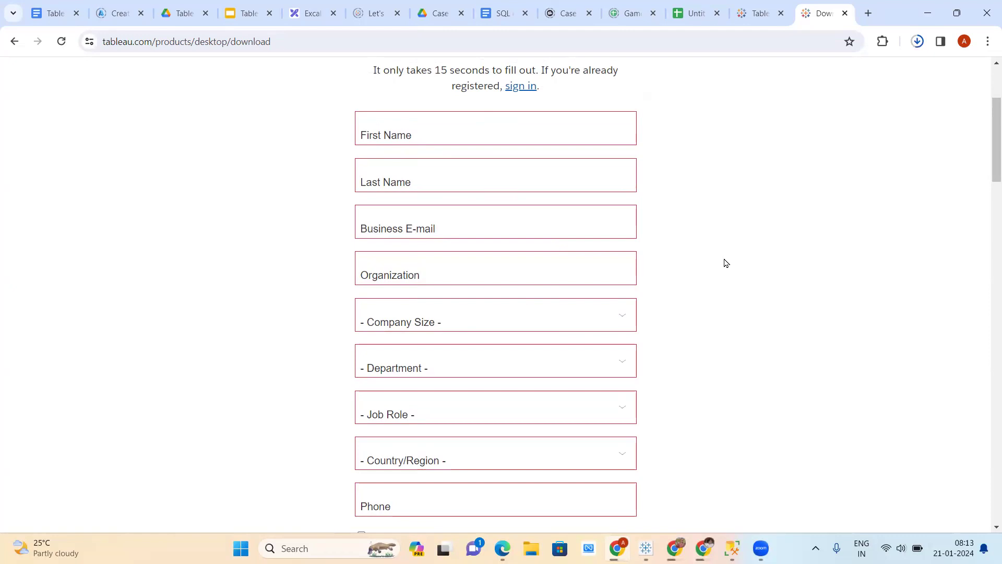
click(528, 228)
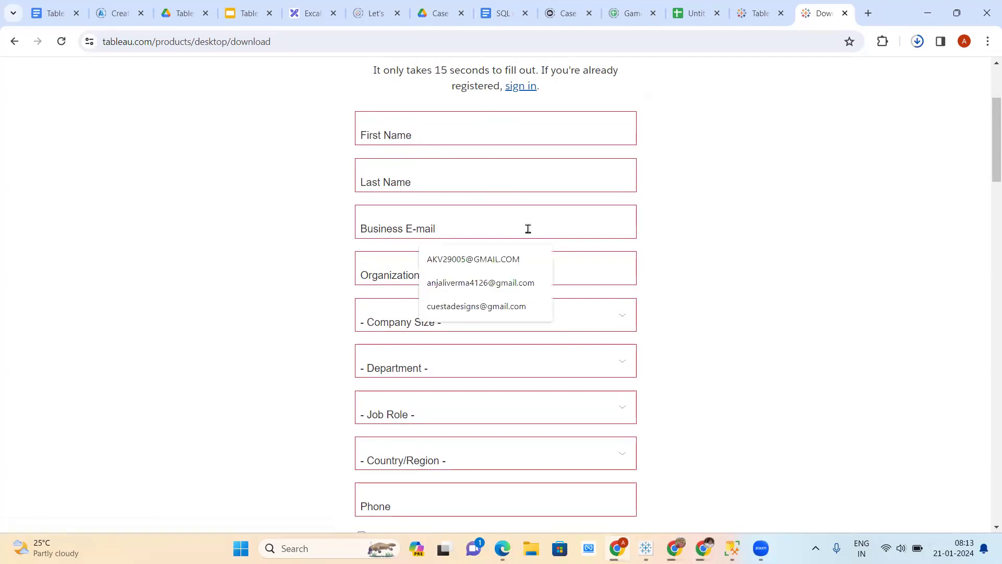
click(503, 261)
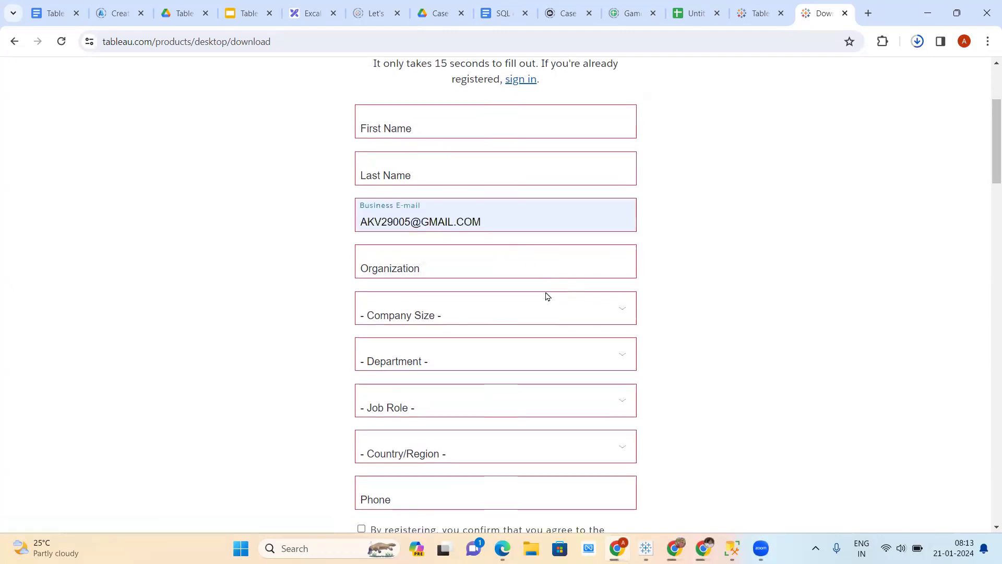
Enter factspan as the organization in the trial registration form.
click(501, 237)
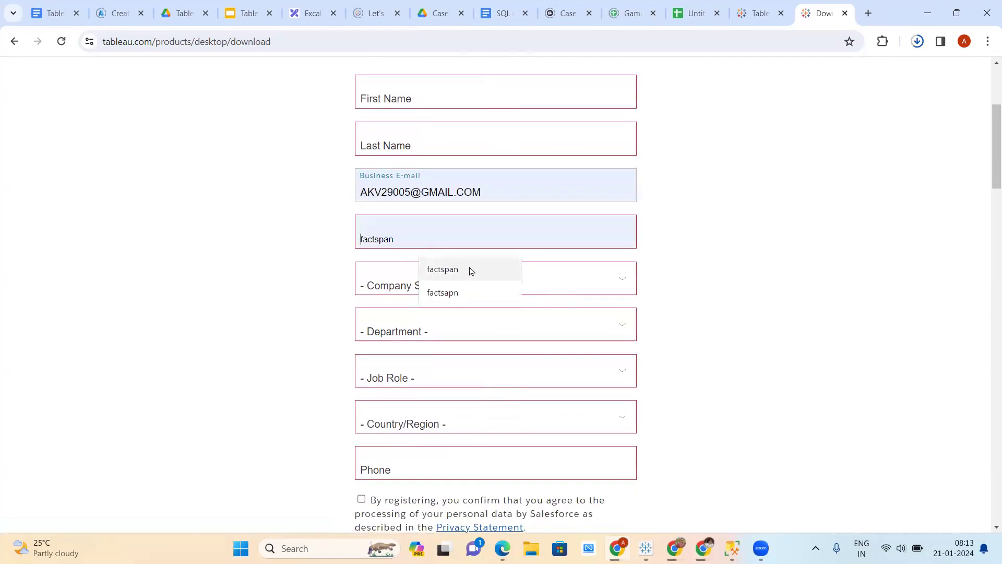
click(593, 289)
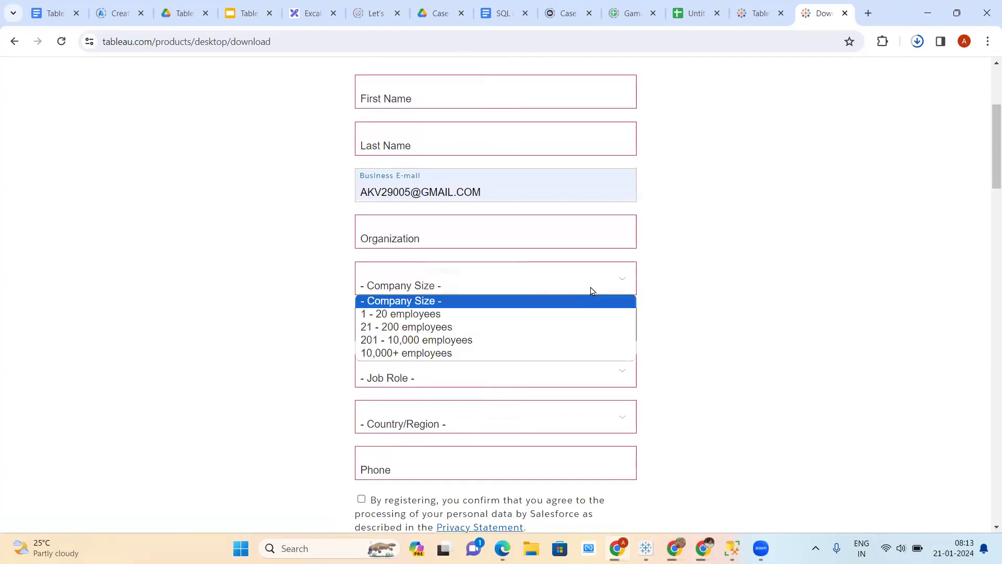
click(463, 241)
click(462, 270)
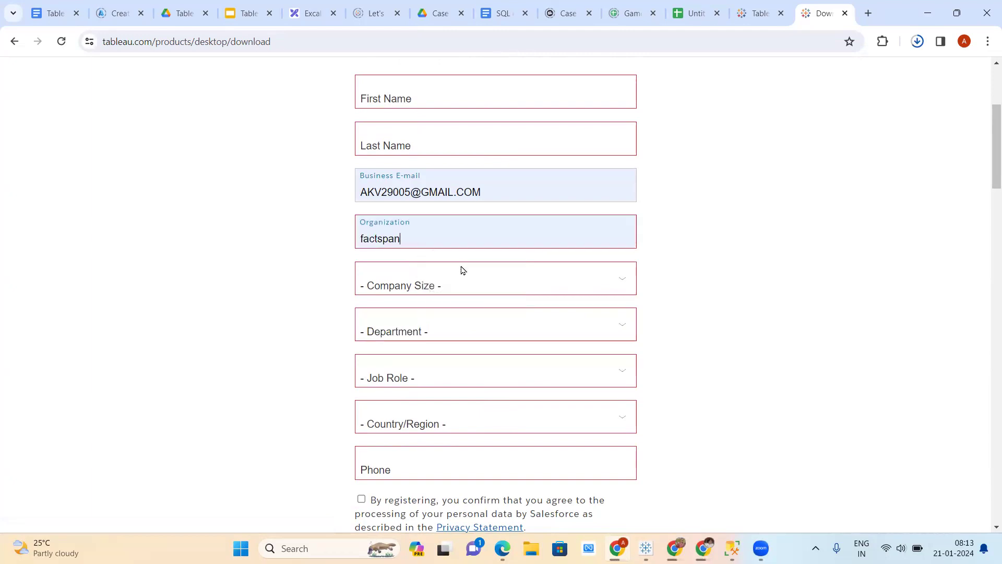
Set the company size to 1 - 20 employees and the department to Analytics, and review the remaining form fields.
click(477, 284)
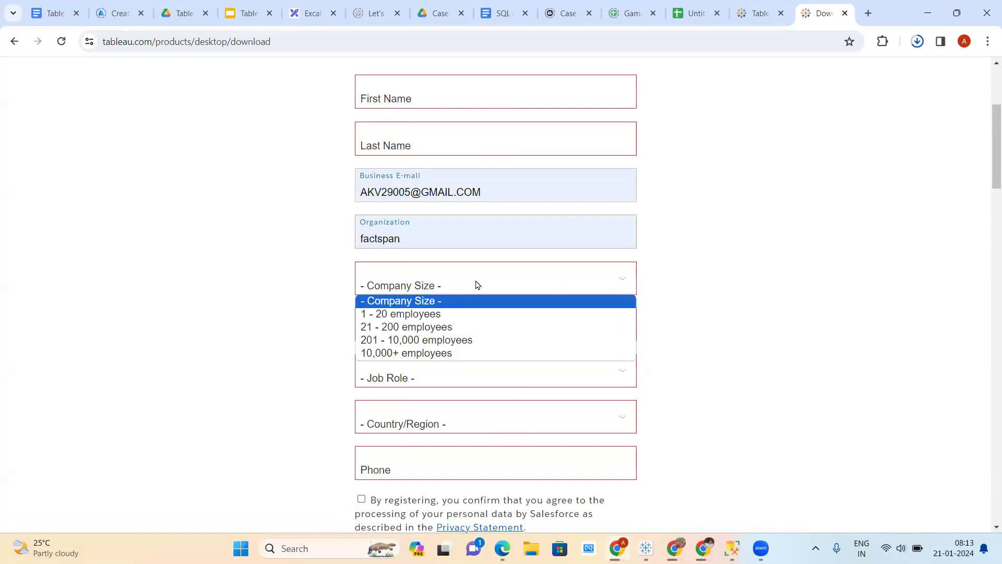
click(427, 315)
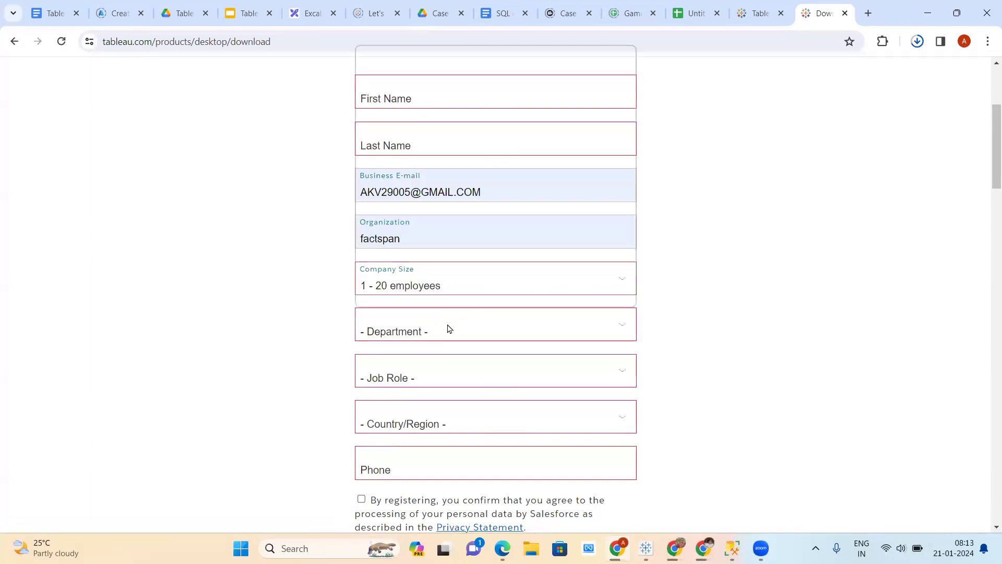
click(449, 329)
click(389, 78)
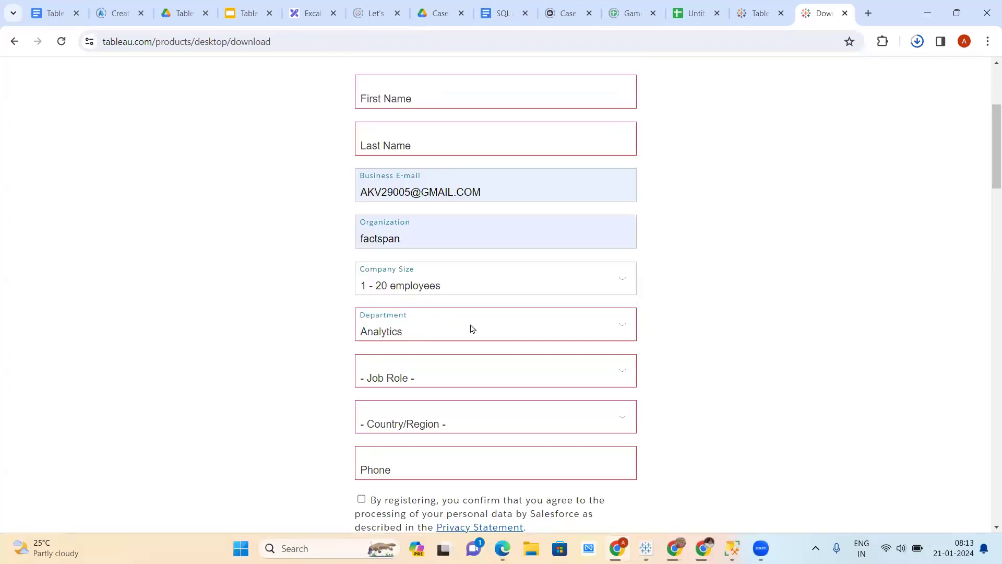
scroll(472, 329, down, 2)
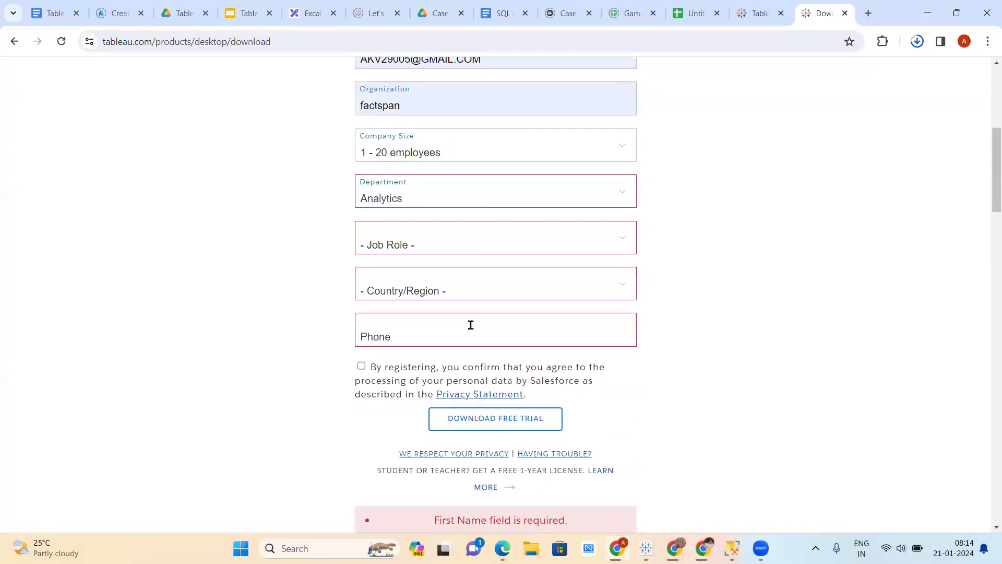
scroll(771, 253, up, 4)
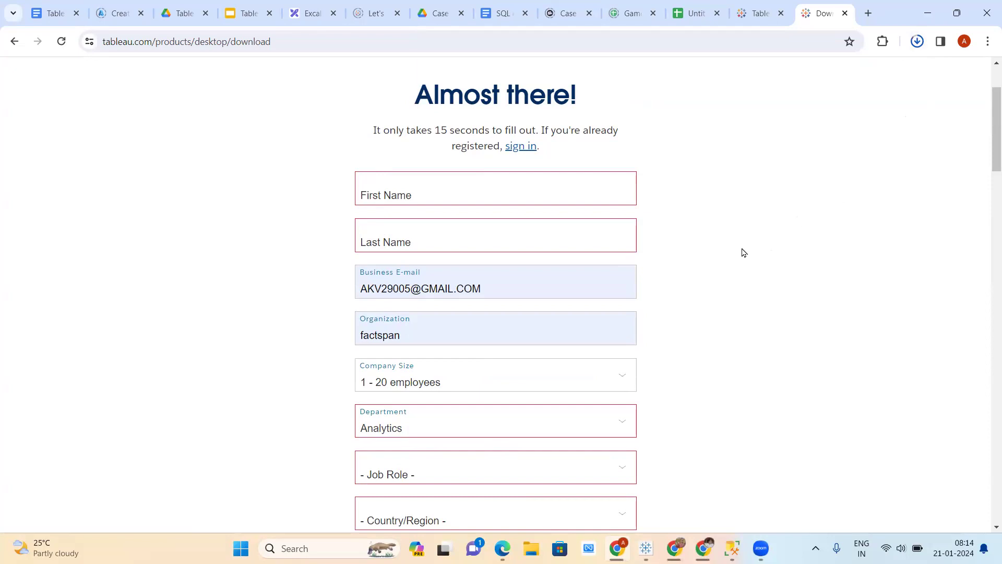
Switch to Tableau Desktop and show the start page of the blank Book3 workbook.
mouse_move(650, 541)
click(646, 548)
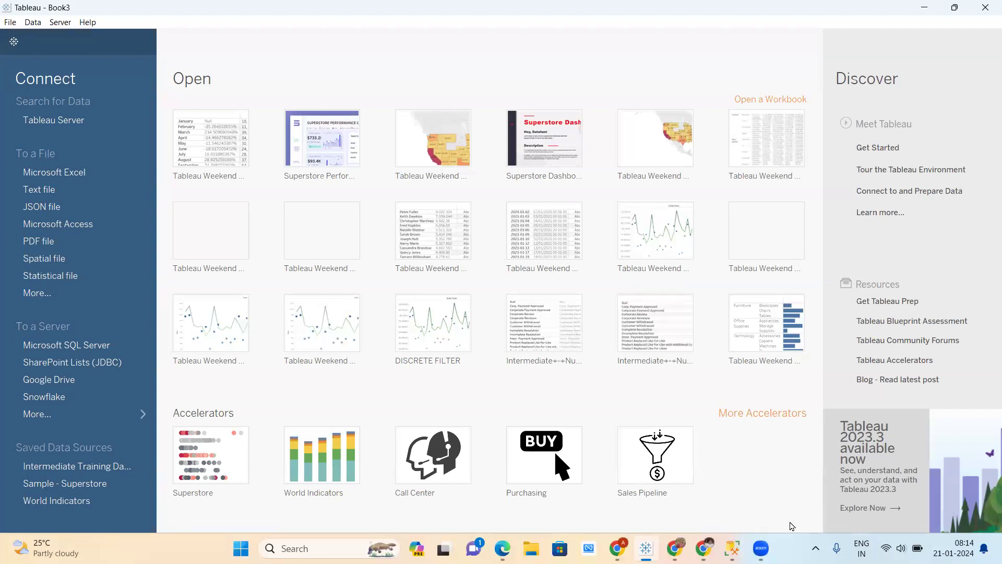
click(761, 548)
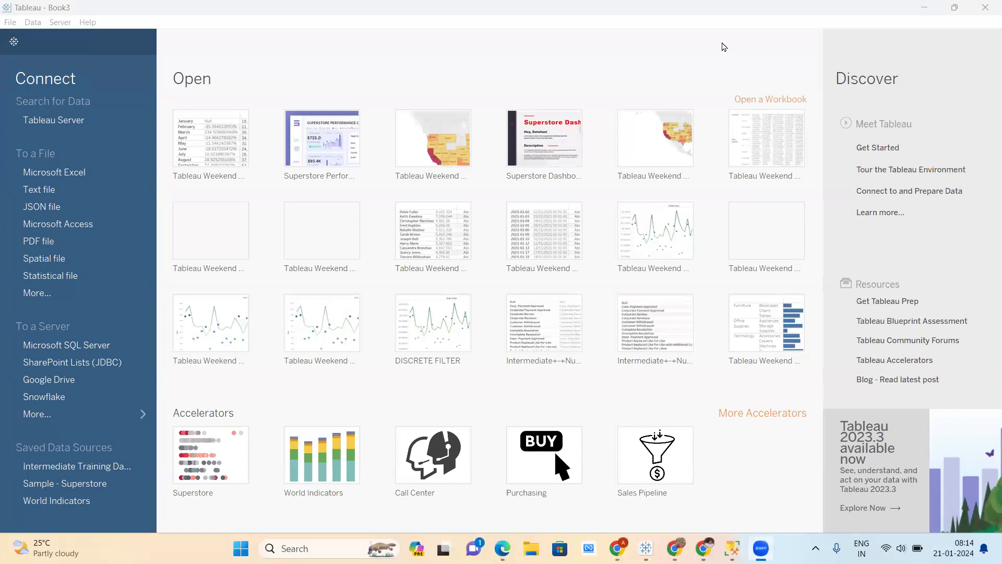
click(707, 68)
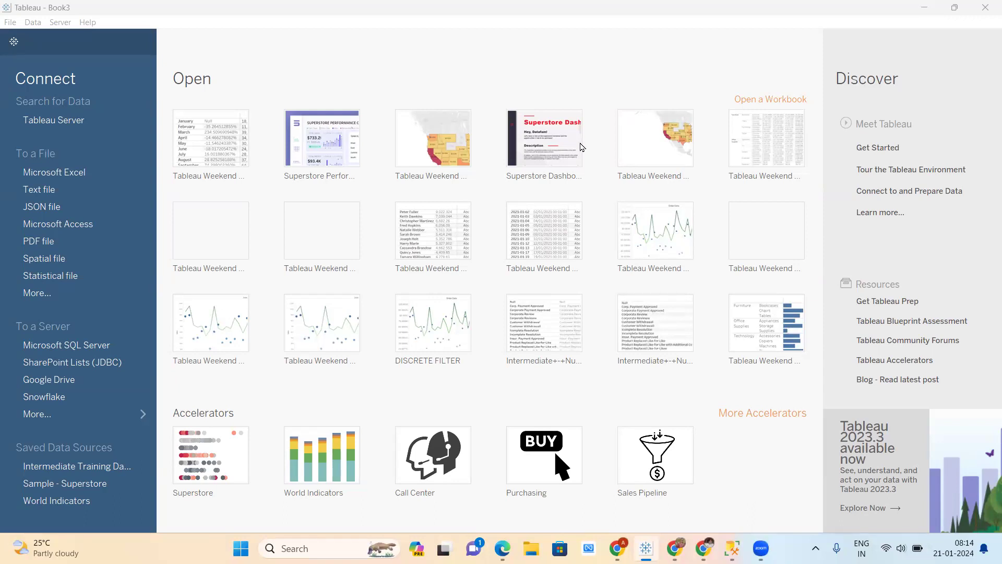
click(373, 67)
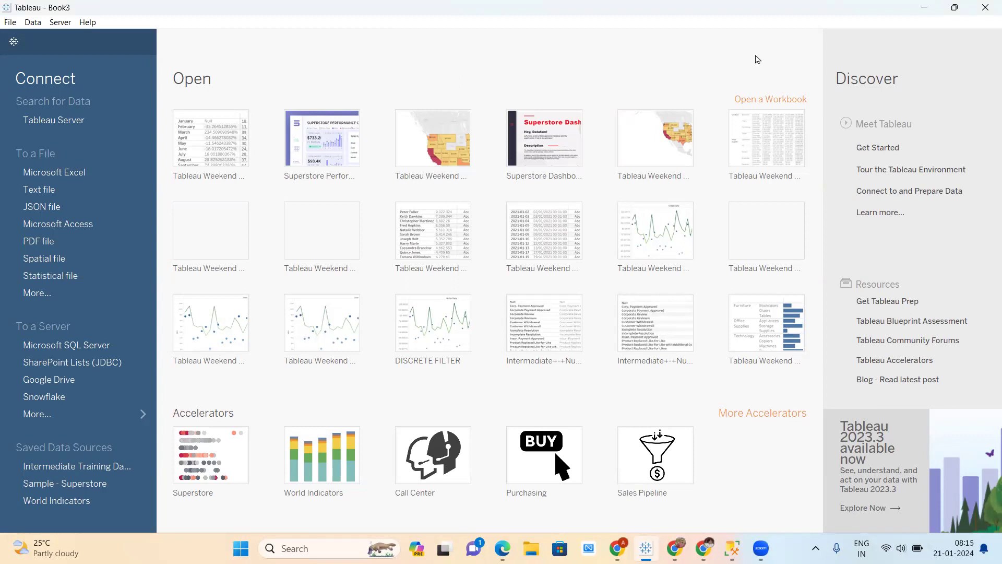
click(979, 18)
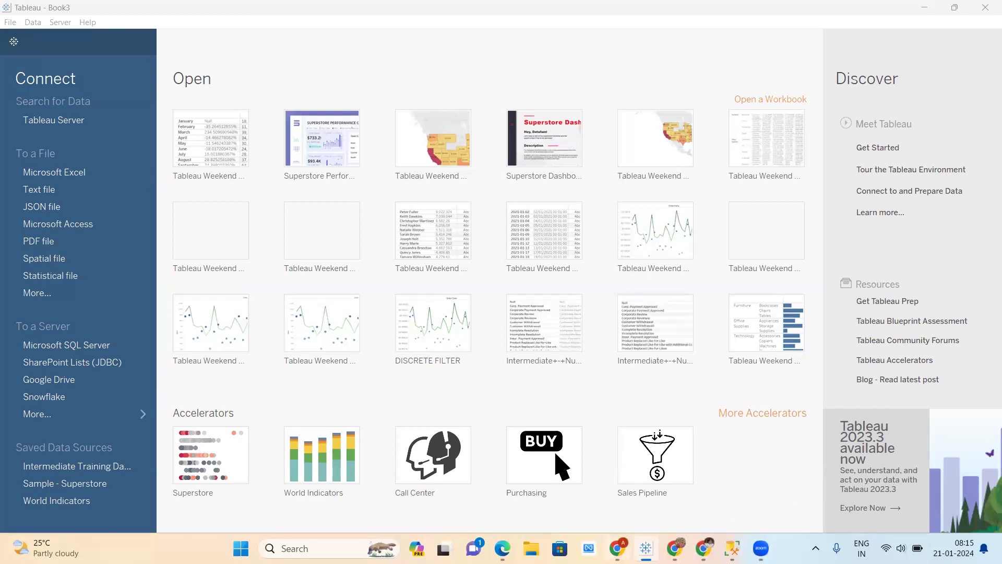
Switch back to Chrome, open a new tab and close the Tableau Prep product page.
click(617, 548)
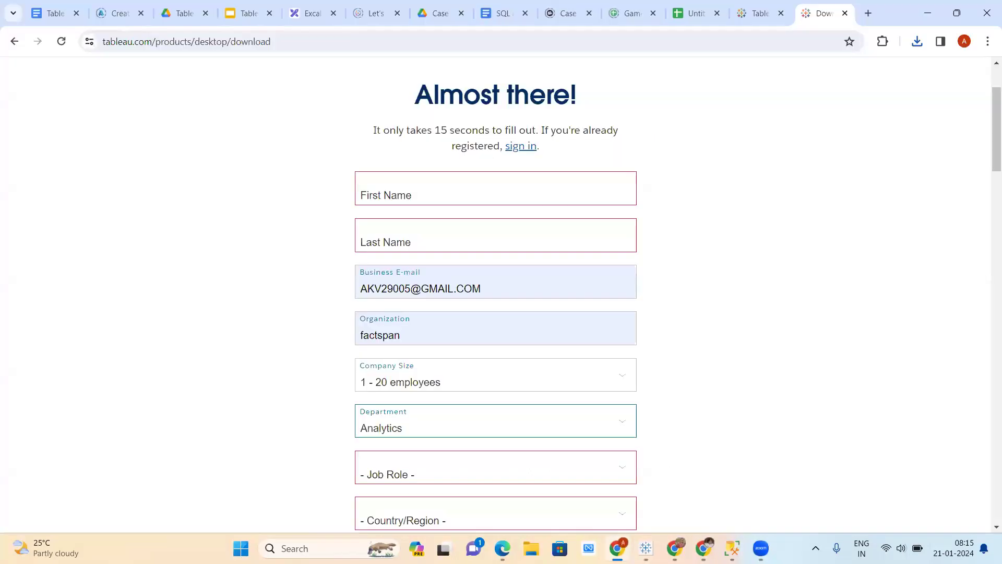
click(870, 15)
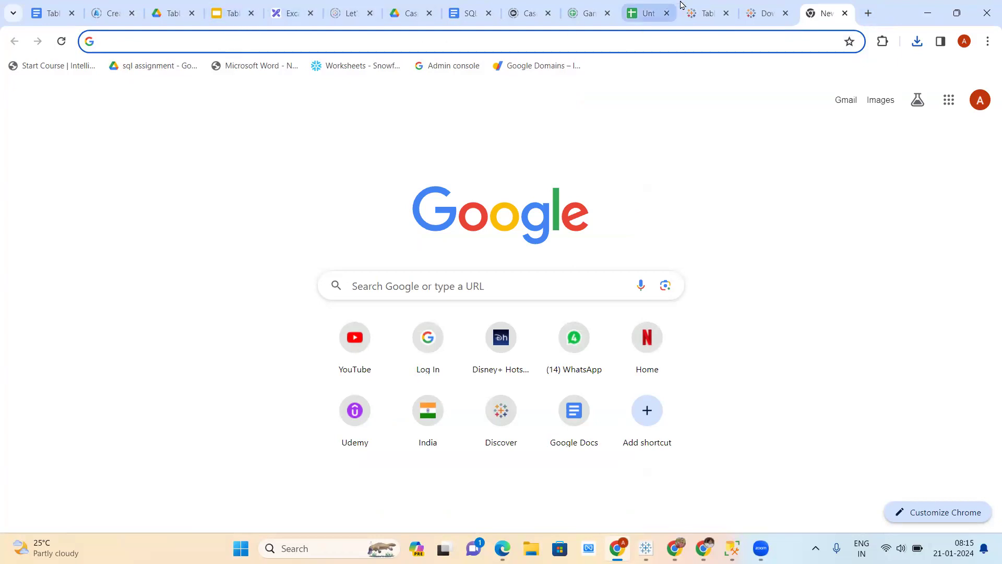
click(700, 11)
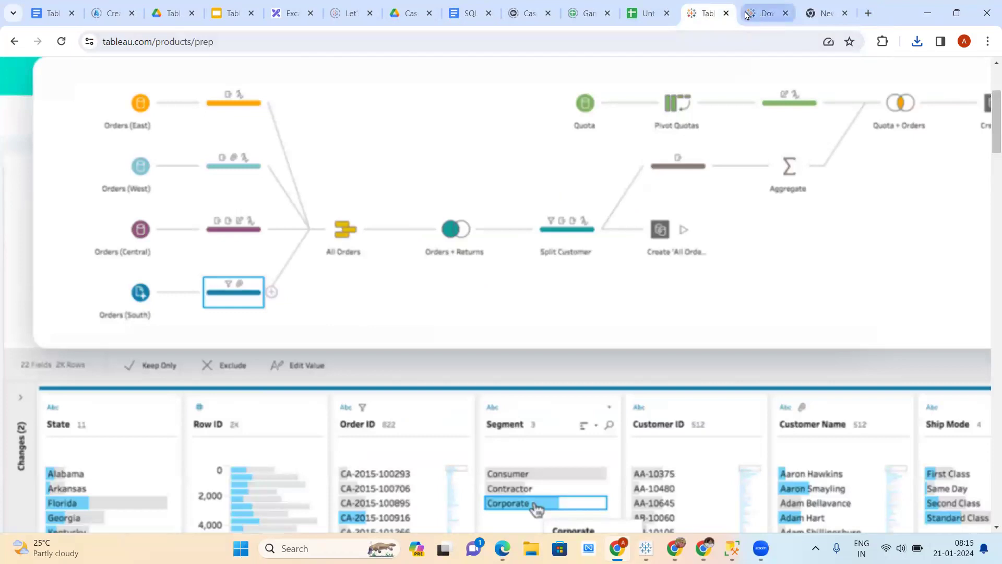
click(726, 13)
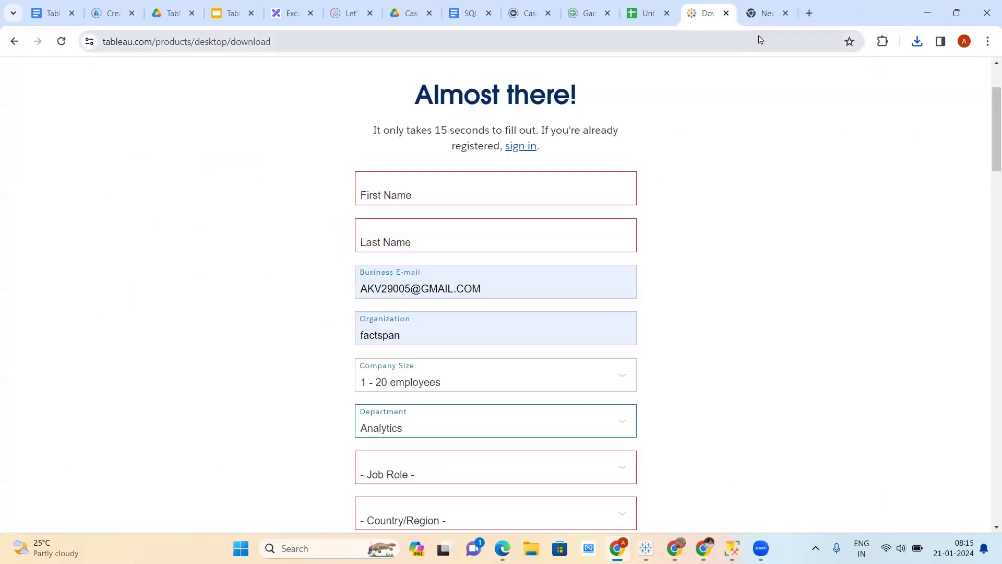
Open the Tableau Public Discover page in the new browser tab.
click(765, 13)
click(740, 38)
text(table)
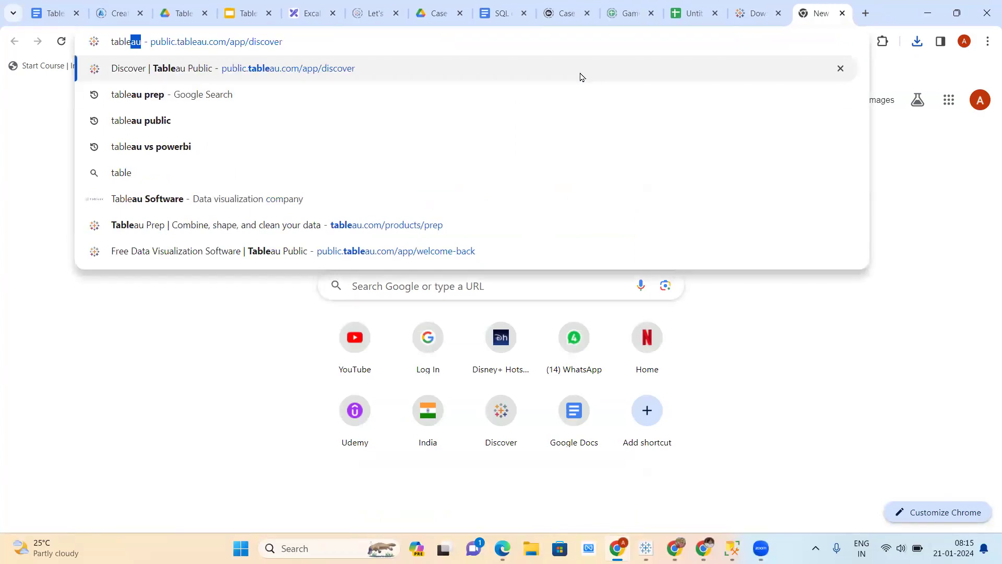
click(582, 78)
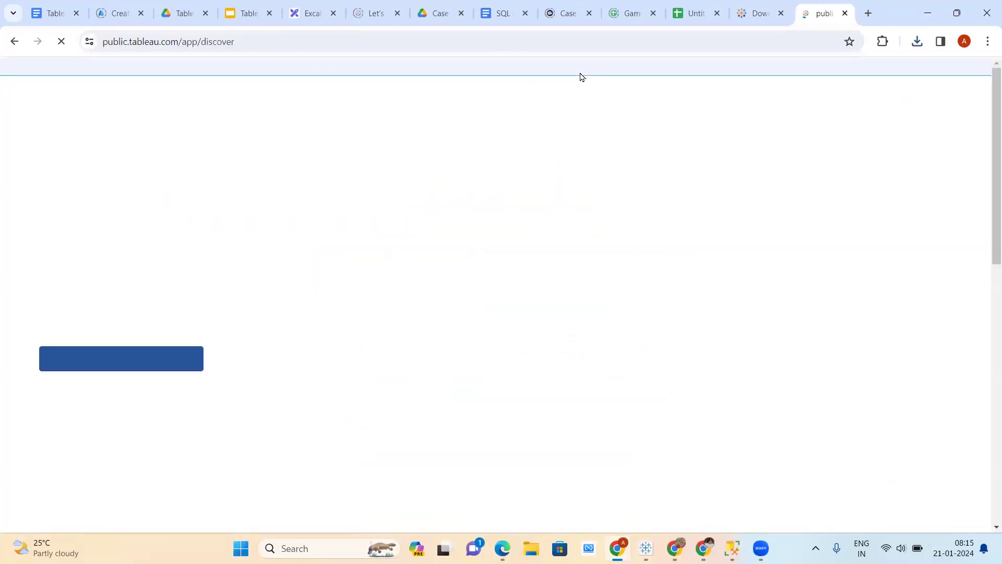
Open the signed-in account's Tableau Public profile and start creating a new viz in the web editor.
click(900, 103)
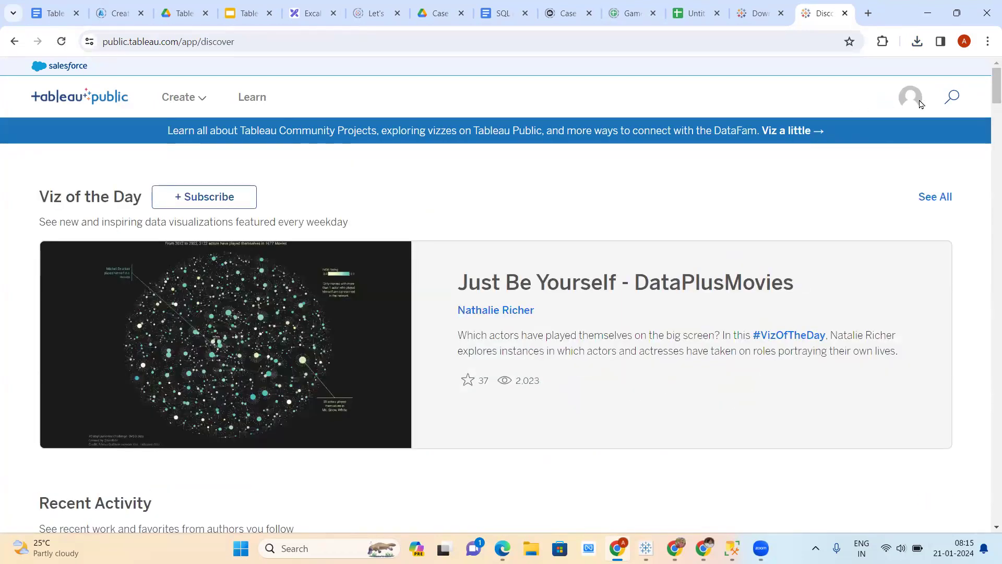
click(921, 103)
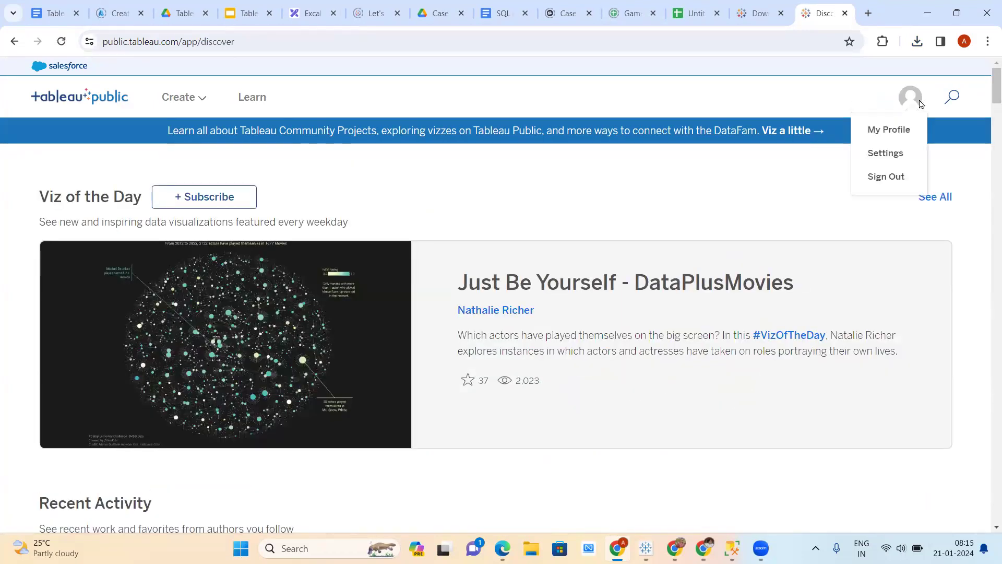
click(894, 129)
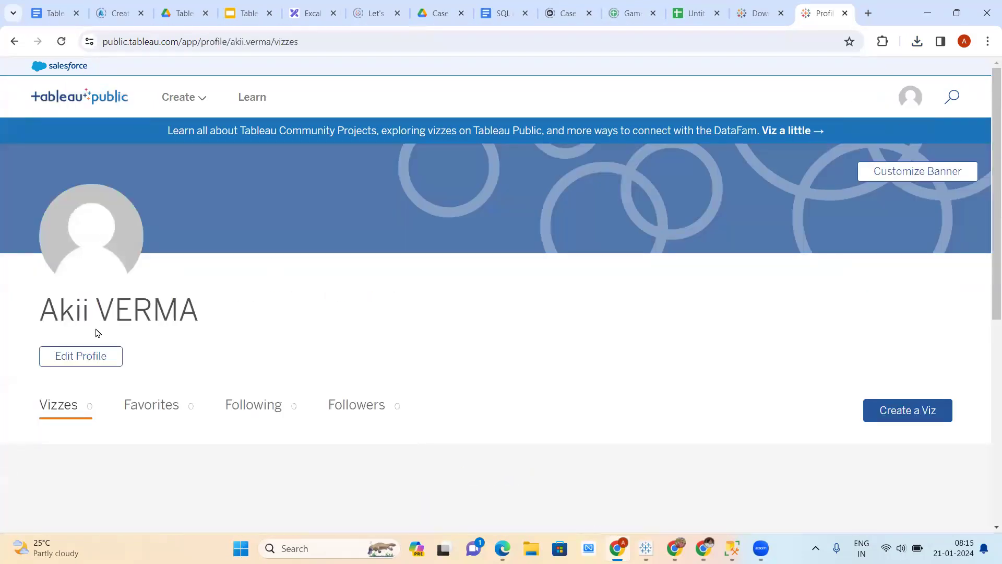
scroll(278, 339, down, 1)
click(908, 346)
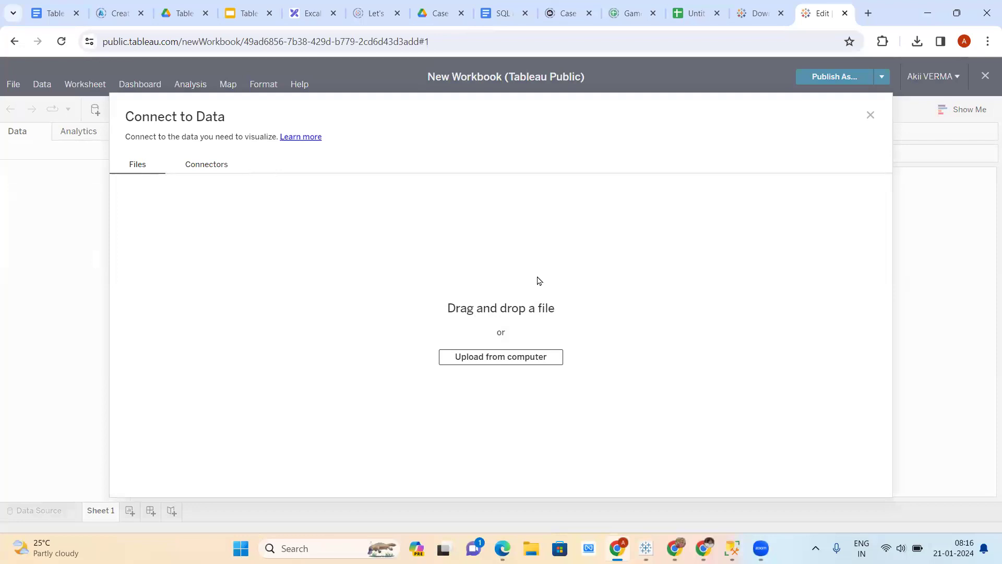
Switch to Tableau Desktop's start page for comparison and return to the web workbook in Chrome.
mouse_move(646, 548)
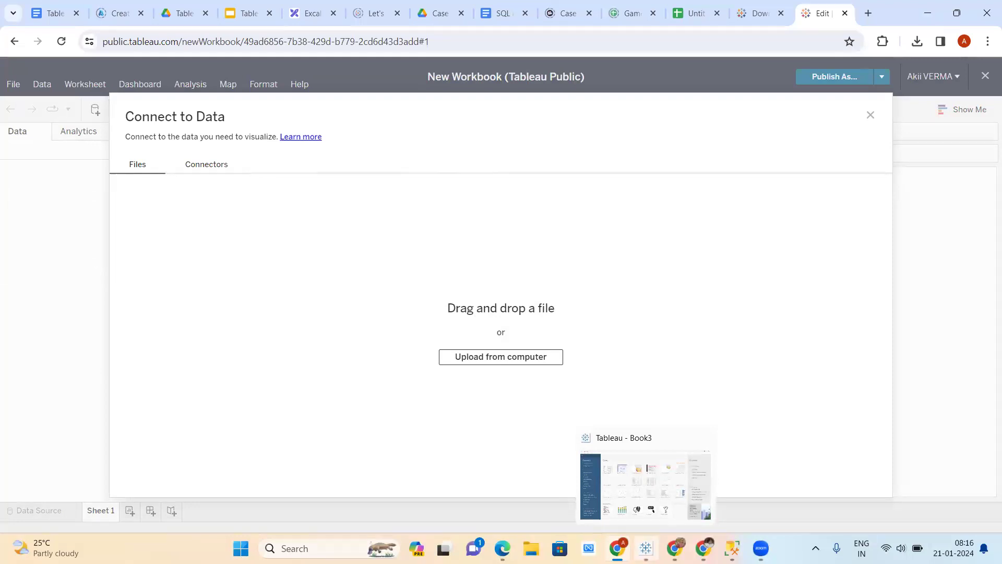
click(646, 548)
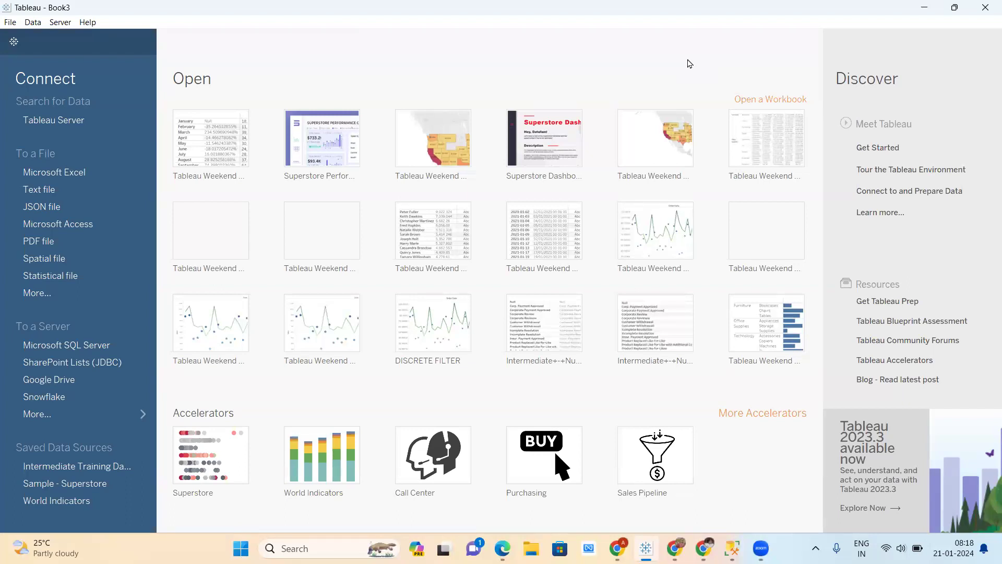
click(617, 548)
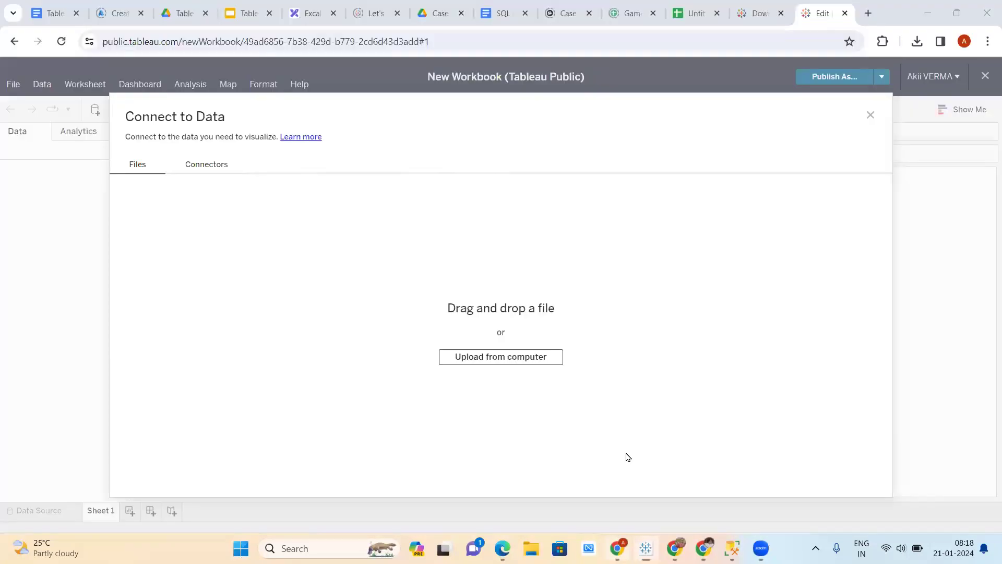
Search Google for "tableau community" in a new browser tab and open the Tableau Community home page.
click(872, 14)
text(ta)
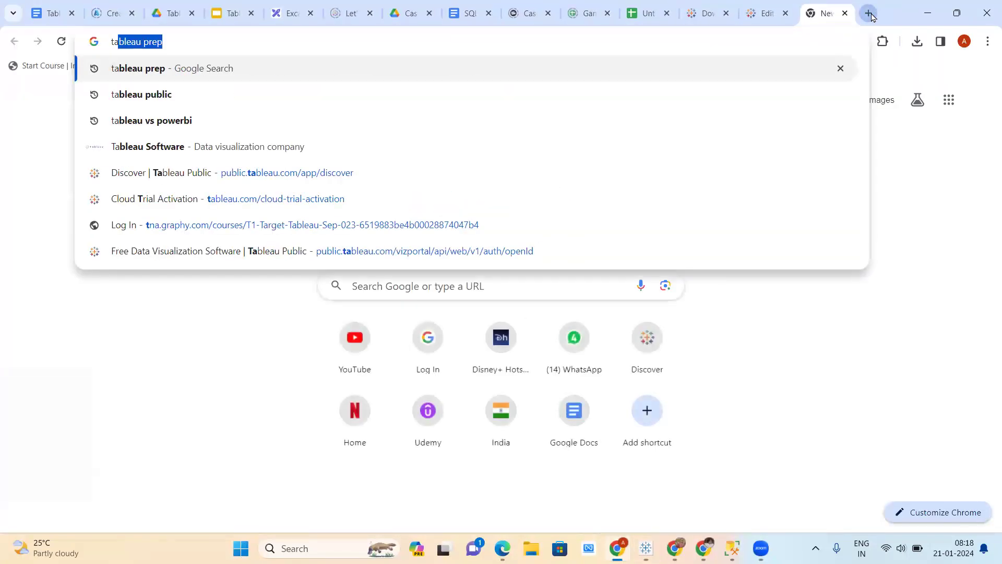
text(bleau com)
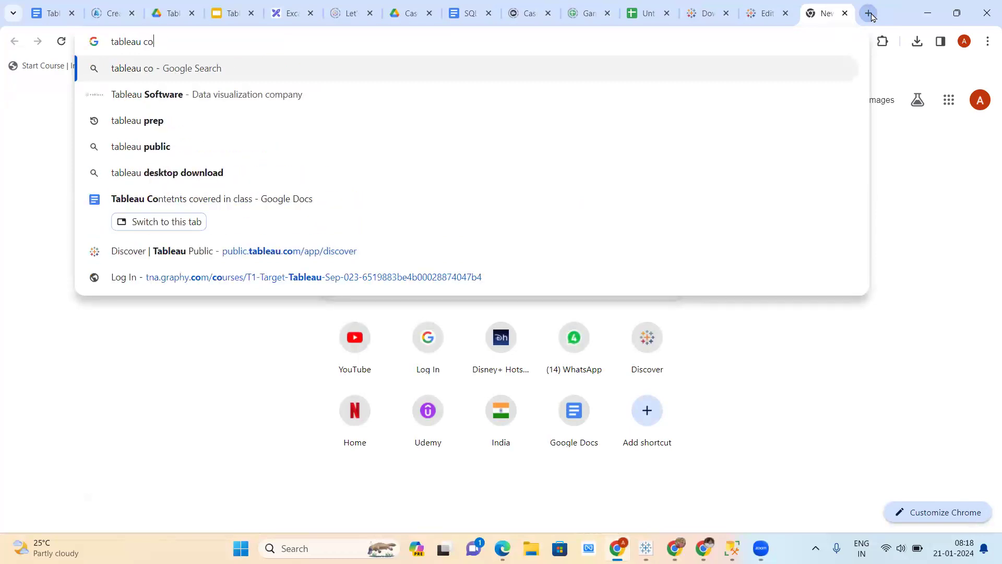
click(254, 78)
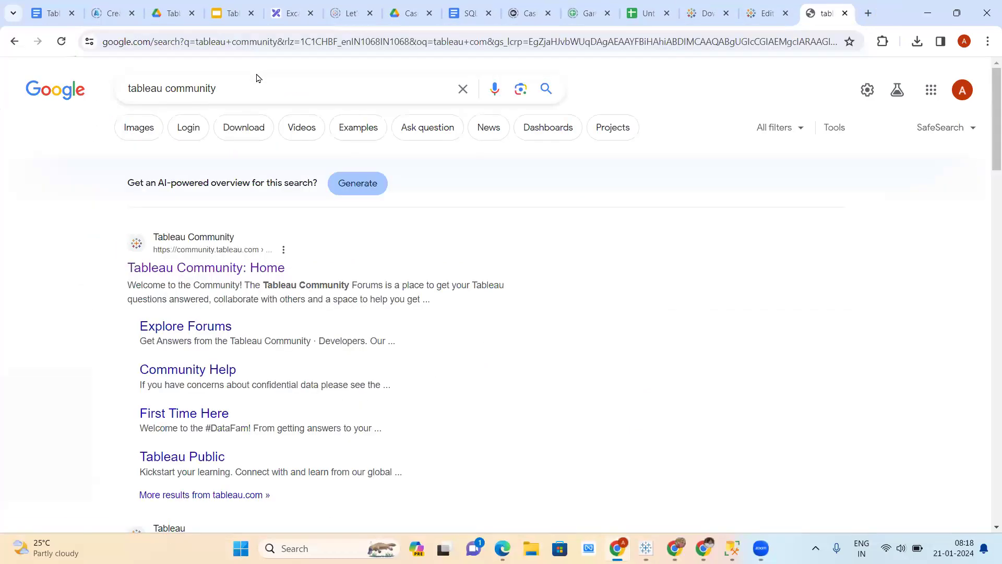
click(233, 267)
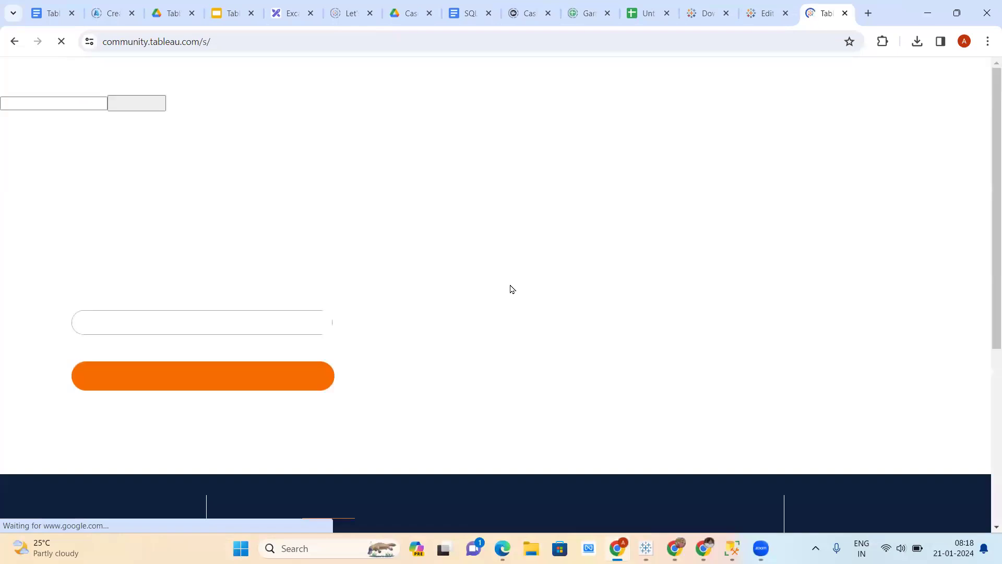
Look through the Tableau Community home page, including its help search, Featured Topics and Using the Community sections.
scroll(490, 277, down, 1)
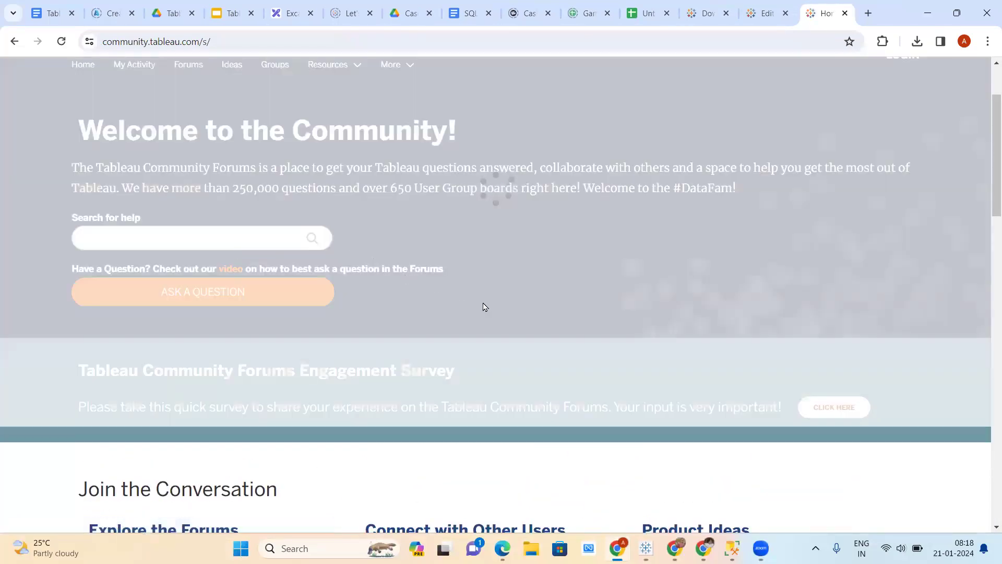
scroll(484, 305, down, 1)
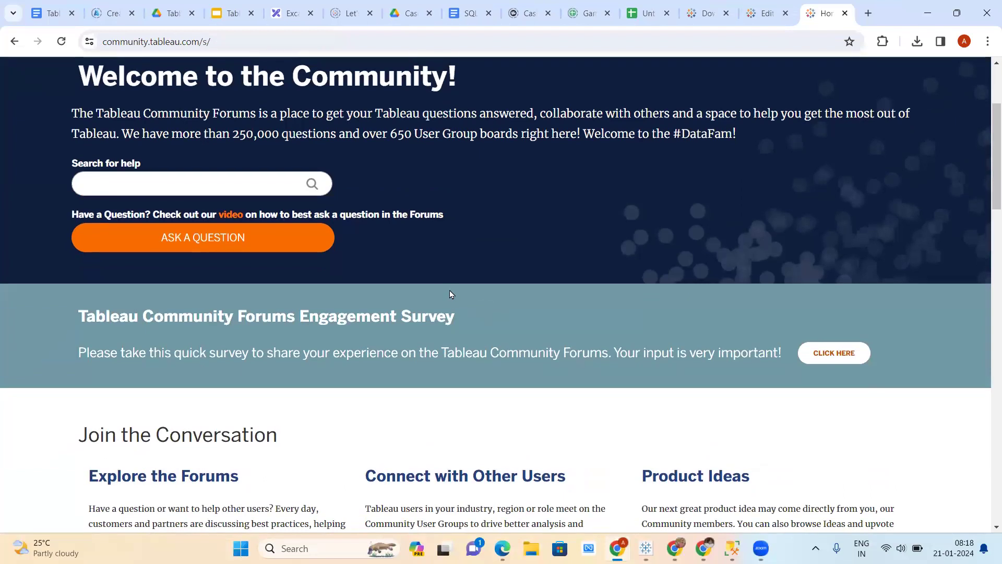
scroll(451, 293, down, 1)
scroll(454, 296, up, 2)
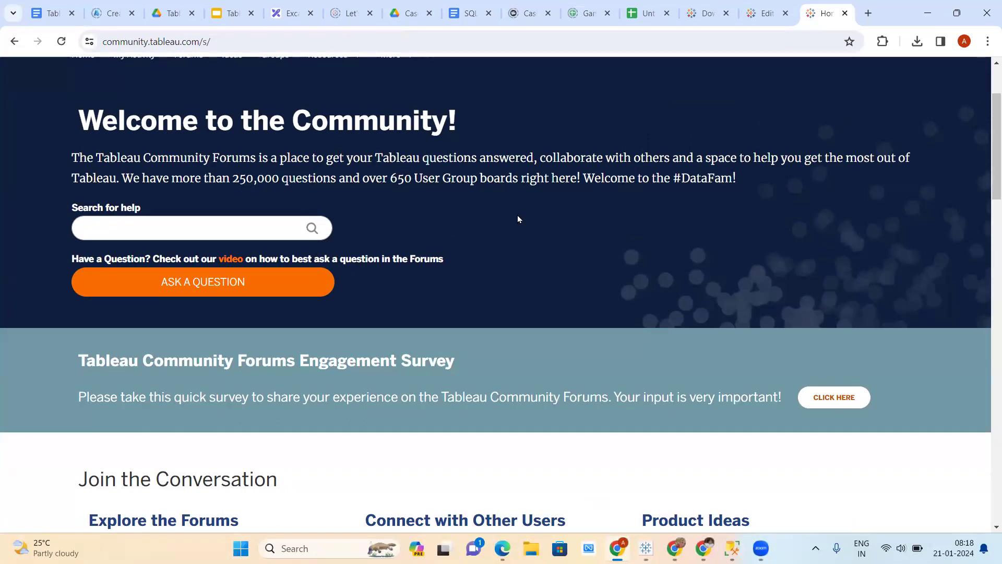
scroll(518, 216, down, 3)
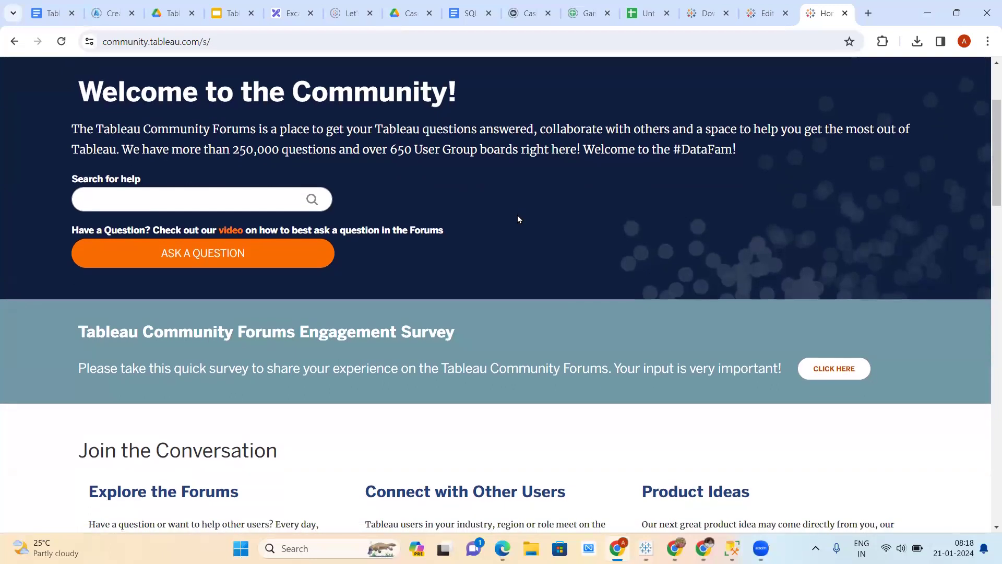
scroll(518, 219, down, 8)
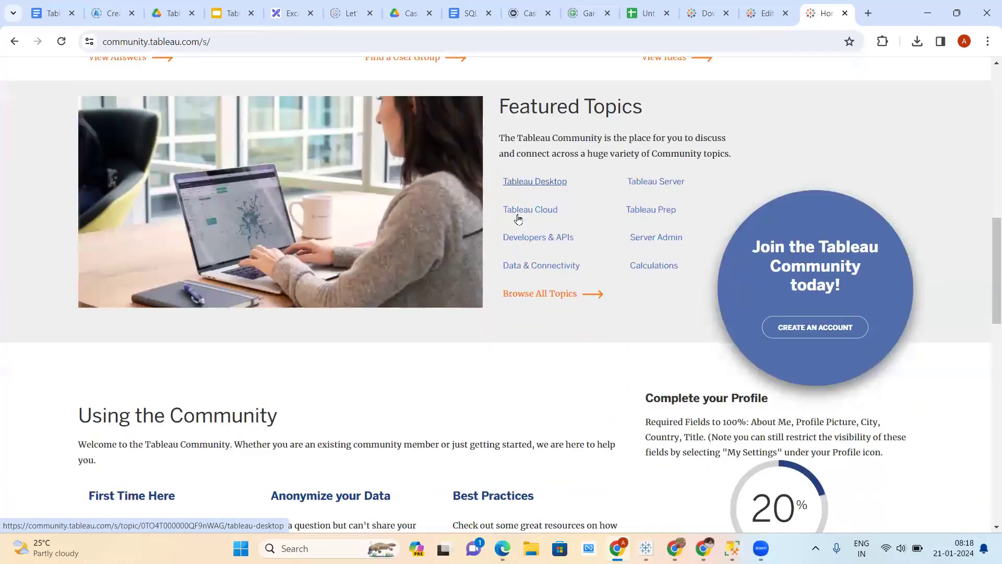
scroll(518, 218, down, 2)
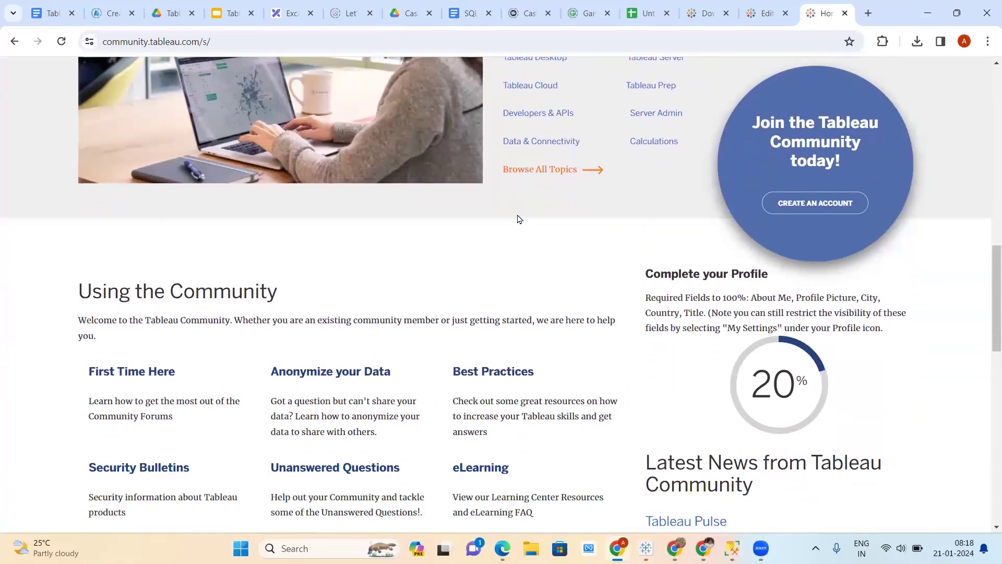
scroll(518, 219, up, 1)
scroll(528, 197, up, 1)
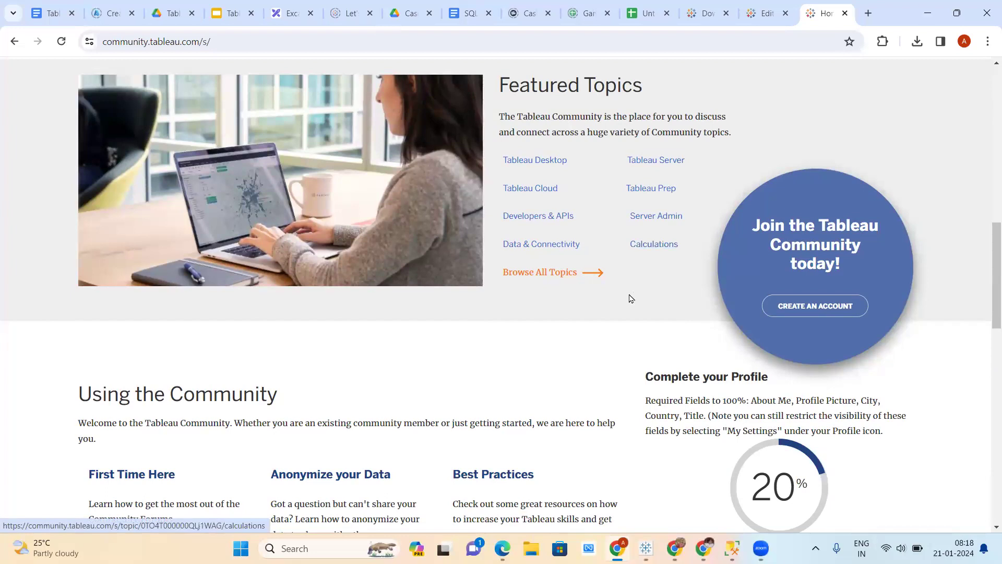
scroll(629, 296, down, 2)
scroll(629, 298, down, 2)
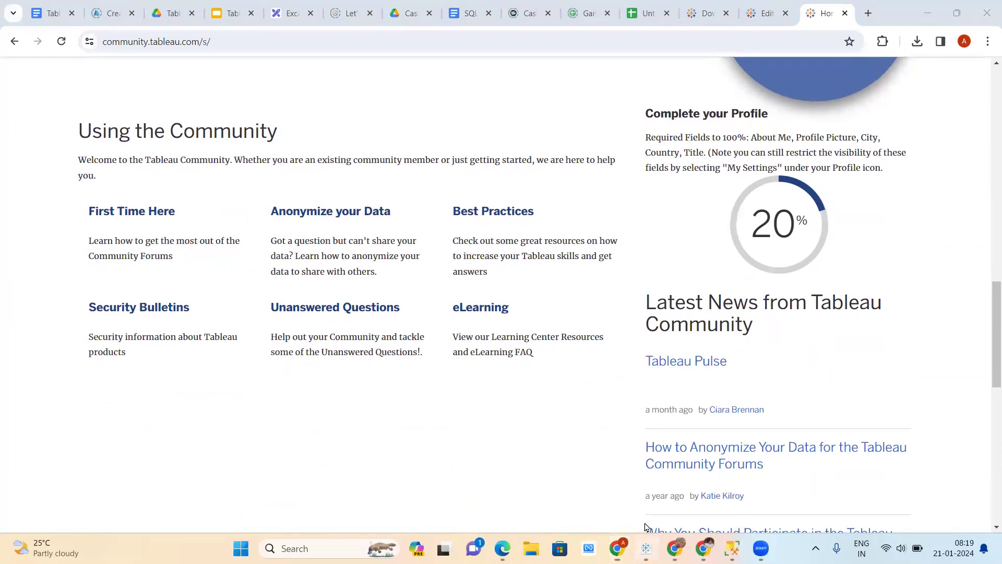
Switch between Tableau Desktop's start page and Chrome, ending on the Excalidraw whiteboard tab.
click(646, 548)
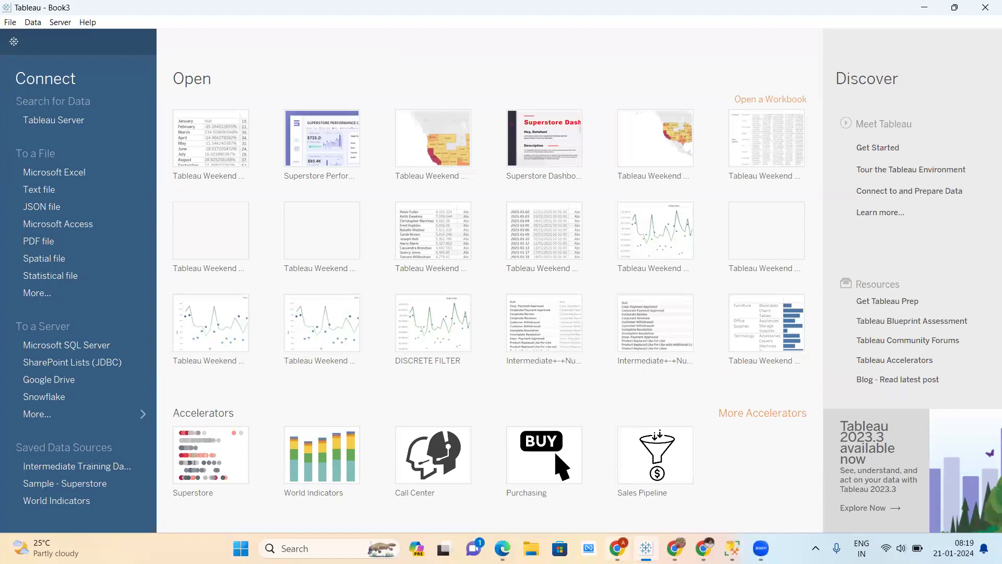
click(618, 548)
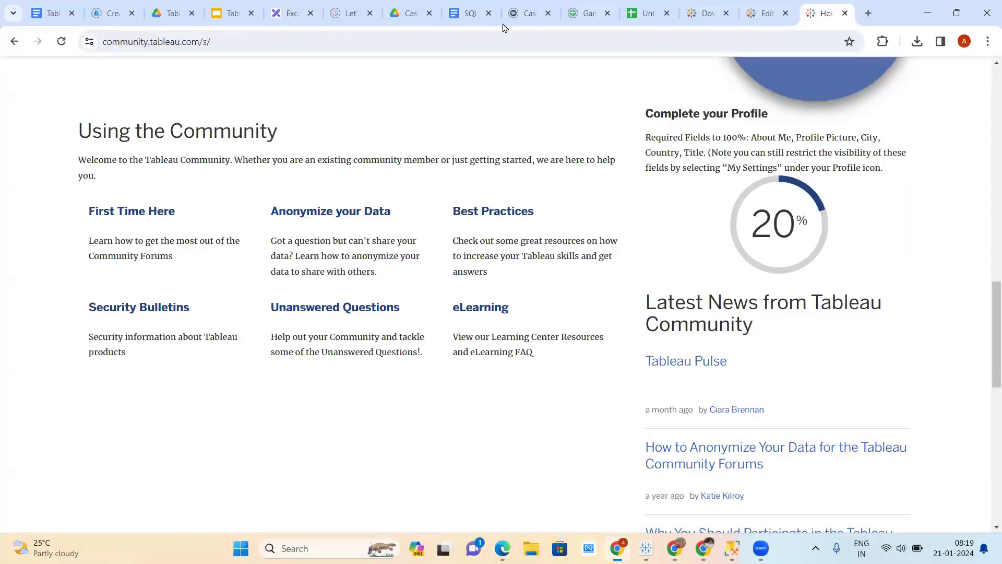
click(282, 13)
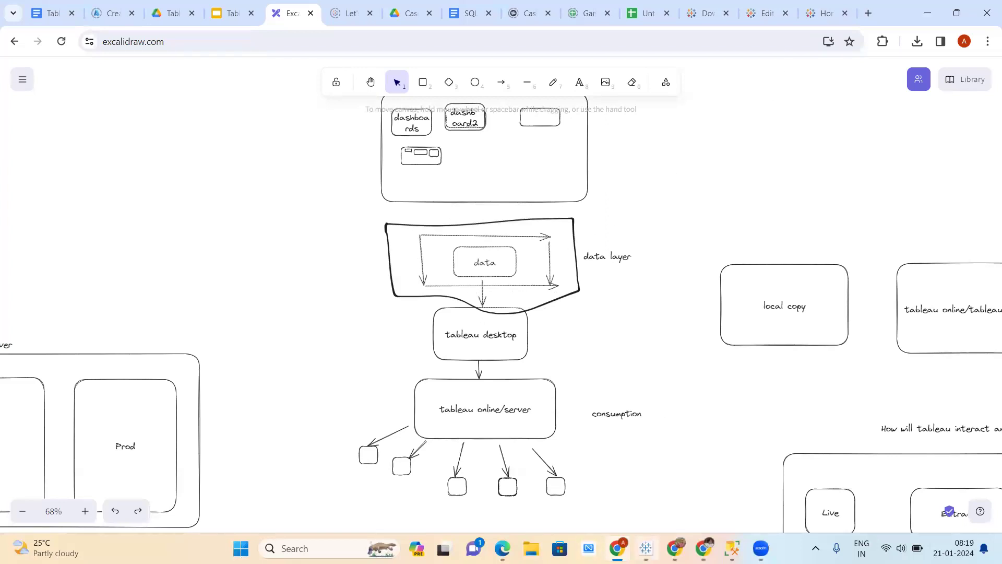
click(646, 548)
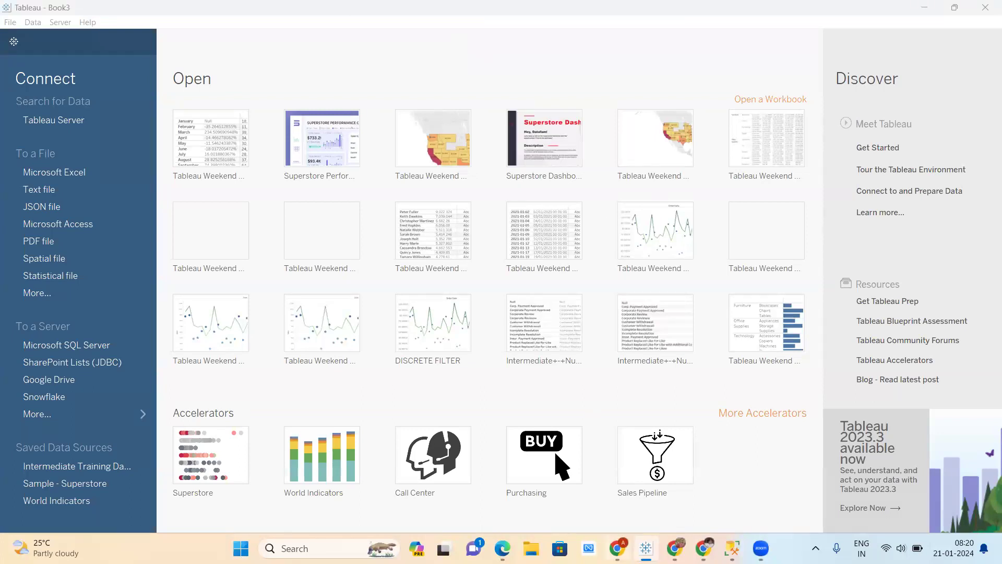
mouse_move(646, 548)
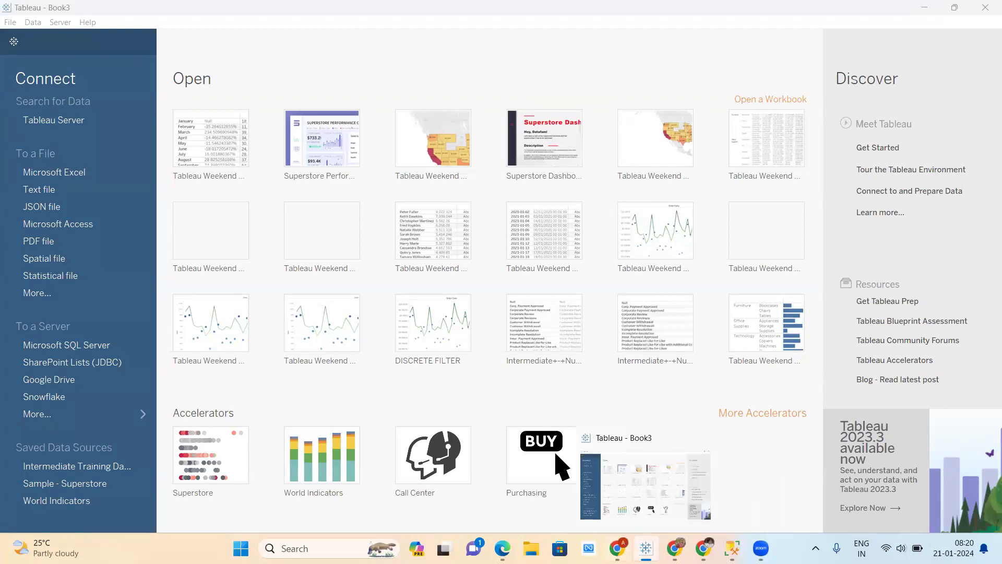
key(alt+Tab)
Draw a large rectangle in an empty area of the Excalidraw canvas below the existing diagrams.
scroll(588, 389, down, 10)
scroll(589, 390, down, 15)
scroll(589, 390, down, 15)
scroll(589, 390, down, 15)
scroll(589, 390, down, 10)
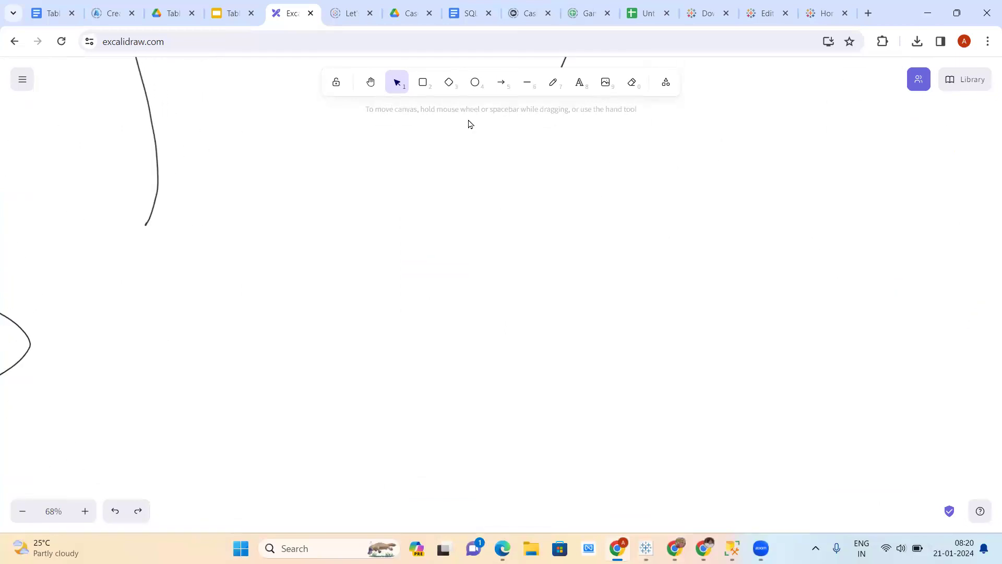
click(423, 83)
drag(297, 207, 515, 385)
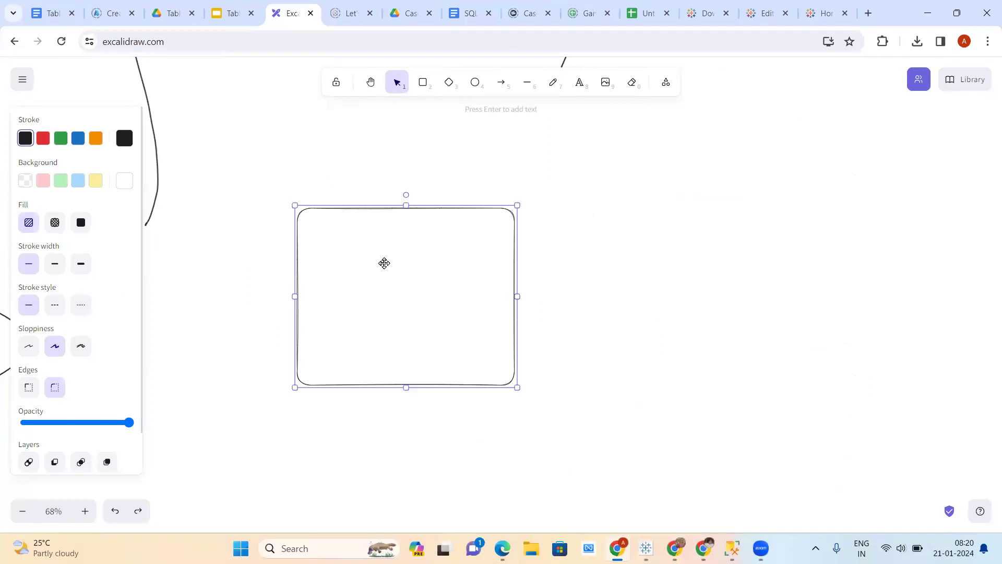
Label the rectangle "Data stting in any type of sofwtare/databases/warehouses".
double_click(386, 268)
text(Data s itting in a)
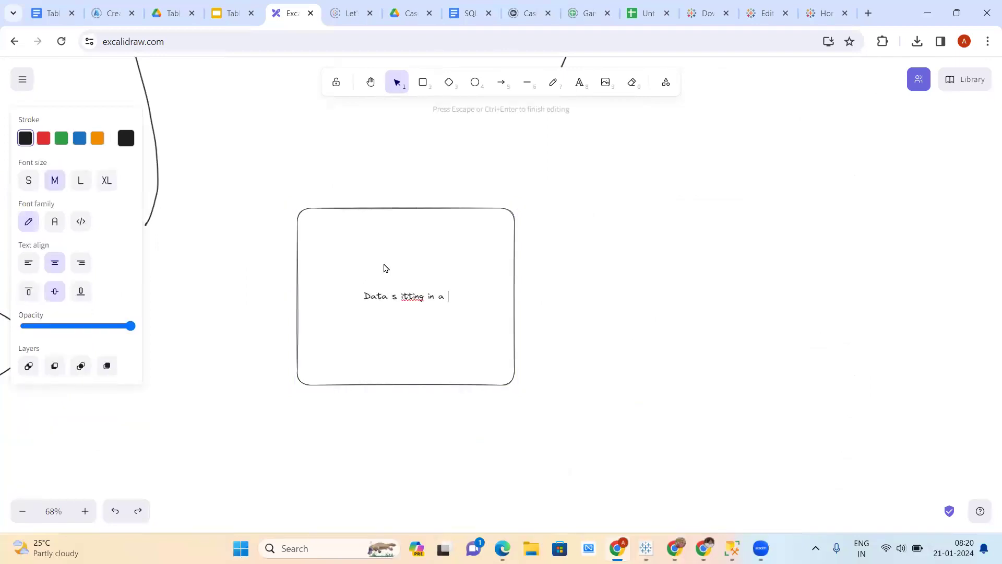
key(BackSpace)
text(d)
key(BackSpace)
click(398, 299)
key(BackSpace)
text(typ)
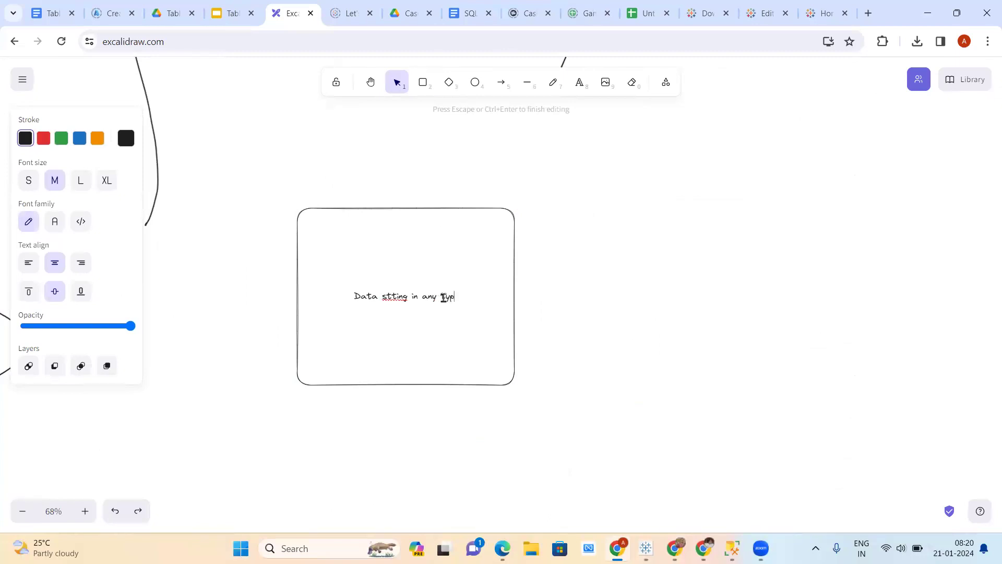
text(e of sof)
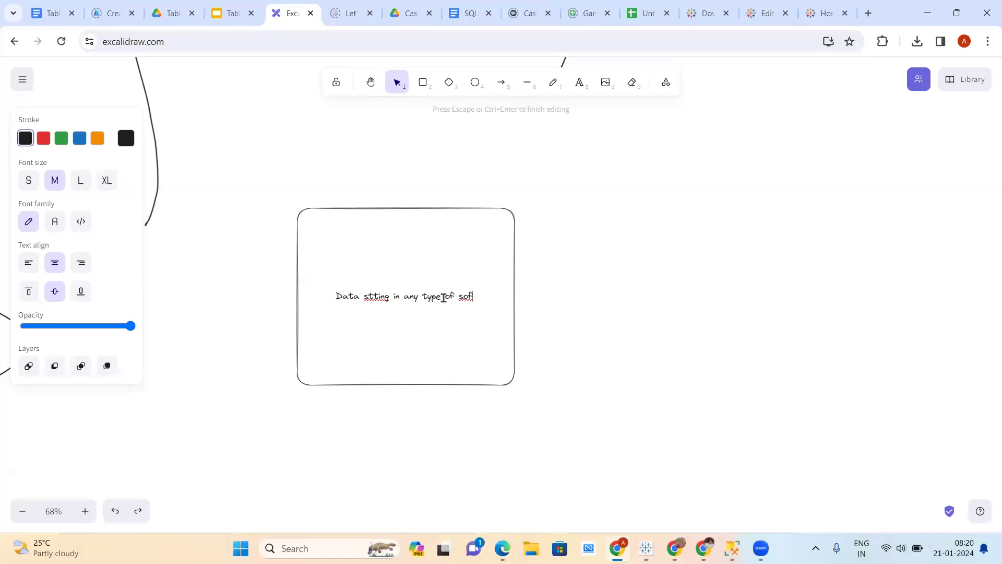
text(wta)
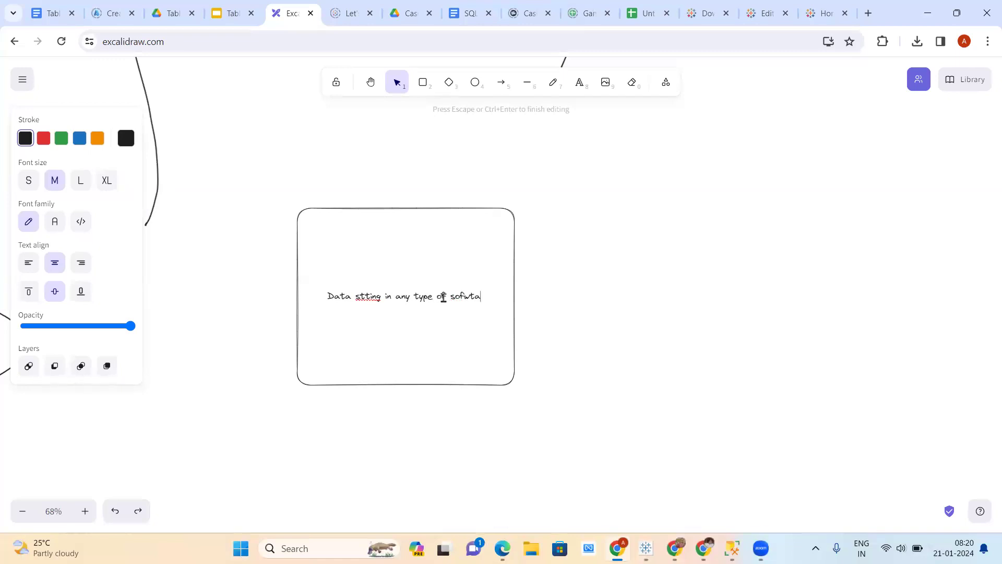
text(re/datab)
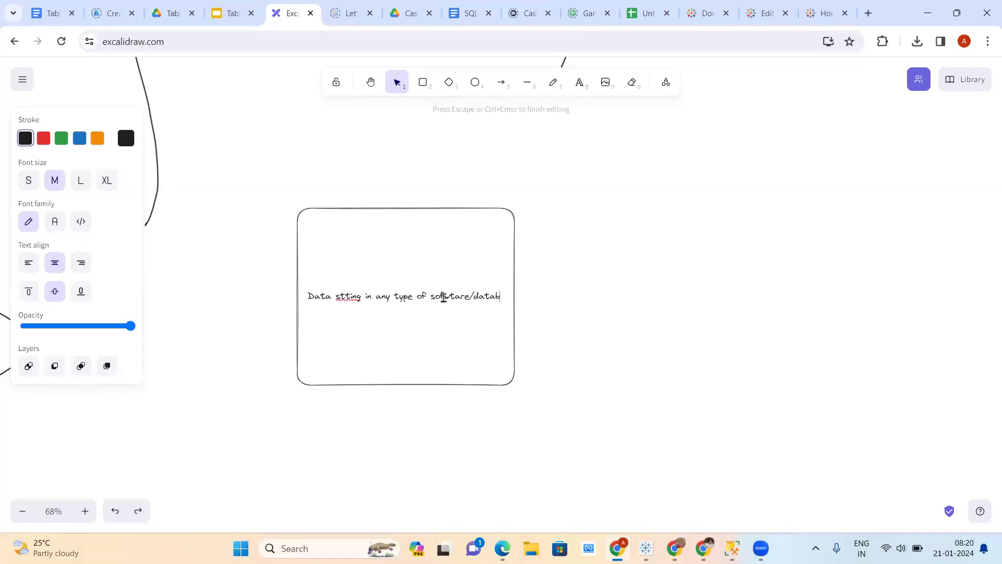
text(ases/d)
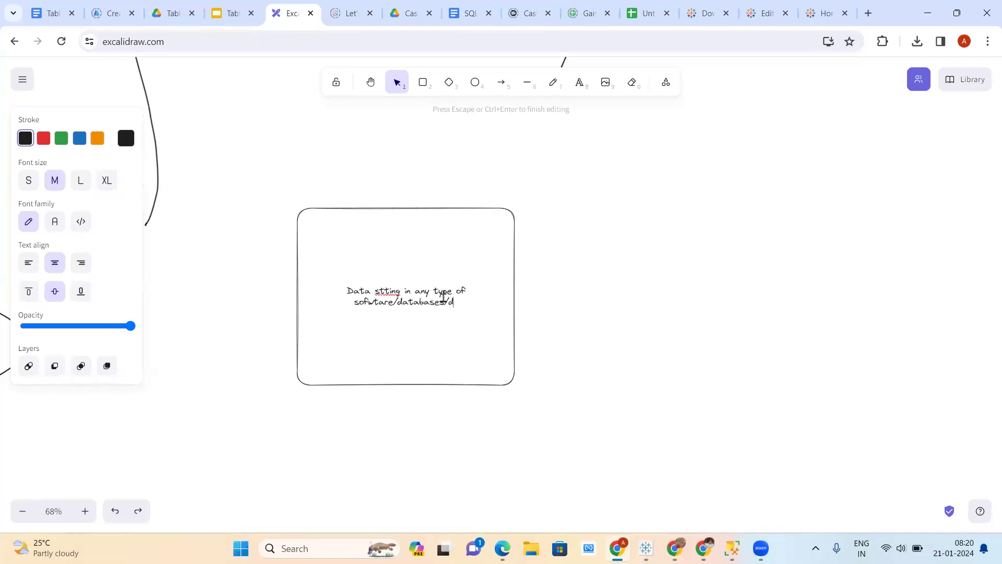
key(BackSpace)
text(wa)
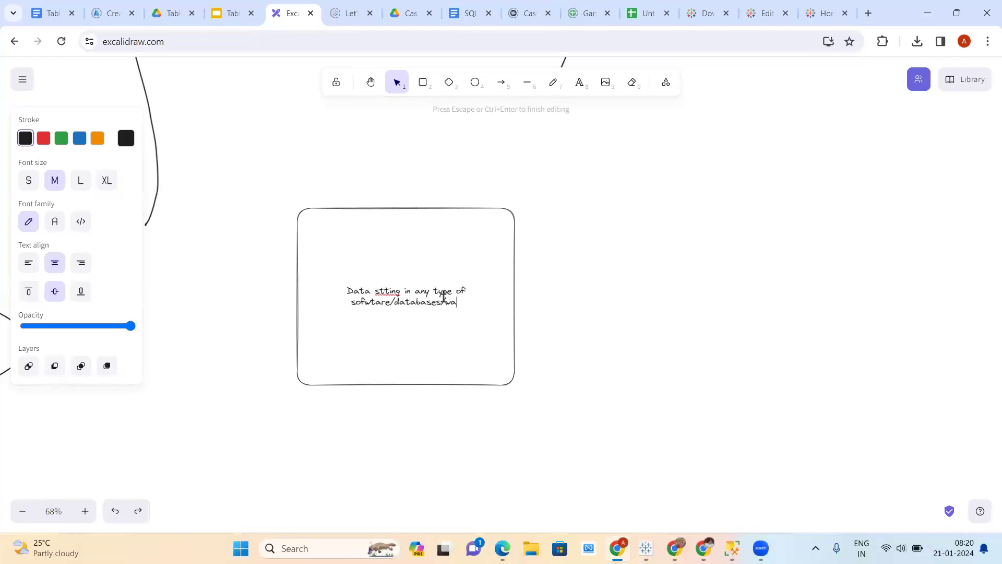
text(rehouses)
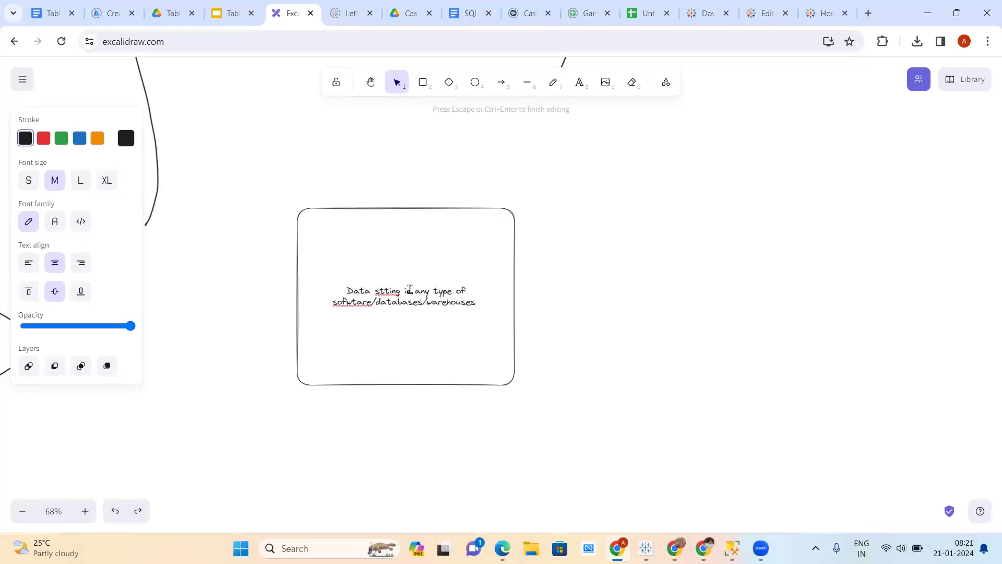
click(585, 314)
Draw a second rectangle of similar size to the right of the data rectangle and start a text label inside it.
click(423, 82)
mouse_move(650, 198)
mouse_down()
mouse_move(862, 381)
mouse_move(891, 377)
mouse_up()
double_click(775, 275)
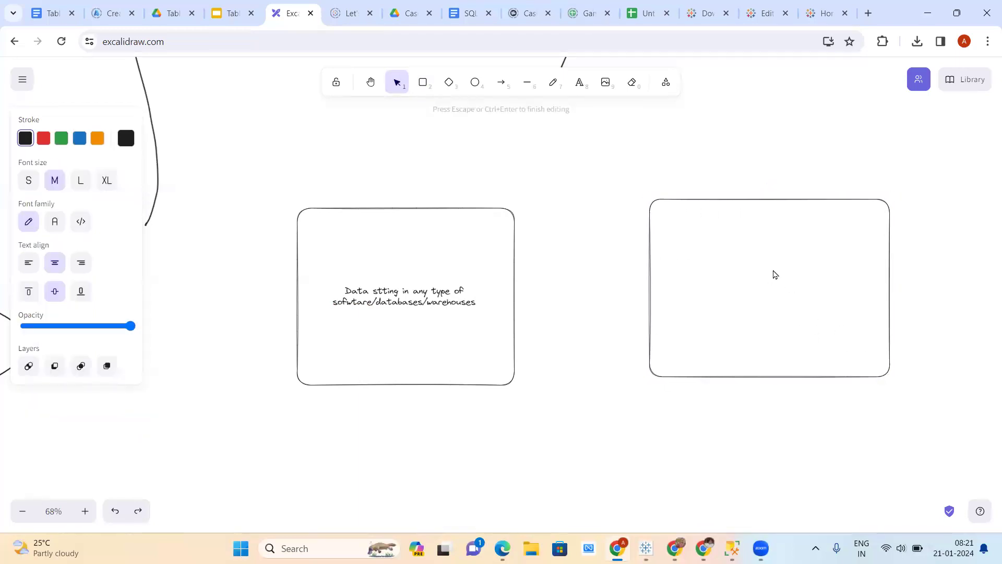
key(ctrl+t)
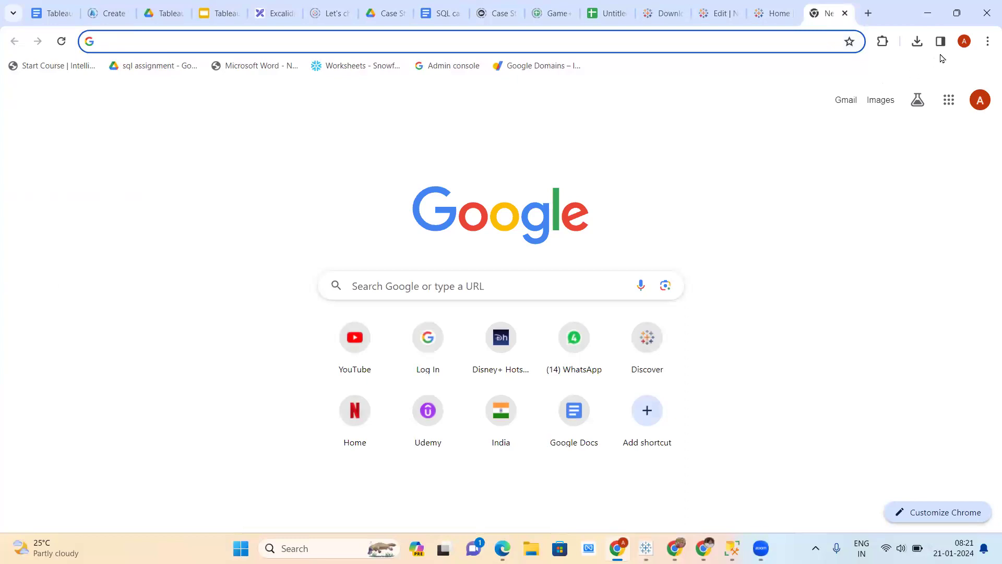
click(943, 59)
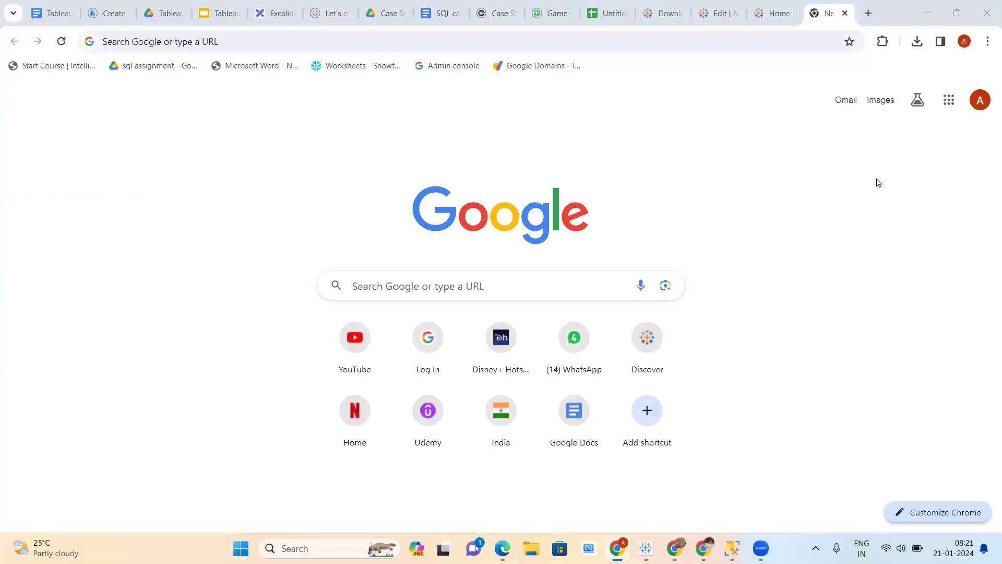
click(845, 13)
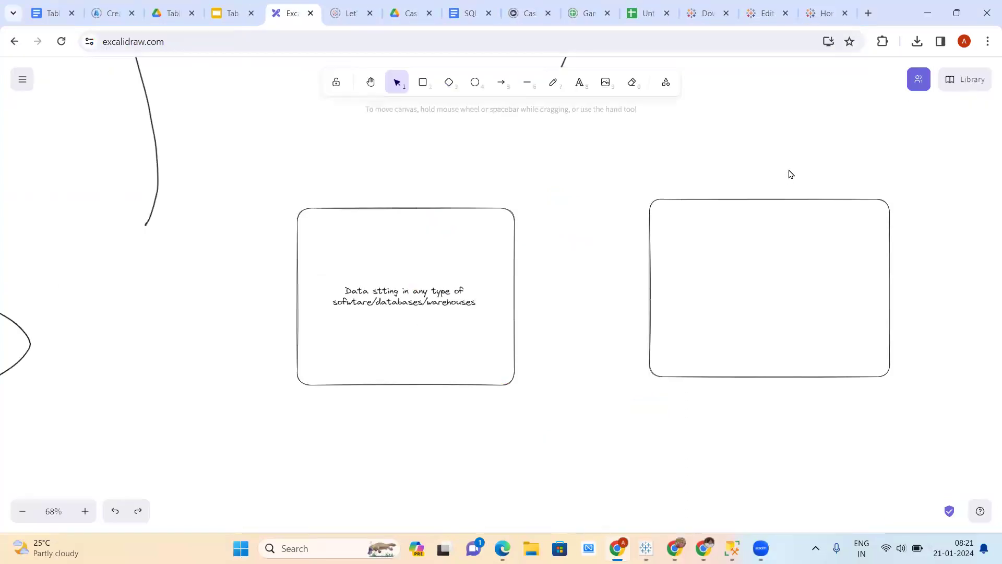
Label the second rectangle "Tableau Destop" and draw an arrow to it from the data rectangle.
click(761, 272)
double_click(761, 272)
text(Tab)
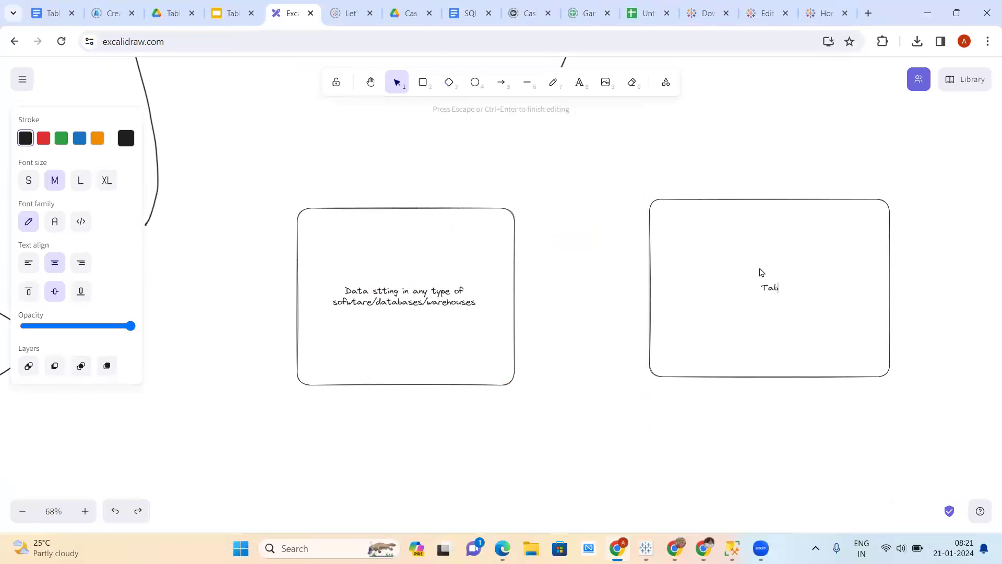
text(leau Destop)
click(570, 290)
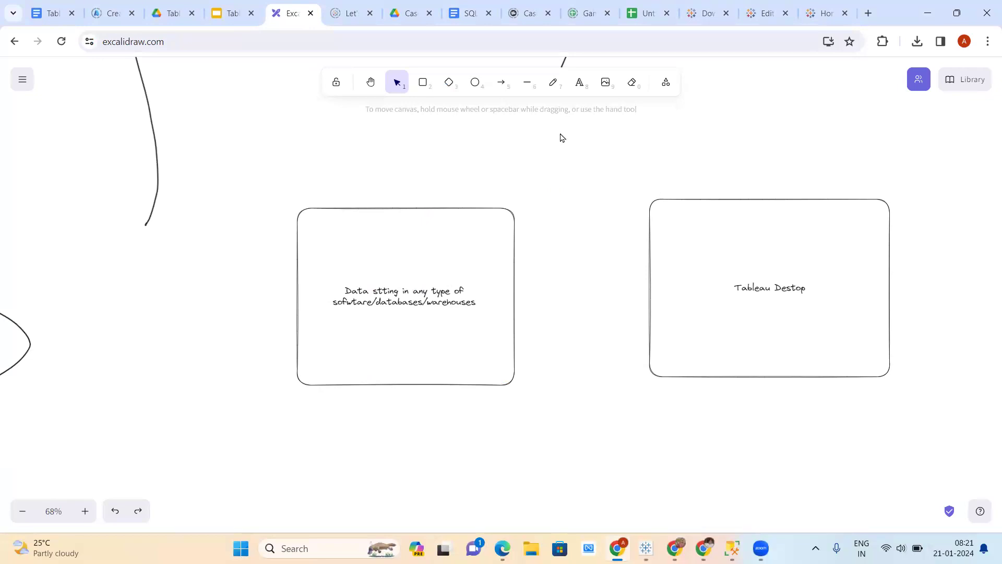
click(501, 84)
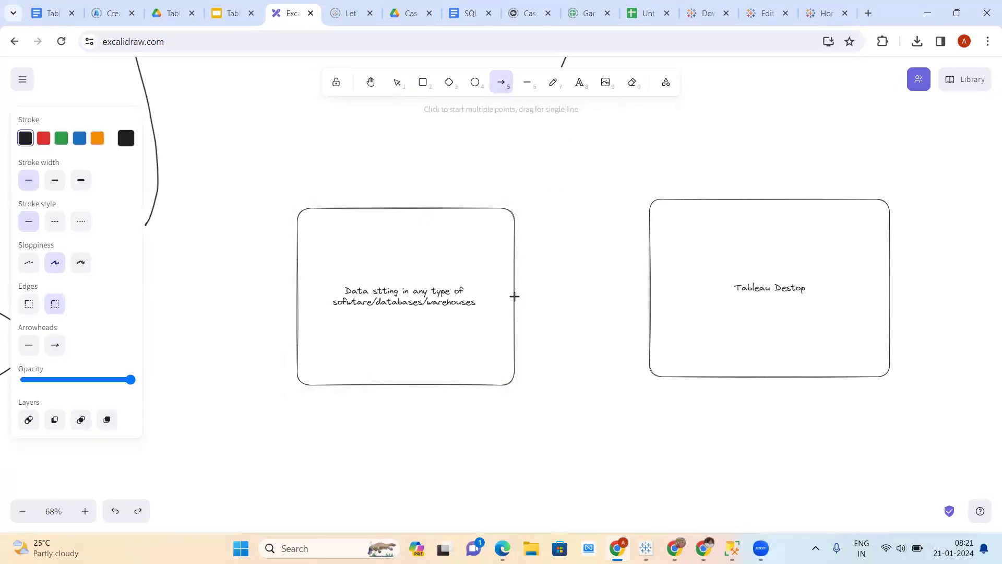
drag(516, 295, 650, 298)
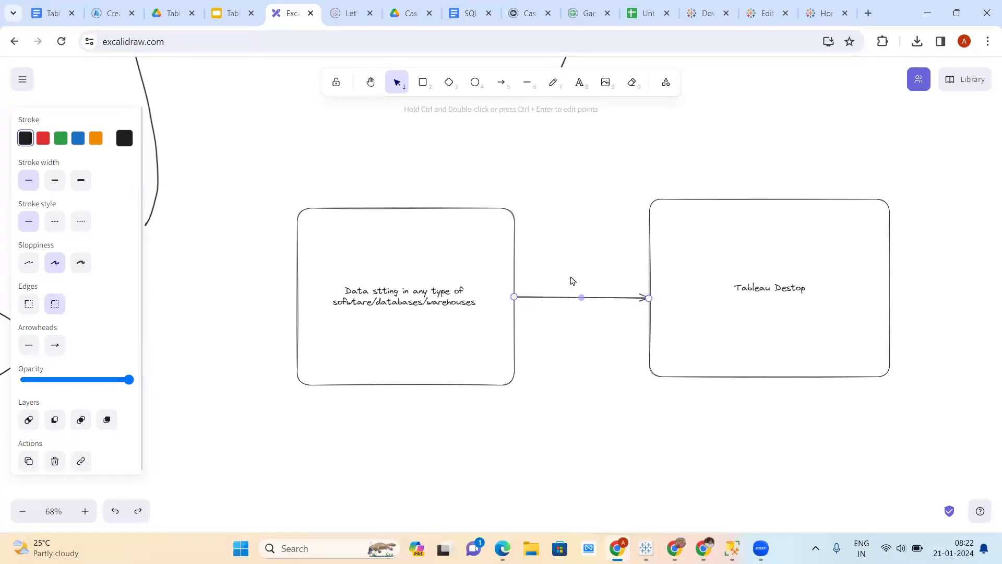
Label the arrow between the data and Tableau rectangles "data Connectors" and position the text centrally above it.
double_click(570, 280)
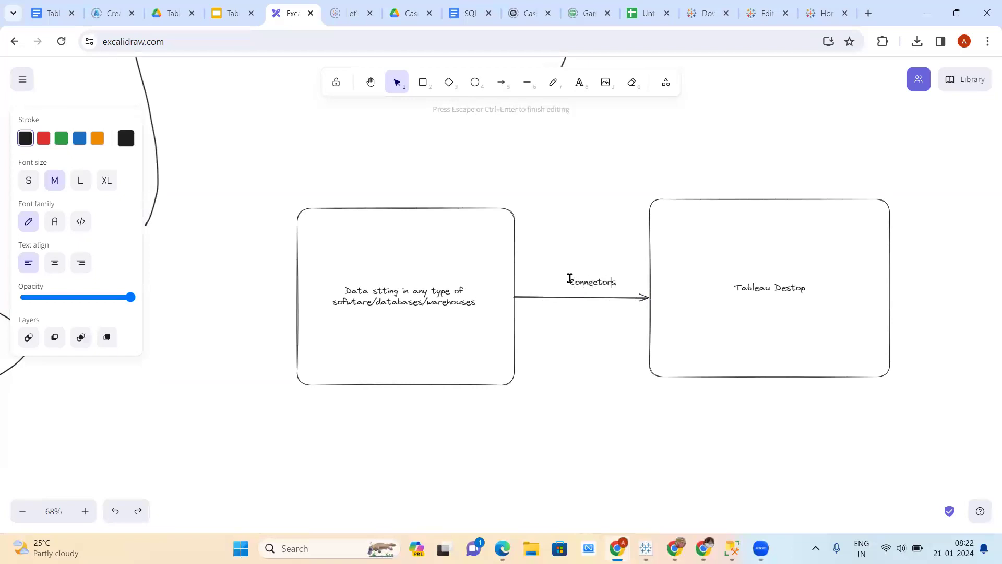
text(data)
click(604, 345)
drag(604, 281, 578, 282)
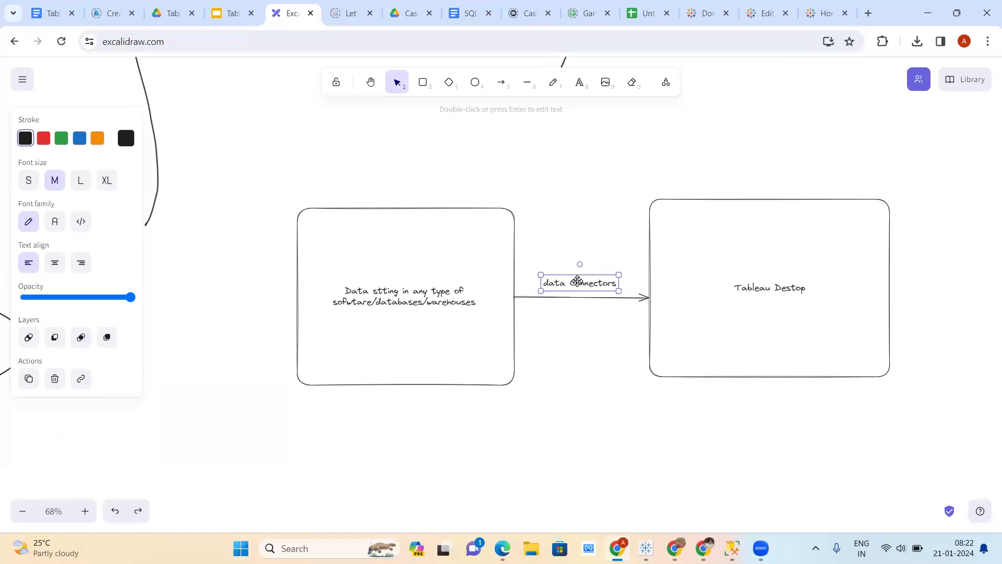
click(574, 360)
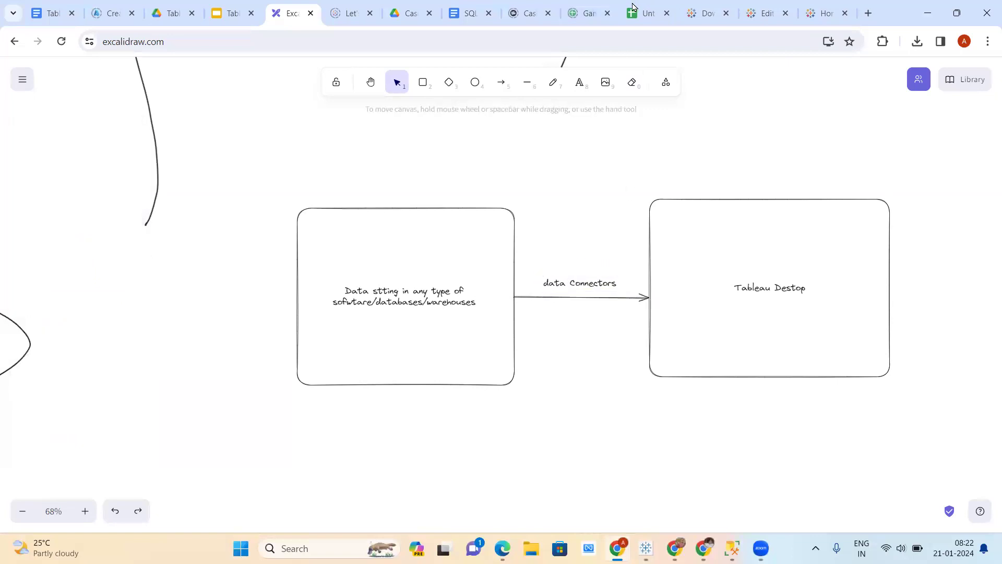
click(646, 13)
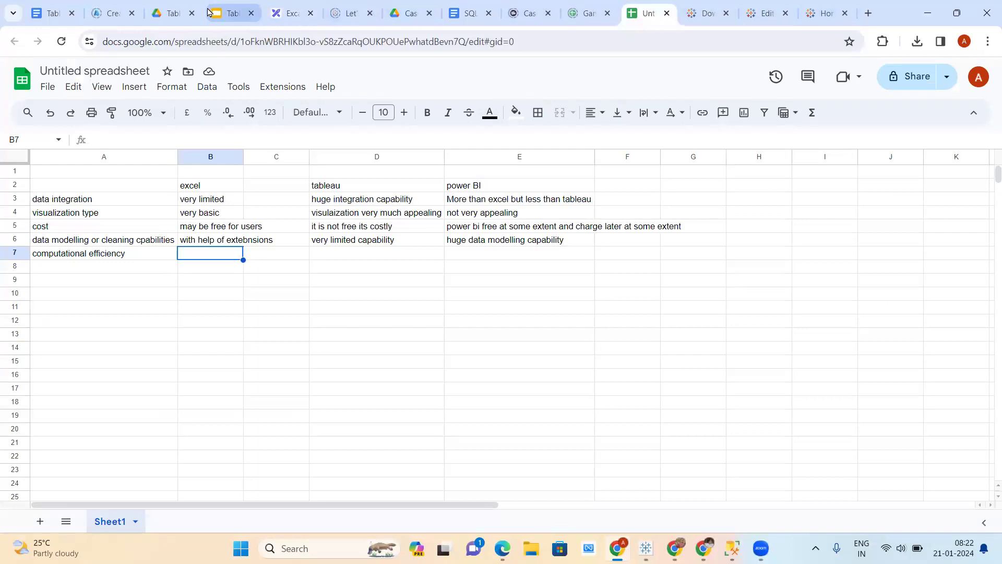
click(280, 12)
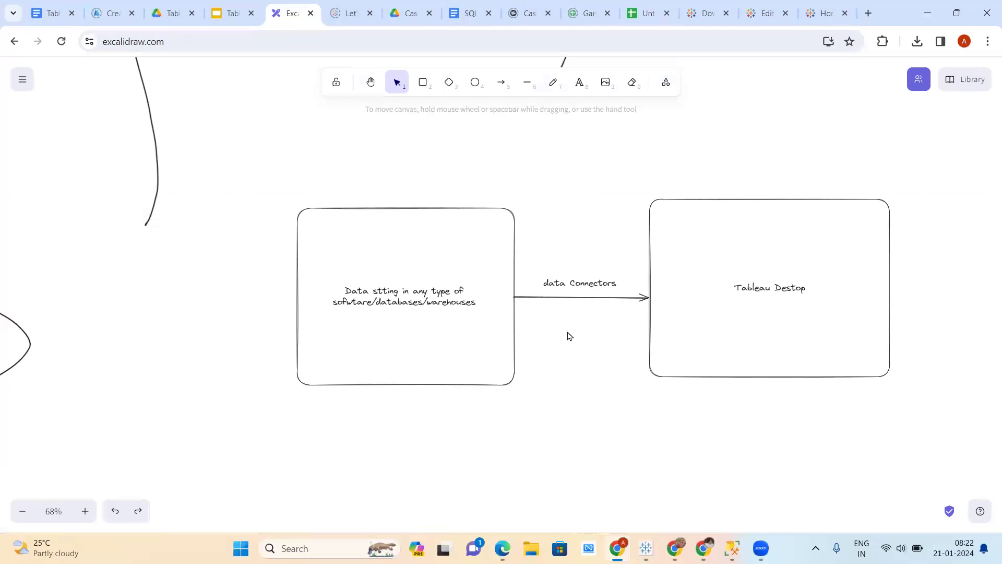
Draw a vertical arrow pointing down from the middle of the "data Connectors" arrow.
scroll(569, 336, down, 2)
click(501, 83)
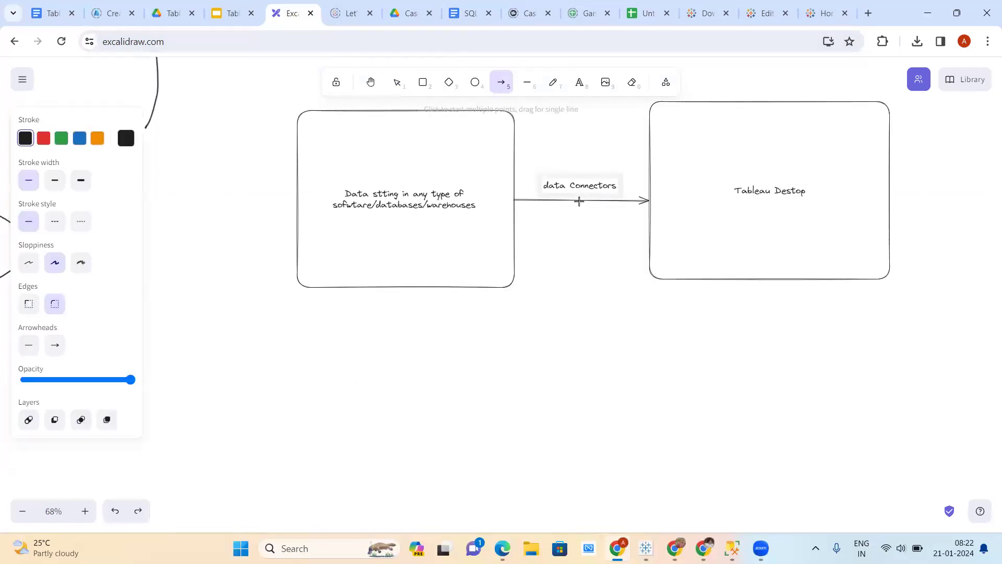
drag(577, 197, 577, 312)
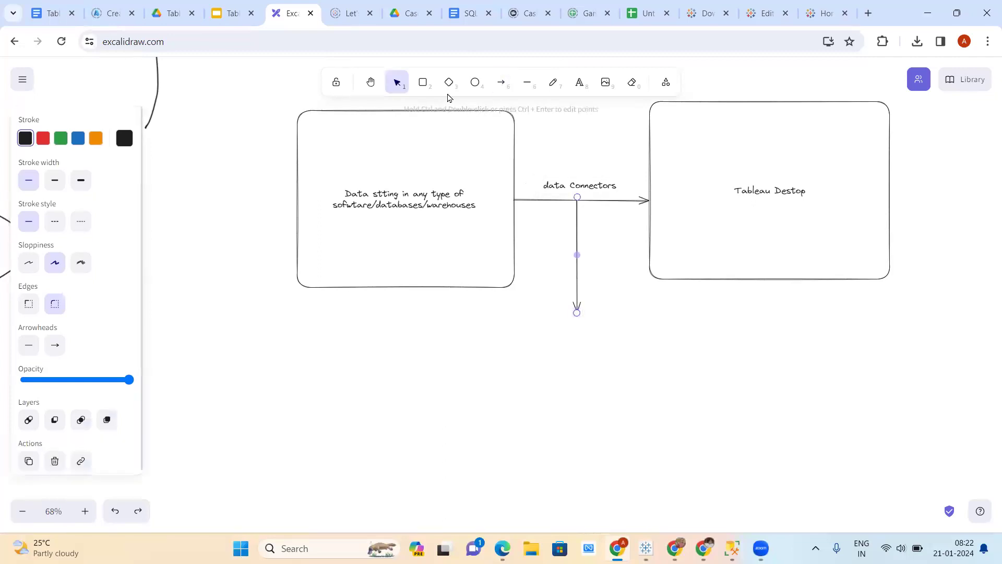
Draw a rectangle below the vertical arrow and label it "250 + data connectors available in tableau".
click(423, 82)
drag(492, 319, 623, 354)
drag(725, 402, 695, 482)
key(Return)
text(250 )
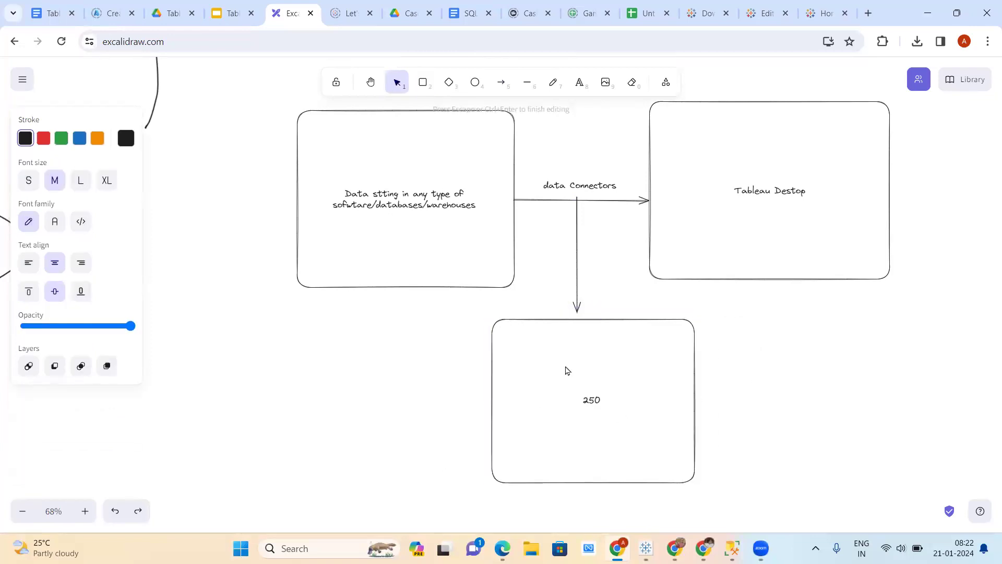
text(+ data connectors available in tableau)
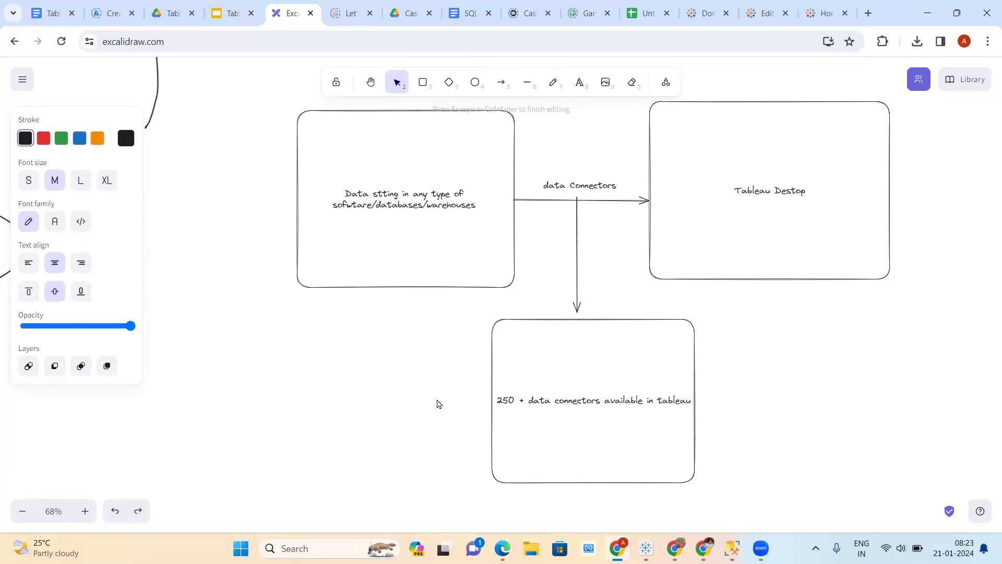
click(437, 404)
Draw an arrow slanting down and to the left from the data source rectangle's left edge.
scroll(588, 402, left, 3)
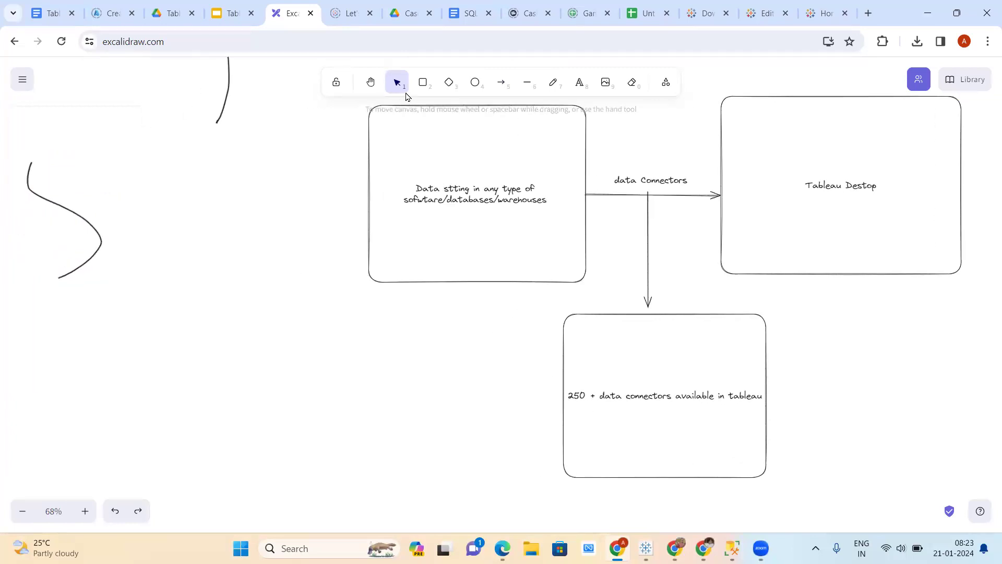
click(423, 84)
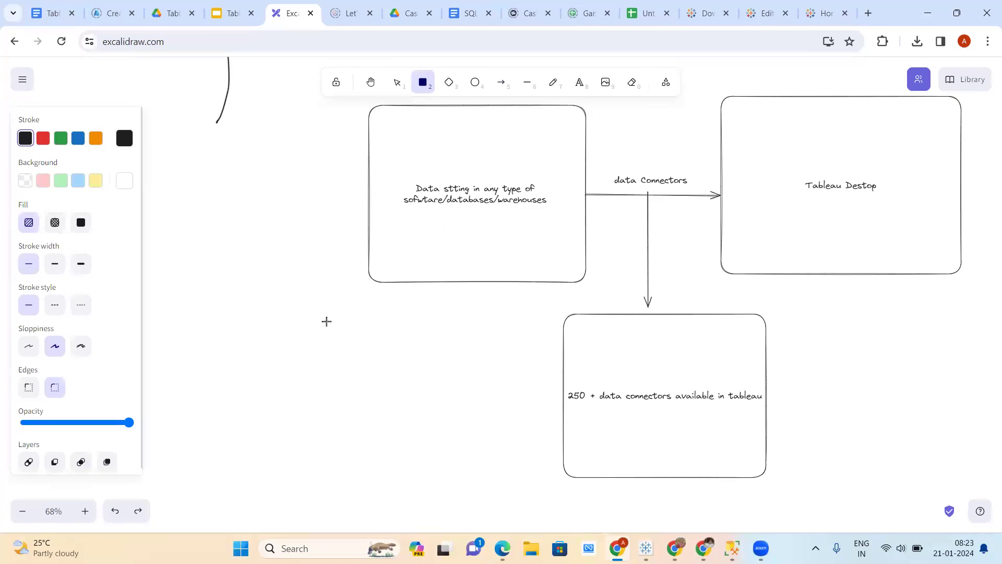
key(1)
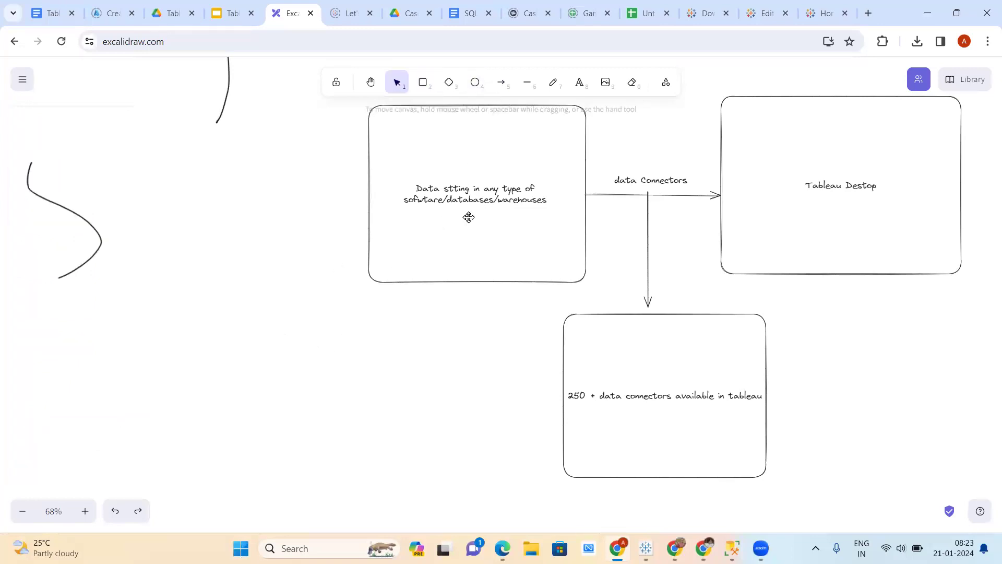
scroll(485, 157, left, 1)
click(501, 82)
drag(394, 251, 259, 298)
Draw a smaller rectangle at the tip of the slanted arrow.
scroll(457, 210, left, 3)
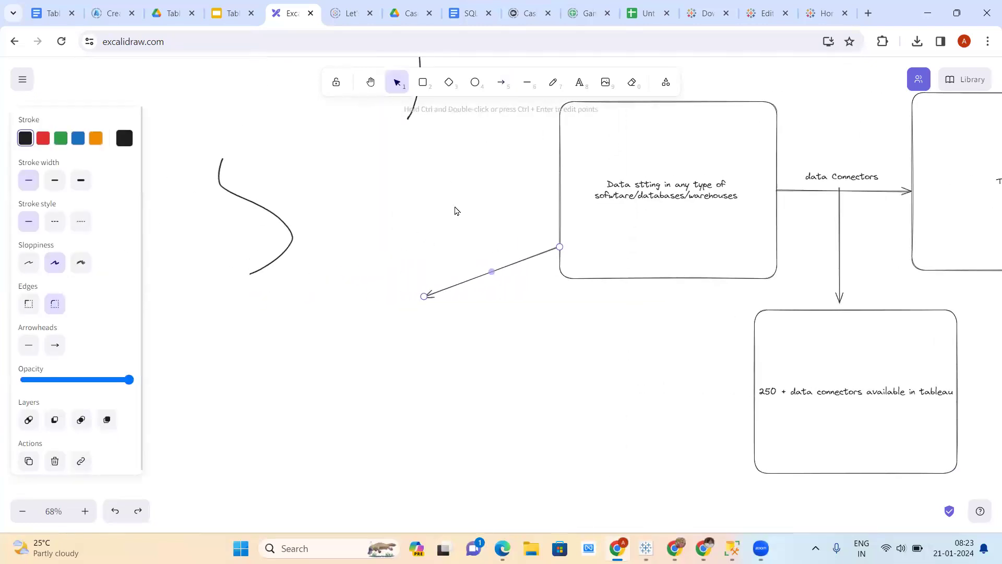
scroll(455, 211, left, 1)
click(423, 82)
drag(293, 279, 465, 401)
Label the smaller rectangle "Aws,azure,SQL server,mysql,mongodb,terradat and other softwares or RDMS or no sql entities".
double_click(384, 344)
text(Aws,azure,SQL sere)
key(BackSpace)
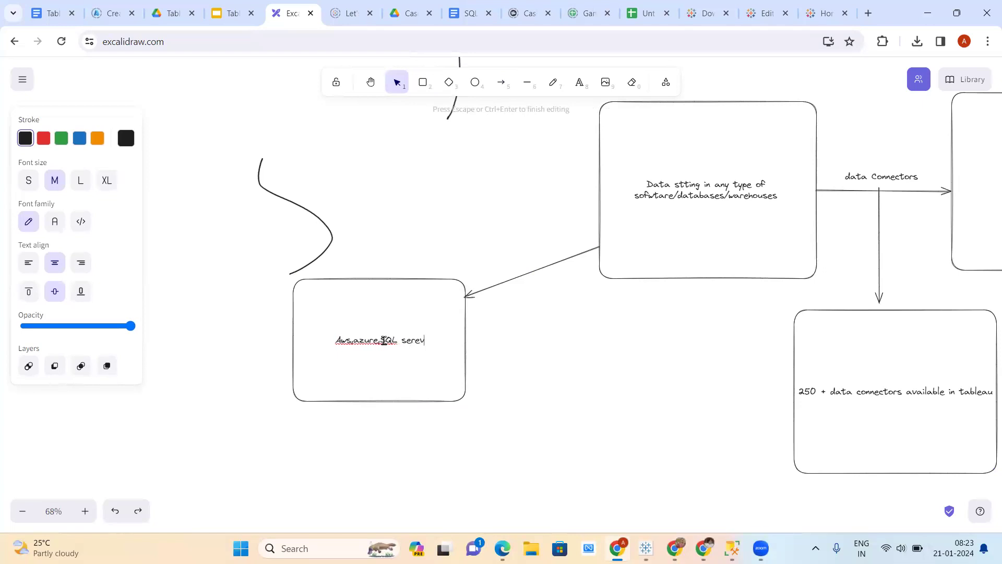
text(ver,mysql,mo)
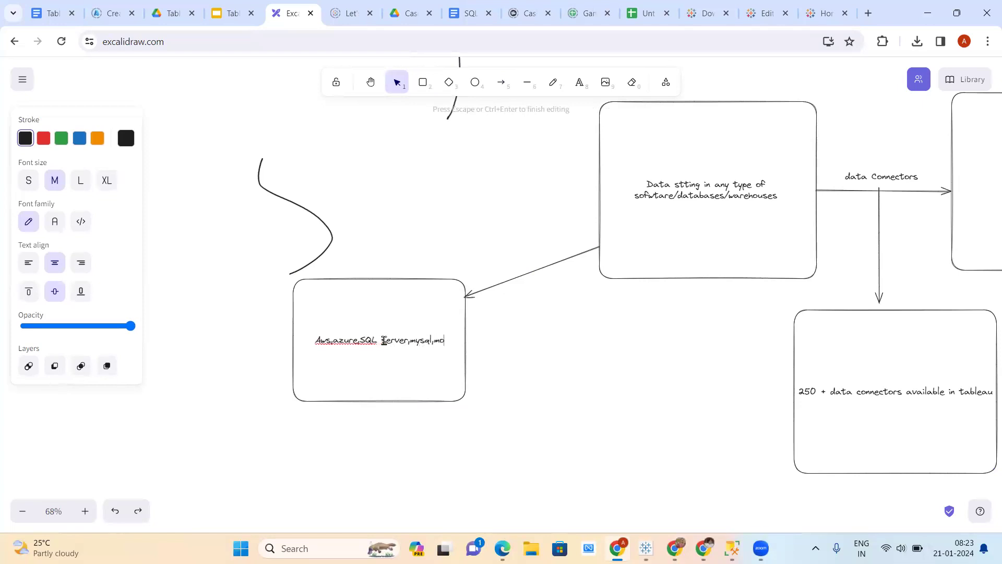
text(ngodb,terradat)
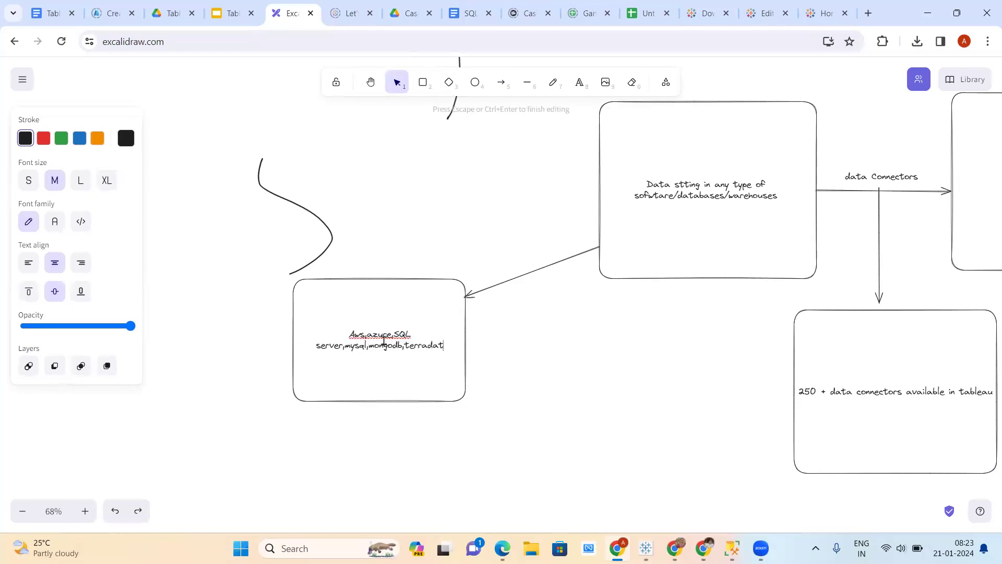
text( and )
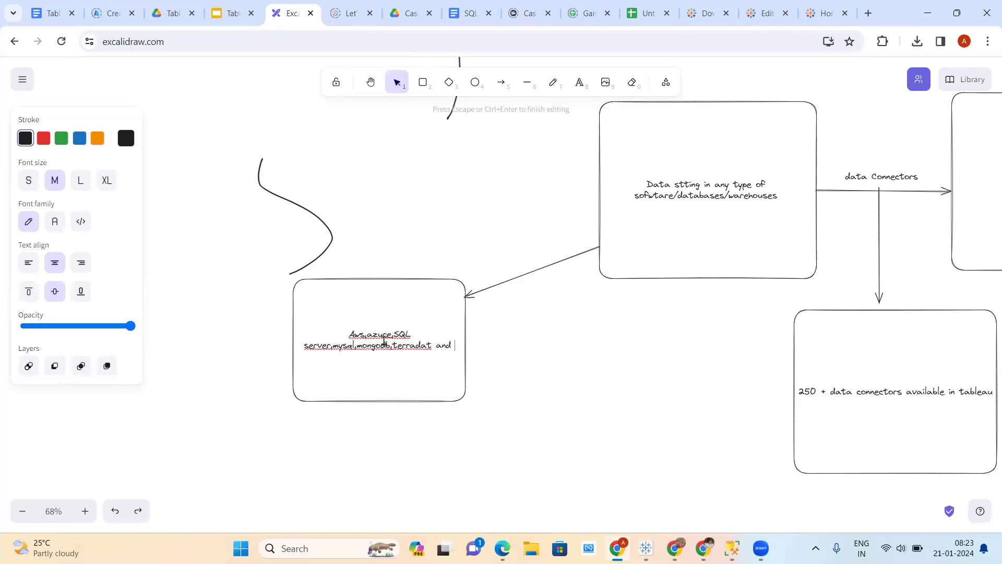
text(other softw)
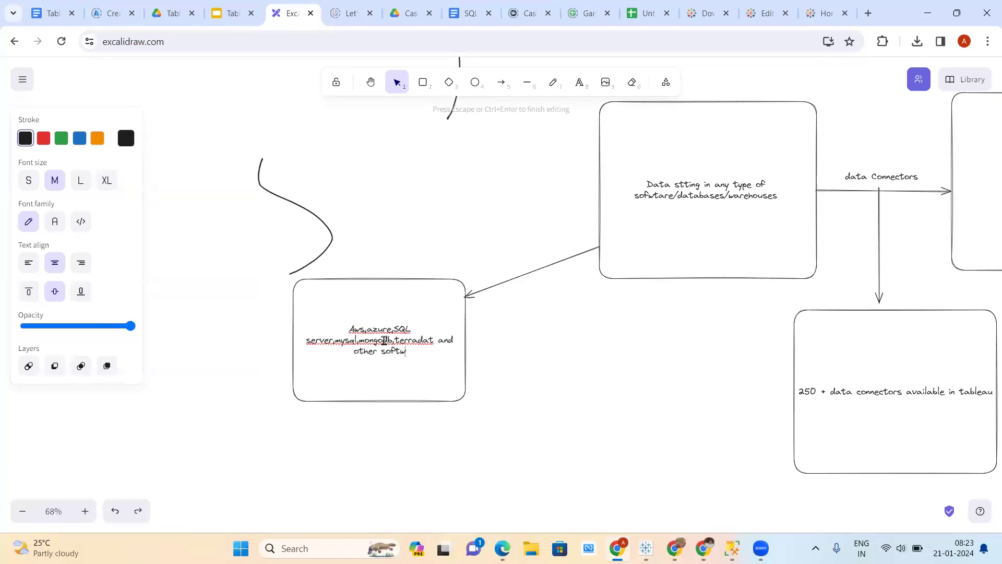
text(ares or RDMS or no s)
text(ql )
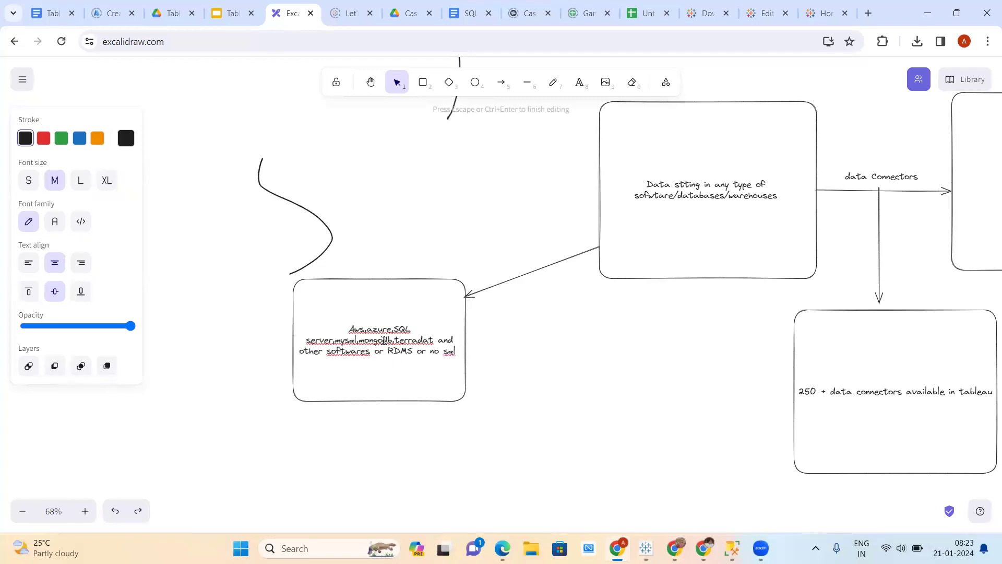
text(entities)
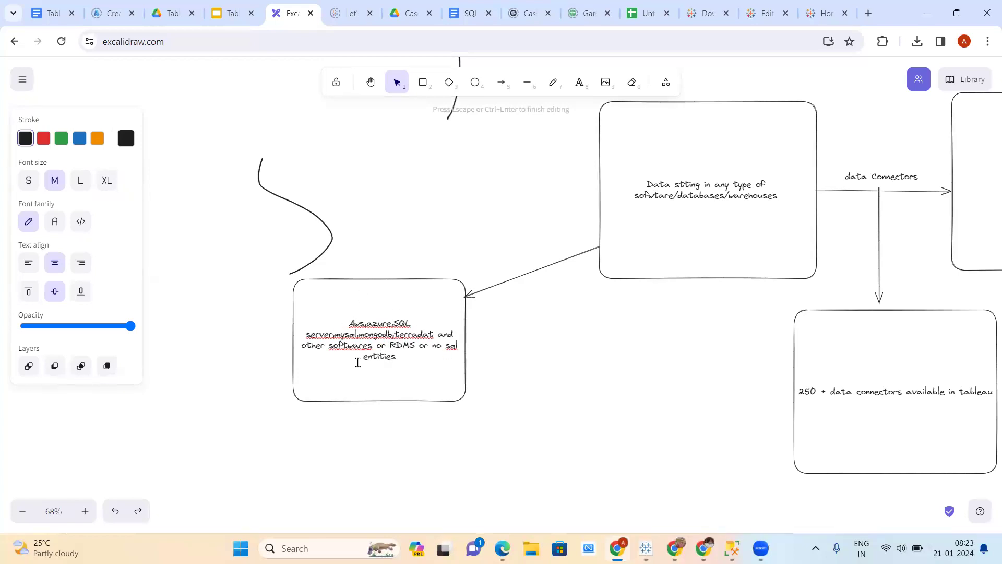
click(525, 372)
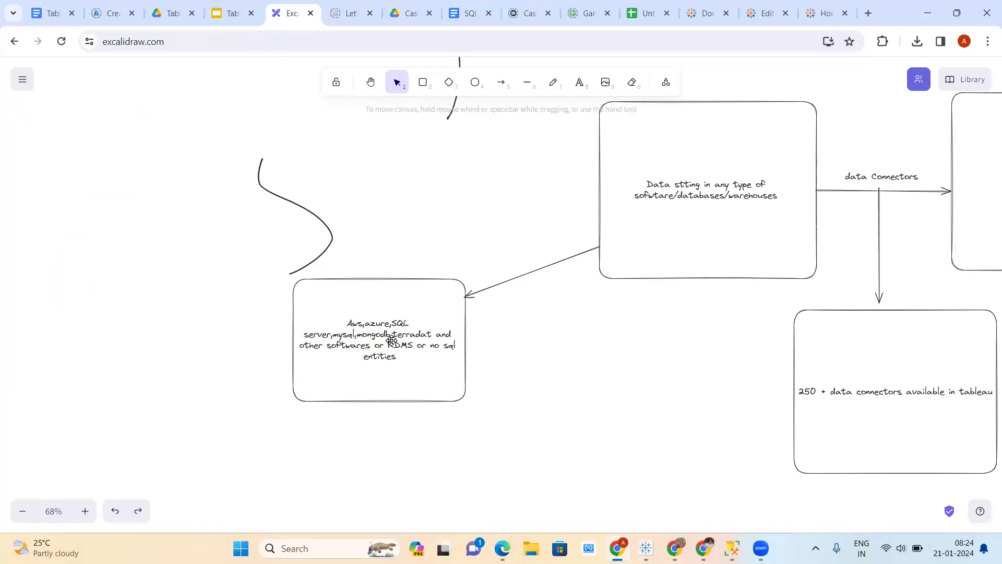
Review the data flow diagram in Excalidraw, from the data sources through the connectors to the Tableau rectangle.
scroll(543, 370, right, 5)
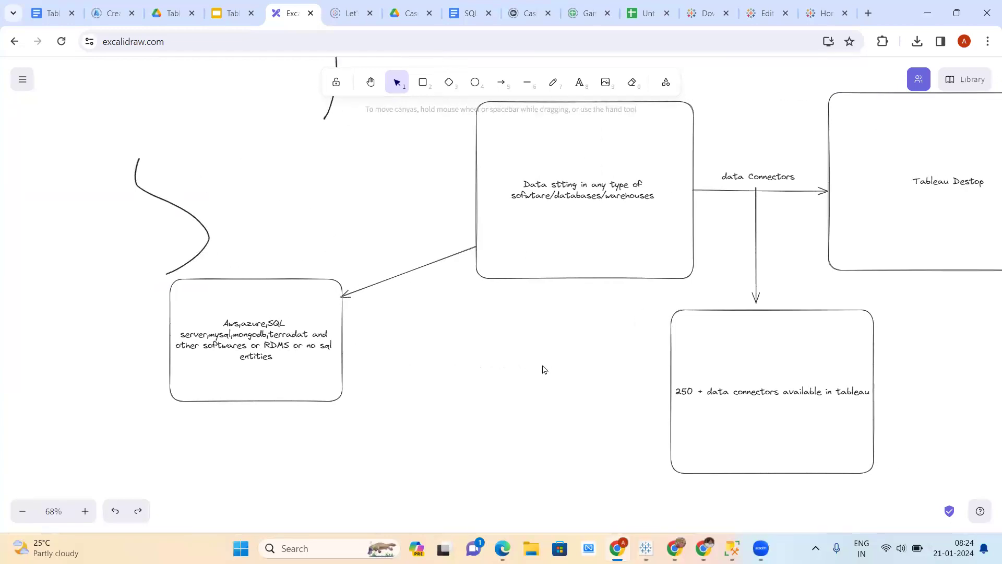
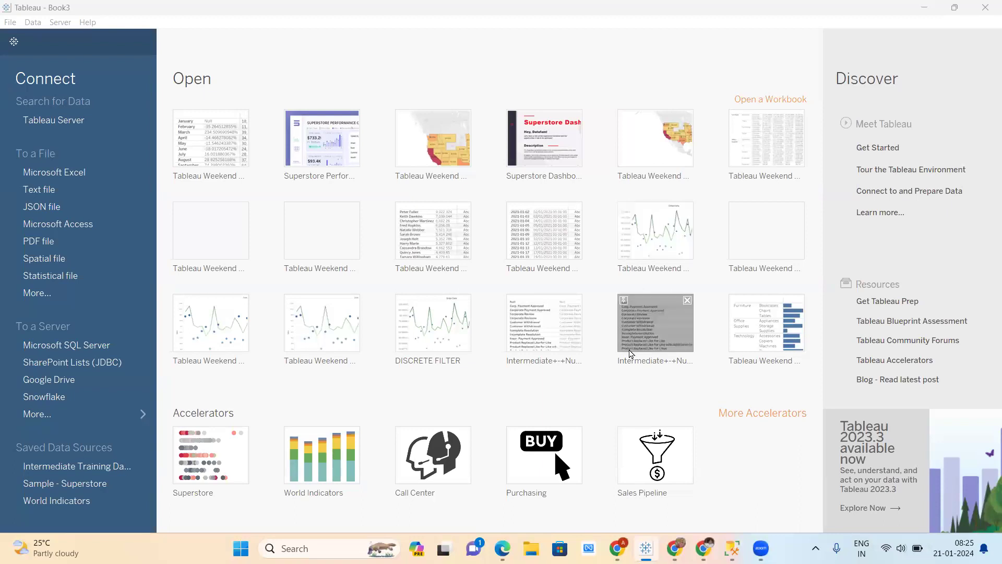
click(618, 548)
scroll(683, 316, down, 2)
scroll(683, 316, up, 1)
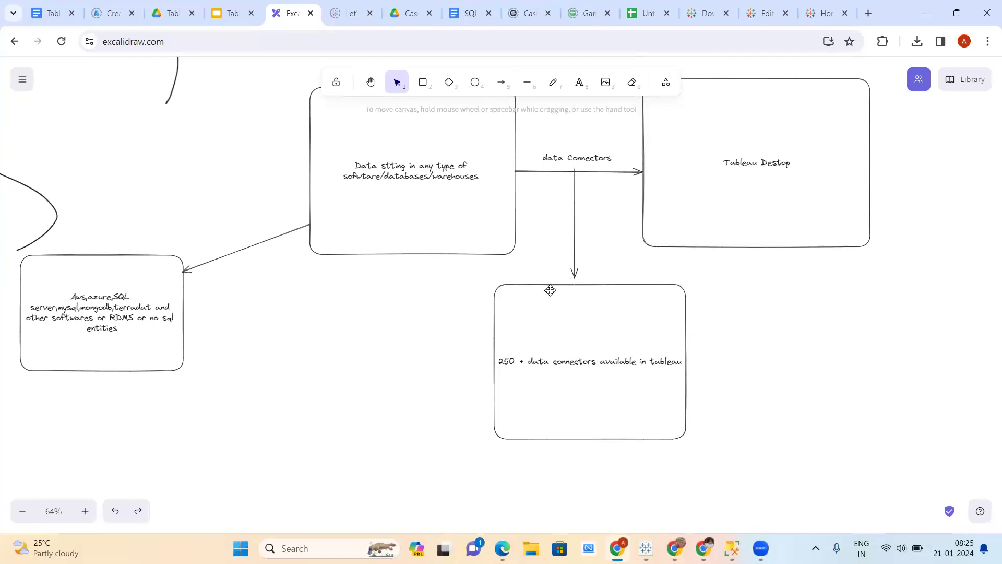
scroll(558, 256, left, 2)
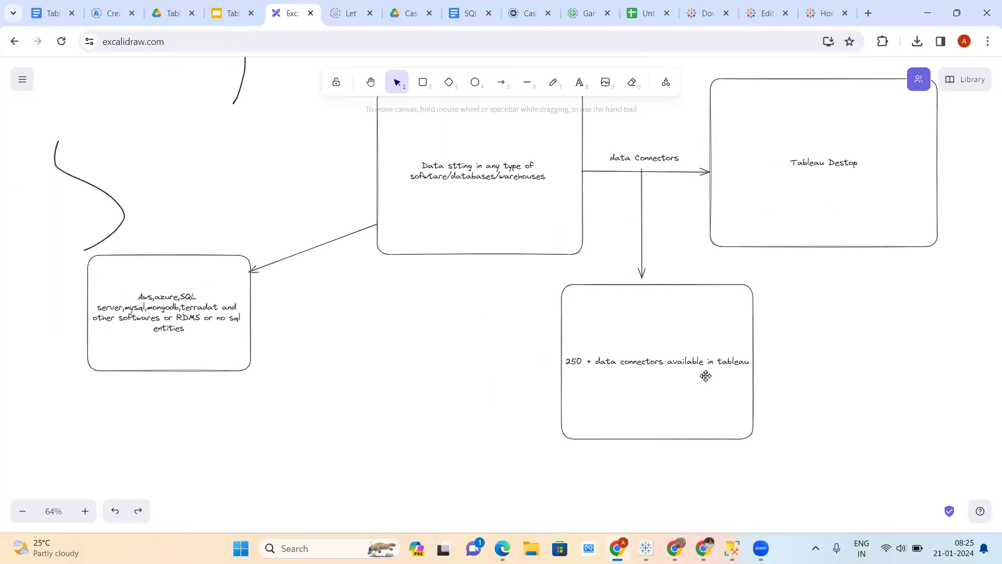
Switch to Tableau, show the full list of server connectors, and inspect the Amazon Redshift connection form without signing in.
click(646, 549)
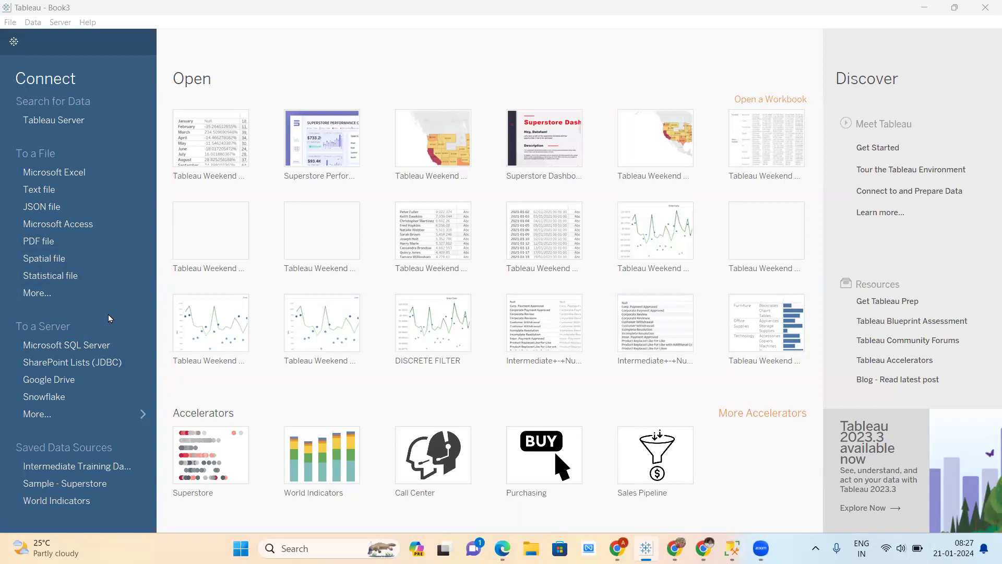
click(138, 415)
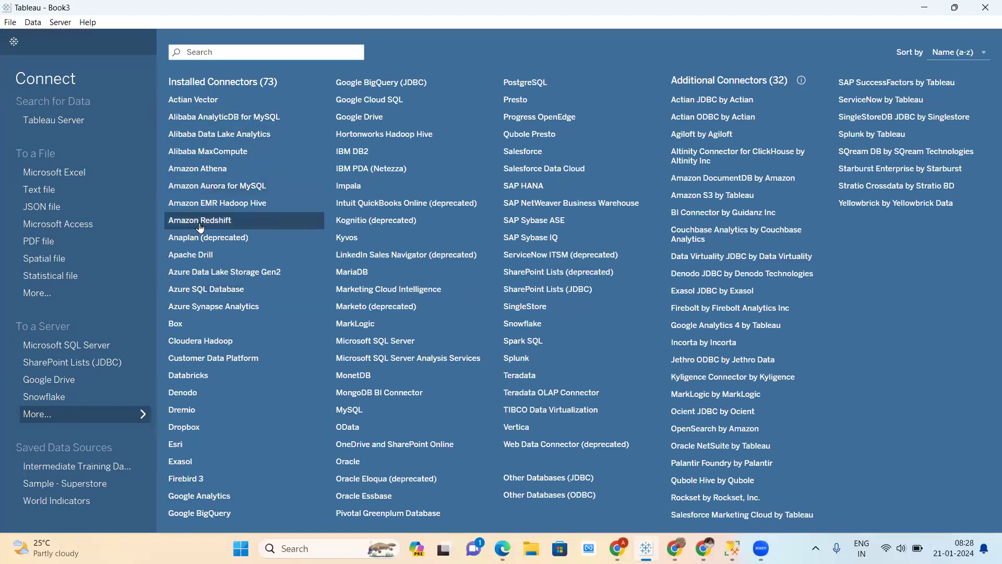
click(227, 225)
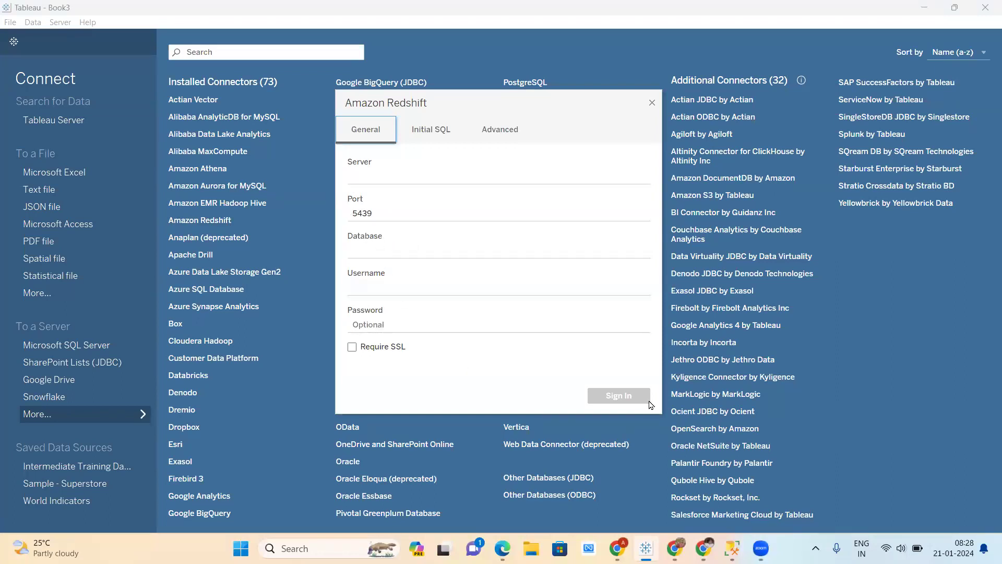
click(651, 104)
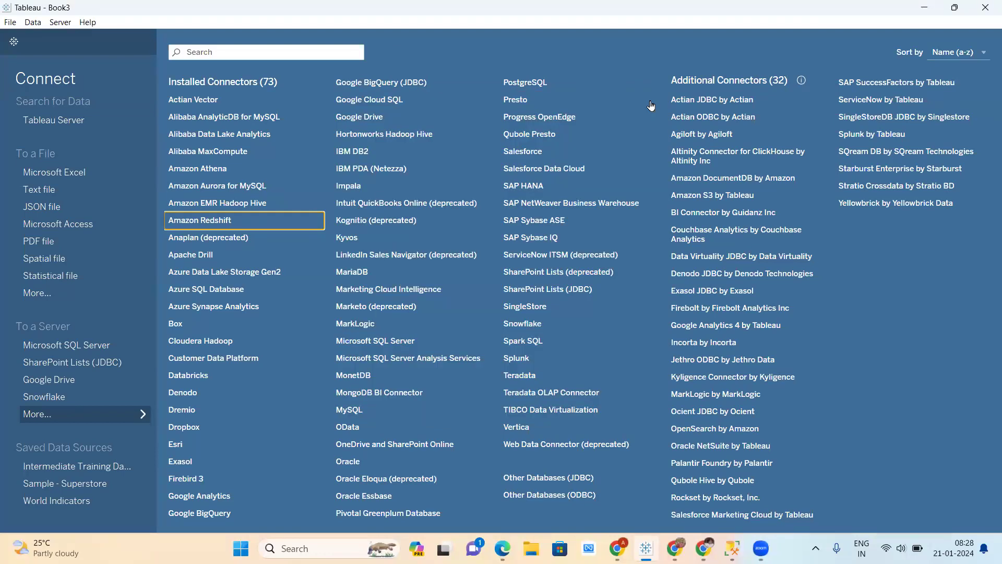
Revisit the Excalidraw diagram, then open the Microsoft SQL Server connection form in Tableau.
click(619, 548)
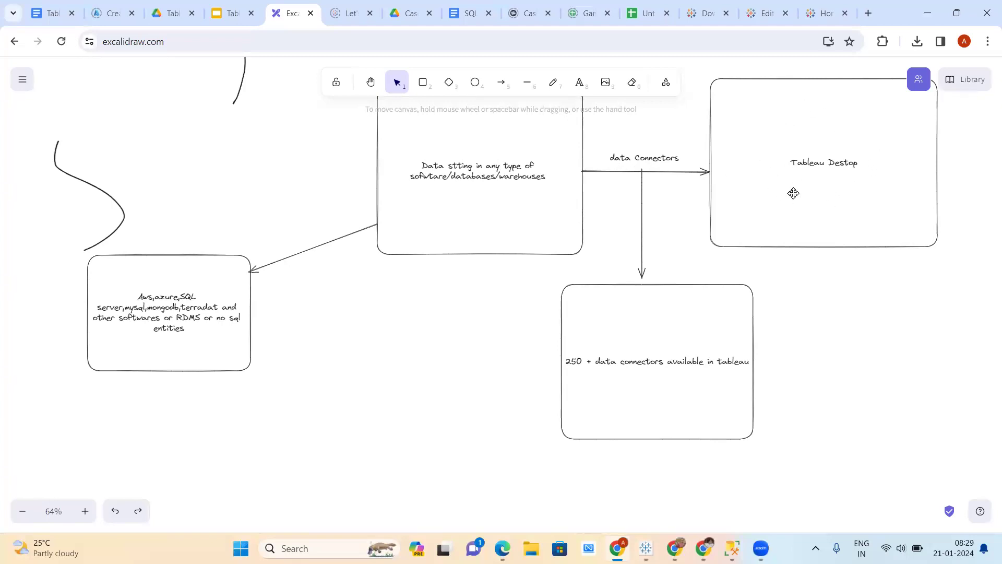
click(648, 548)
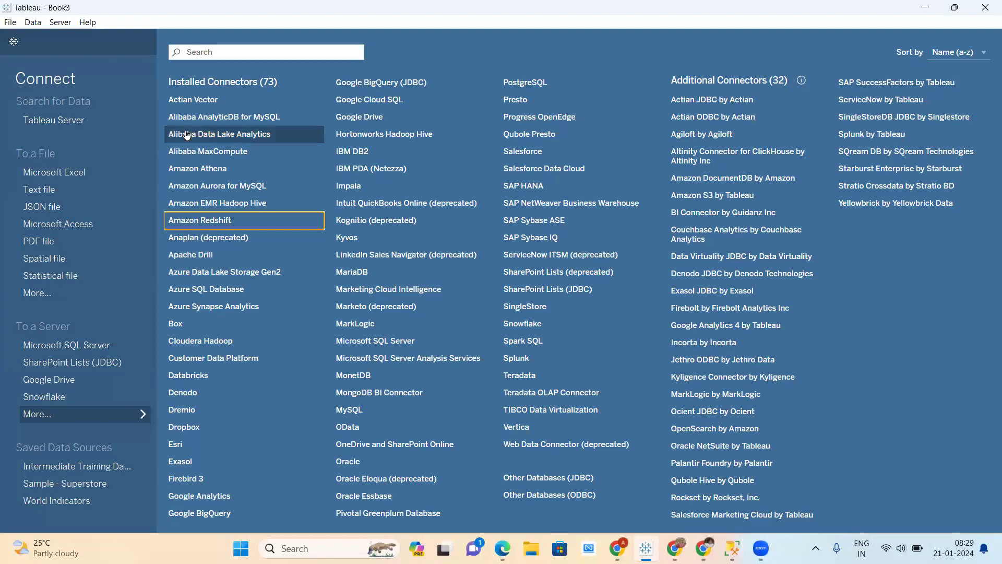
click(79, 346)
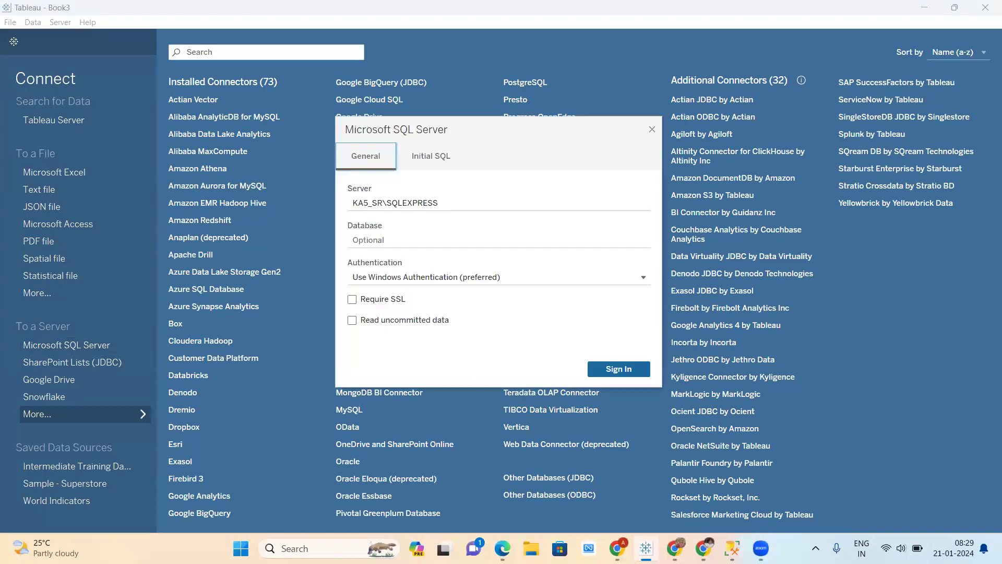
Switch to SQL Server Management Studio and check the server name in the server connection dialog without connecting.
click(733, 548)
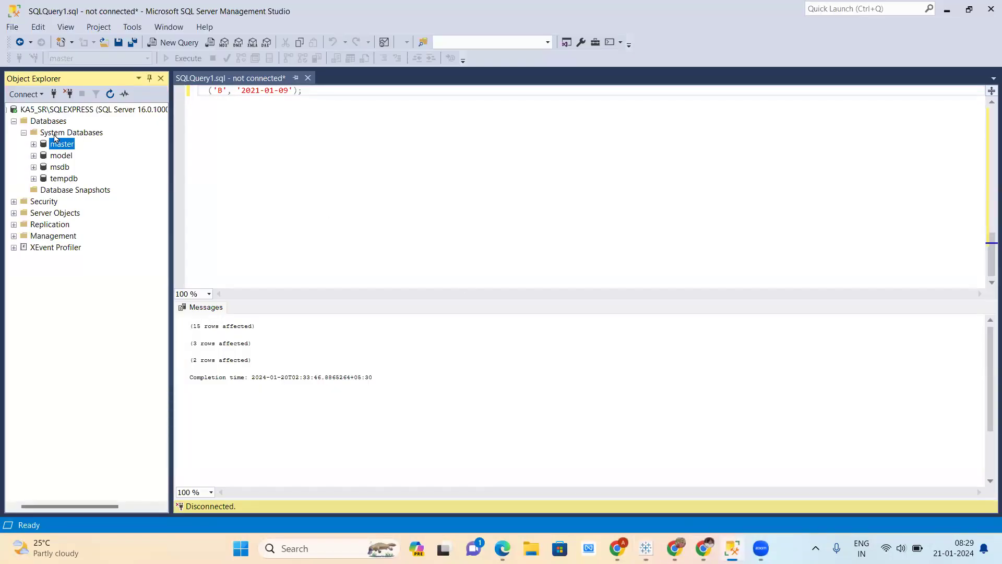
click(54, 94)
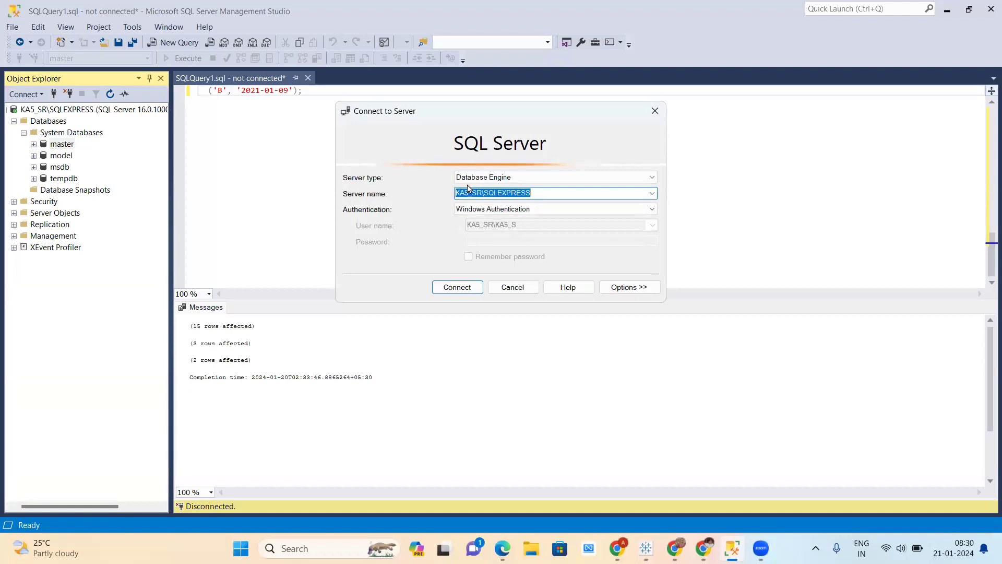
click(655, 116)
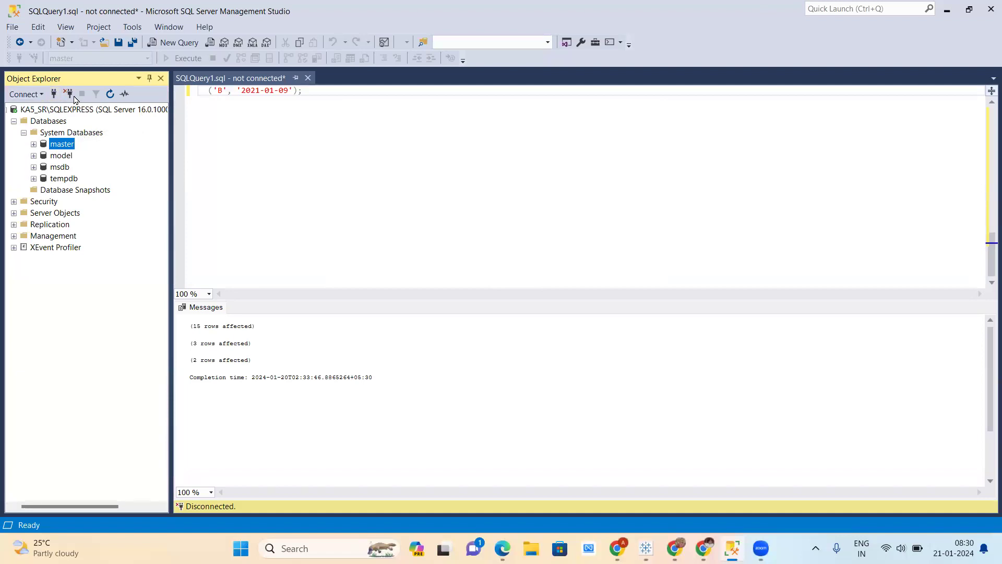
Reopen the server connection dialog, check the server name, and close the dialog without connecting.
click(54, 95)
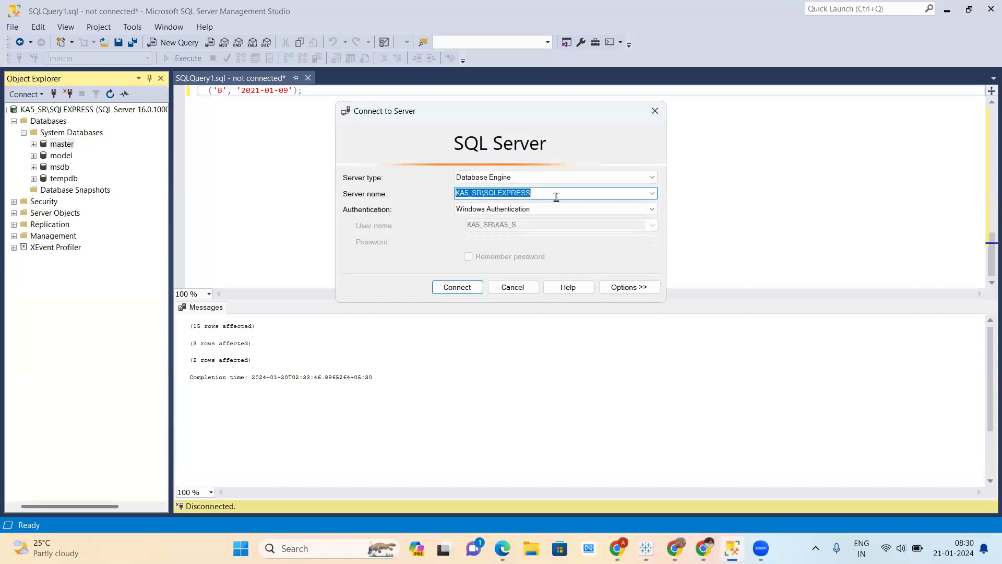
click(543, 192)
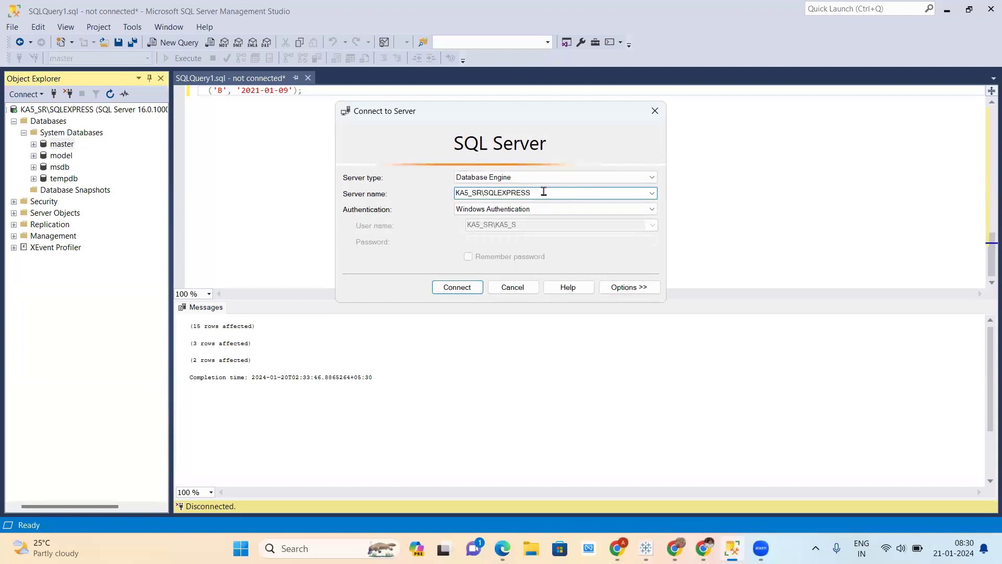
double_click(544, 192)
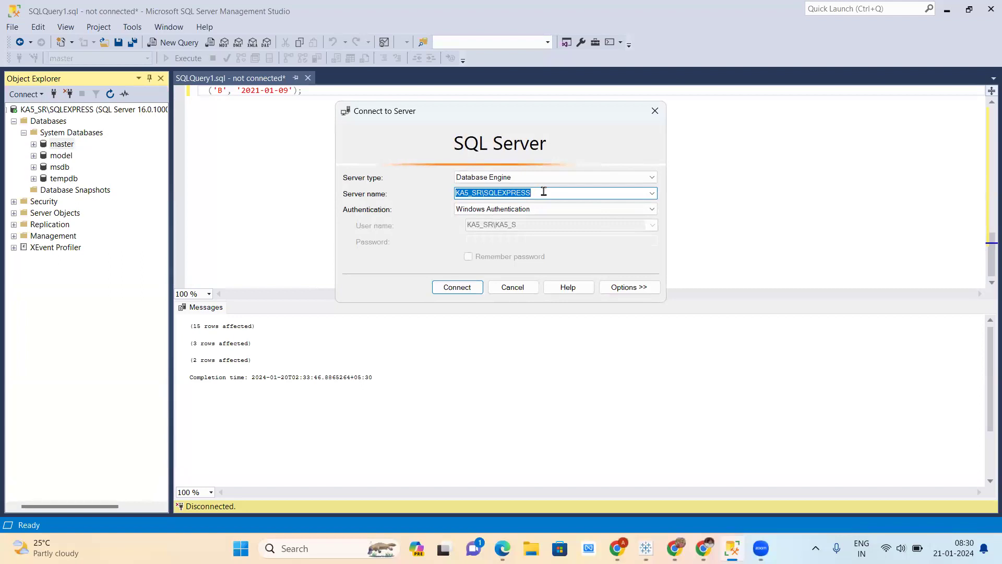
click(522, 289)
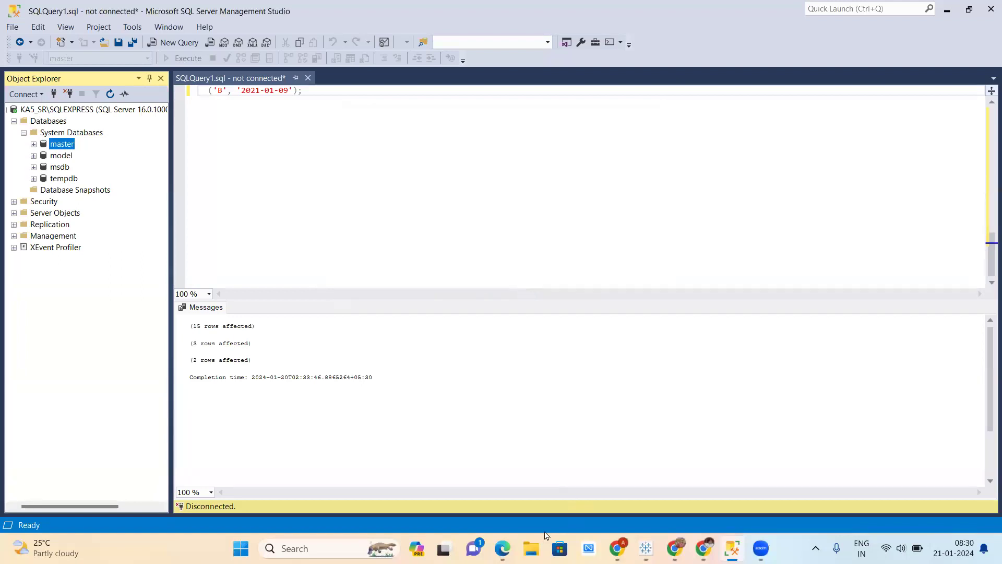
Switch to Tableau and sign in to the SQLEXPRESS server through the Microsoft SQL Server form using Windows Authentication.
click(645, 548)
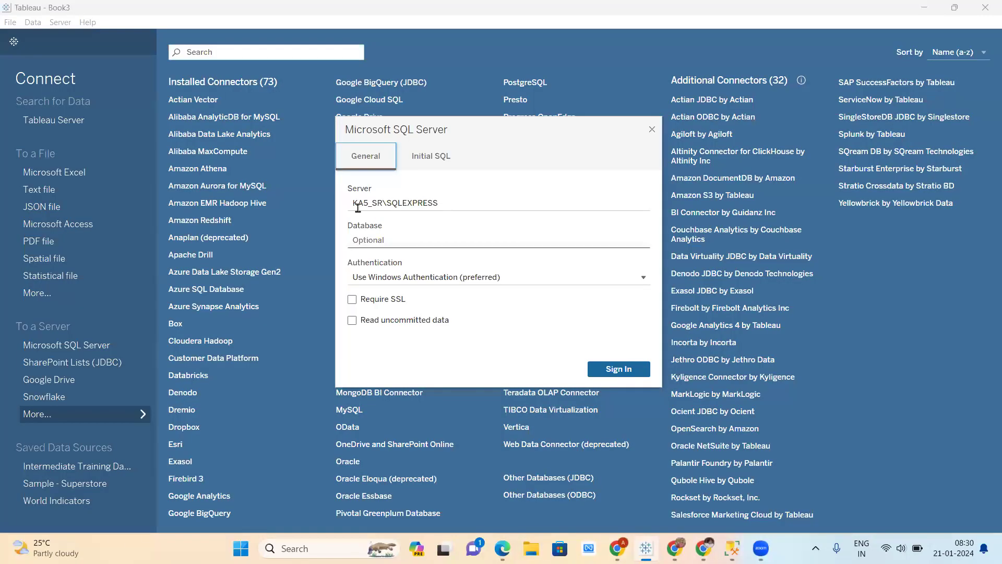
double_click(448, 204)
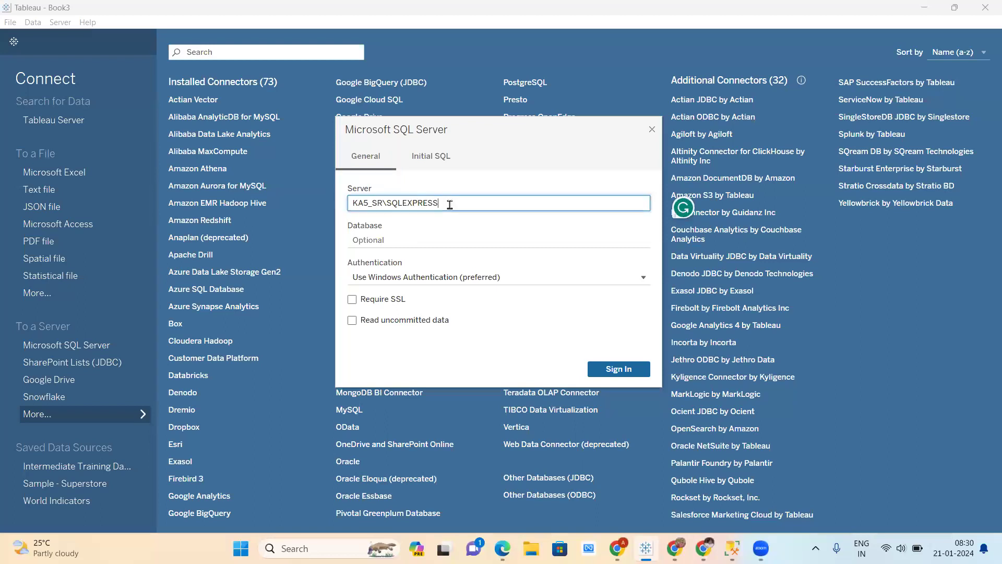
click(449, 204)
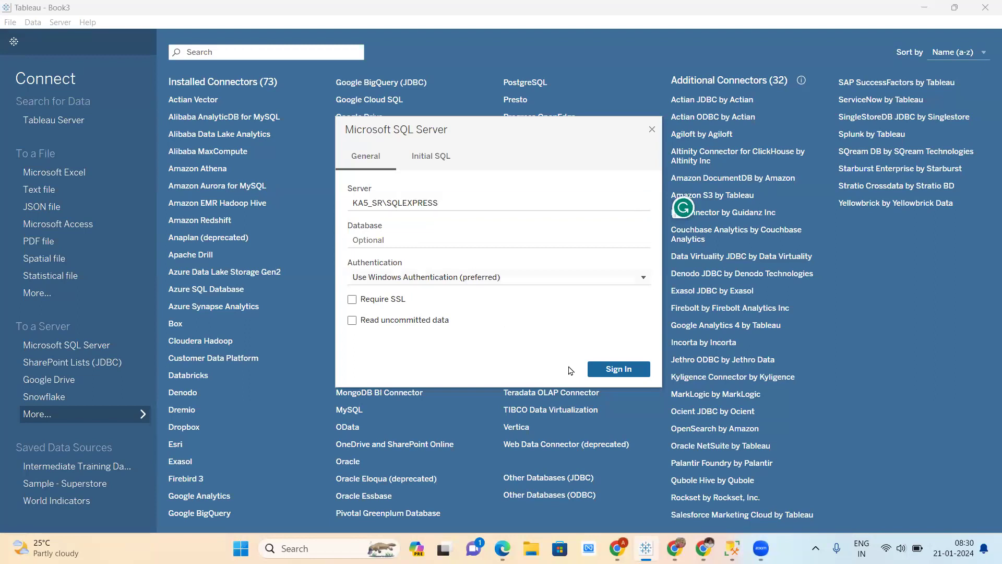
click(599, 374)
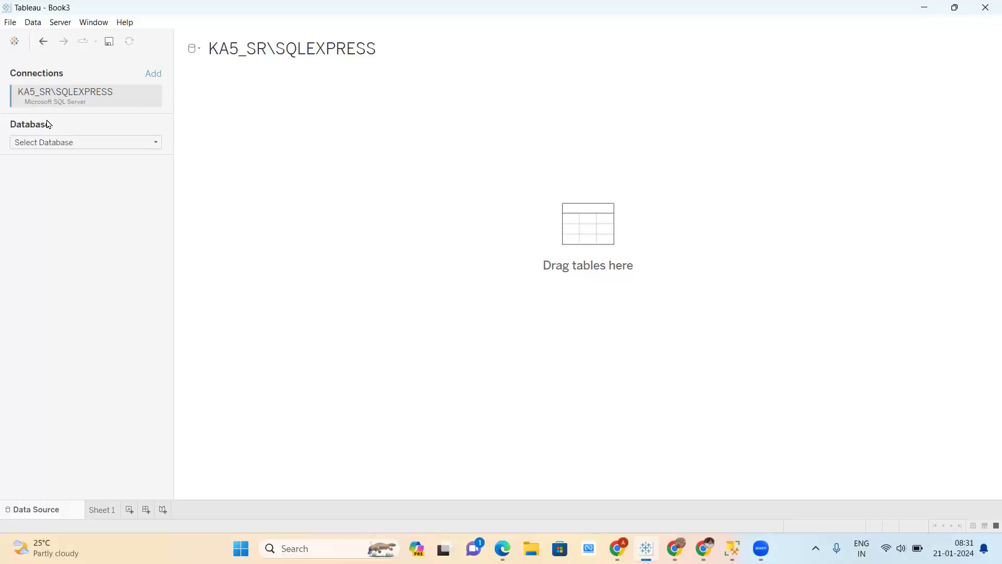
Rename the data source as "My First Connection".
double_click(339, 47)
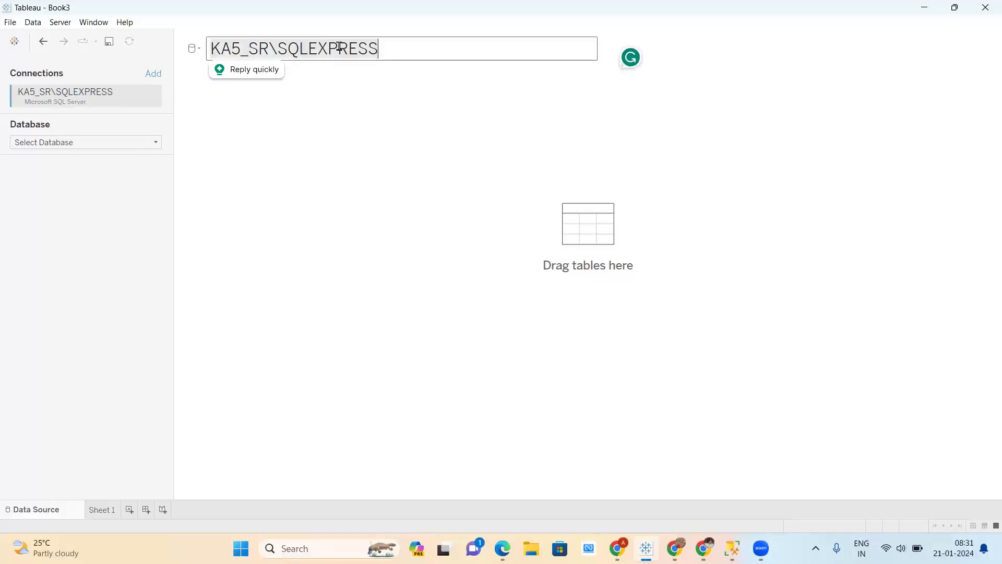
key(BackSpace)
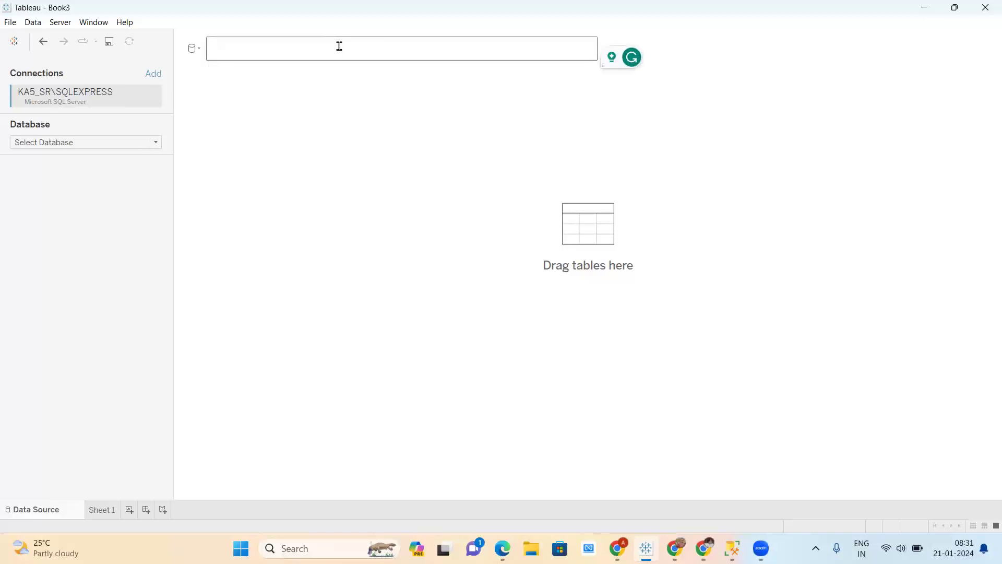
text(My Fits Connection)
click(258, 53)
key(BackSpace)
text(rs)
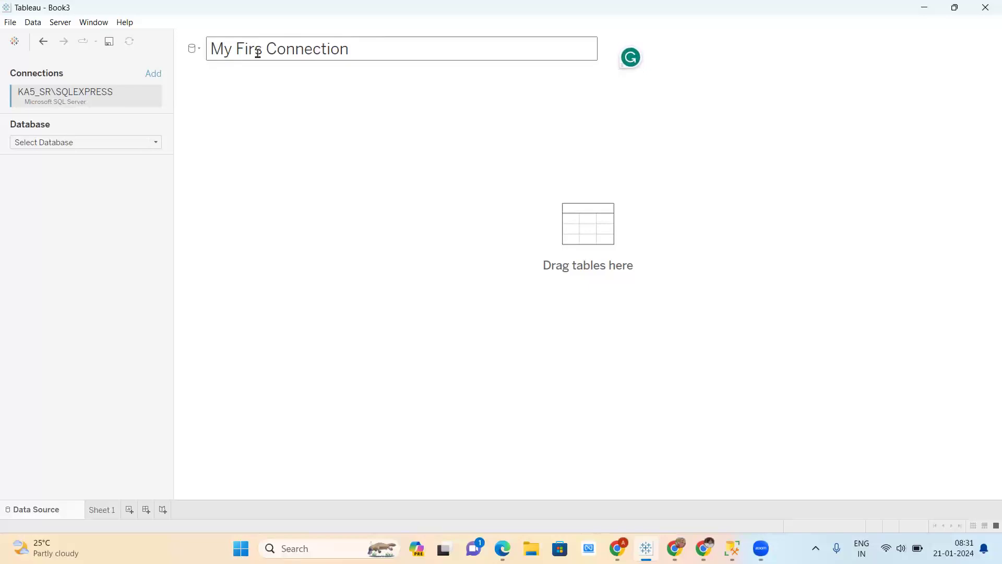
text(t)
click(285, 200)
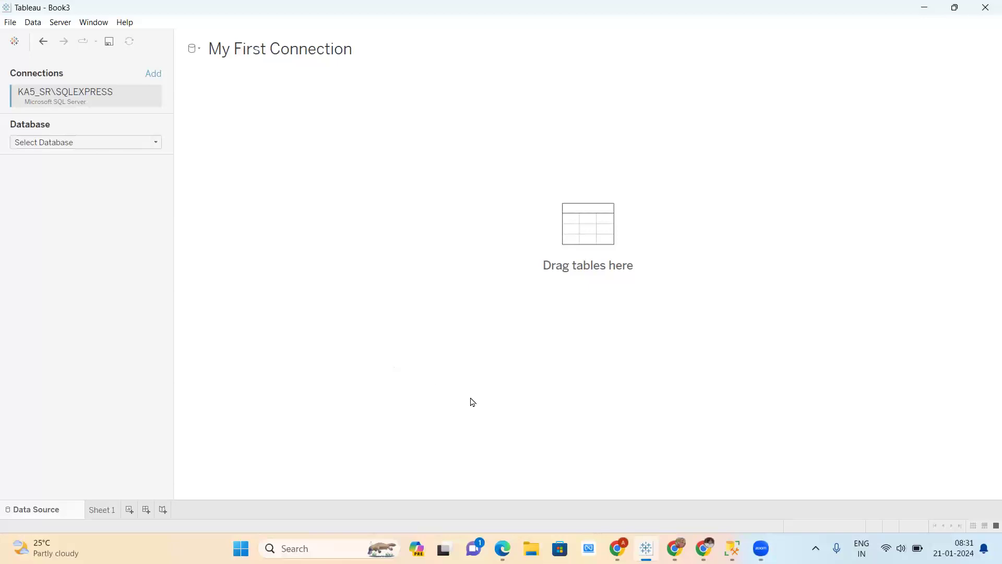
Switch to SQL Server Management Studio, examine the server's databases and the beginning of the sales table script, and return to Tableau.
click(733, 548)
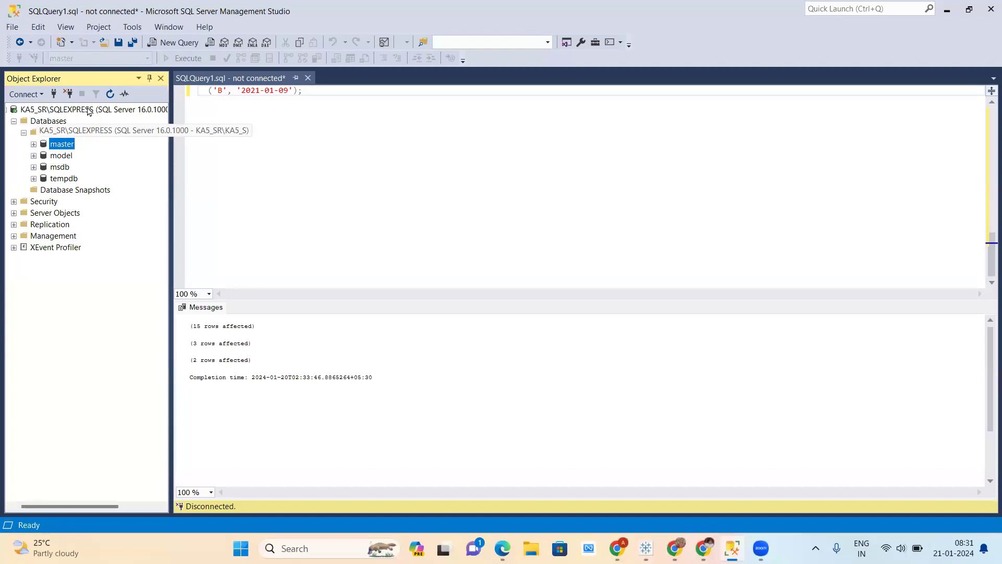
scroll(334, 154, up, 15)
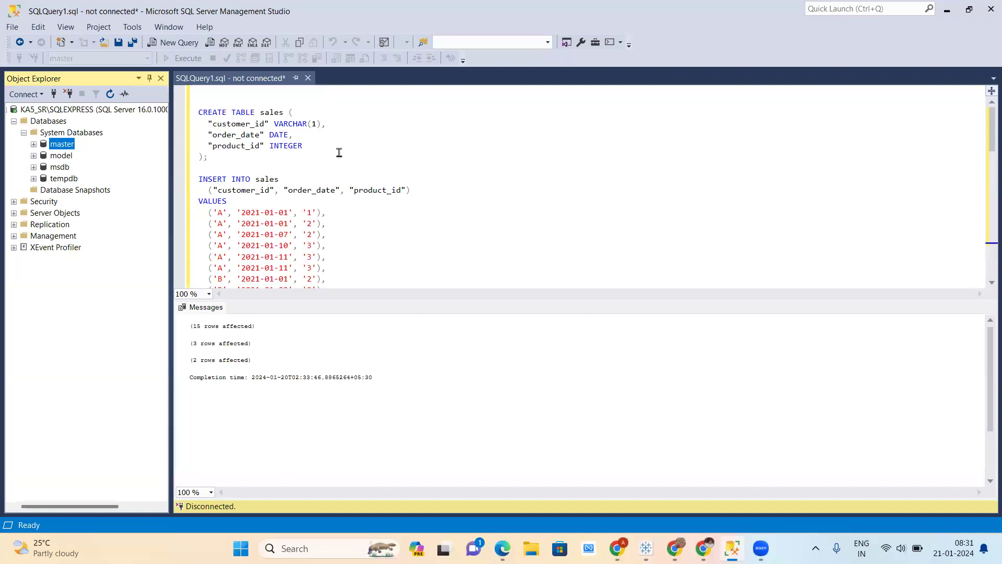
mouse_move(647, 548)
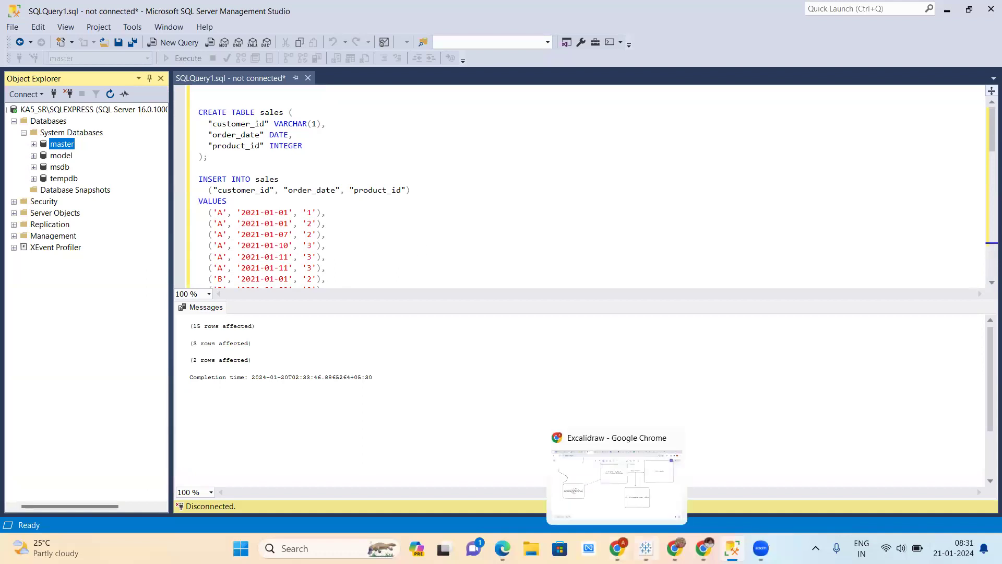
click(606, 493)
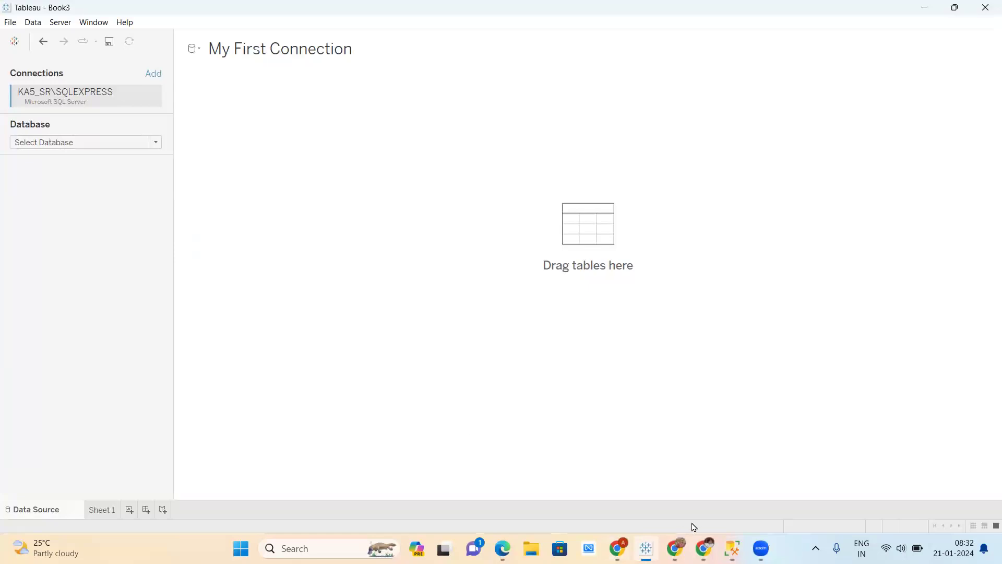
Switch to Excalidraw and draw a large rectangle in an empty canvas area, with the text "SQL server" above it.
mouse_move(732, 548)
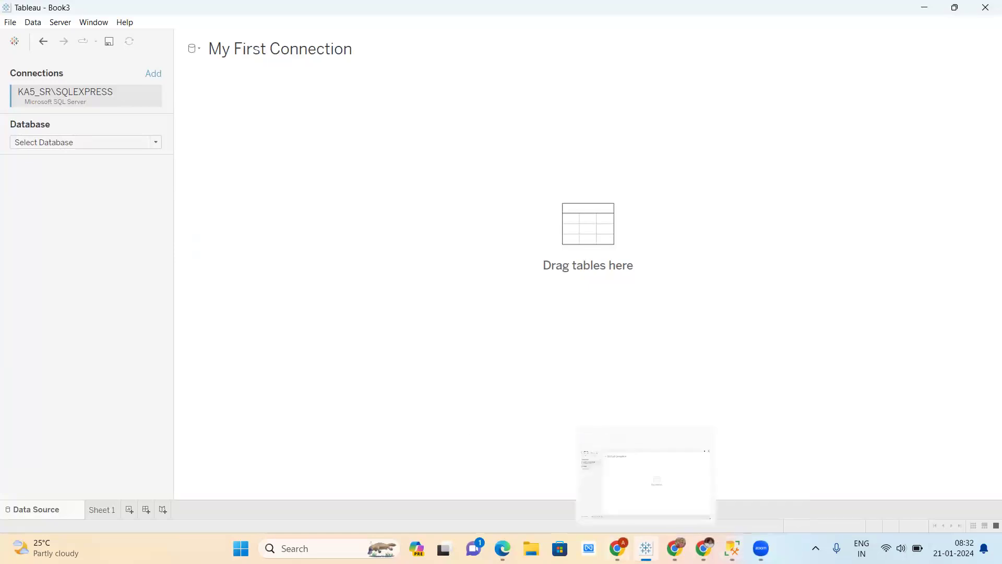
click(583, 516)
scroll(445, 334, down, 8)
scroll(445, 334, left, 8)
scroll(446, 335, right, 3)
scroll(445, 334, down, 12)
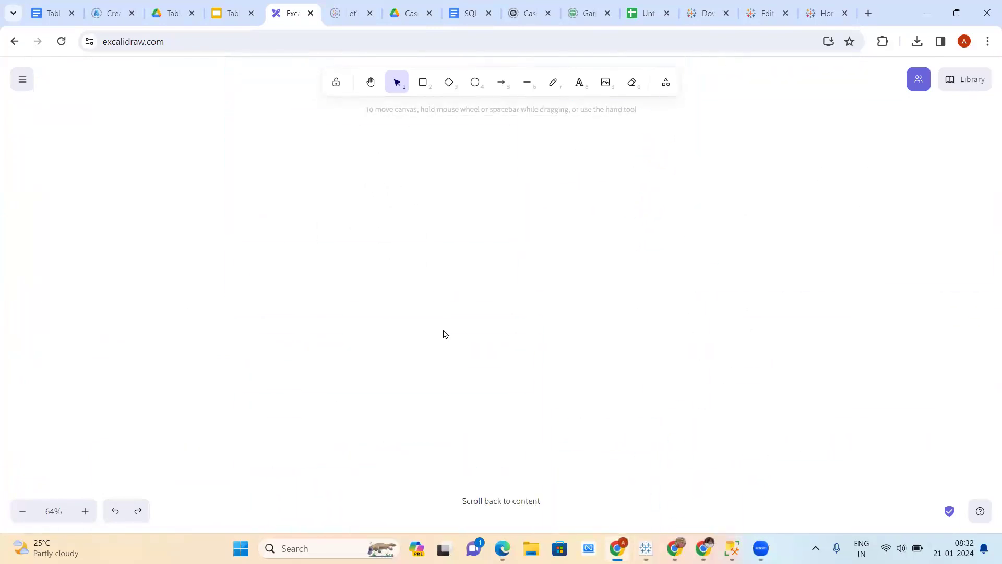
click(423, 82)
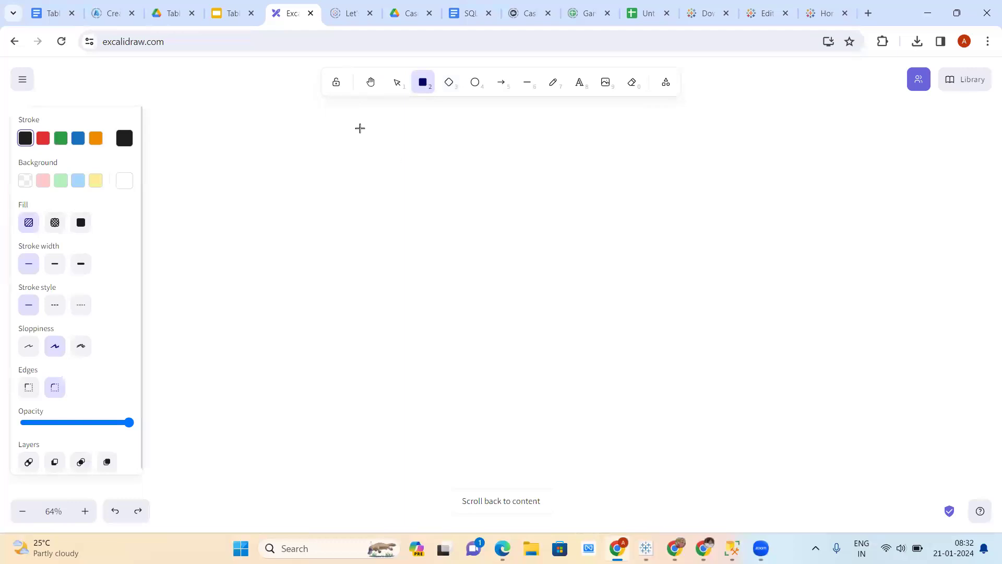
drag(365, 149, 816, 446)
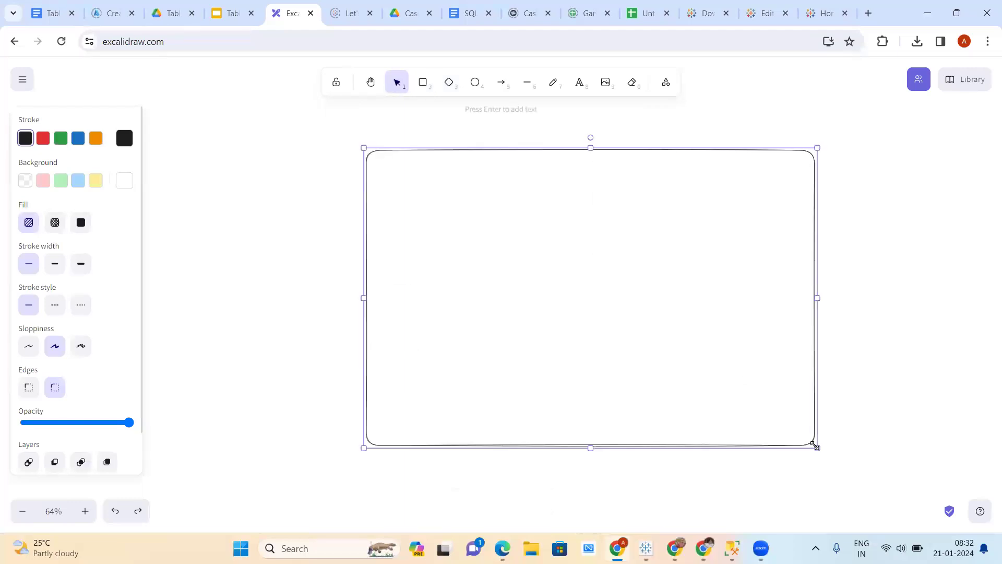
double_click(555, 134)
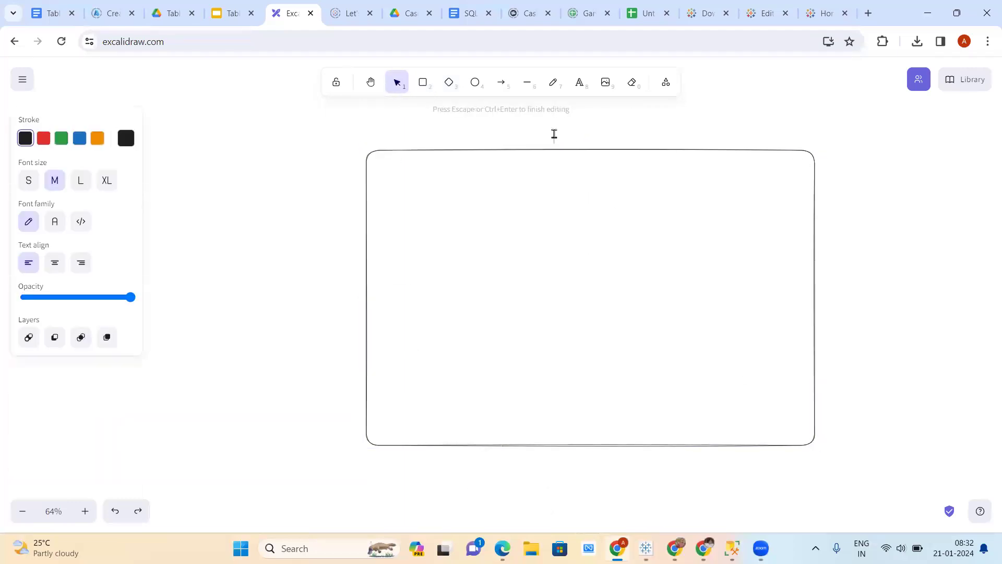
text(SQL server)
click(516, 224)
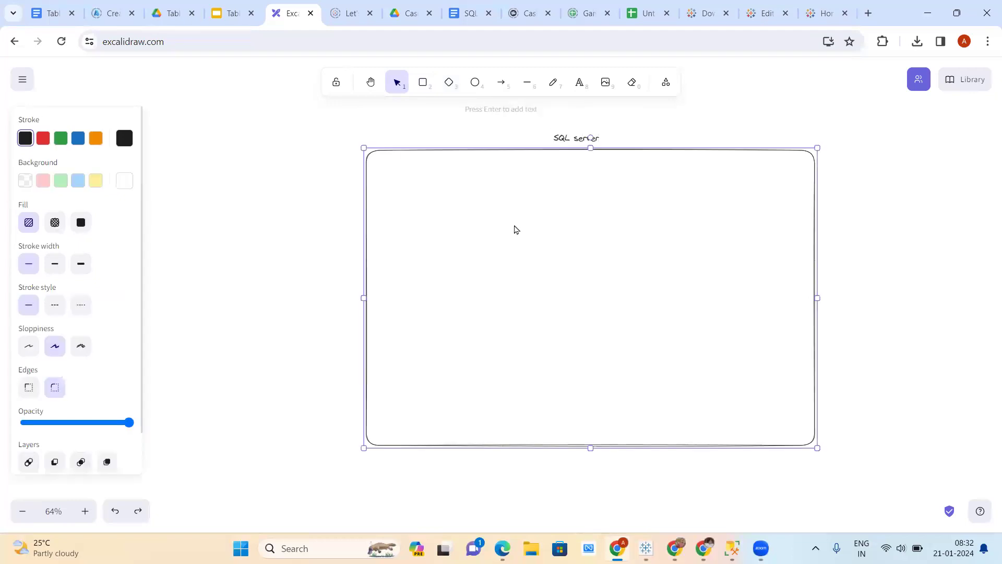
Draw a small rectangle inside the SQL server box and duplicate it to make a row of four along the upper edge.
click(422, 88)
mouse_move(388, 167)
mouse_down()
mouse_move(460, 227)
mouse_move(512, 198)
mouse_move(713, 196)
mouse_up()
key(ctrl+c)
key(ctrl+v)
key(ctrl+v)
key(ctrl+v)
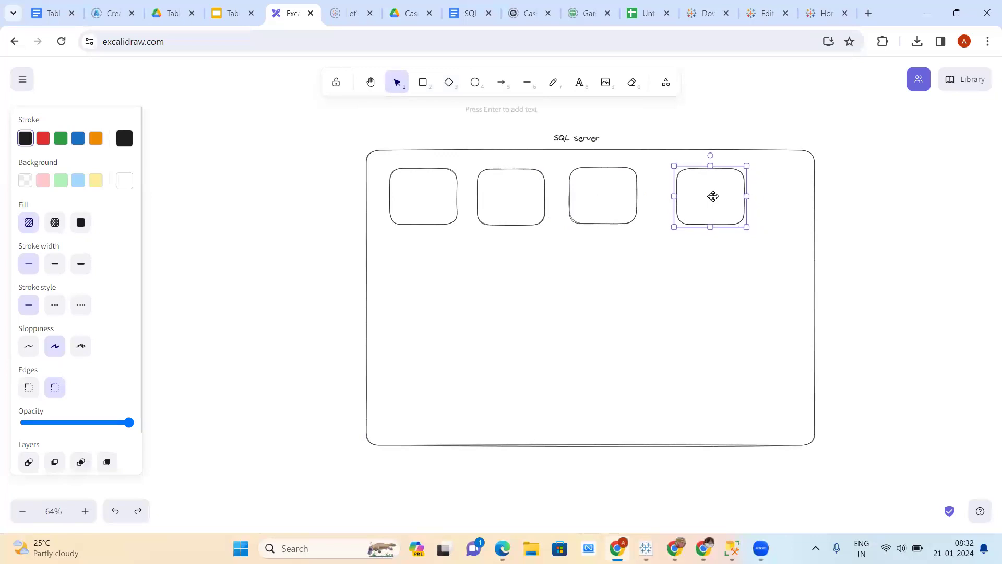
click(683, 298)
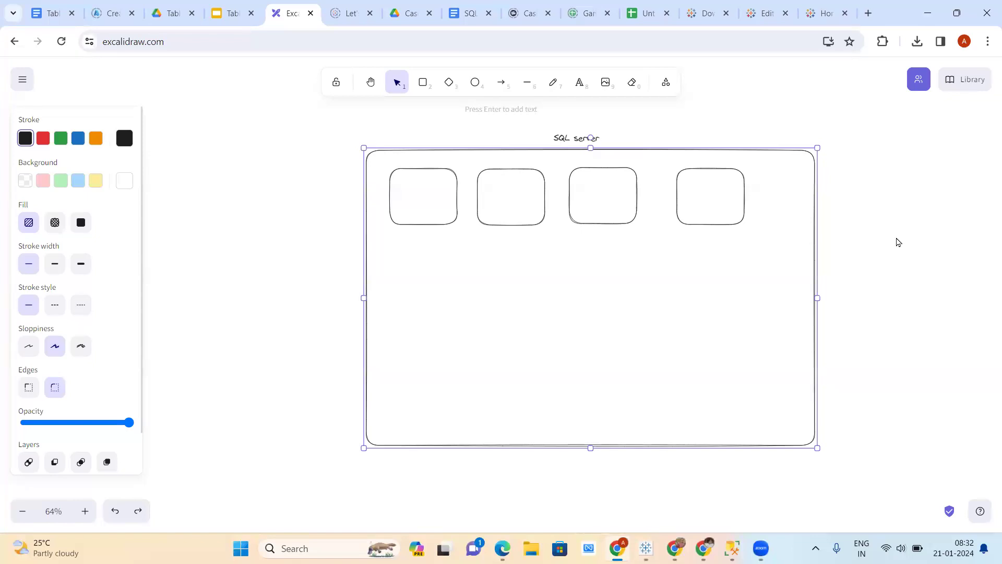
click(898, 241)
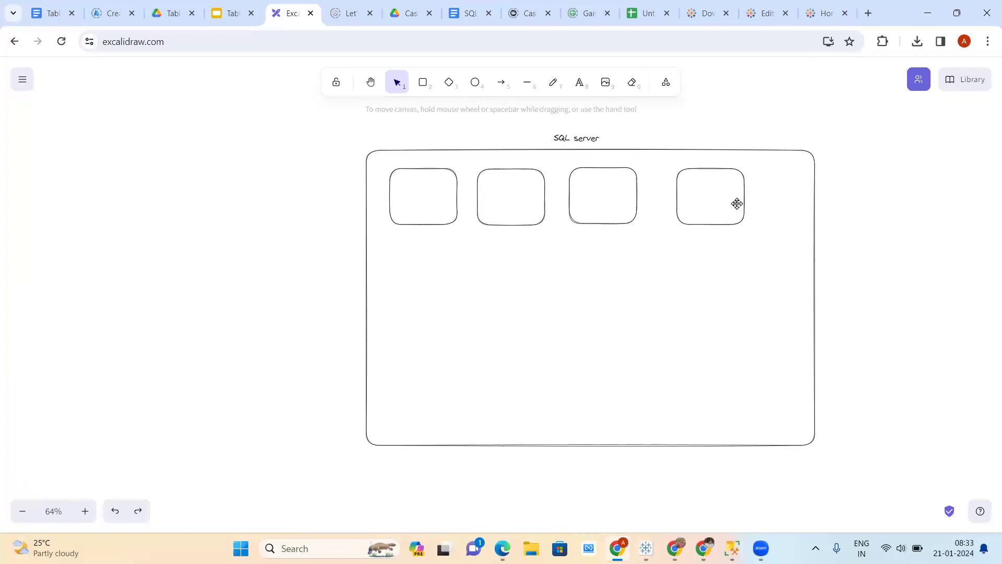
Switch to SQL Server Management Studio and run "CREATE DATABASE TABLEAU;" in a new query.
click(738, 547)
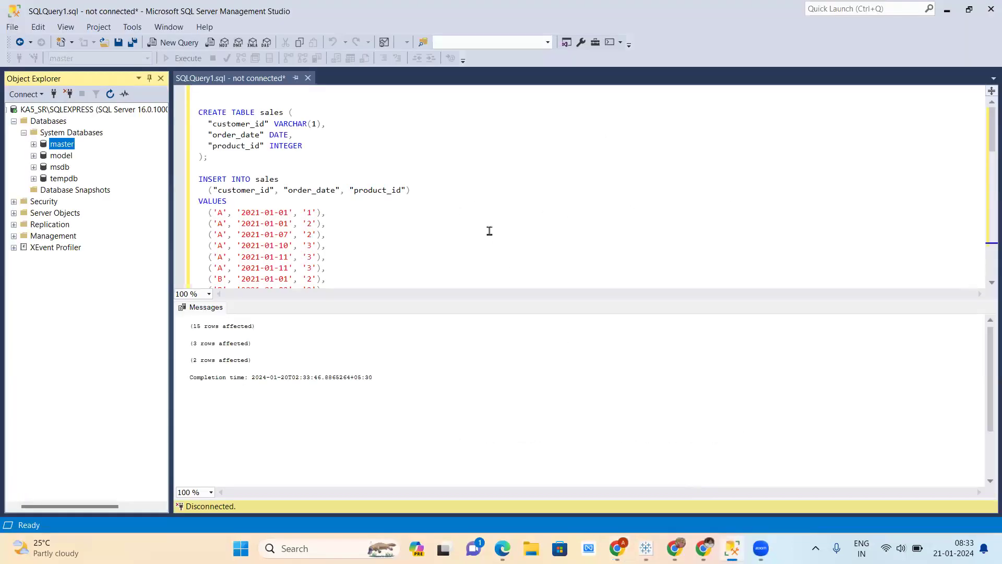
click(175, 43)
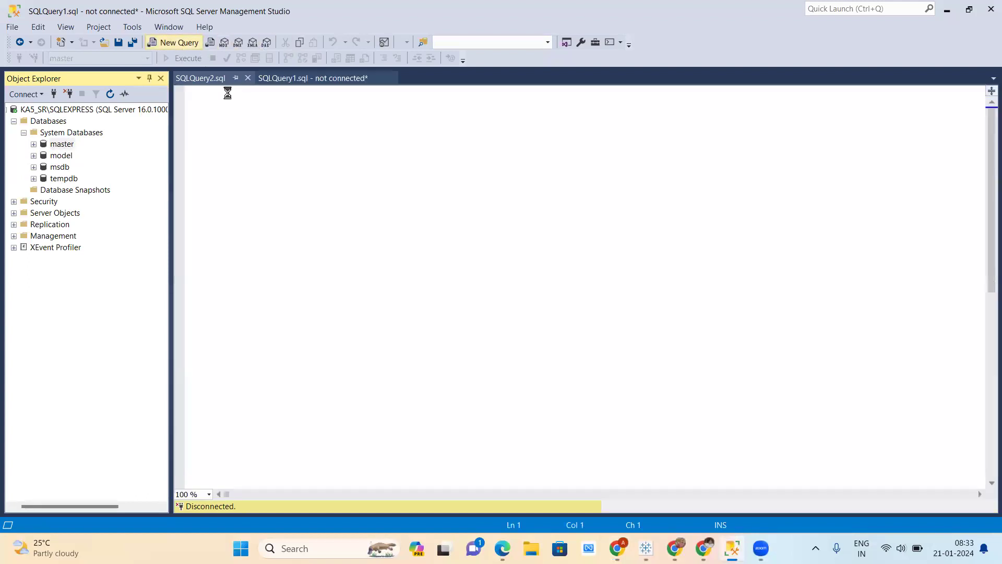
text(c)
text(REATE DATABAS)
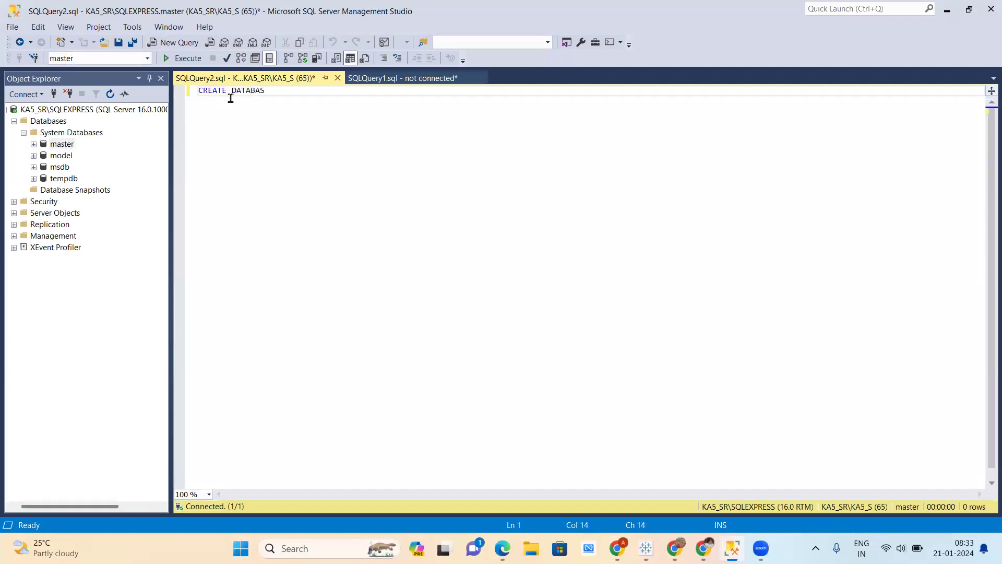
text(E T)
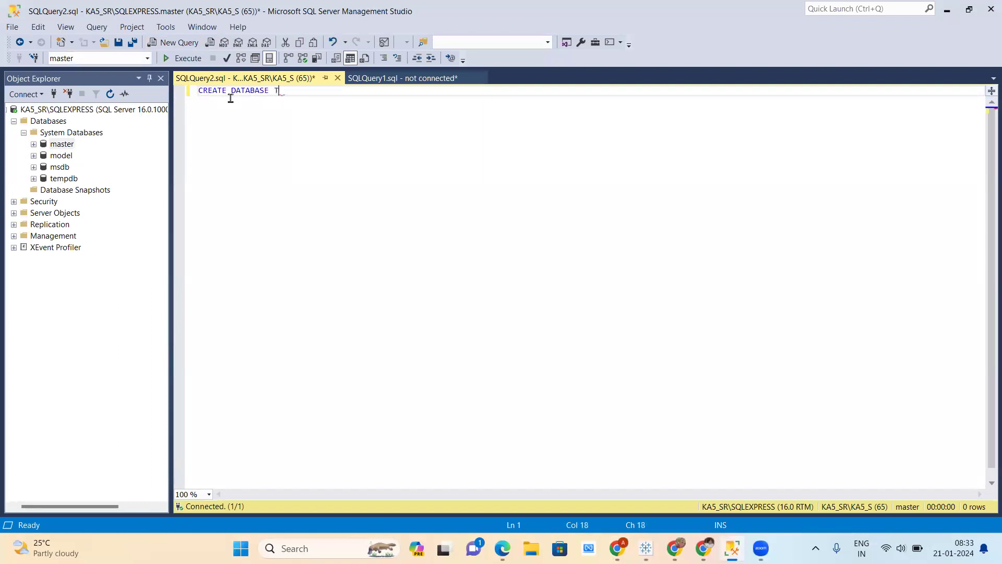
text(ABLEAU;)
click(182, 58)
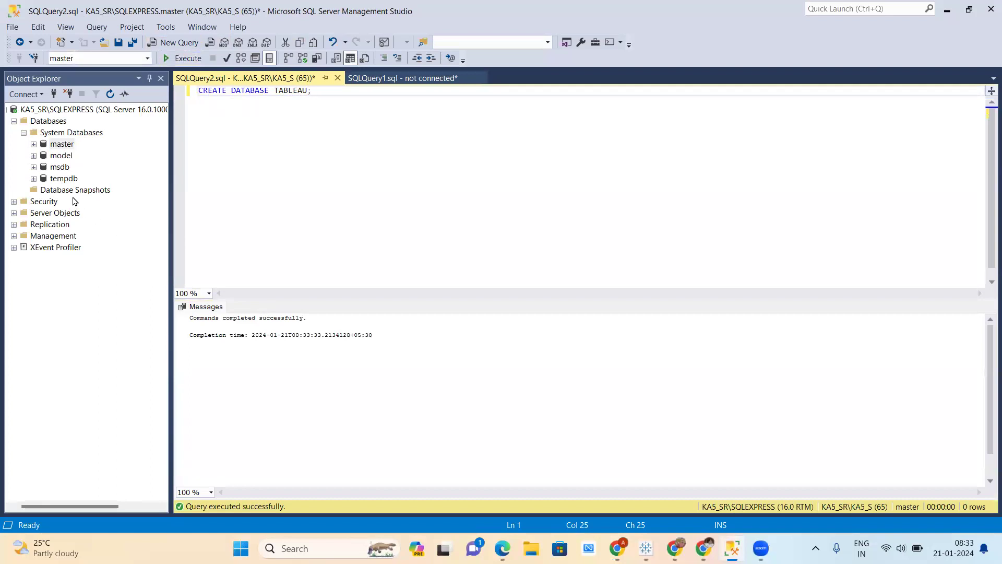
Refresh the Object Explorer repeatedly to look for the new TABLEAU database.
click(108, 95)
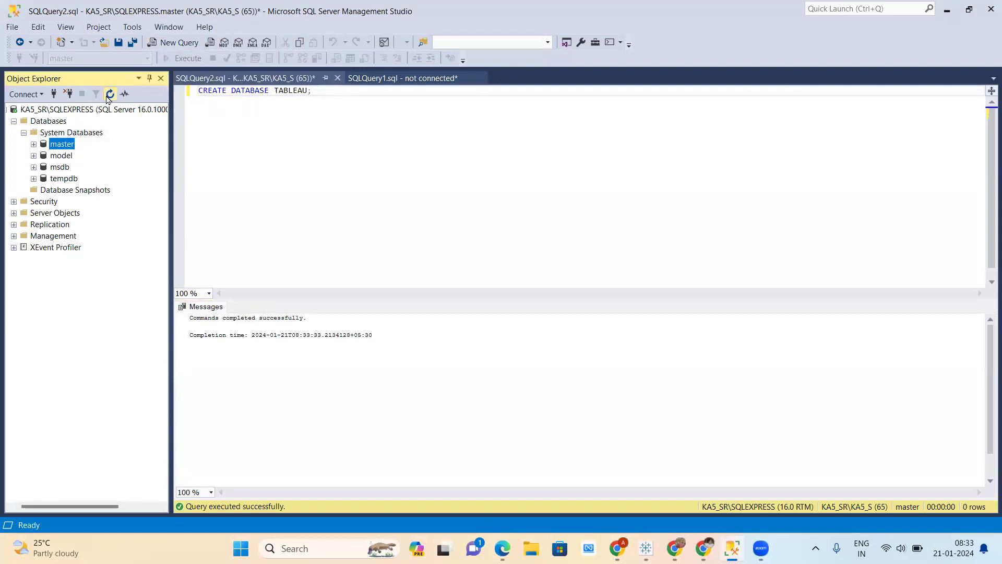
click(226, 165)
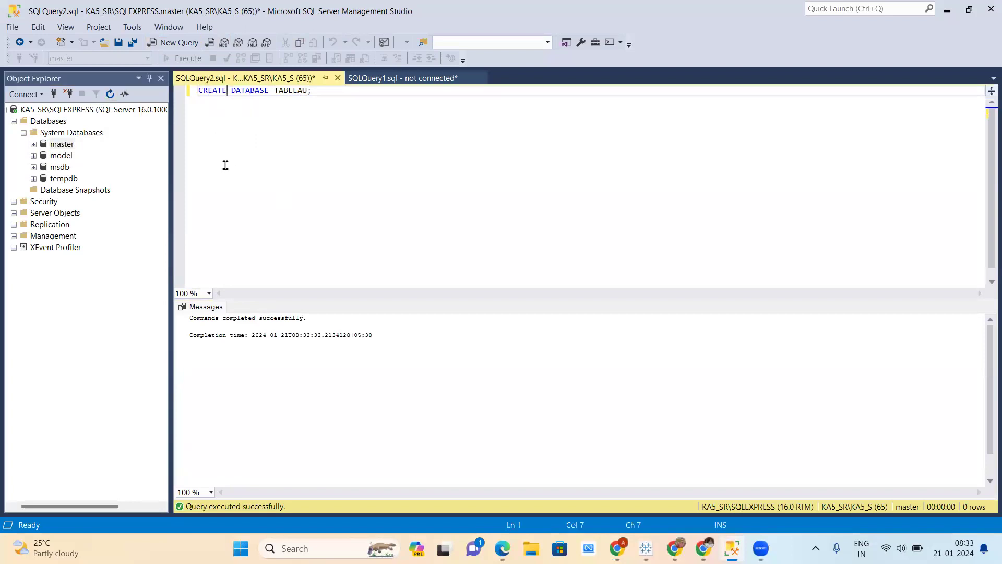
click(110, 95)
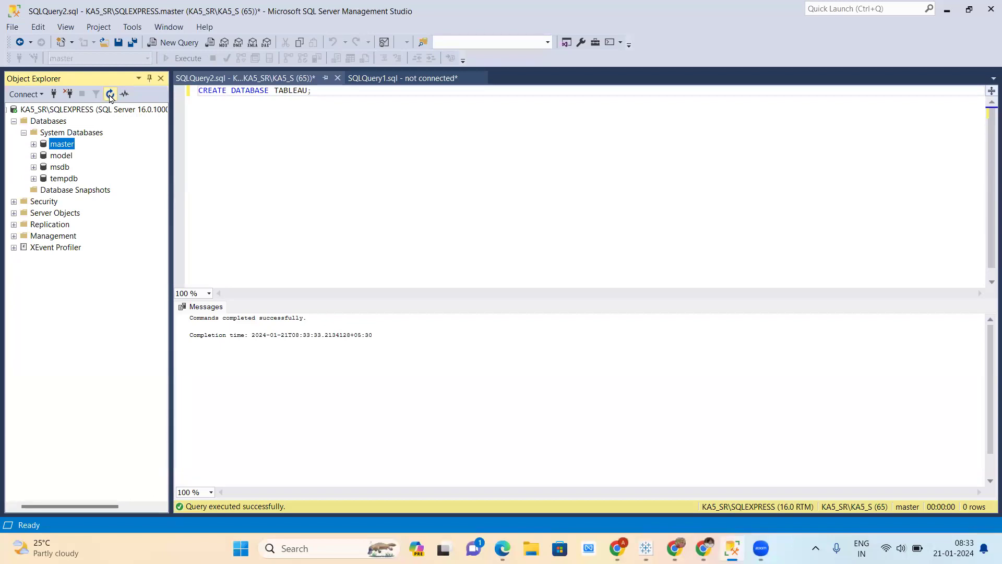
click(301, 185)
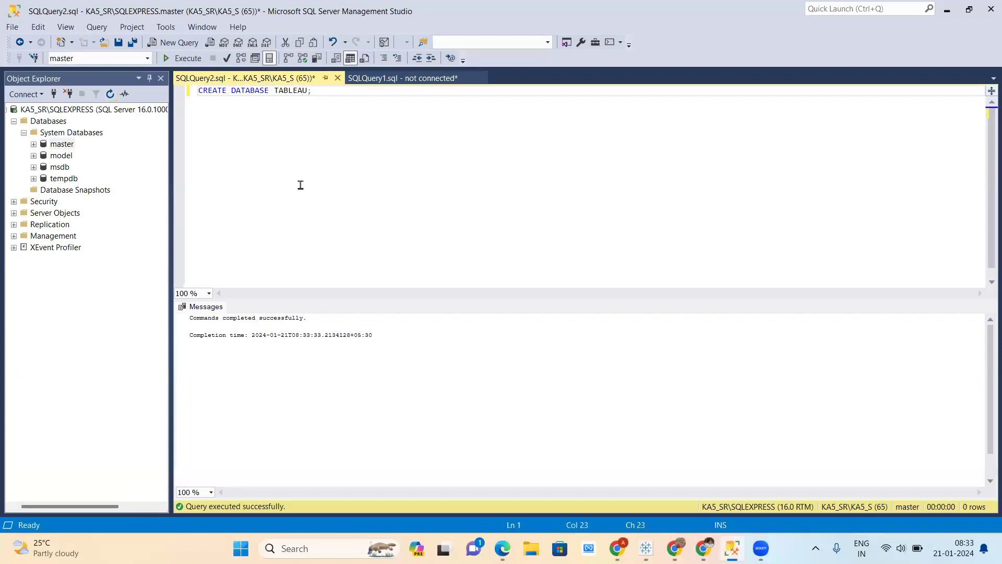
click(109, 96)
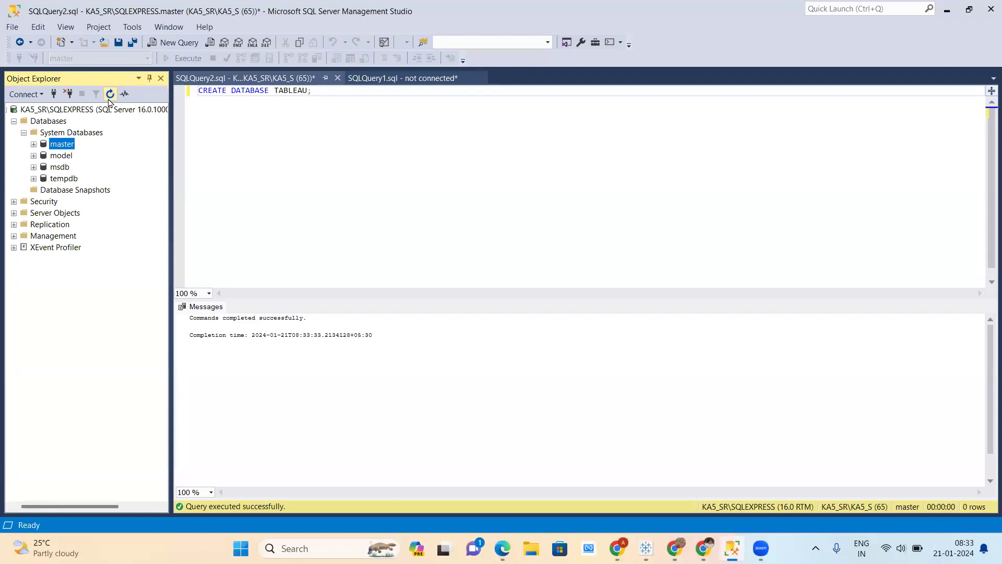
Refresh the view once more to look for the new TABLEAU database, keeping the program open.
click(11, 27)
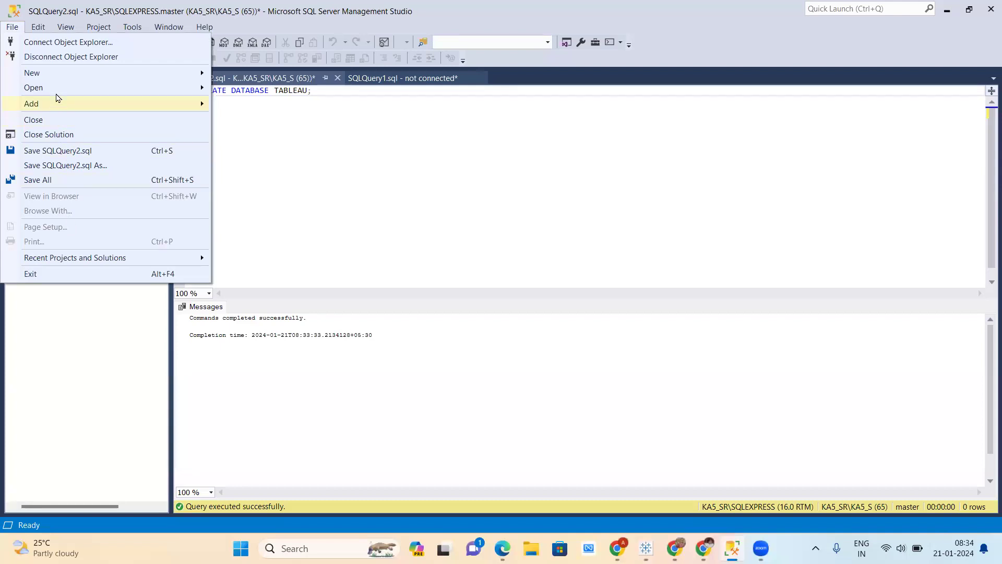
mouse_move(39, 28)
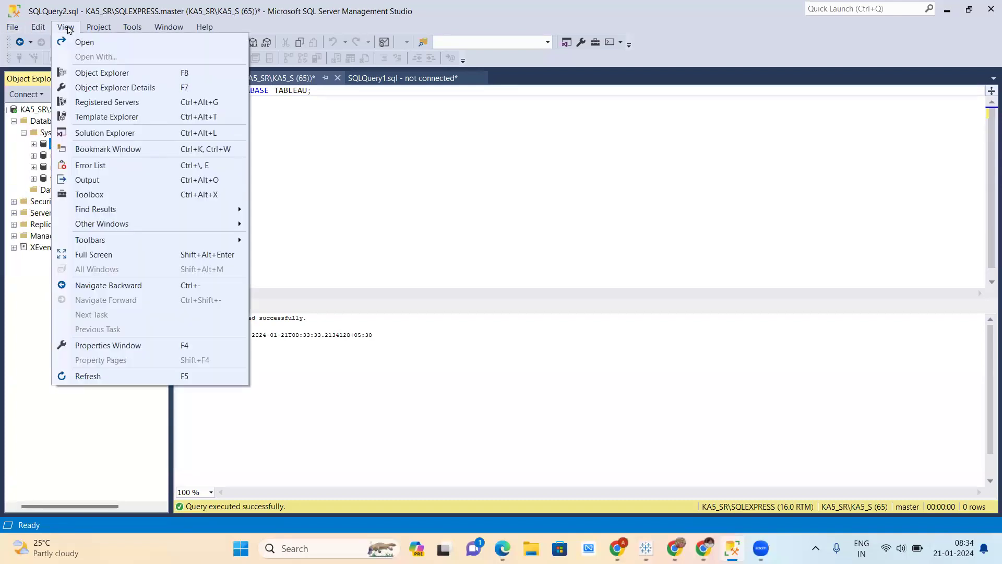
click(170, 382)
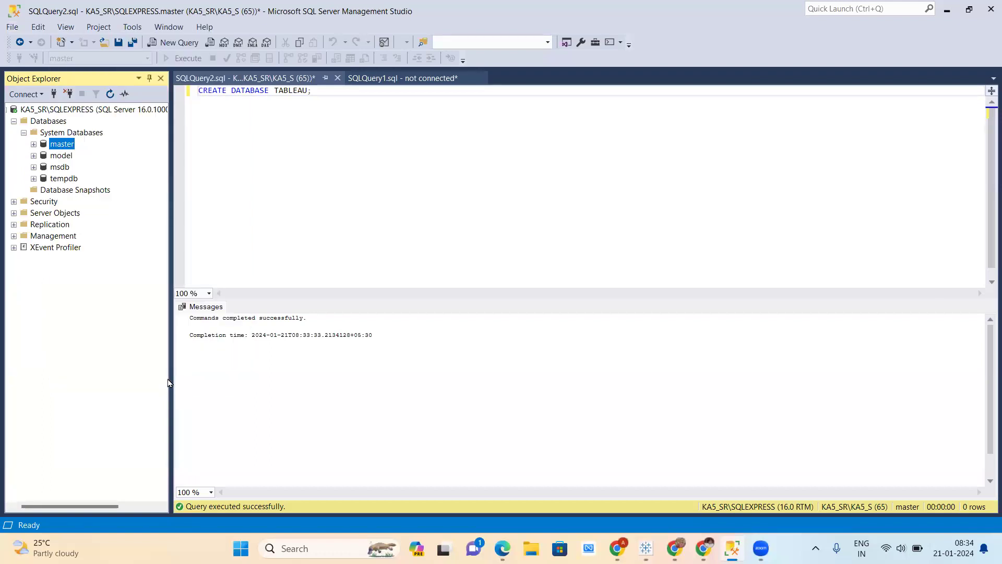
click(990, 11)
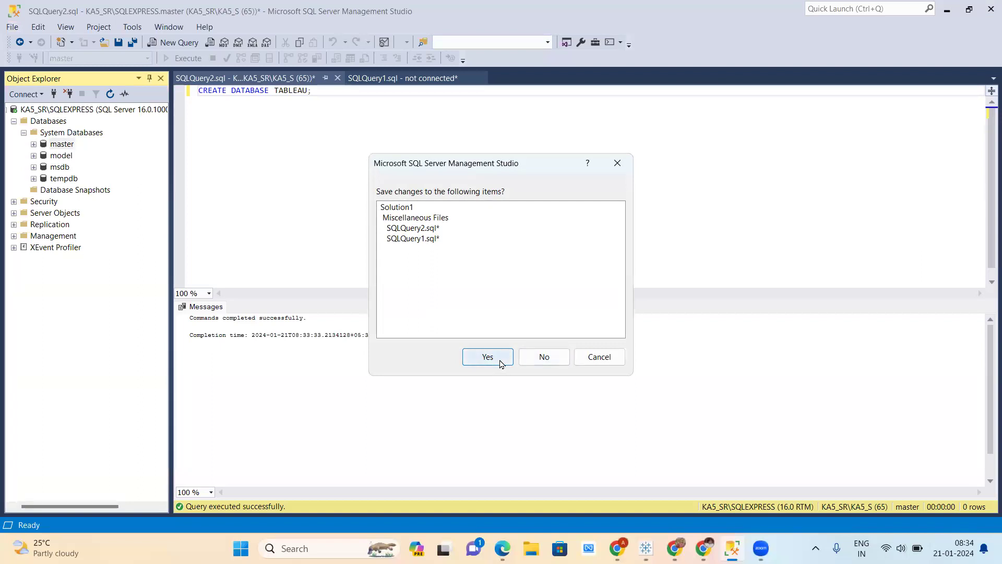
click(616, 162)
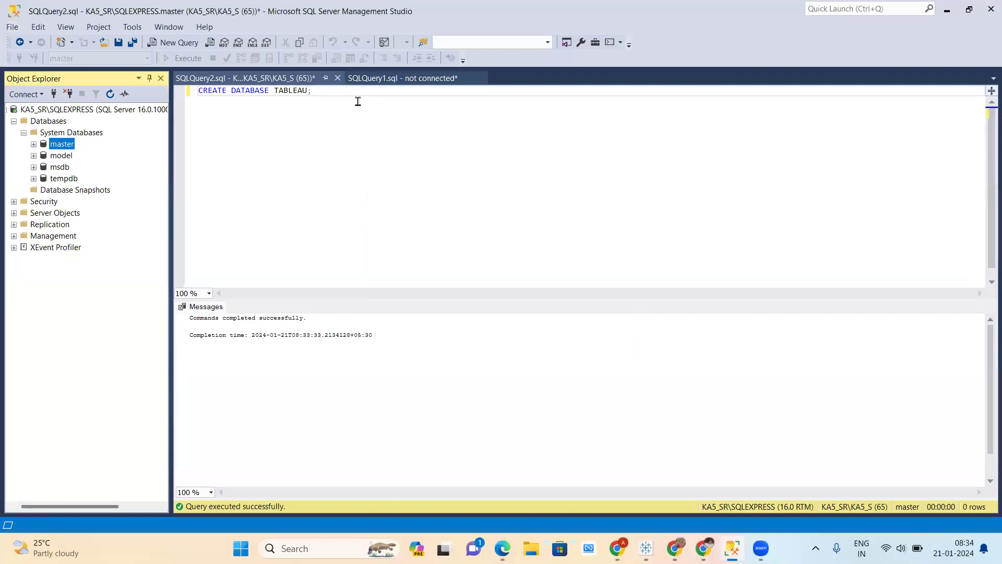
Copy the whole SQLQuery1.sql script into the end of the "Tableau Class Contetnts" document in Google Docs.
click(298, 78)
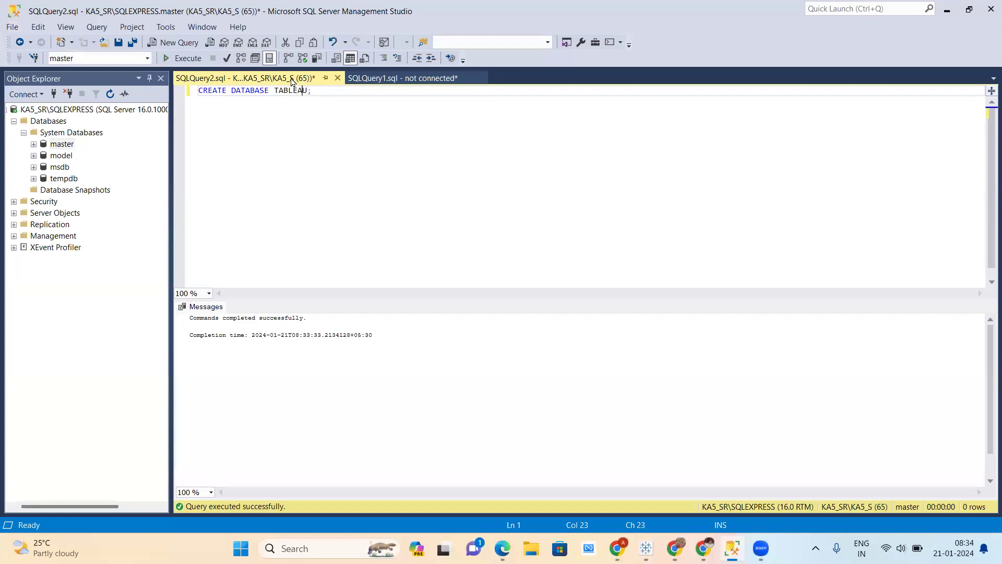
click(382, 81)
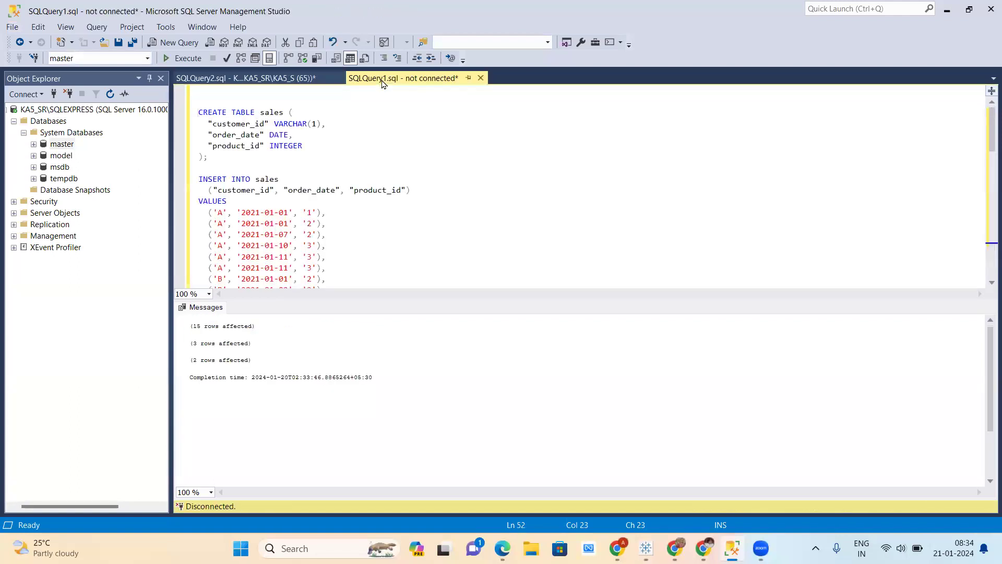
click(419, 228)
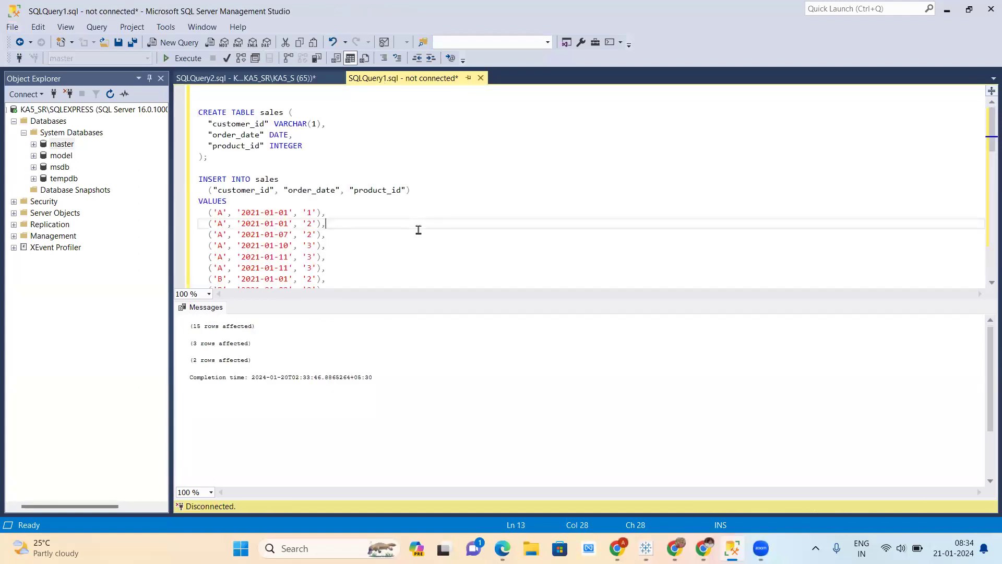
key(ctrl+a)
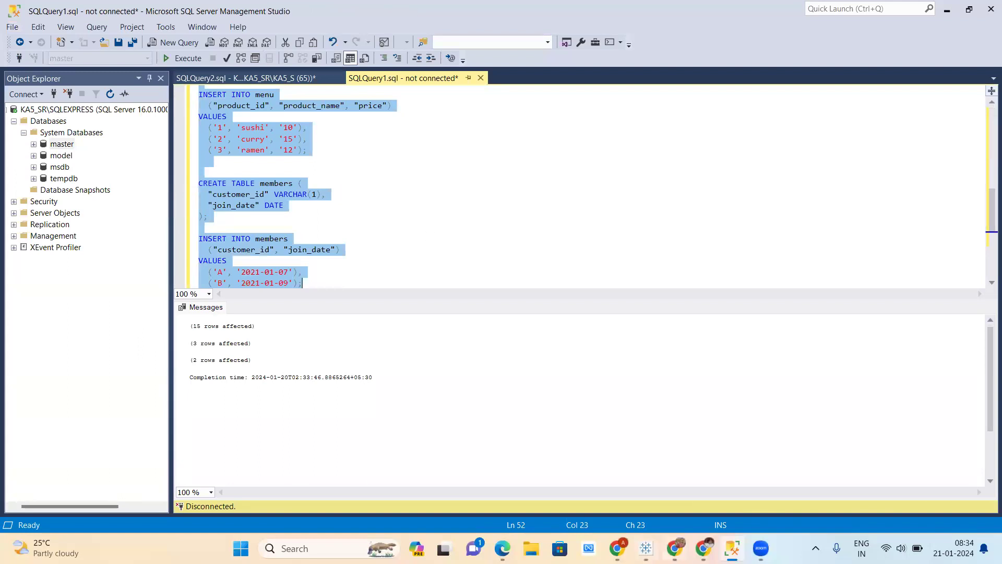
click(617, 548)
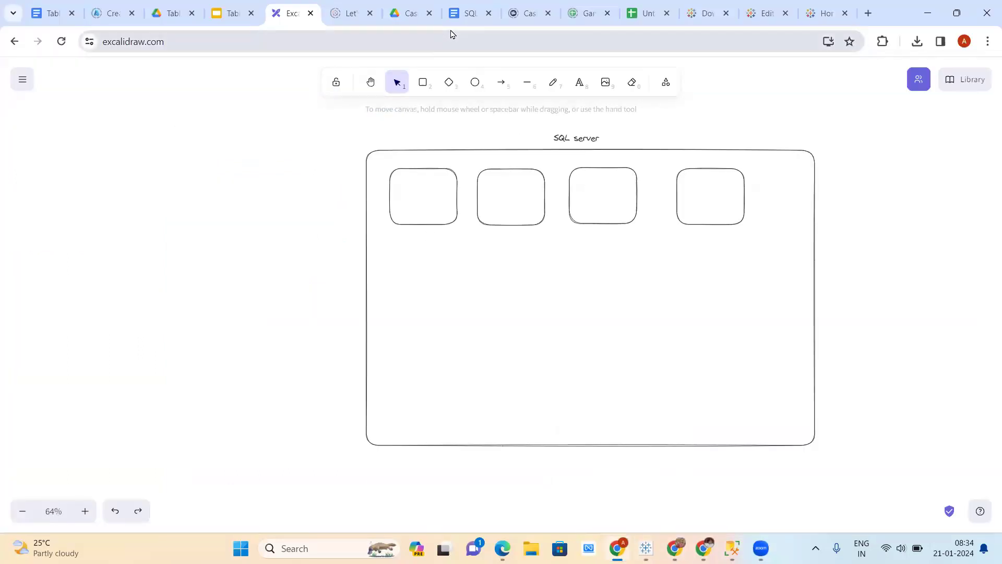
click(52, 13)
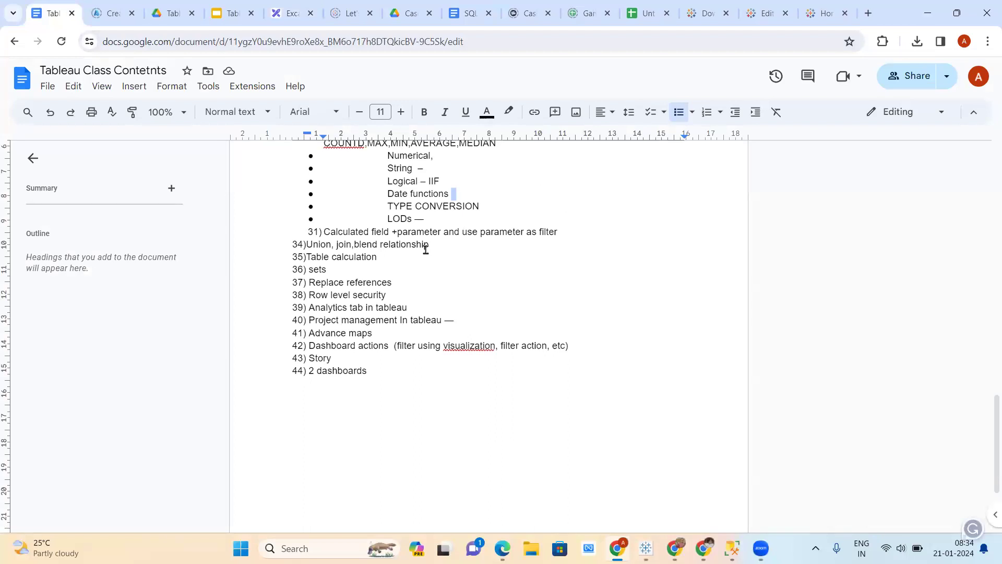
click(351, 273)
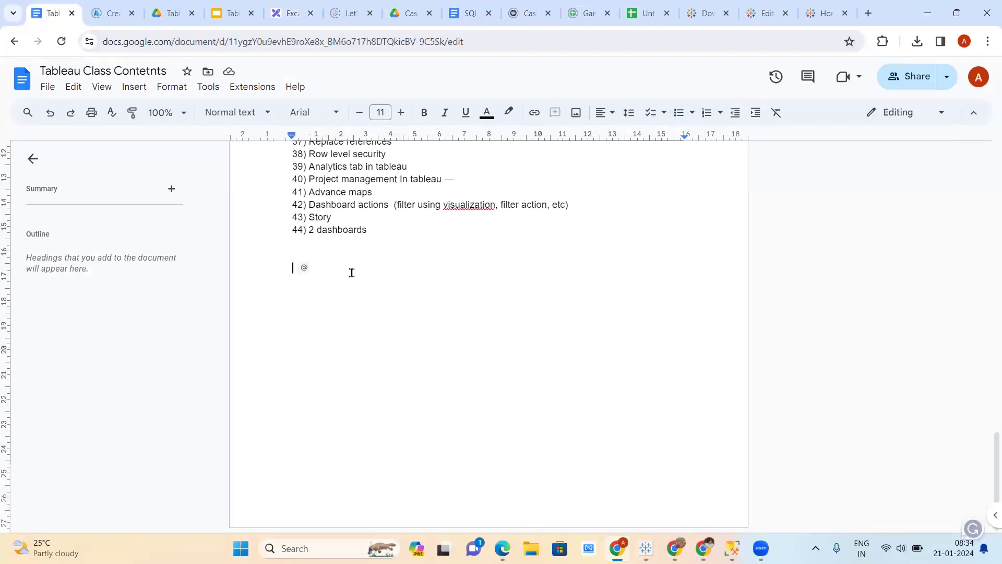
key(ctrl+v)
Switch back to SQL Server Management Studio and close it without saving SQLQuery1.sql and SQLQuery2.sql.
key(alt+Tab)
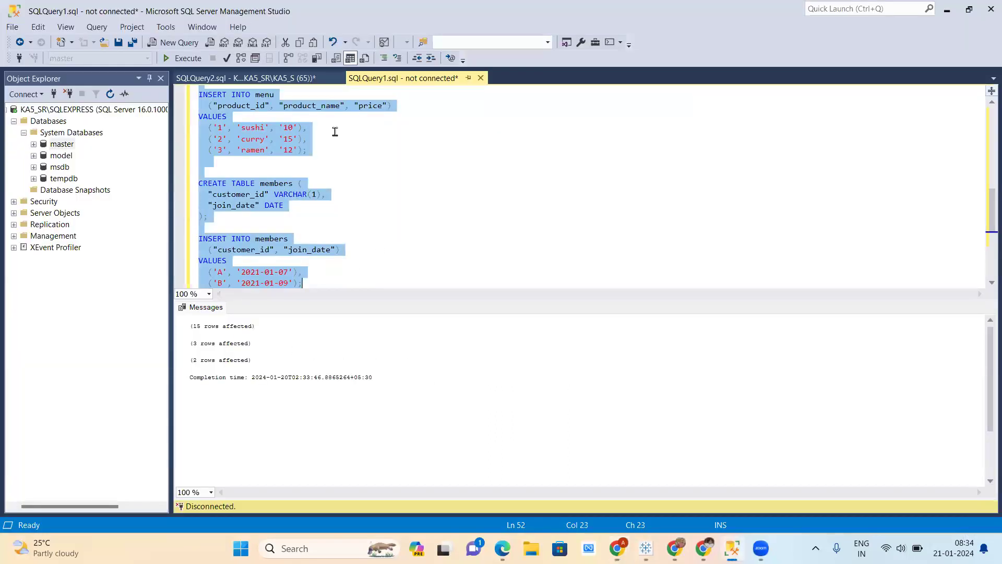
click(989, 7)
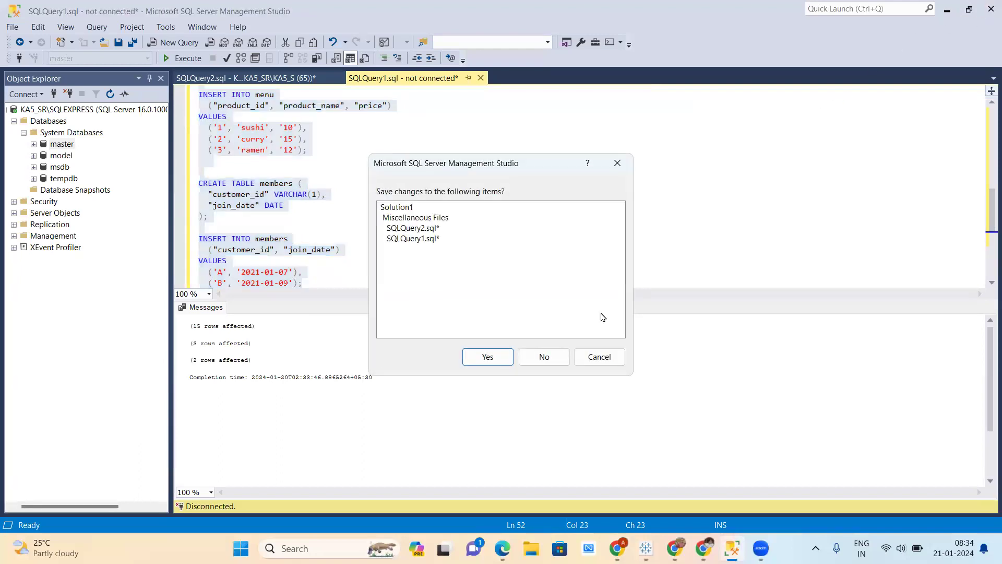
click(488, 358)
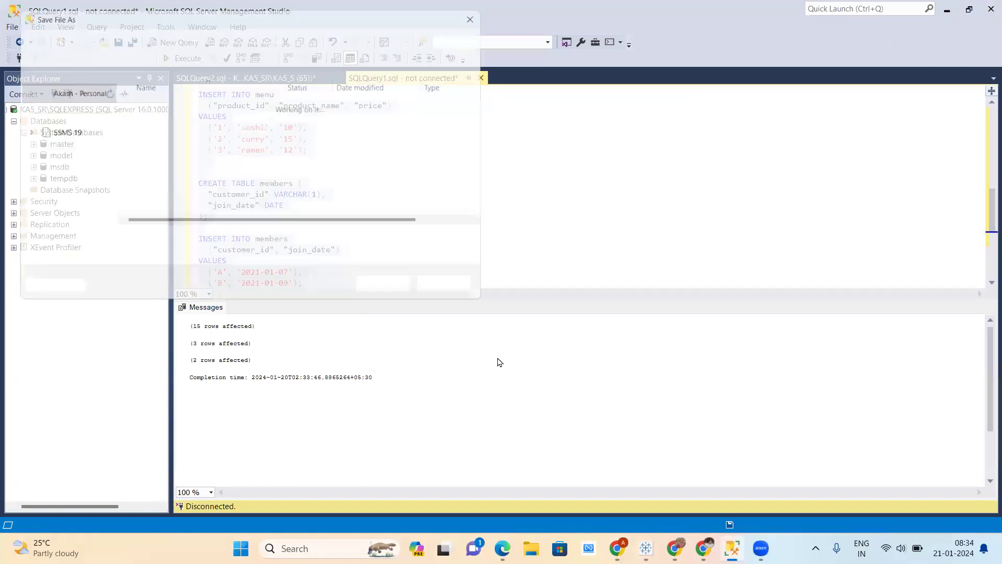
click(448, 294)
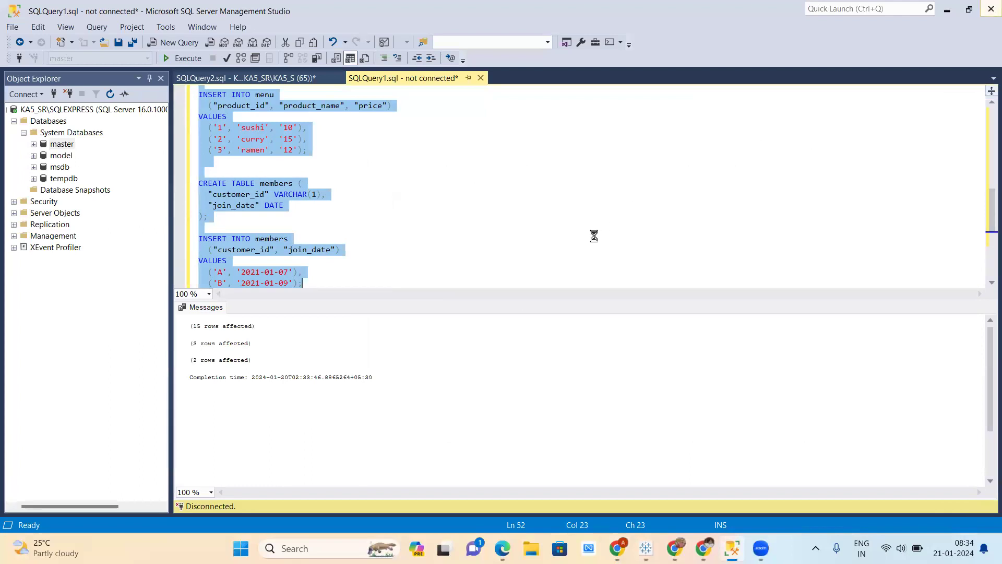
click(543, 358)
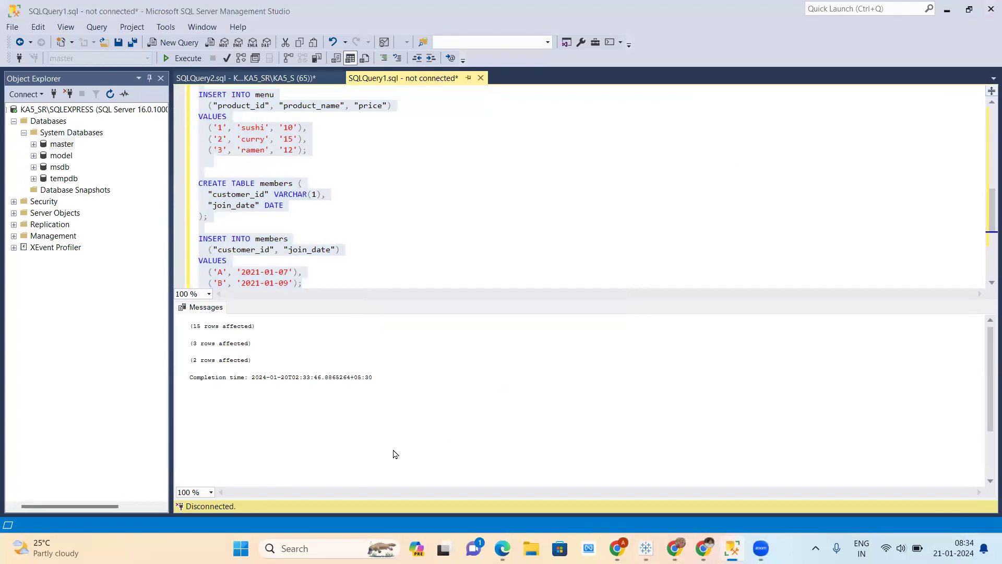
Search Windows for "SSMS" and relaunch SQL Server Management Studio.
click(296, 548)
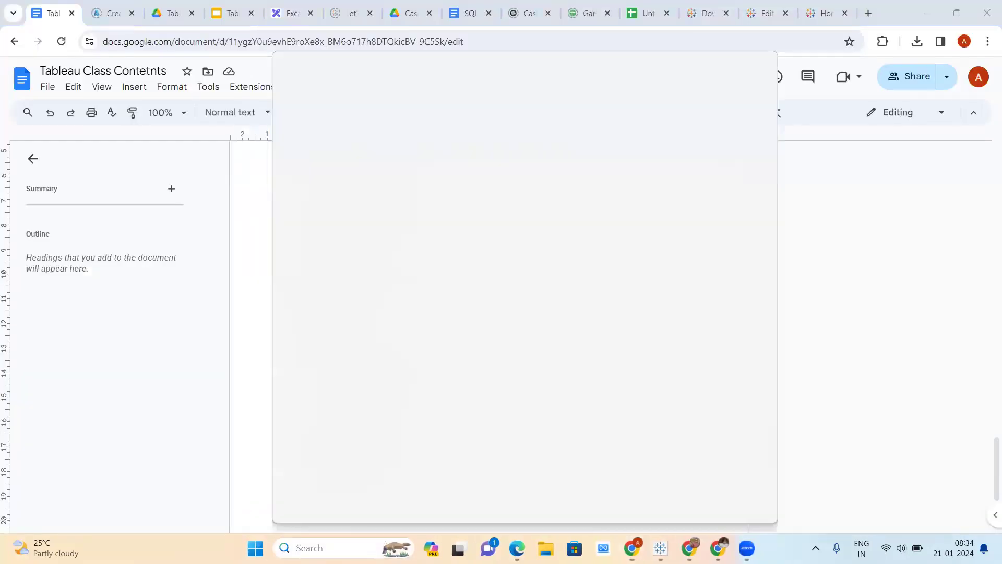
text(SQL)
key(BackSpace)
key(BackSpace)
key(BackSpace)
text(SSMS)
key(Escape)
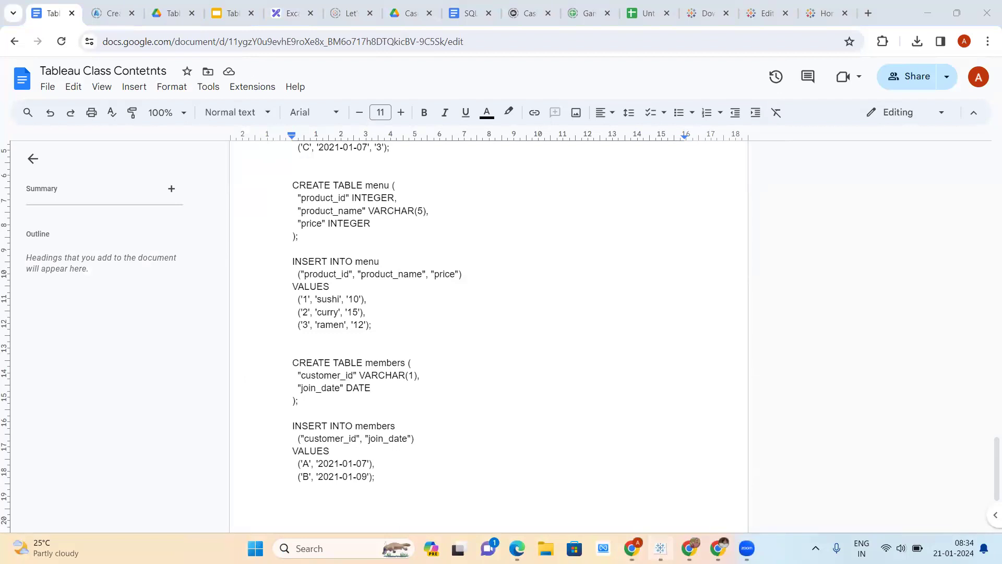
Switch to Tableau and check the databases offered for the SQL Server connection.
click(660, 548)
click(91, 142)
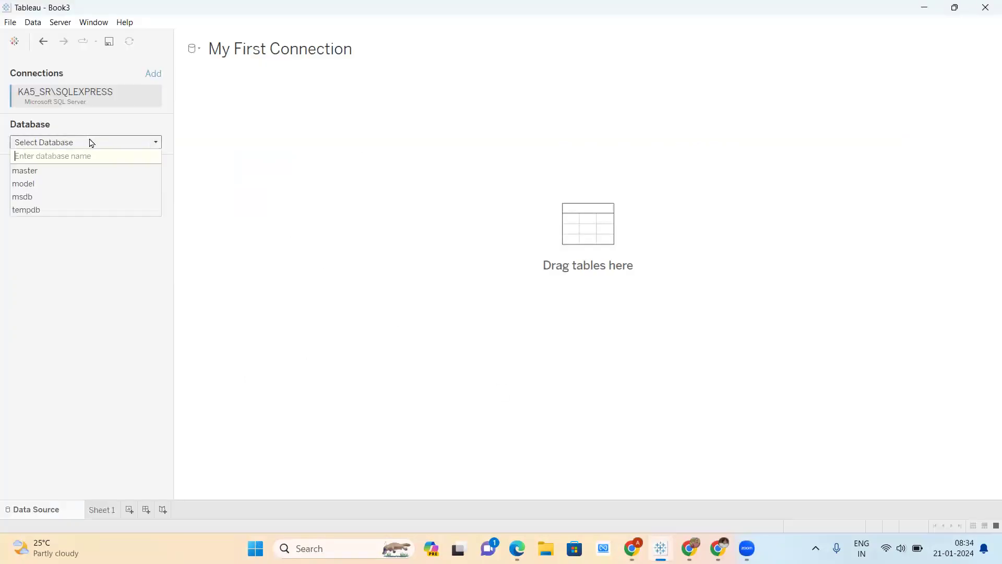
click(91, 142)
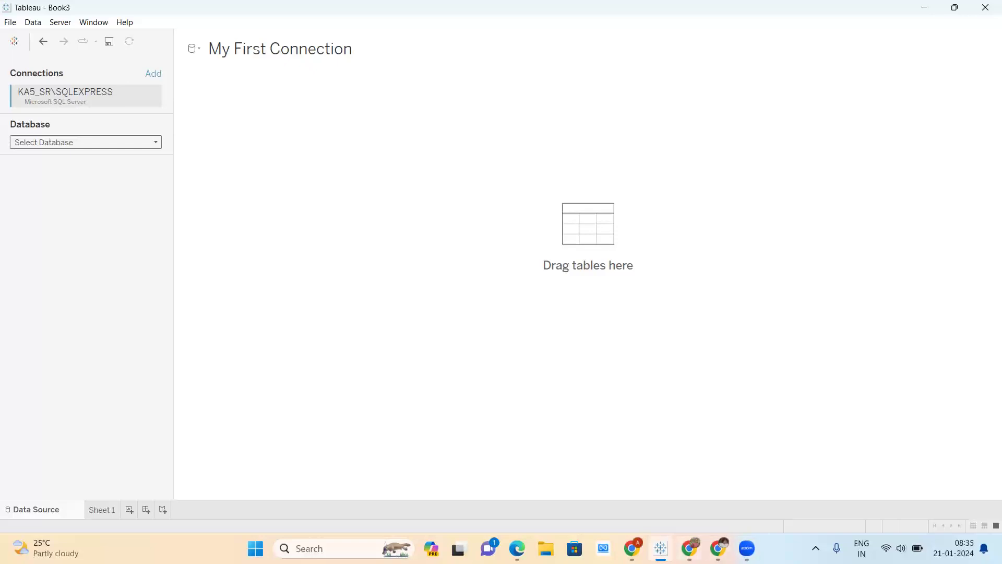
Switch to SQL Server Management Studio, connect to the SQLEXPRESS server and expand its Databases folder.
click(632, 548)
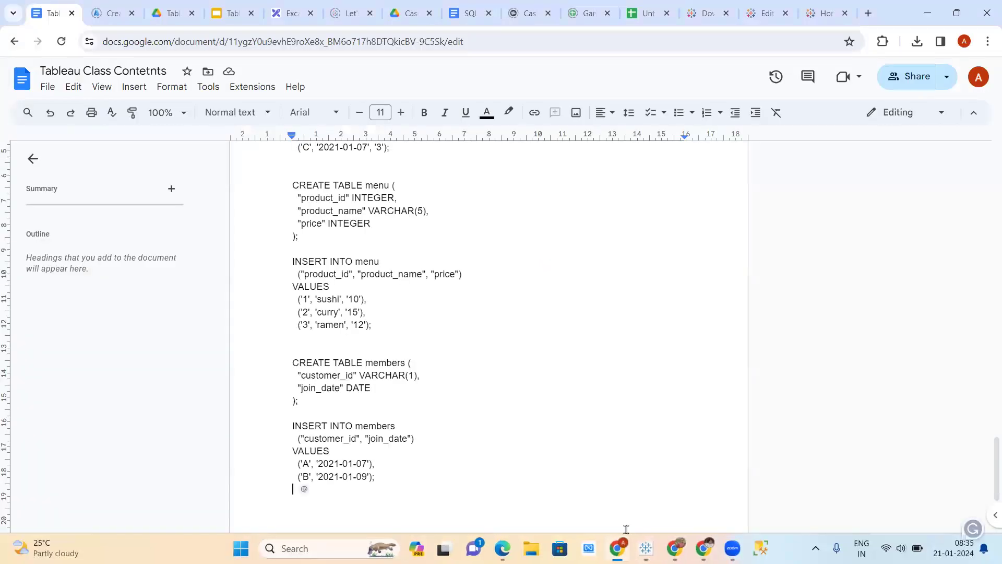
mouse_move(761, 548)
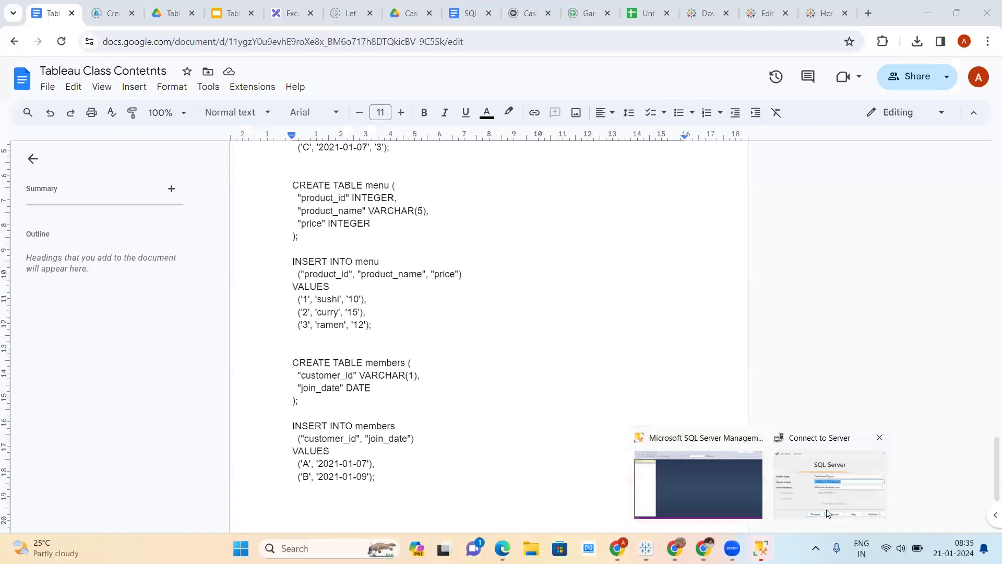
click(830, 488)
click(465, 288)
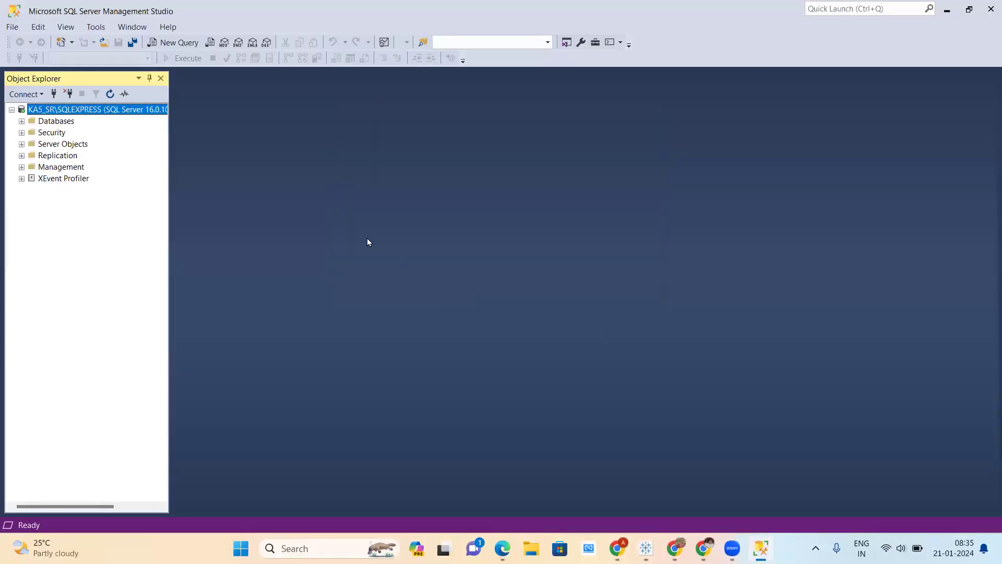
click(22, 121)
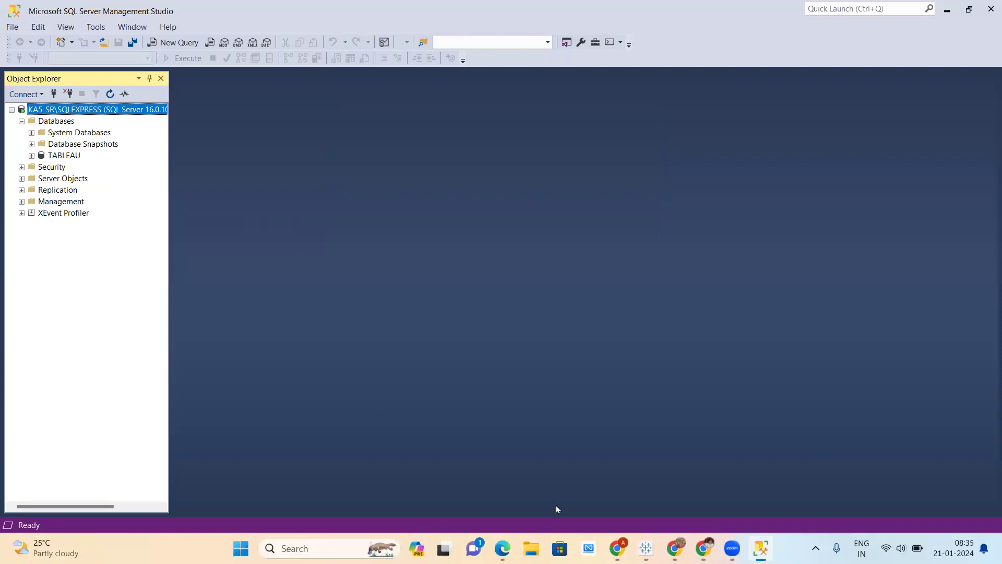
Switch to Tableau and select master as the database of the SQL Server connection.
mouse_move(640, 545)
click(645, 475)
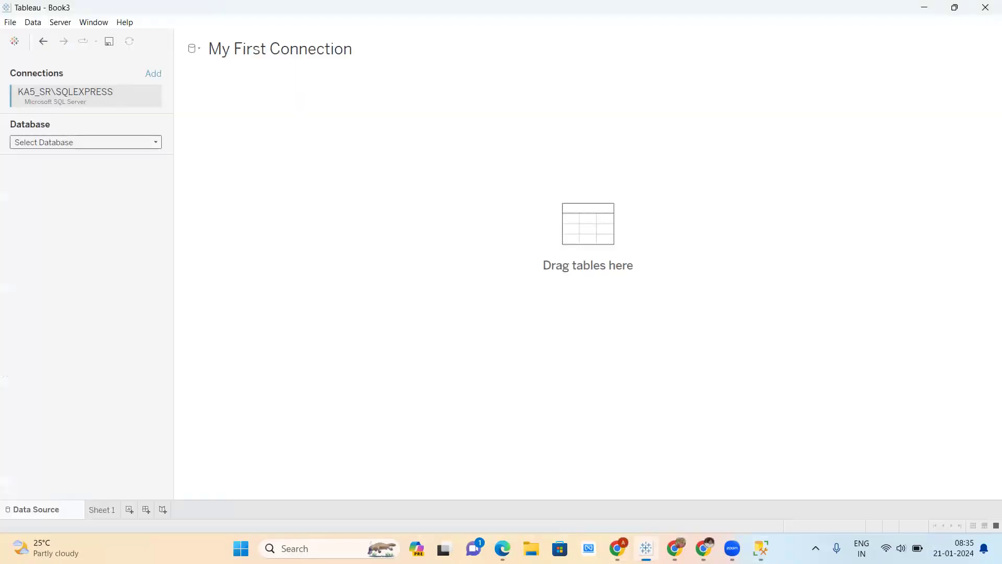
click(103, 139)
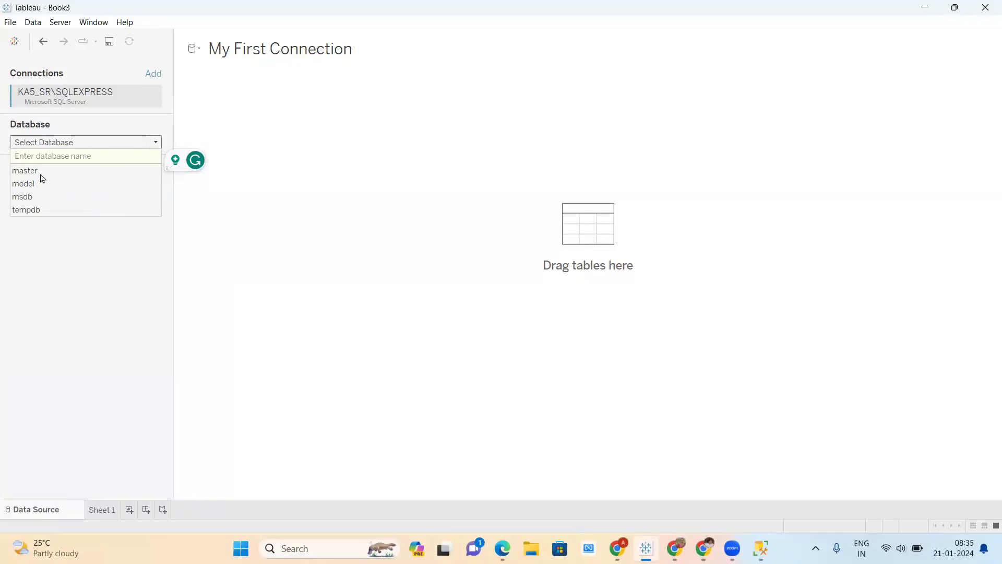
click(91, 273)
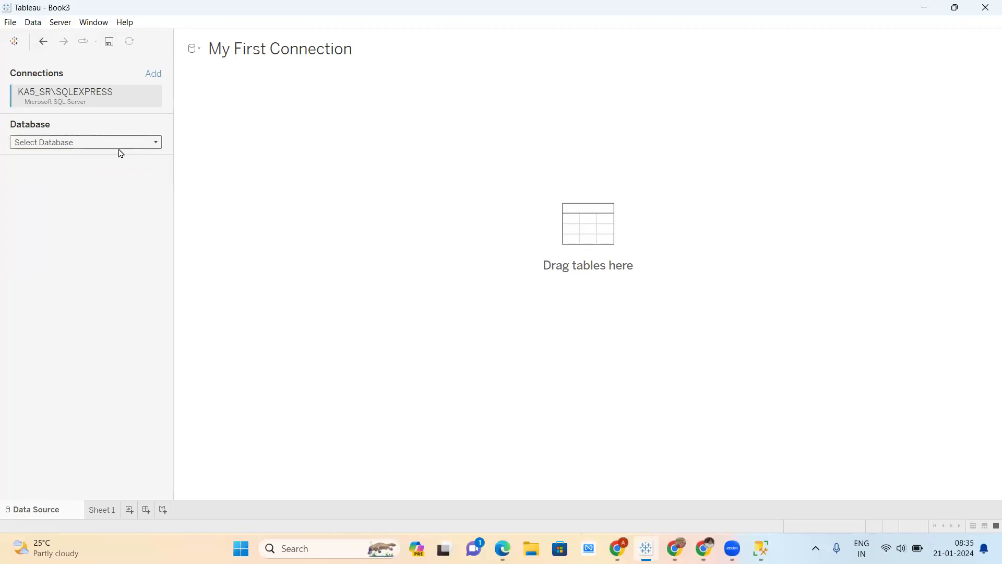
click(121, 147)
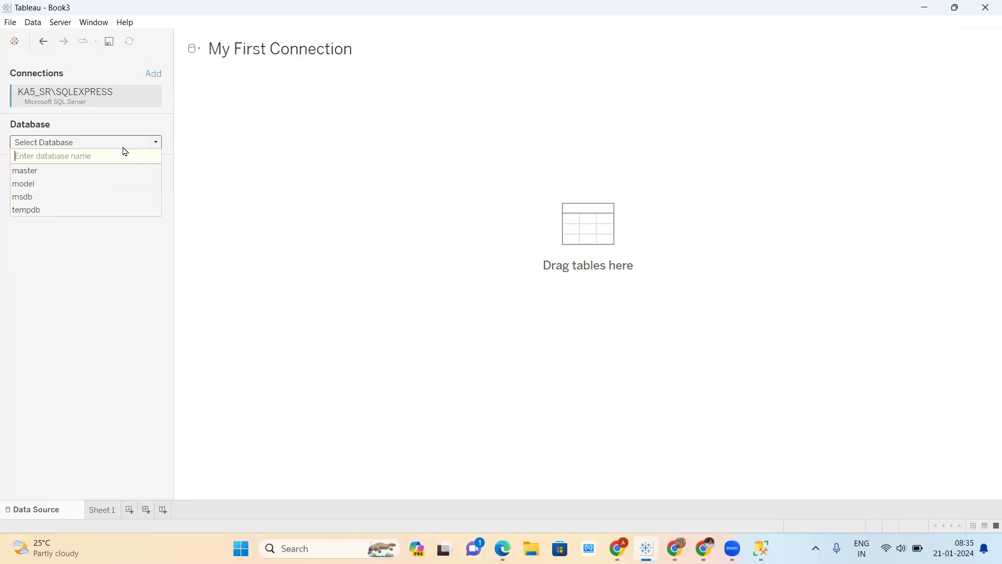
click(88, 174)
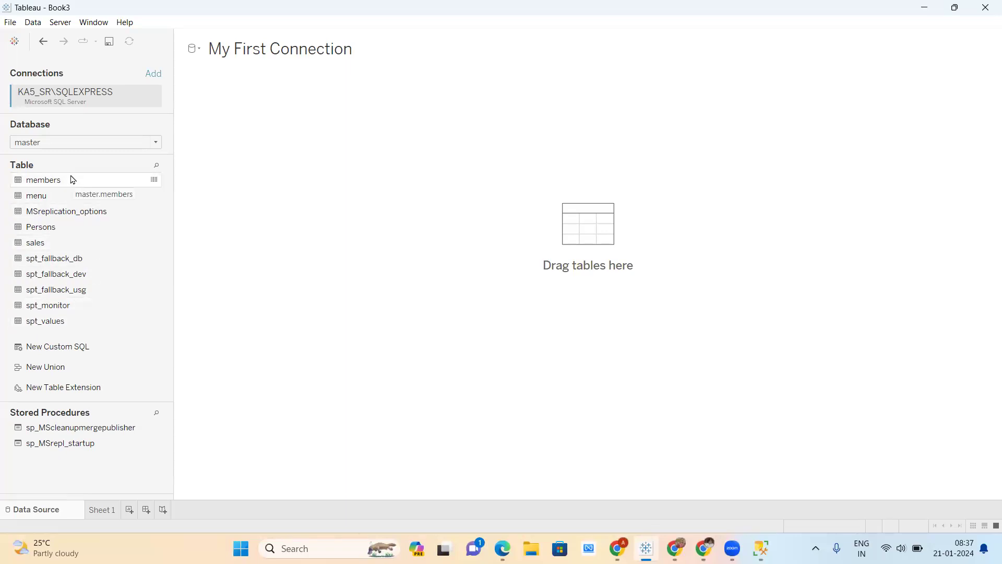
Switch to Excalidraw and label the first small rectangle inside the SQL server box "DB".
click(620, 549)
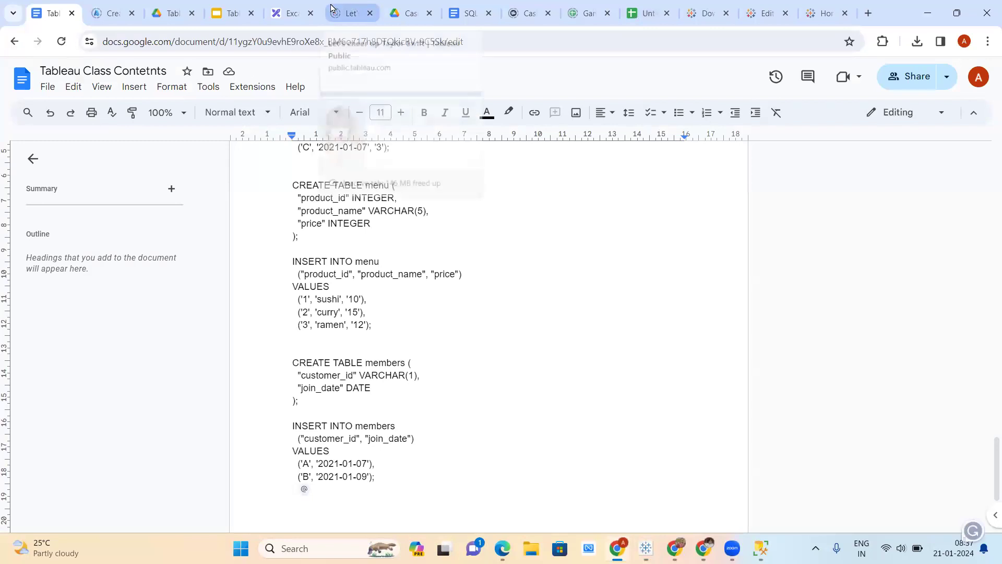
click(290, 13)
scroll(562, 291, down, 3)
scroll(562, 294, down, 1)
scroll(562, 293, up, 3)
double_click(402, 166)
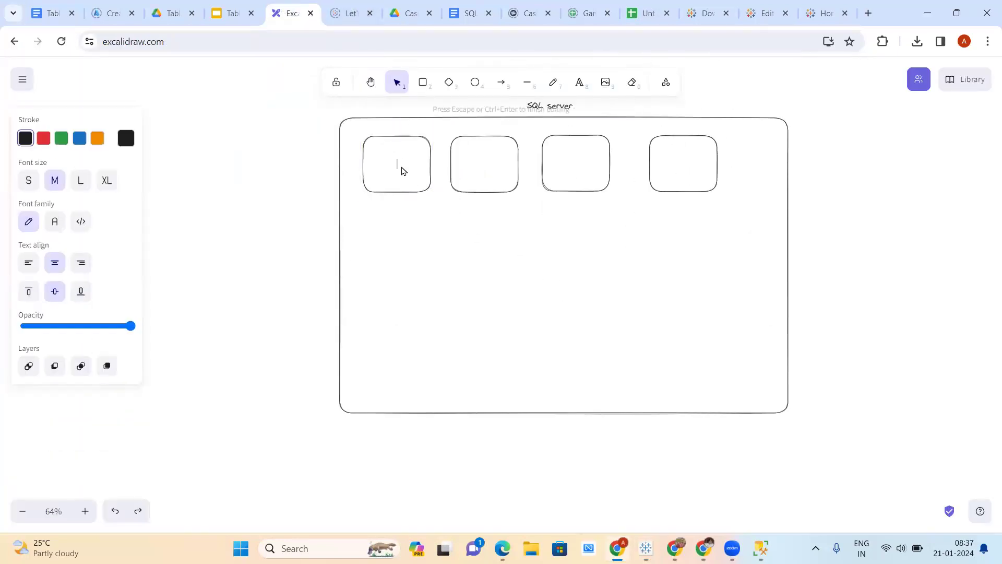
text(DB)
click(491, 175)
Label the remaining three small rectangles inside the SQL server box "DB".
key(3)
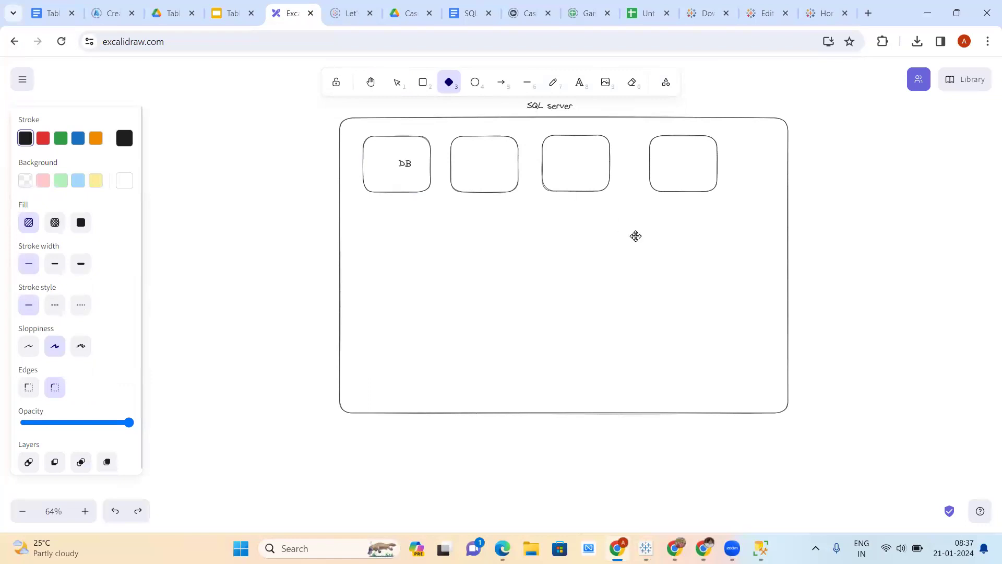
key(1)
double_click(484, 170)
text(DB)
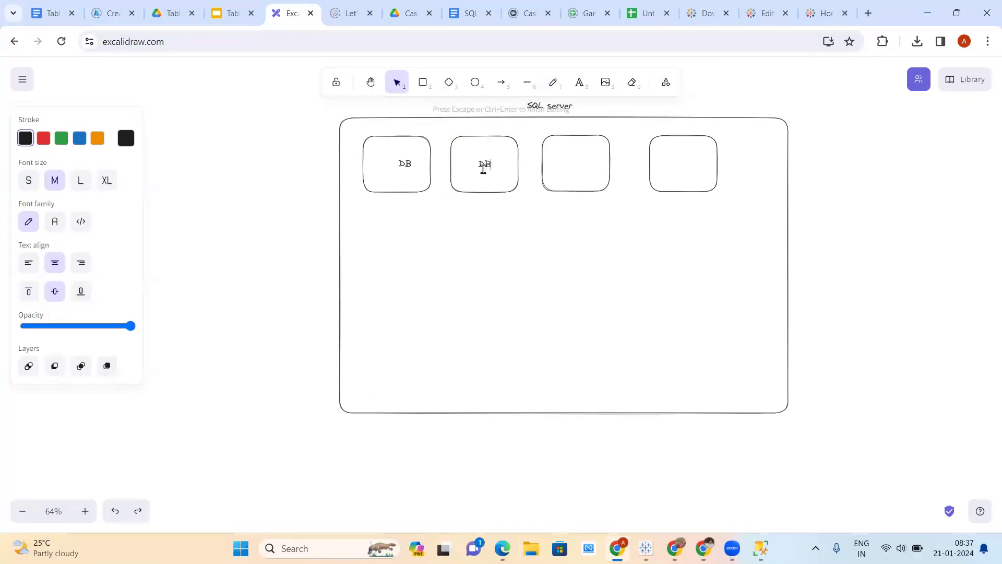
double_click(581, 162)
text(DB)
double_click(680, 167)
text(DB)
click(856, 189)
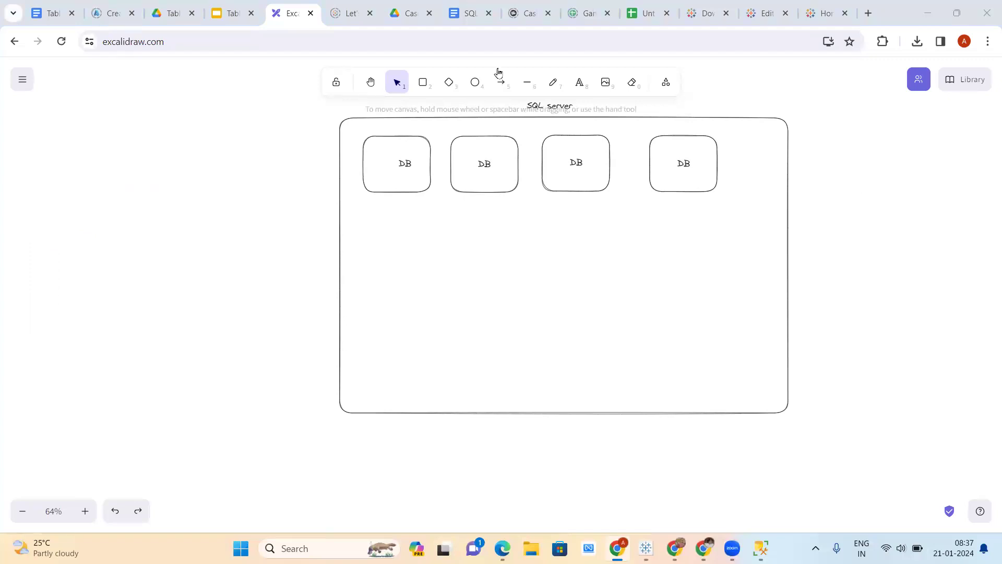
Switch to Tableau and add the members table to the My First Connection data source.
click(896, 238)
mouse_move(735, 547)
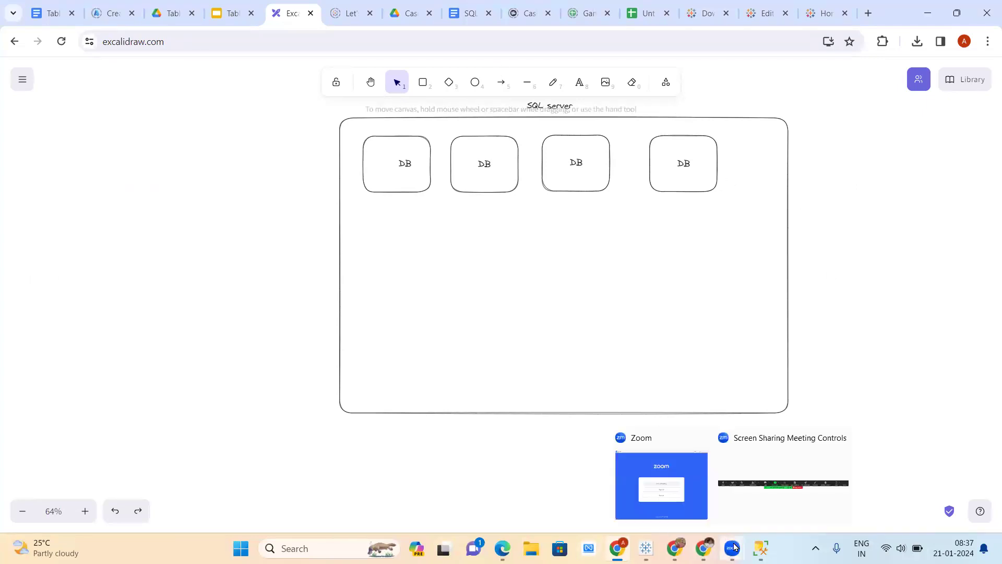
mouse_move(647, 548)
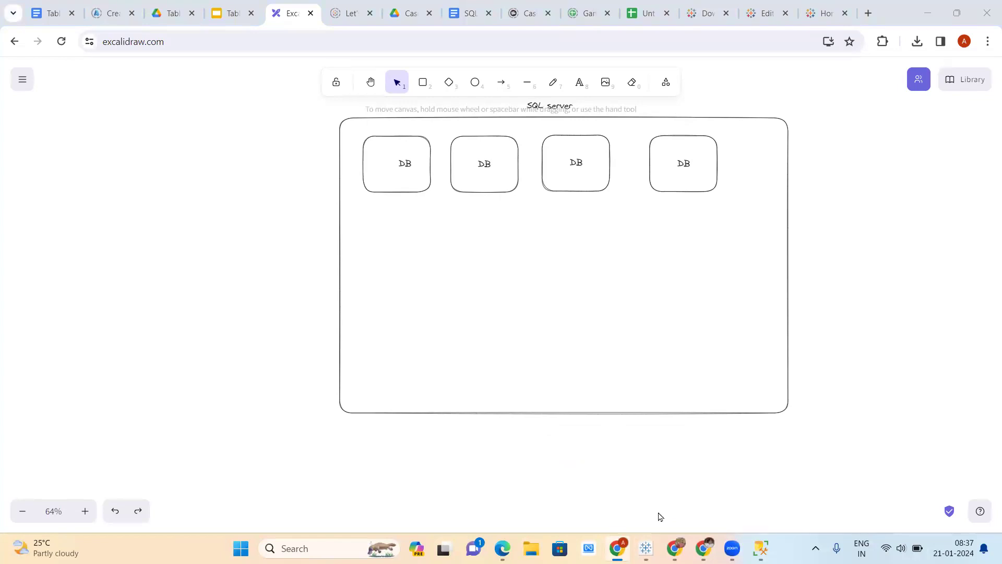
click(646, 549)
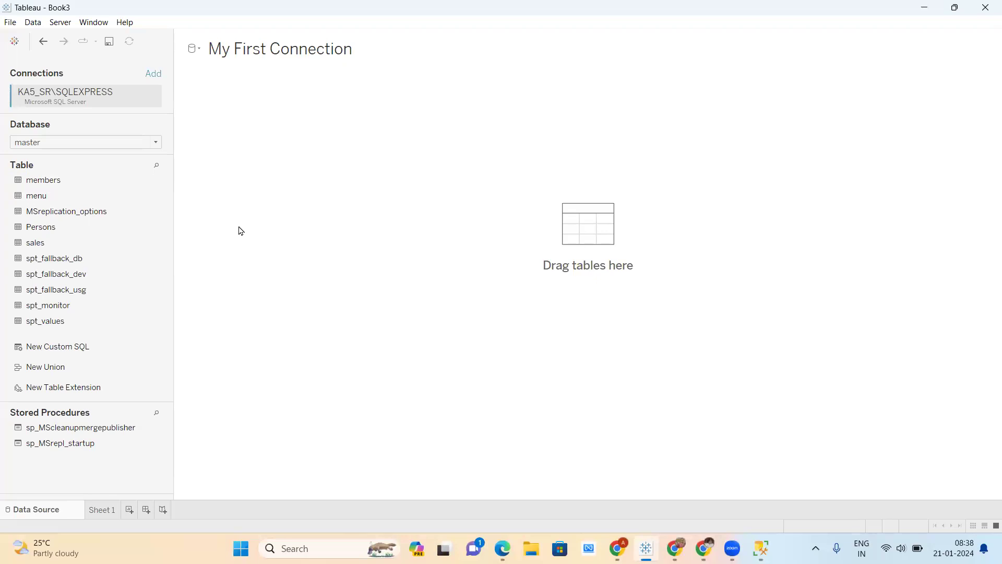
double_click(79, 180)
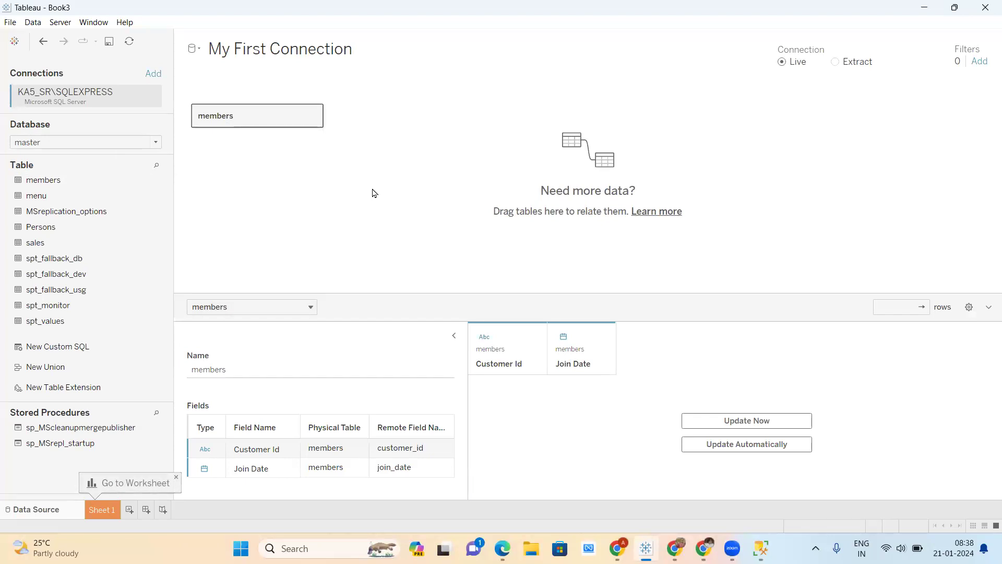
Switch to SQL Server Management Studio and expand System Databases down to the tables of the master database.
mouse_move(761, 548)
click(713, 519)
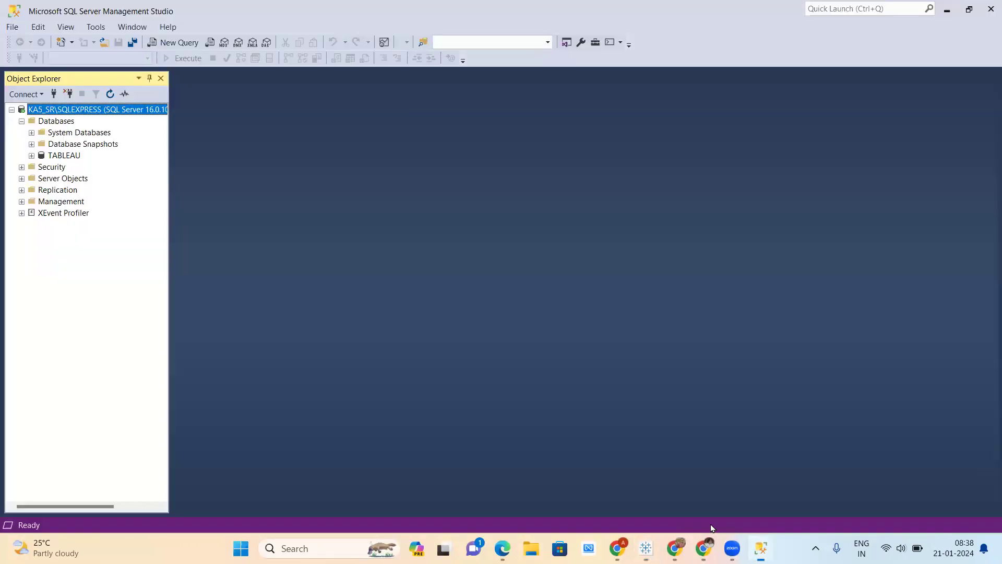
click(31, 133)
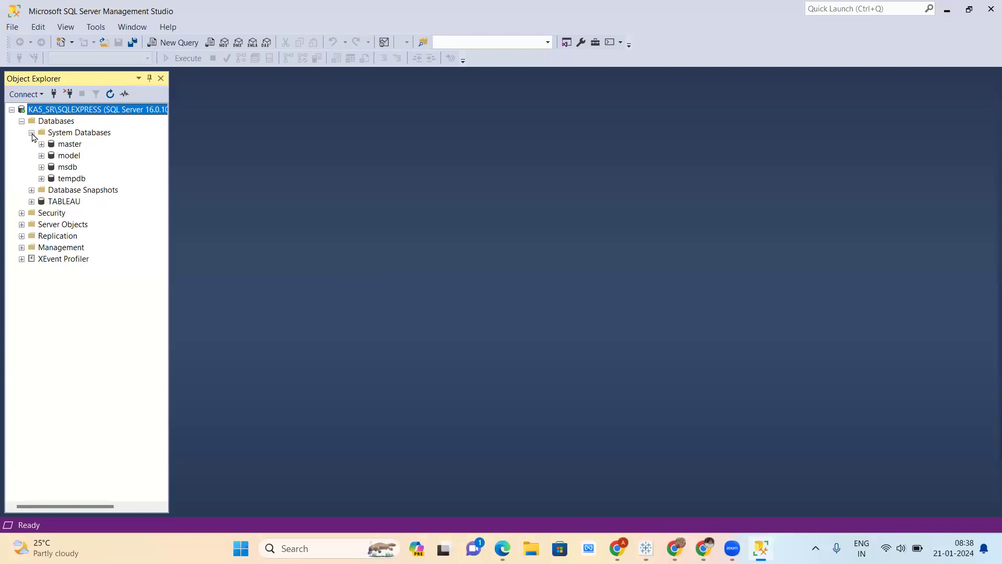
click(41, 145)
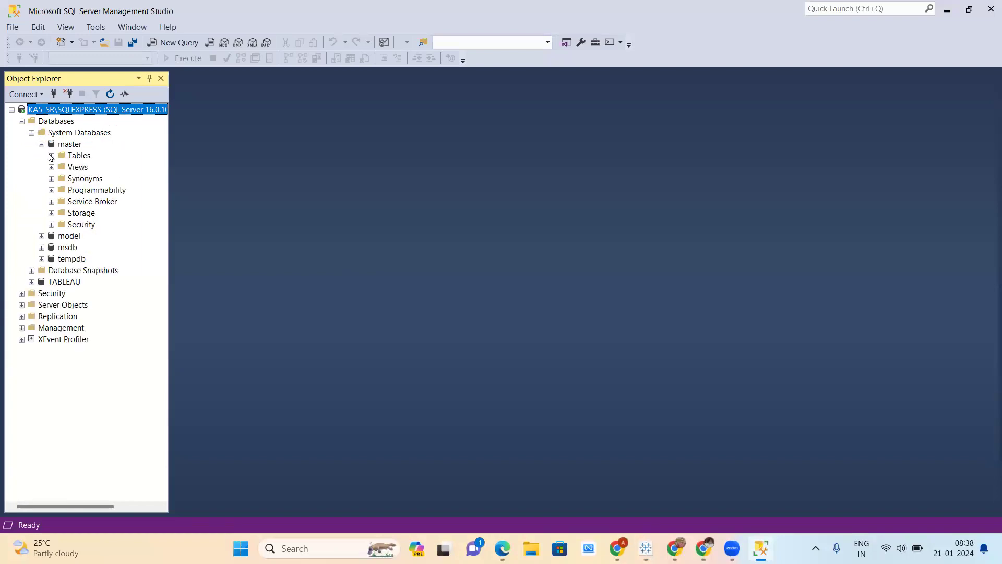
click(51, 155)
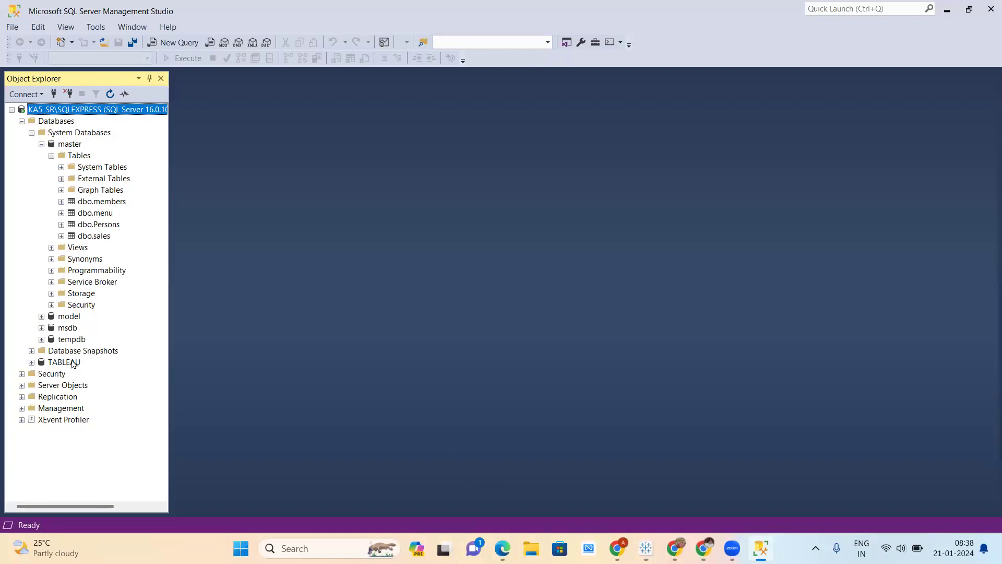
Expand the TABLEAU database to check its tables, and collapse it again.
click(31, 362)
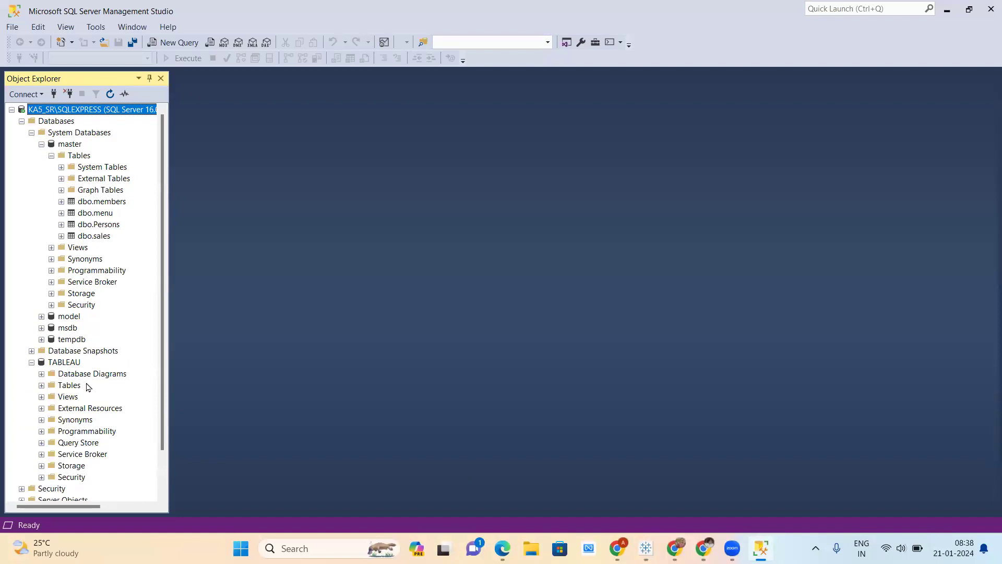
click(42, 386)
click(52, 397)
scroll(109, 385, down, 1)
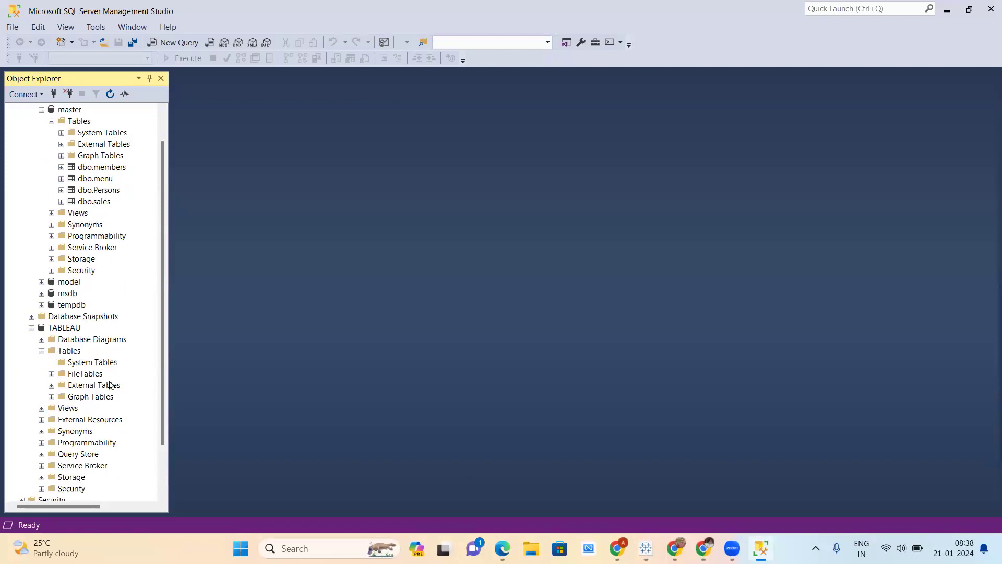
click(32, 328)
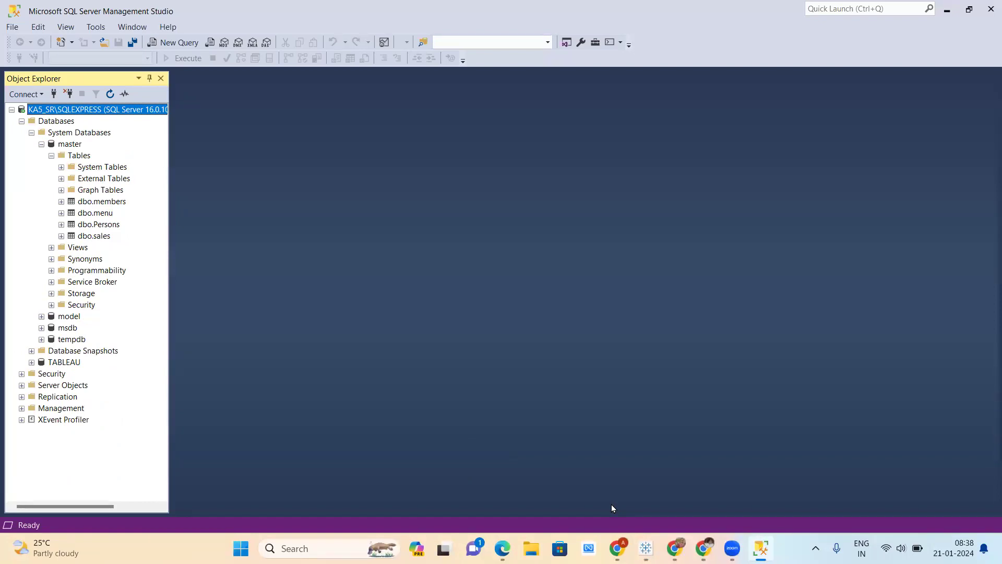
Switch to Tableau and replace the members table in the data source with the sales table.
click(647, 549)
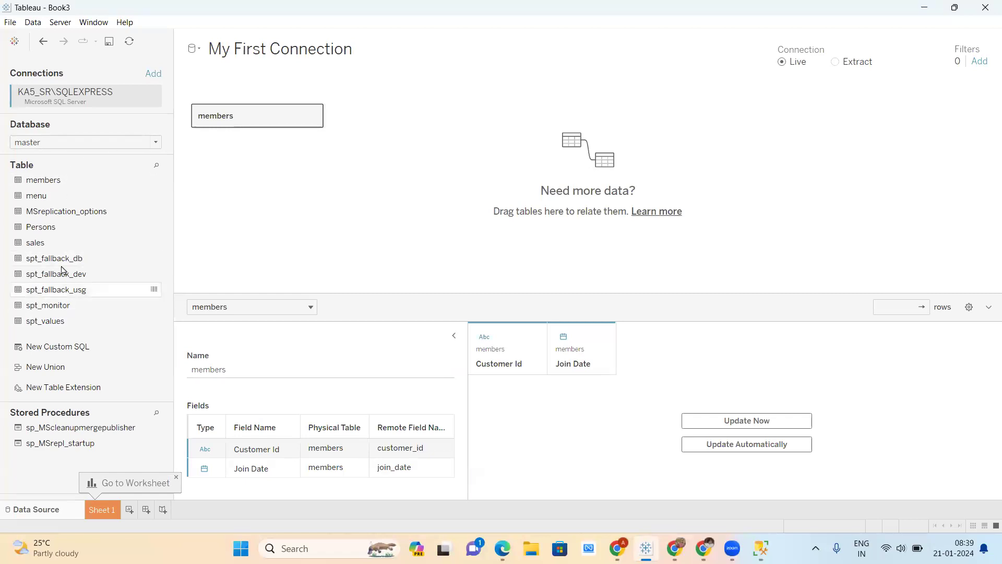
drag(286, 116, 90, 180)
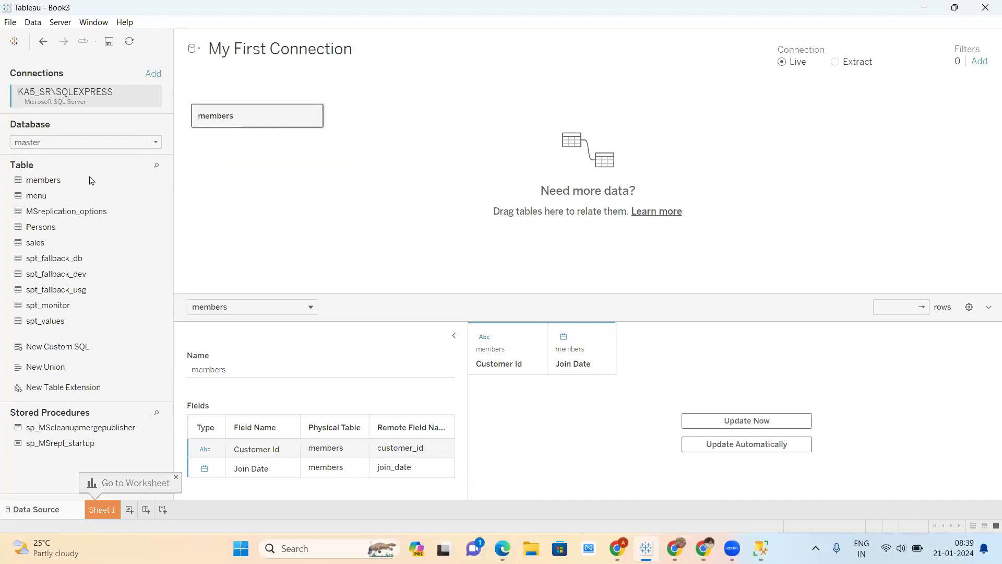
click(47, 243)
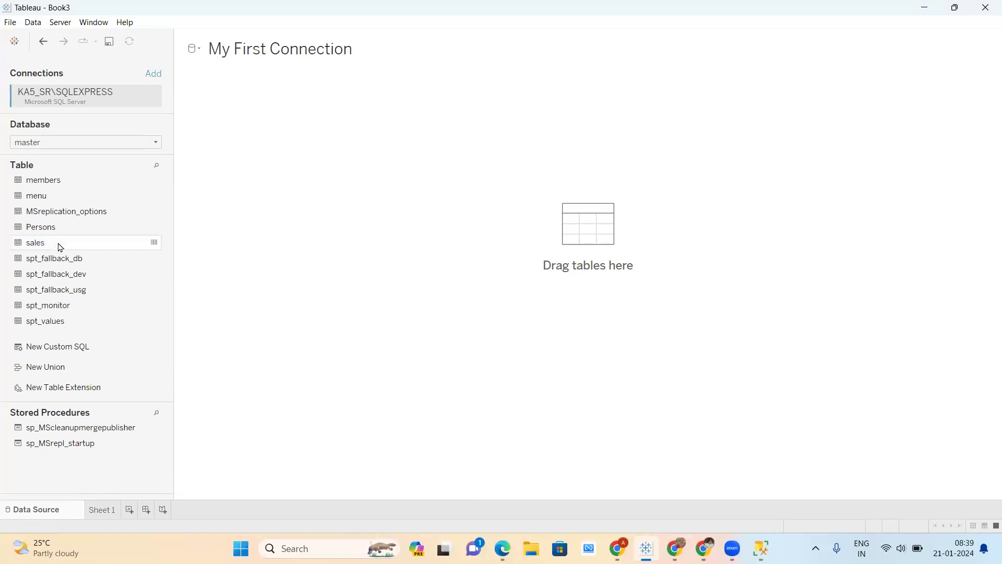
click(60, 247)
double_click(60, 247)
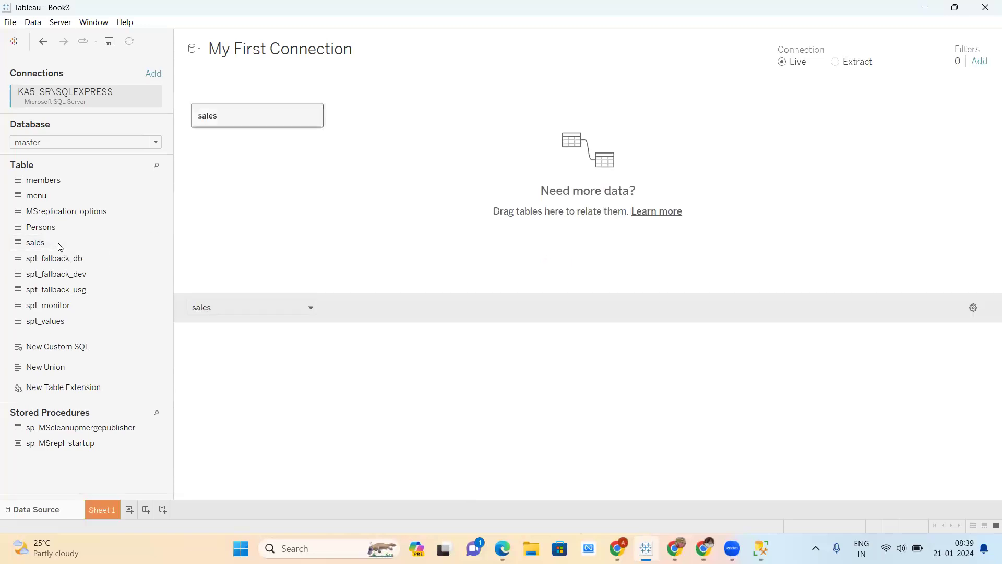
drag(246, 123, 294, 92)
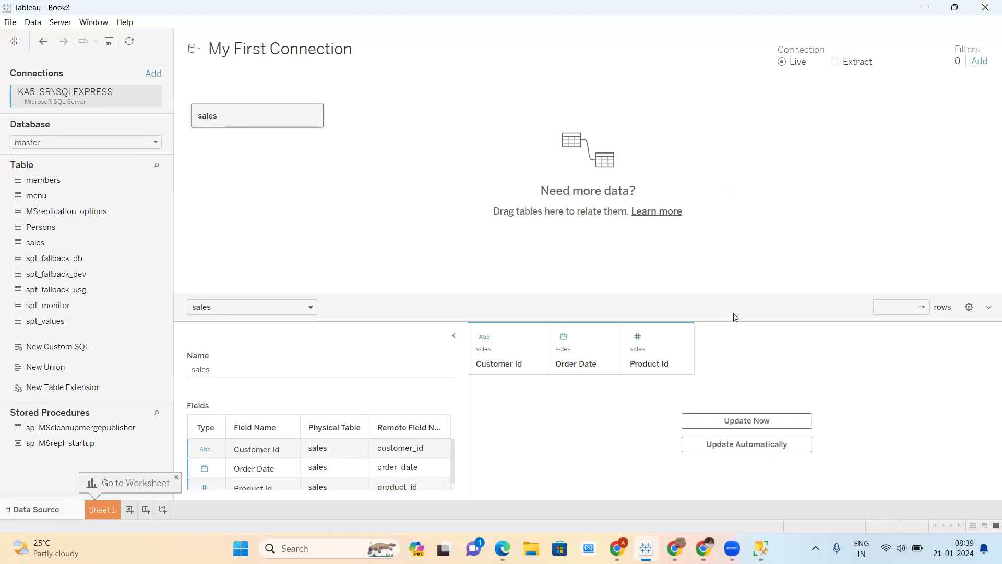
Load the data preview of the sales table and look through its rows.
click(724, 421)
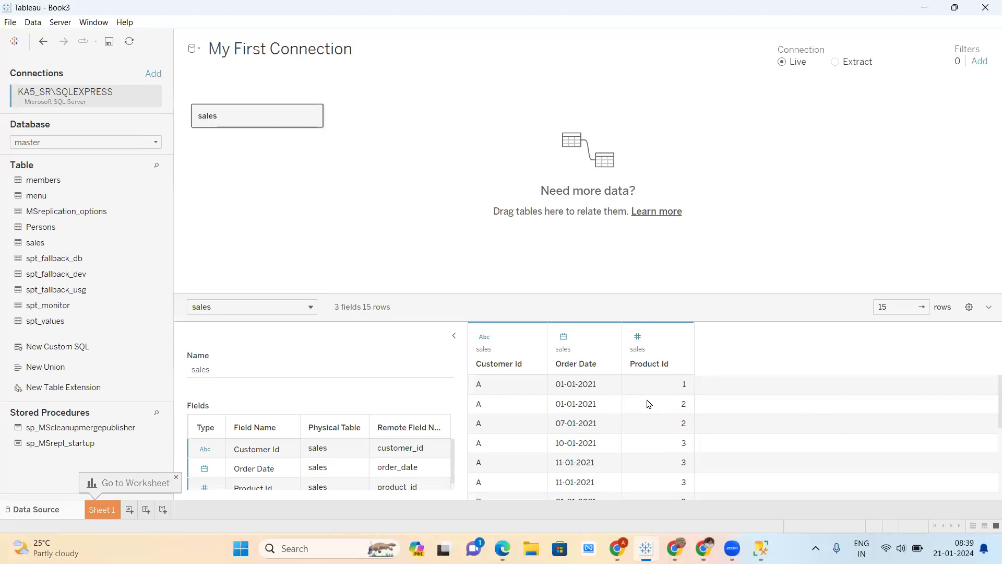
scroll(613, 415, down, 3)
scroll(613, 415, down, 2)
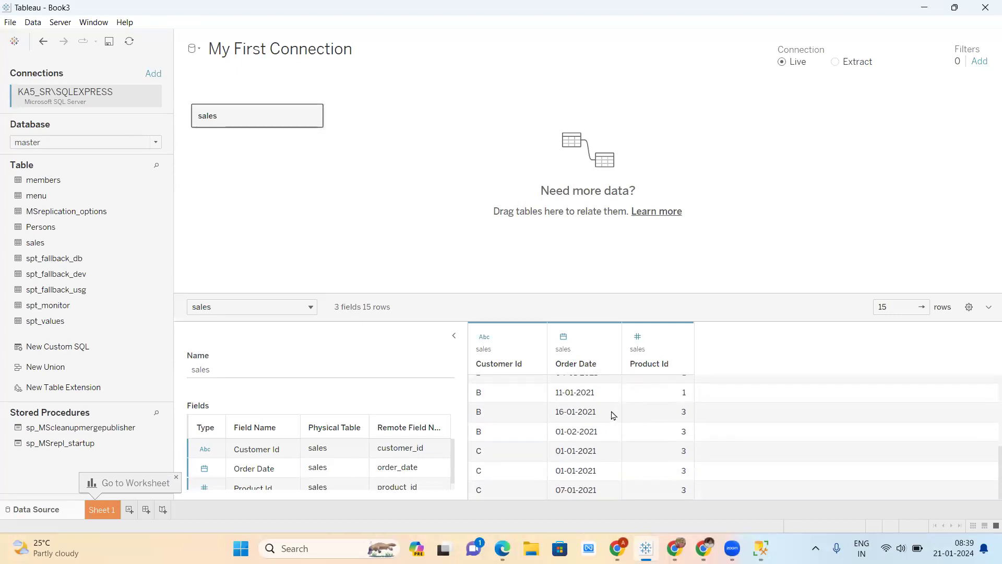
scroll(614, 415, up, 5)
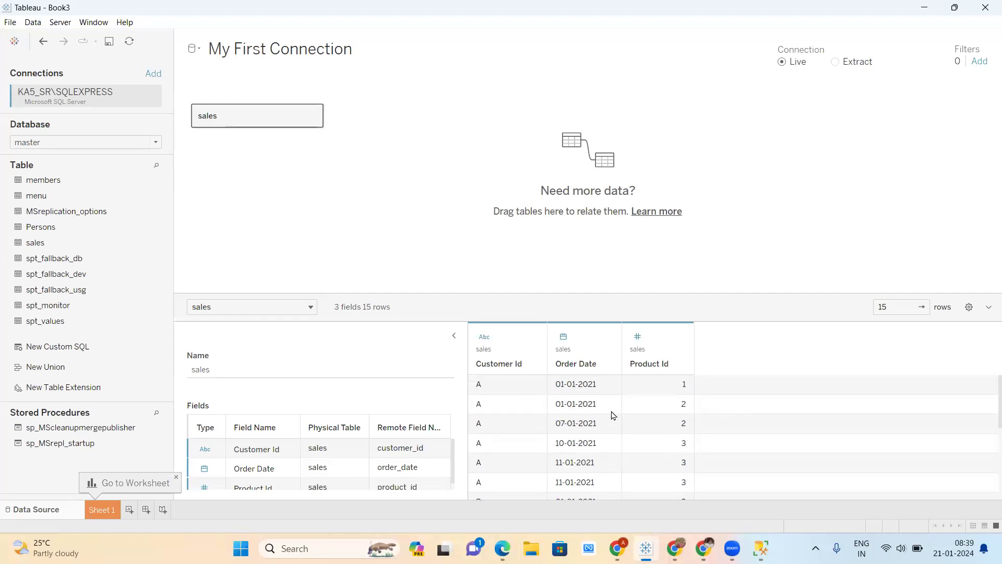
scroll(613, 415, down, 3)
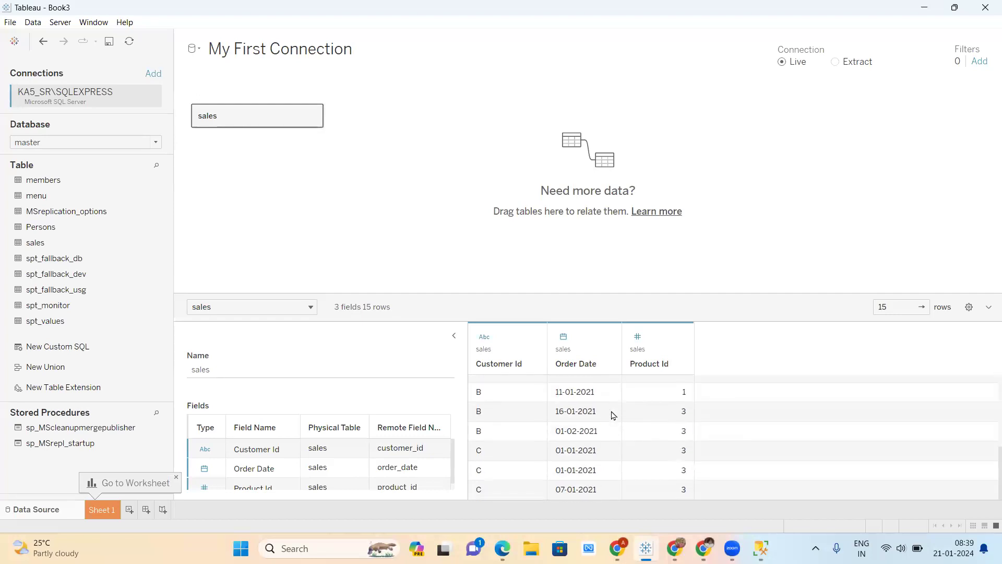
scroll(613, 415, up, 3)
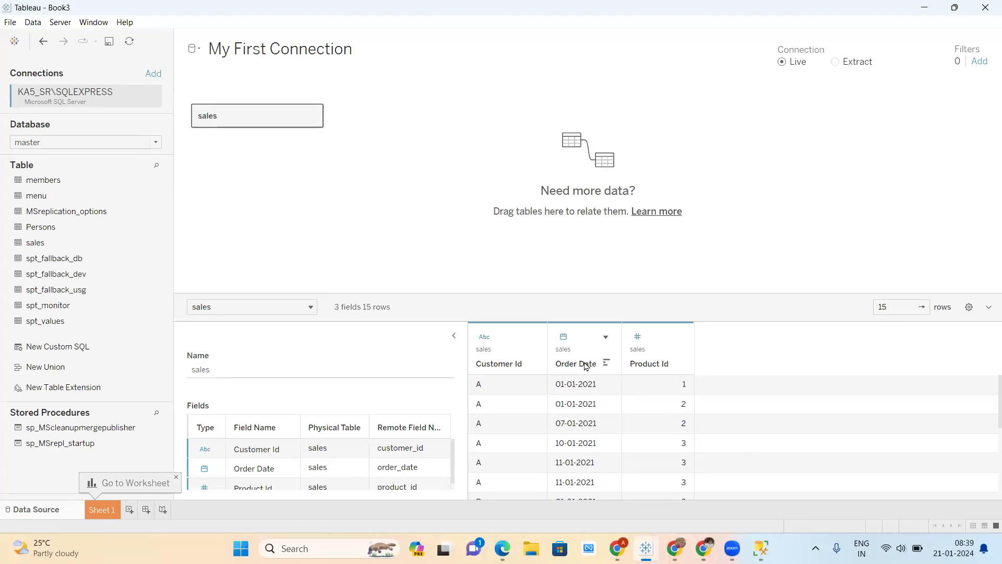
Set the number of preview rows for the sales table to 150.
click(907, 307)
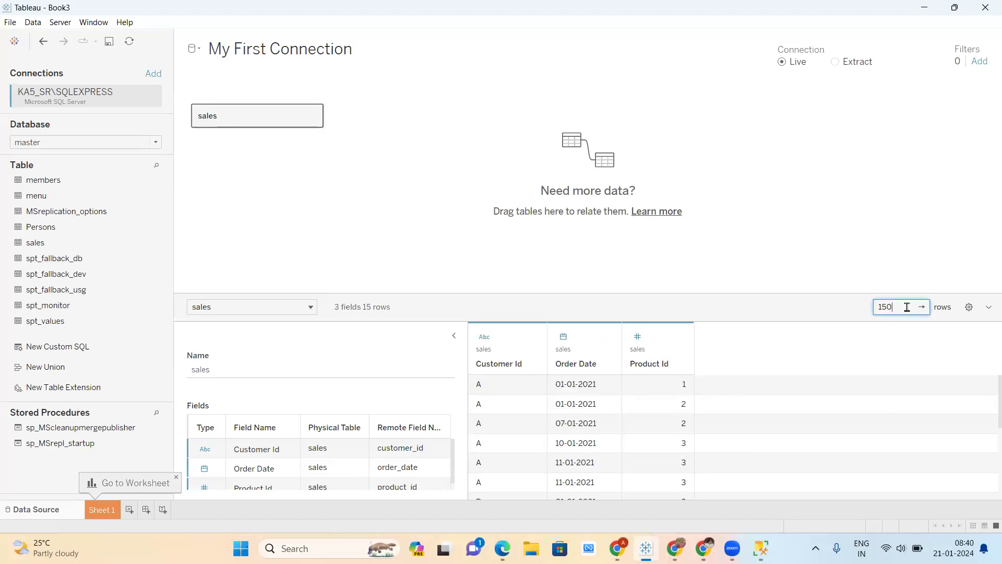
text(0)
key(Return)
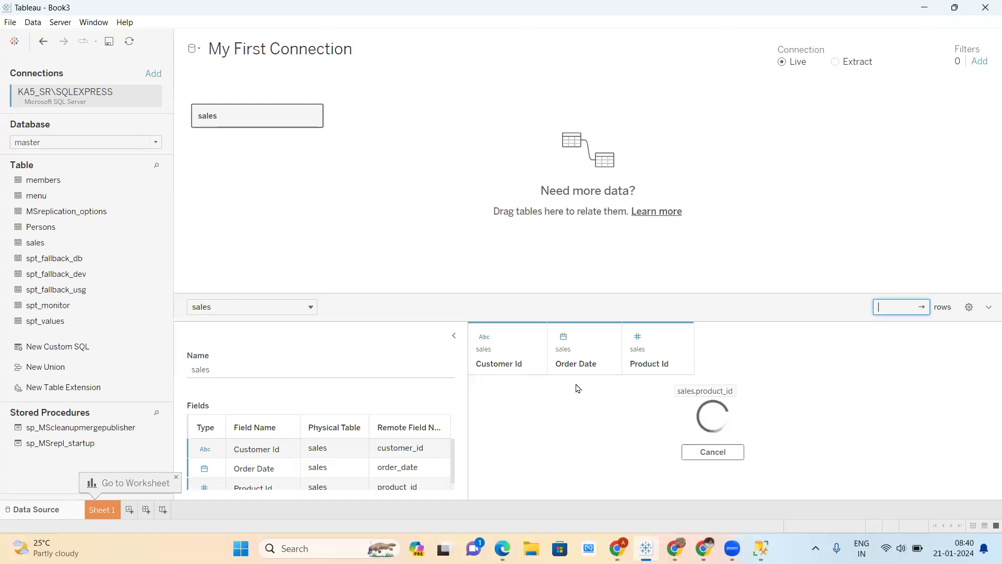
Review the names and data types of the sales table's fields in the metadata grid.
click(455, 431)
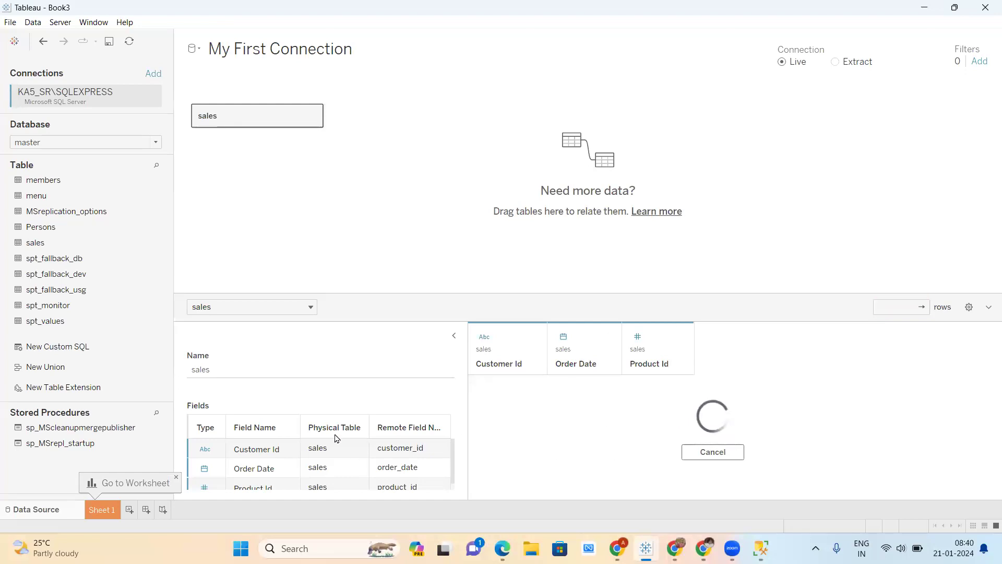
scroll(247, 466, down, 1)
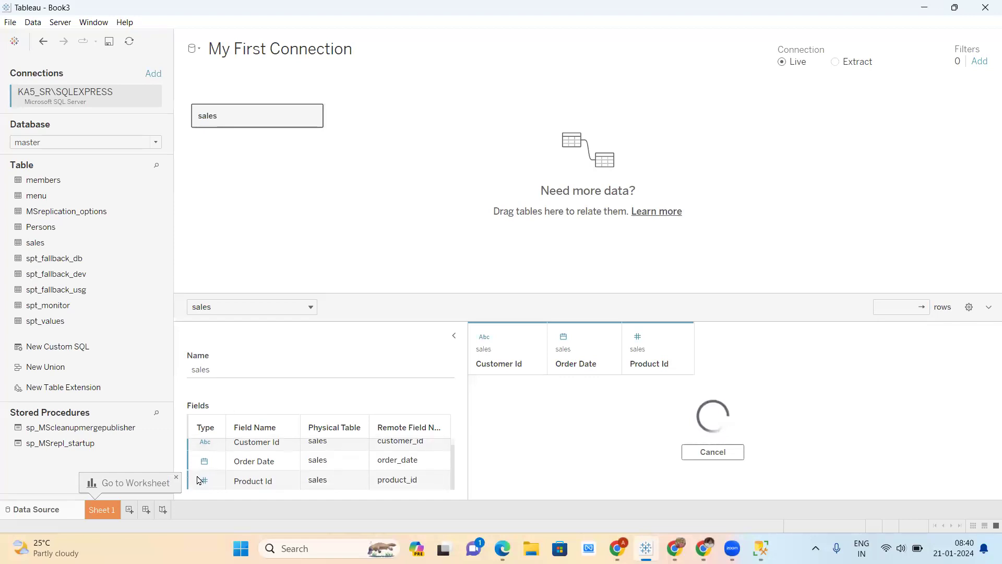
scroll(205, 469, up, 1)
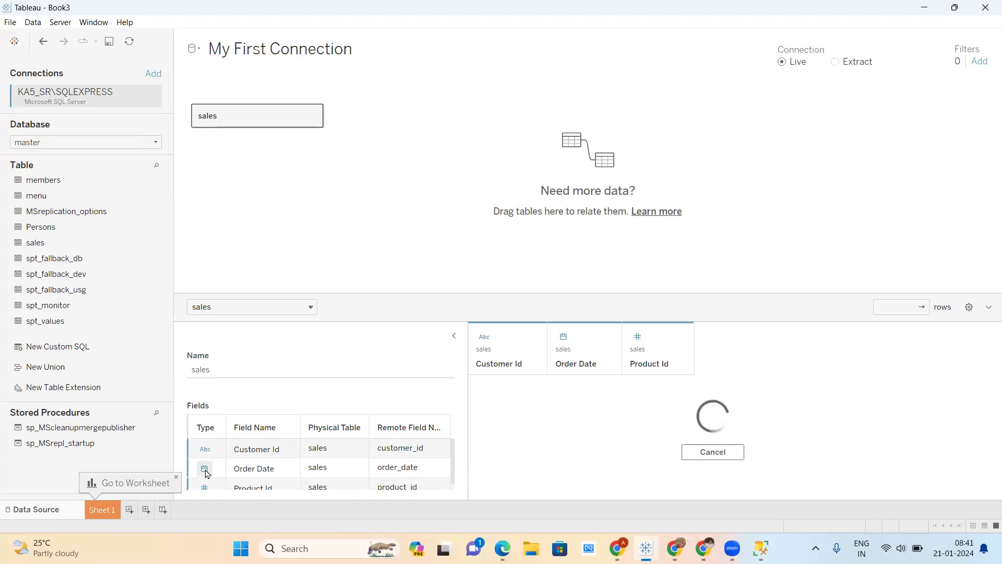
scroll(219, 486, down, 1)
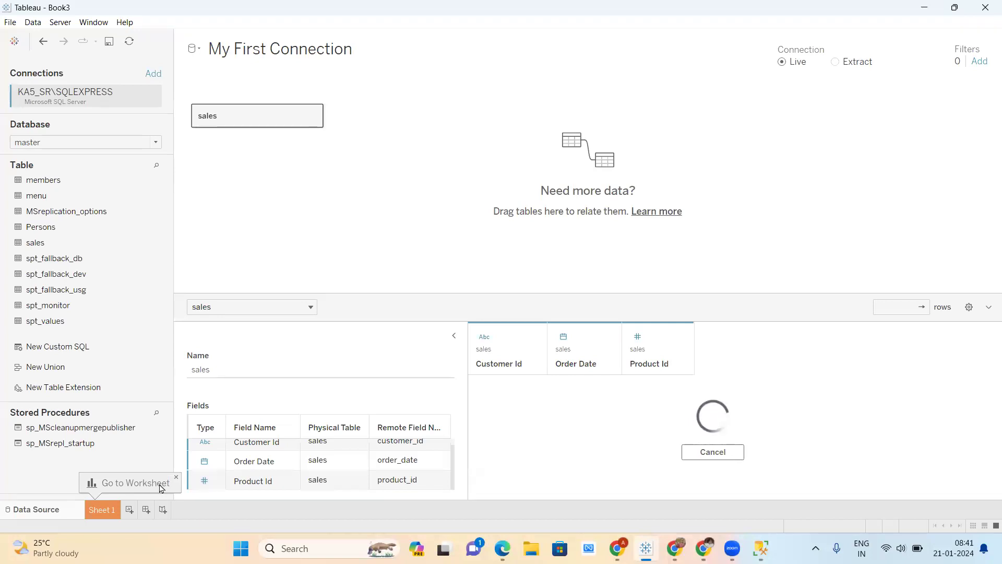
Open Sheet 1 and place the year of Order Date and Customer Id on Rows.
click(96, 517)
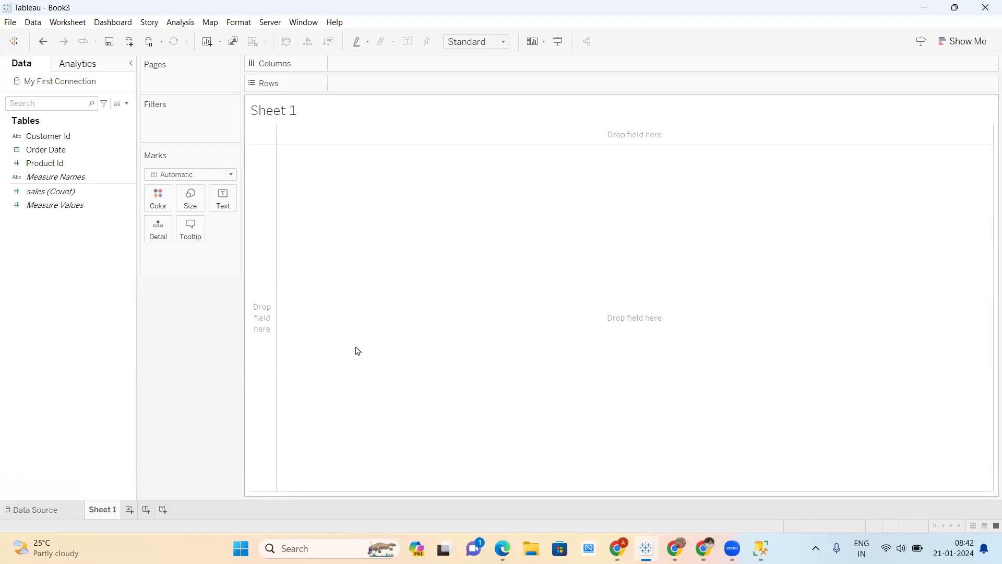
drag(78, 137, 43, 191)
drag(46, 150, 358, 83)
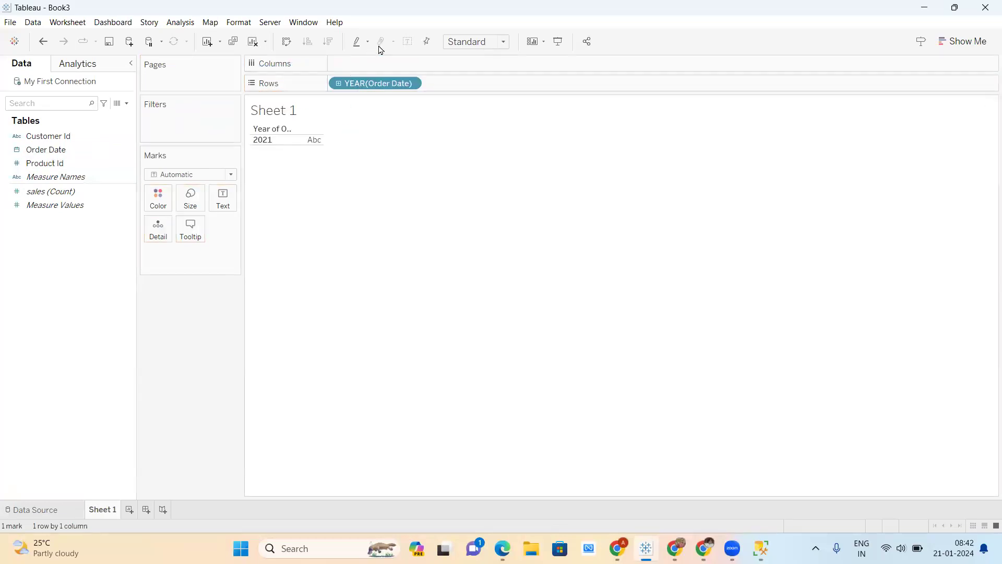
drag(47, 136, 504, 86)
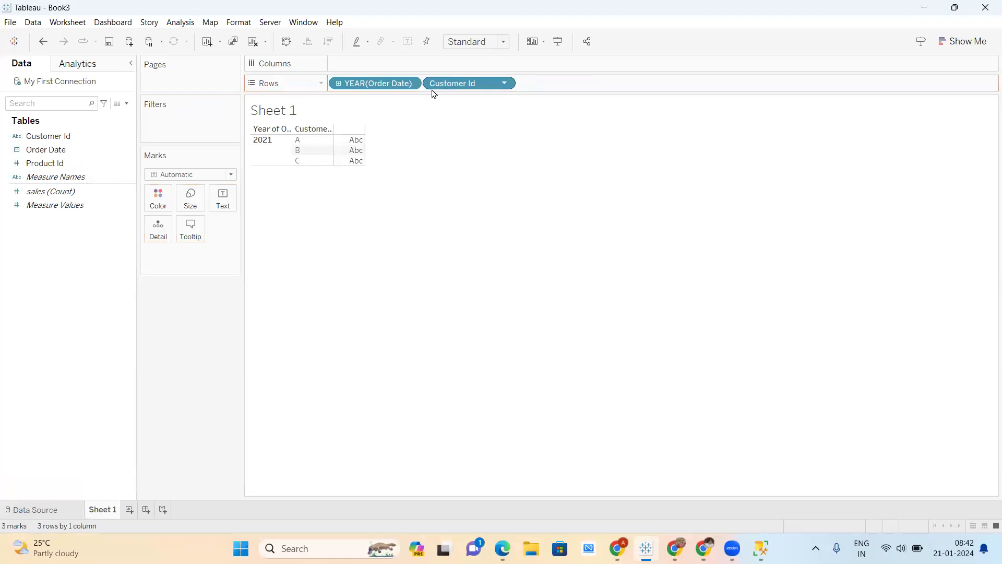
click(338, 84)
click(338, 84)
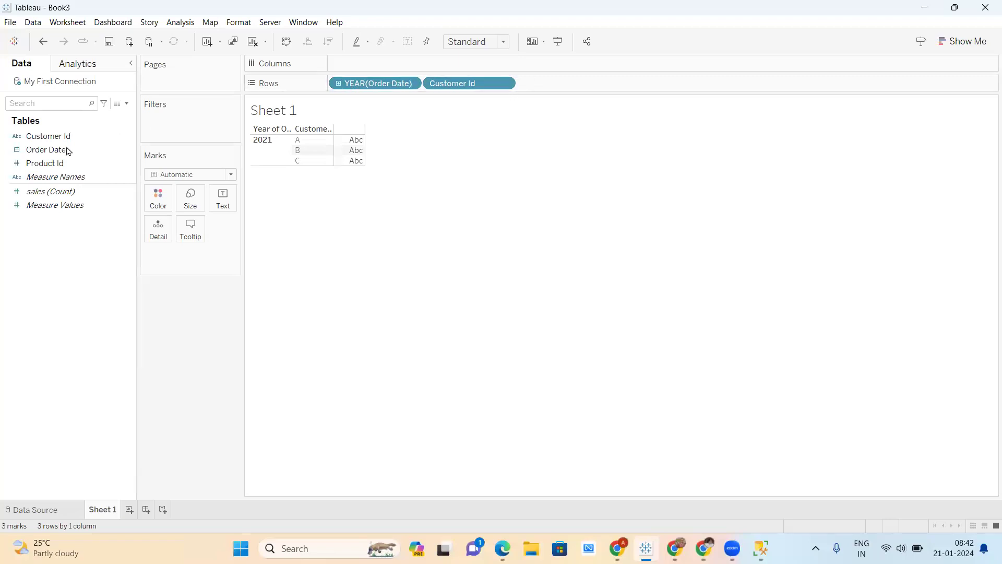
Add Product Id to Rows after Customer Id and show sales (Count) as the table's values.
drag(40, 163, 568, 90)
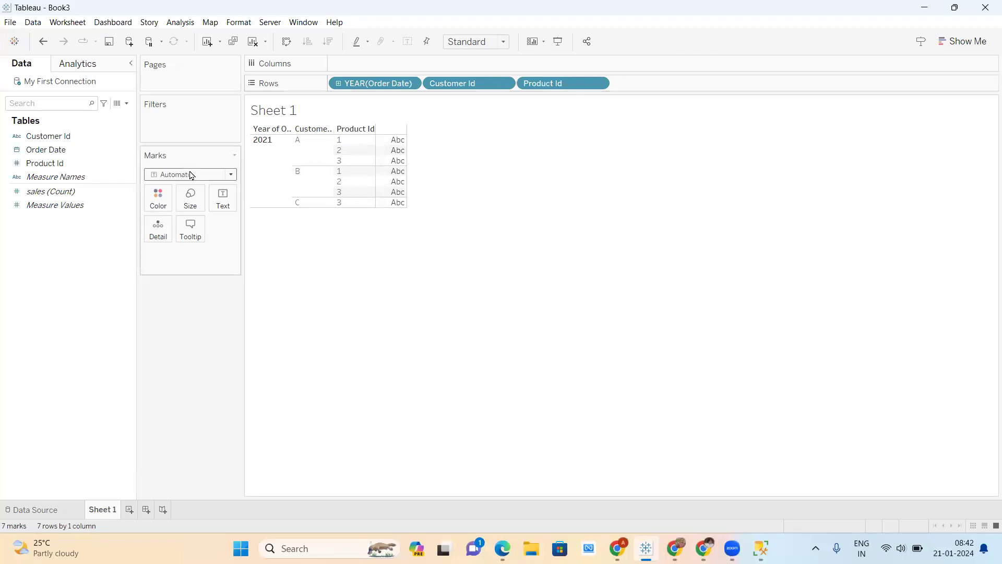
drag(80, 192, 399, 162)
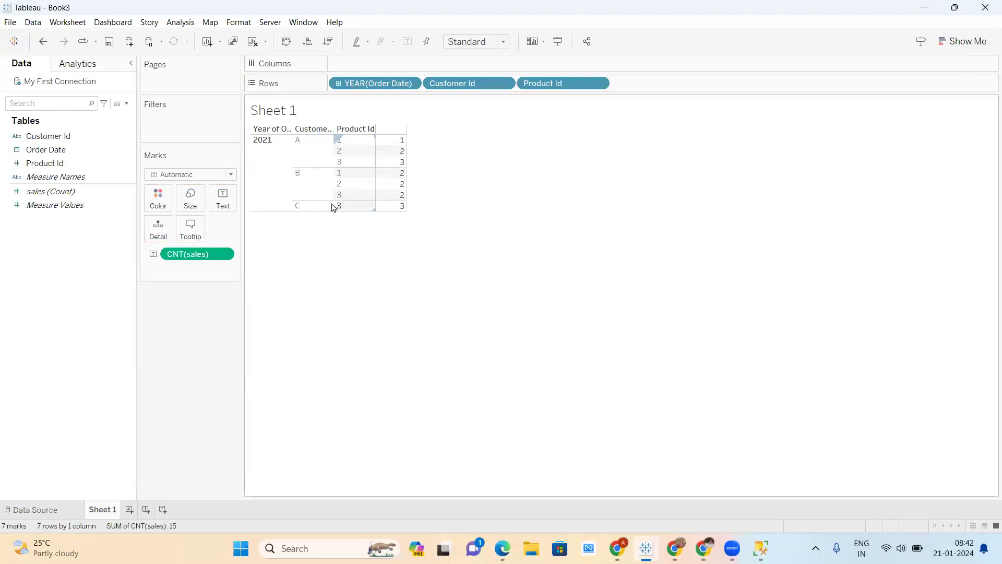
Remove YEAR(Order Date) from the view and move Customer Id from Rows to Columns.
drag(383, 89, 29, 240)
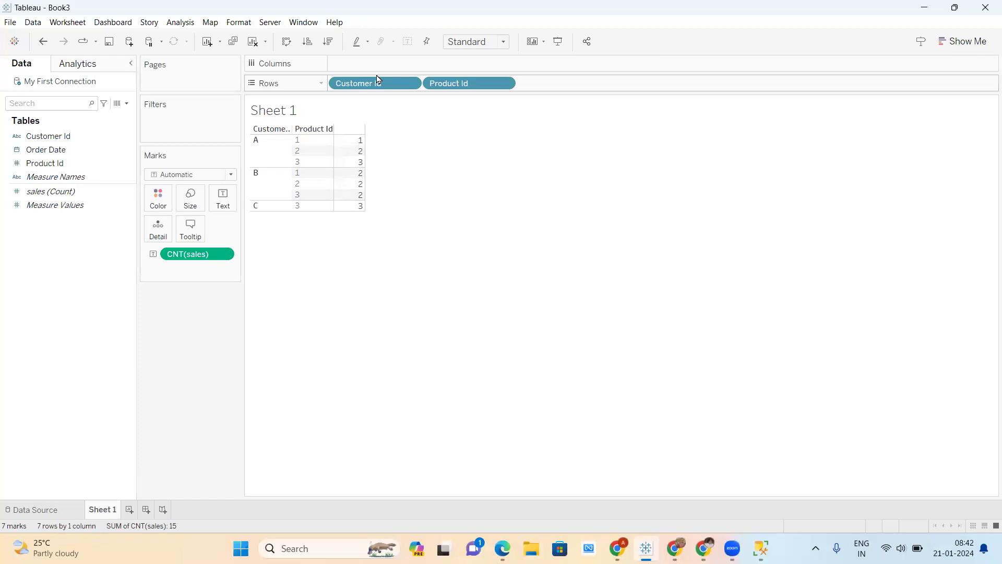
drag(379, 79, 378, 71)
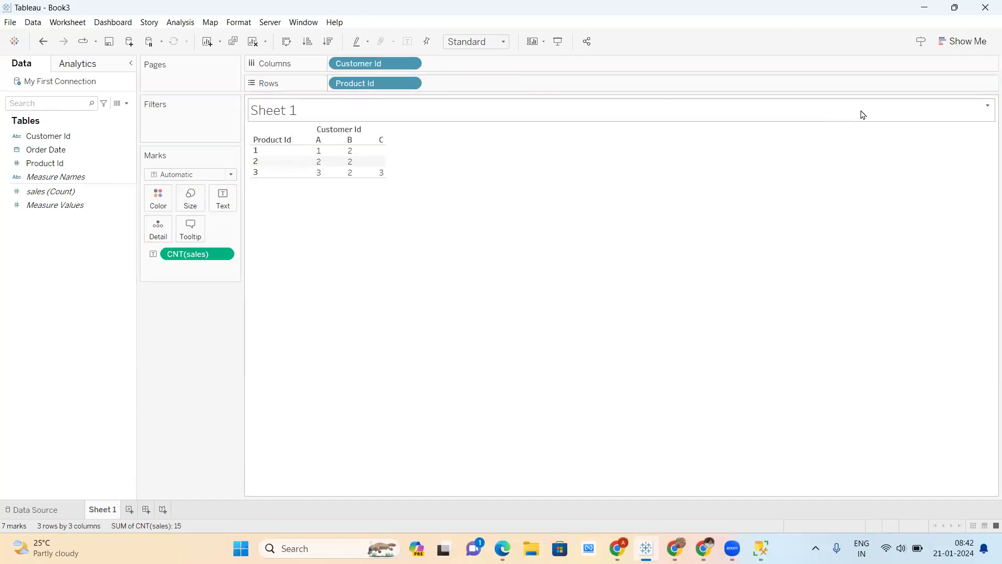
Turn the view into a horizontal bar chart with Show Me and show mark labels on the bars.
click(978, 46)
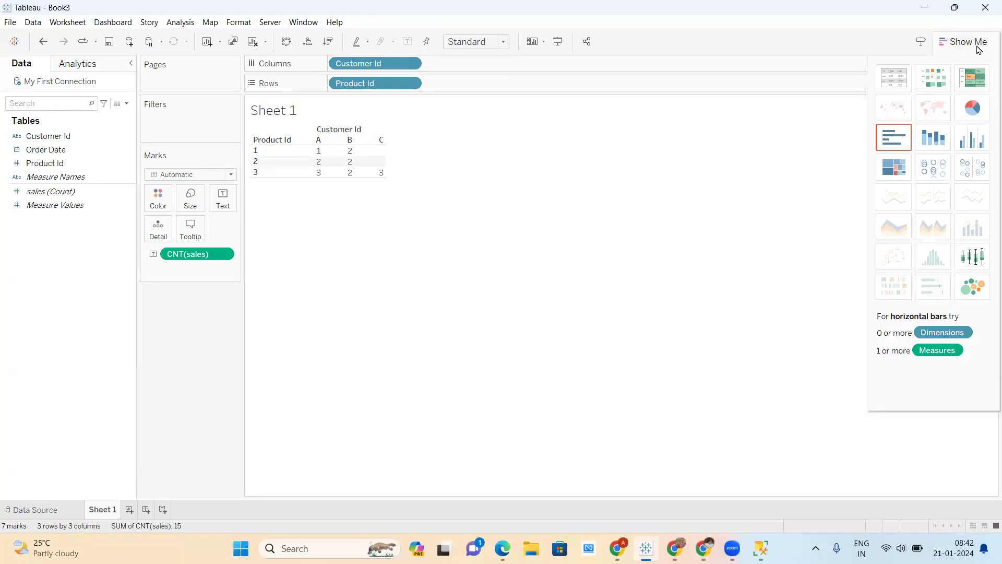
click(896, 148)
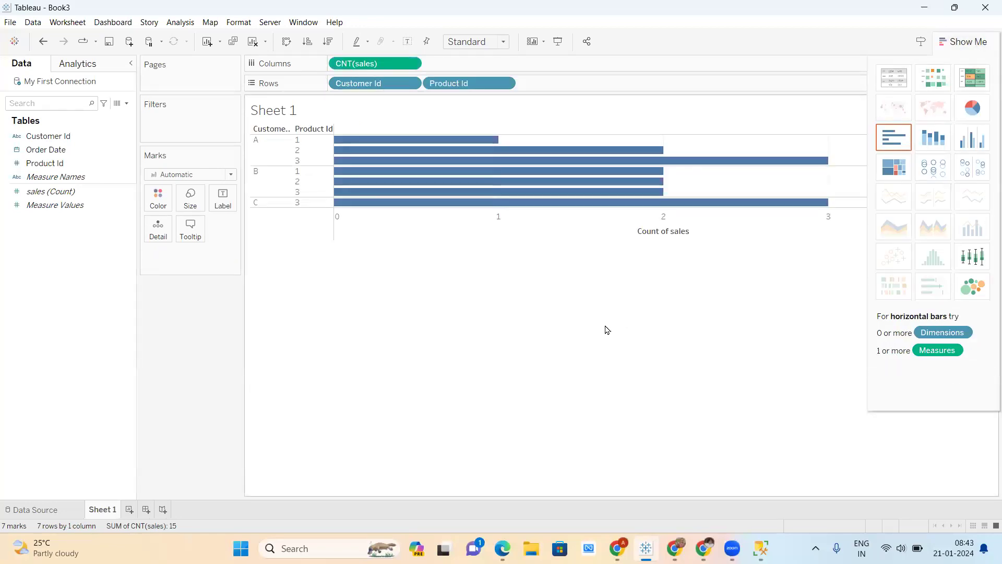
click(981, 42)
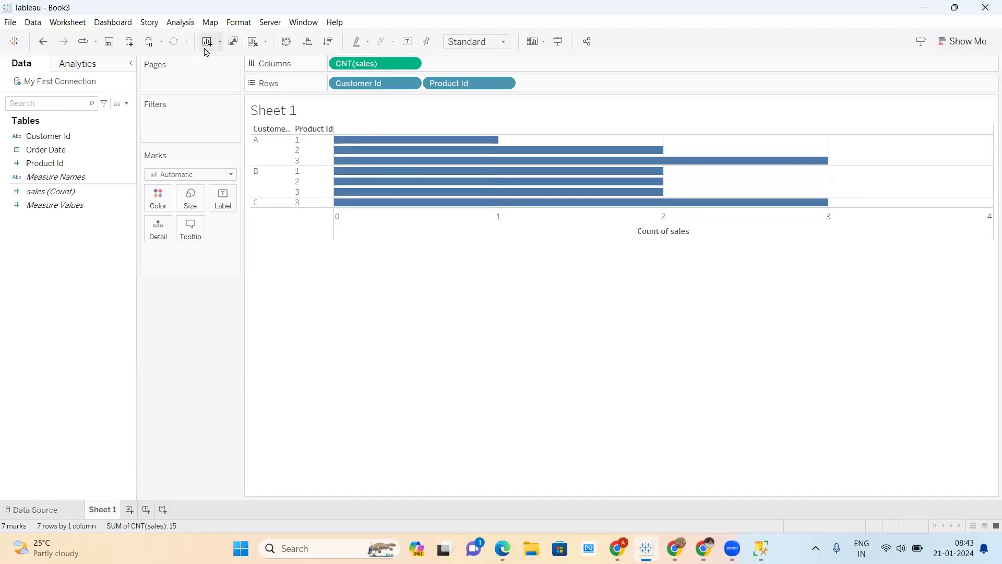
click(409, 45)
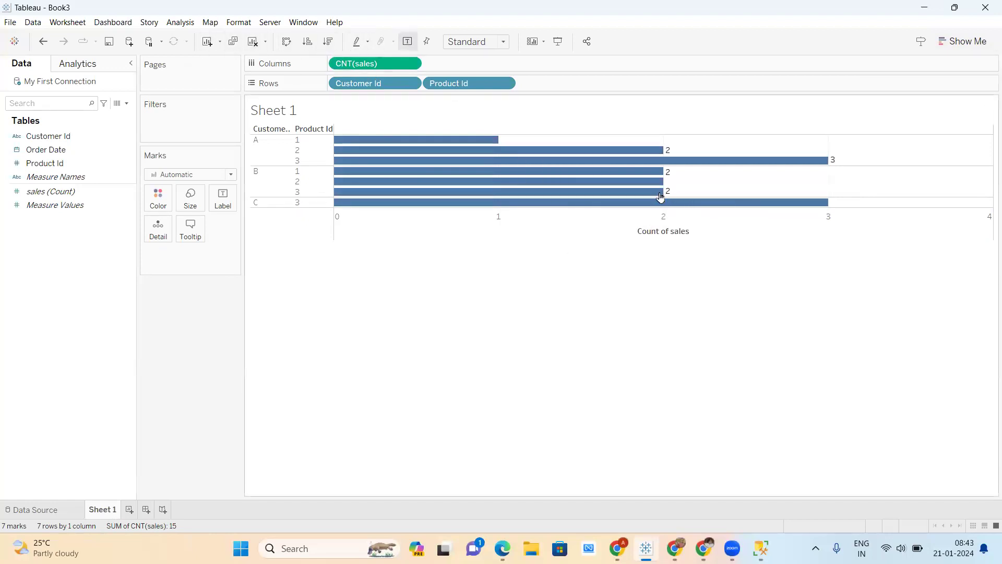
mouse_move(803, 208)
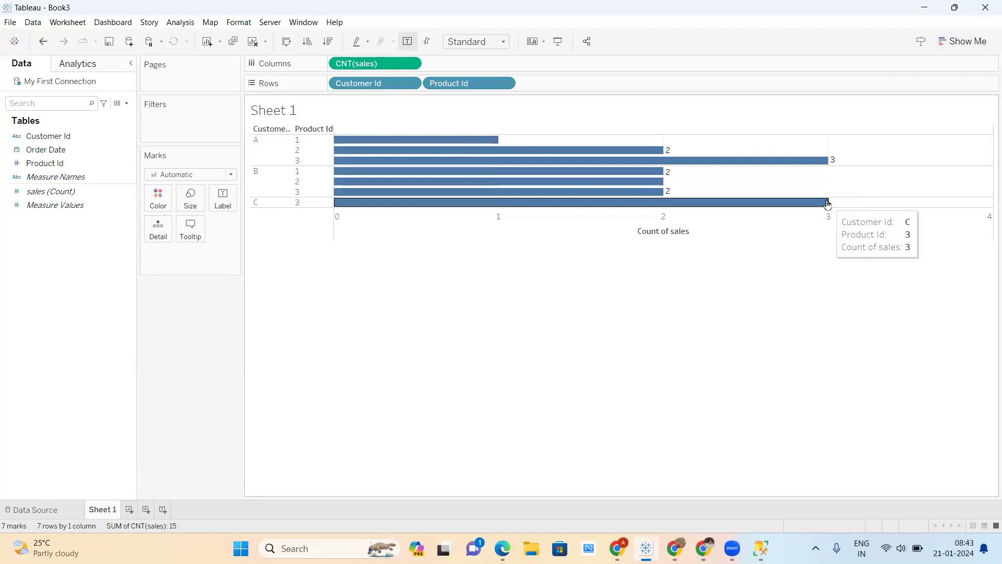
mouse_move(426, 165)
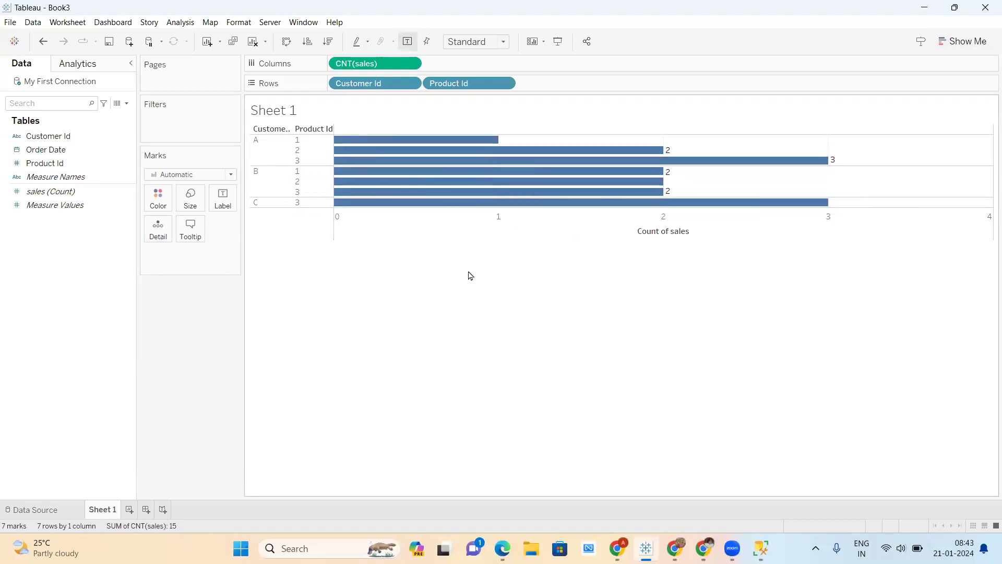
Add a new worksheet, Sheet 2, and delete it again.
click(129, 509)
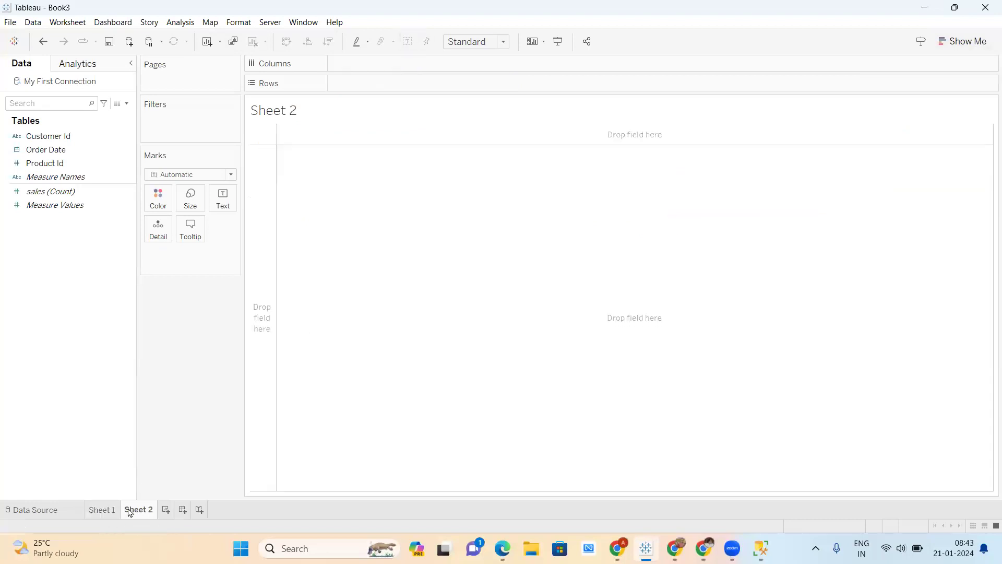
right_click(145, 510)
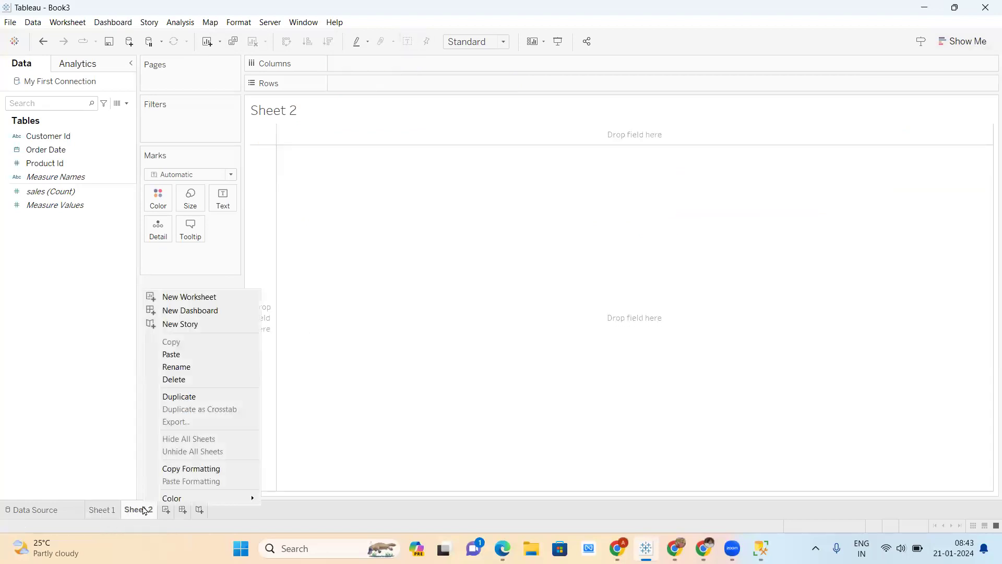
click(179, 381)
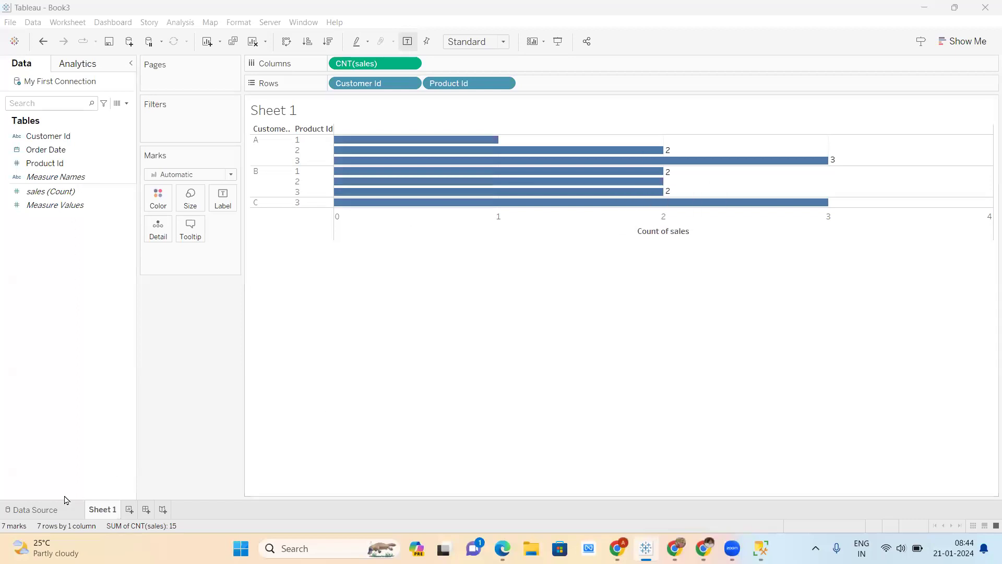
Open the Data Source page and look over the options for creating a worksheet, dashboard and story.
click(45, 508)
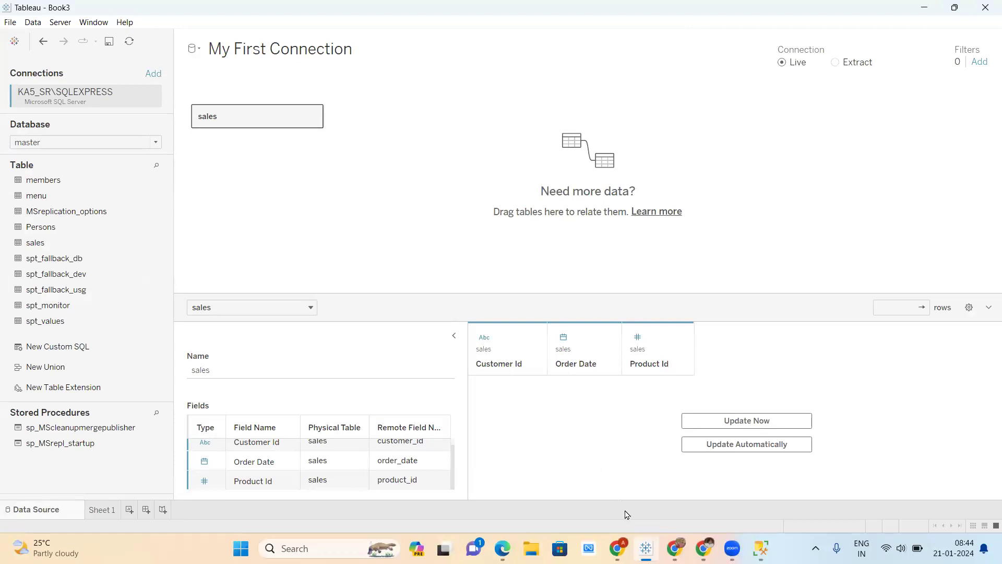
key(alt+Tab)
scroll(573, 340, up, 2)
scroll(573, 339, down, 7)
scroll(572, 342, down, 3)
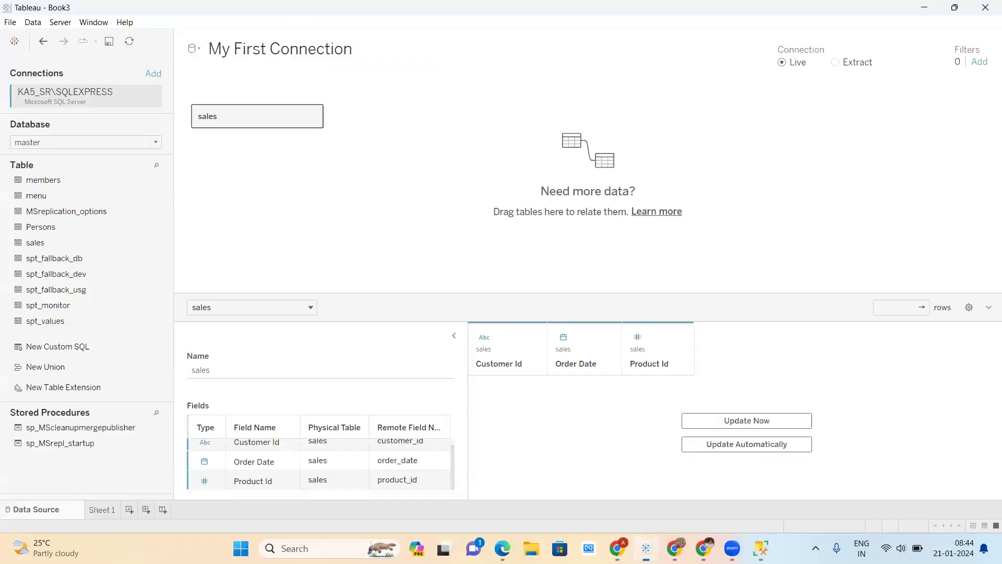
click(650, 546)
mouse_move(112, 517)
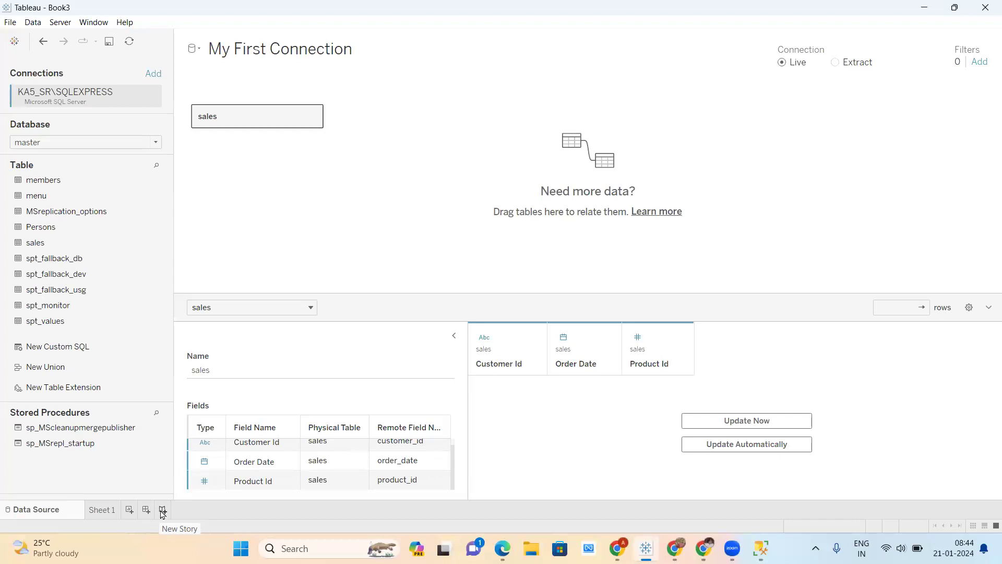
Switch to the Excalidraw canvas in Chrome and draw a large rectangle in its middle.
click(617, 548)
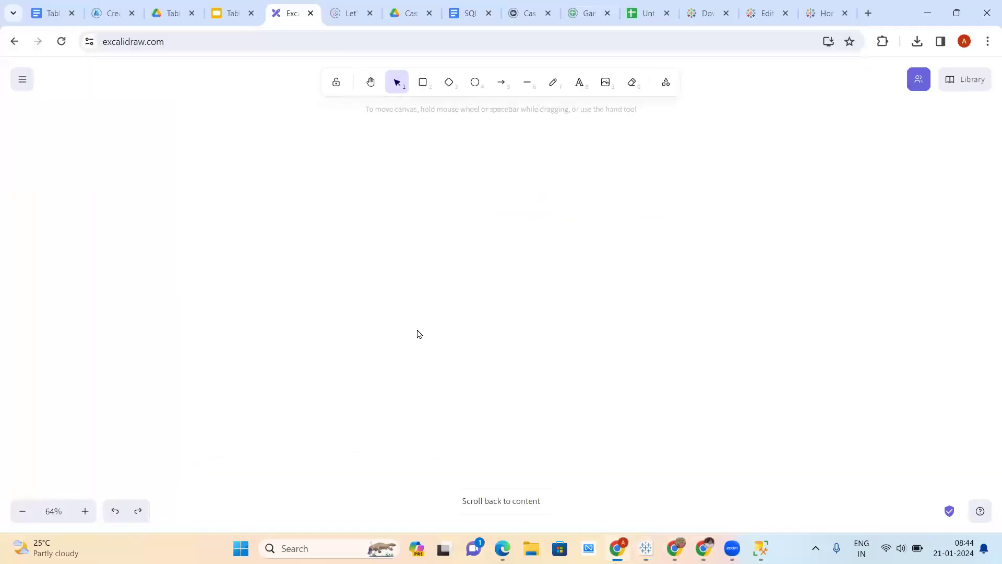
click(423, 84)
drag(348, 182, 759, 432)
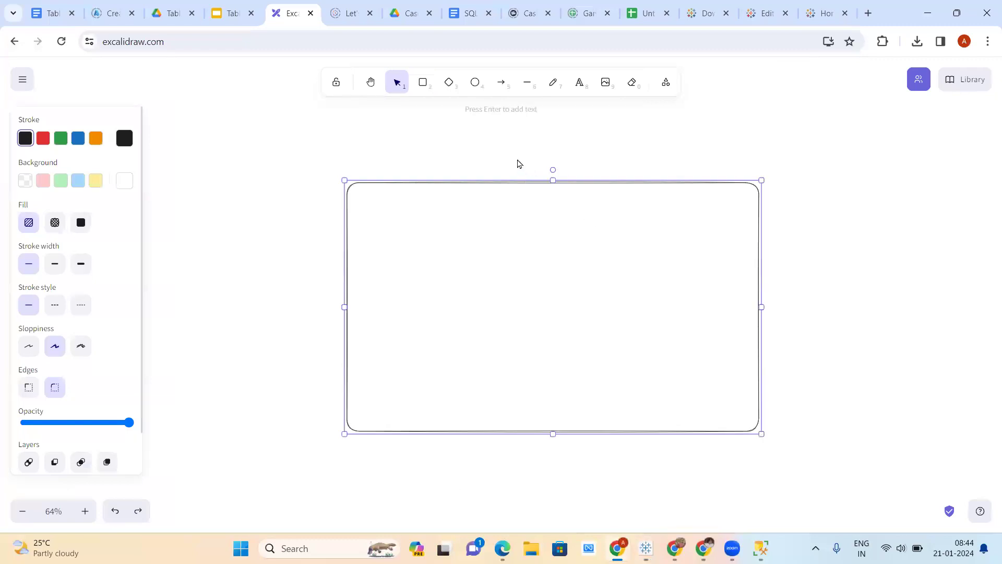
Add the title "TABLEAU DESKTOP" centred just above the large rectangle, spelled correctly.
double_click(518, 160)
text(TABKEAU)
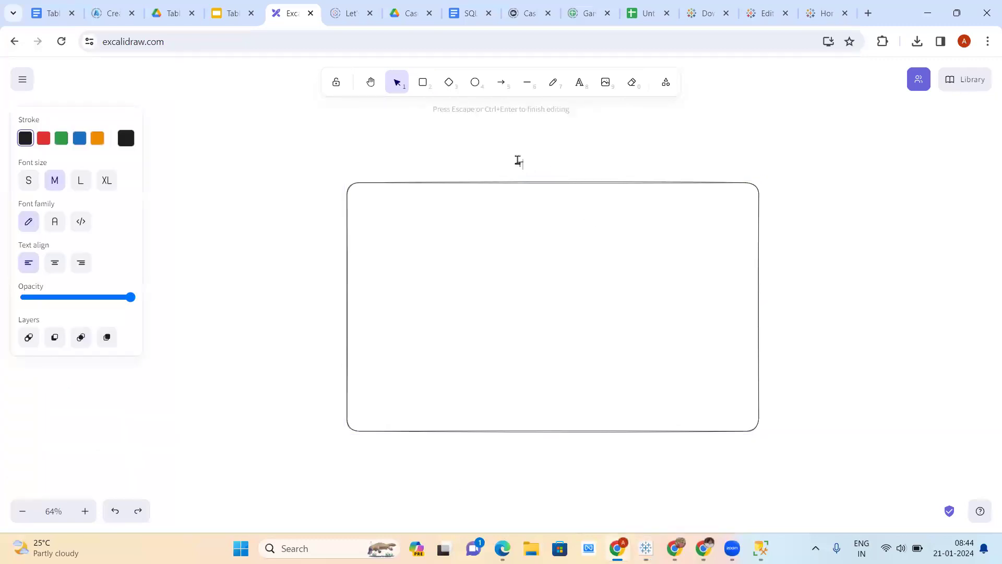
text( DESKTOP)
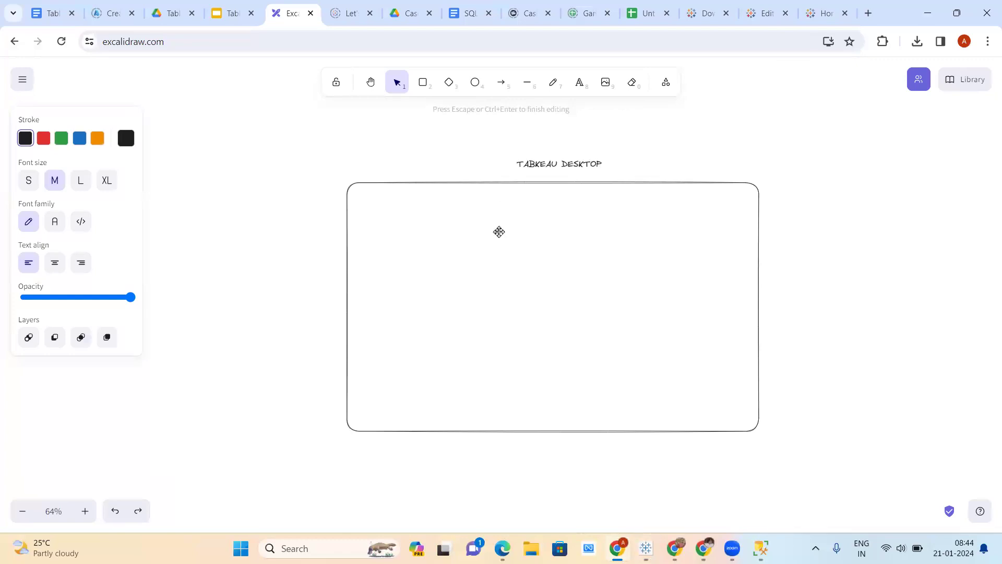
click(494, 238)
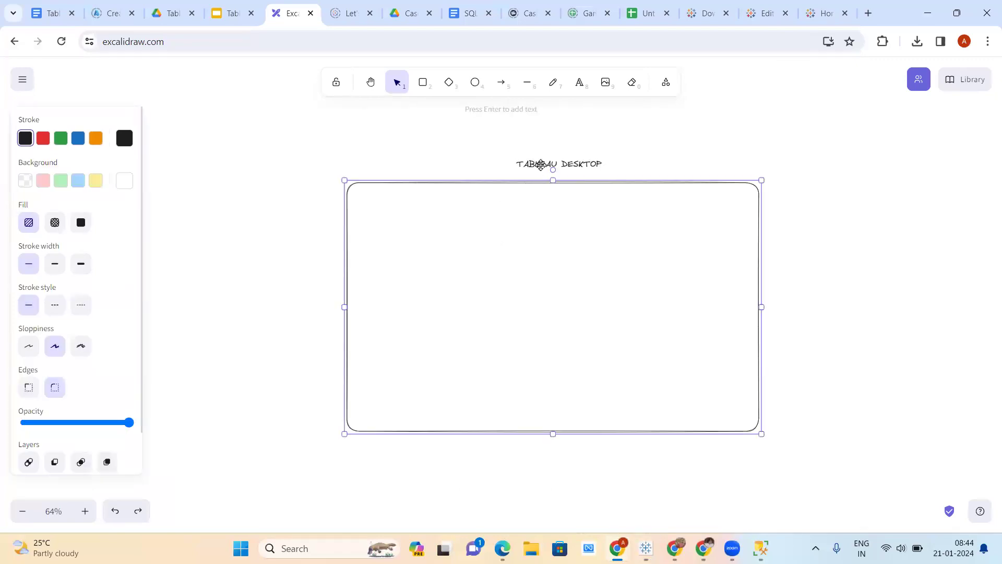
click(541, 165)
double_click(541, 165)
click(541, 165)
key(BackSpace)
text(L)
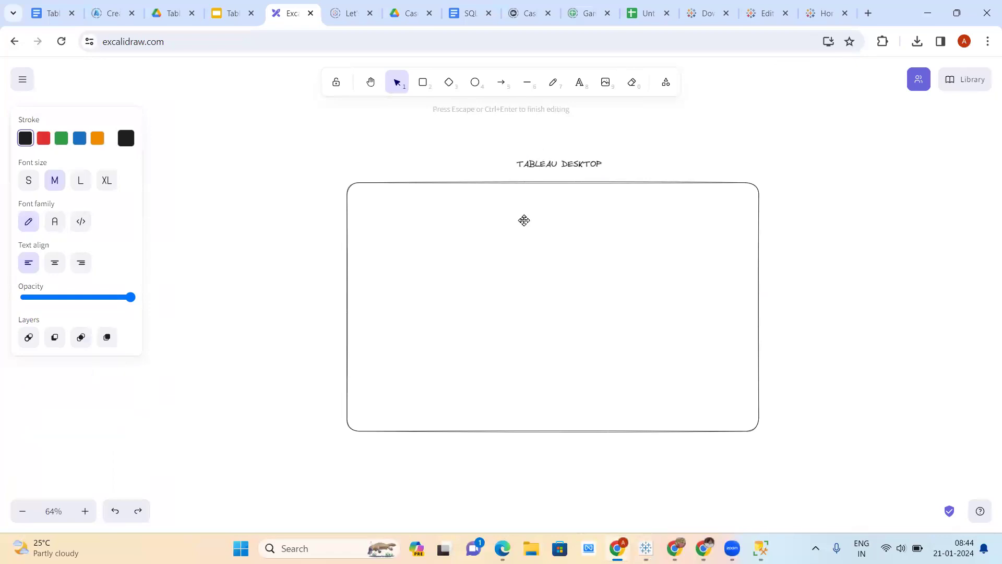
click(524, 228)
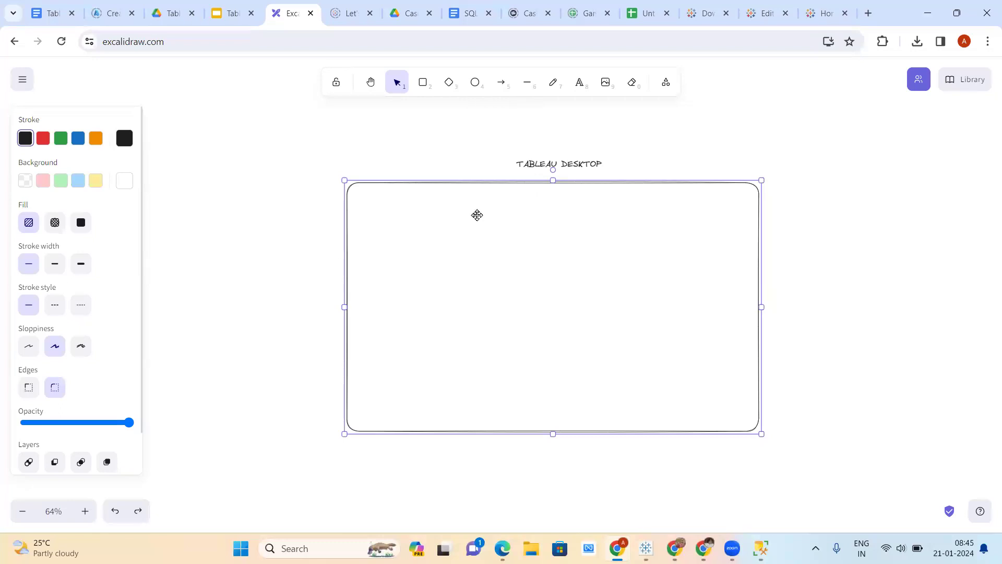
Draw a small square in the upper-left corner inside the large rectangle and label it "WORKSHEET".
click(421, 83)
mouse_move(372, 209)
mouse_down()
mouse_move(484, 275)
mouse_move(447, 287)
mouse_move(456, 293)
mouse_up()
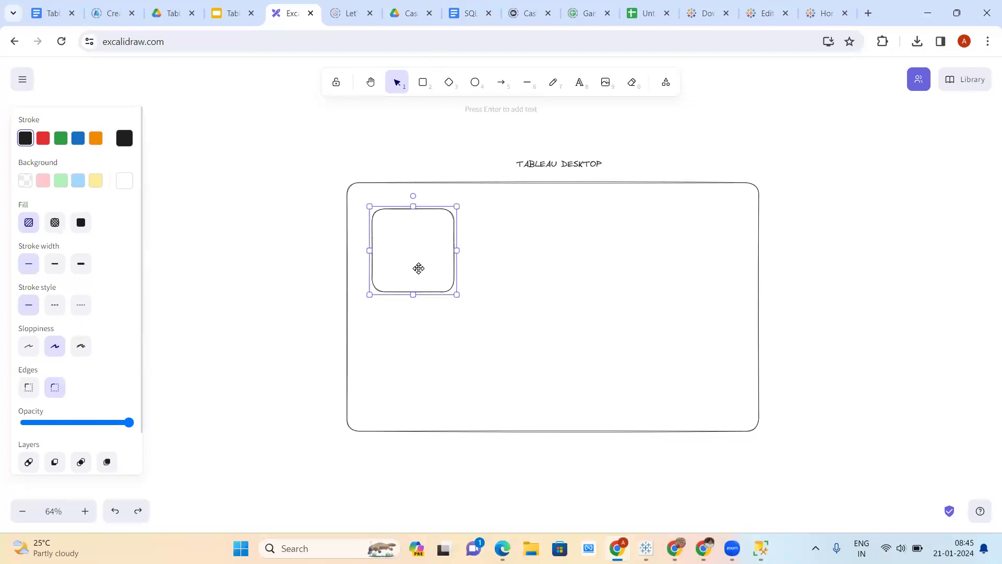
double_click(402, 256)
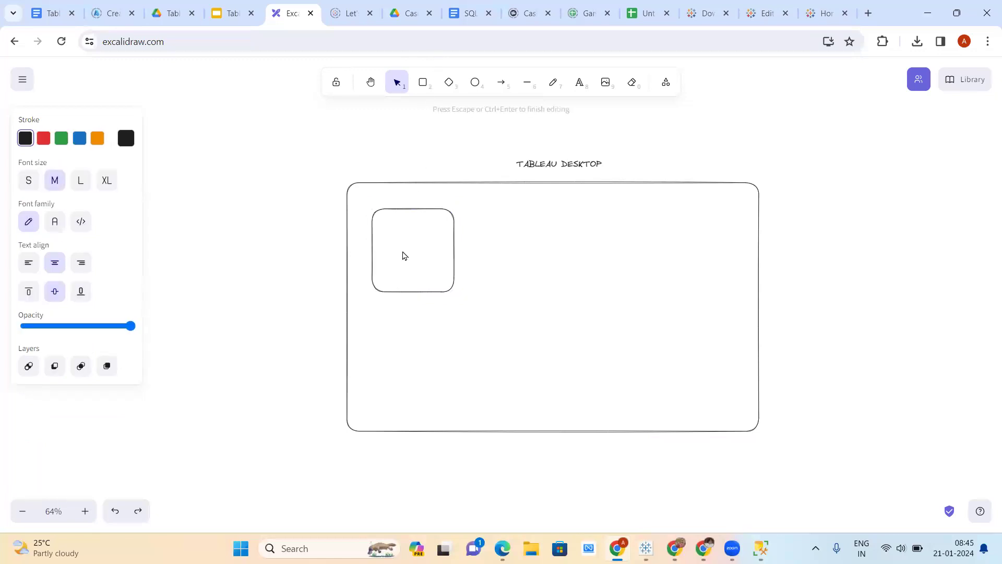
text(WORKSHEET)
click(557, 273)
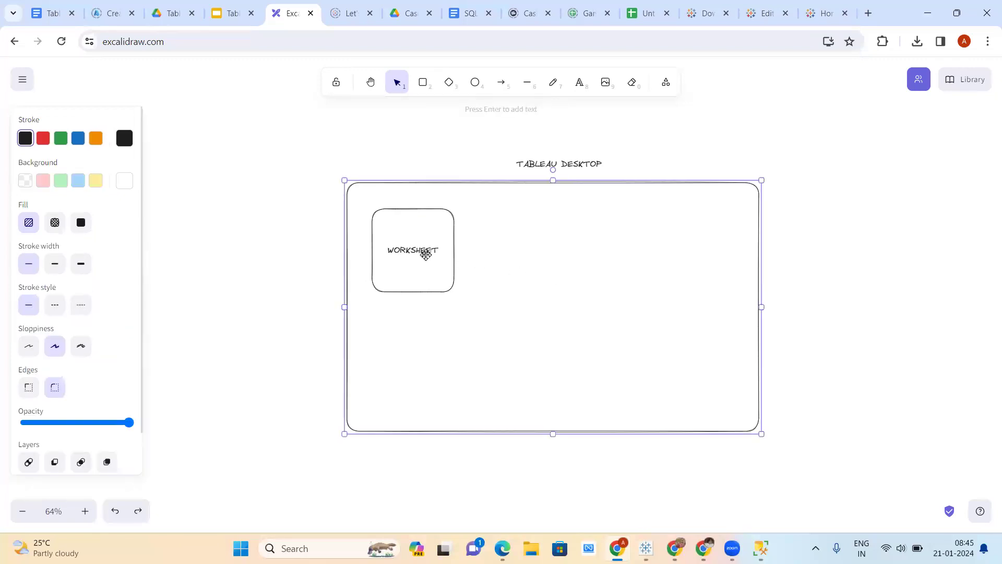
click(424, 85)
drag(504, 211, 612, 303)
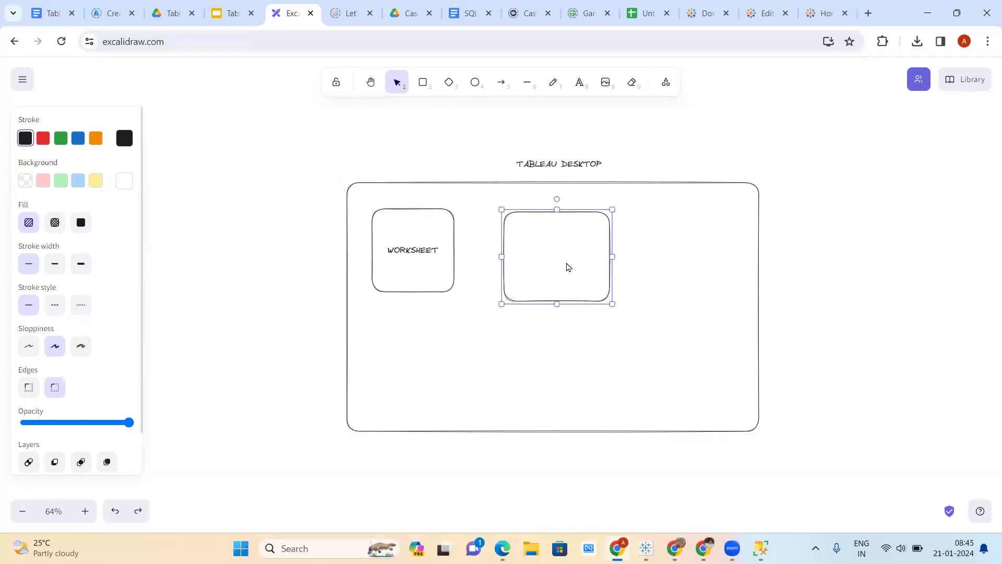
key(Delete)
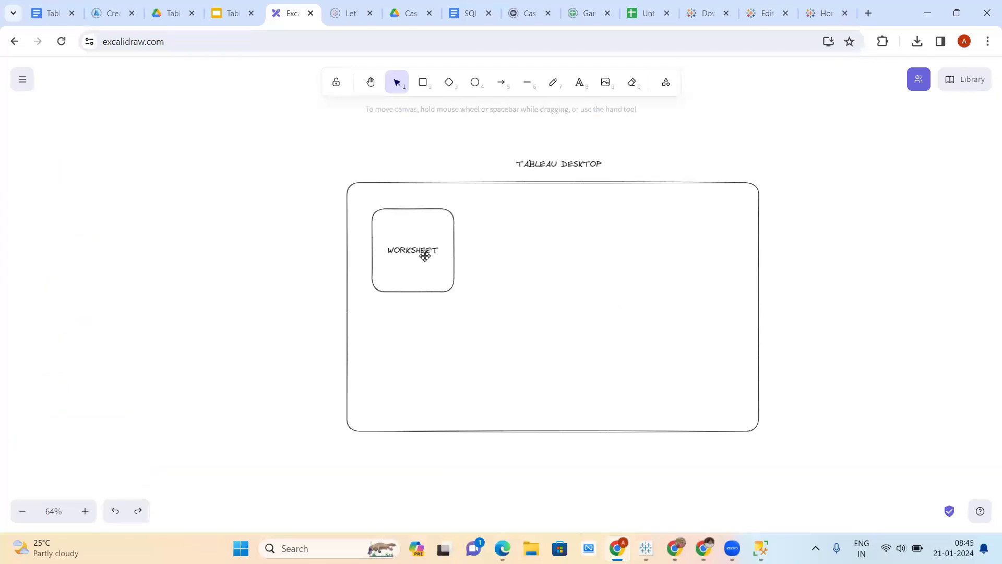
Move the WORKSHEET box out of the large rectangle to the empty canvas at its upper left.
drag(424, 255, 454, 259)
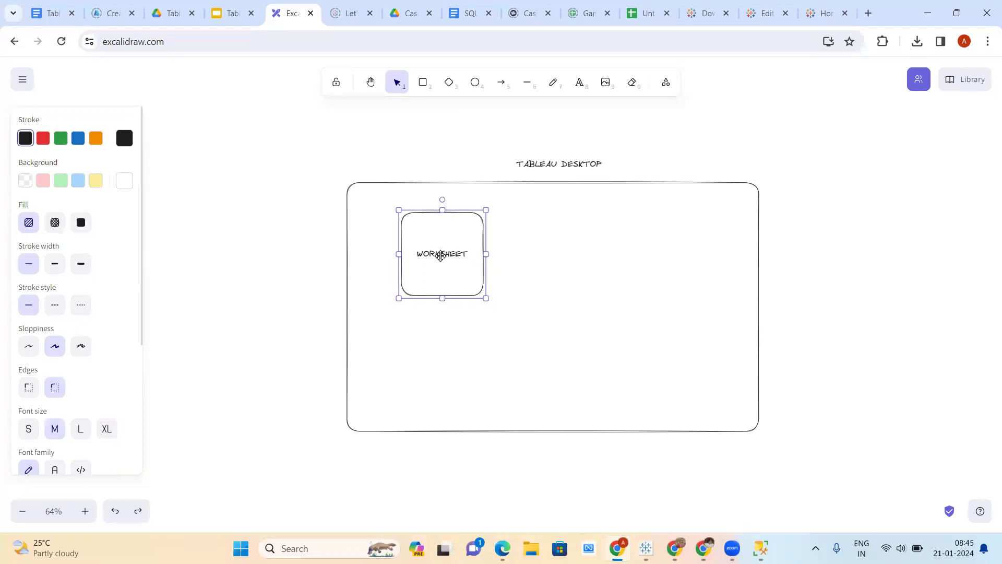
drag(439, 255, 432, 260)
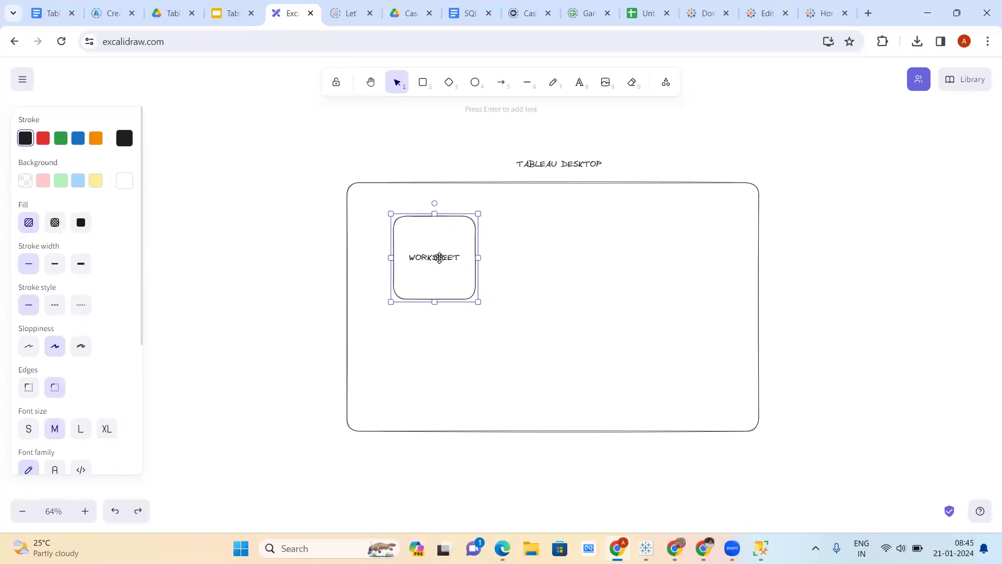
drag(439, 258, 440, 257)
drag(439, 258, 239, 167)
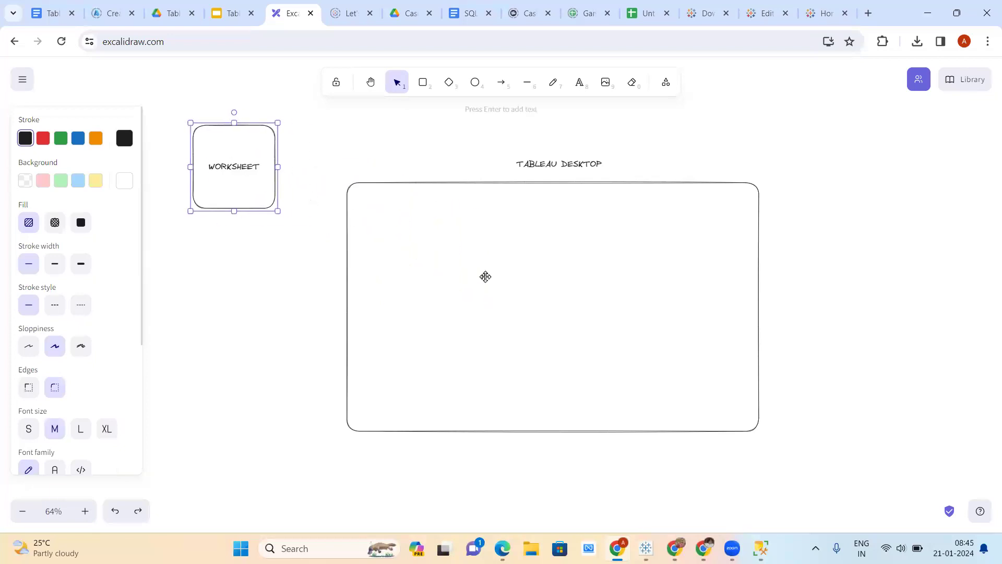
Draw two rectangles nested one inside the other within the TABLEAU DESKTOP rectangle.
click(421, 87)
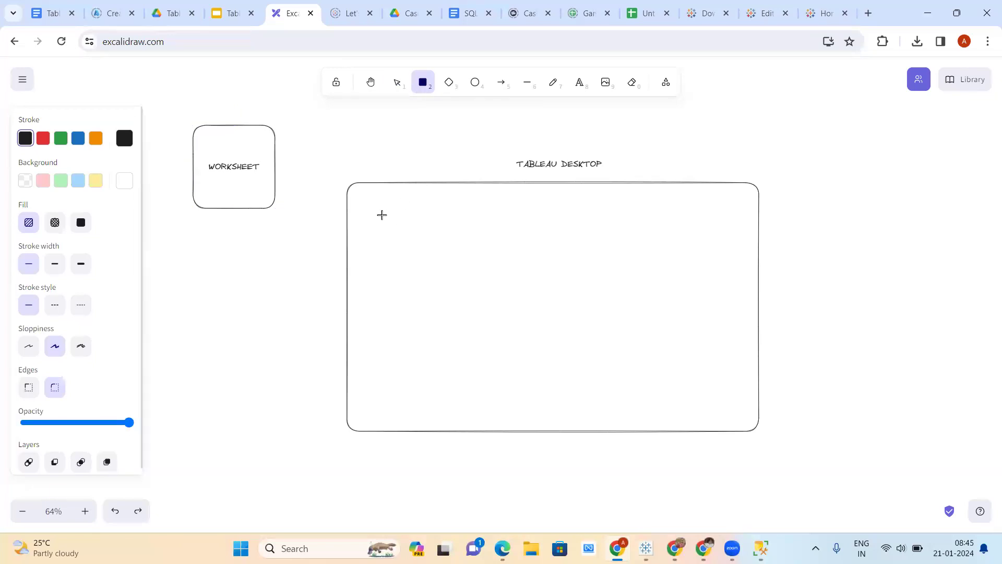
drag(383, 207, 716, 403)
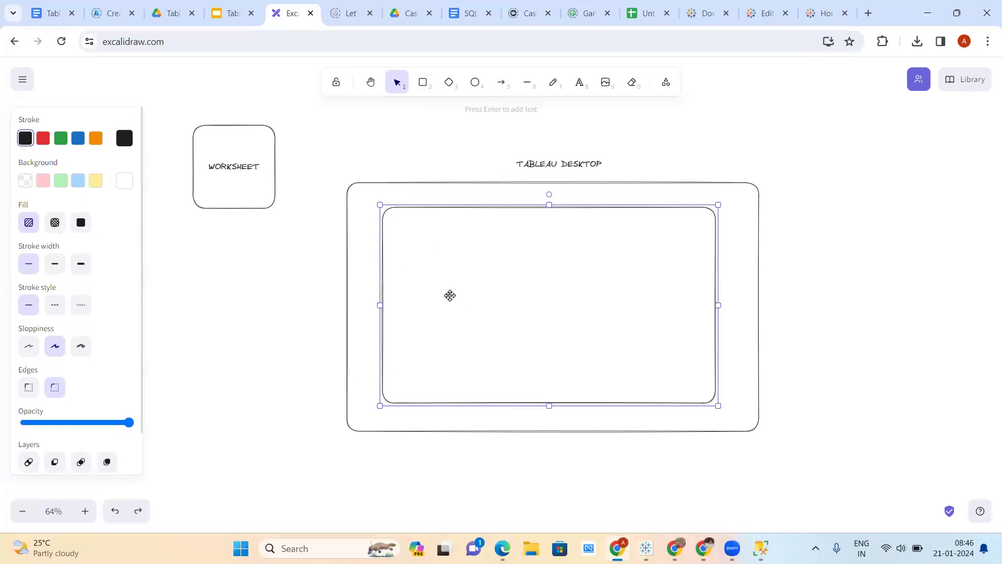
click(423, 84)
drag(402, 235, 529, 257)
mouse_move(589, 294)
mouse_down()
mouse_move(684, 347)
mouse_move(708, 392)
mouse_up()
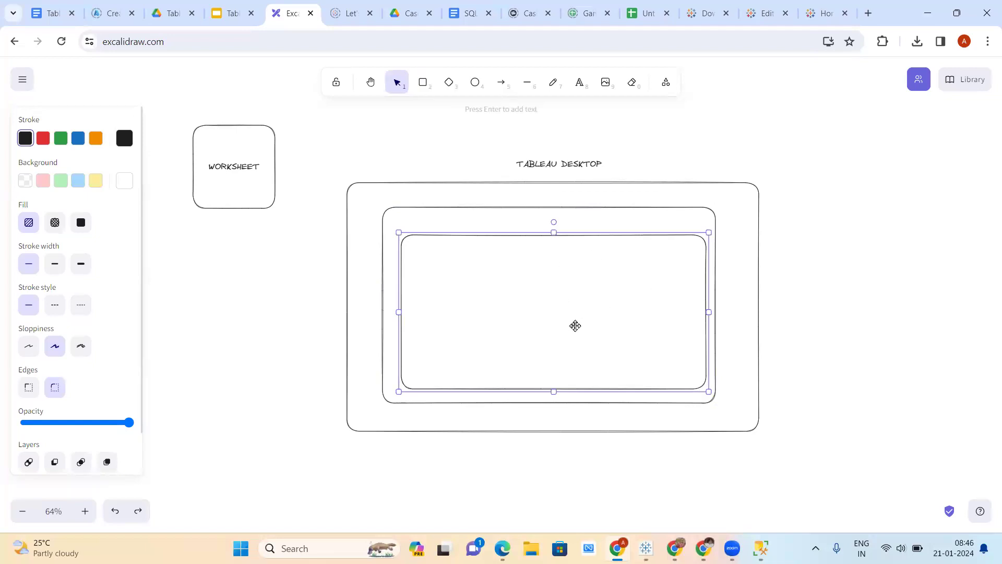
click(915, 261)
Move the WORKSHEET box into the innermost rectangle and enlarge it to nearly fill that rectangle.
click(239, 148)
drag(239, 148, 477, 281)
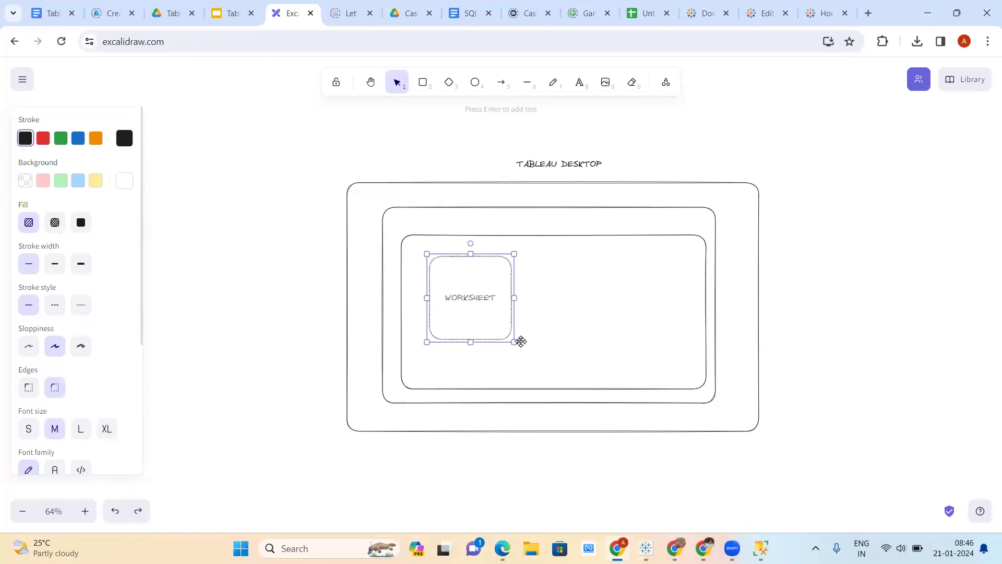
drag(514, 342, 689, 376)
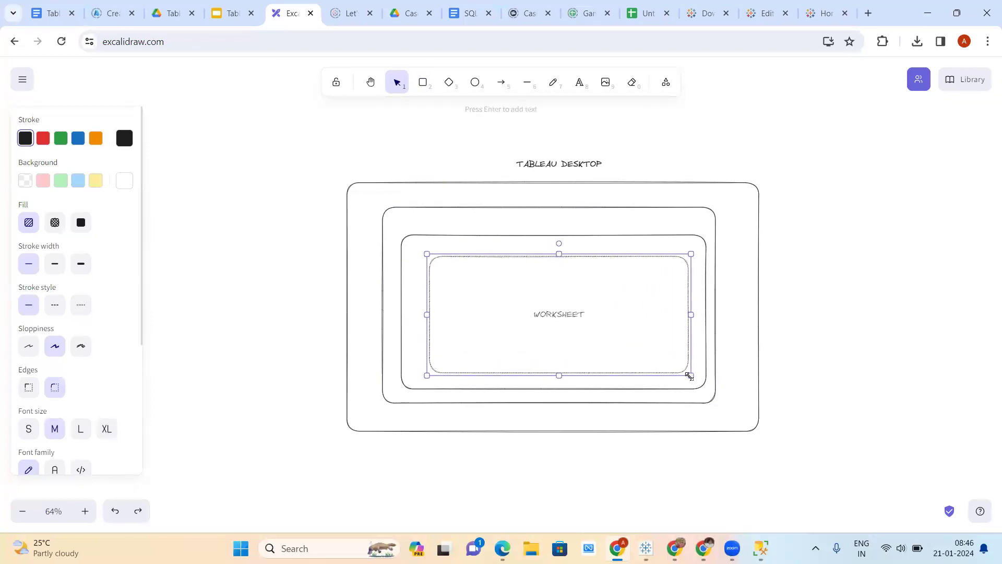
click(837, 348)
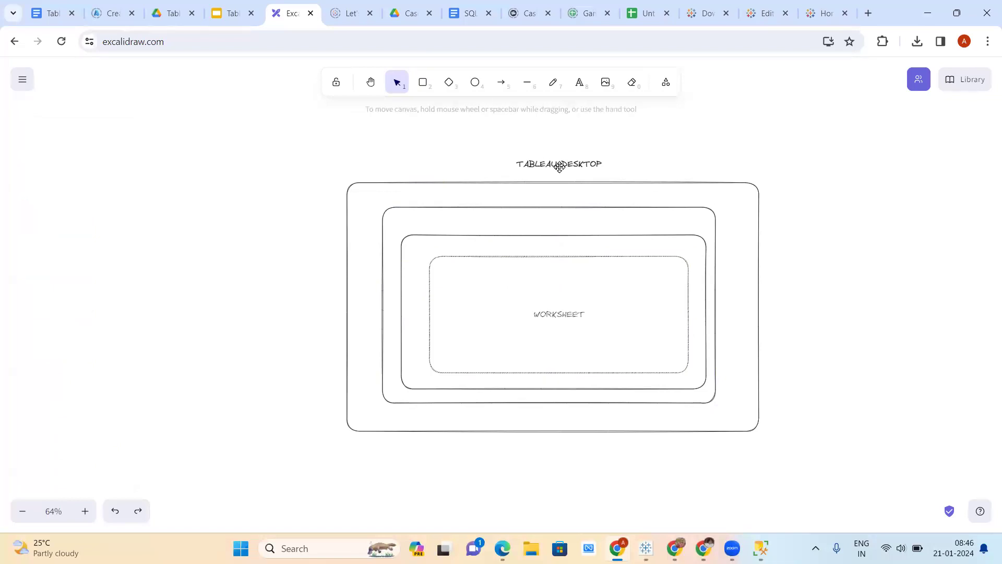
click(503, 83)
drag(347, 228, 231, 221)
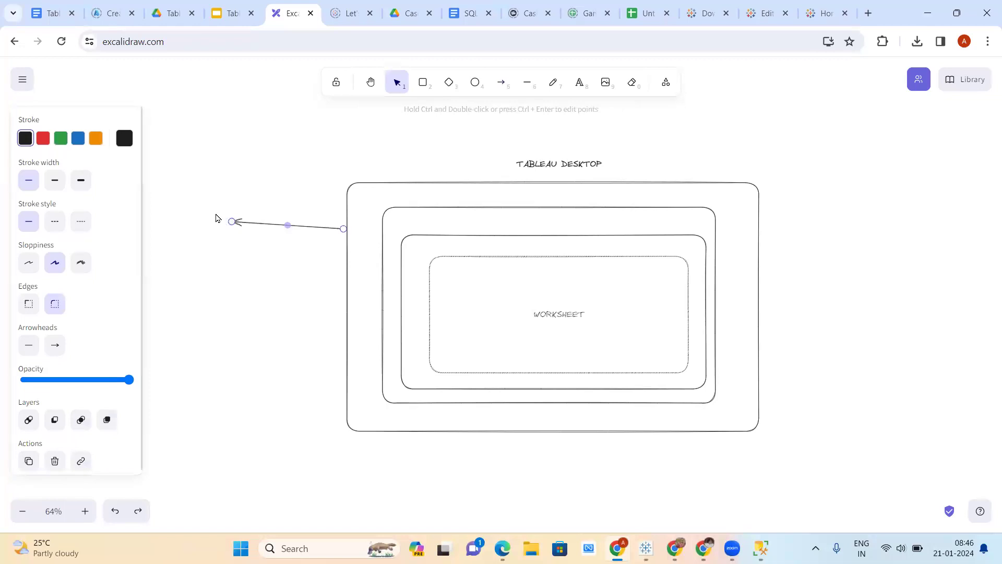
key(Delete)
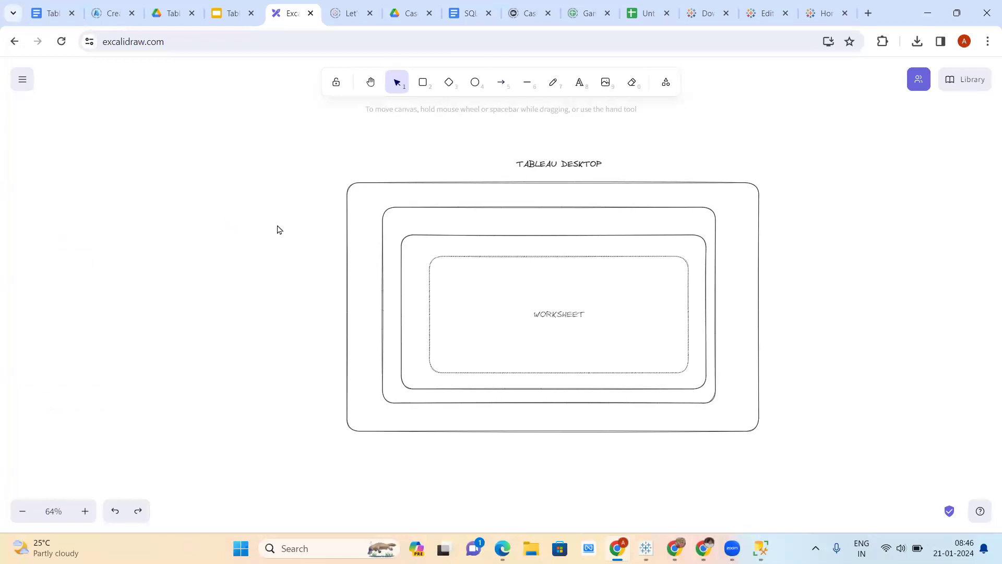
Draw an arrow from the second rectangle's left edge out past the TABLEAU DESKTOP outline and label its end "WORKBOOK".
click(502, 82)
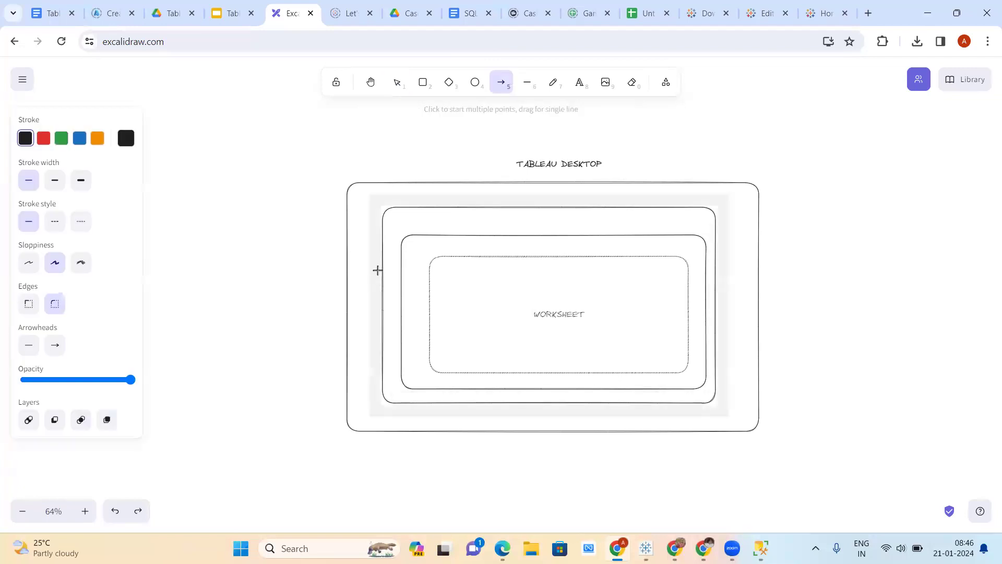
drag(382, 269, 242, 274)
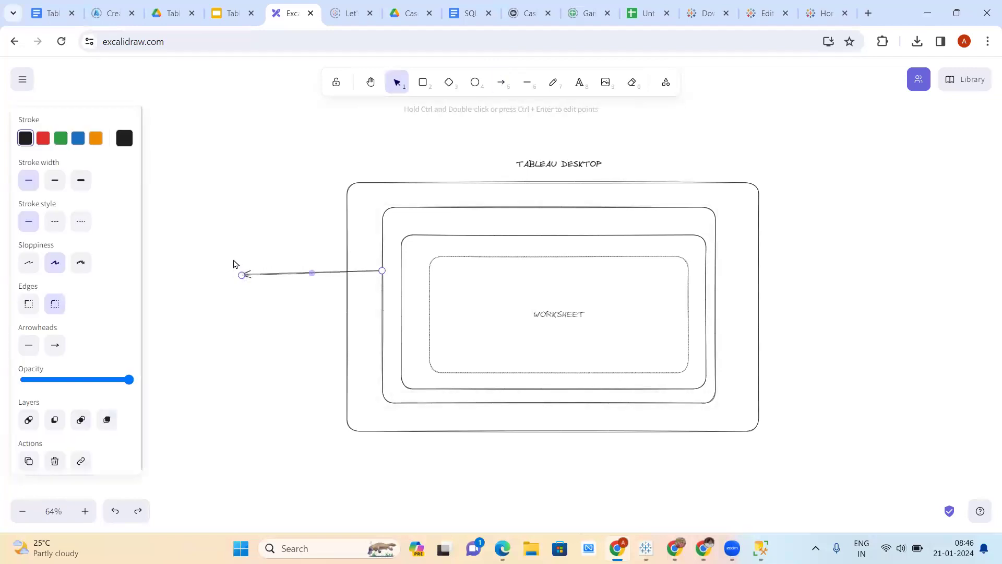
click(235, 262)
double_click(233, 260)
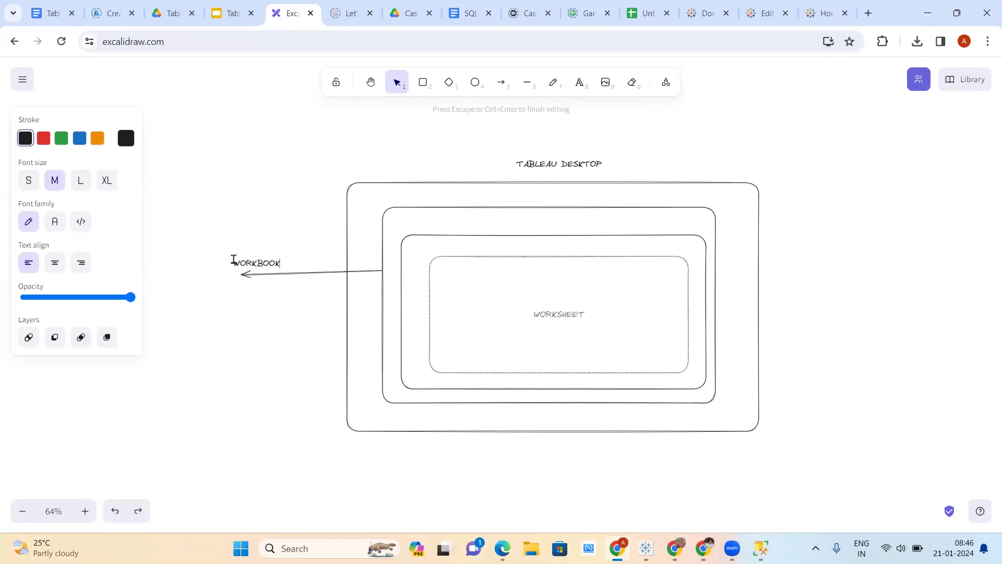
click(293, 370)
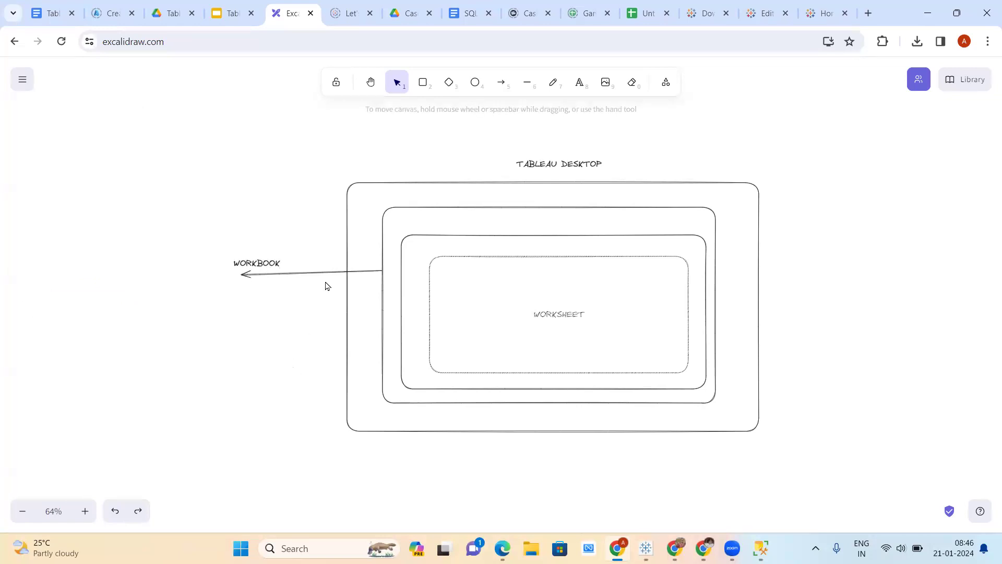
Draw an arrow from the third rectangle's left edge out to below the WORKBOOK label and label its end "DASHBOARD".
click(500, 83)
mouse_move(398, 296)
mouse_down()
mouse_move(231, 327)
mouse_move(266, 353)
mouse_up()
click(242, 355)
double_click(242, 356)
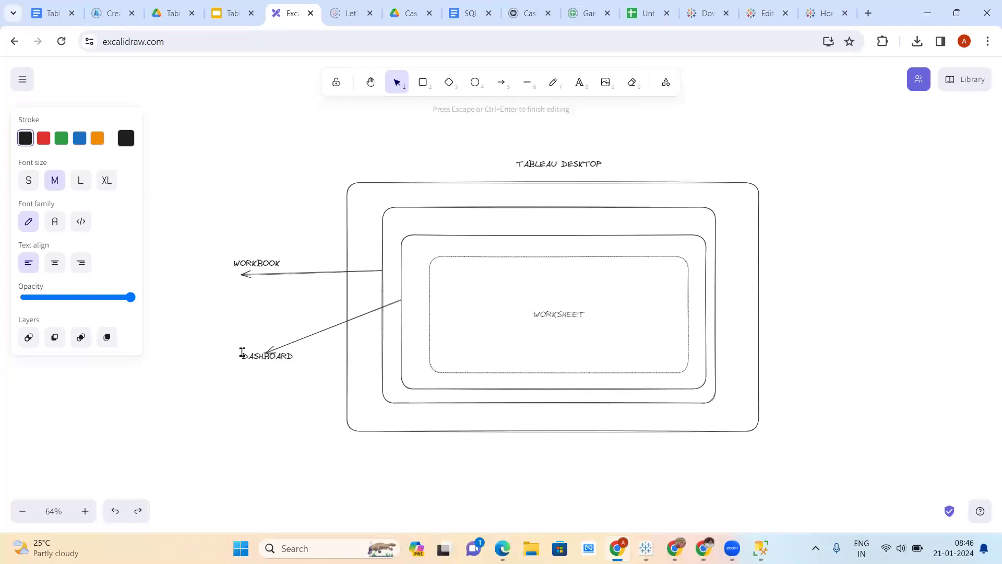
click(474, 490)
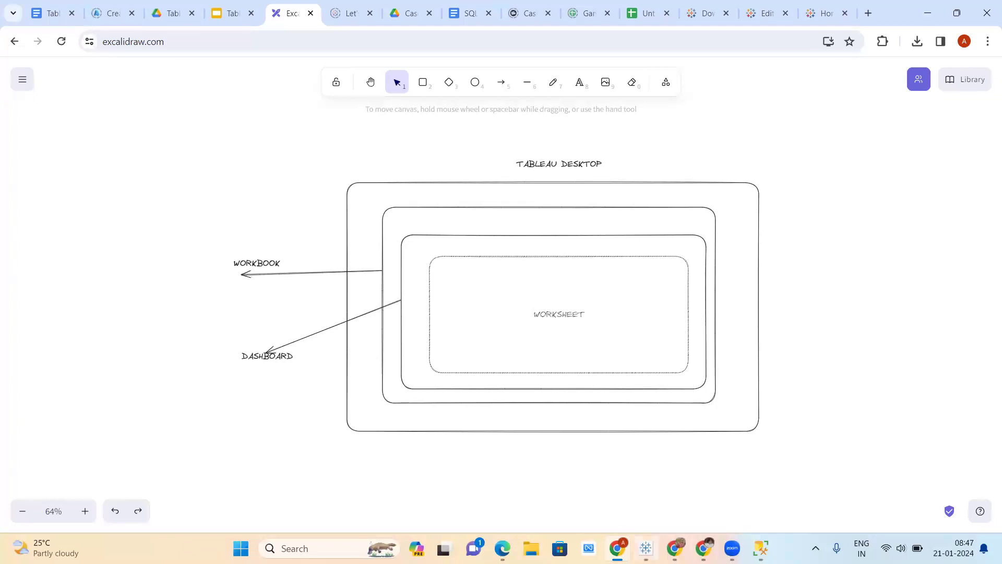
Switch to Tableau and create a new dashboard in the workbook.
click(646, 548)
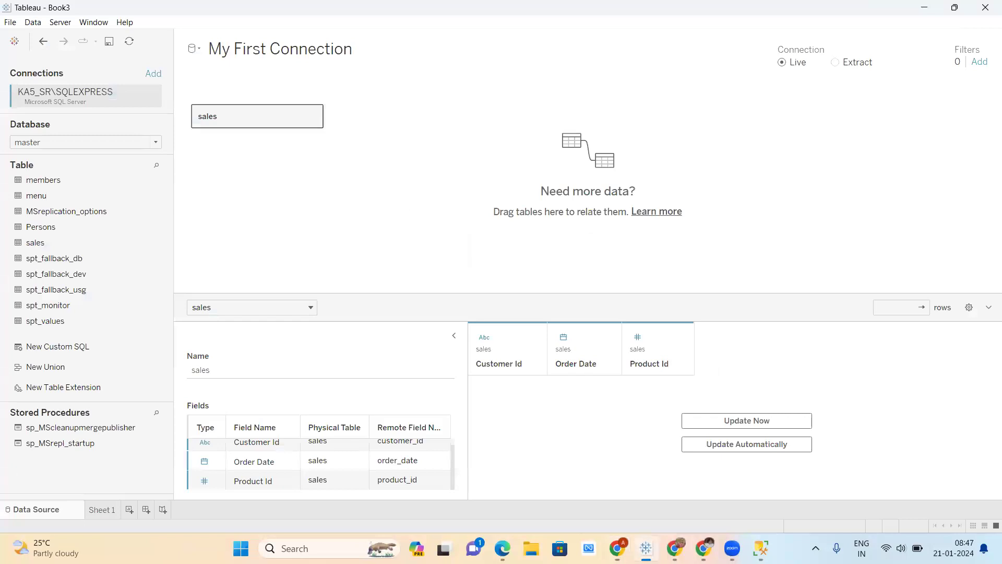
click(108, 516)
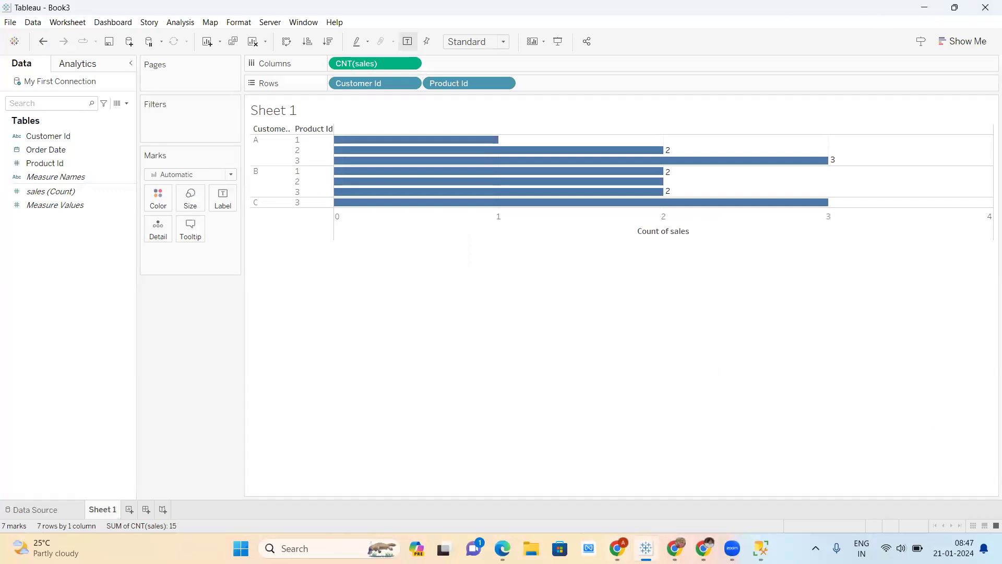
click(617, 548)
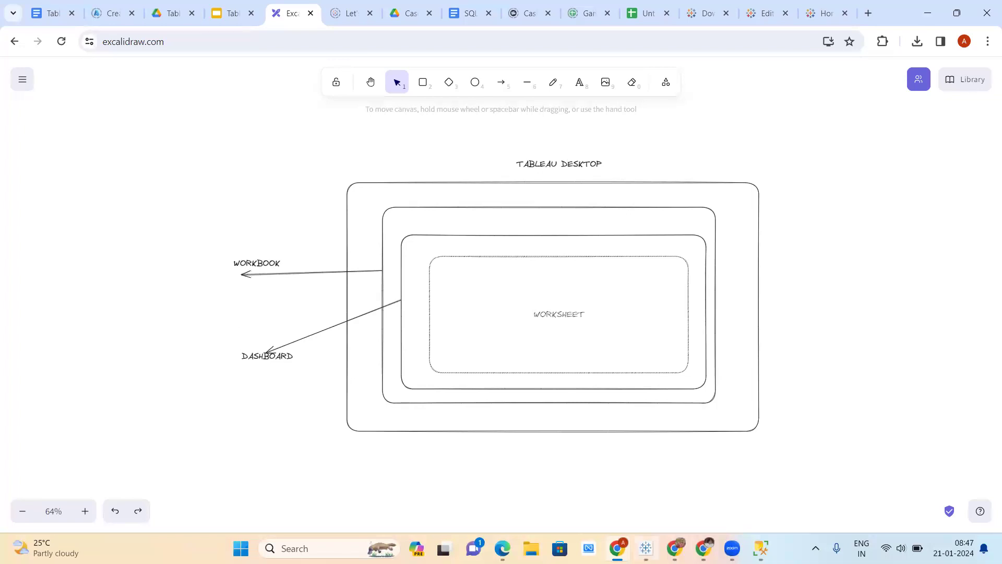
click(647, 549)
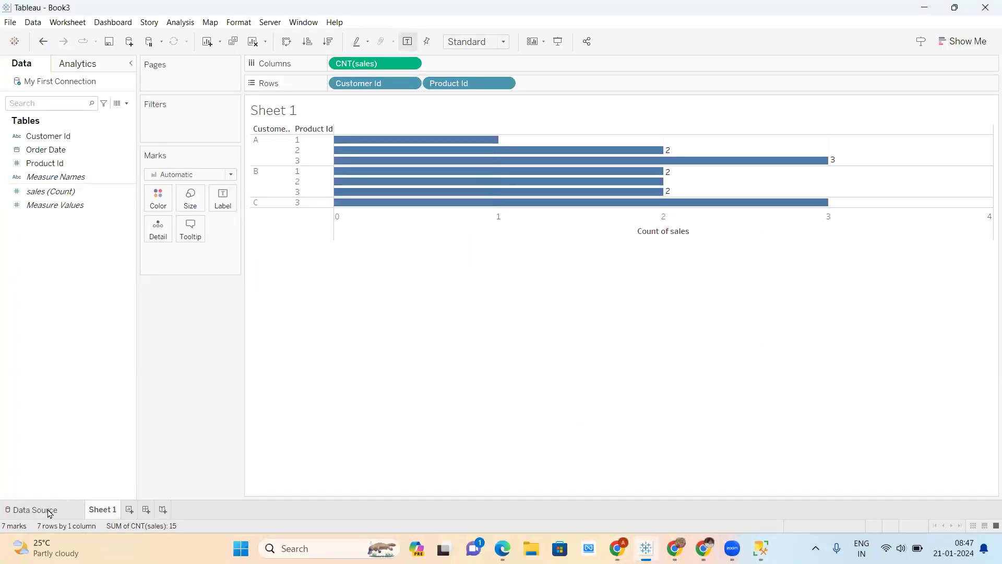
click(146, 510)
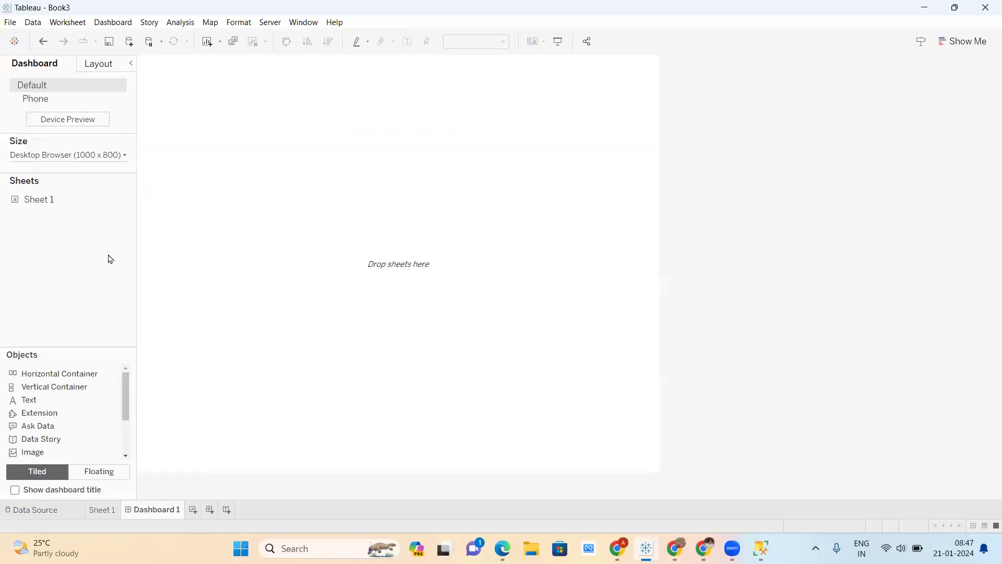
Duplicate the Sheet 1 worksheet in the Tableau workbook.
click(108, 517)
right_click(104, 510)
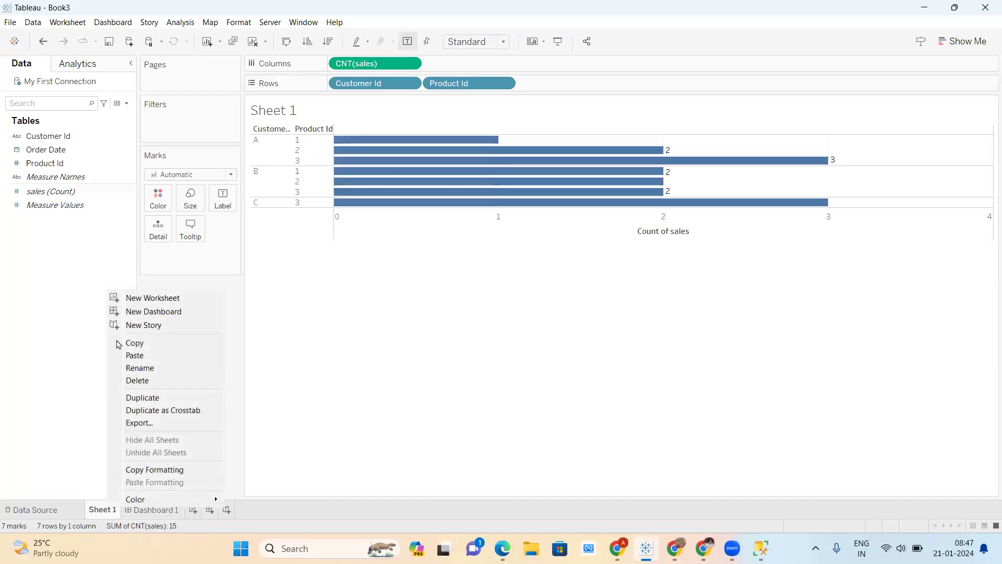
click(144, 398)
Place Sheet 1 and Sheet 1 (2) side by side on Dashboard 1 and hide all of its sheets.
click(202, 515)
mouse_move(19, 201)
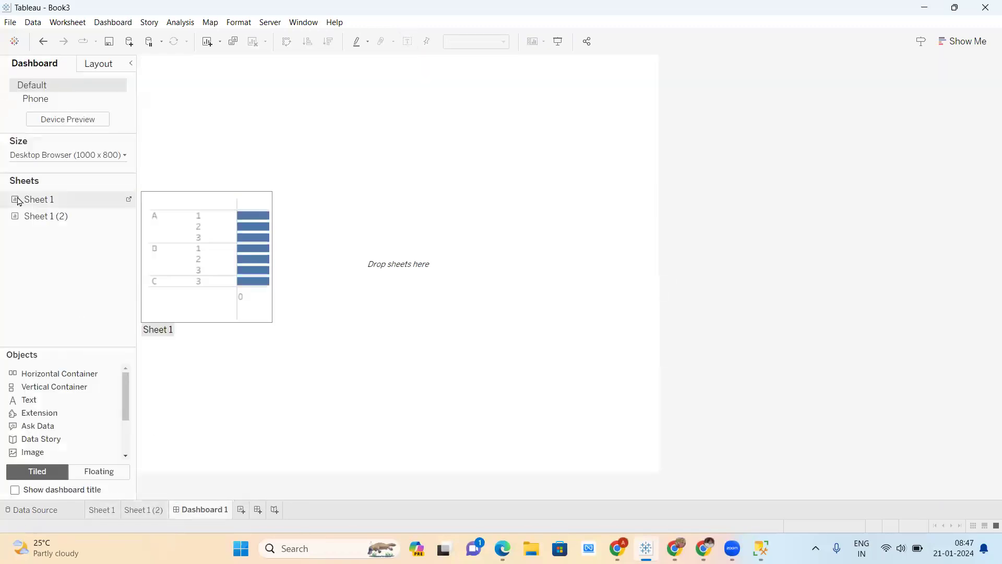
mouse_move(32, 201)
mouse_down()
mouse_move(204, 139)
mouse_move(225, 152)
mouse_up()
drag(55, 216, 354, 258)
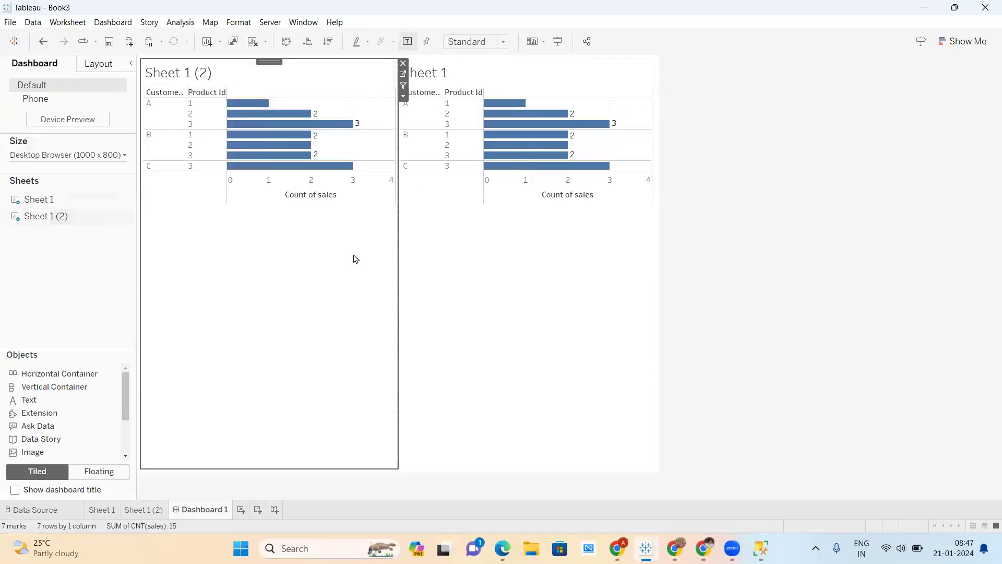
right_click(203, 514)
click(233, 443)
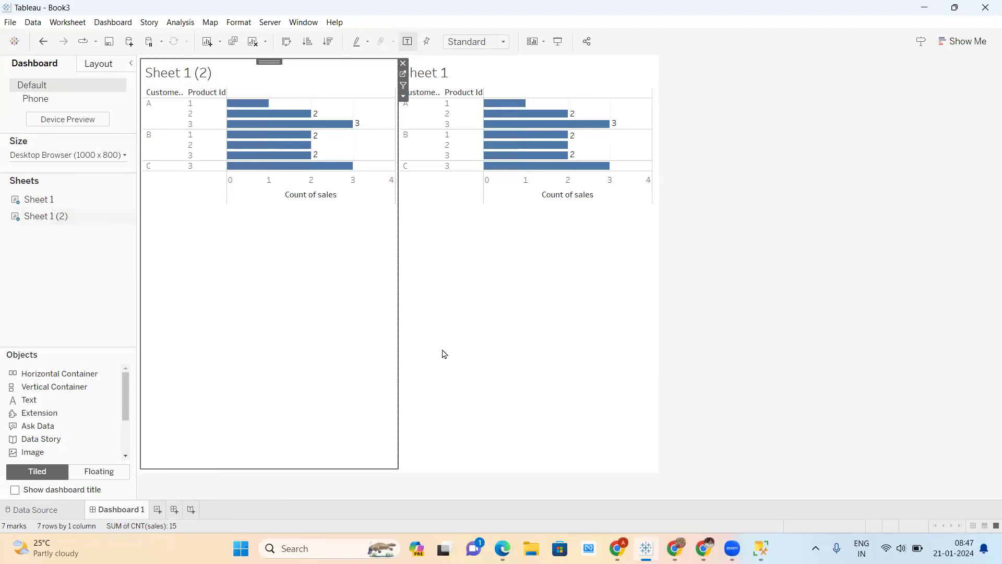
Switch to Excalidraw and delete the two nested rectangles between the TABLEAU DESKTOP outline and the WORKSHEET box.
click(618, 547)
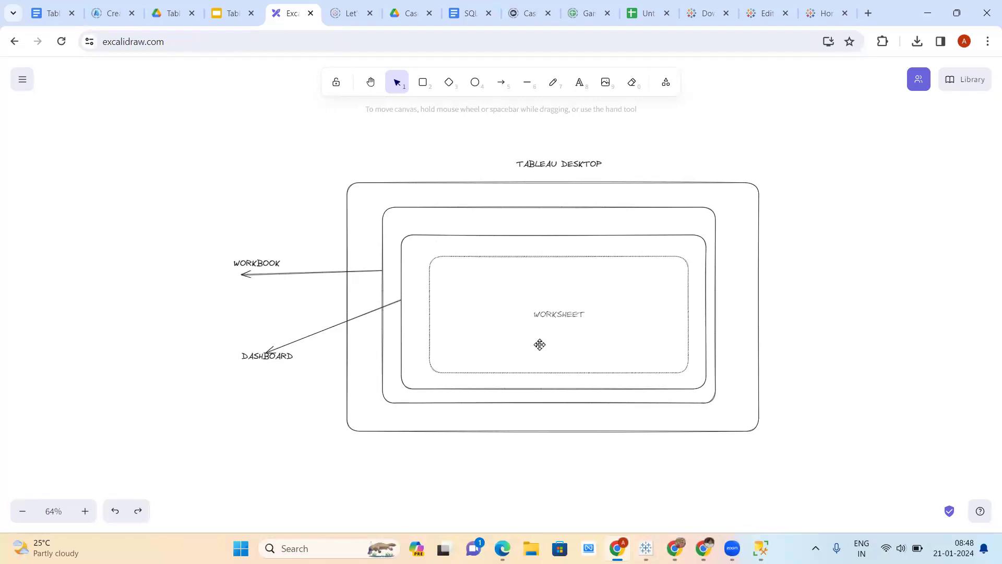
click(527, 305)
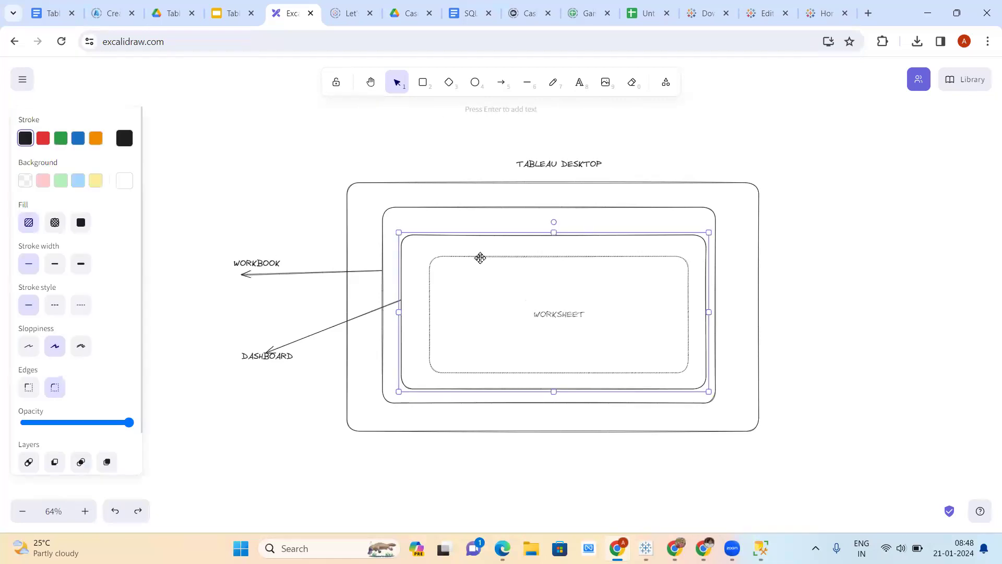
click(894, 309)
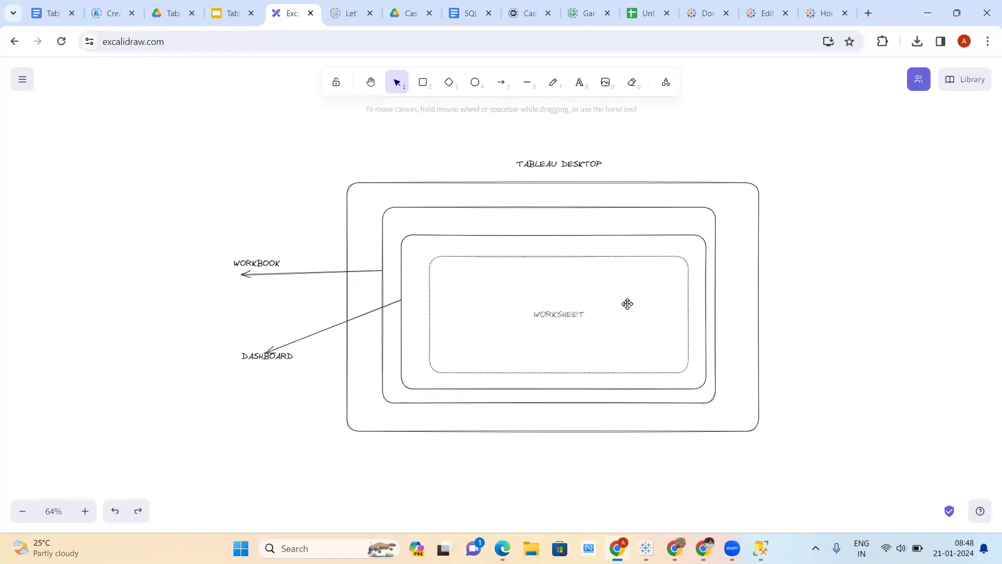
click(651, 378)
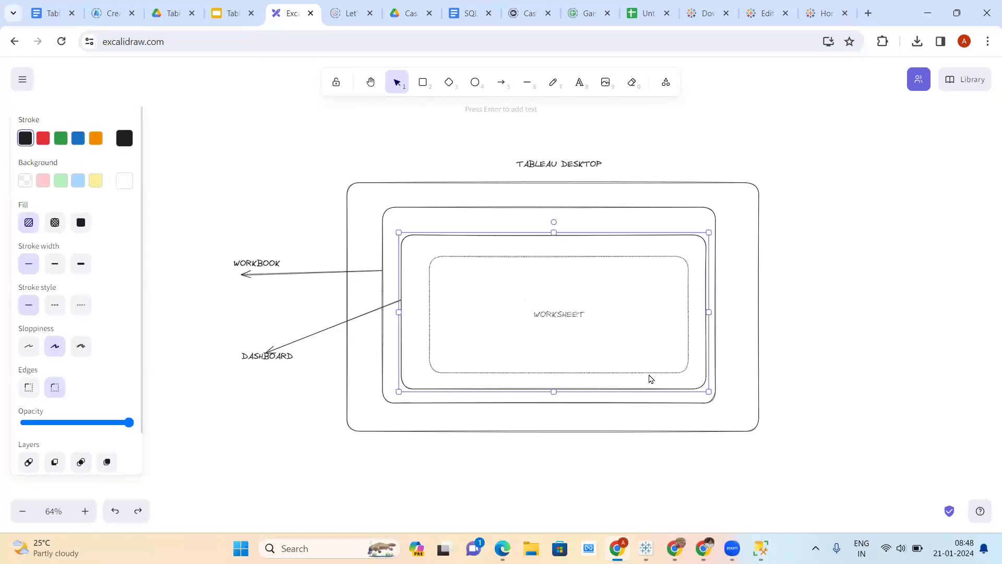
double_click(665, 345)
click(665, 345)
double_click(665, 345)
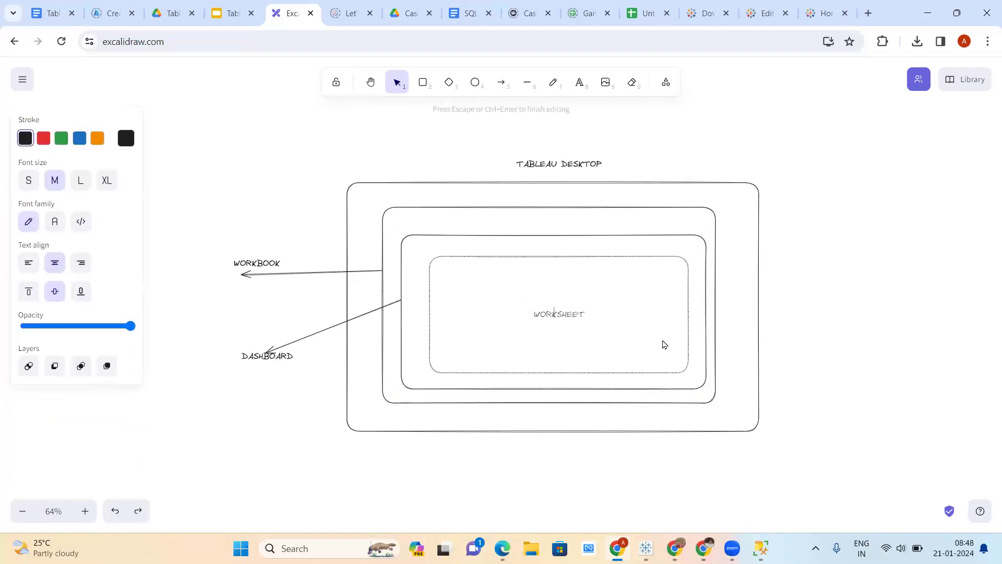
click(586, 260)
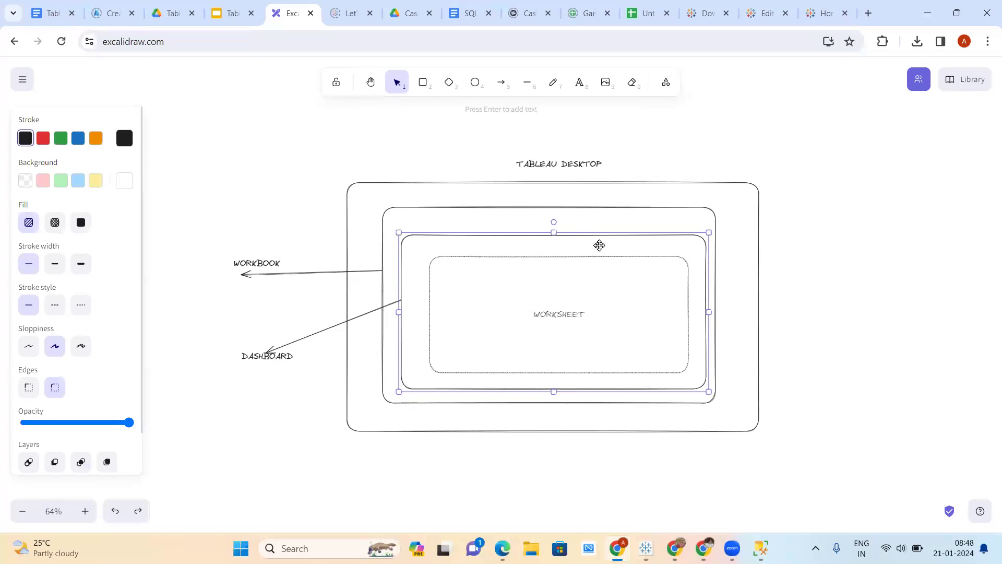
drag(579, 257, 556, 256)
key(Delete)
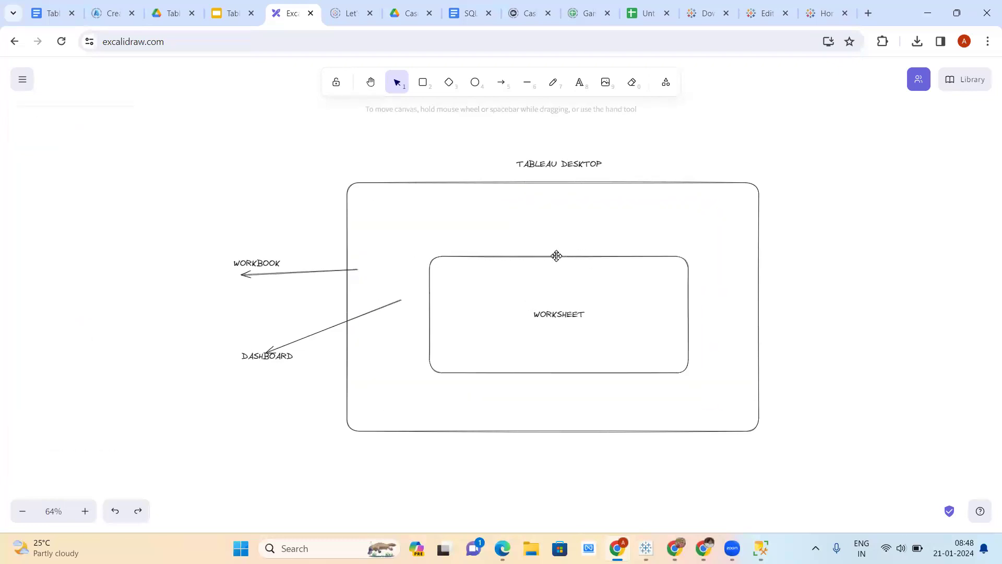
Move the WORKSHEET box out of the TABLEAU DESKTOP rectangle to the empty canvas on its right.
click(556, 256)
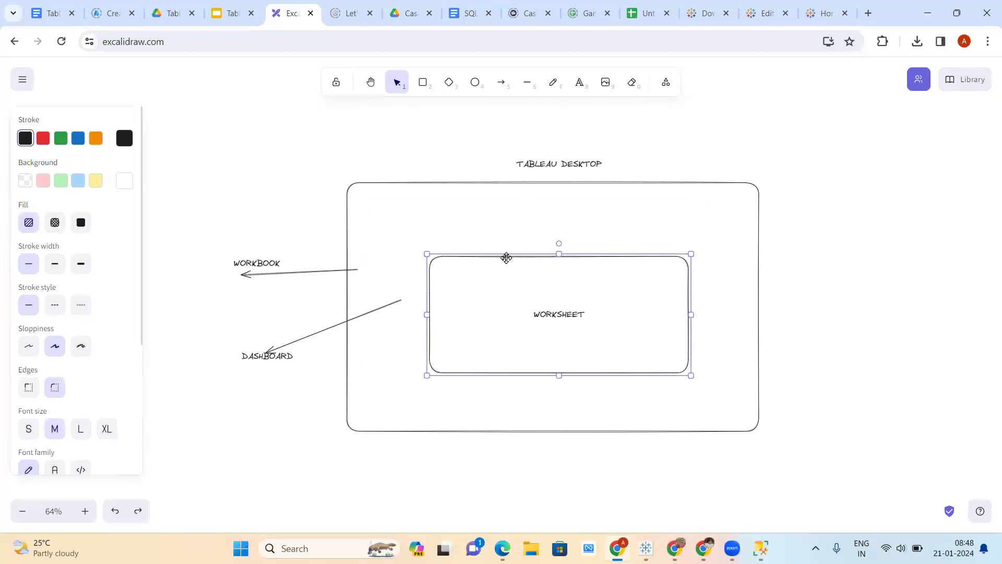
drag(506, 258, 492, 248)
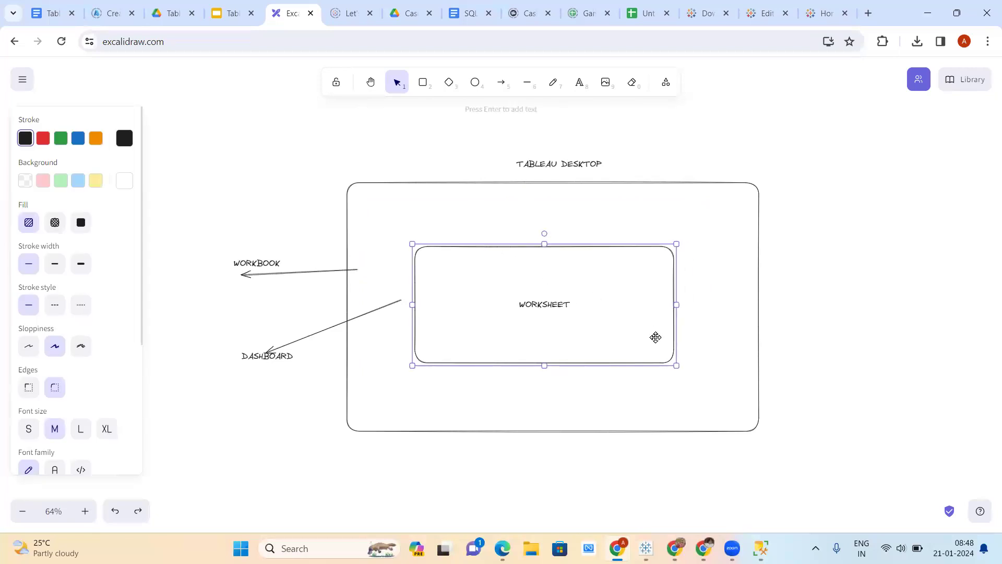
drag(555, 265, 977, 211)
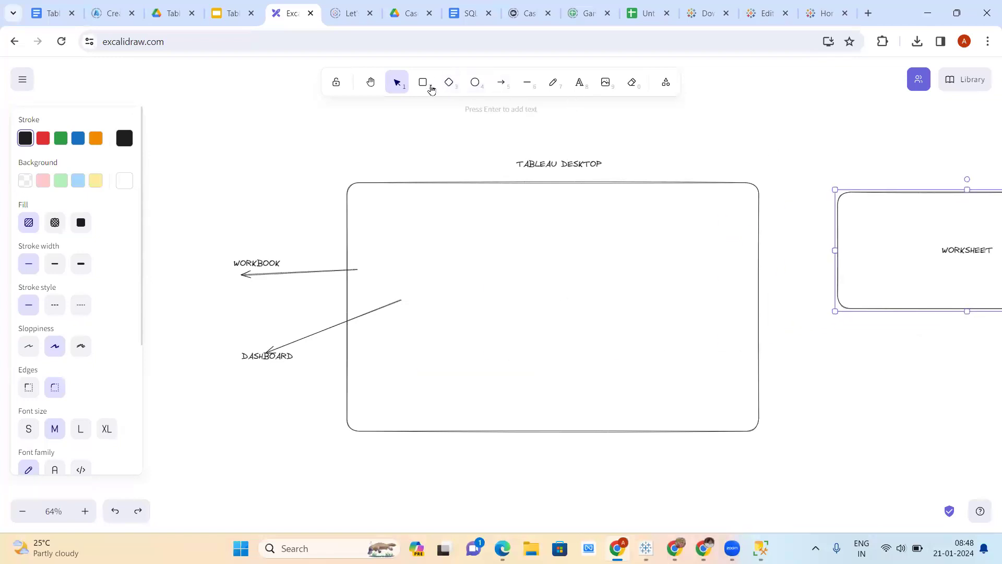
Draw two larger rectangles nested one inside the other within the TABLEAU DESKTOP rectangle.
click(423, 83)
mouse_move(364, 198)
mouse_down()
mouse_move(654, 318)
mouse_move(762, 401)
mouse_move(745, 420)
mouse_up()
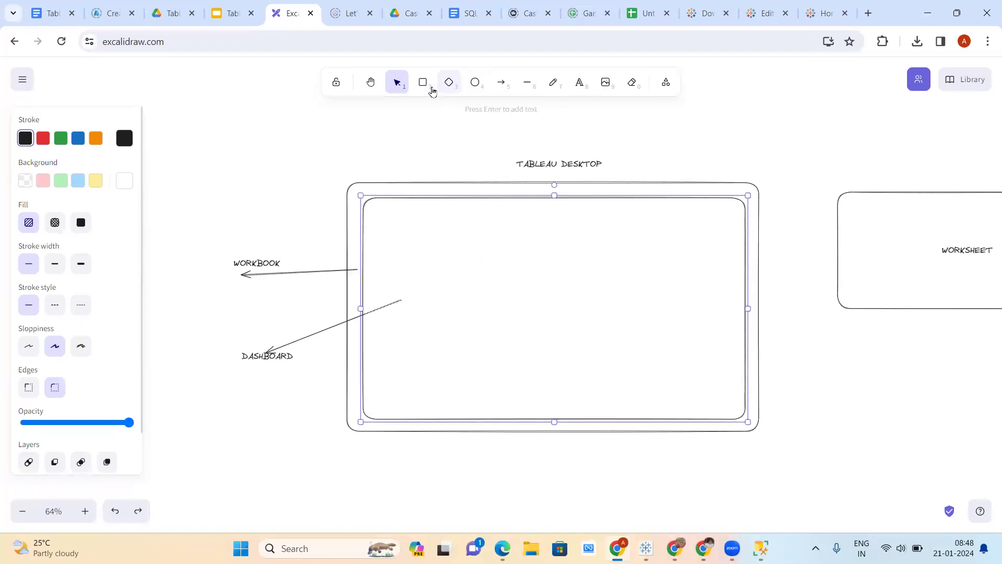
click(423, 83)
mouse_move(396, 215)
mouse_down()
mouse_move(530, 344)
mouse_move(723, 410)
mouse_up()
Move the WORKSHEET box into the innermost rectangle, narrow it, and copy it to make three WORKSHEET boxes side by side.
drag(908, 271, 608, 275)
drag(799, 322, 609, 313)
drag(566, 258, 648, 304)
key(ctrl+c)
key(ctrl+v)
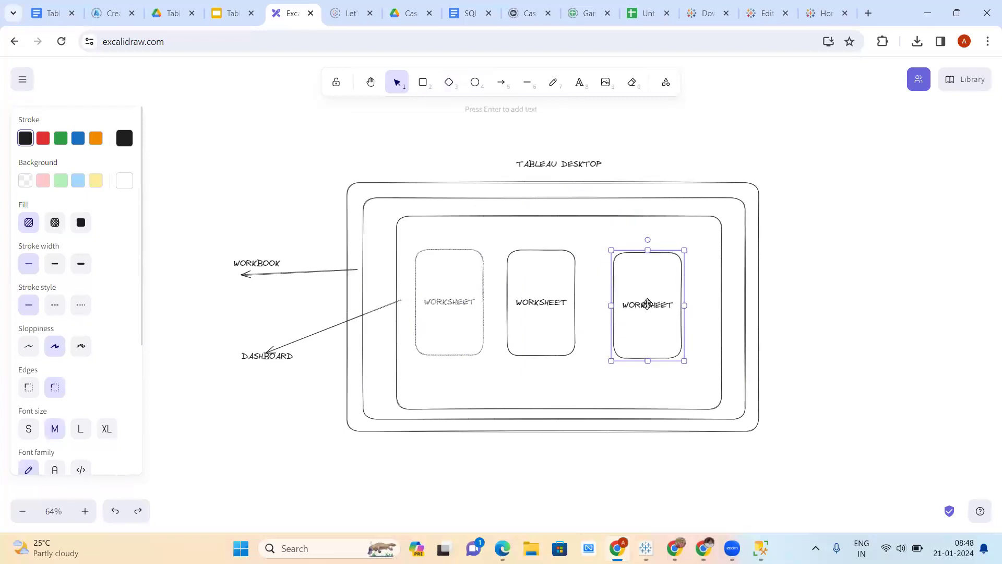
click(889, 272)
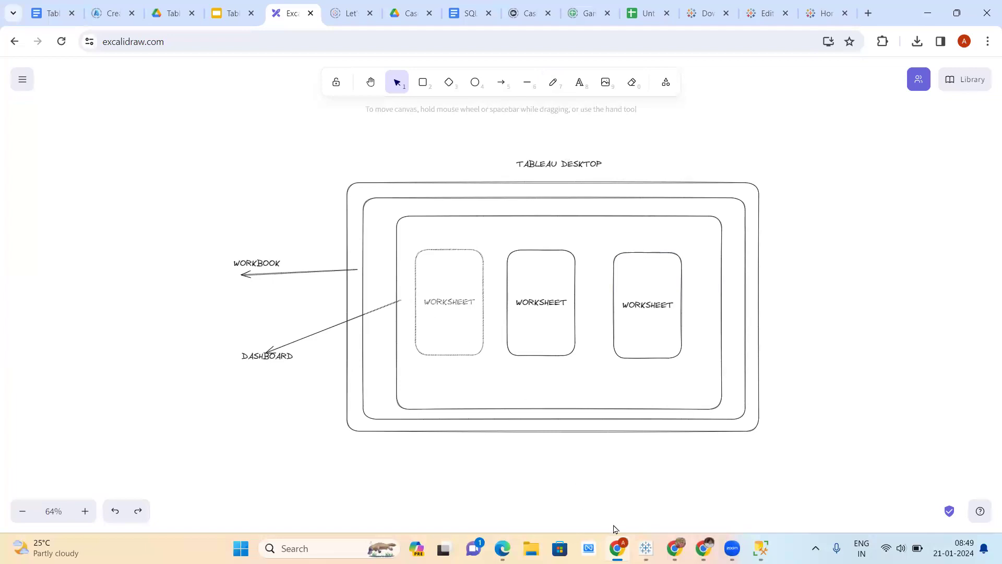
Switch to Tableau and remove Sheet 1 (2) and Sheet 1 from Dashboard 1, unhiding both worksheets.
click(646, 548)
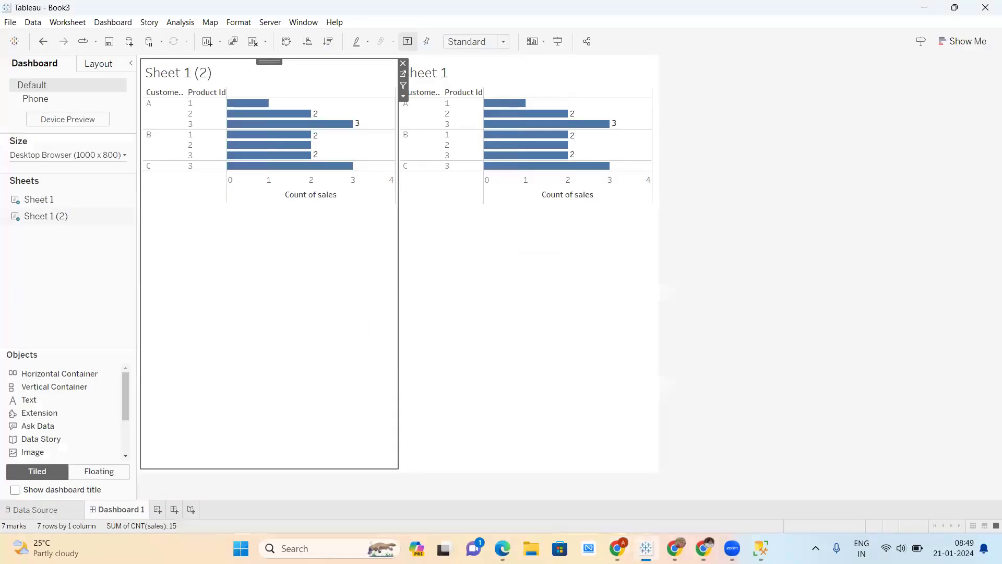
click(403, 63)
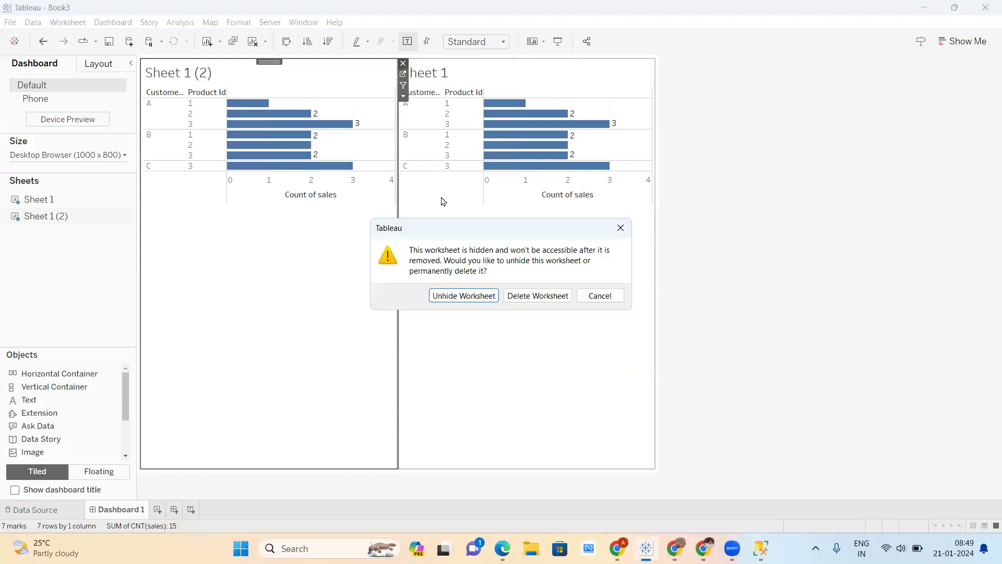
click(621, 228)
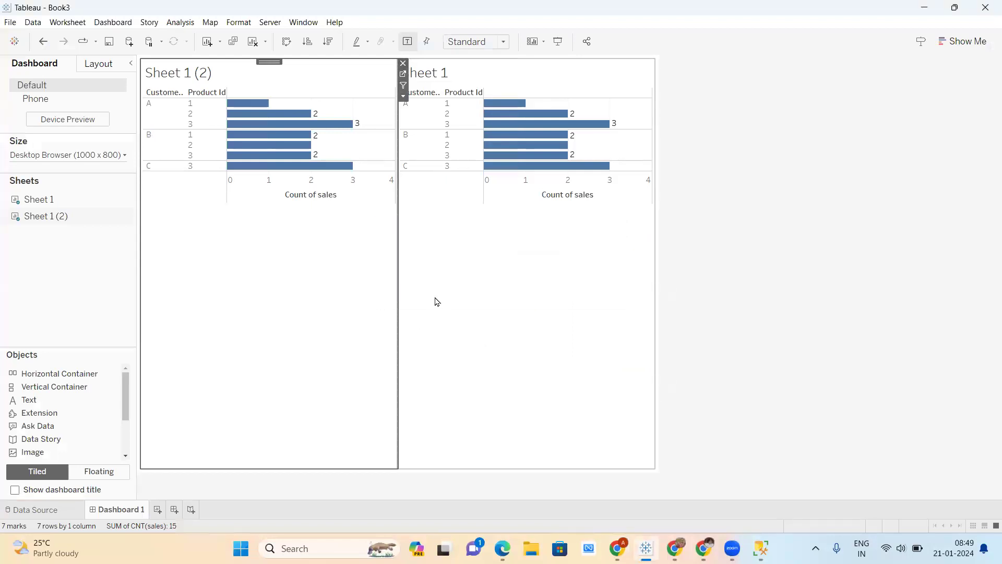
click(404, 63)
click(462, 295)
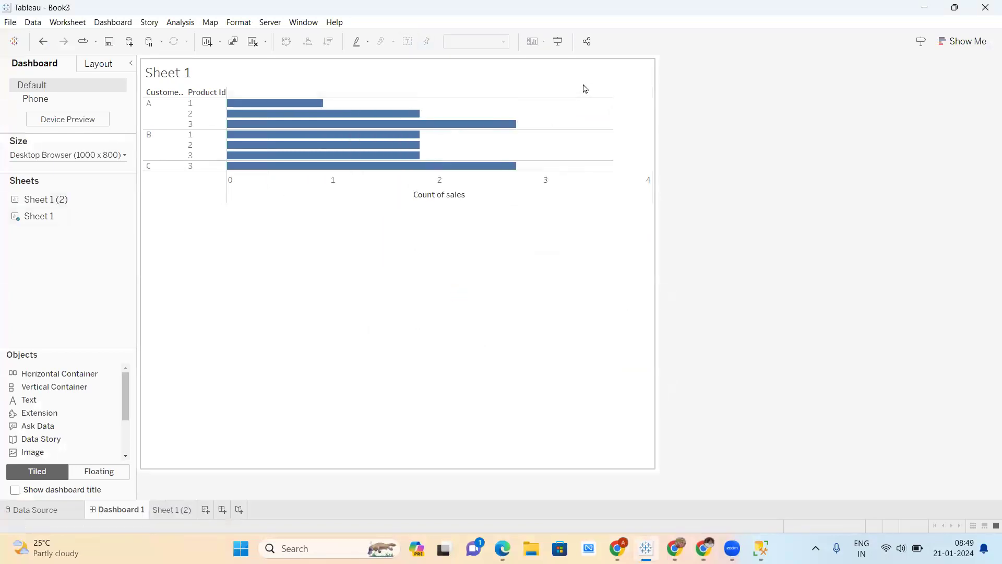
click(530, 79)
click(660, 64)
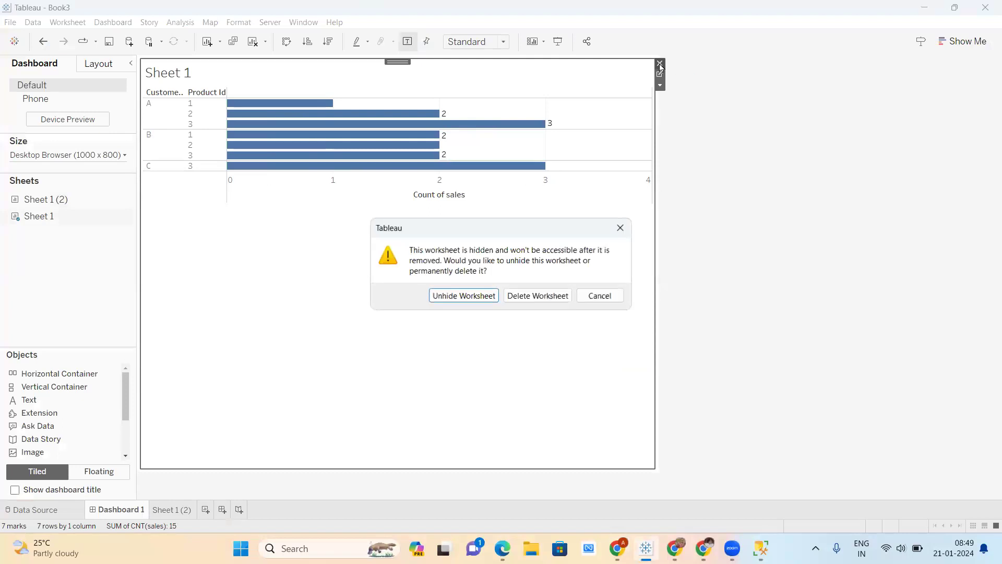
click(476, 295)
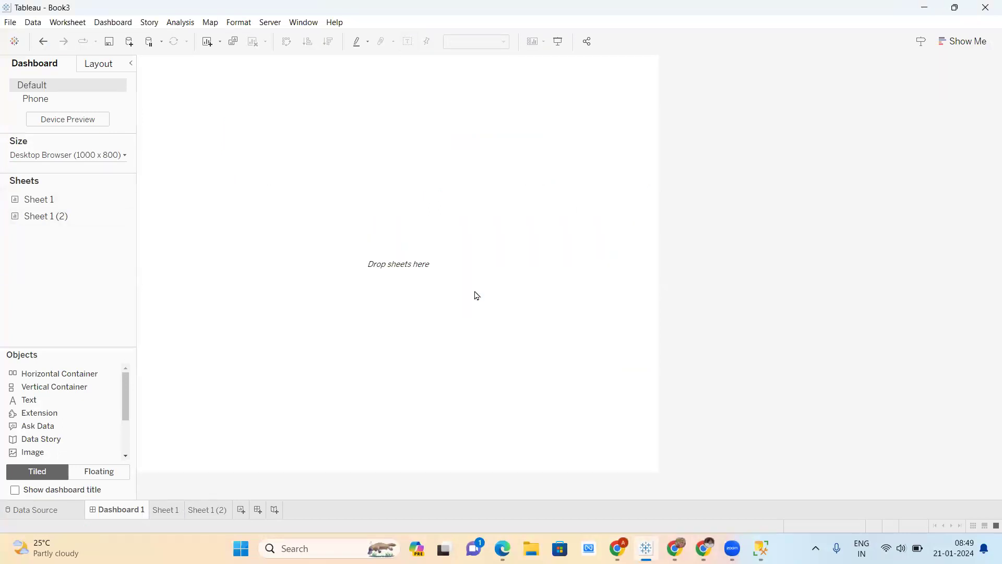
Delete Dashboard 1 from the workbook and switch back to the browser.
right_click(117, 510)
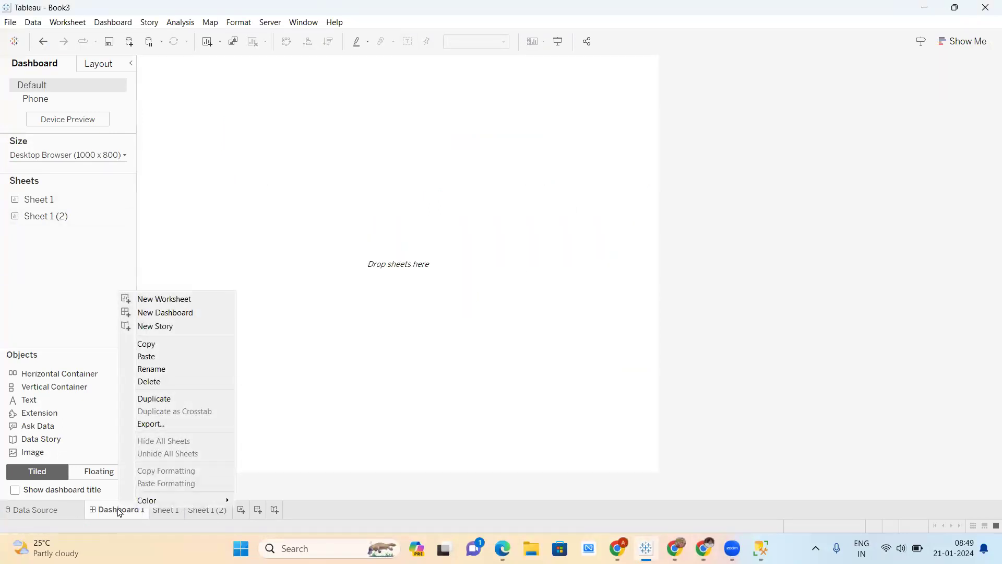
click(151, 382)
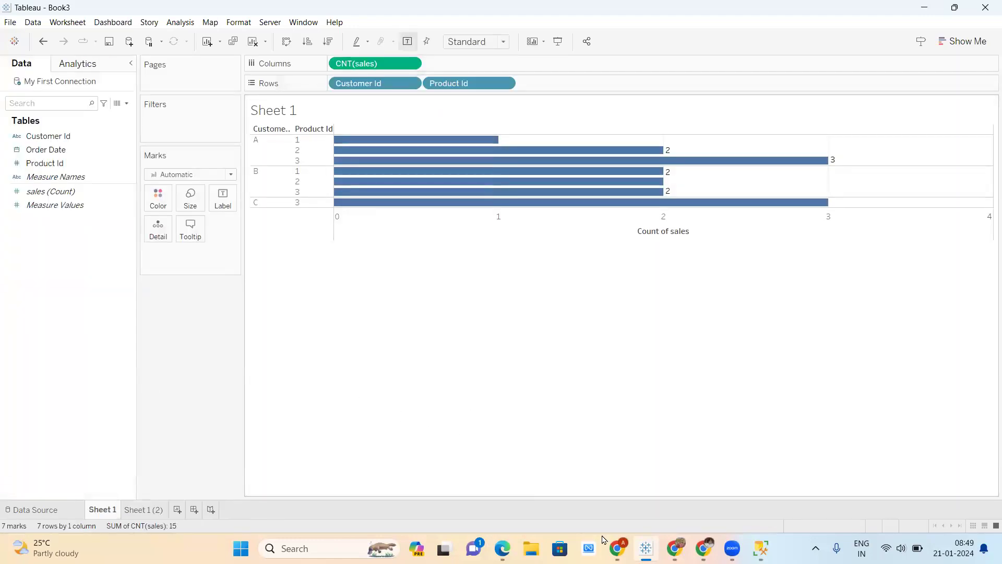
click(618, 549)
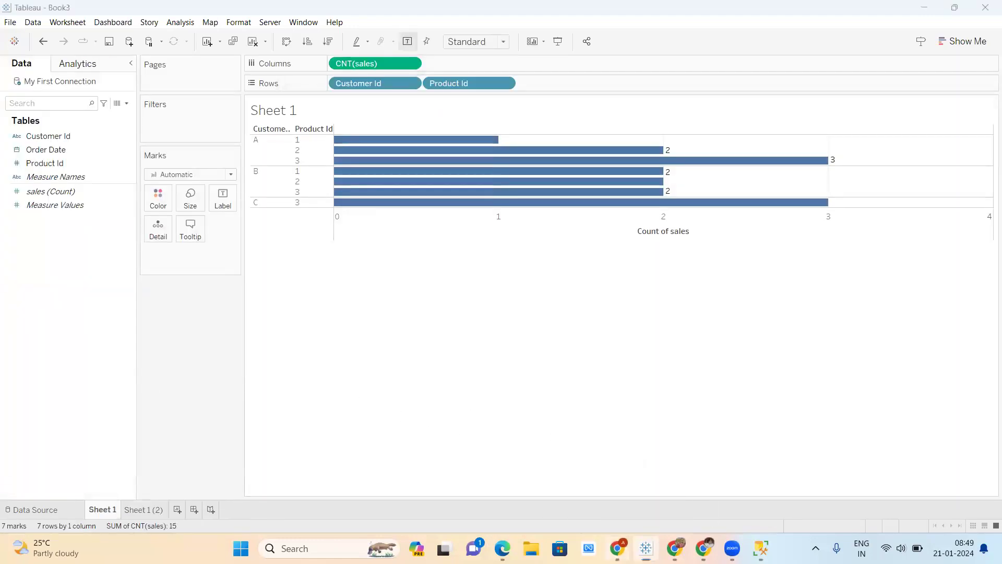
Switch to Tableau and add a new blank story to the workbook.
scroll(566, 405, down, 1)
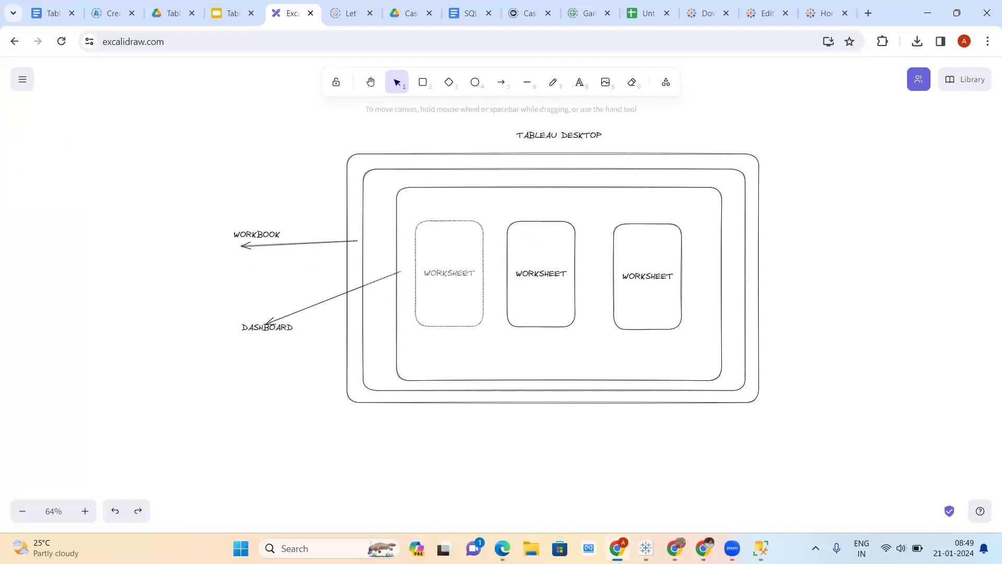
click(646, 548)
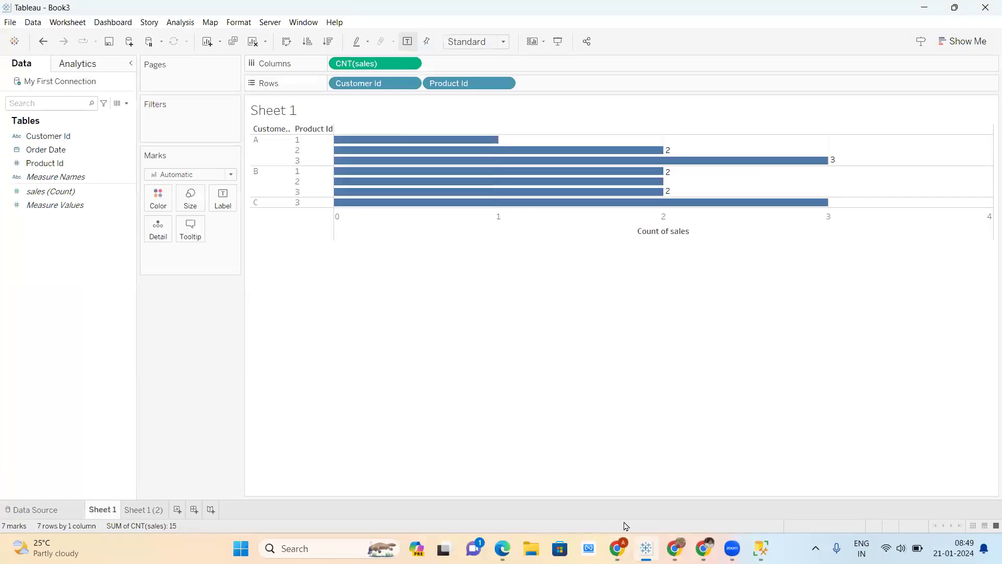
click(211, 511)
scroll(332, 367, down, 1)
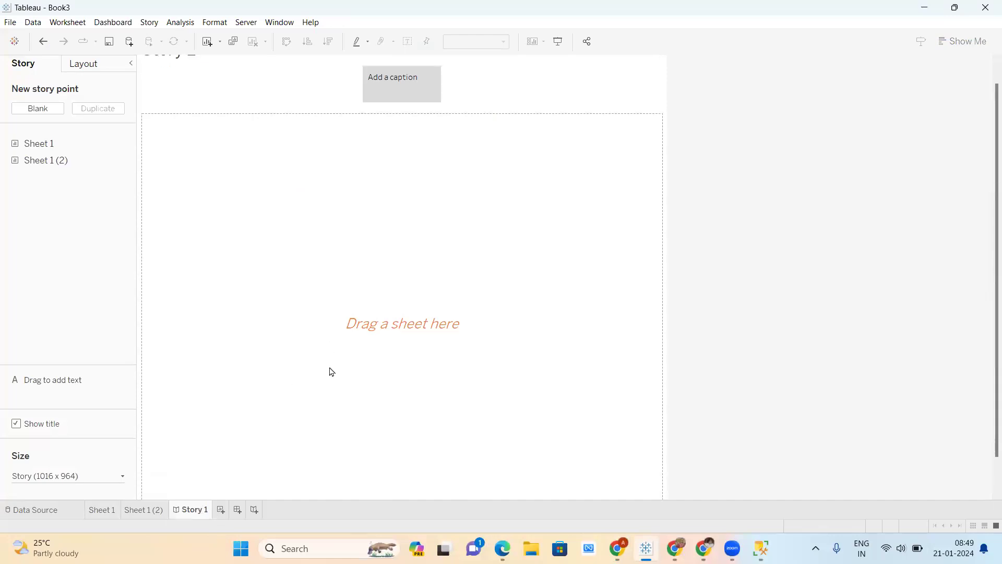
click(255, 510)
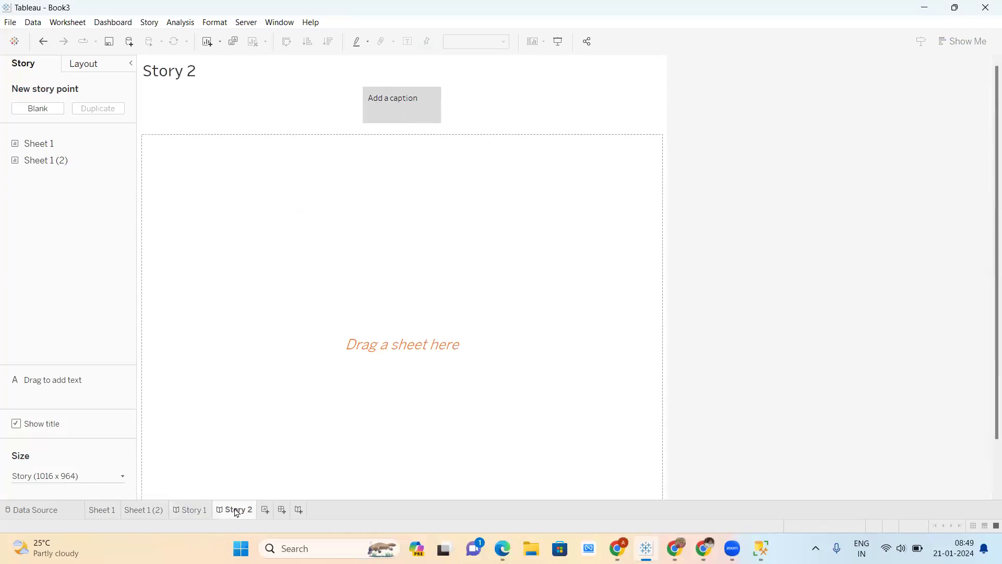
right_click(237, 513)
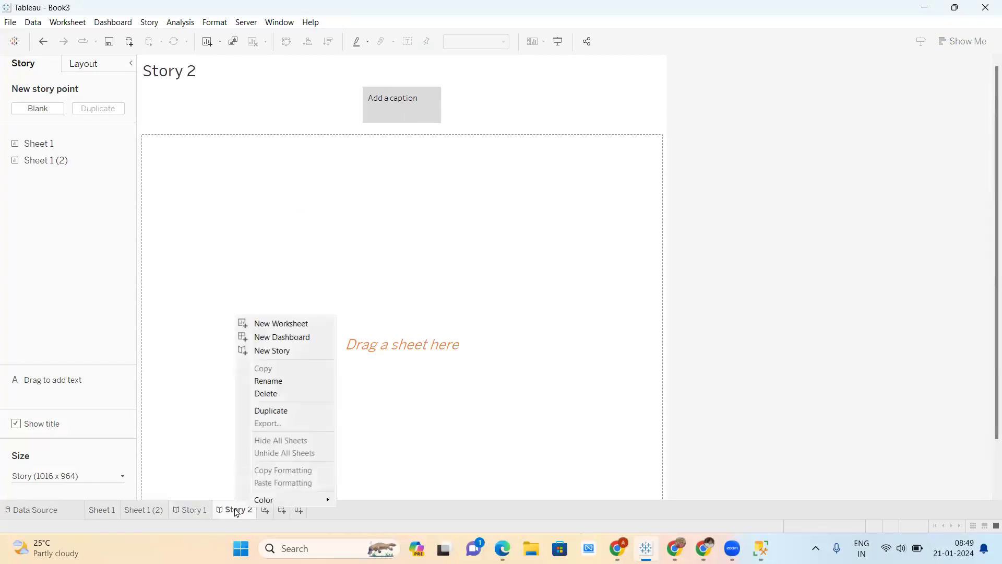
click(265, 393)
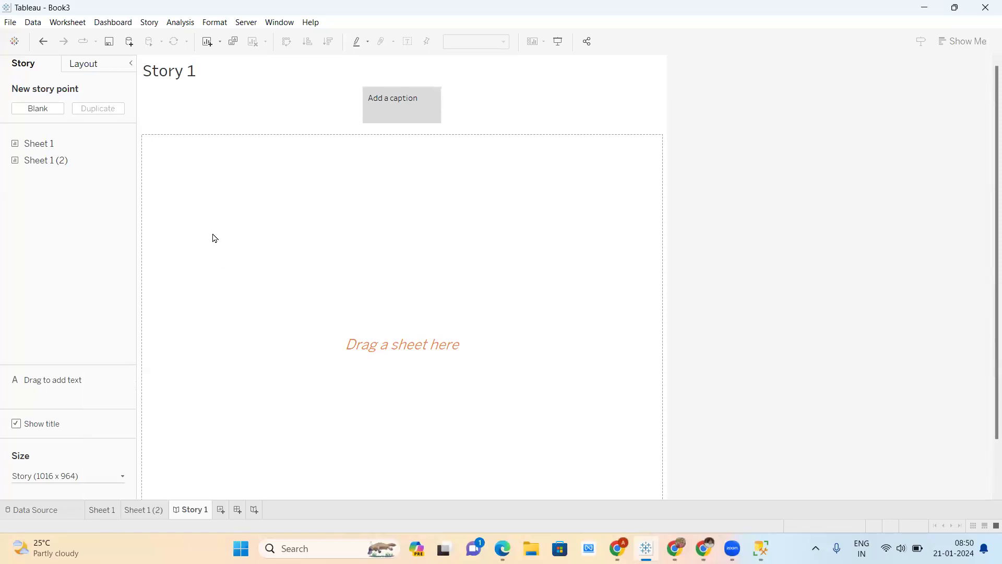
scroll(714, 227, down, 2)
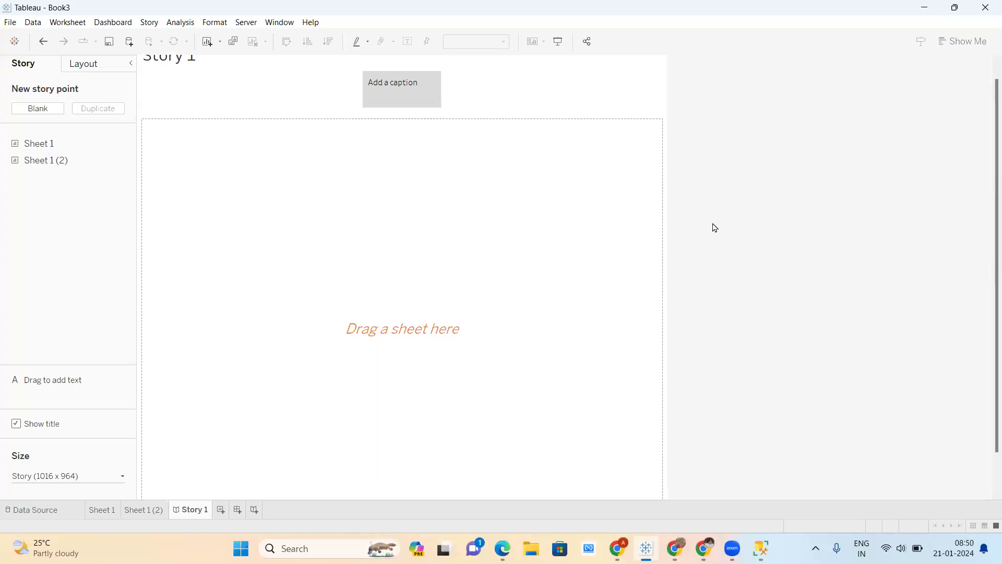
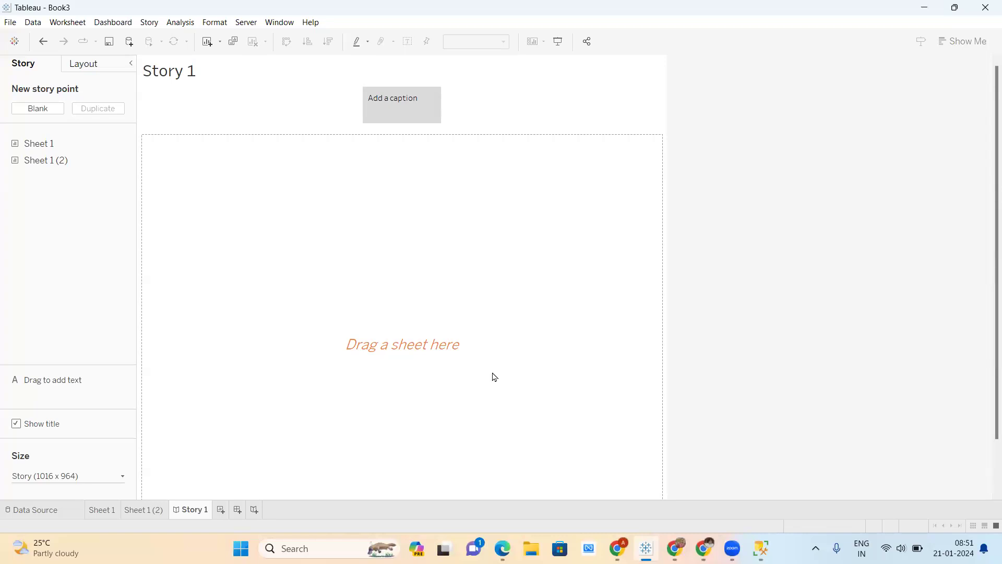
Create a new dashboard and place Sheet 1 on it with Sheet 1 (2) above it.
mouse_move(620, 543)
mouse_move(111, 510)
click(103, 516)
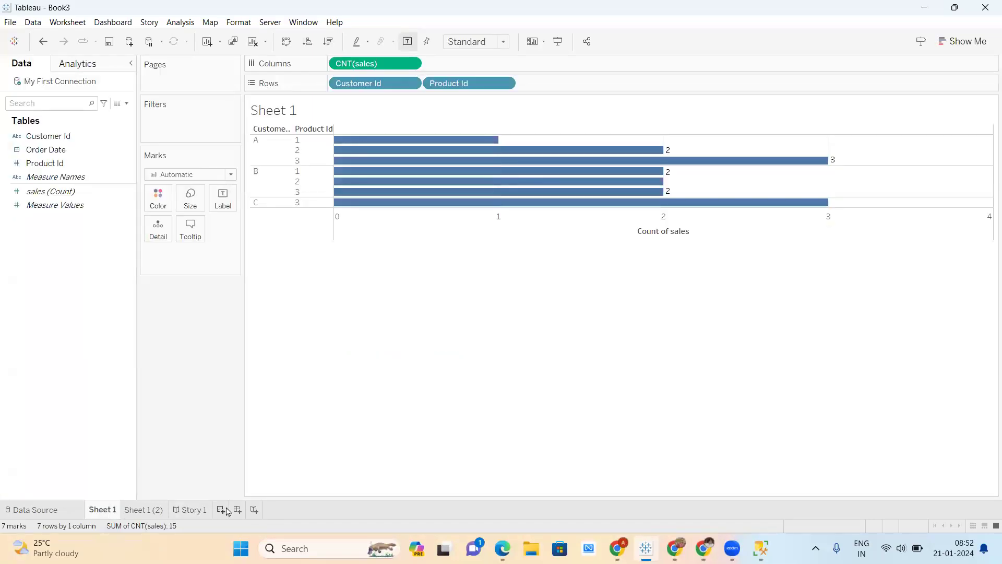
click(237, 510)
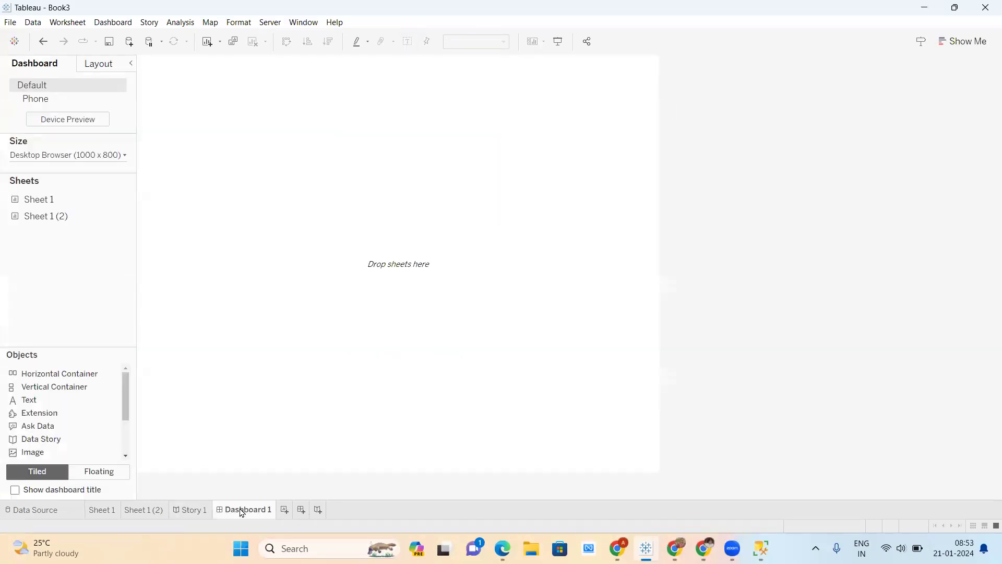
drag(55, 201, 298, 165)
drag(77, 214, 376, 130)
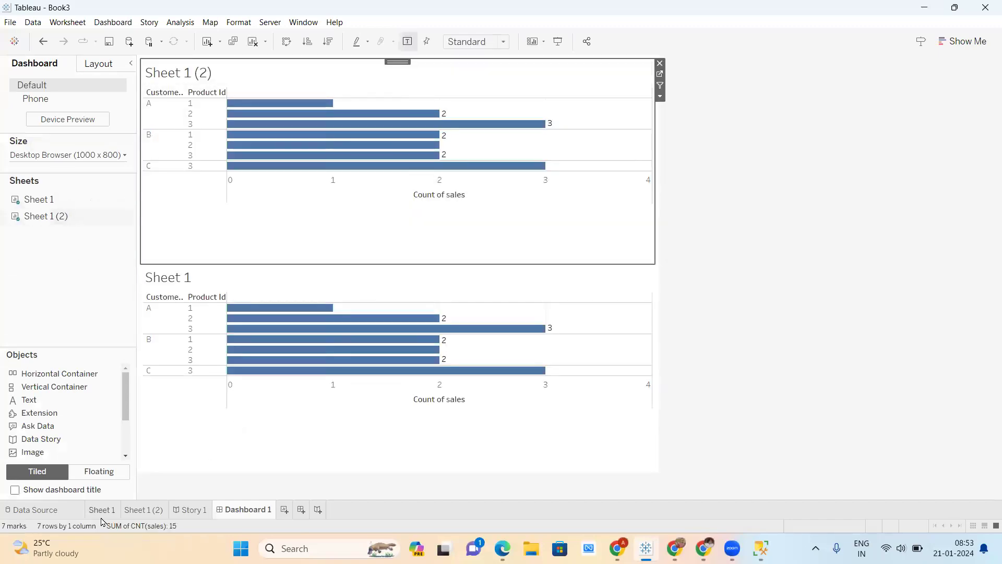
Add a Customer Id filter to Sheet 1 with values A, B and C selected.
click(99, 516)
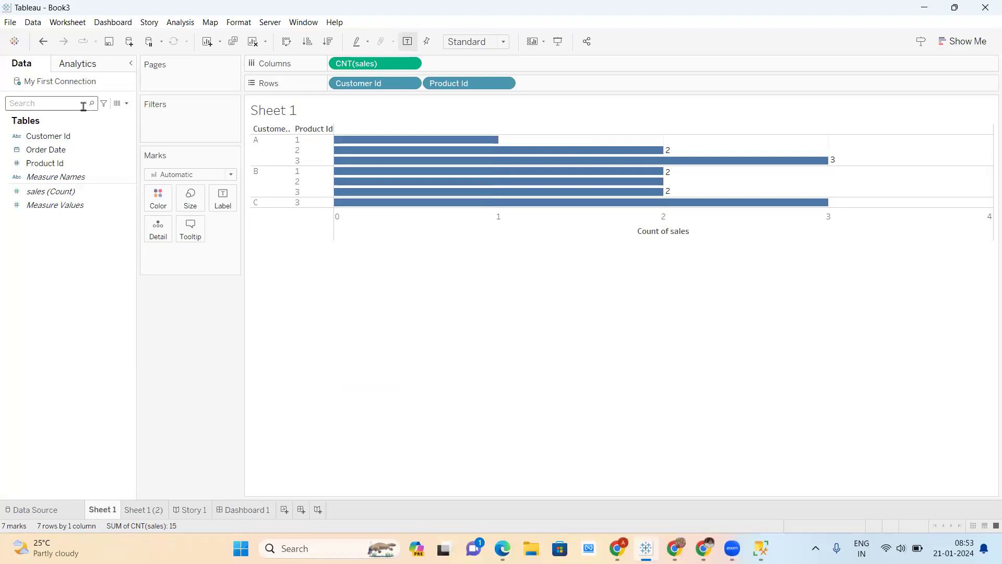
drag(66, 148, 183, 126)
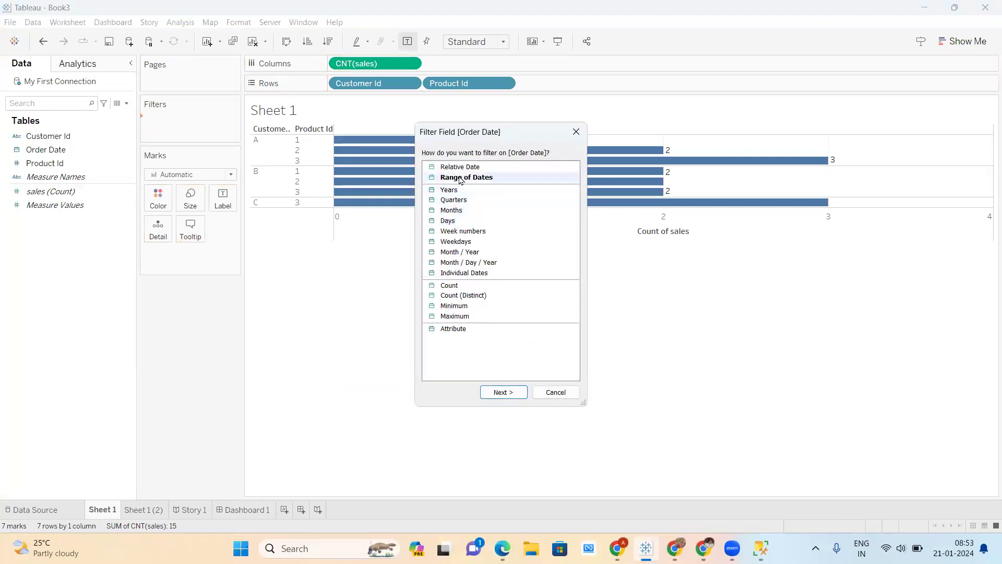
click(576, 132)
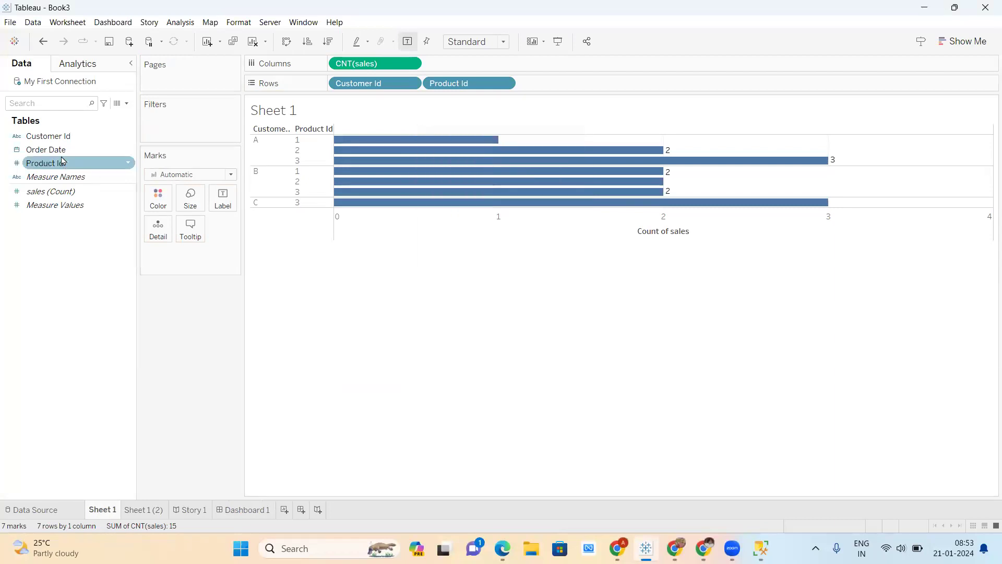
drag(52, 143, 172, 123)
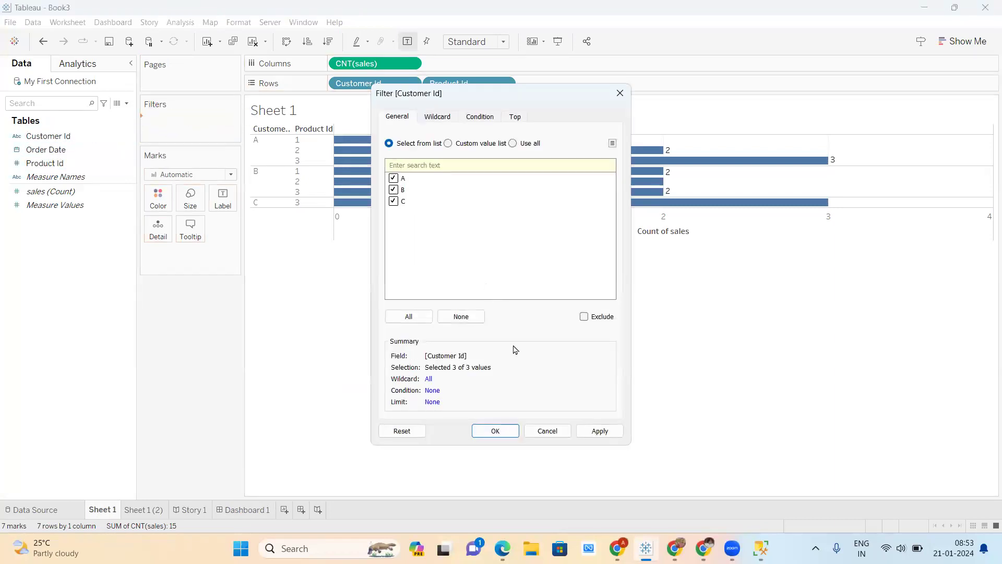
click(505, 434)
Apply Sheet 1's Customer Id filter to all worksheets using this data source.
click(227, 125)
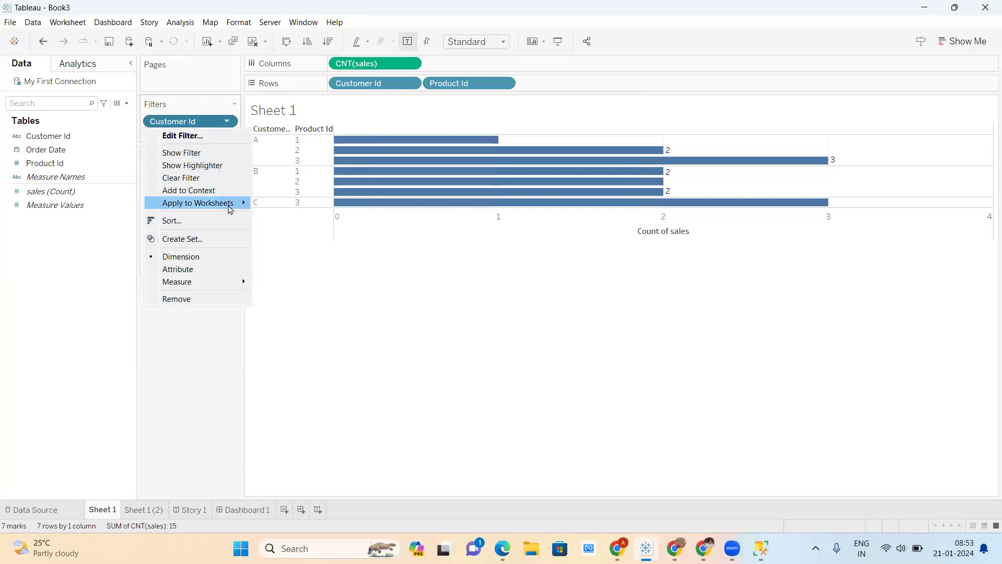
mouse_move(237, 203)
click(279, 216)
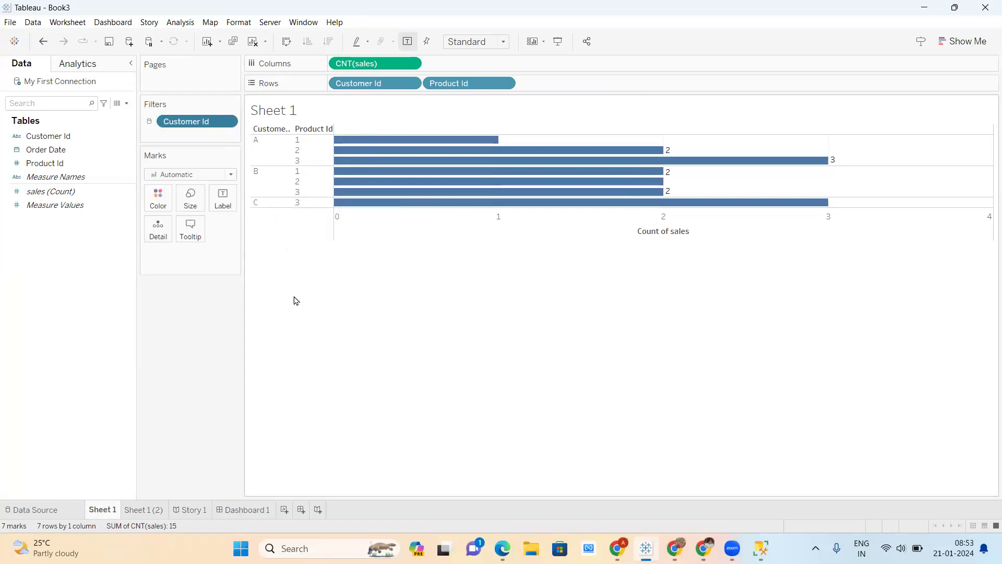
Show the Customer Id filter control for the Sheet 1 (2) chart on Dashboard 1.
click(241, 510)
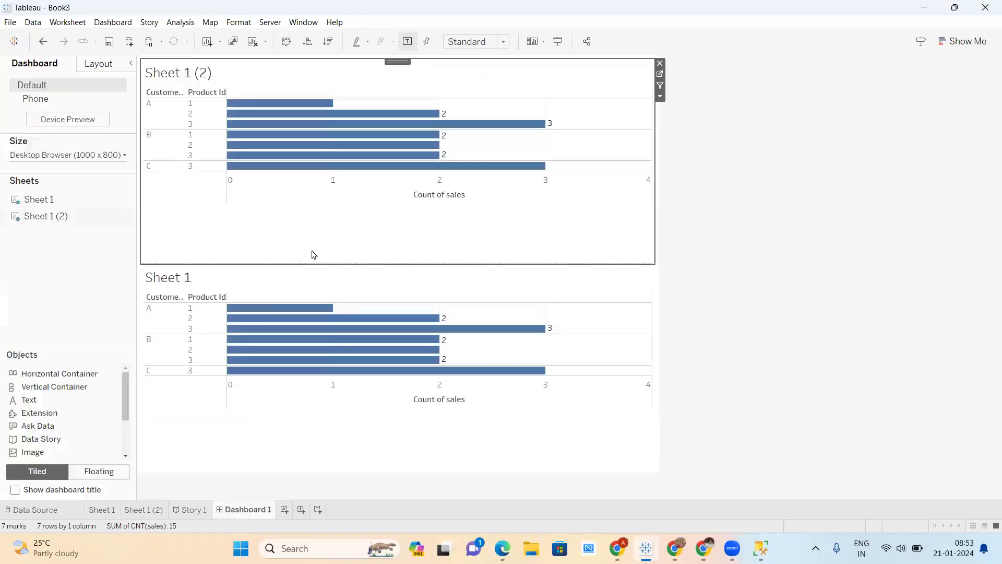
click(182, 23)
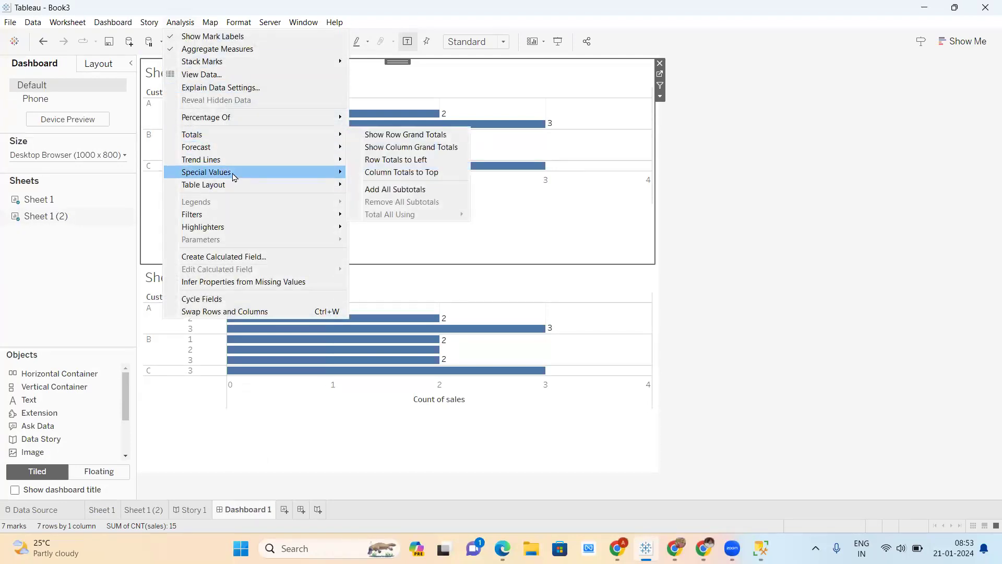
mouse_move(269, 215)
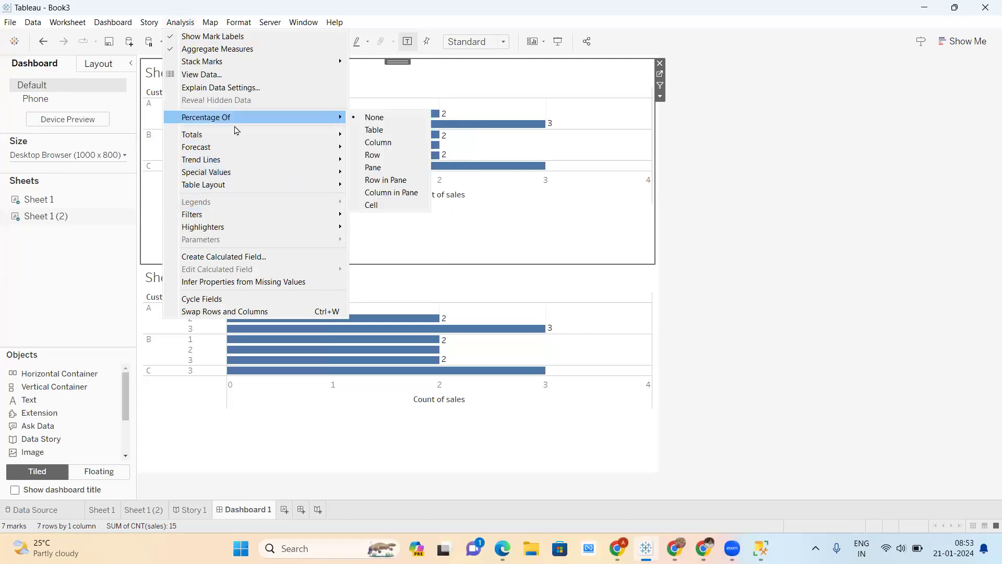
mouse_move(246, 139)
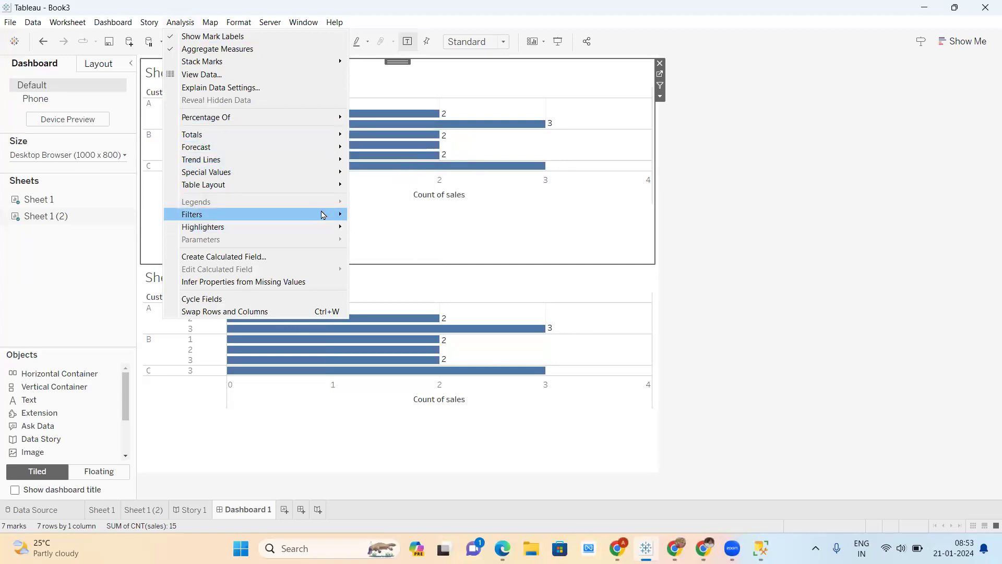
mouse_move(324, 214)
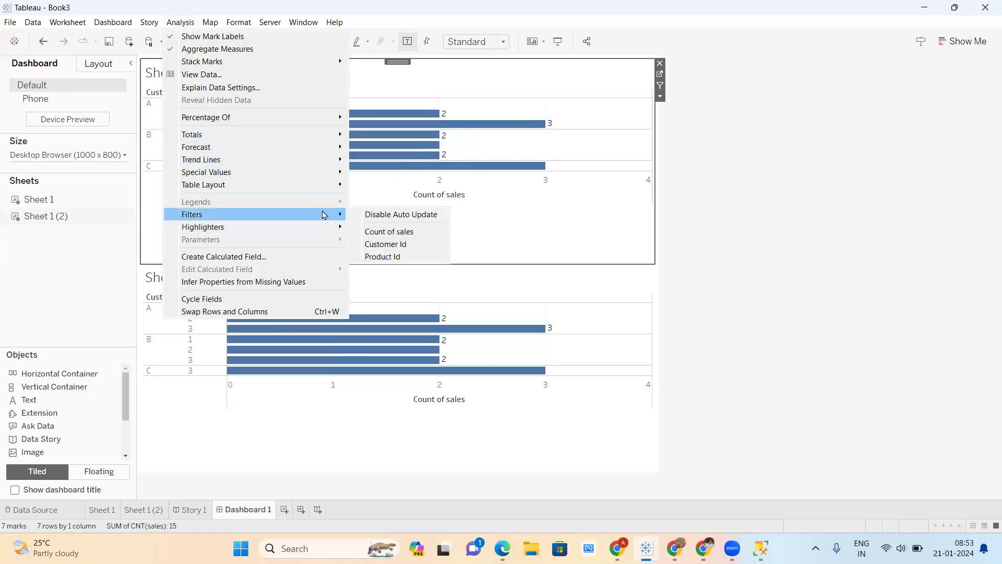
click(385, 244)
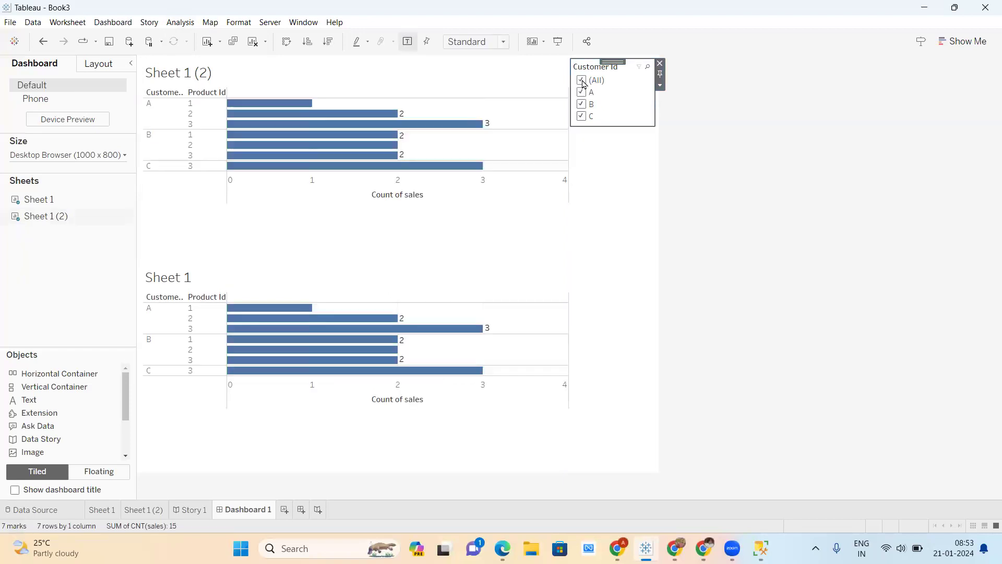
click(819, 237)
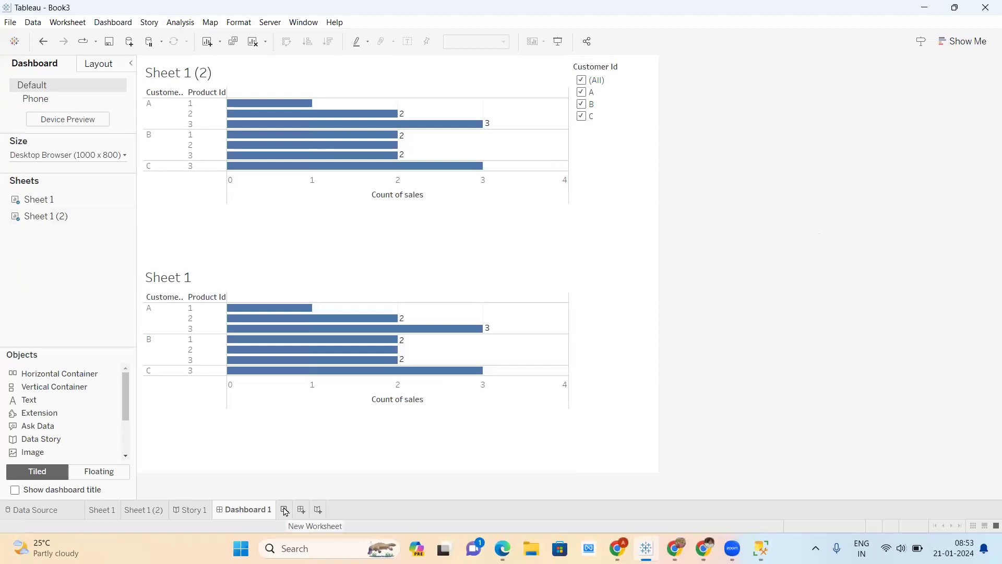
Create a new story containing Dashboard 1 and test its Customer Id filter by switching B off and on.
click(318, 510)
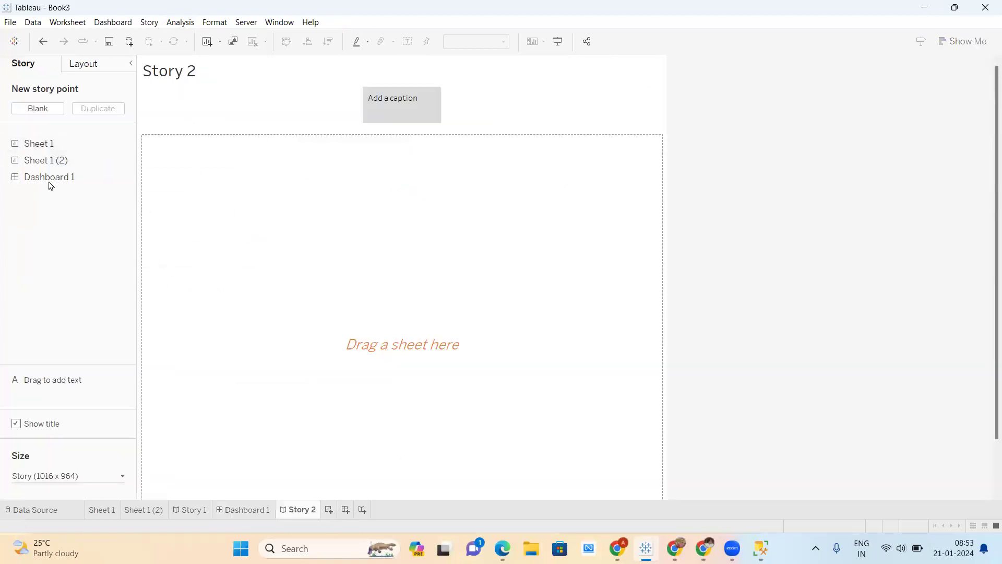
drag(129, 176, 334, 204)
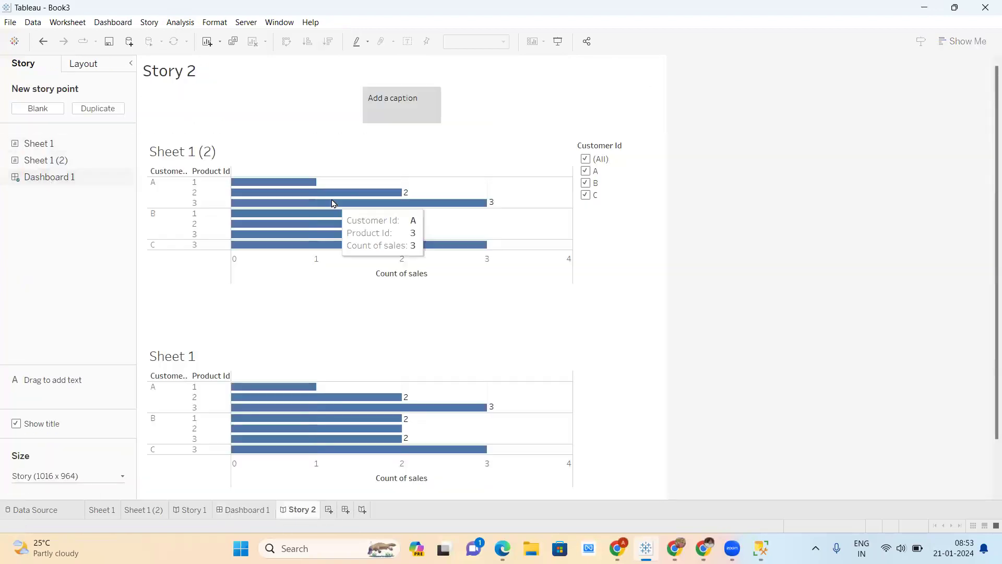
click(586, 184)
click(586, 183)
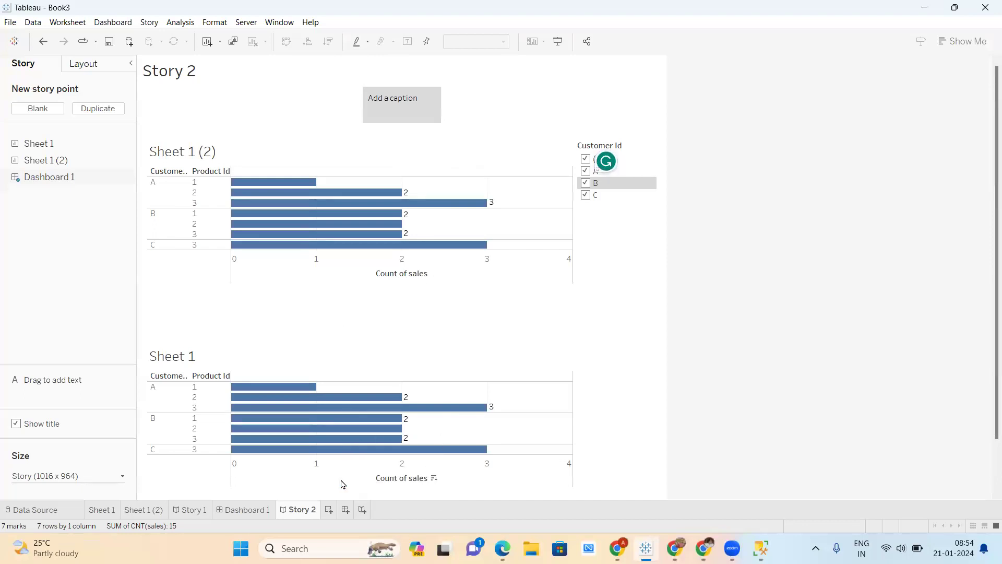
Create another story containing only Sheet 1 and check whether filter options are available for it.
click(362, 510)
drag(55, 136, 424, 223)
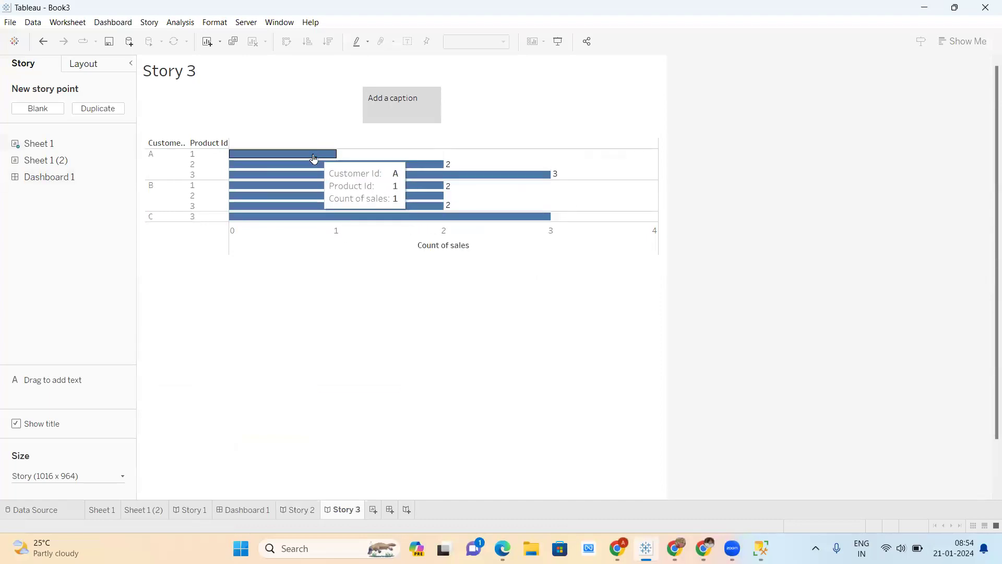
click(180, 22)
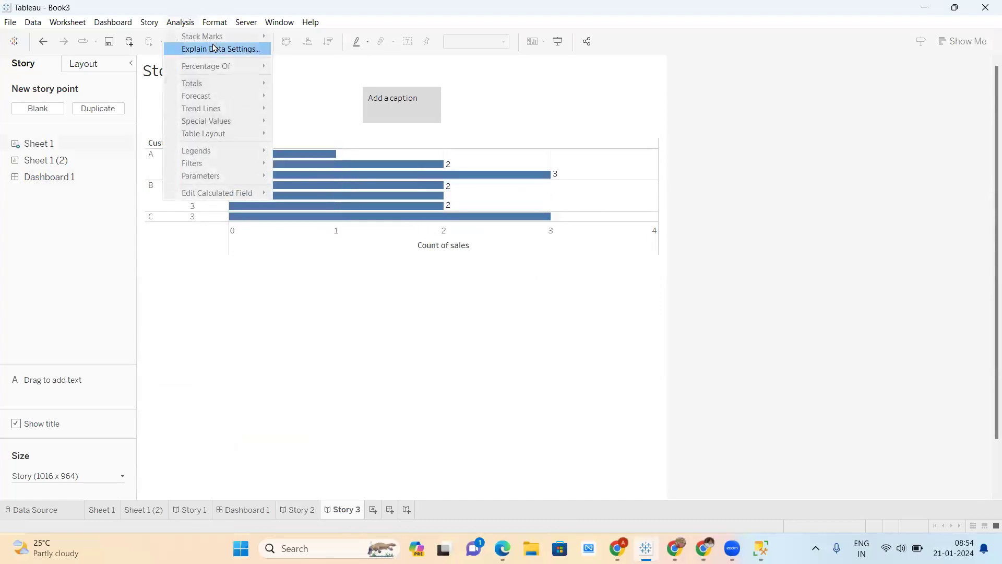
mouse_move(191, 21)
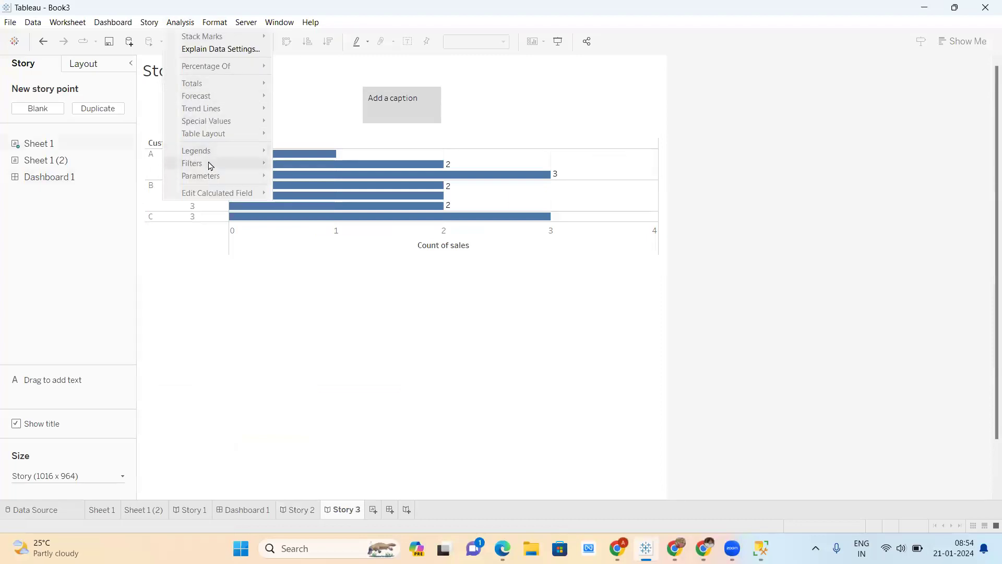
click(221, 301)
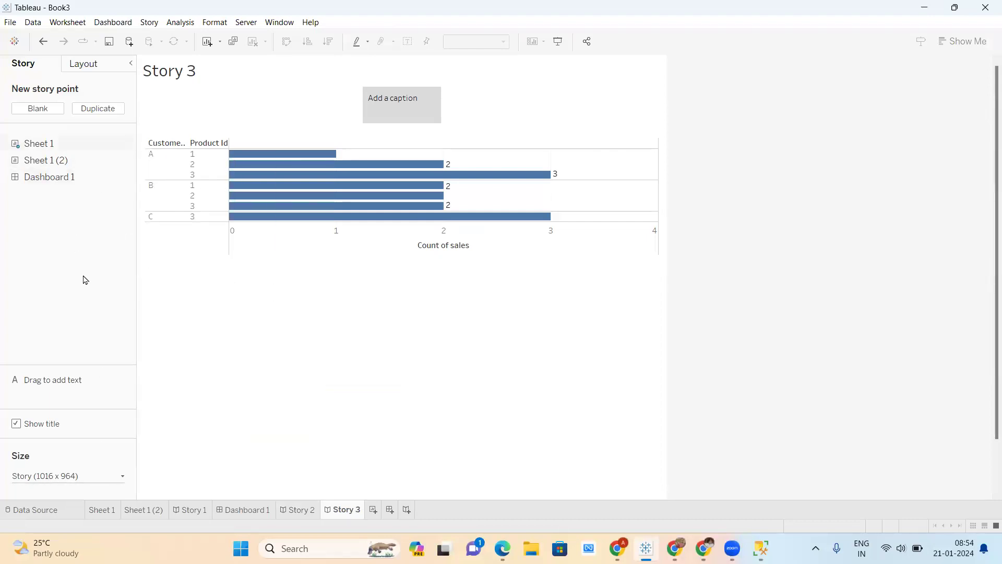
Caption the Sheet 1 story point "WHATEVER THE INSIGHT YOU THINK IS OF UTMOST IMPRTANCE PUT IT HERE".
double_click(403, 101)
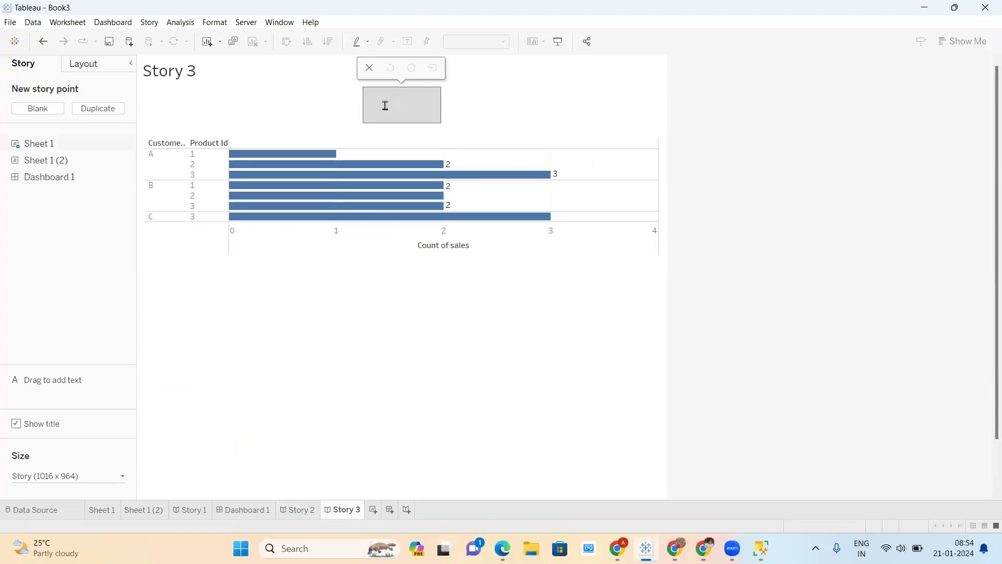
text(WHATEVER)
text( THE INSIGHT)
text( YOU THINK IS)
text( OF U)
text(TMOST IMPRTAN)
text(CE)
text( PUT)
text( IT HERE)
click(510, 110)
click(421, 111)
click(527, 103)
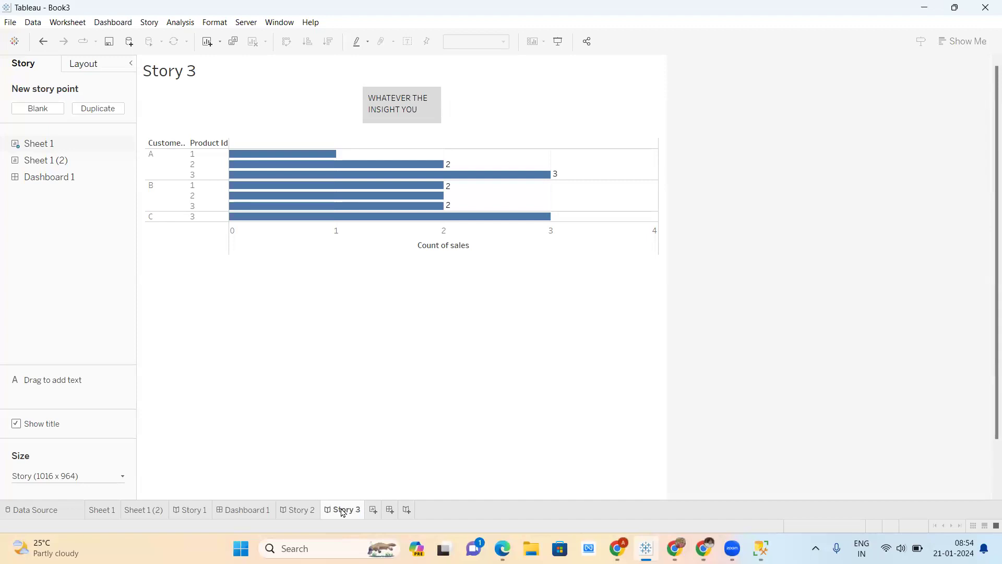
Delete Story 3 from the workbook.
mouse_move(343, 512)
right_click(343, 512)
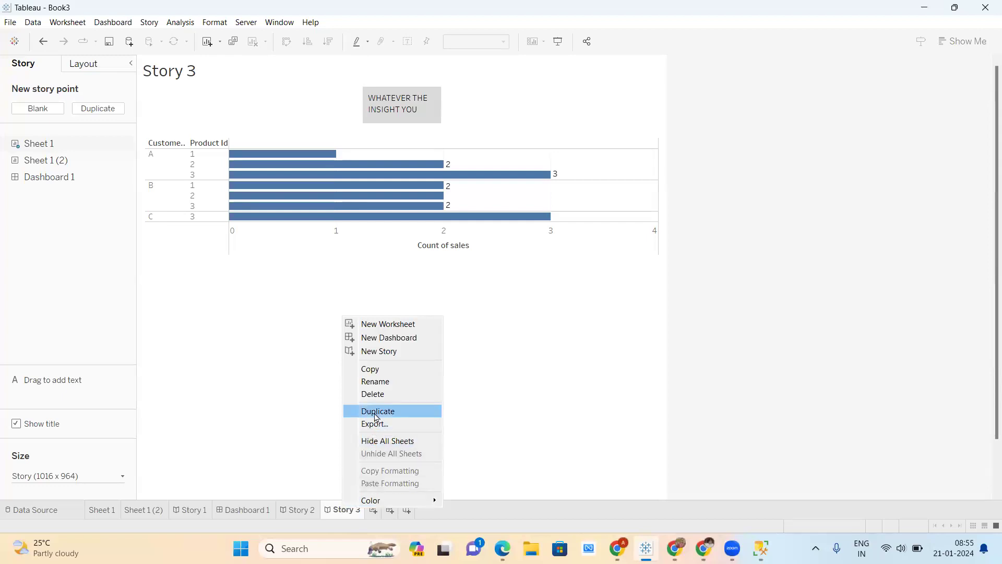
click(376, 394)
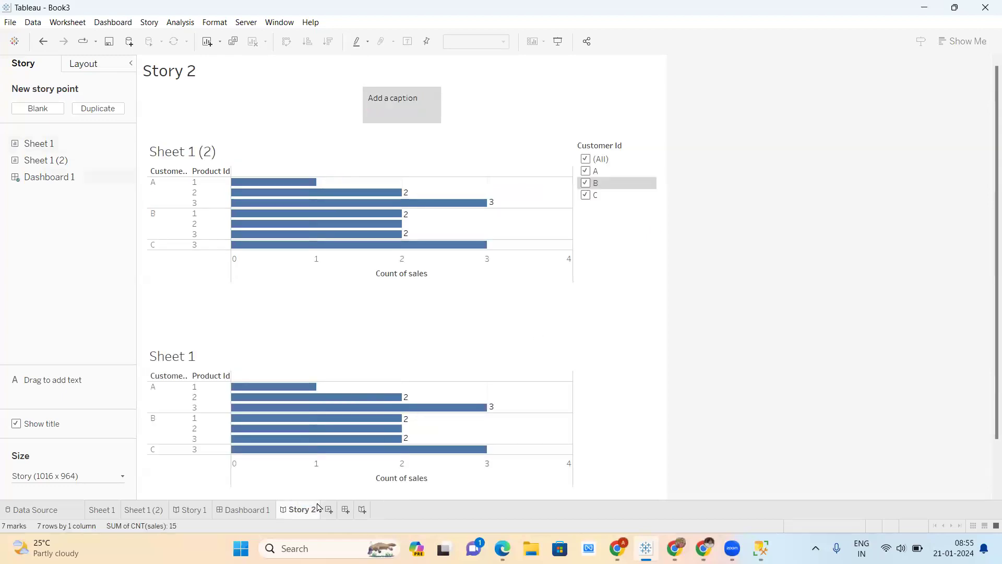
Delete Story 2, Dashboard 1, Story 1 and Sheet 1 (2) from the workbook.
right_click(302, 512)
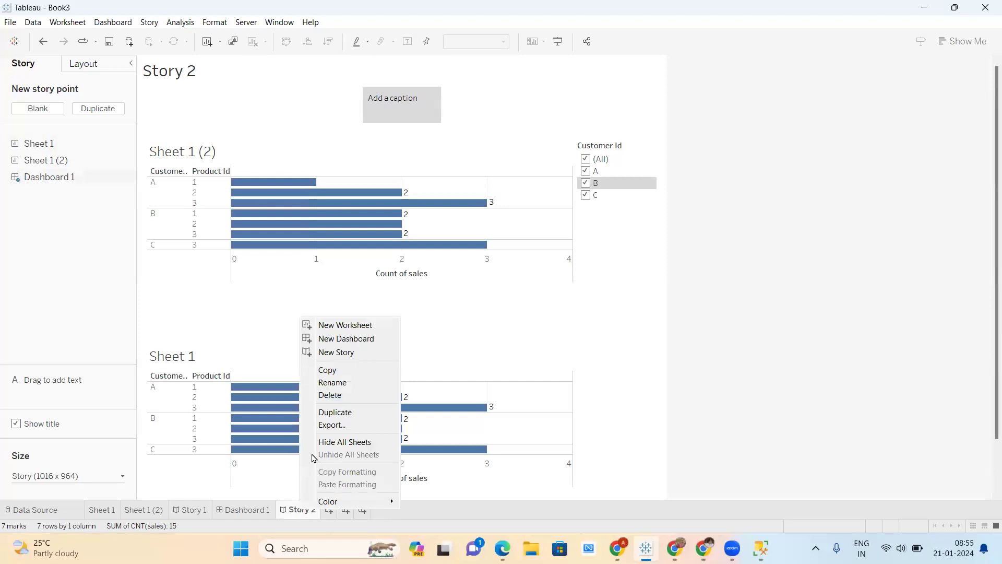
click(331, 396)
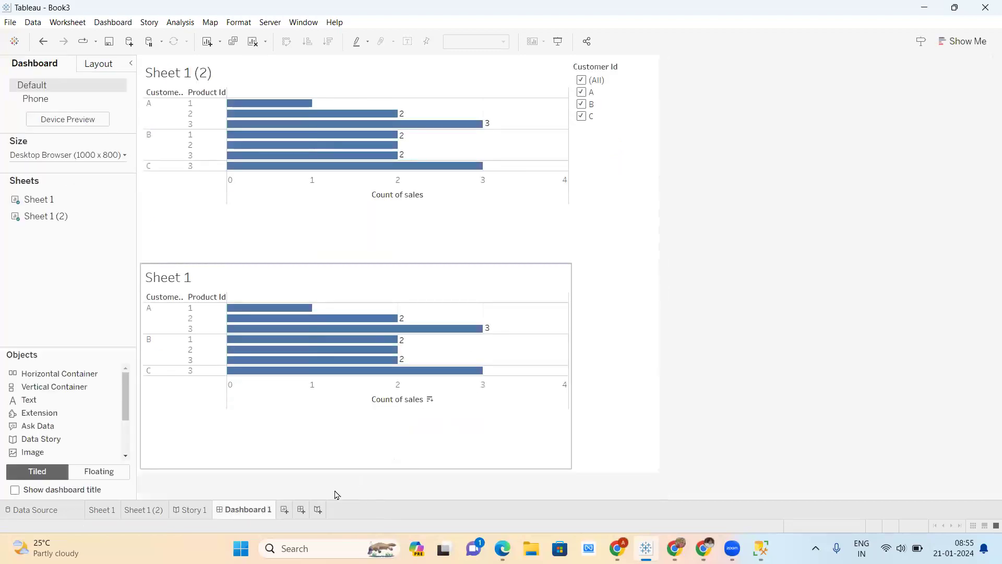
right_click(245, 510)
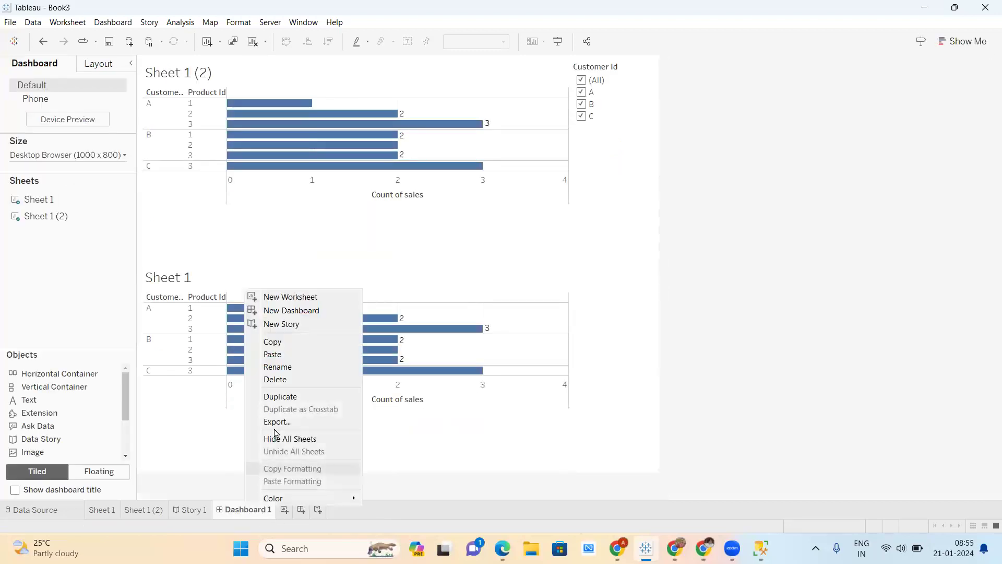
click(281, 381)
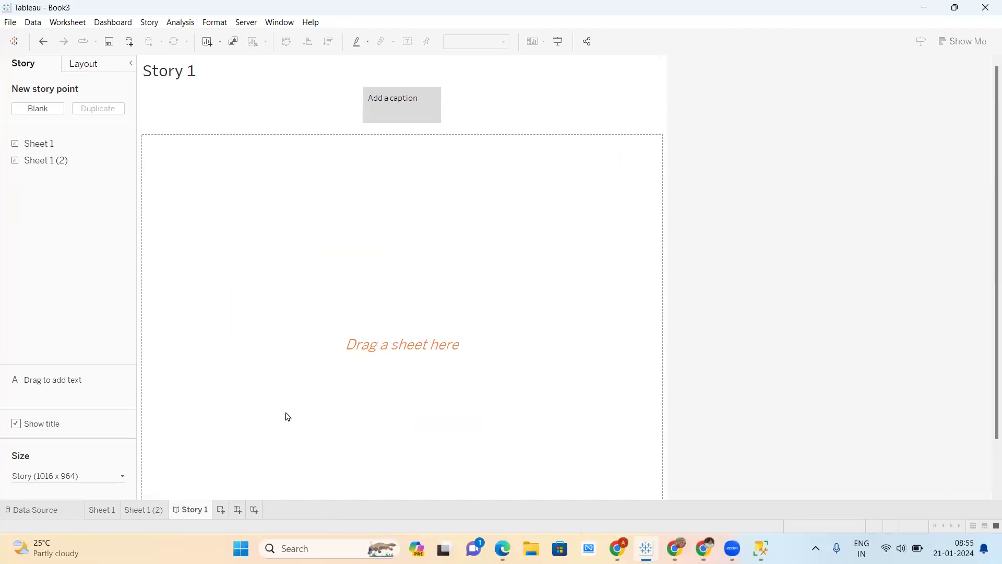
right_click(194, 517)
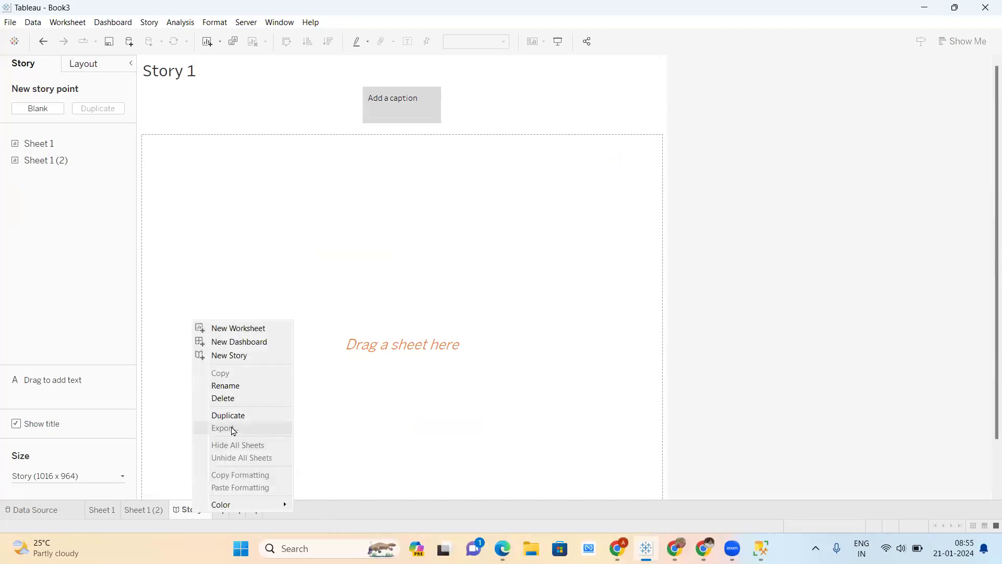
click(233, 401)
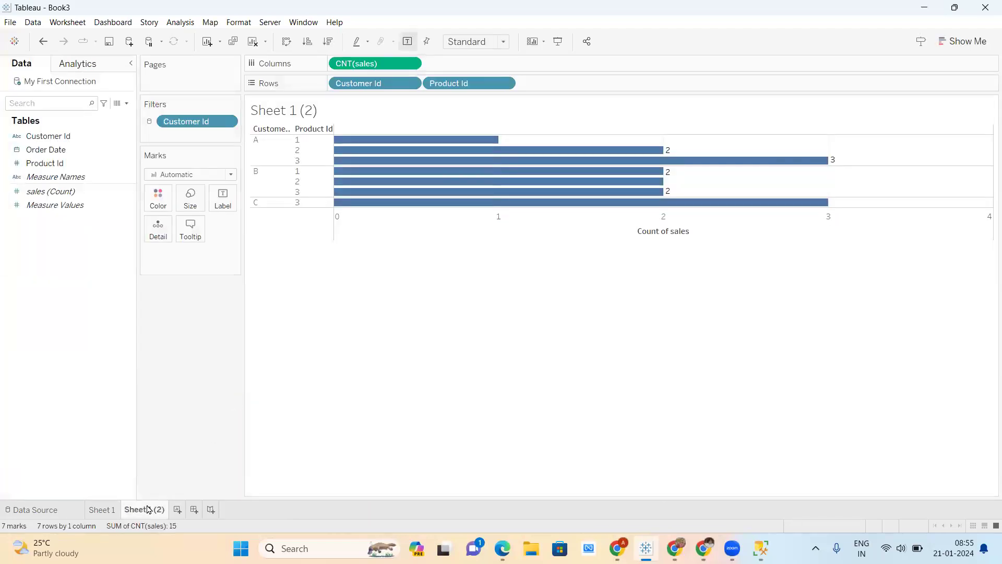
right_click(147, 510)
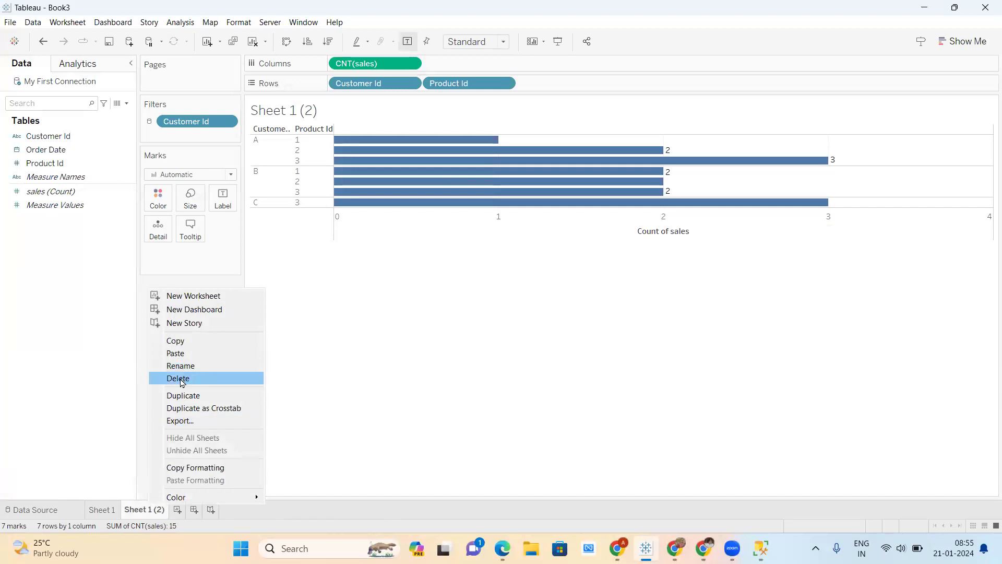
click(182, 381)
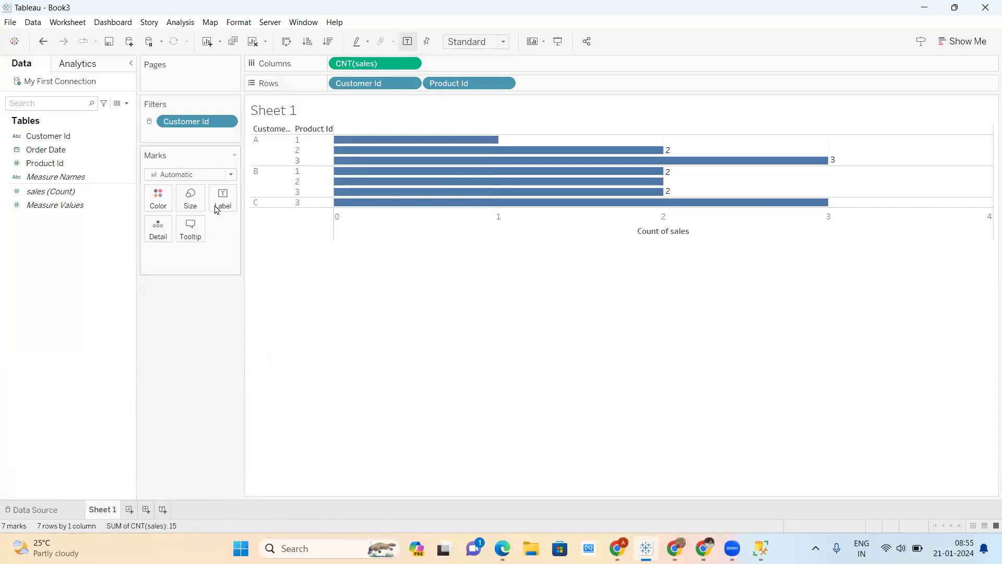
Clear Sheet 1 by removing its Customer Id filter, the CNT(sales) field and the remaining row fields.
drag(201, 128, 23, 276)
drag(369, 63, 95, 211)
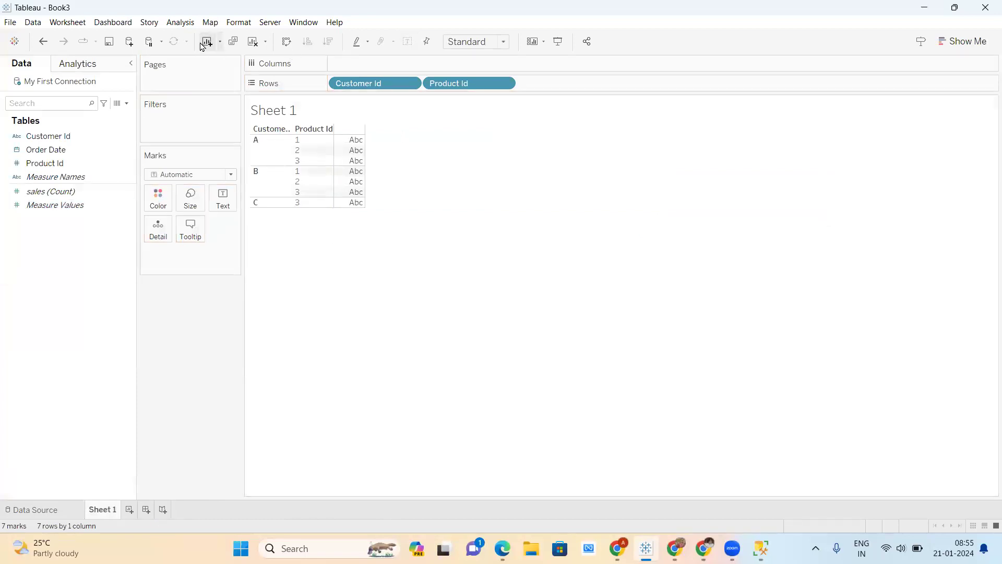
click(253, 42)
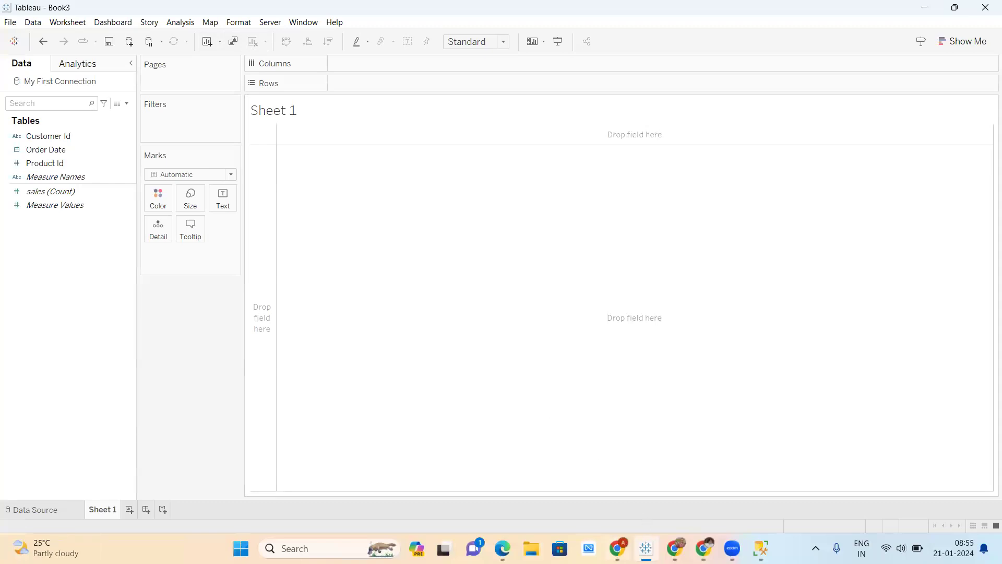
Review the Tableau Desktop workbook, dashboard and worksheet diagram in Excalidraw, and open the data source page in Tableau.
click(618, 548)
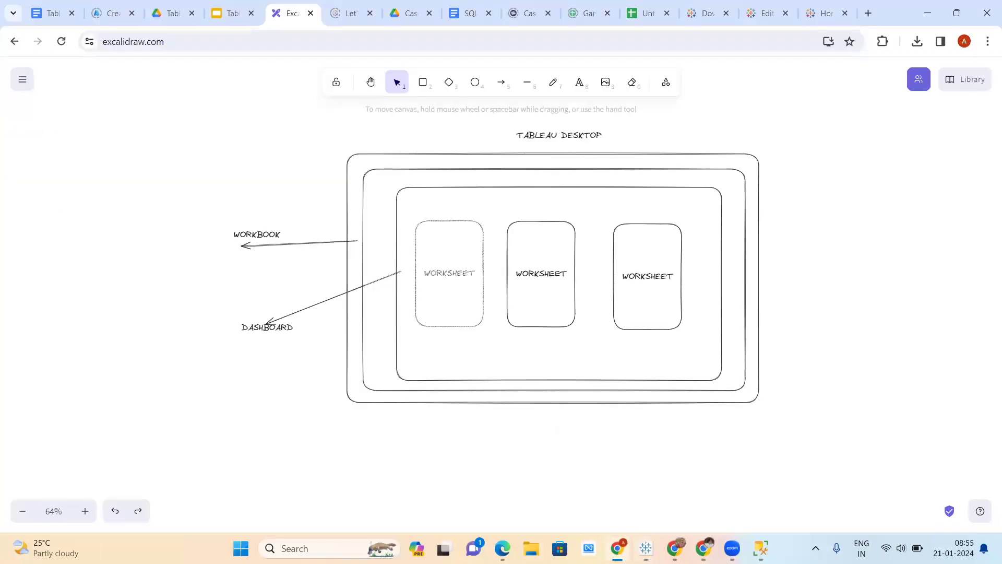
click(617, 548)
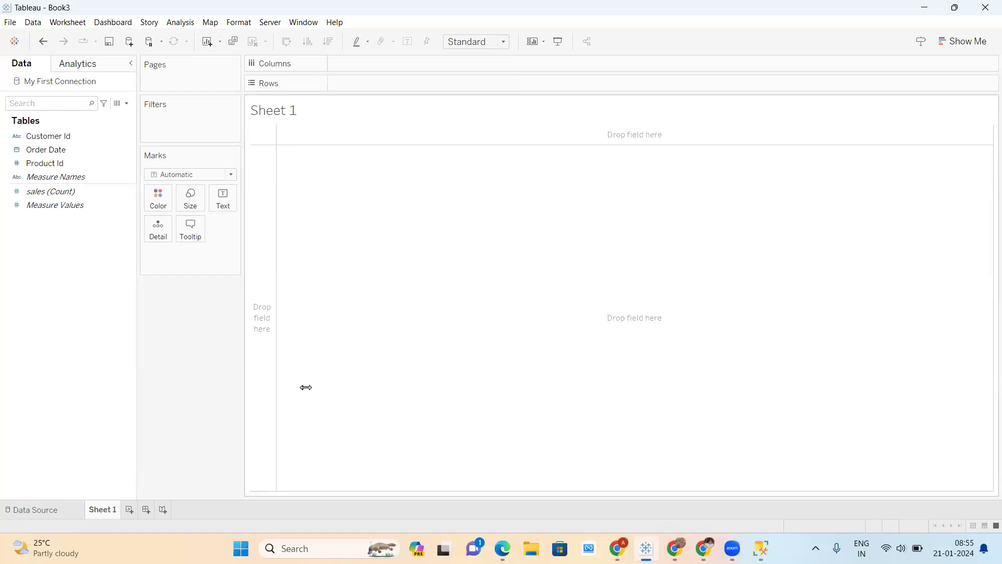
click(17, 517)
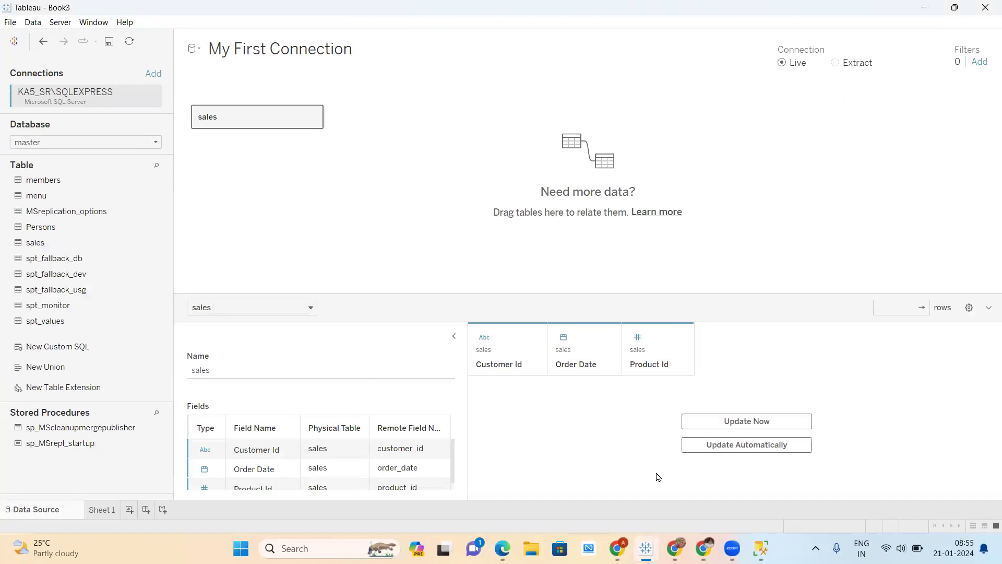
Examine the Excalidraw diagram of data connectors linking databases to Tableau Desktop, and return to Tableau.
click(618, 548)
scroll(594, 249, up, 6)
scroll(594, 250, up, 10)
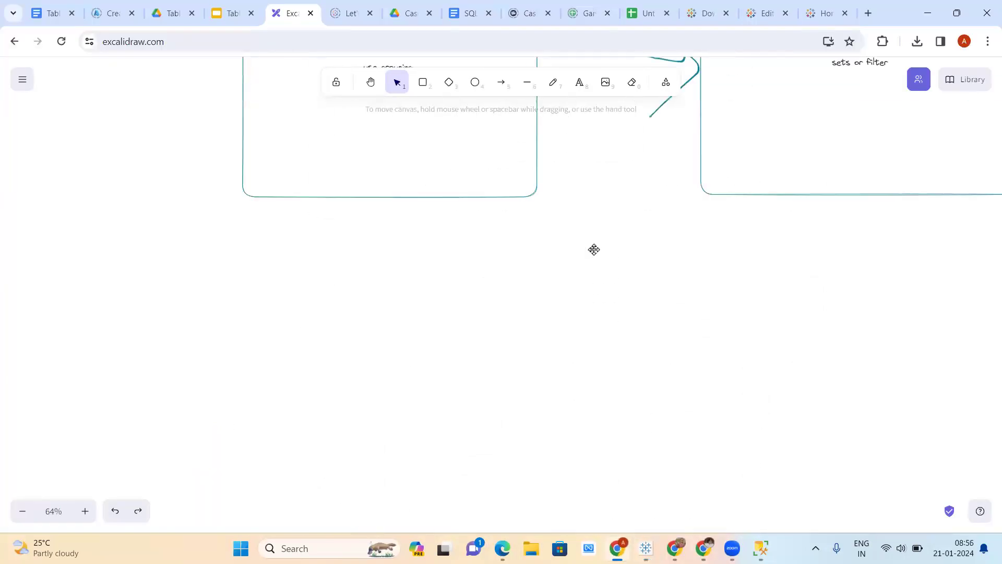
scroll(594, 249, up, 8)
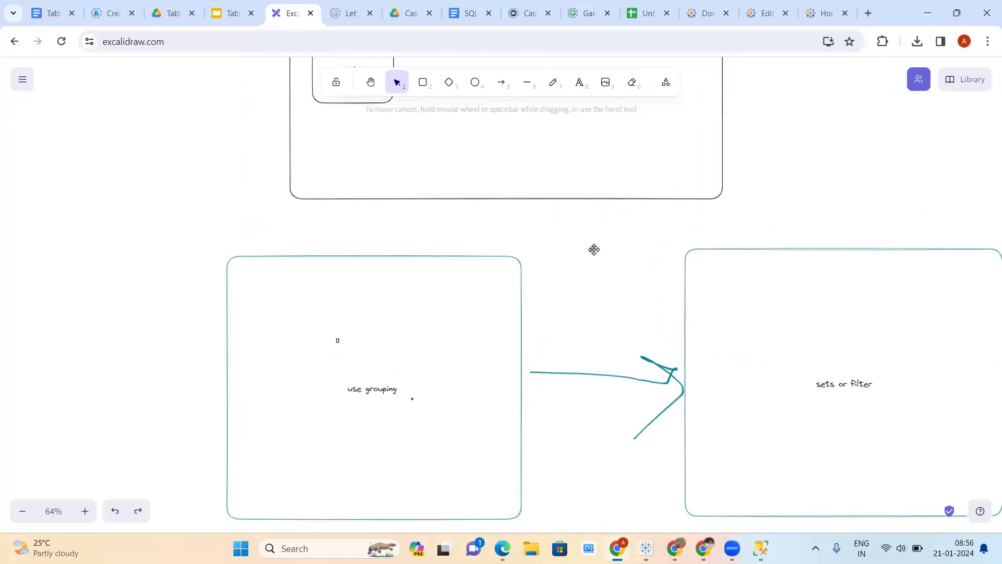
scroll(594, 249, up, 8)
scroll(594, 250, right, 8)
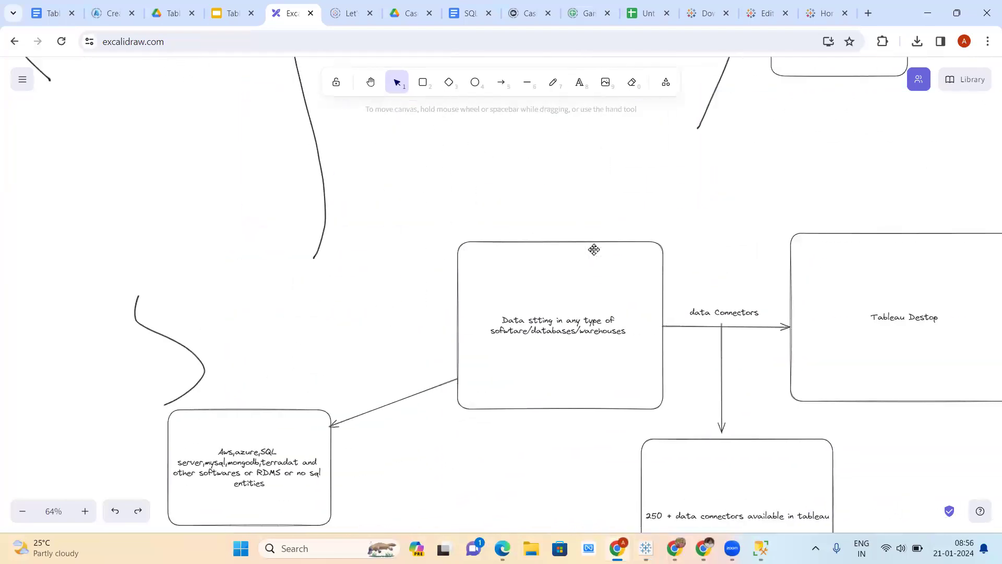
scroll(594, 250, down, 2)
scroll(594, 249, right, 2)
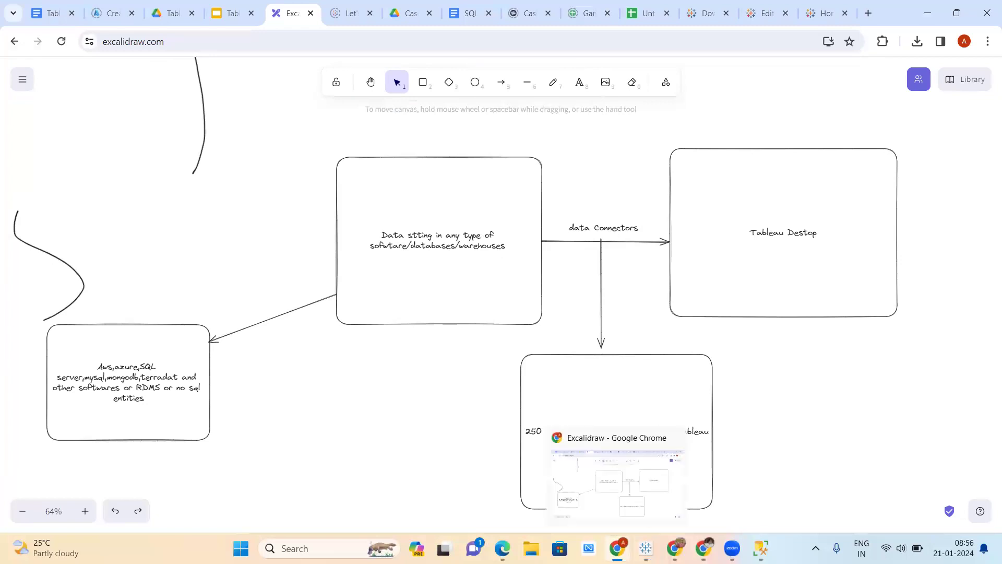
click(646, 548)
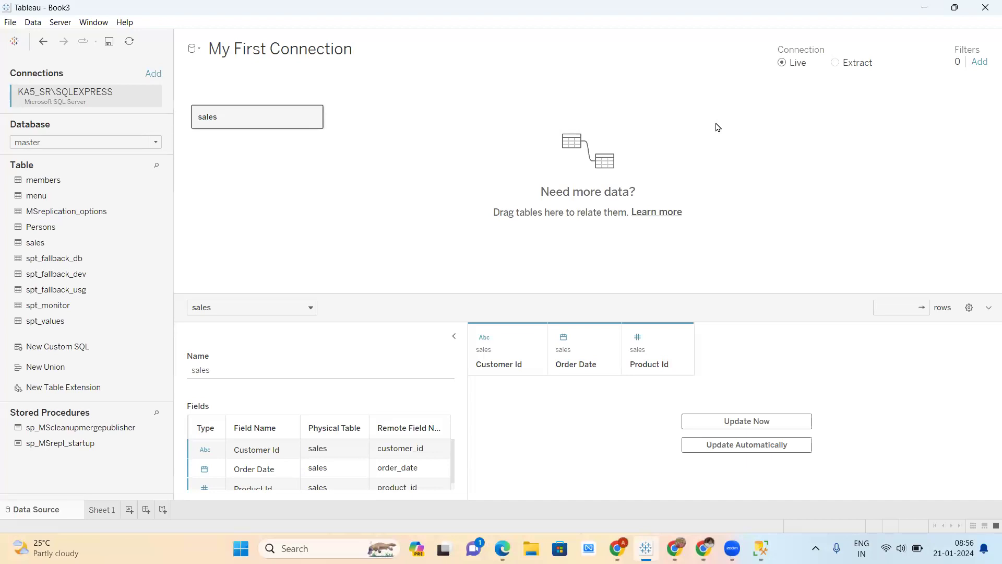
key(XF86AudioMicMute)
key(XF86AudioMicMute)
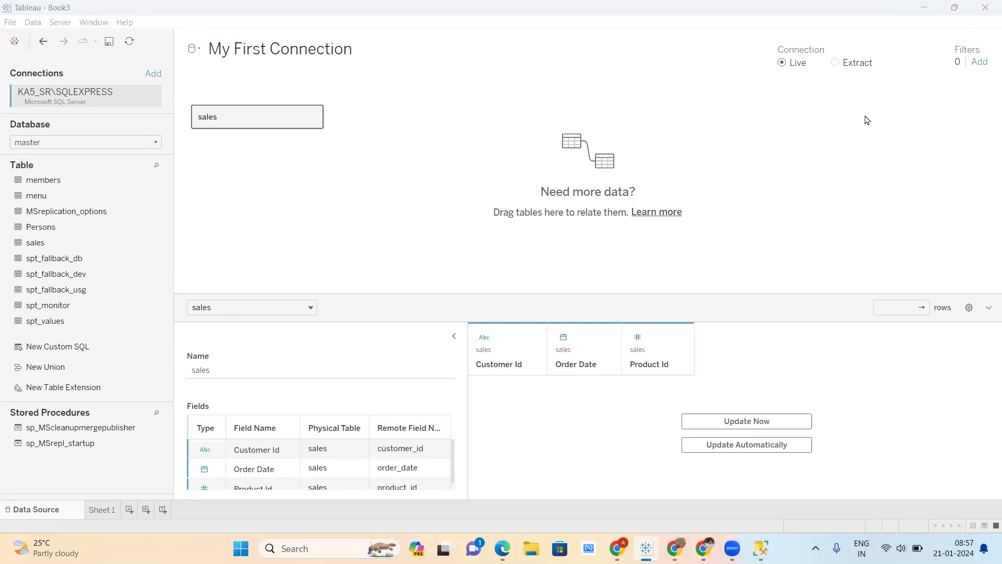
click(793, 77)
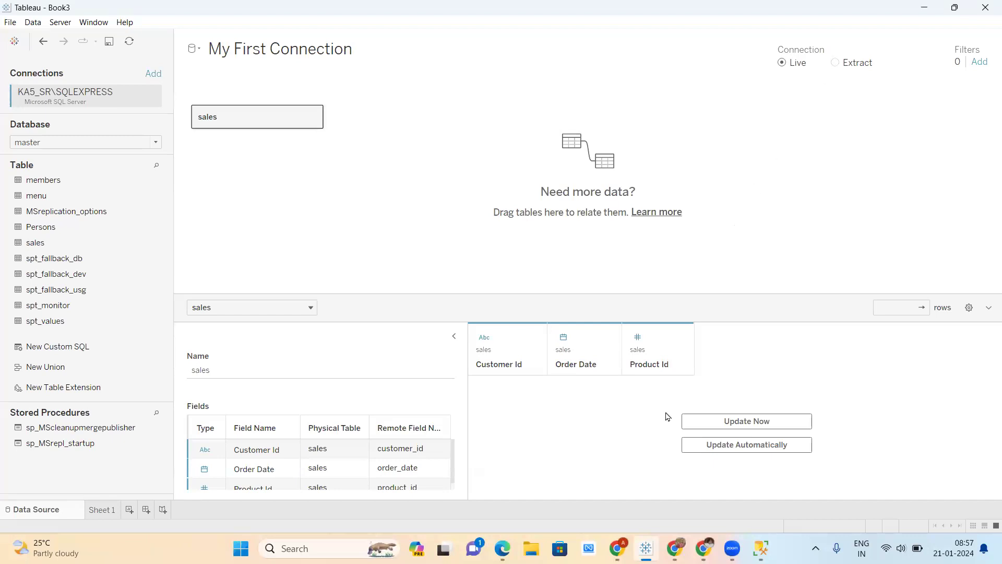
Switch to Excalidraw and find the diagrams explaining live, extract, full refresh and incremental connections.
click(618, 549)
scroll(609, 331, up, 10)
scroll(609, 331, down, 5)
scroll(611, 335, up, 5)
scroll(610, 335, up, 15)
scroll(610, 335, up, 15)
scroll(611, 335, right, 5)
scroll(610, 335, up, 10)
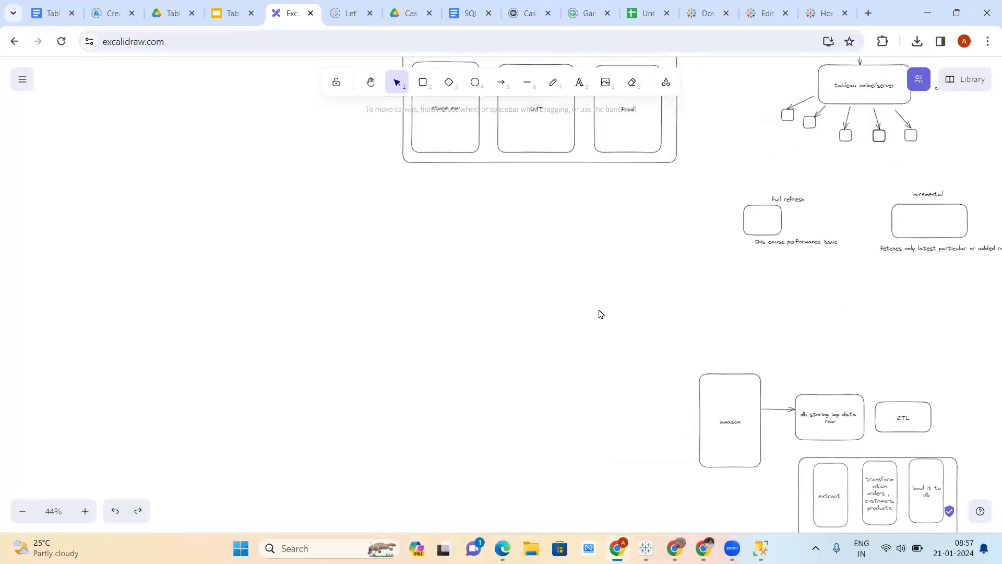
scroll(600, 314, up, 5)
scroll(600, 313, right, 2)
scroll(599, 314, right, 15)
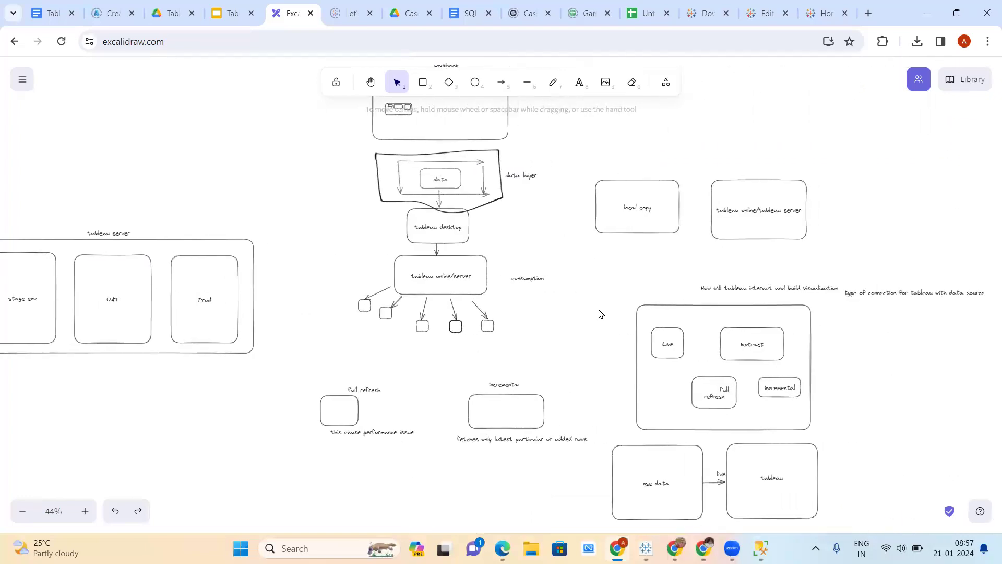
scroll(599, 314, down, 5)
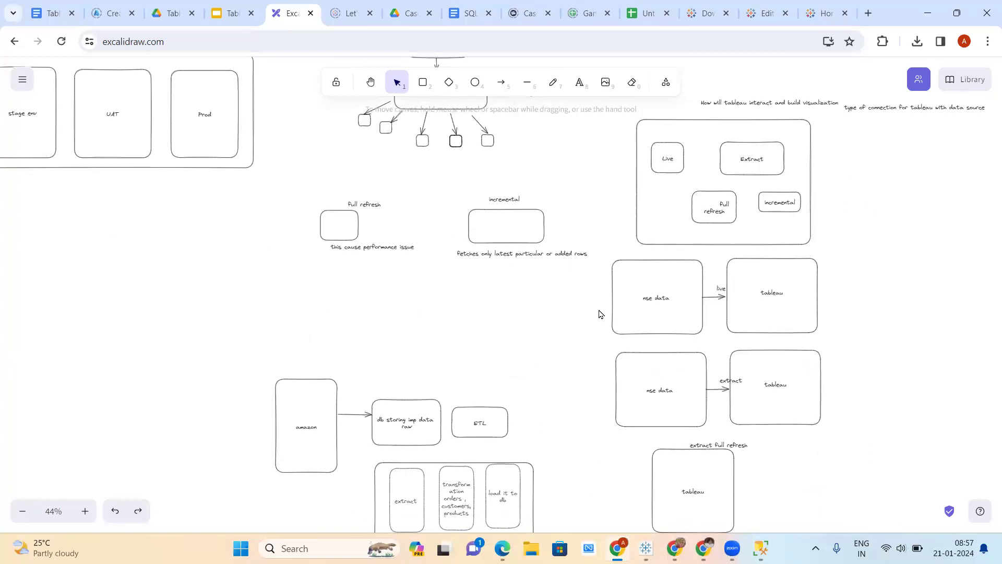
scroll(600, 314, down, 1)
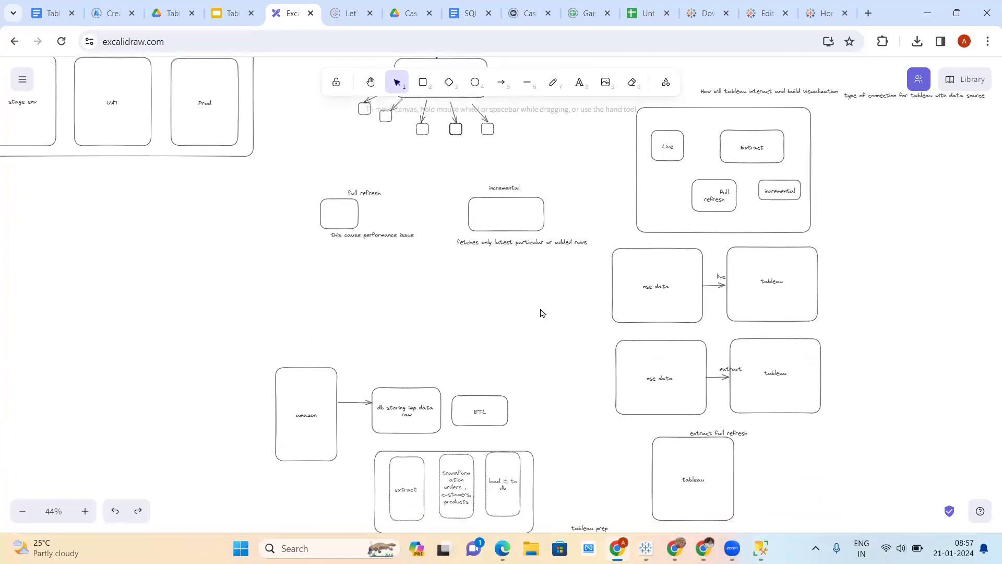
Examine the nse data live and extract diagrams and the amazon ETL flow more closely.
scroll(542, 313, down, 2)
scroll(542, 313, up, 5)
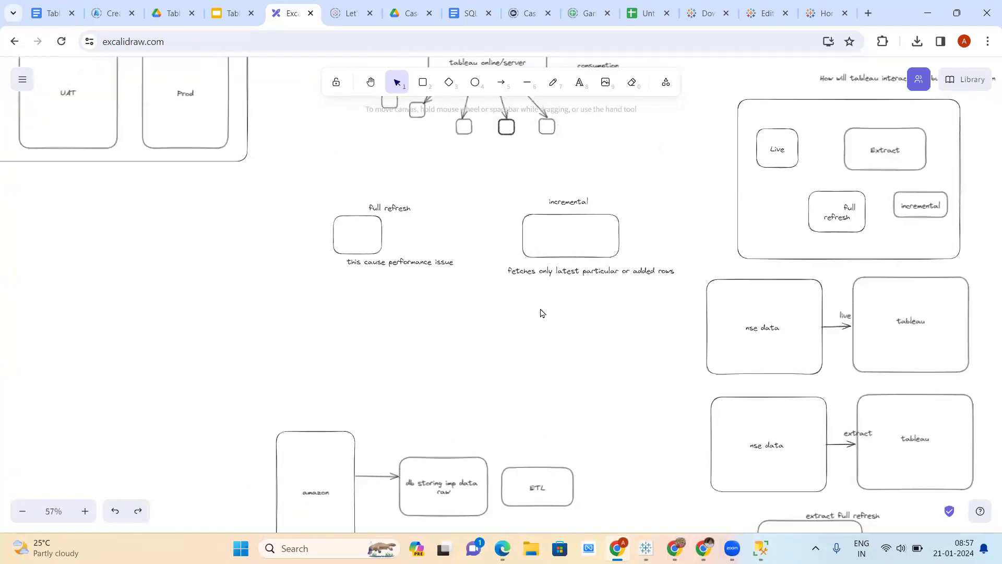
scroll(541, 314, down, 1)
scroll(542, 313, right, 4)
scroll(542, 313, right, 1)
scroll(541, 313, down, 4)
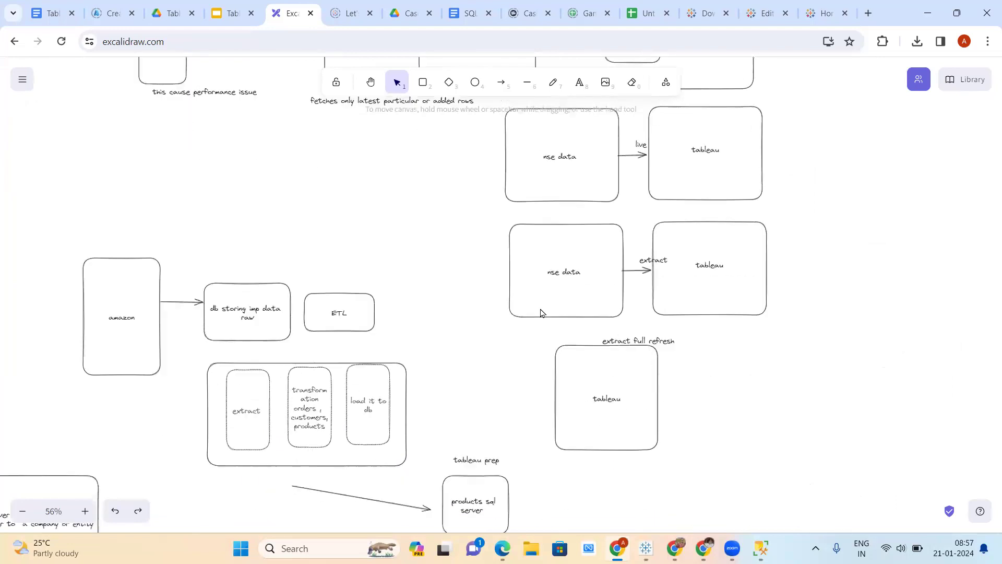
scroll(541, 313, down, 2)
scroll(542, 314, left, 2)
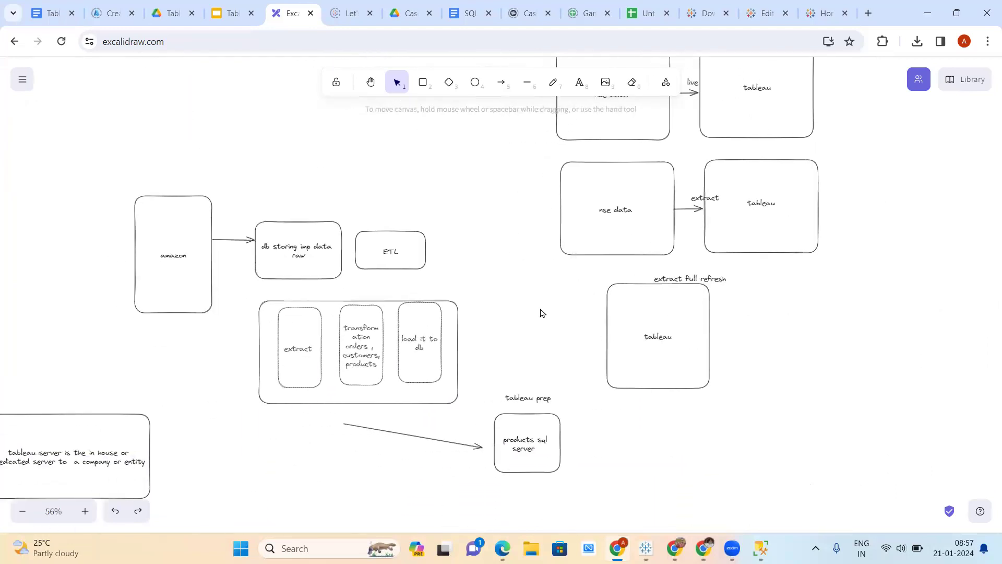
Look over the workbook, data layer and role-based server diagrams on the canvas, and return to Tableau's data source page.
scroll(541, 313, up, 8)
scroll(542, 313, up, 3)
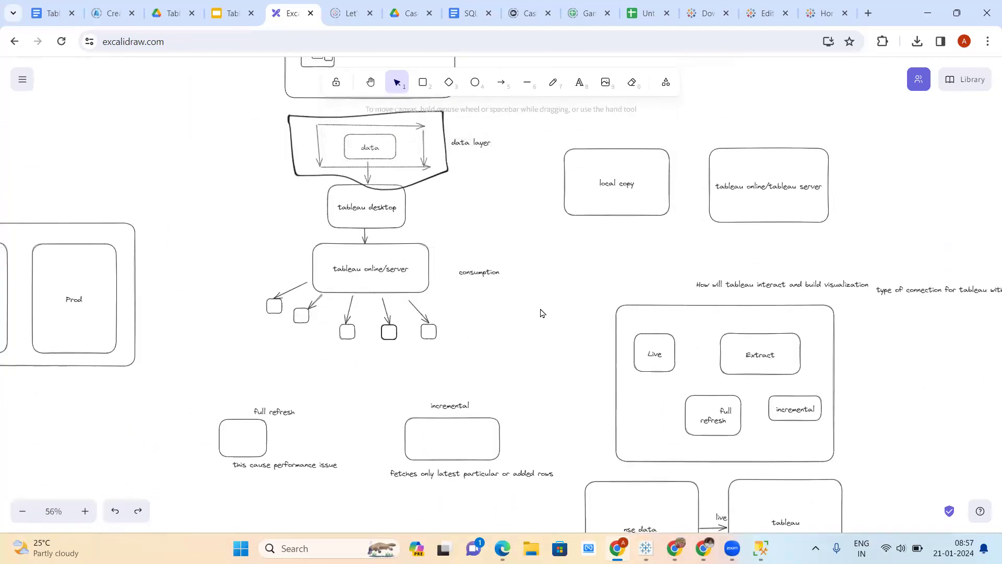
scroll(541, 313, up, 9)
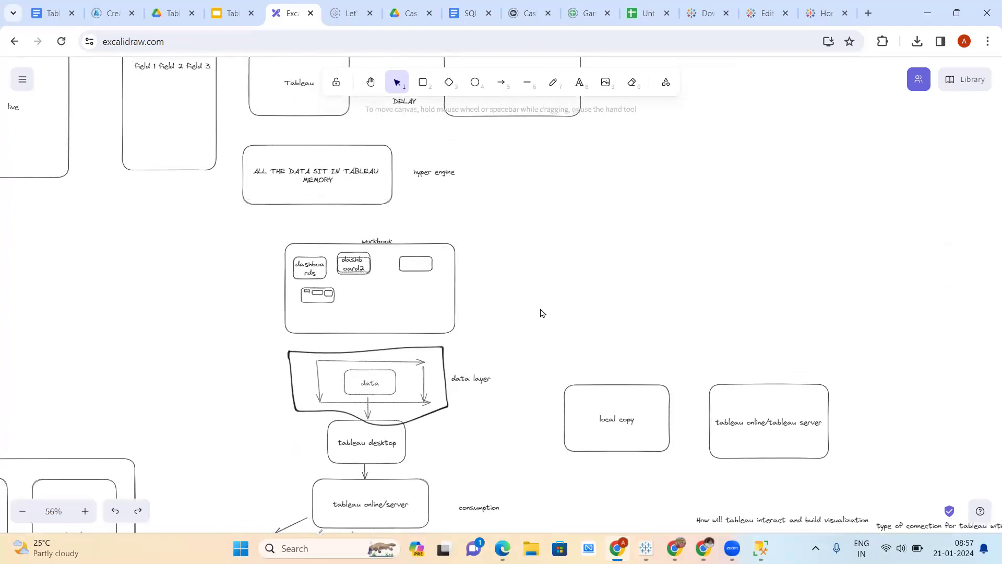
scroll(541, 314, up, 2)
scroll(542, 313, left, 6)
scroll(542, 314, up, 2)
scroll(541, 313, left, 1)
scroll(541, 313, down, 11)
scroll(541, 313, down, 20)
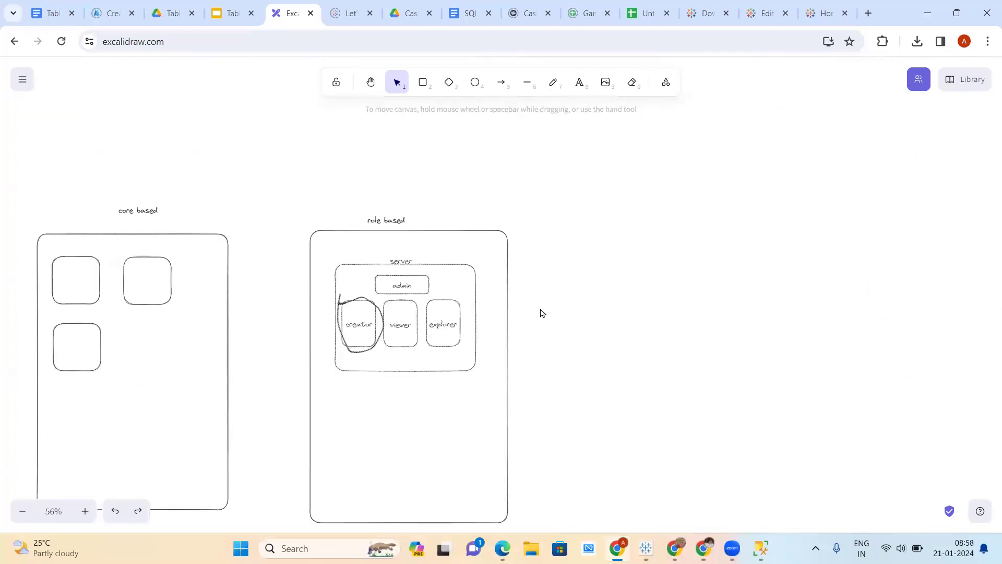
scroll(541, 314, down, 20)
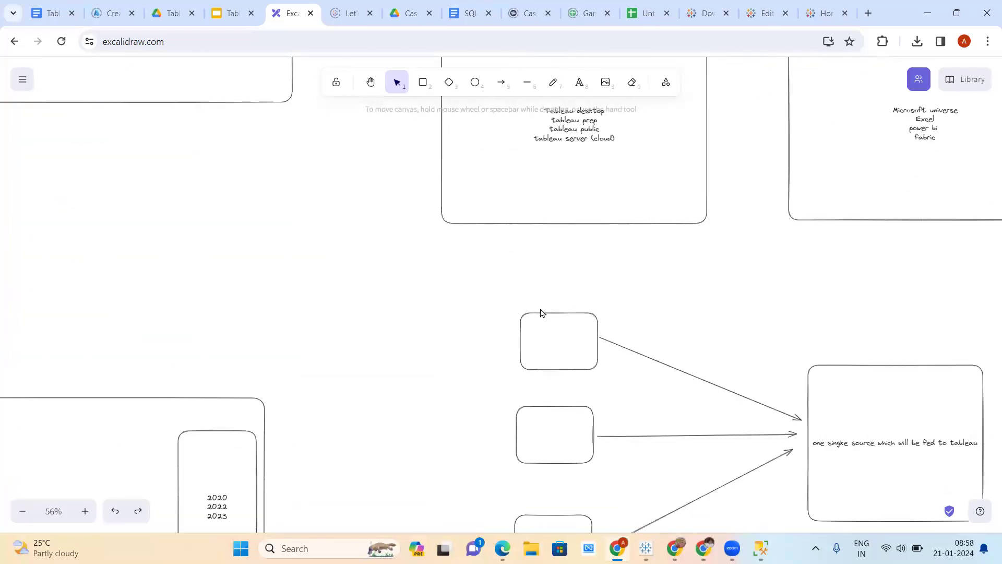
scroll(541, 313, down, 20)
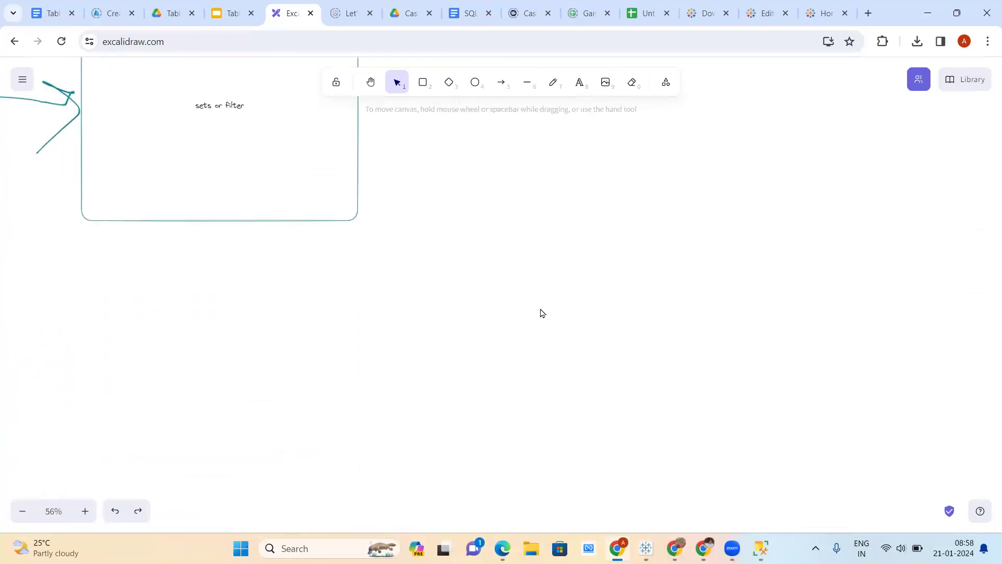
scroll(542, 313, down, 15)
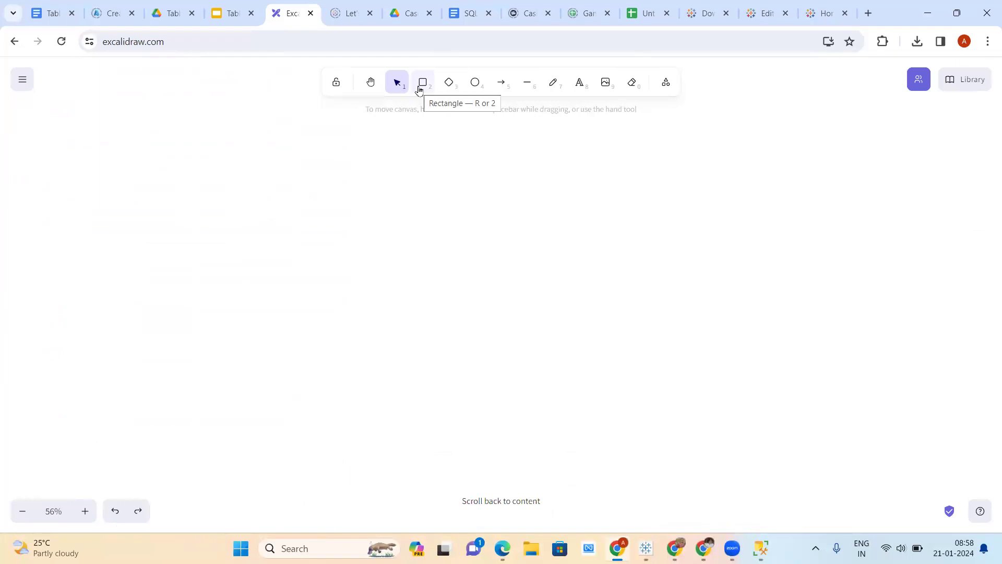
click(646, 548)
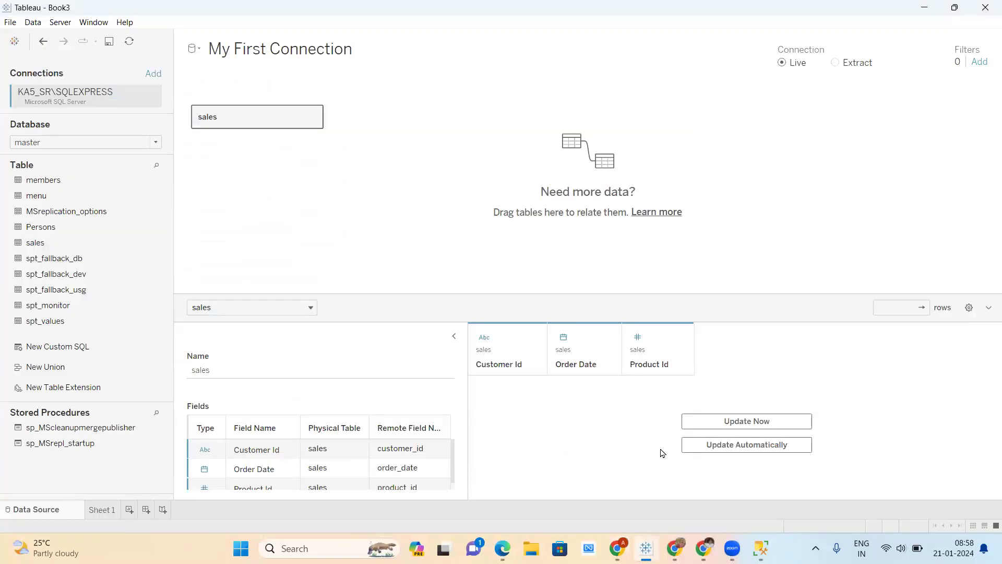
mouse_move(646, 548)
key(XF86AudioMicMute)
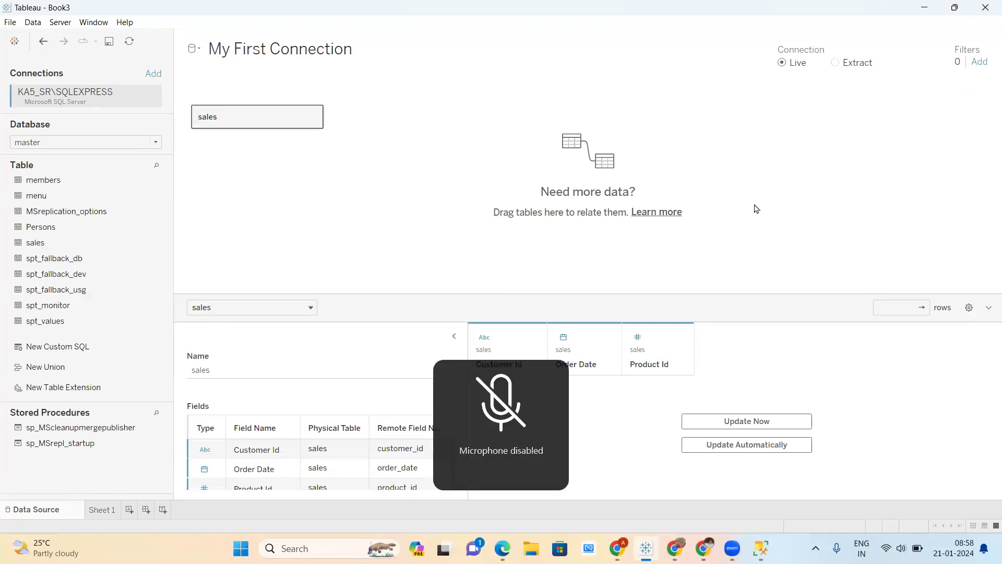
Switch to Excalidraw and draw two equally sized rectangles side by side on an empty part of the canvas.
key(XF86AudioMicMute)
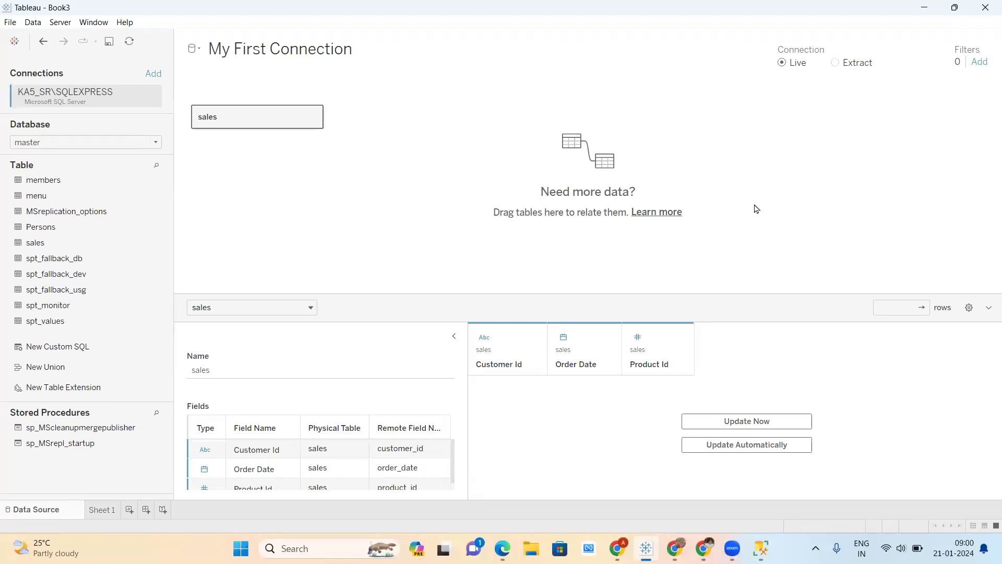
click(617, 548)
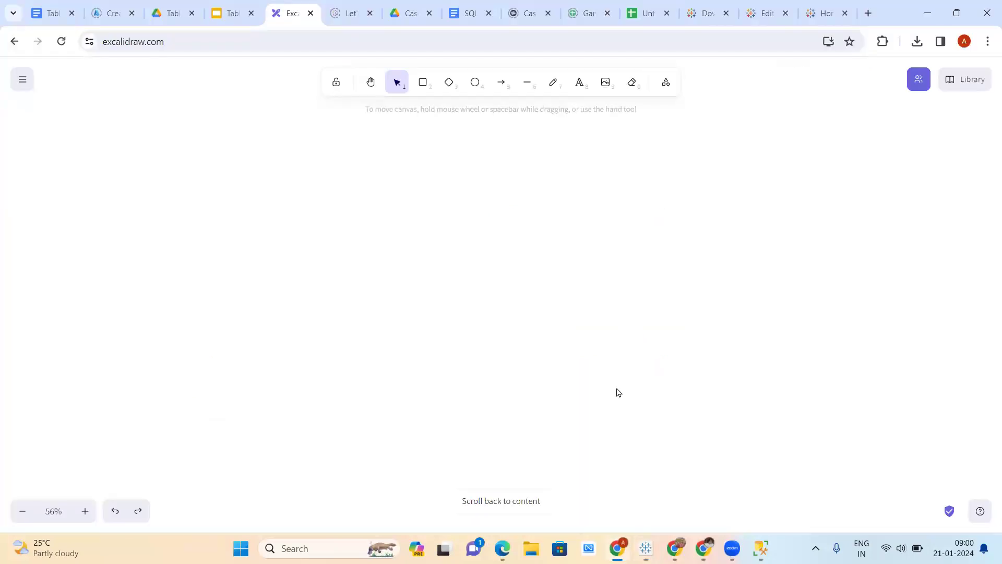
scroll(508, 311, up, 2)
scroll(509, 312, down, 2)
click(423, 82)
mouse_move(266, 223)
mouse_down()
mouse_move(512, 425)
mouse_move(505, 415)
mouse_up()
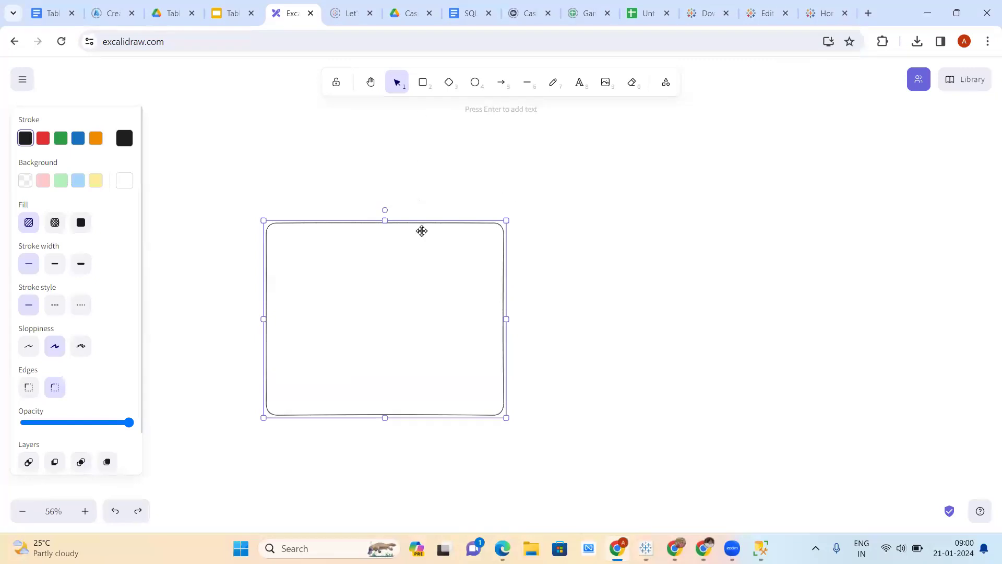
drag(422, 240, 795, 318)
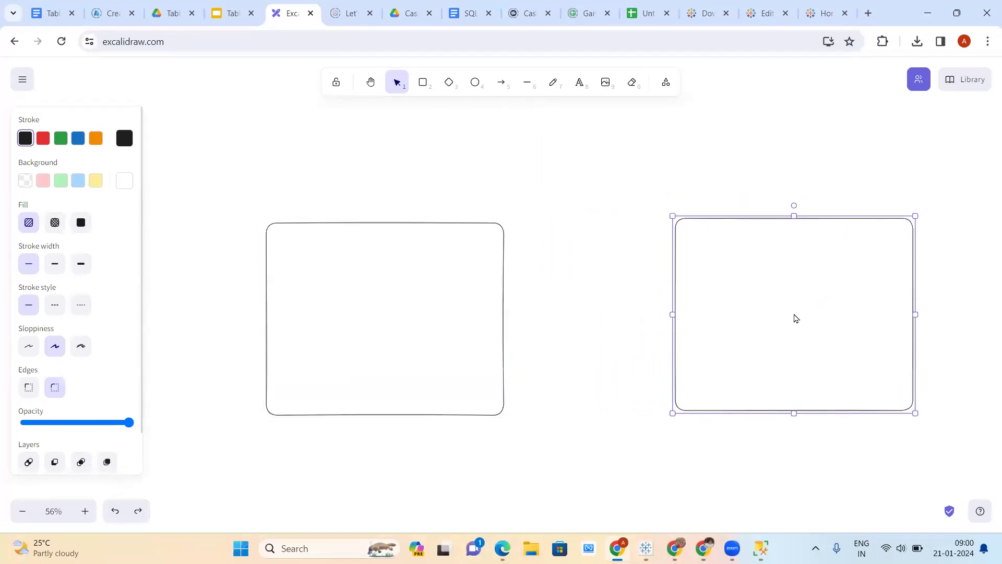
Label the second rectangle "TD" and the original rectangle "DB".
key(Return)
text(TD)
double_click(344, 303)
text(DB)
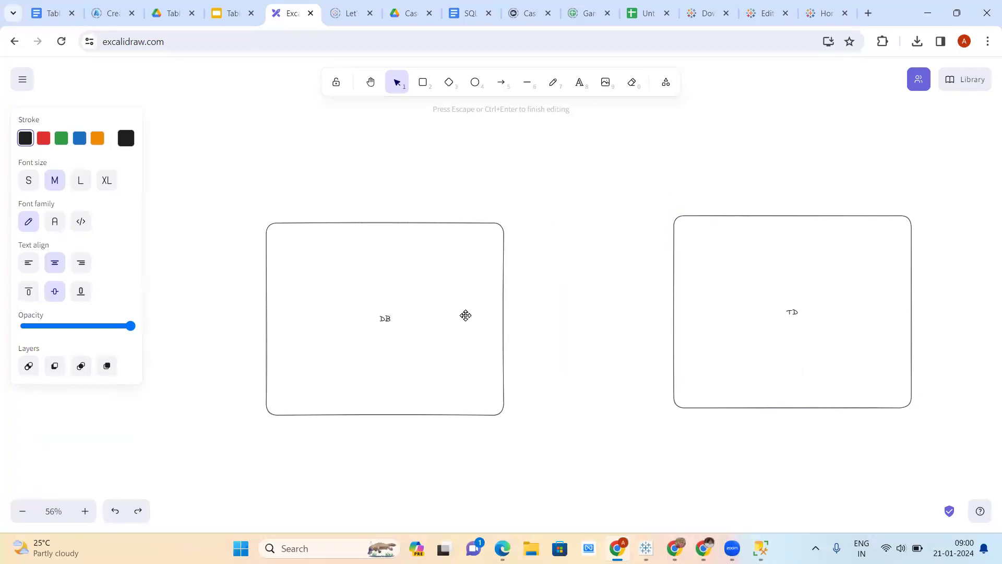
click(579, 305)
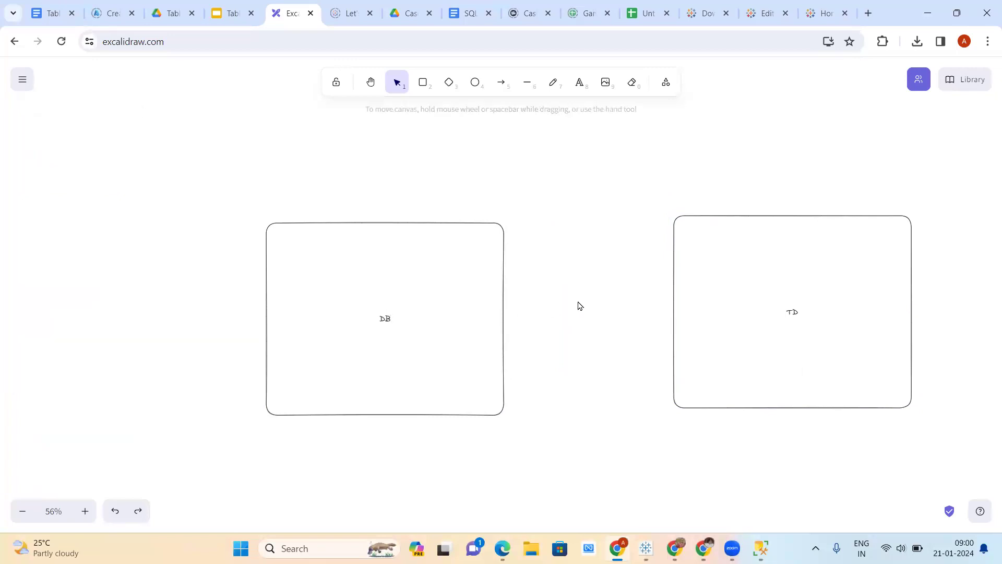
Draw an arrow from the DB box to the TD box and label it "lIVE" above the line.
click(501, 82)
drag(506, 320, 671, 319)
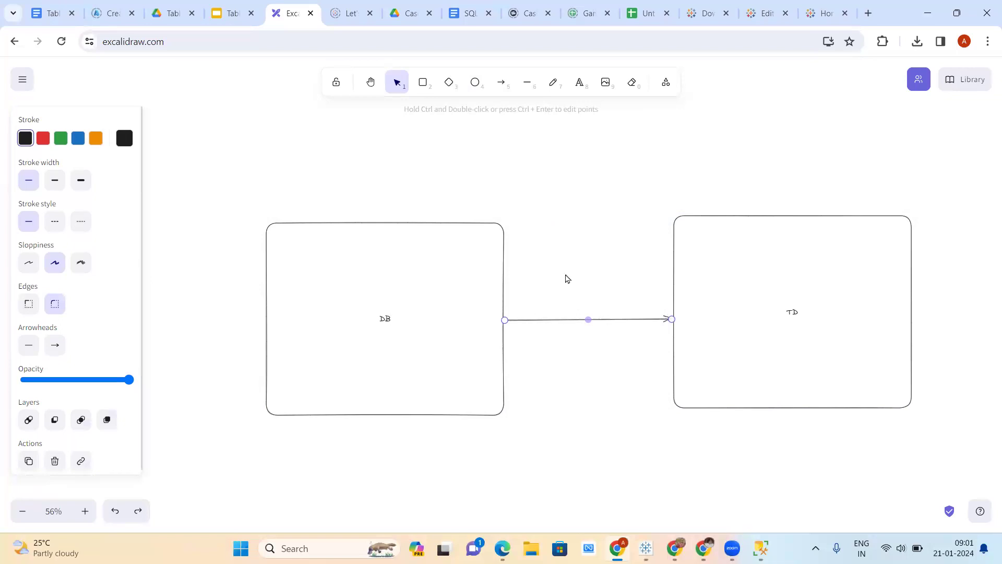
double_click(569, 291)
text(IE)
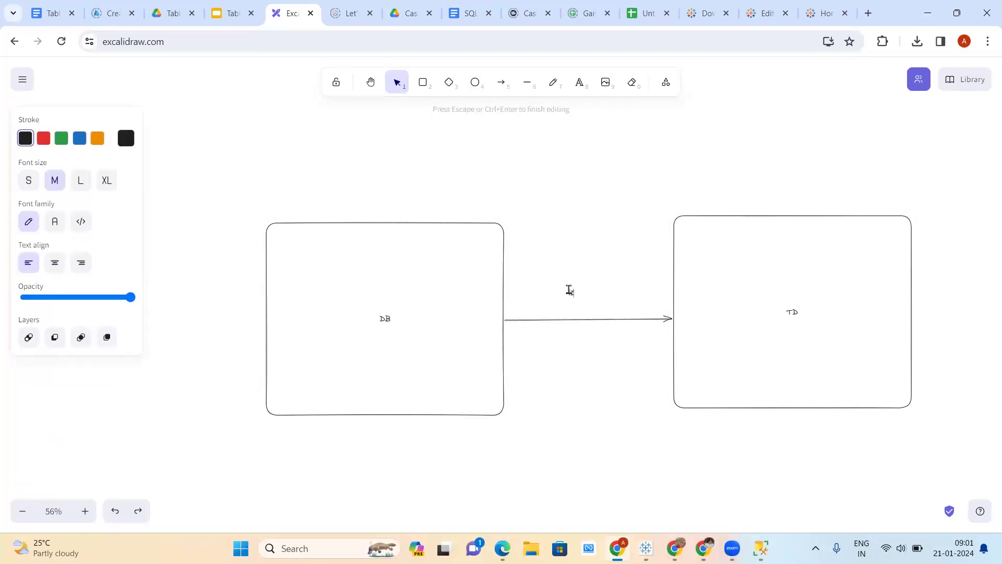
key(BackSpace)
text(VE)
click(601, 343)
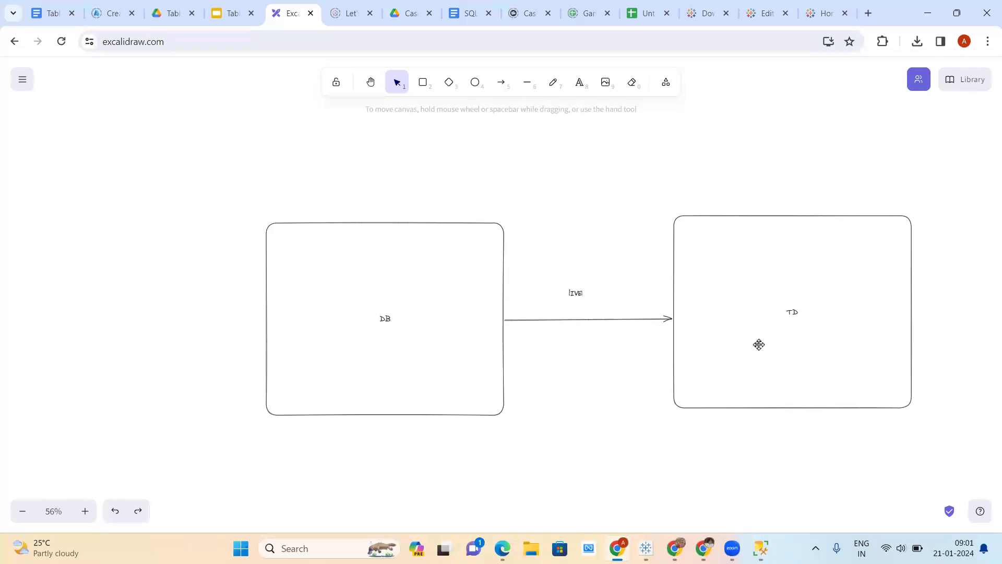
Duplicate the whole DB-to-TD live diagram and align the copy directly beneath the original.
scroll(616, 404, down, 3)
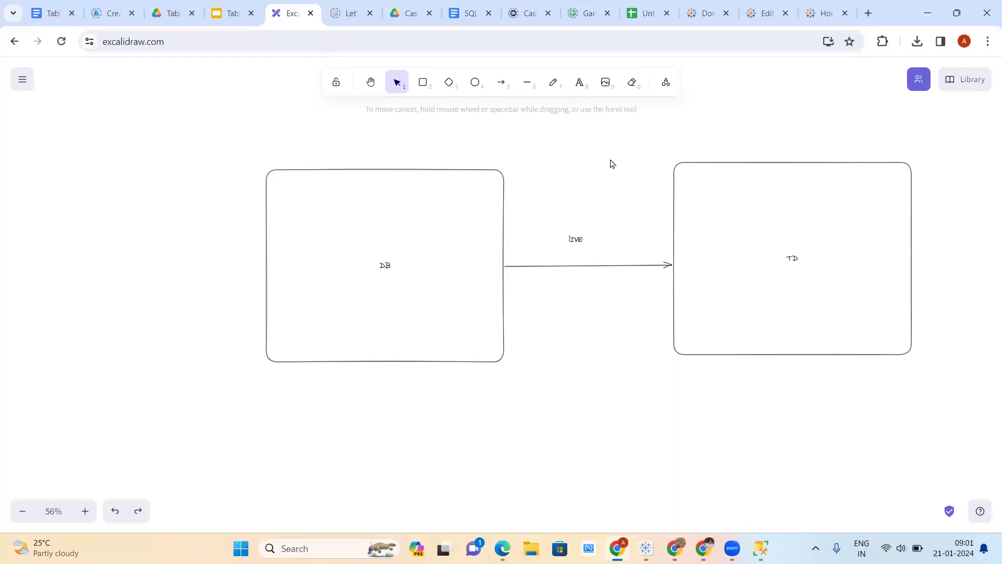
scroll(613, 163, down, 4)
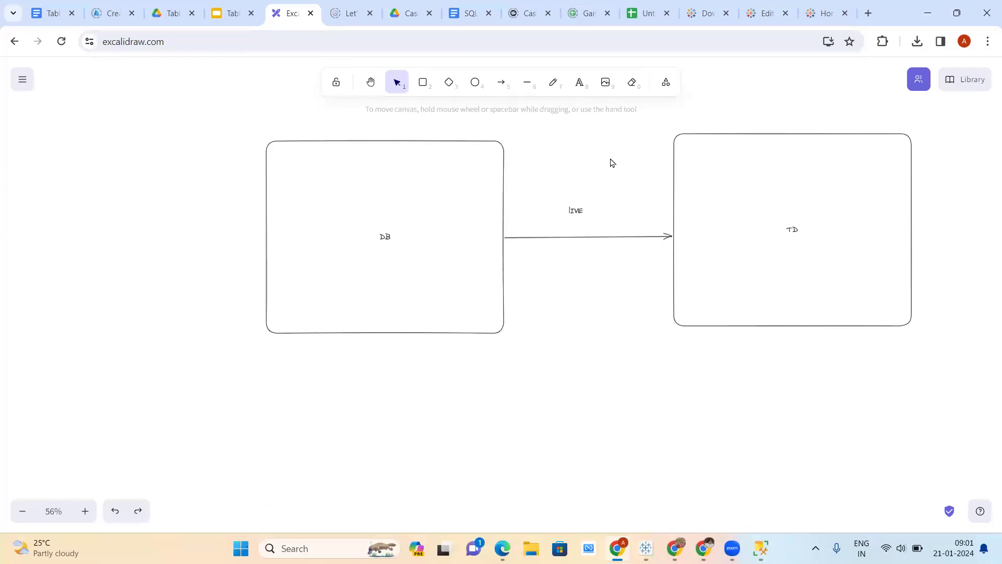
scroll(613, 163, up, 3)
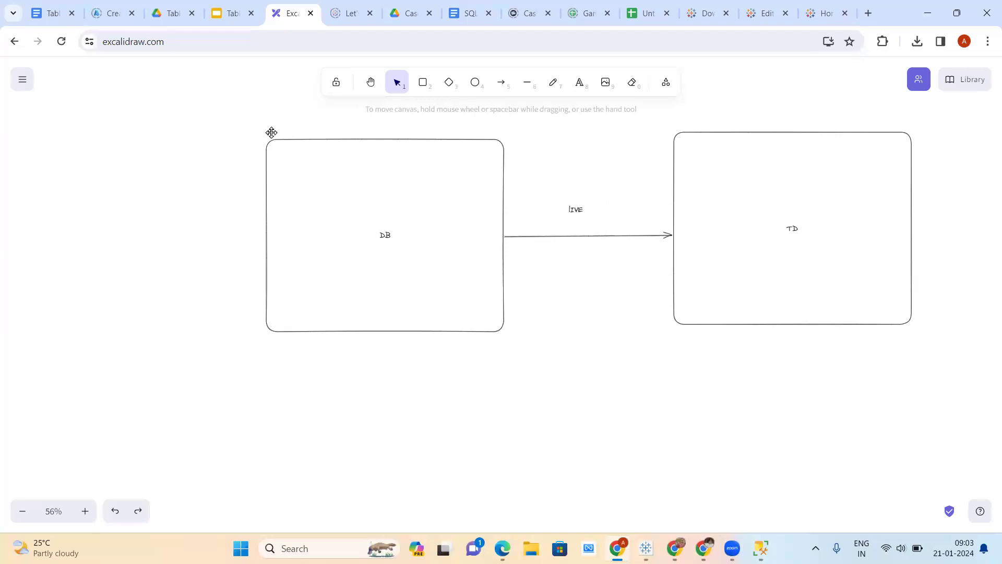
drag(225, 134, 966, 354)
scroll(706, 392, down, 2)
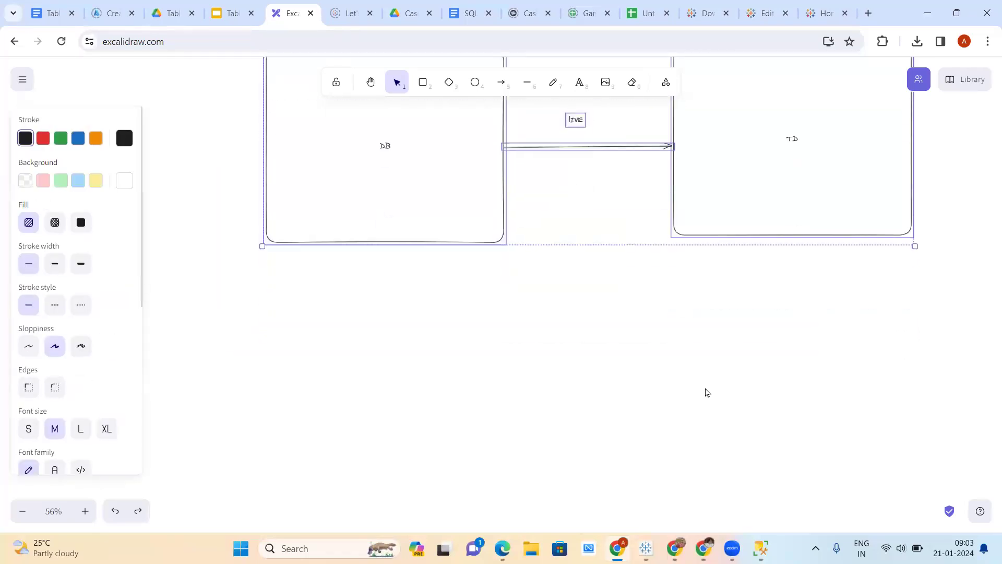
click(400, 320)
key(ctrl+v)
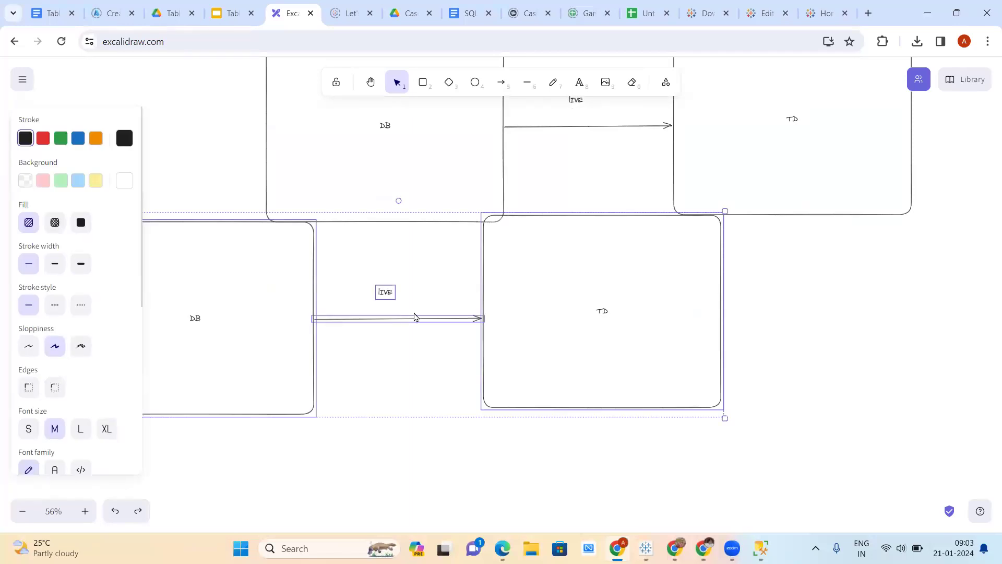
drag(347, 267, 537, 368)
Change the arrow label in the copied diagram to "eXTRACT".
double_click(583, 392)
key(ctrl+a)
key(BackSpace)
text(extract)
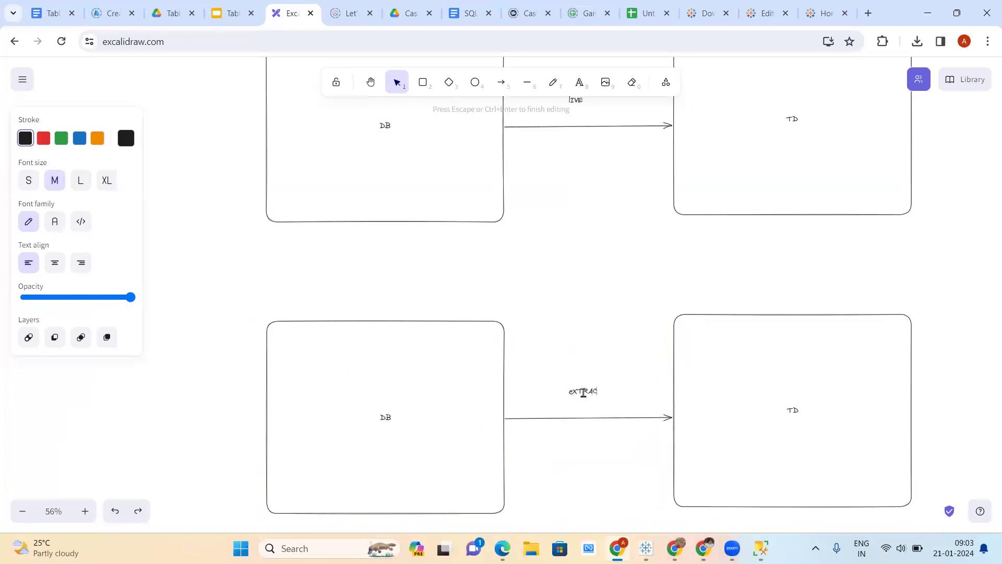
click(597, 341)
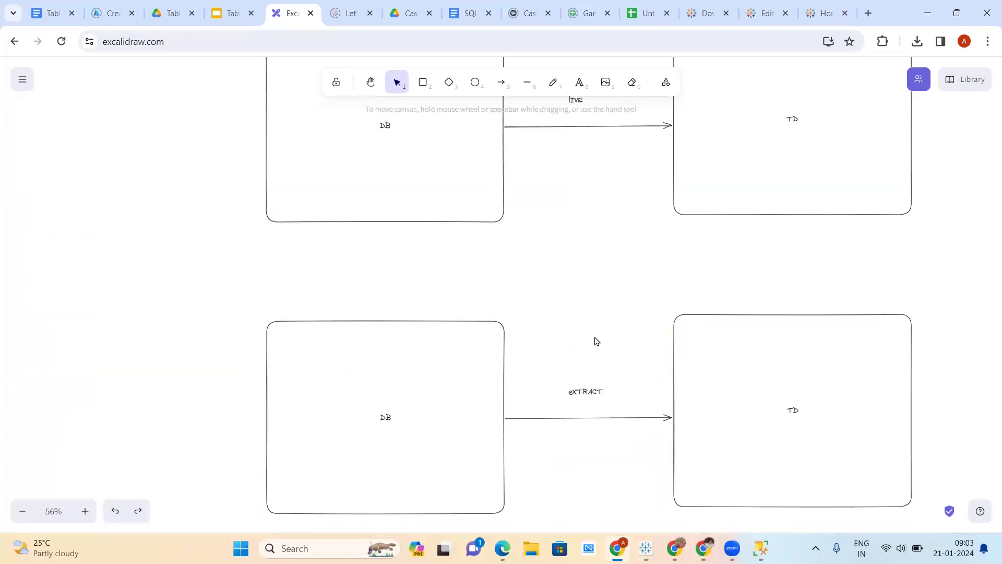
Add a smaller rectangle below the extract diagram's TD box and connect an arrow from TD down to it.
scroll(550, 342, down, 3)
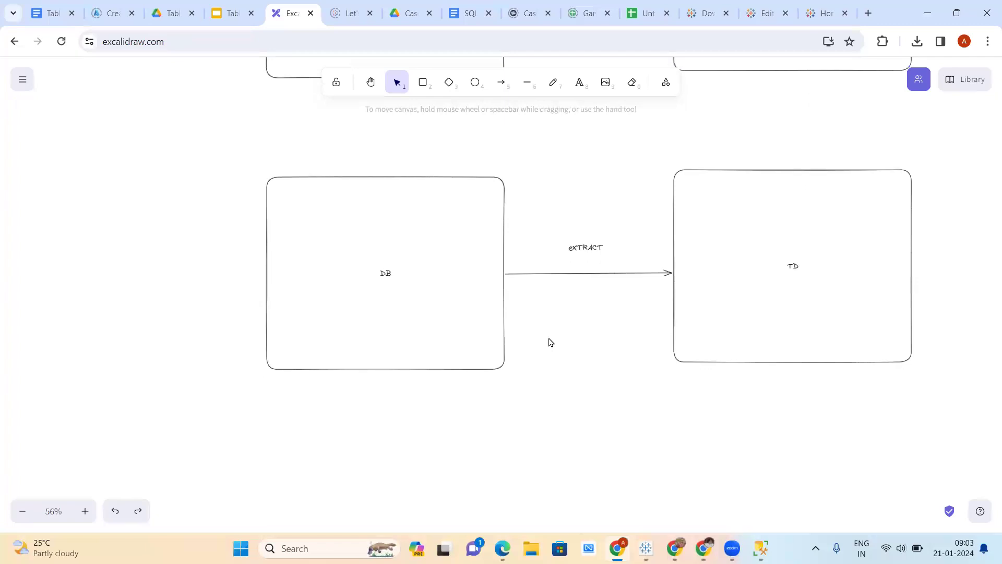
scroll(603, 337, down, 1)
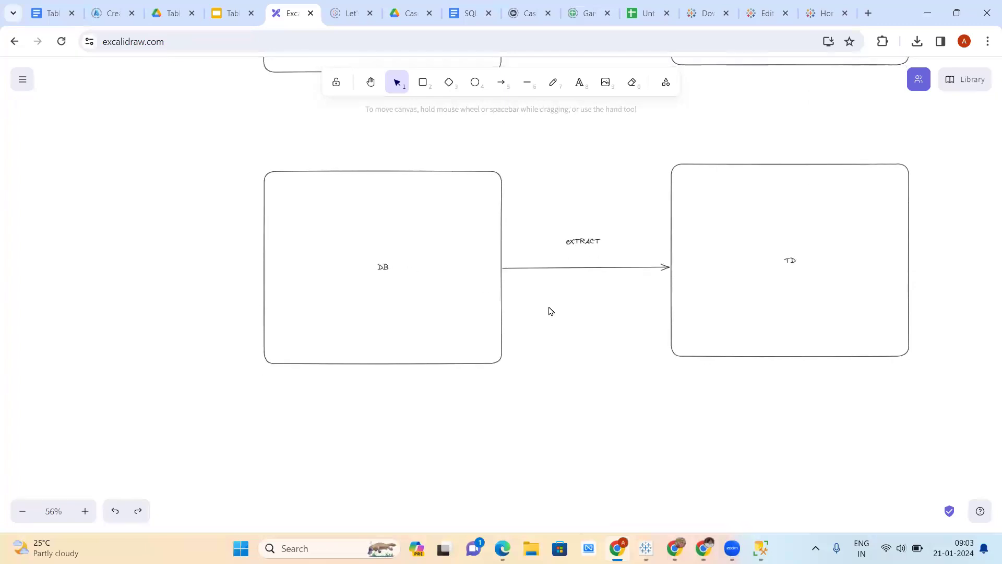
scroll(575, 313, up, 1)
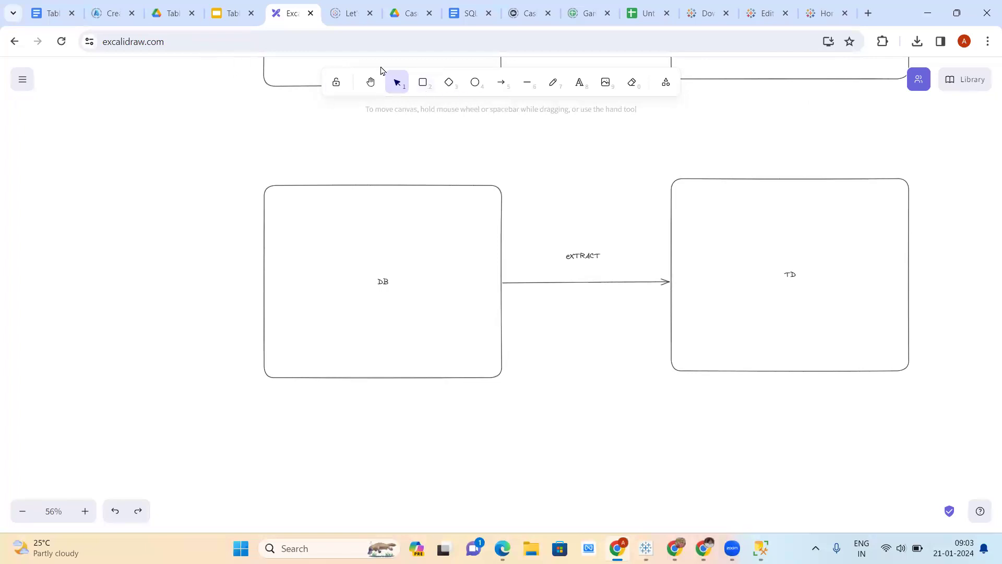
click(417, 86)
scroll(627, 365, down, 5)
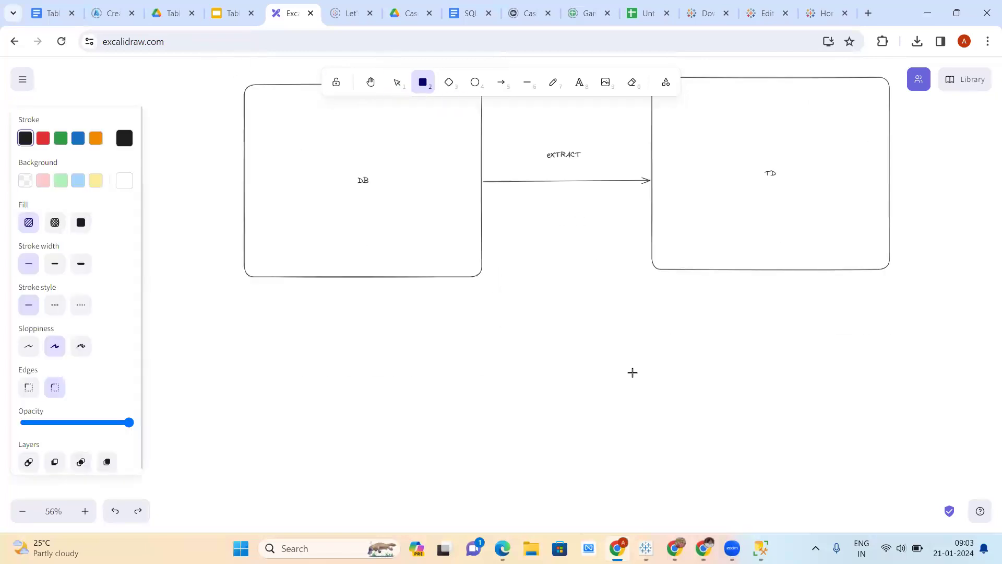
drag(605, 316, 701, 422)
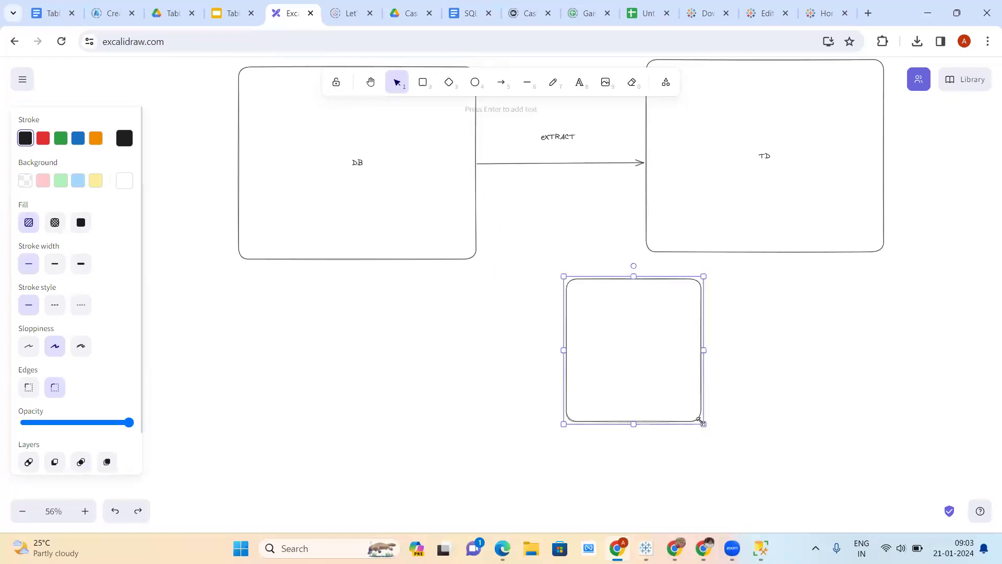
drag(649, 321, 653, 417)
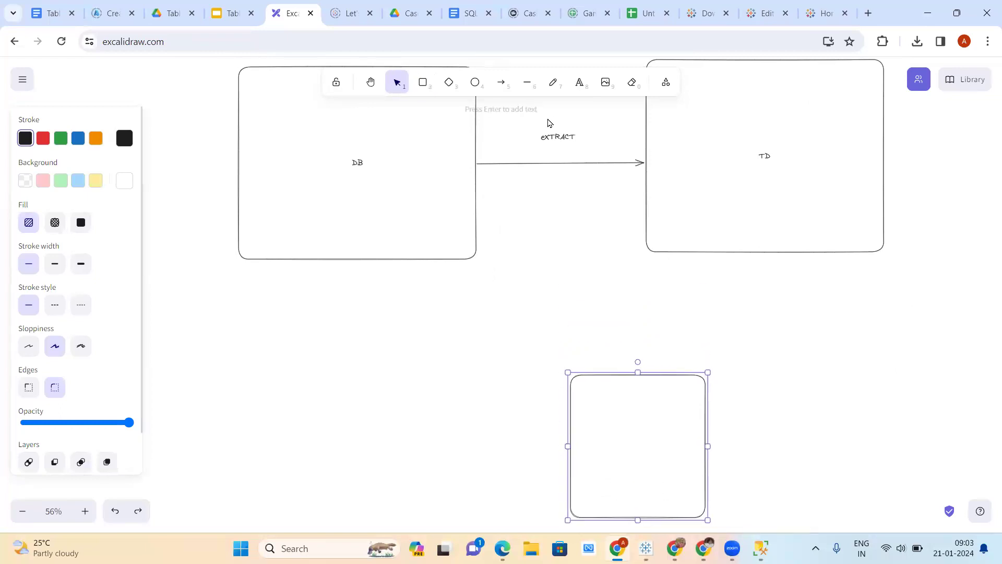
click(500, 83)
drag(681, 254, 644, 392)
scroll(645, 392, down, 2)
Label the small rectangle "TABLEAU CREATES A LOCAL COPY IN ITS MEMORY(HYPER ENGINE)".
double_click(627, 325)
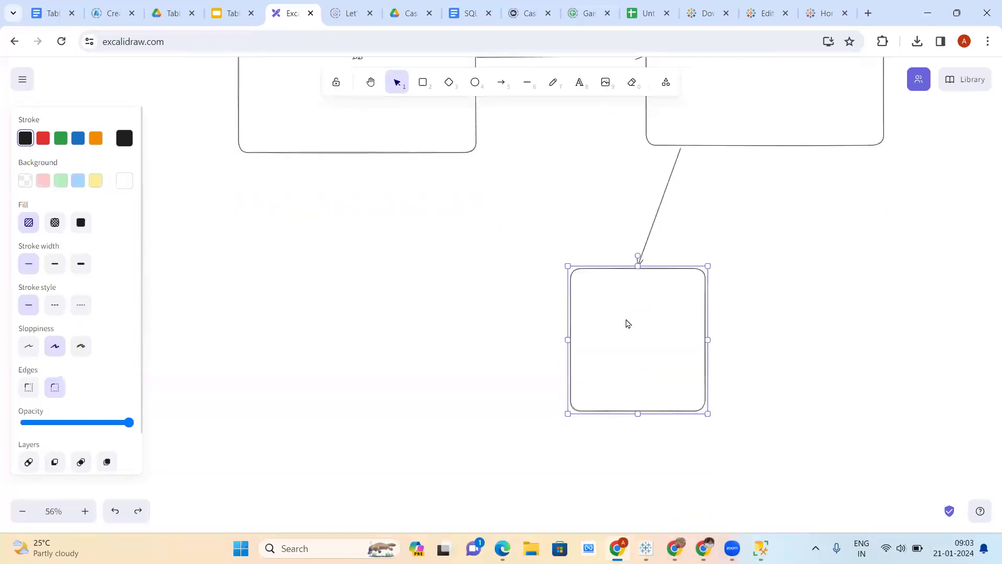
text(TABL)
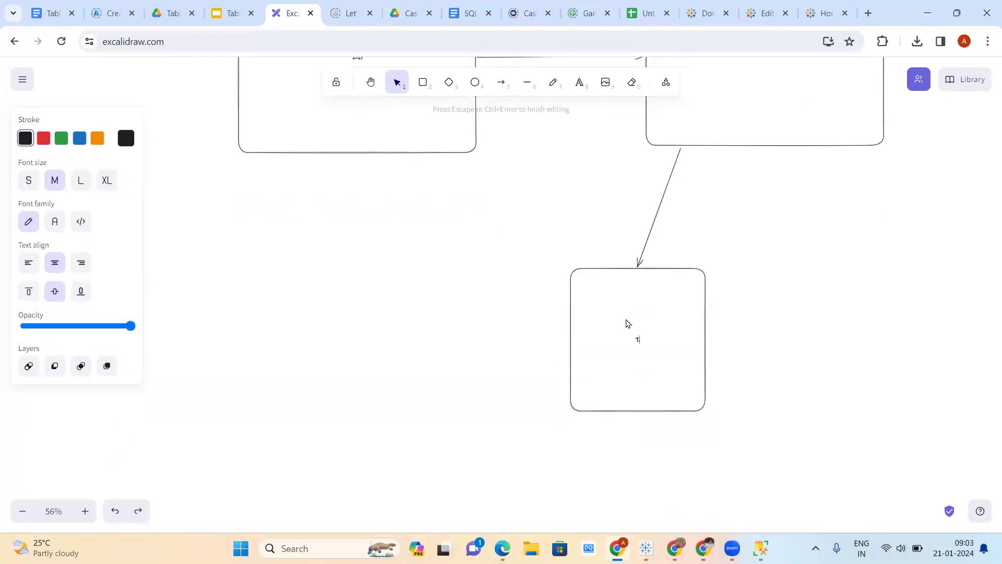
text(EAU CREATES A LOCAL COPY IM)
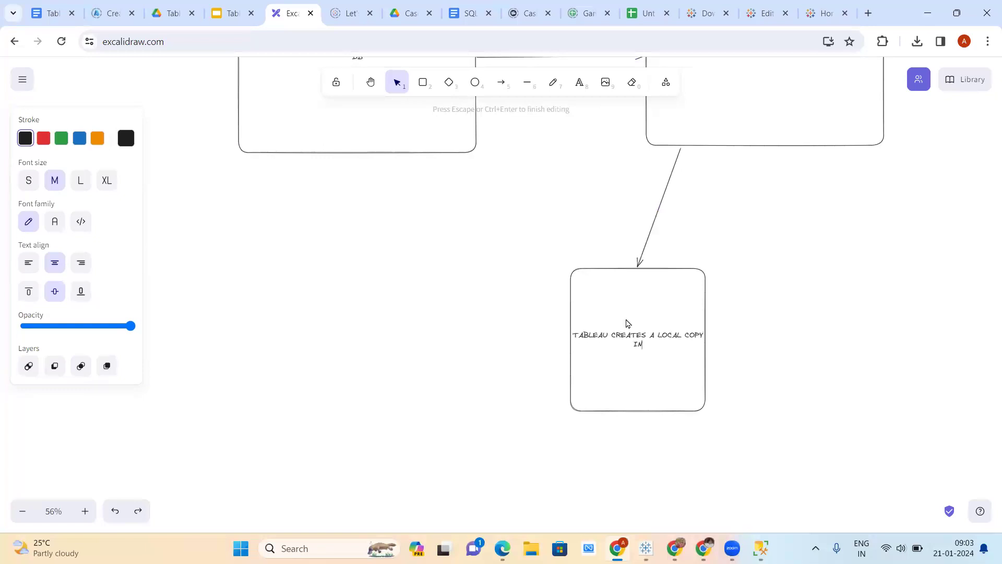
text( ITS MEMORY(HYOER ENGINE))
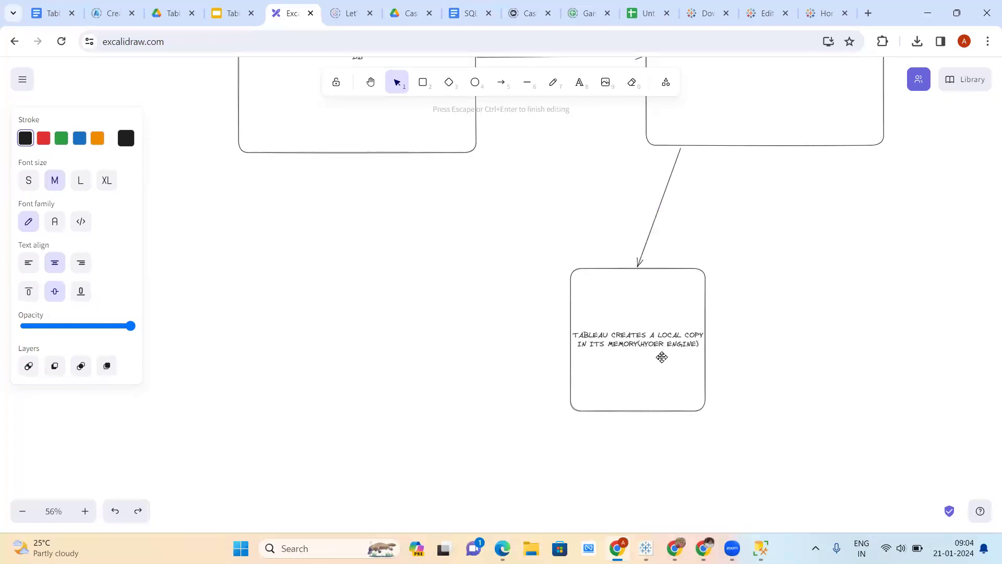
click(653, 347)
key(BackSpace)
text(P)
Insert "OF THE DATA" after "LOCAL COPY" in the small rectangle's text.
text(of t)
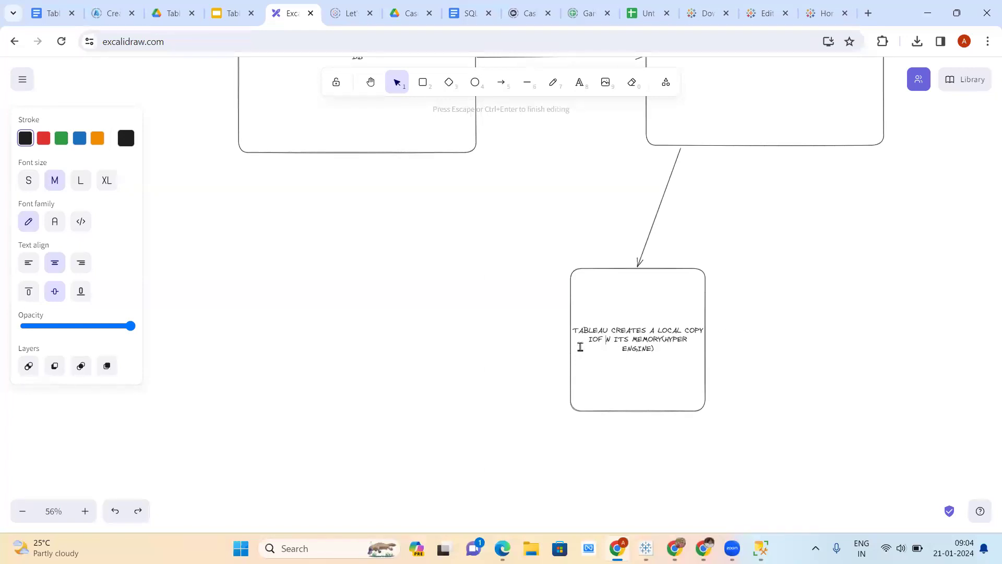
key(BackSpace)
key(BackSpace)
key(BackSpace)
key(BackSpace)
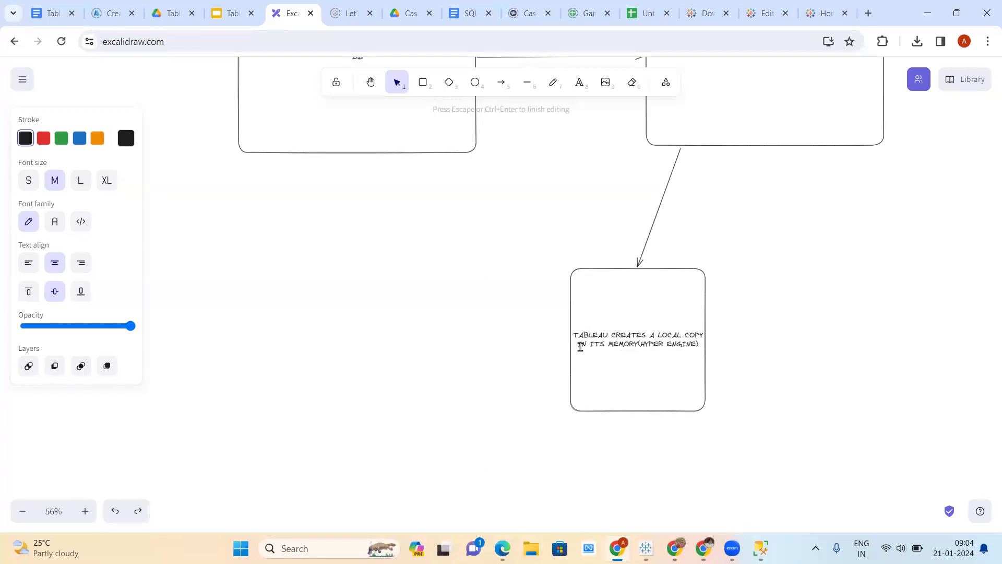
text(of the data)
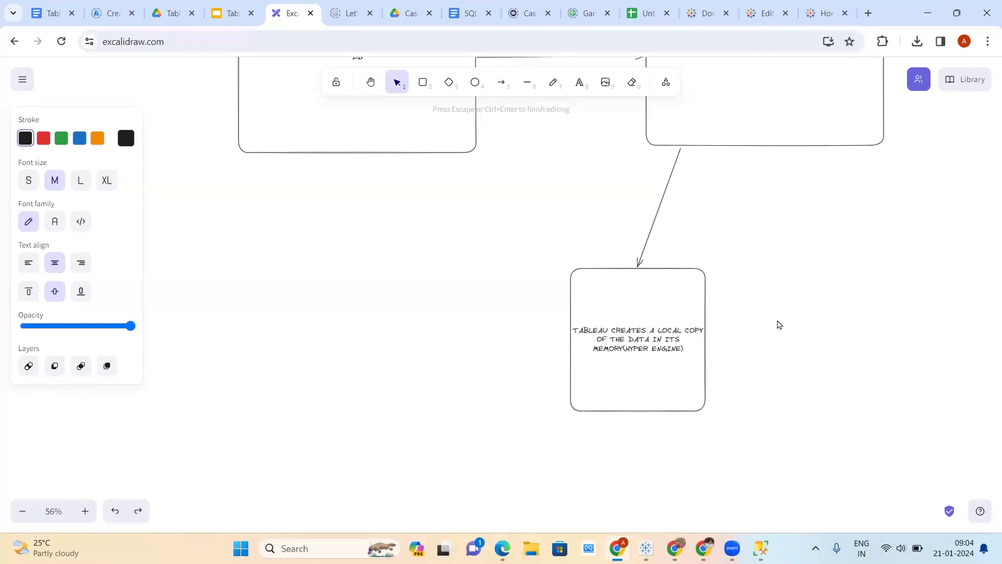
key(Escape)
Review the extract diagram with its local copy box and compare it with the live diagram above.
scroll(779, 325, up, 3)
scroll(779, 325, up, 1)
scroll(779, 325, down, 3)
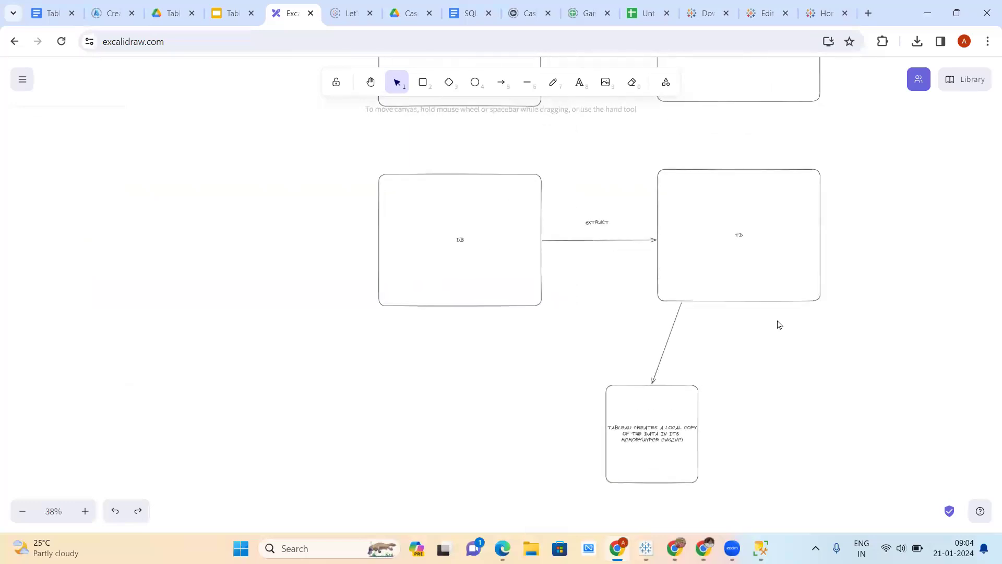
scroll(779, 324, up, 1)
scroll(514, 334, down, 2)
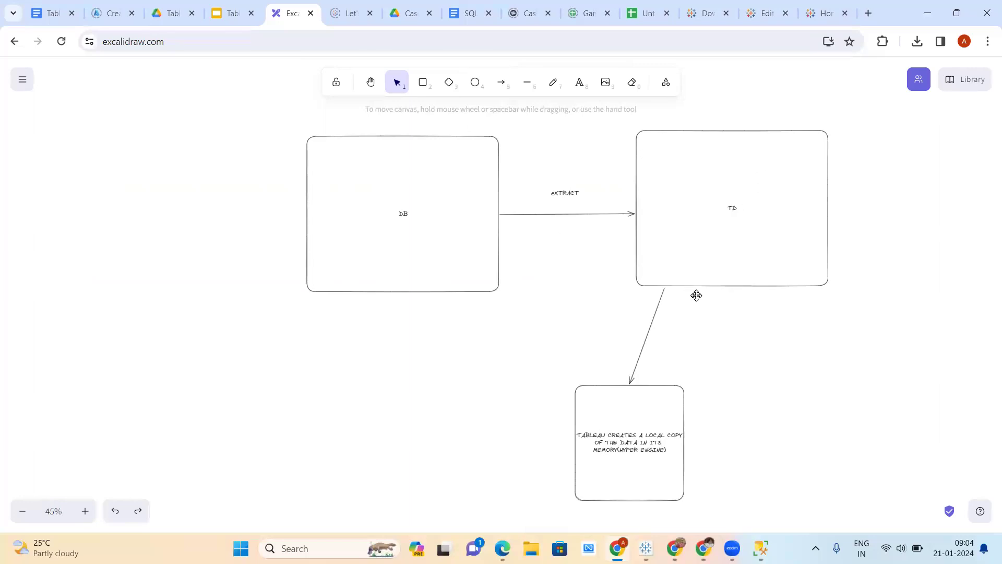
scroll(692, 347, down, 1)
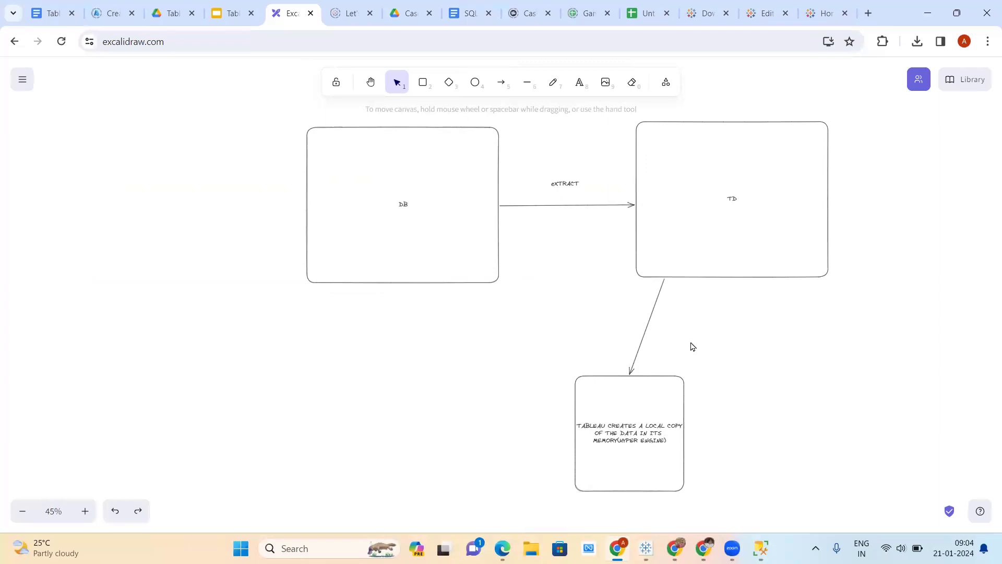
scroll(692, 347, up, 3)
scroll(691, 347, down, 3)
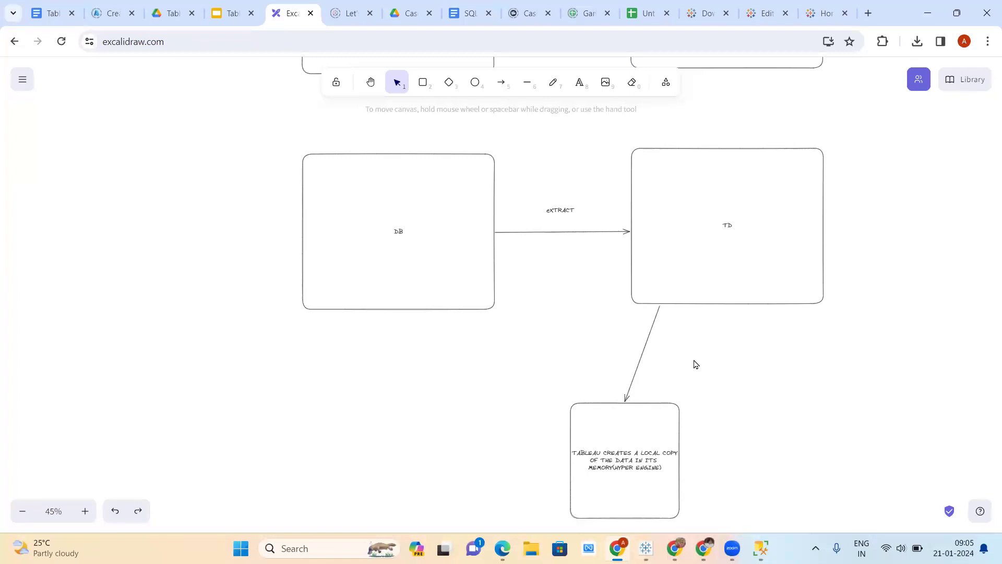
scroll(700, 374, down, 5)
scroll(700, 374, up, 3)
scroll(606, 269, up, 2)
scroll(605, 269, up, 1)
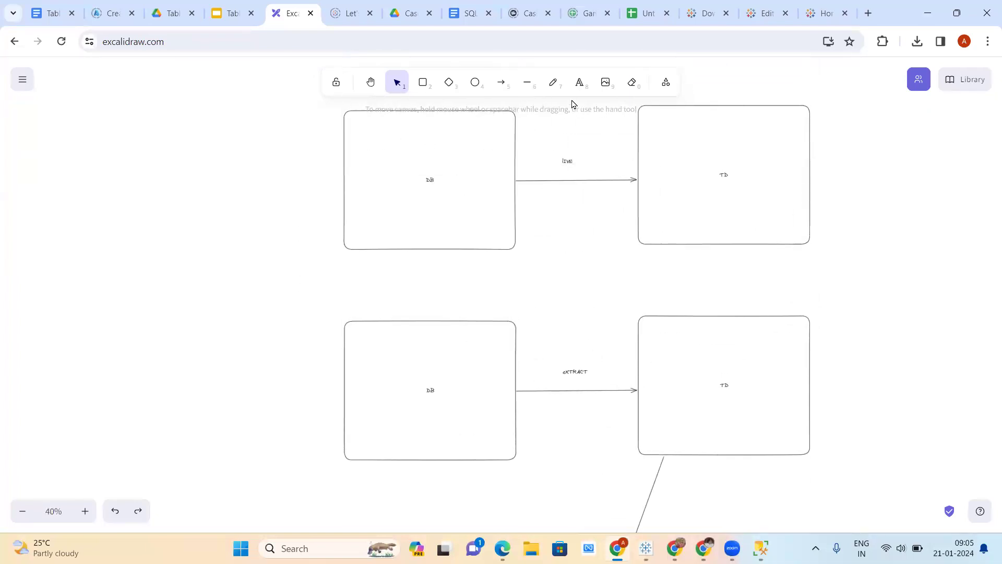
Draw a short rightward arrow below the live connection arrow, between the upper DB and TD boxes.
click(502, 83)
drag(538, 228, 606, 228)
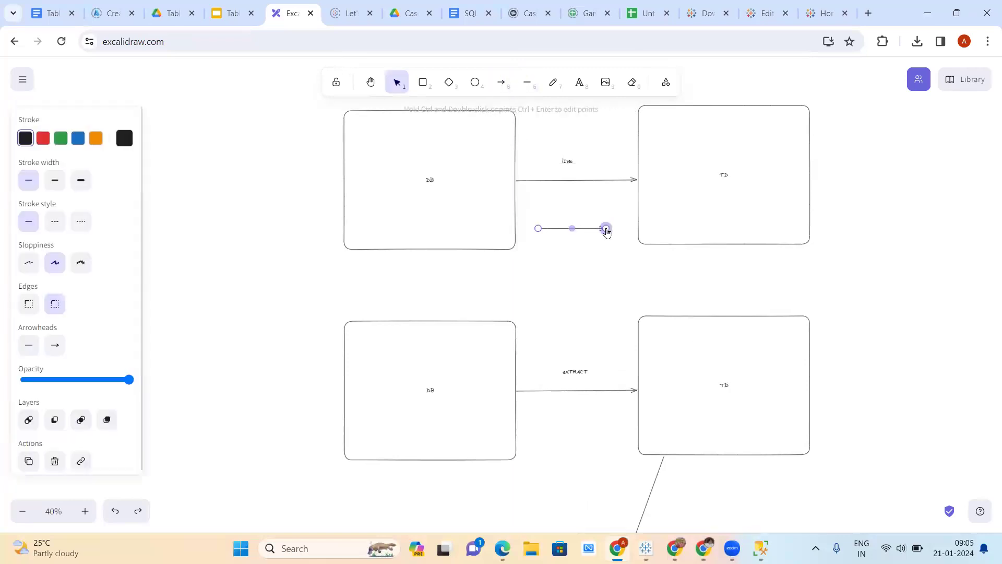
Add the note "THERE WILL BE SOME LAG, WHEN THE DATASOURCE IS HUGE" beside the short arrow under the live connection.
double_click(576, 220)
text(THERE WILL B)
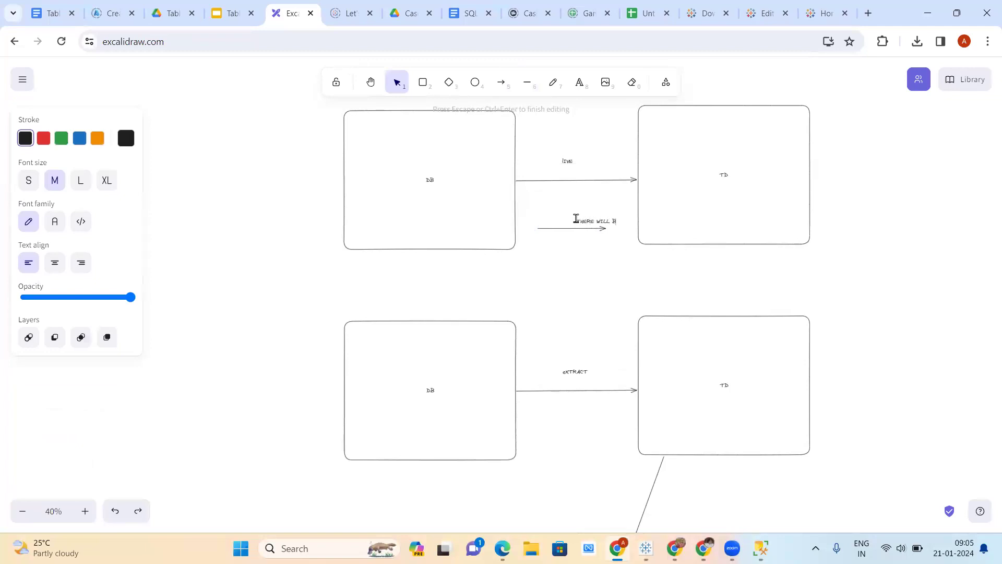
text(E SOME LAG, WHEN THE DATASOURCE IS HUGE)
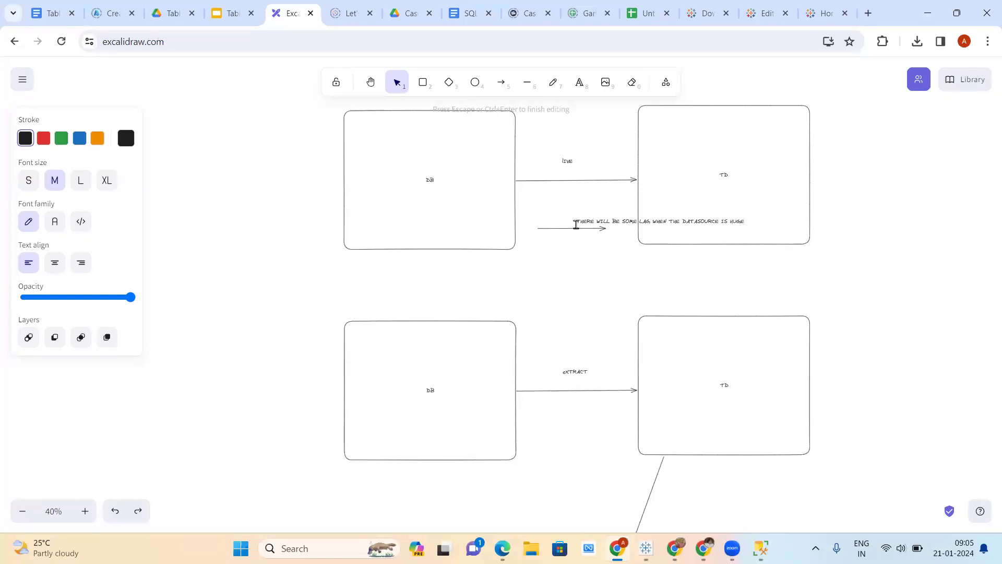
click(616, 280)
Move the lag note above the short arrow and shrink it to fit between the upper DB and TD boxes.
drag(614, 222, 558, 217)
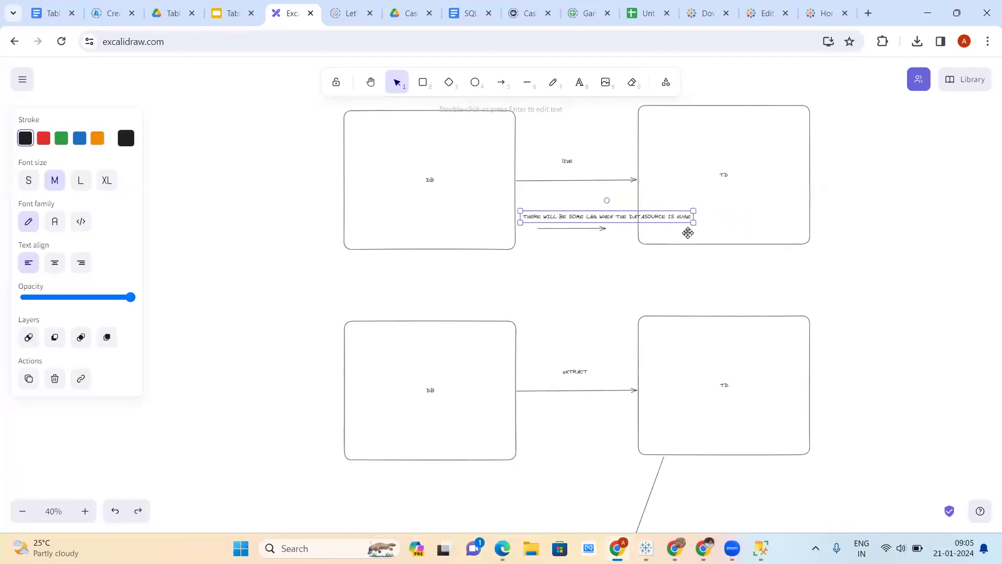
drag(694, 223, 625, 219)
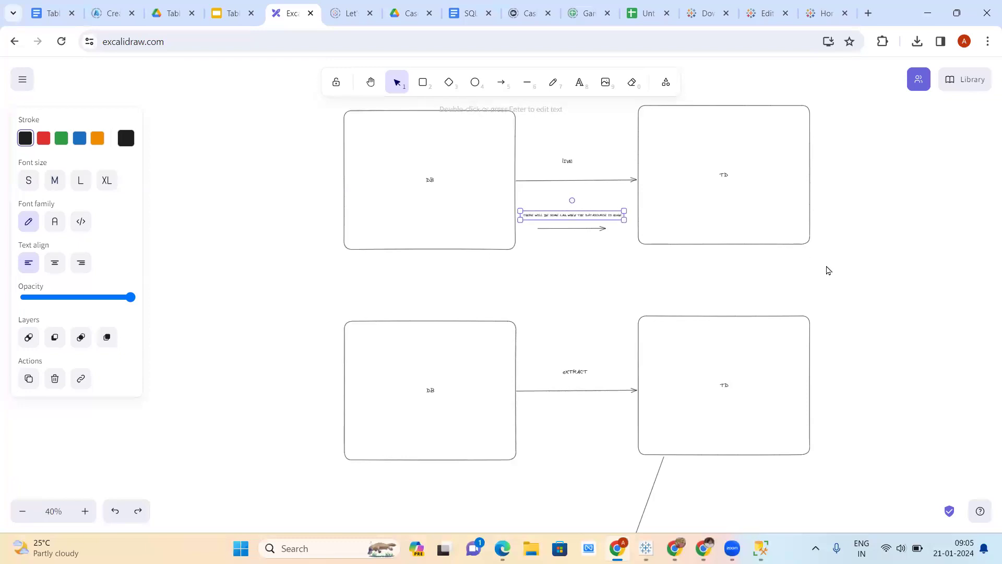
click(827, 270)
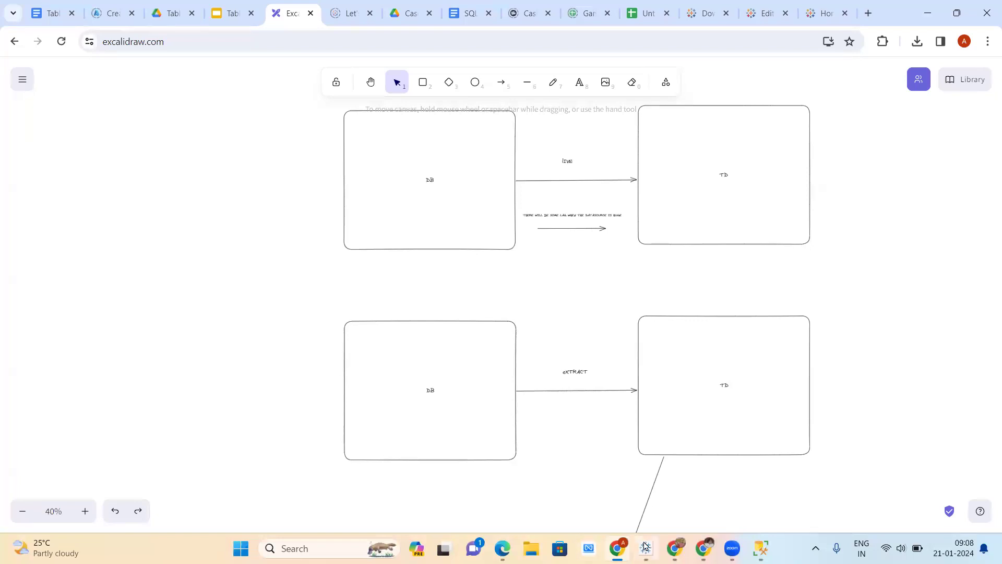
Switch to Tableau and, on Sheet 1, place Customer Id before Product Id on the Rows shelf.
key(alt+Tab)
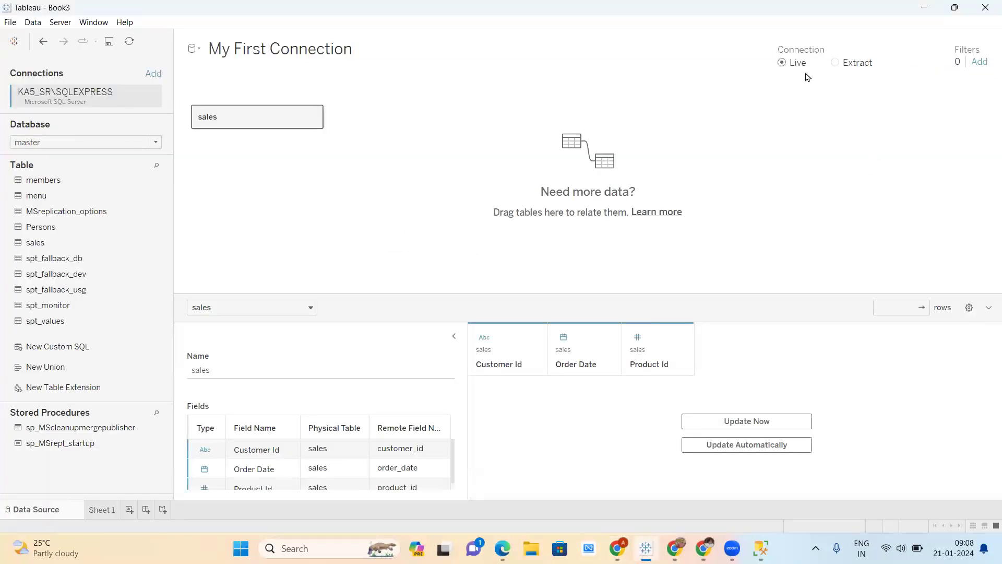
click(101, 509)
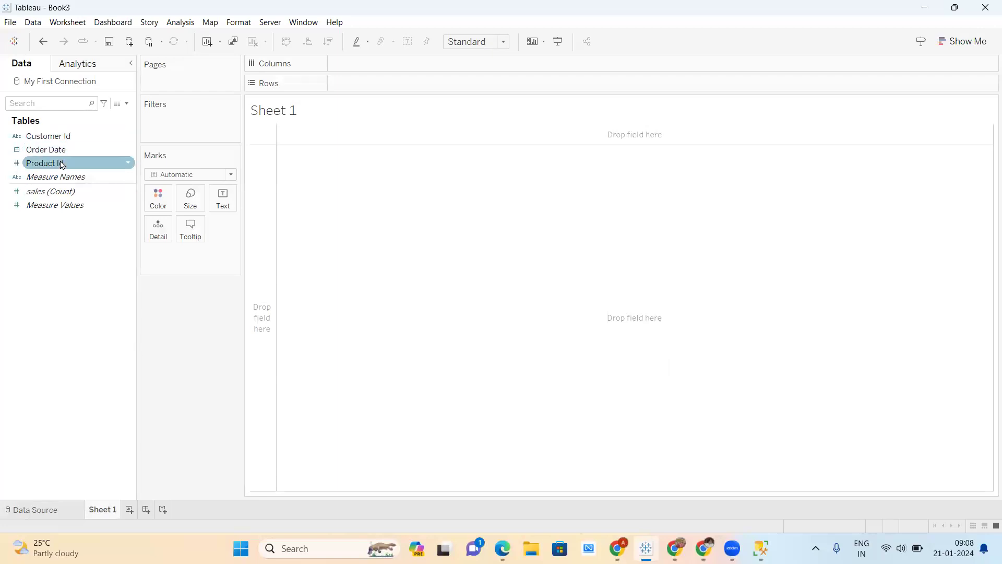
drag(60, 164, 447, 90)
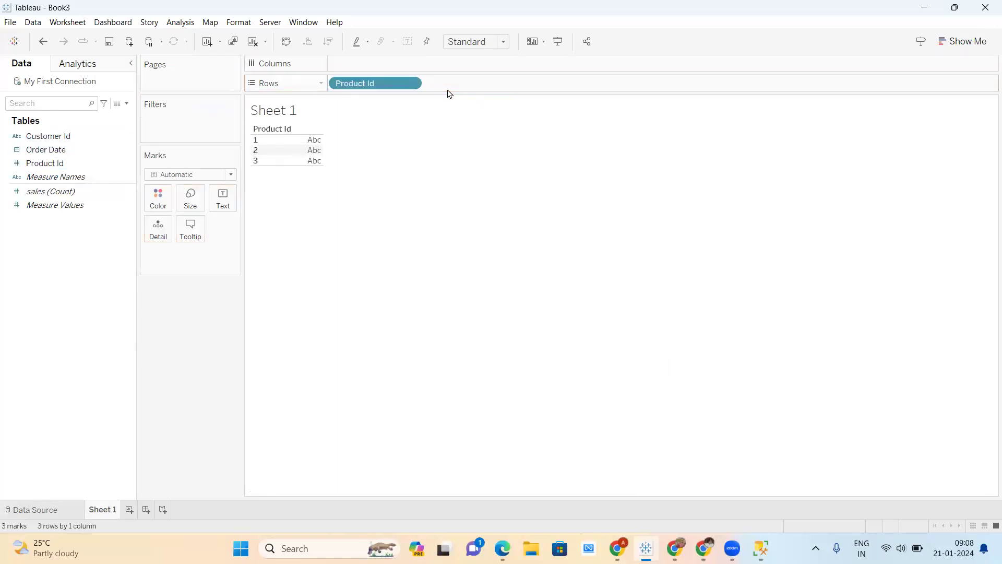
drag(50, 136, 338, 89)
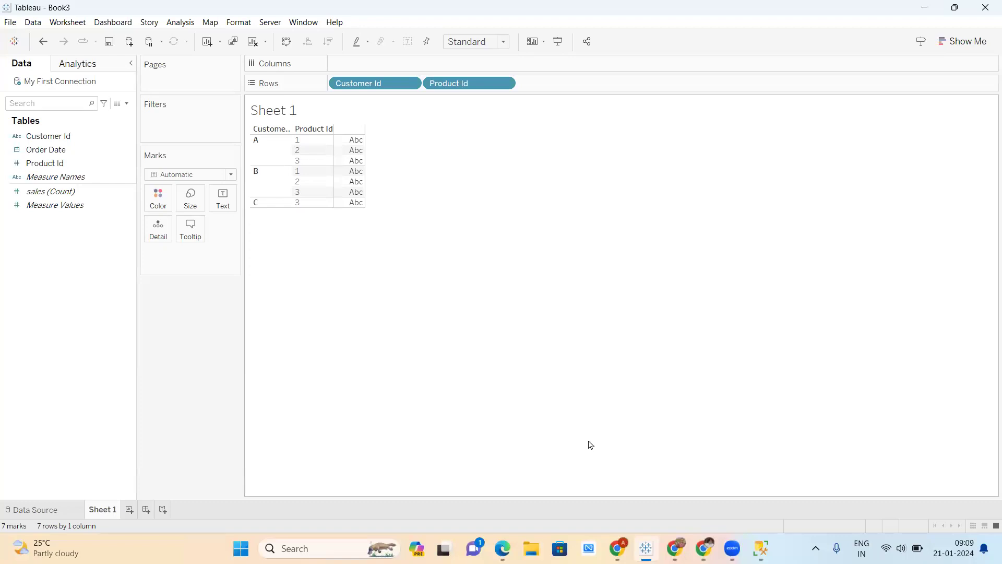
Switch to Excalidraw and review the live and extract diagrams, focusing on the extract arrow between DB and TD.
click(618, 549)
scroll(619, 343, down, 2)
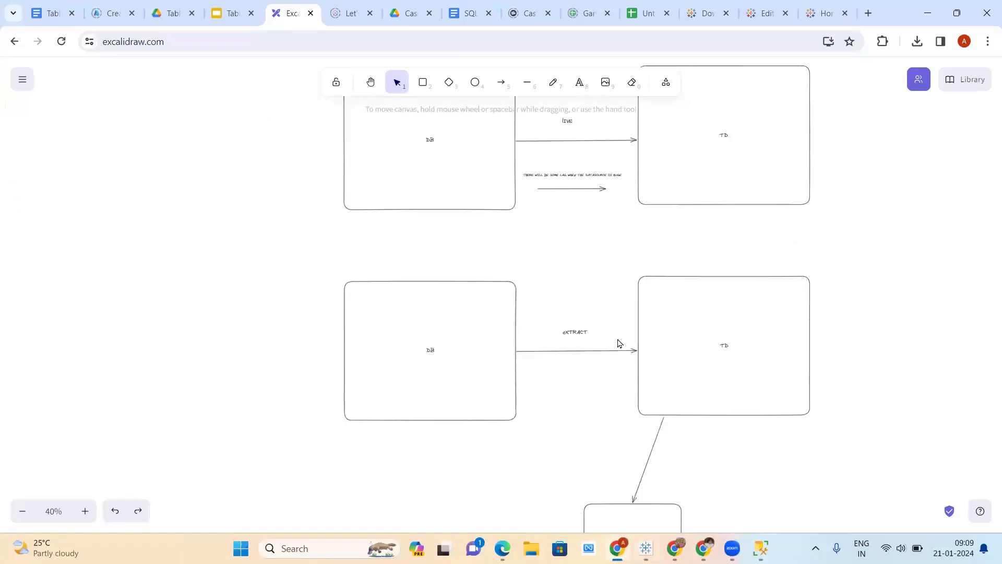
scroll(619, 343, up, 1)
scroll(620, 343, up, 1)
scroll(620, 343, down, 2)
scroll(619, 343, up, 5)
scroll(620, 343, down, 3)
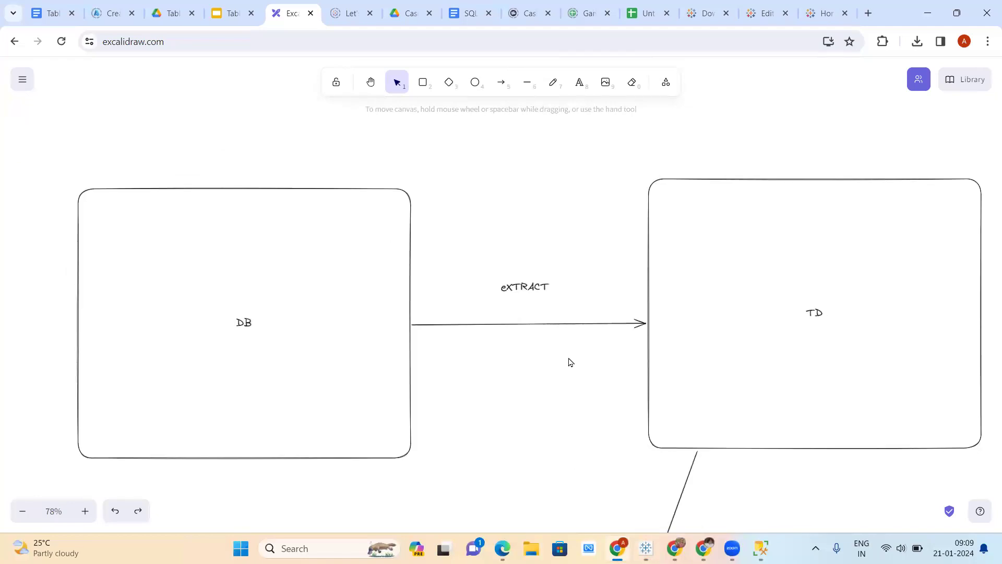
scroll(571, 362, down, 2)
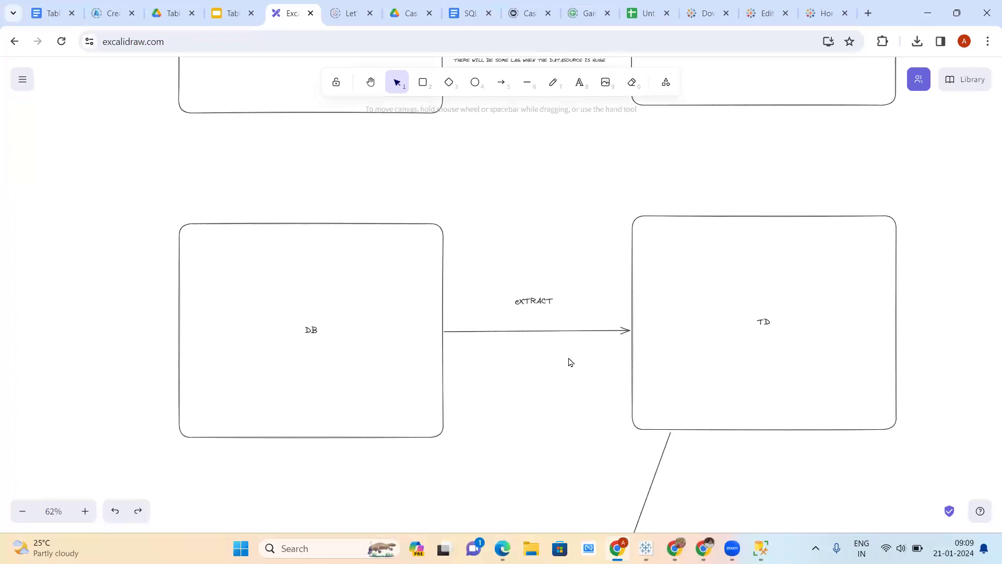
Switch to Tableau and set the My First Connection data source to Extract.
click(646, 548)
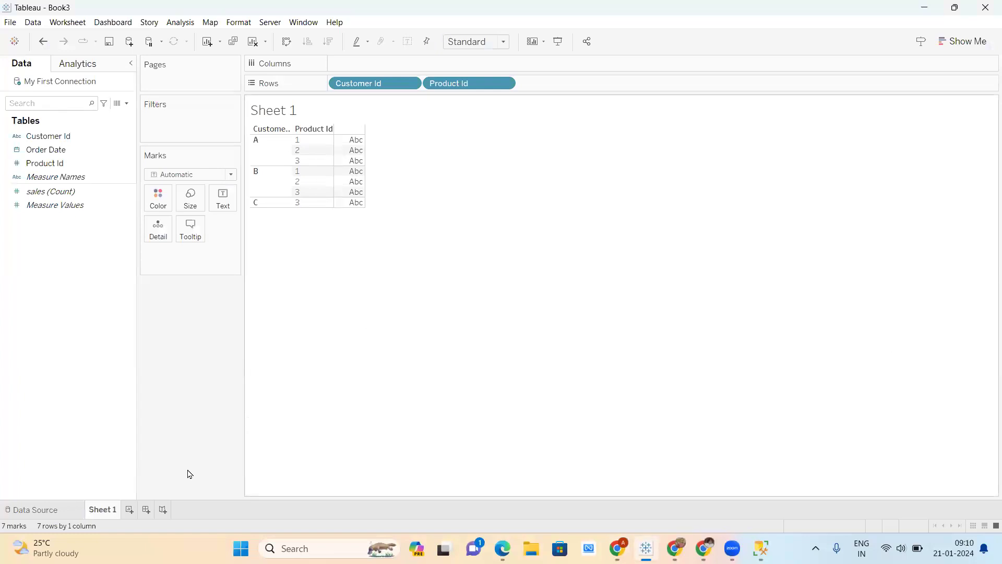
click(51, 512)
click(839, 63)
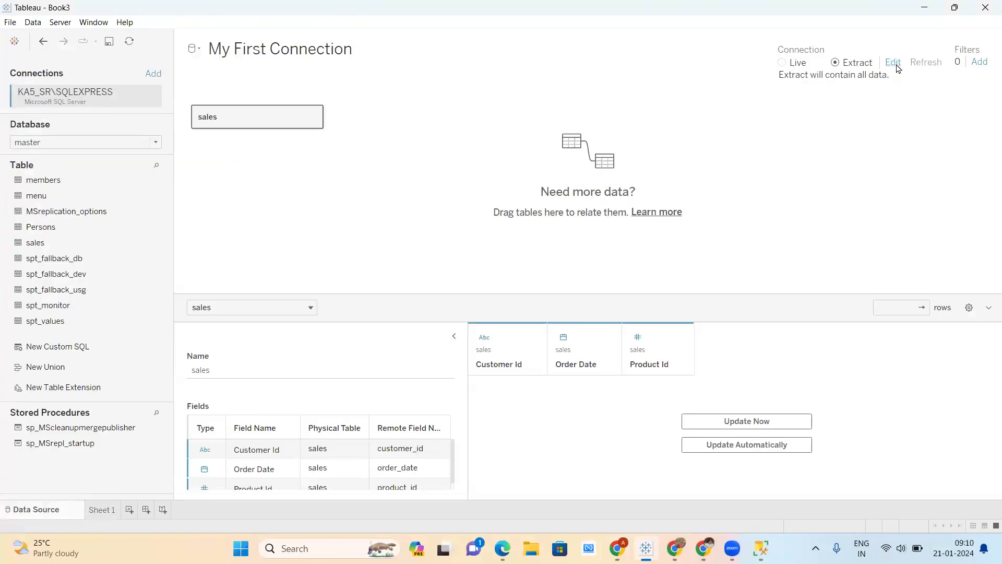
Explore the extract's filter settings by previewing a Years filter on Order Date, and close them without applying it.
click(895, 64)
click(414, 303)
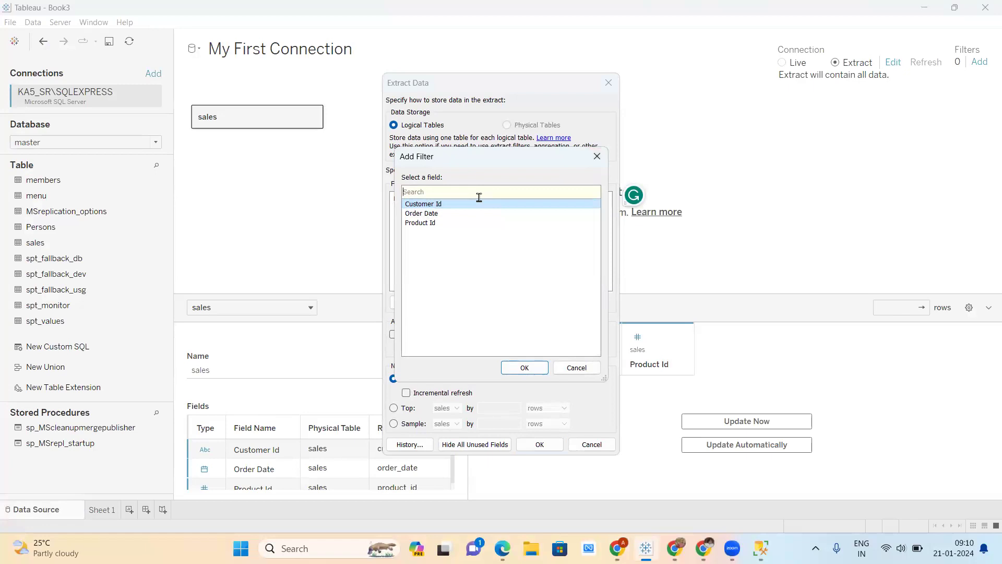
click(460, 214)
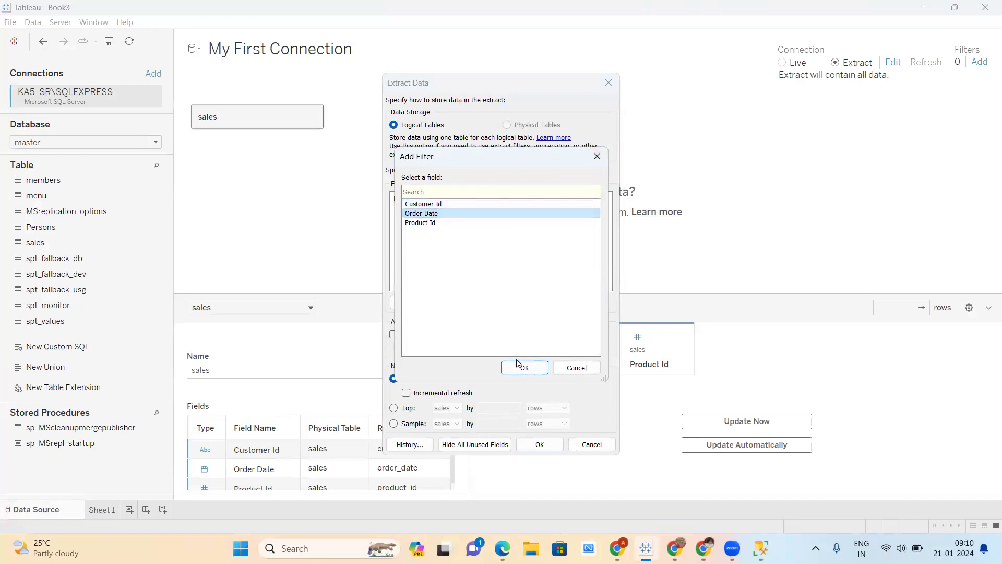
click(524, 367)
click(446, 224)
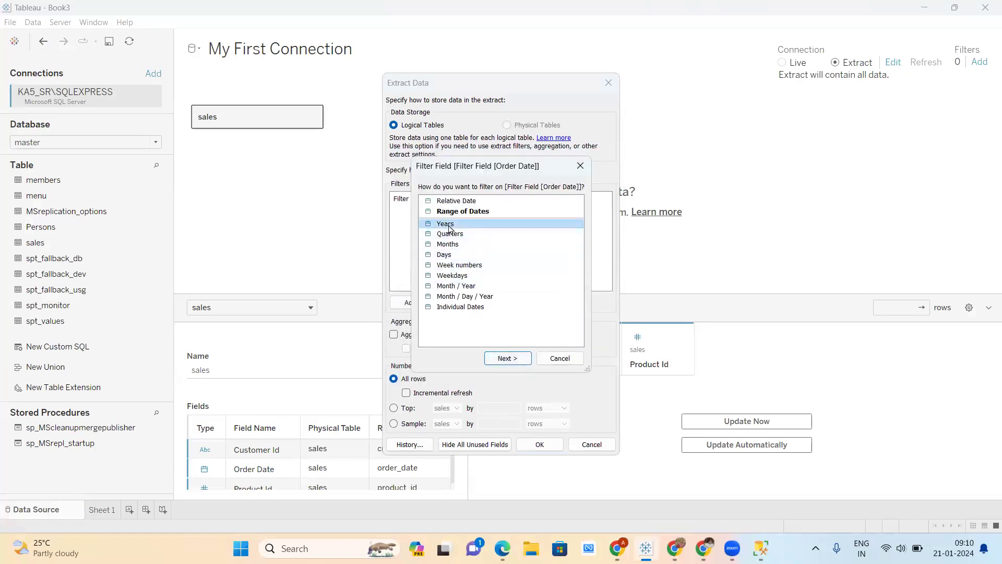
click(508, 358)
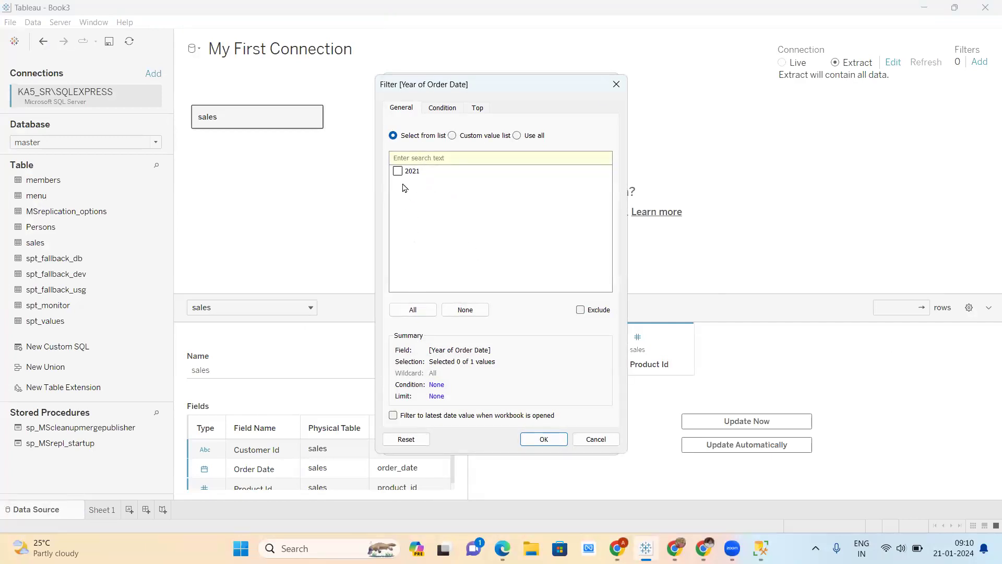
click(616, 85)
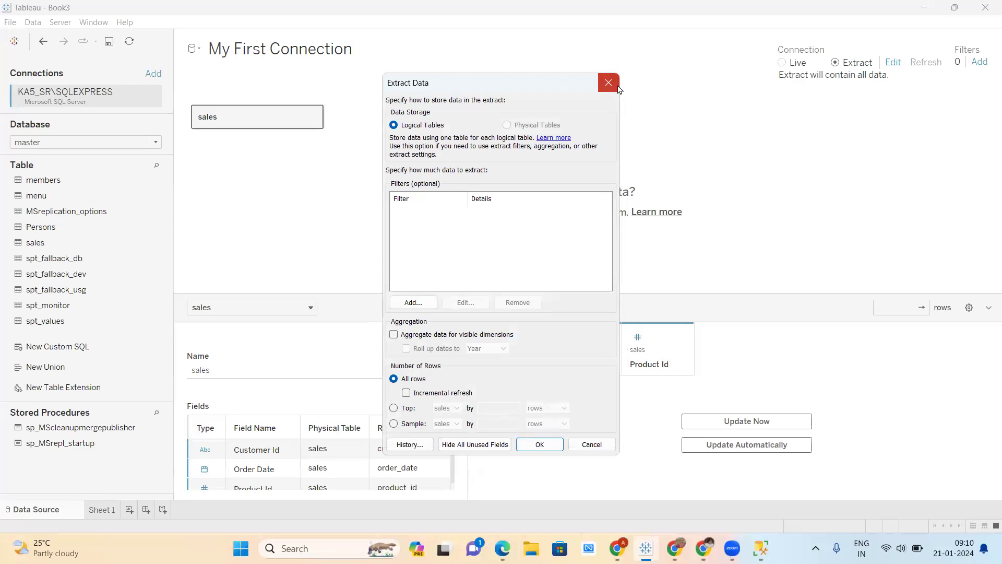
click(619, 89)
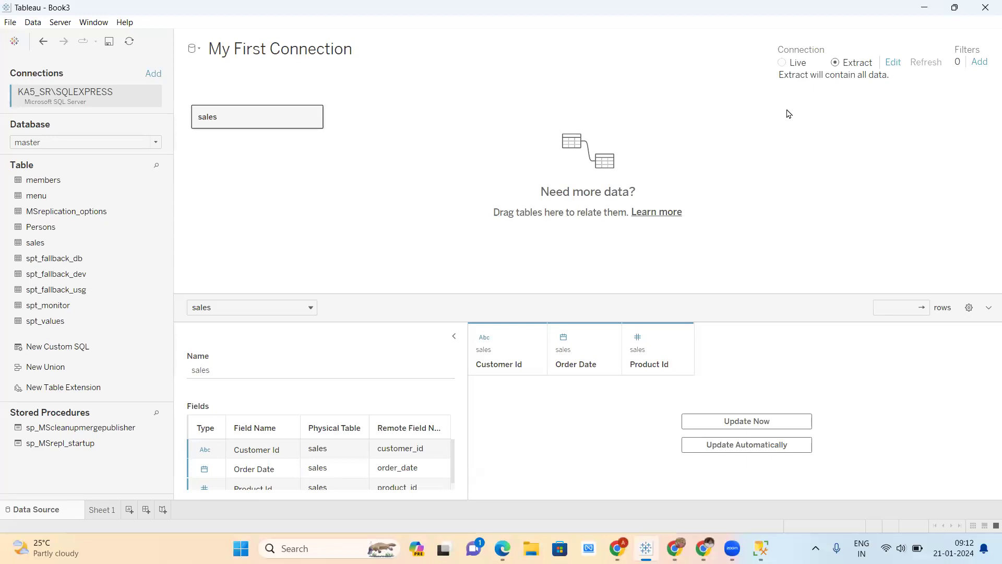
Switch to Excalidraw and examine the extract diagram from the DB and TD boxes down to the local copy box.
click(660, 85)
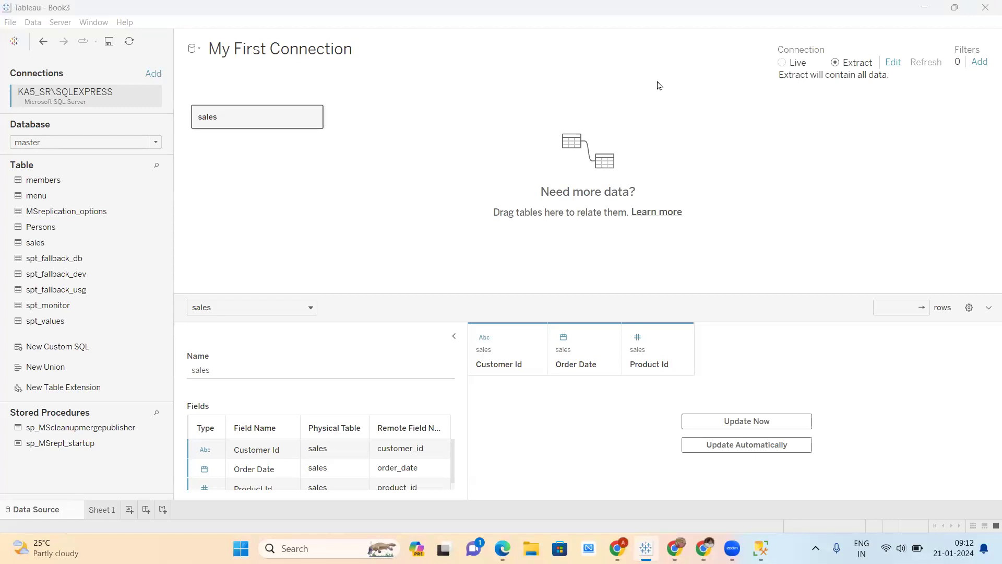
click(745, 176)
click(626, 543)
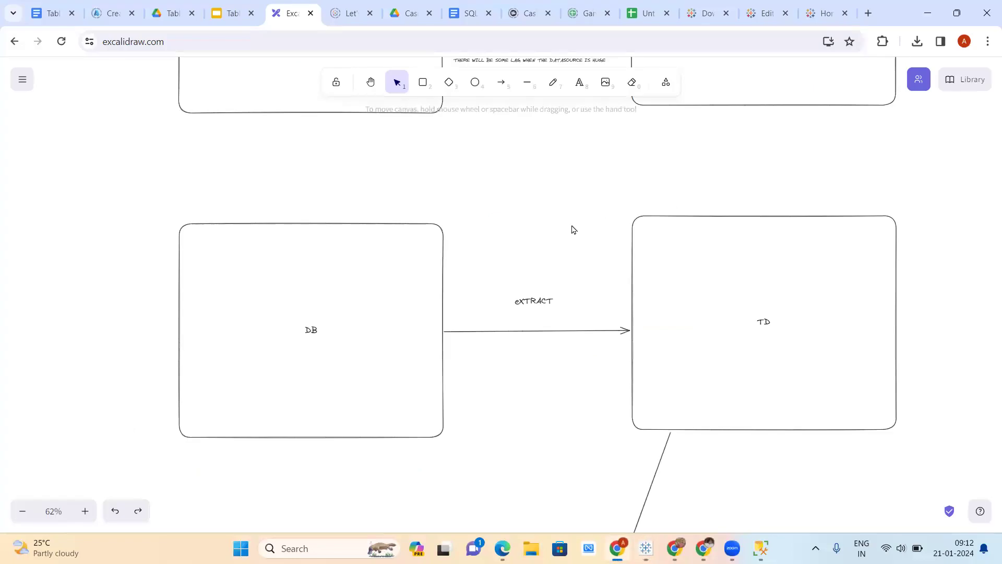
scroll(572, 229, down, 5)
scroll(572, 229, up, 3)
scroll(572, 228, up, 1)
scroll(739, 440, down, 2)
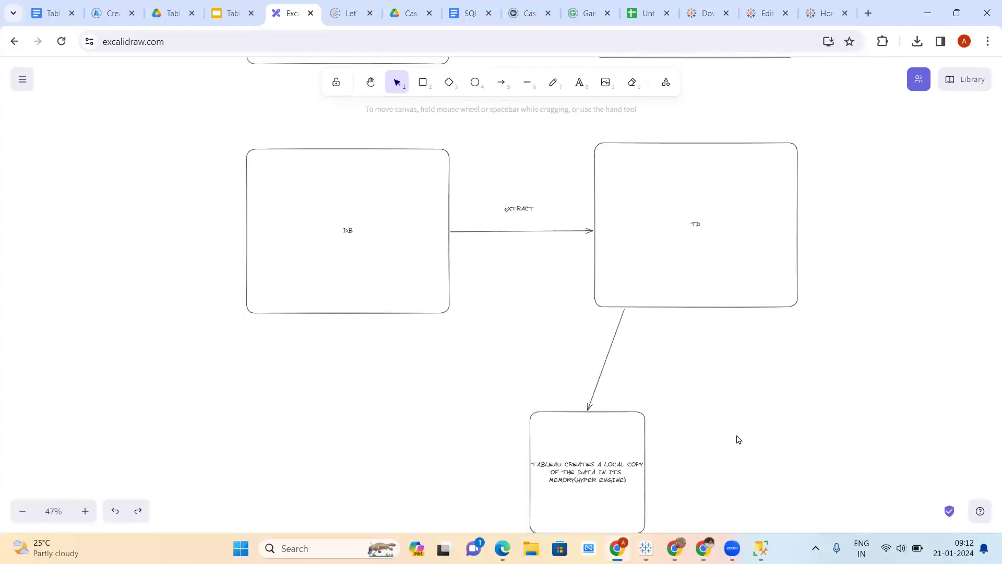
scroll(736, 438, down, 3)
scroll(725, 423, down, 1)
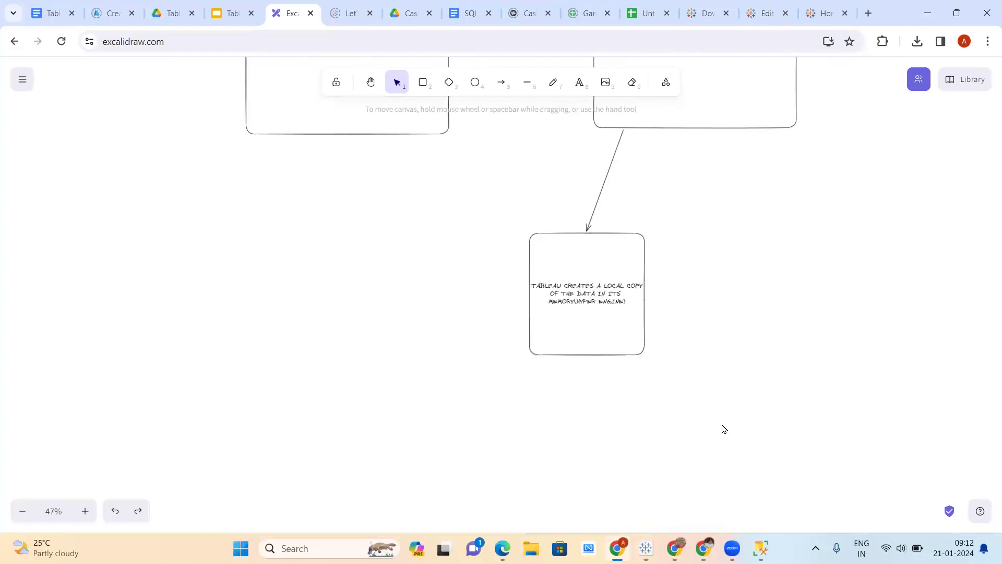
scroll(682, 431, down, 1)
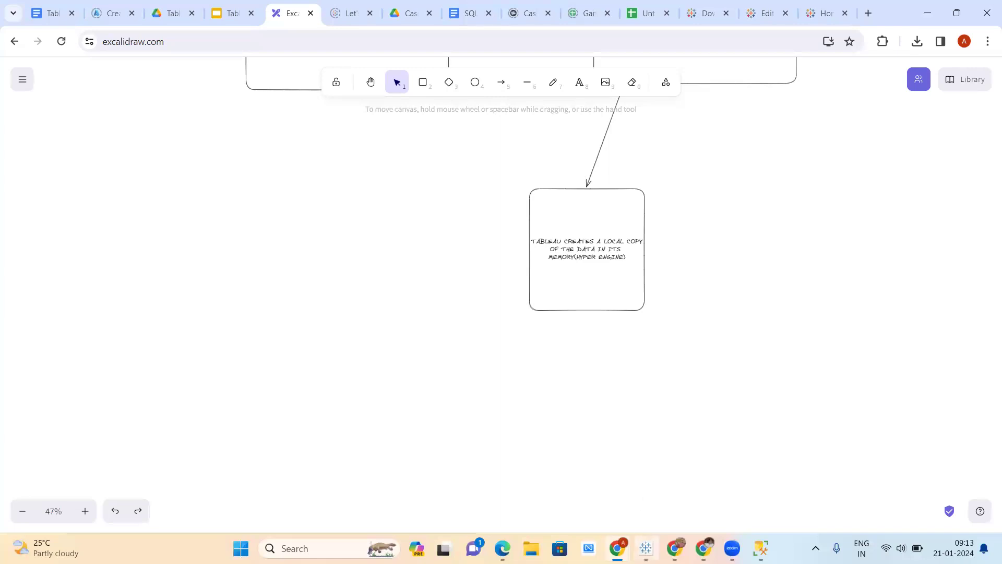
Switch to Tableau, set the data source connection to Live, and open Sheet 1.
click(646, 549)
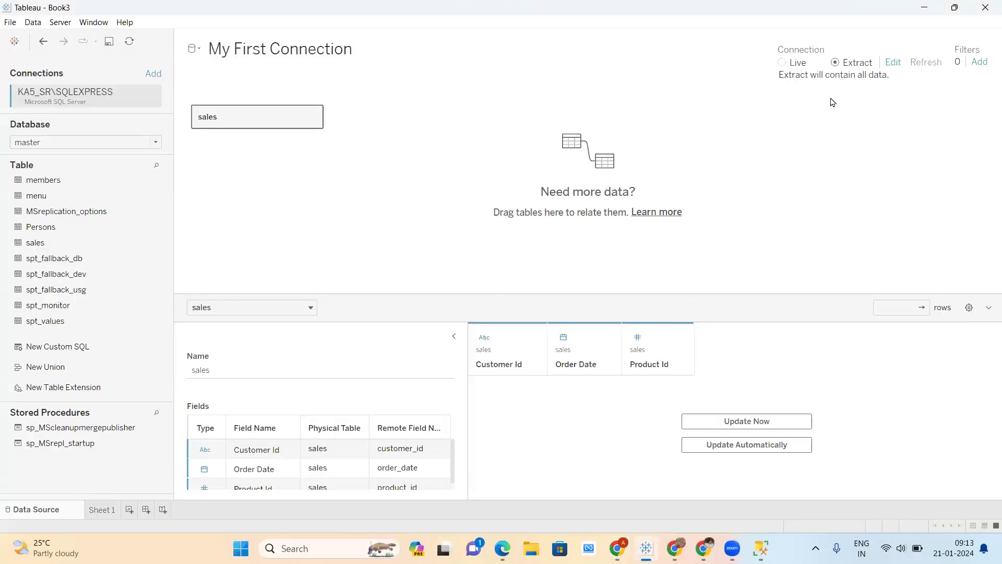
click(784, 66)
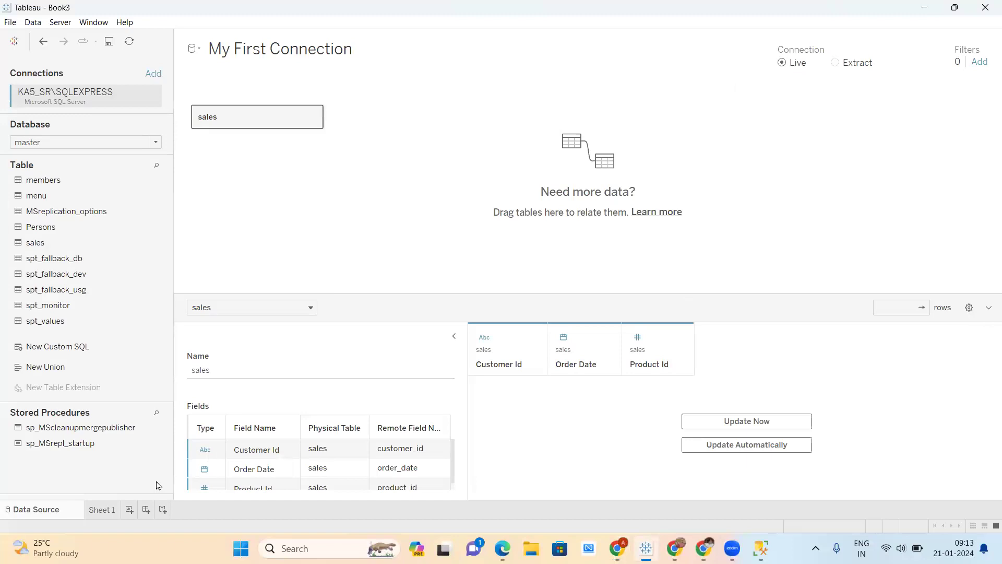
click(101, 509)
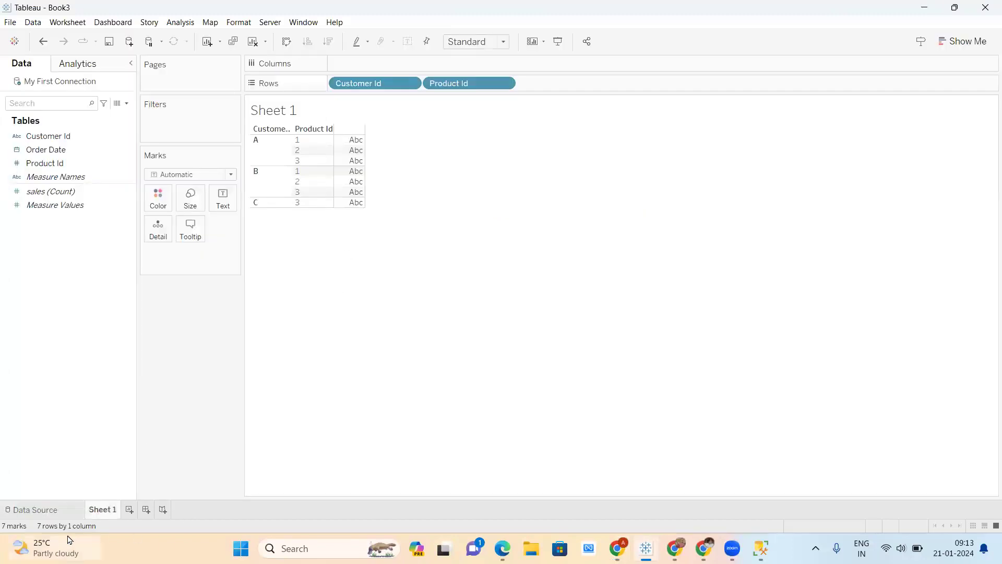
Set the connection to Extract and save it for Sheet 1 as "My First Connection" in Tableau Data Extract (*.hyper) format.
click(59, 513)
click(837, 63)
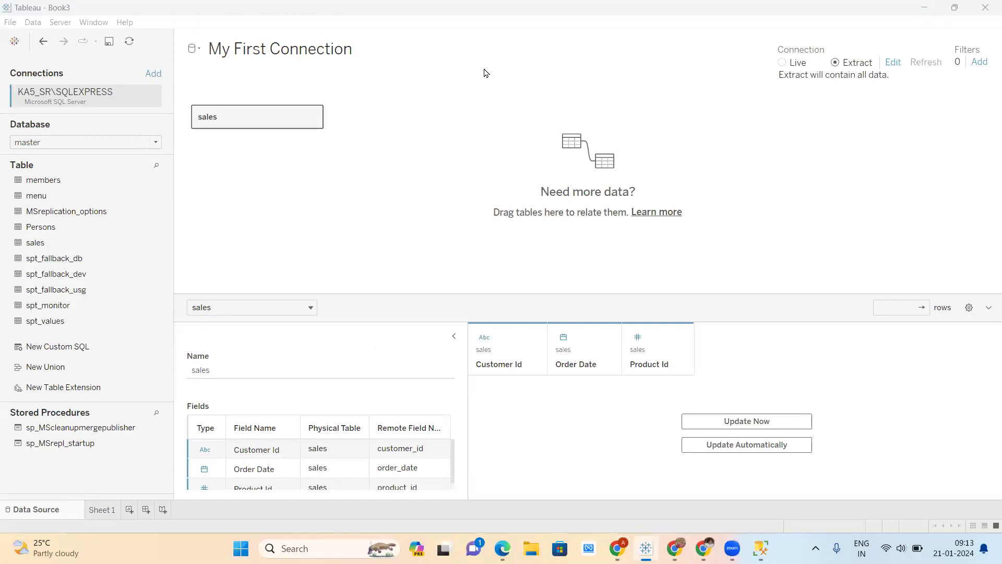
click(103, 514)
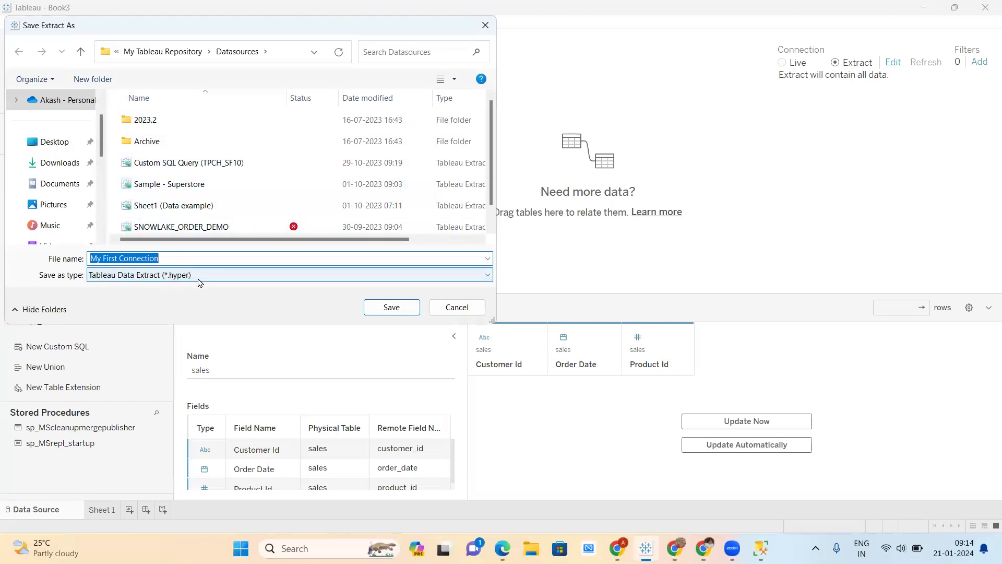
click(178, 261)
key(ctrl+a)
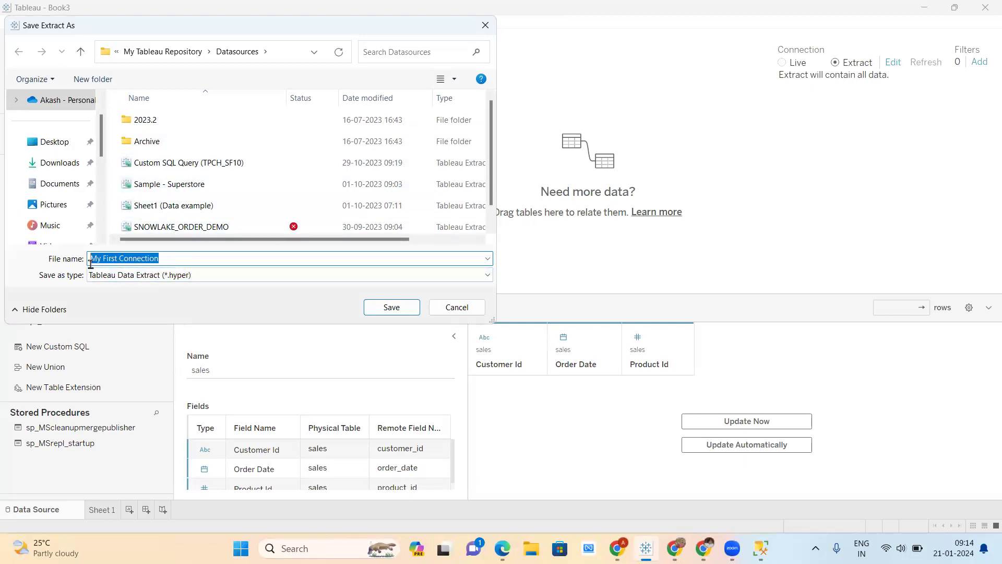
click(167, 262)
scroll(271, 147, down, 1)
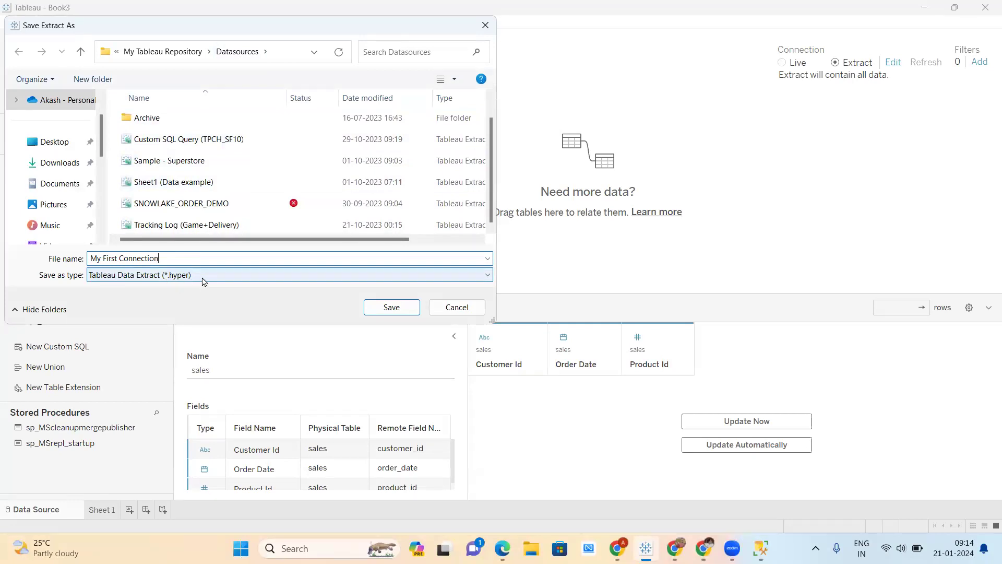
click(396, 307)
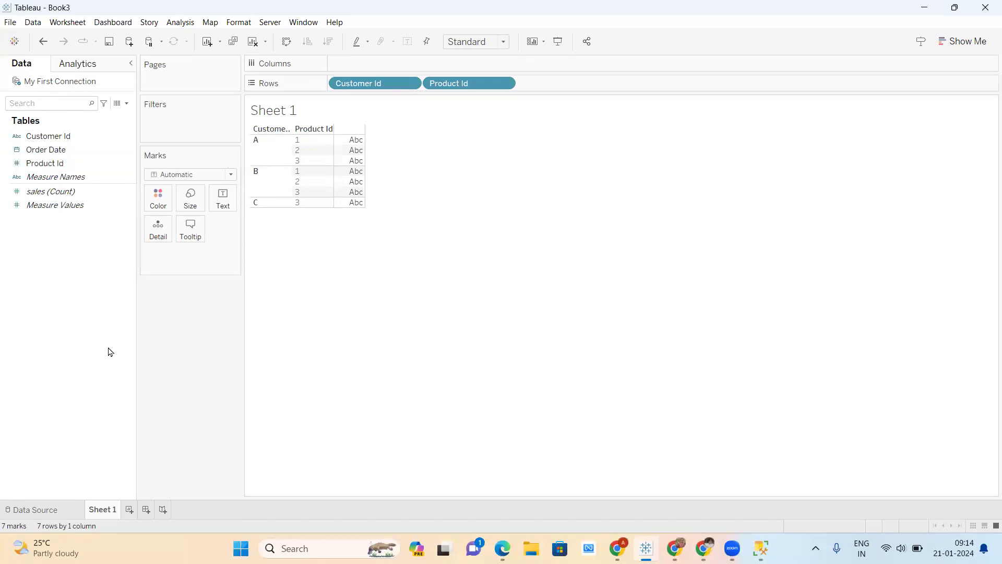
Return from Sheet 1 to the data source page and set the connection to Live.
click(60, 510)
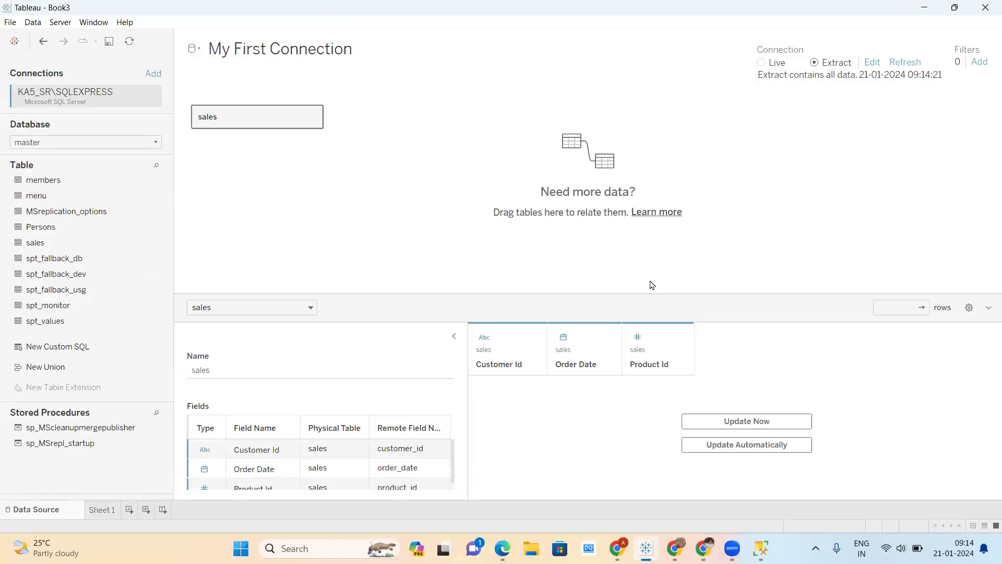
click(762, 63)
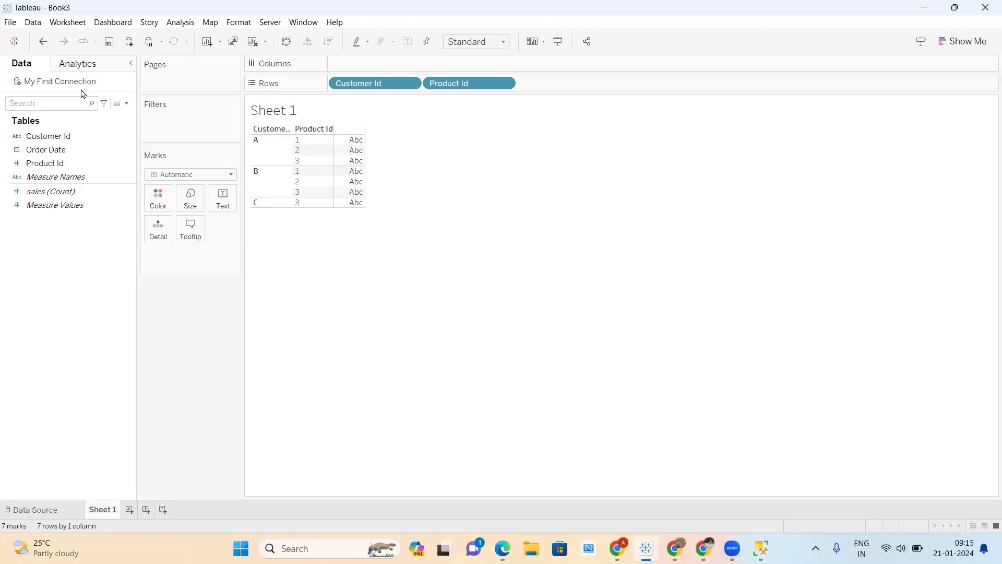
Examine the Customer Id, Order Date, Product Id and sales (Count) fields of My First Connection in Sheet 1.
key(XF86MonBrightnessUp)
key(XF86MonBrightnessUp)
key(XF86MonBrightnessUp)
key(XF86MonBrightnessUp)
key(XF86MonBrightnessUp)
click(45, 136)
click(52, 164)
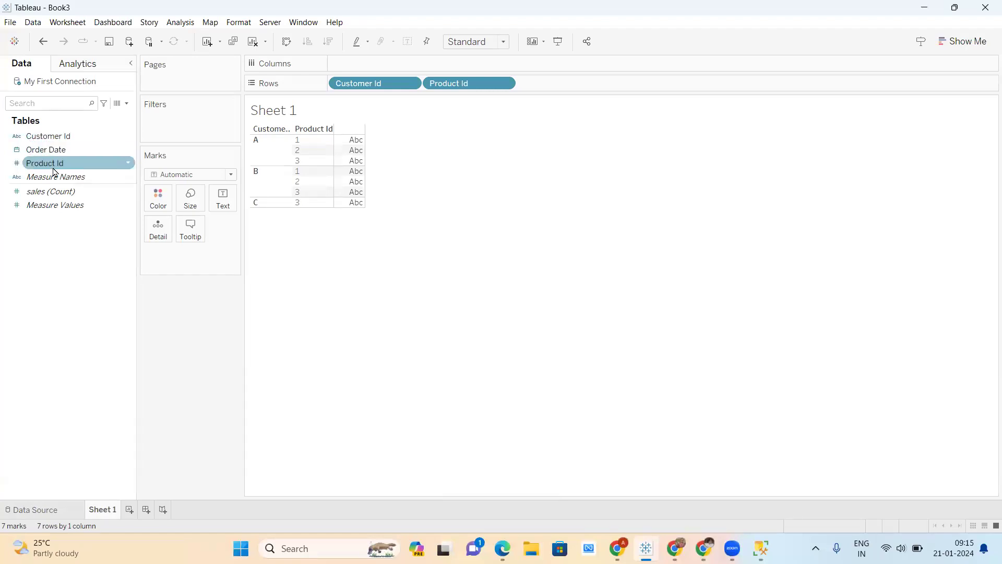
click(31, 149)
click(47, 192)
click(74, 203)
click(62, 223)
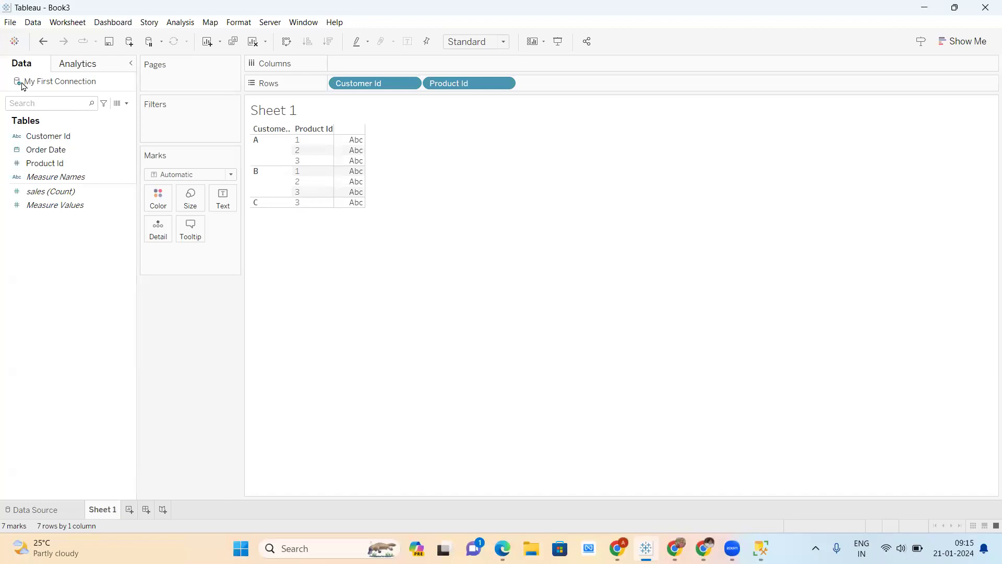
Check the Live connection against Sheet 1, set My First Connection to Extract, and compare its data source icon in Sheet 1.
click(35, 513)
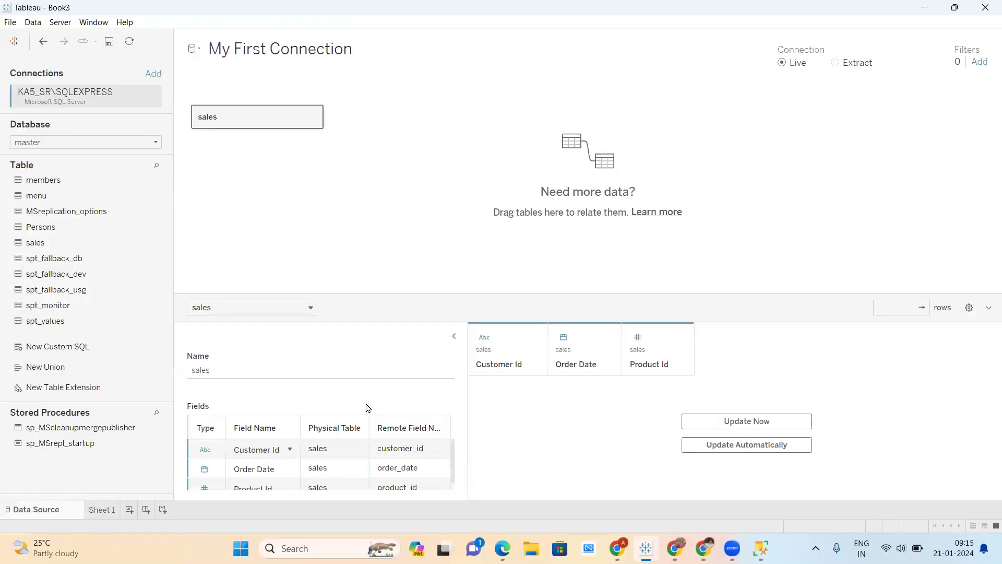
click(102, 510)
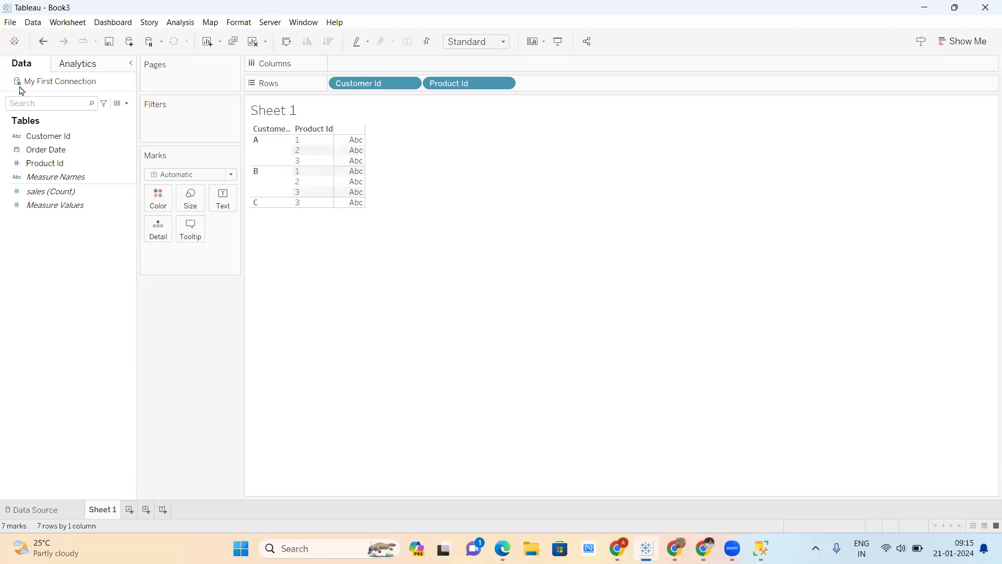
click(49, 510)
click(837, 64)
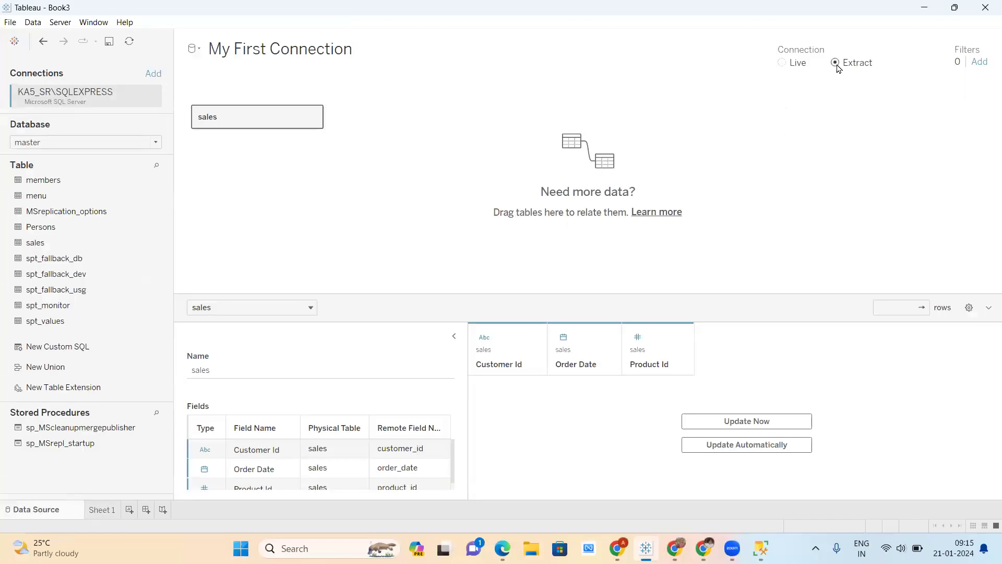
click(102, 510)
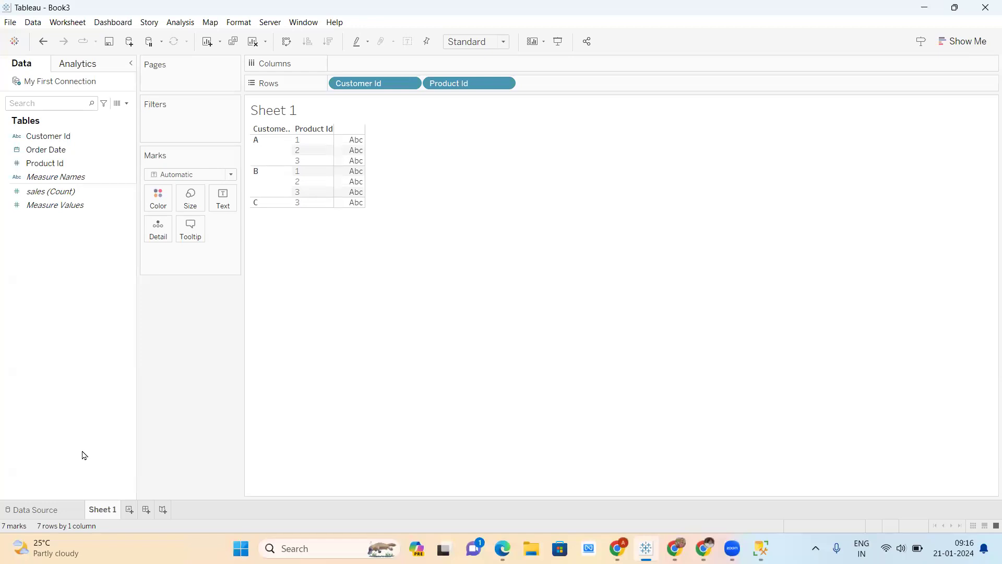
click(46, 511)
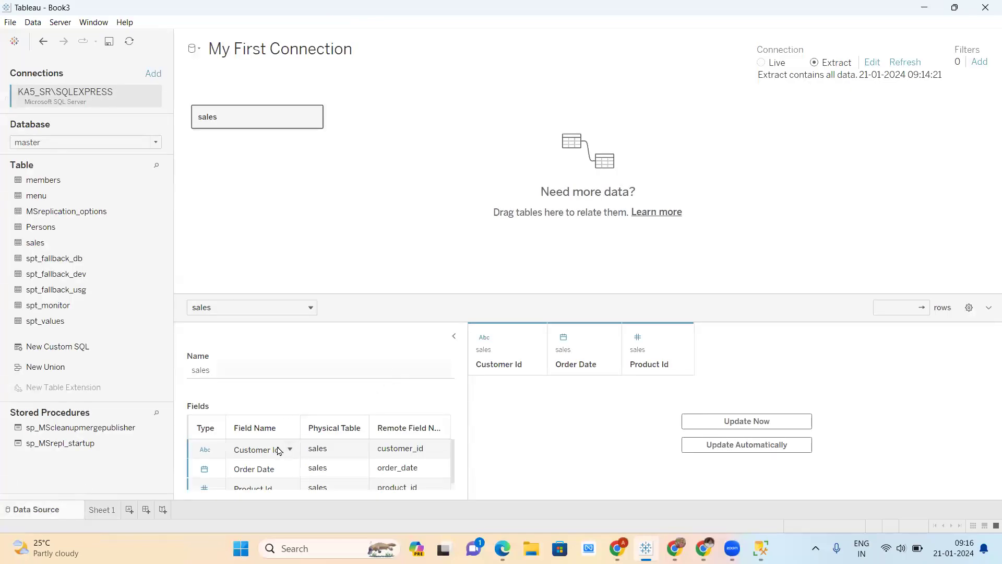
Create a new Tableau workbook and bring its window to the front.
mouse_move(103, 518)
click(10, 23)
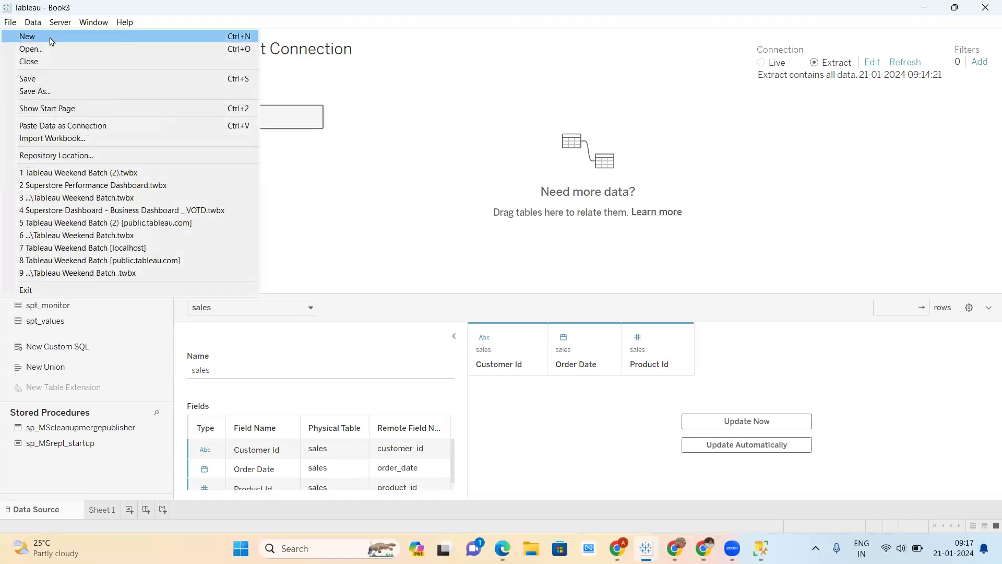
click(50, 41)
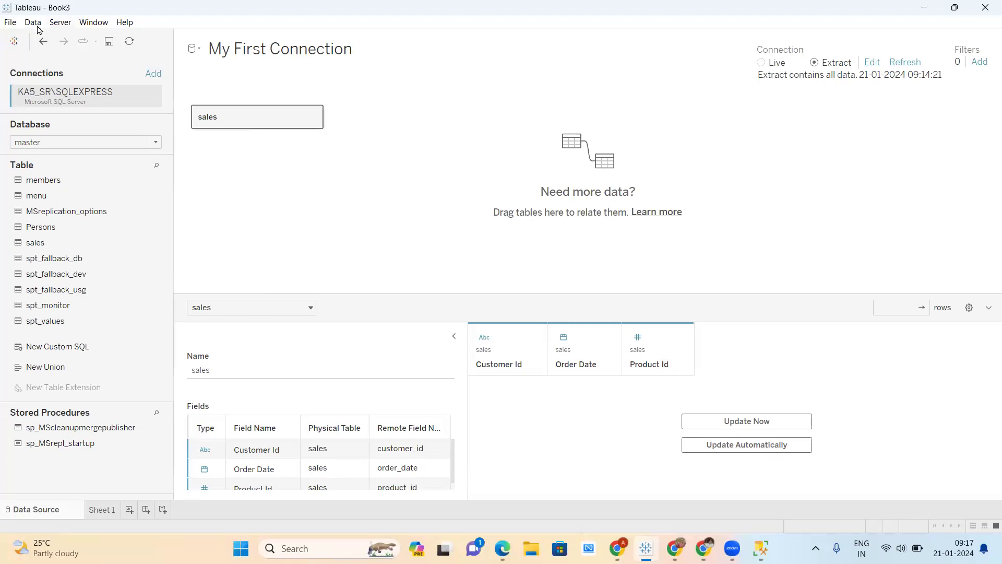
click(10, 22)
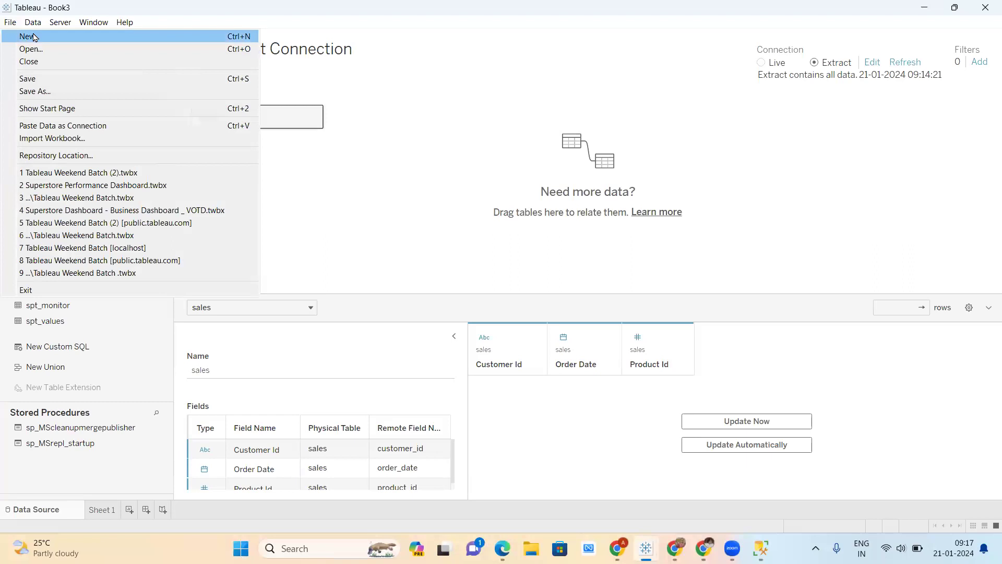
click(634, 242)
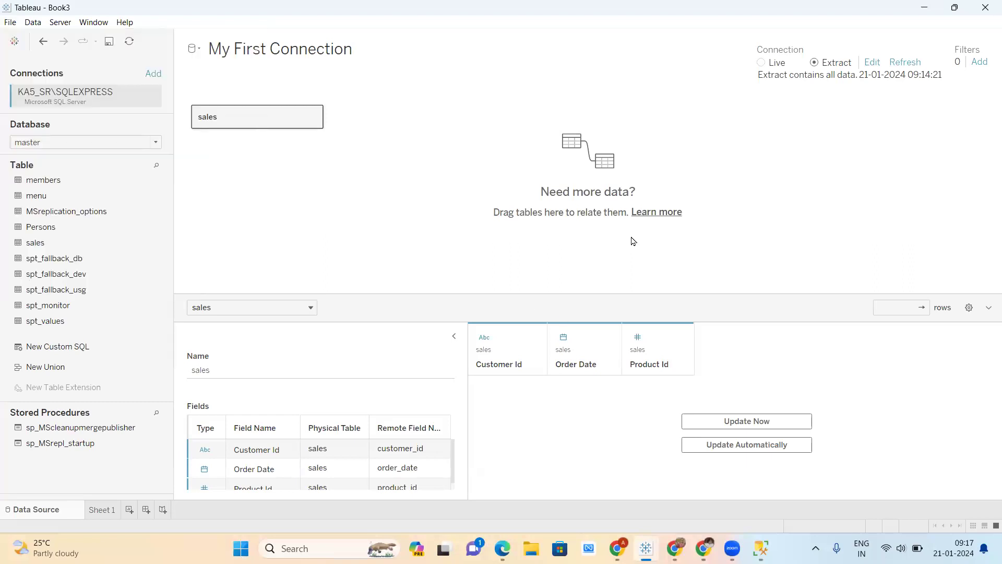
mouse_move(646, 548)
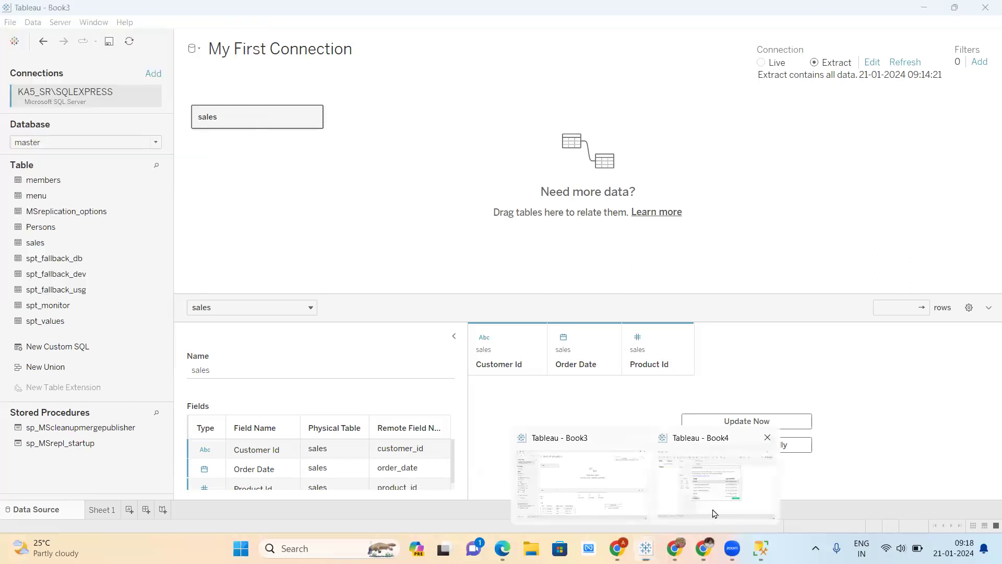
click(714, 513)
click(649, 148)
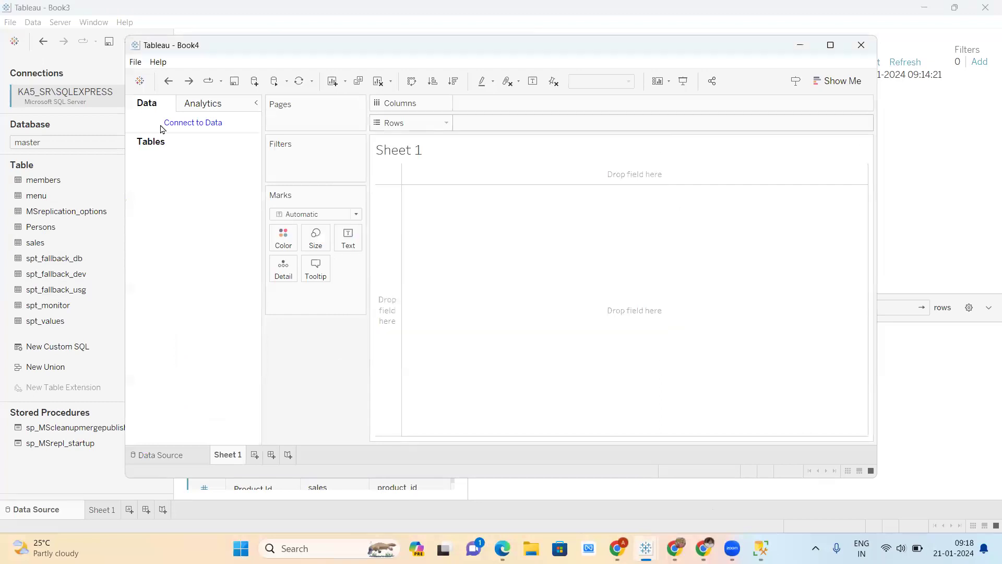
click(208, 123)
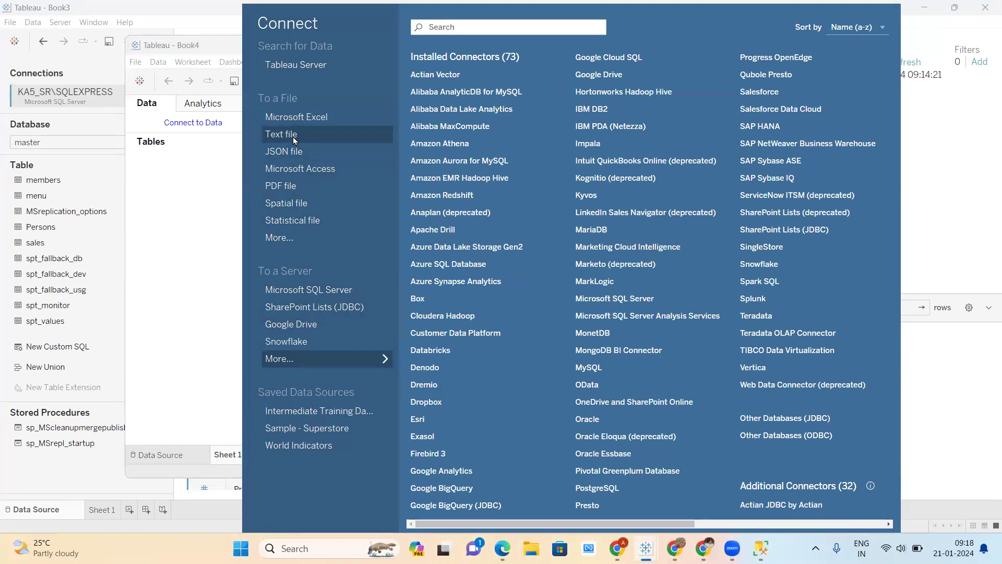
click(293, 137)
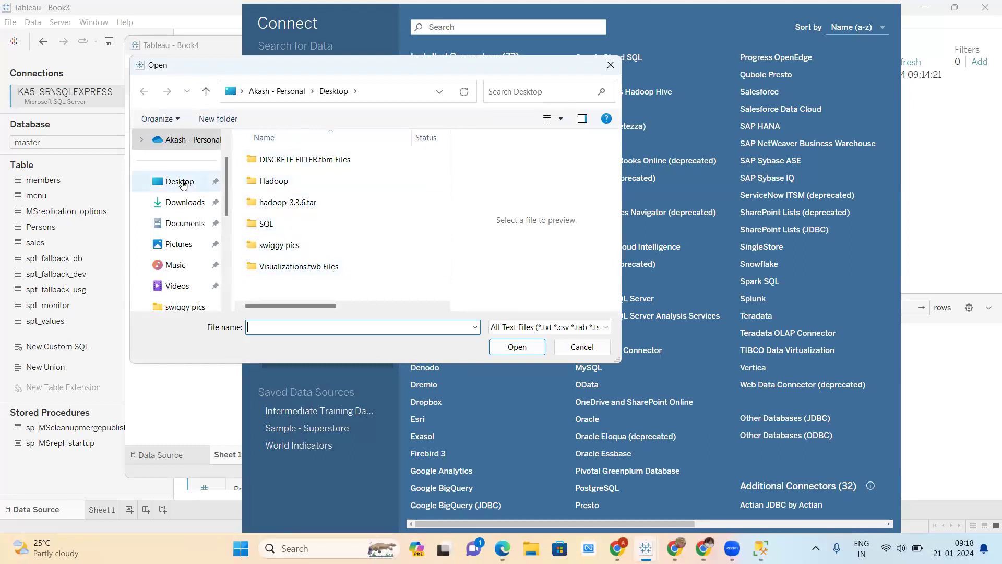
click(186, 223)
click(303, 182)
double_click(304, 182)
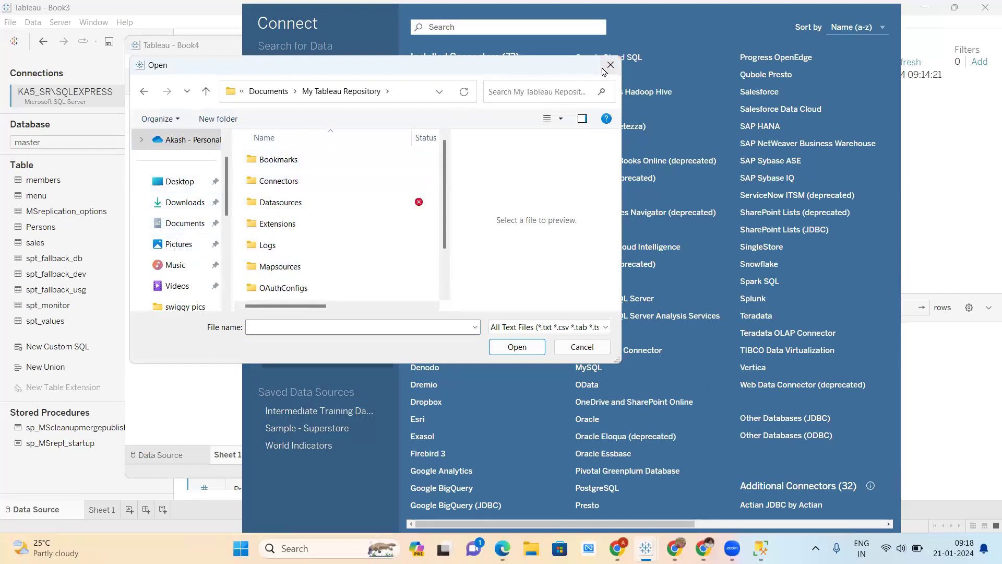
click(611, 65)
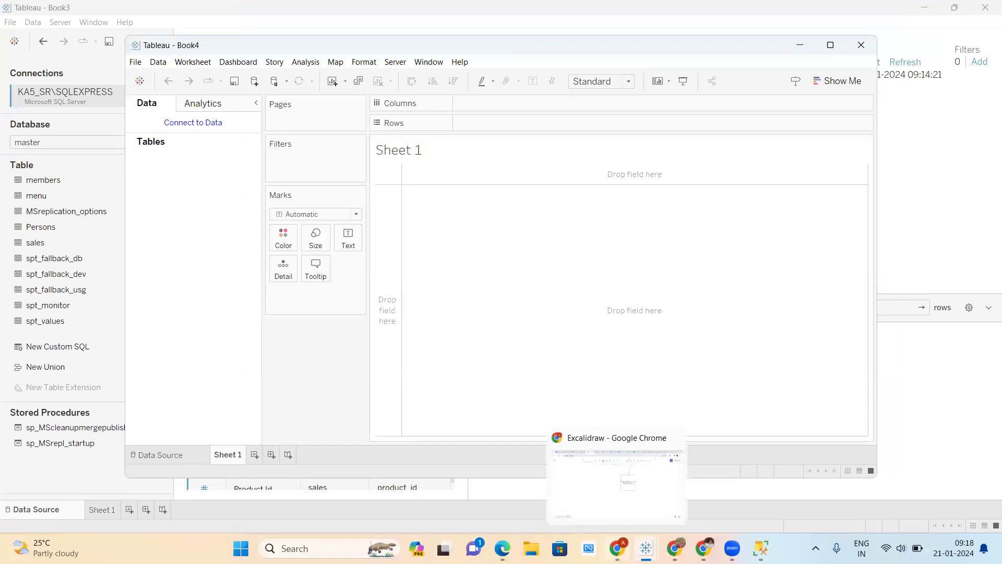
Switch to Chrome, search Google for "csv dataset" in a new tab, and open the Kaggle datasets page.
click(618, 547)
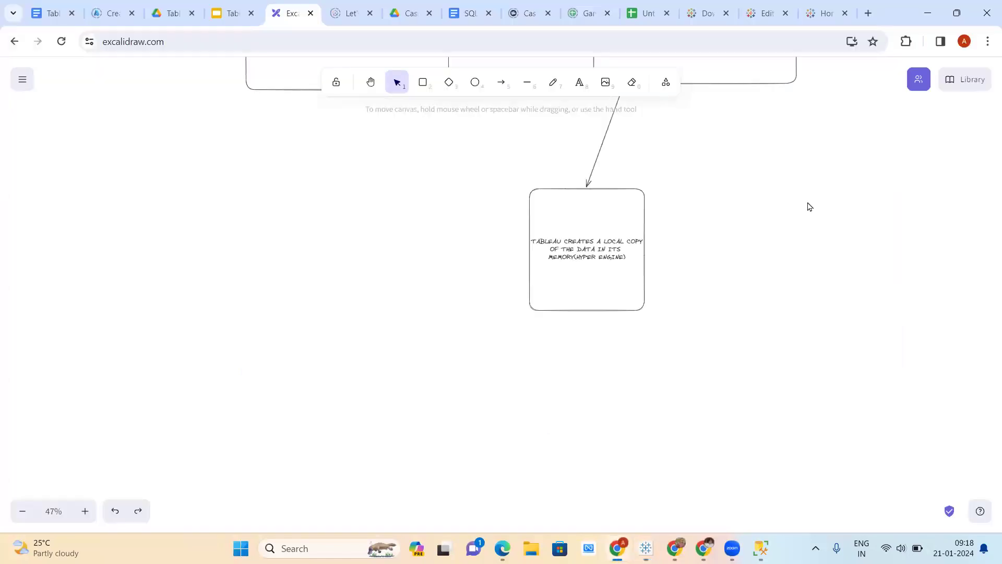
click(869, 14)
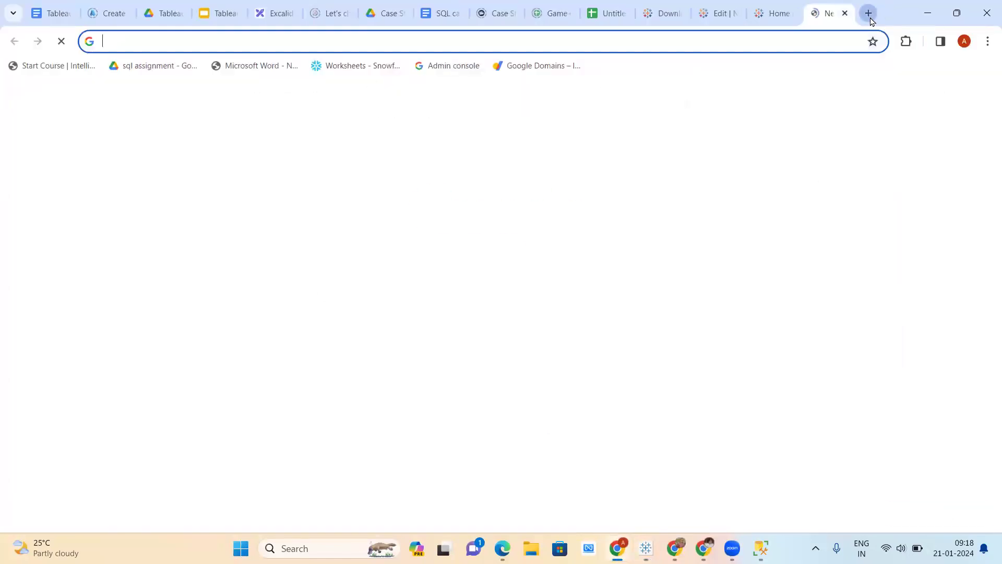
click(632, 46)
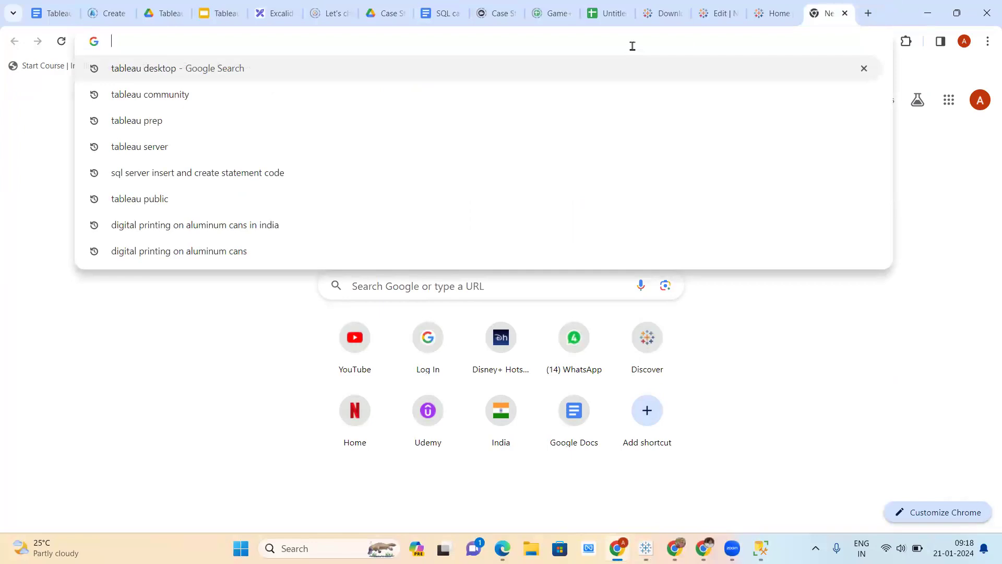
text(csv data)
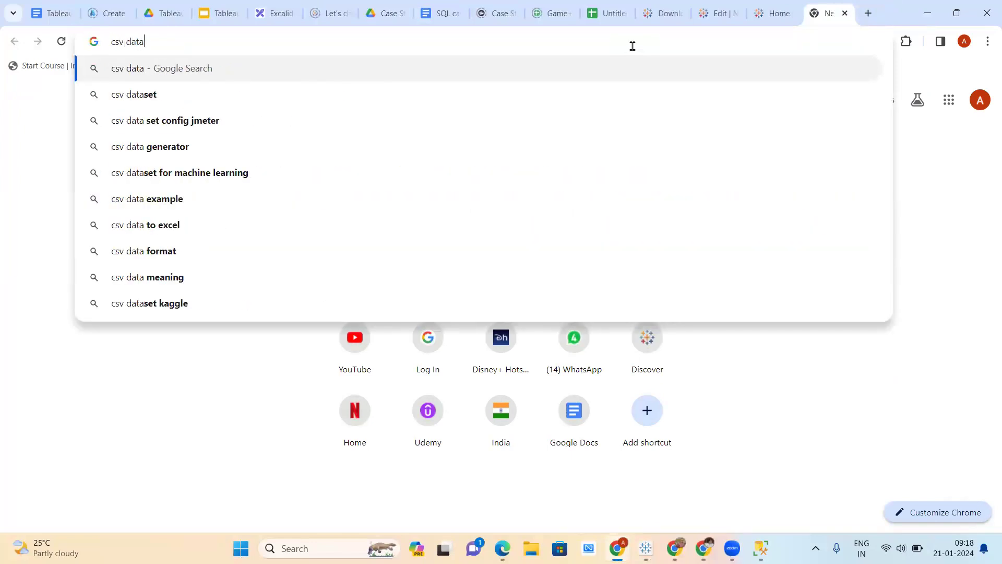
key(Down)
key(Return)
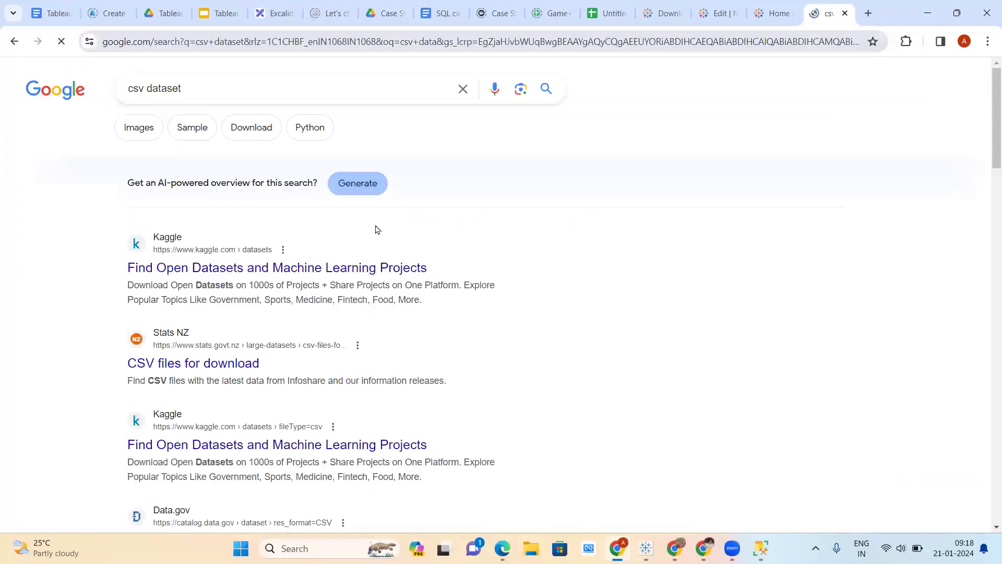
click(308, 268)
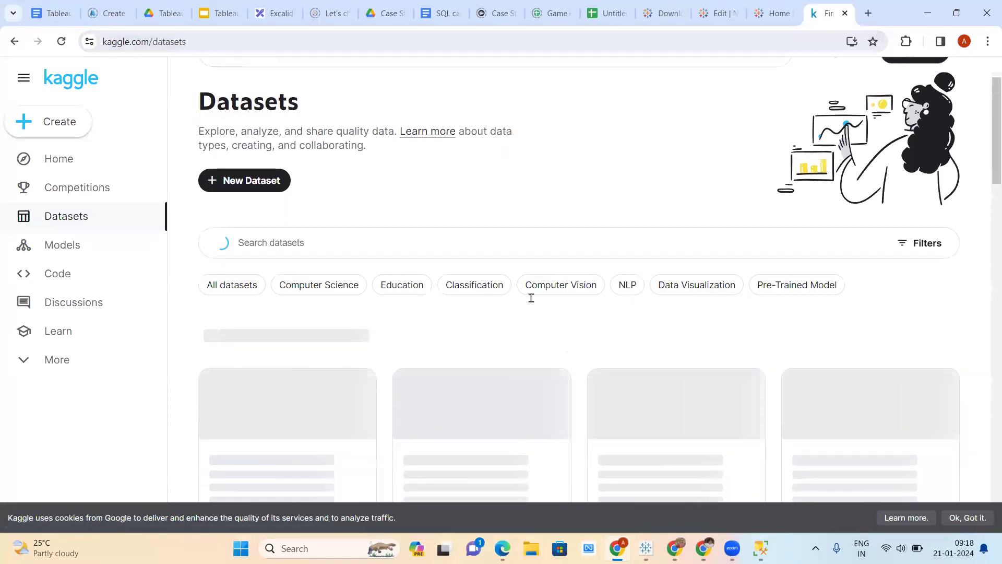
Open the Car Sales Report dataset among Kaggle's trending datasets and request its download.
scroll(532, 302, down, 3)
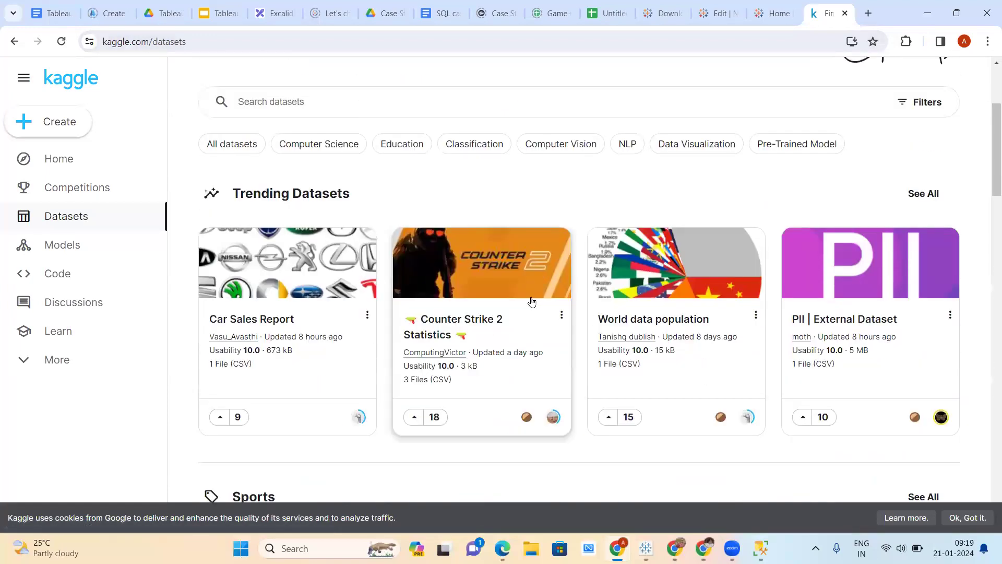
click(298, 360)
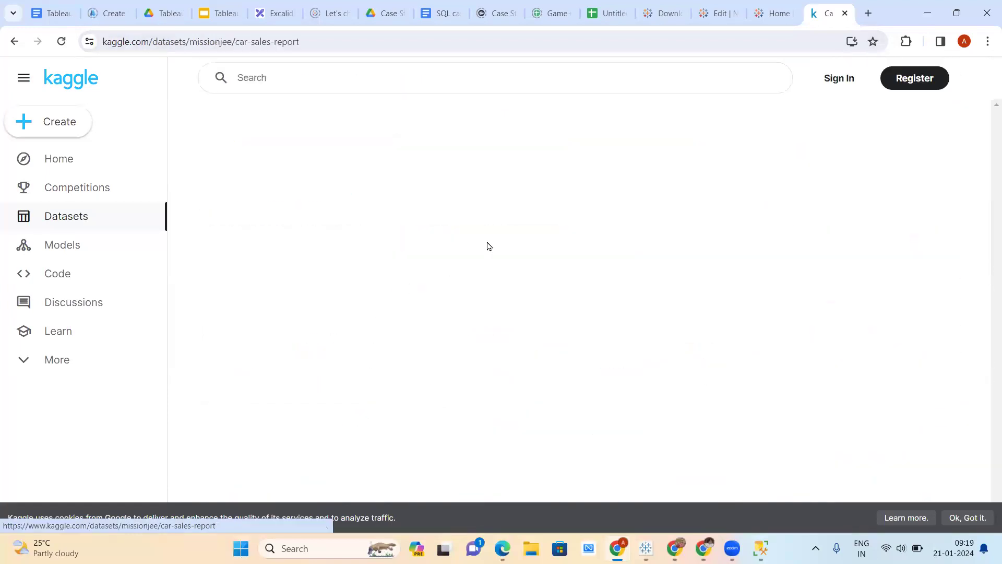
scroll(490, 240, down, 4)
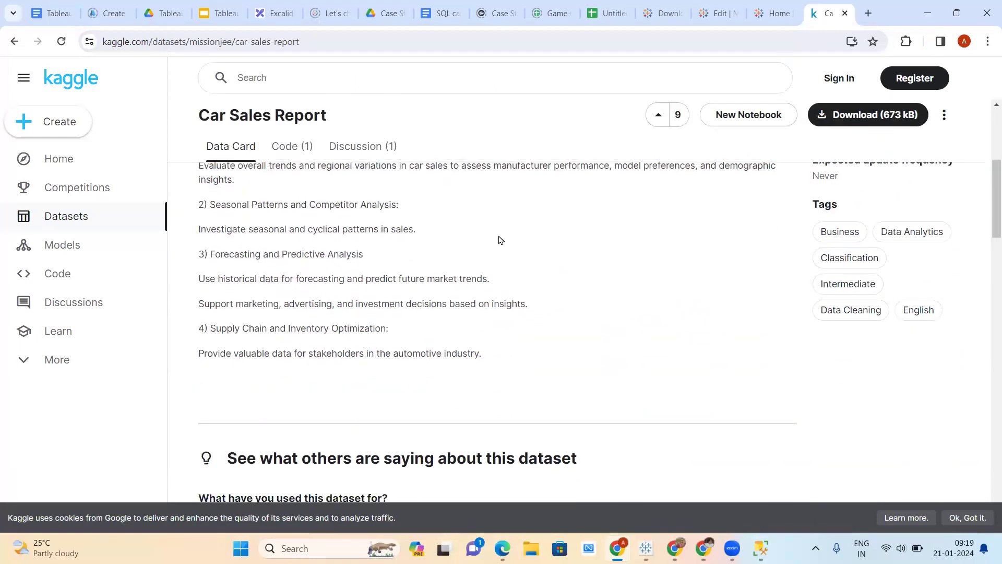
click(876, 114)
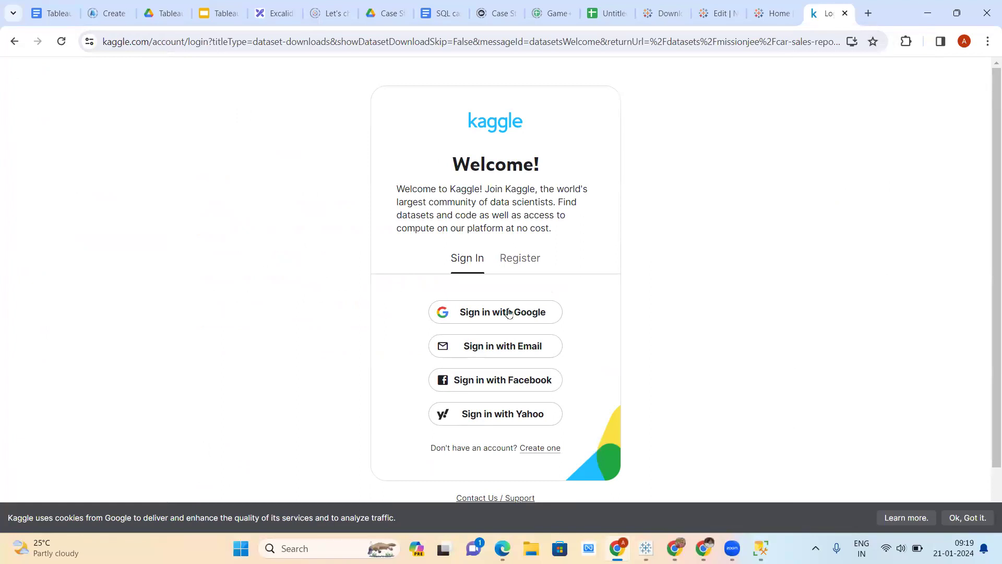
Try to sign in to Kaggle with a Google account and complete the registration with a full name, and go back.
click(504, 314)
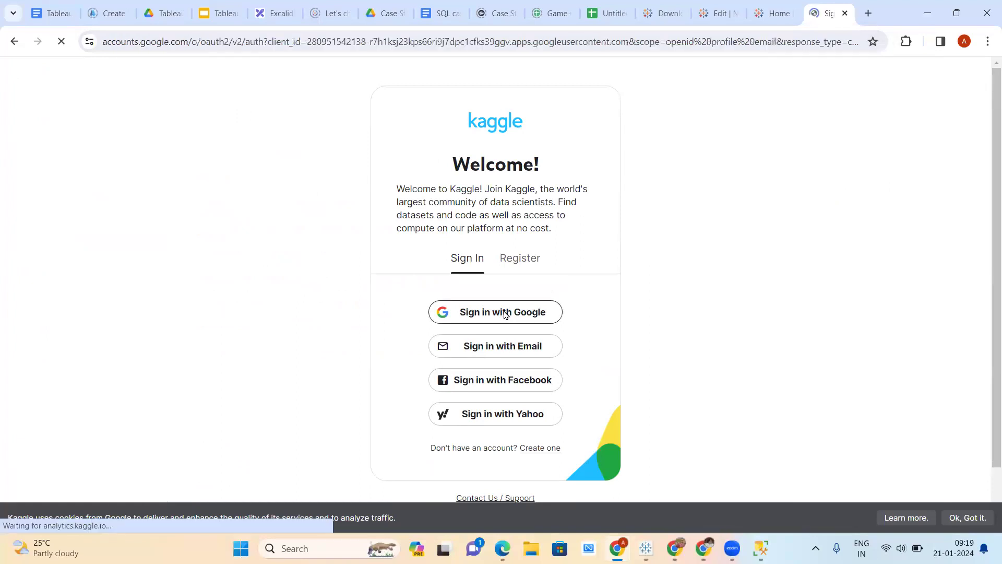
click(455, 255)
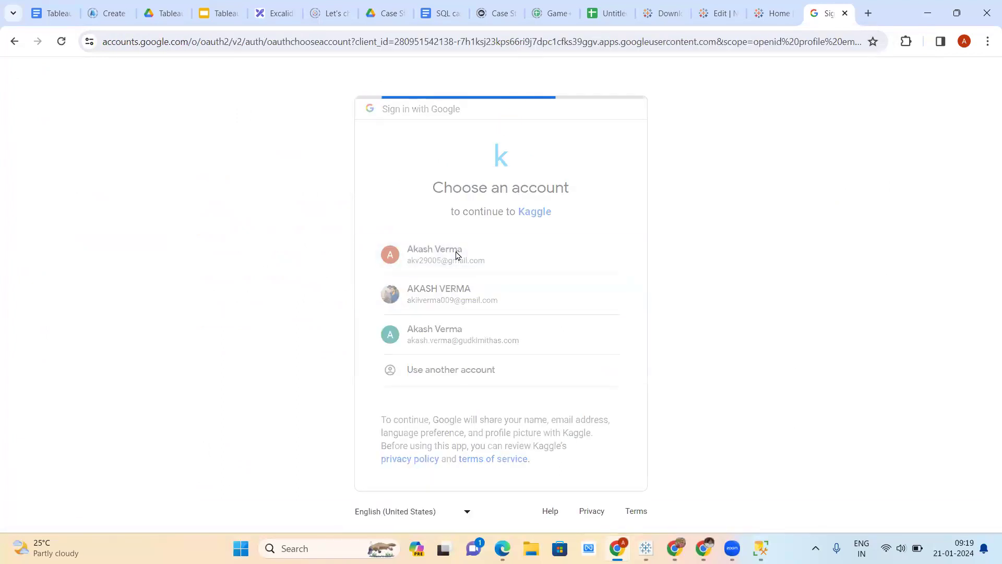
click(569, 388)
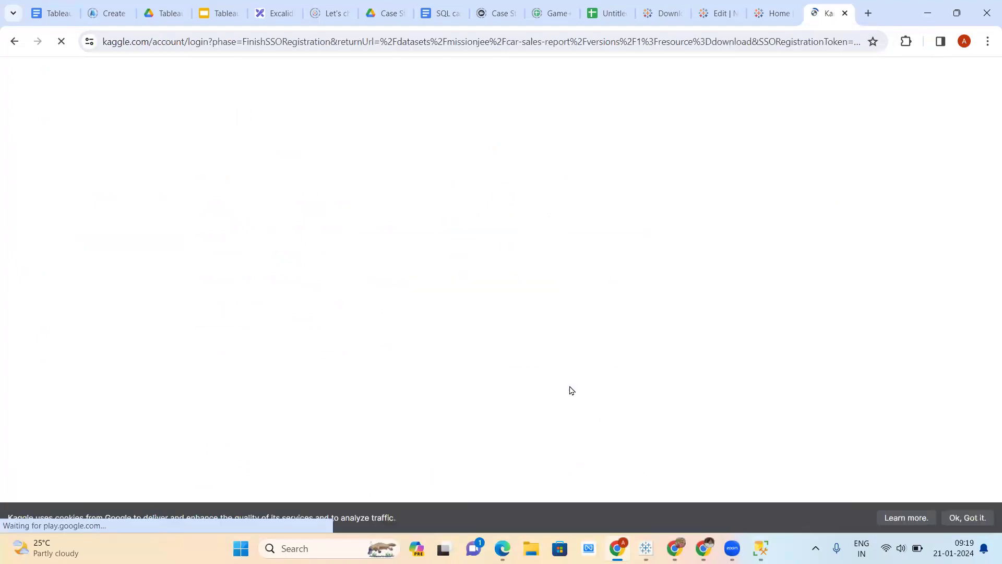
click(505, 254)
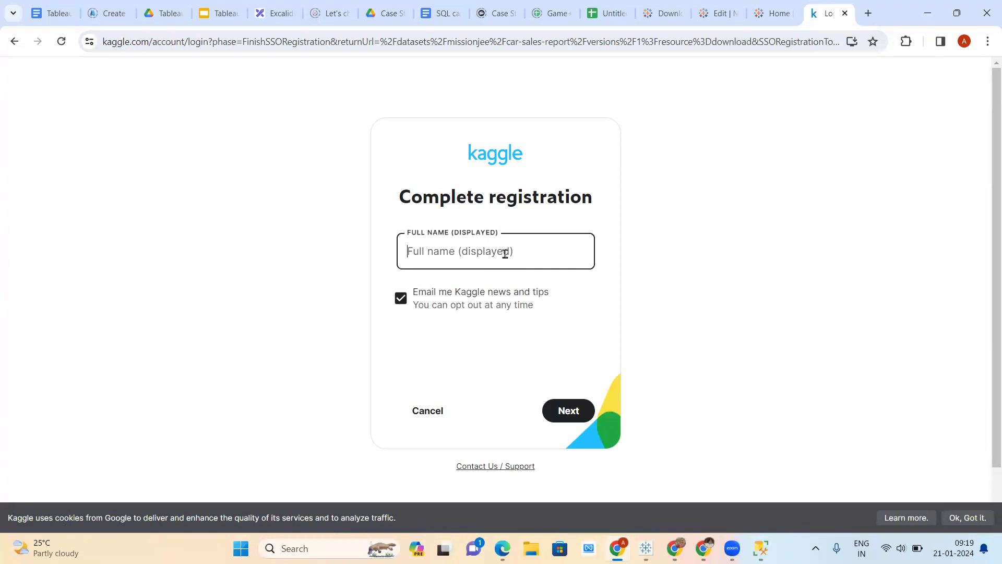
text(Akash)
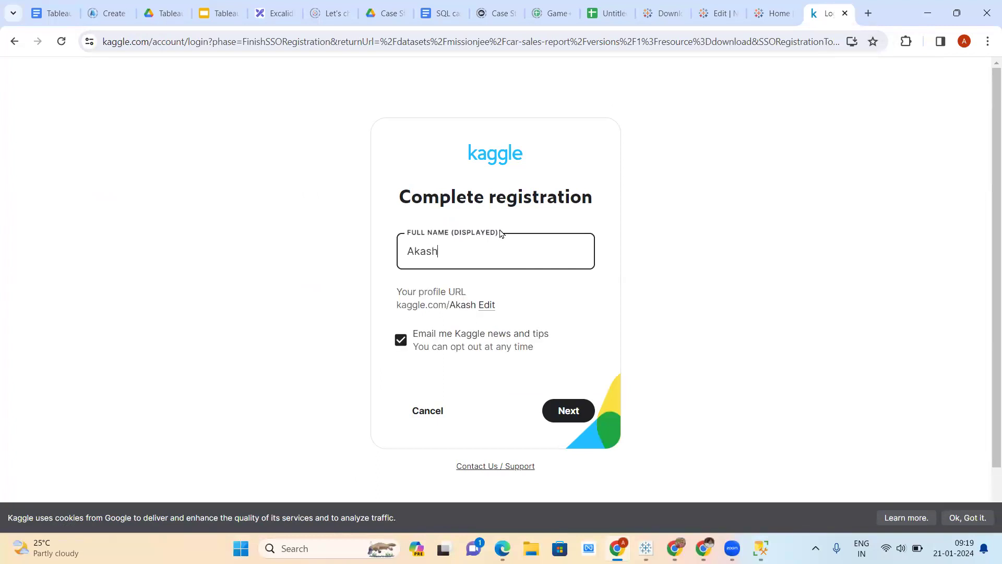
click(558, 400)
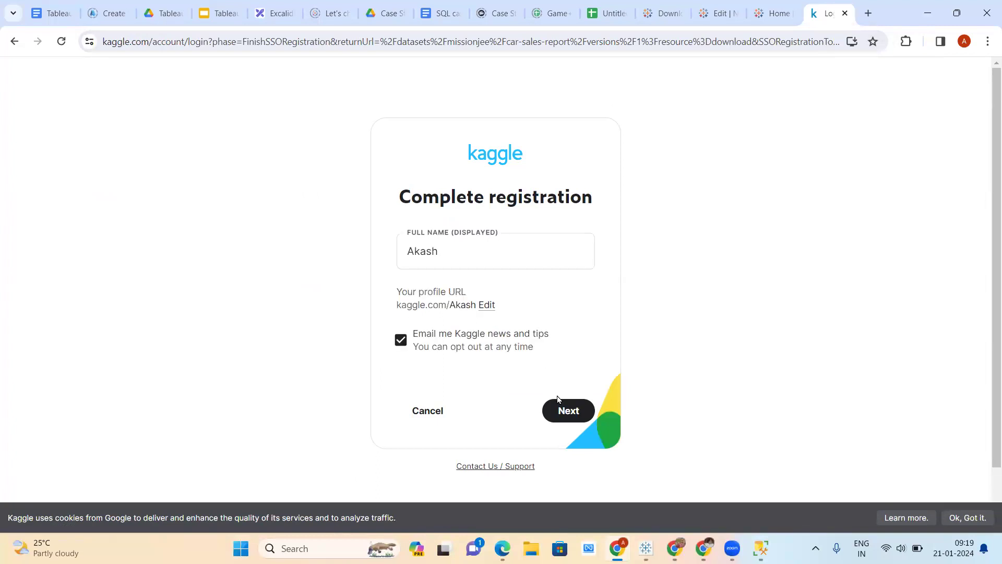
click(558, 405)
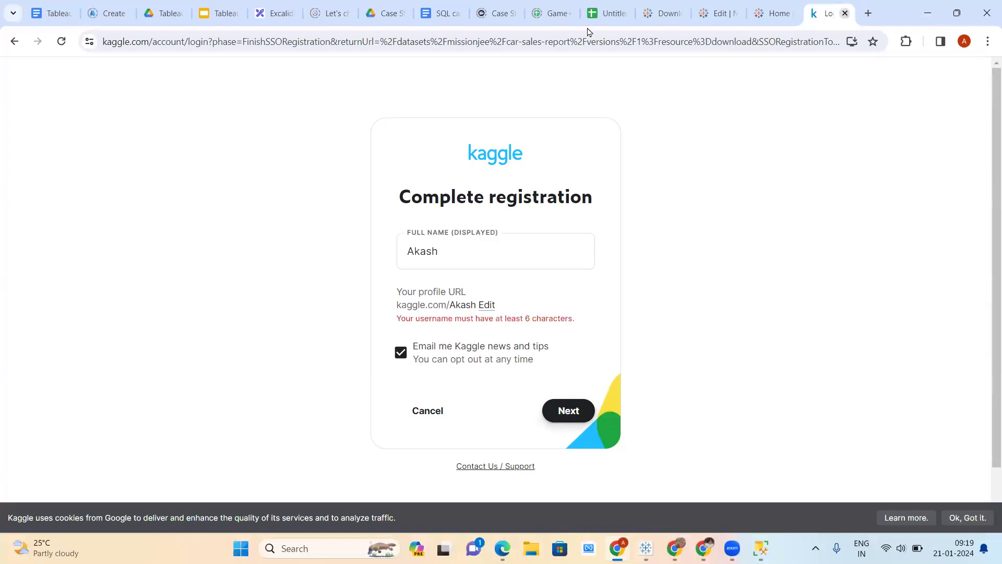
click(13, 46)
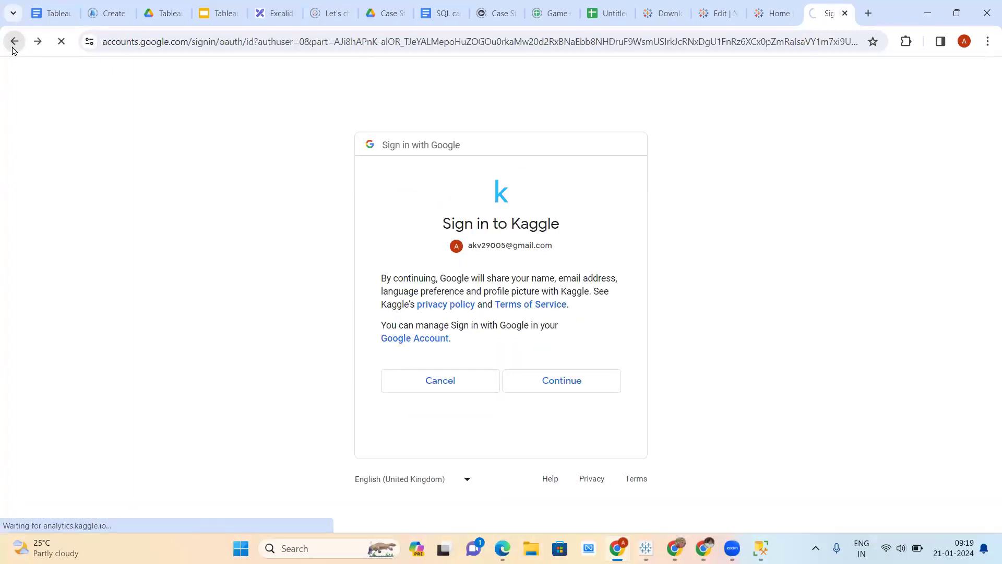
Go back to the Google results for "csv dataset" and open the Stats NZ "CSV files for download" page.
click(13, 46)
click(13, 46)
click(13, 46)
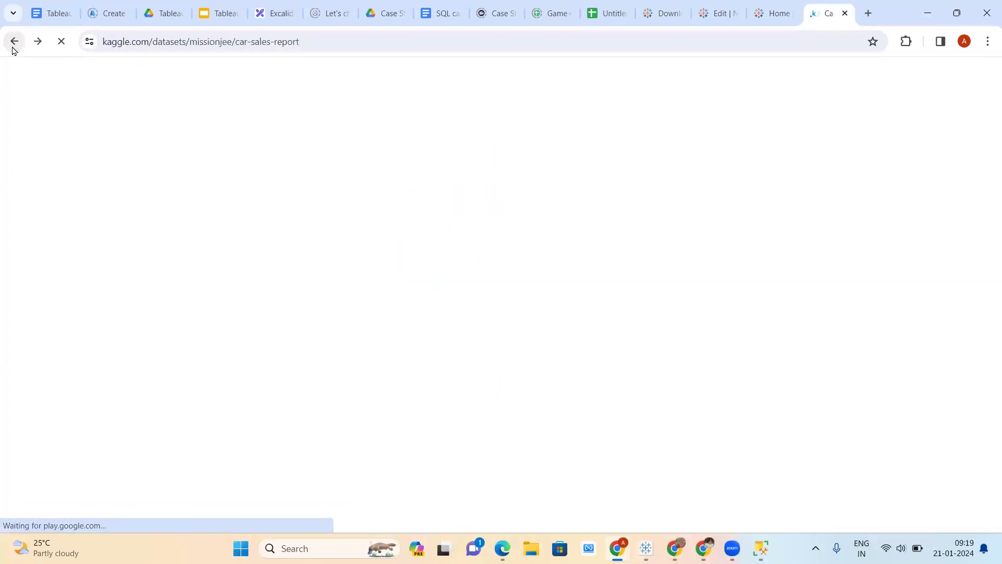
click(14, 47)
click(13, 47)
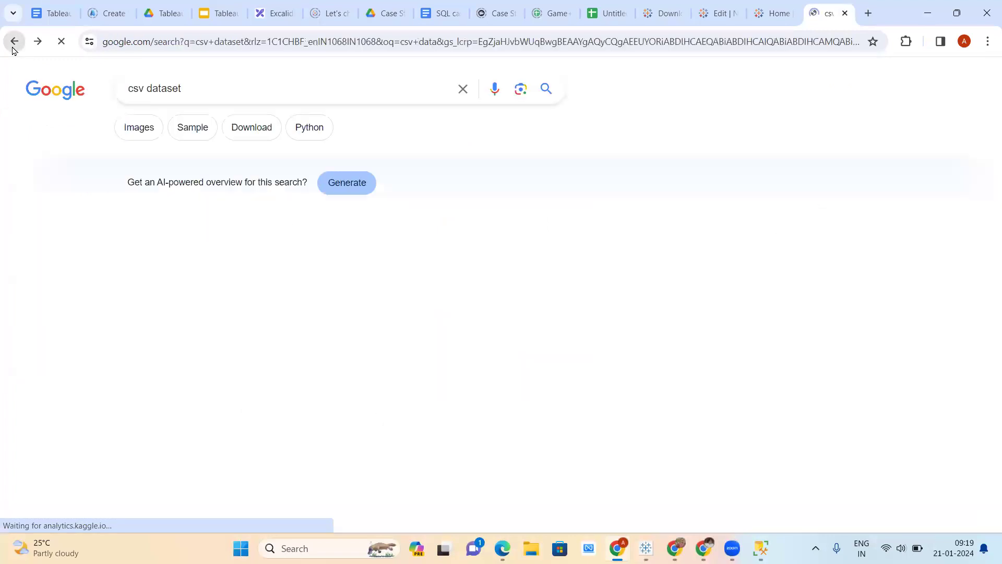
scroll(209, 249, down, 2)
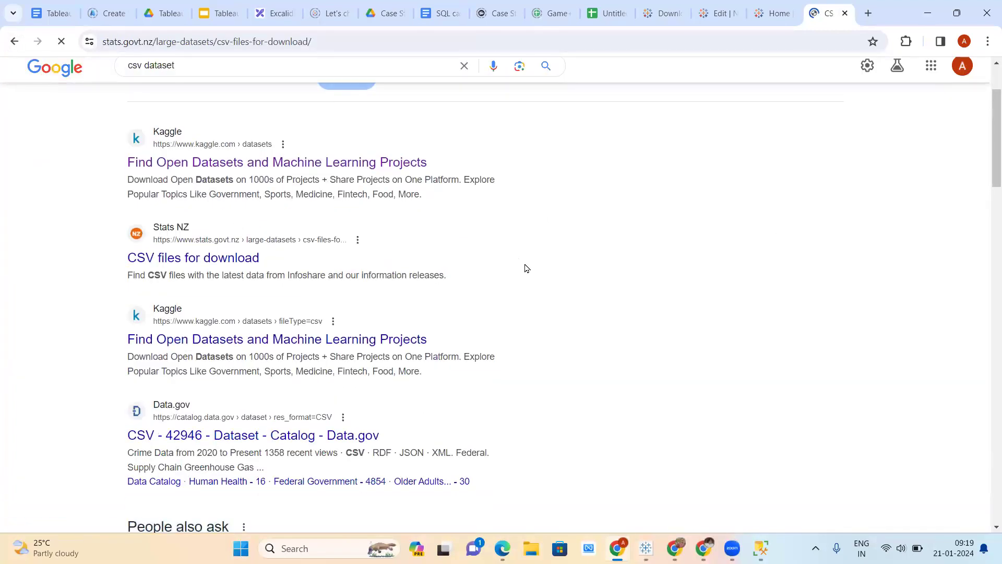
Download the "Annual enterprise survey: 2021 financial year (provisional) – CSV" file from the Business section.
scroll(527, 276, down, 6)
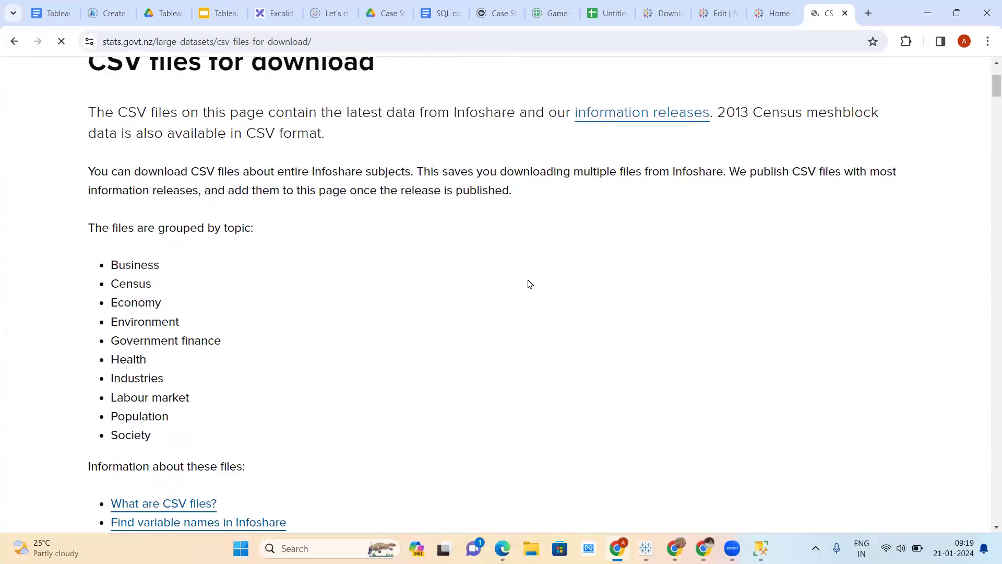
scroll(529, 284, down, 2)
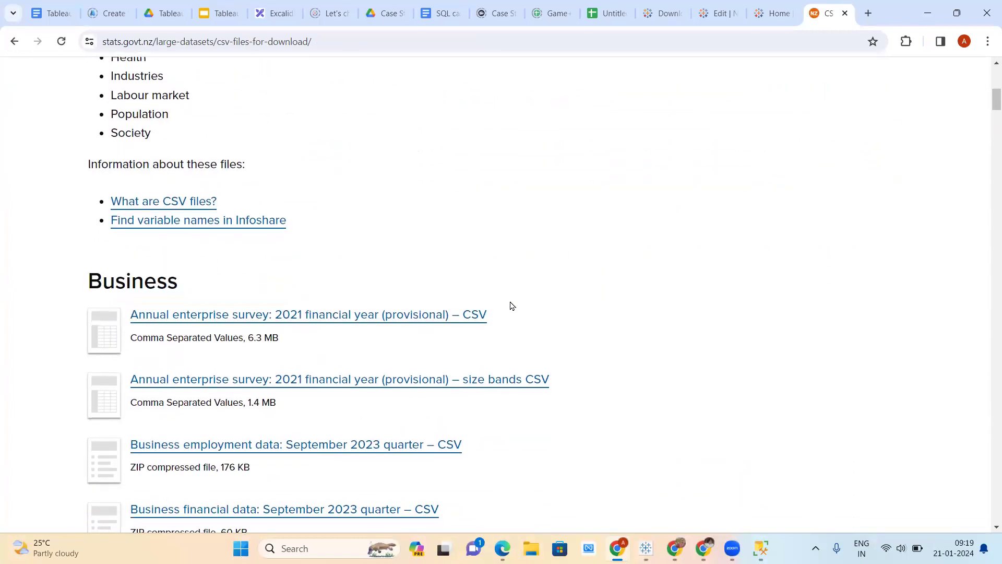
click(417, 315)
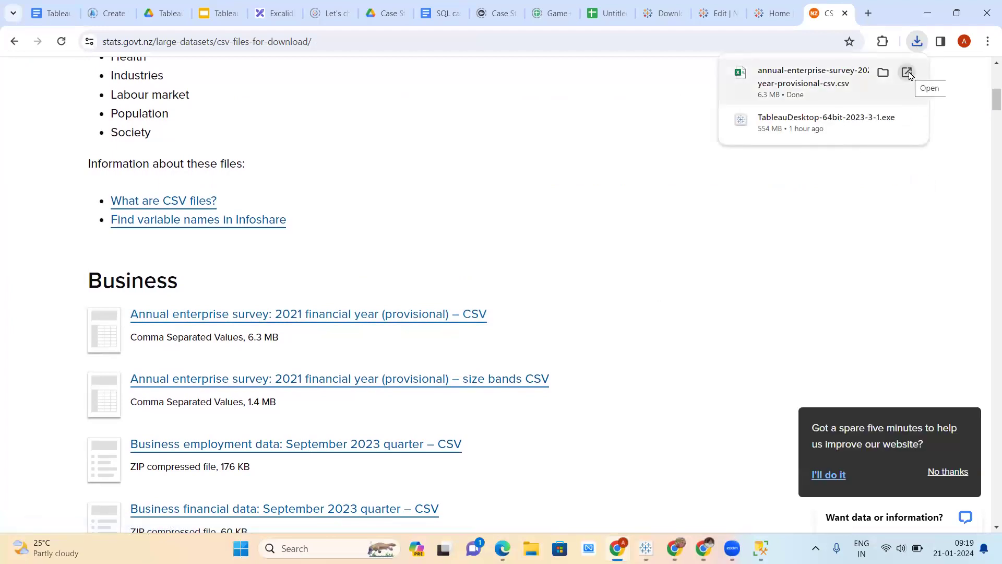
Switch to the Tableau Book4 window and connect to the annual-enterprise-survey-2021 CSV in Downloads as a text file.
mouse_move(647, 547)
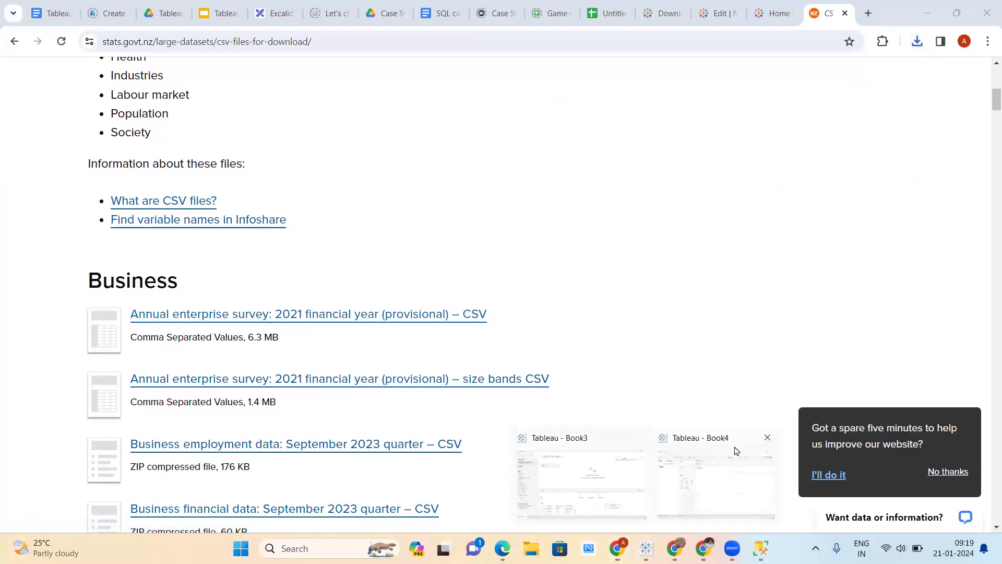
click(738, 454)
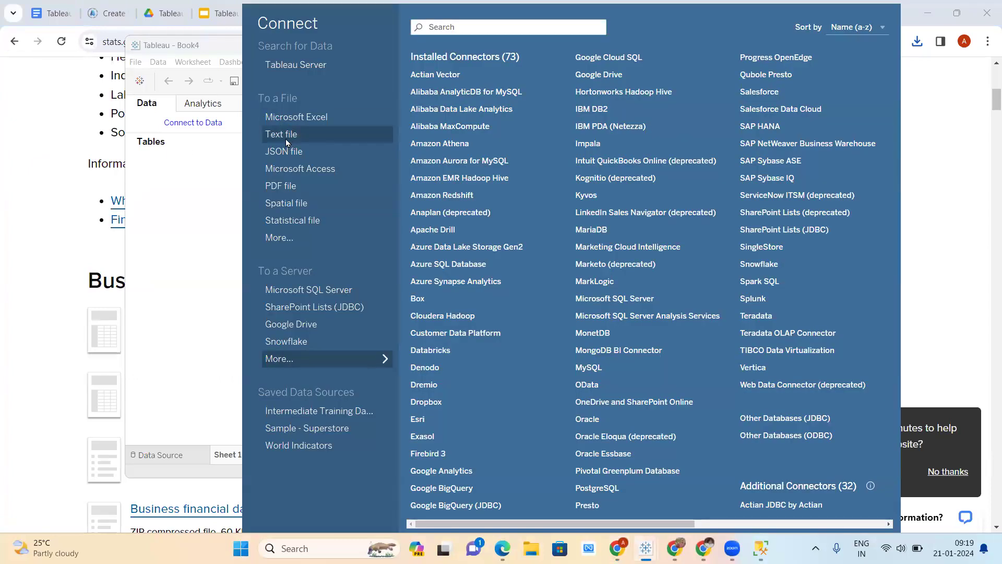
click(286, 137)
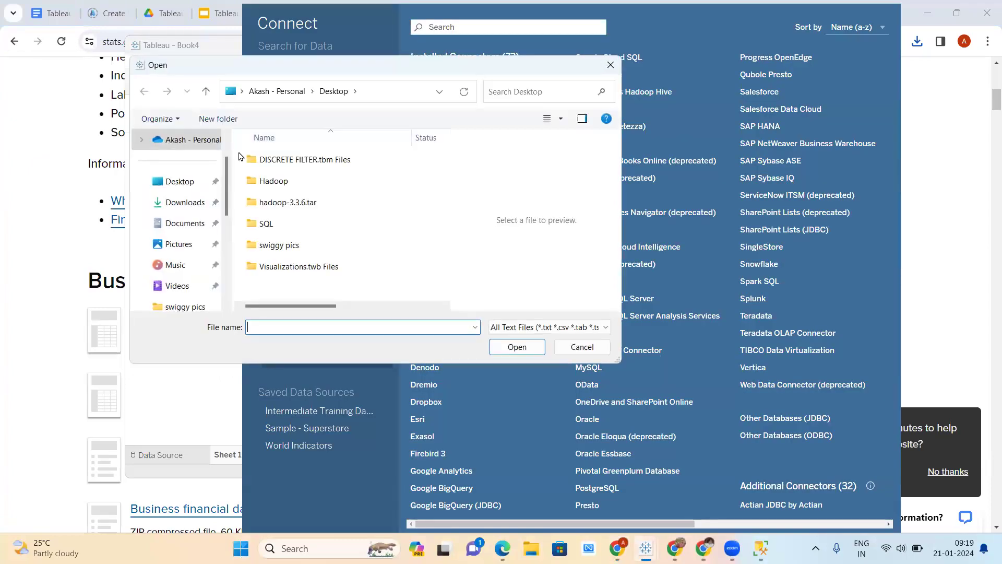
click(185, 203)
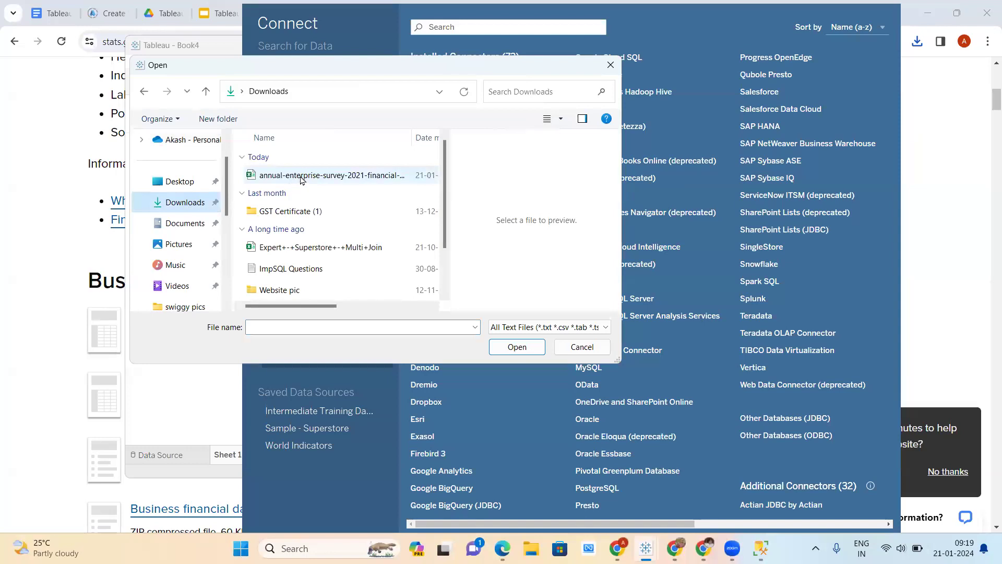
click(302, 175)
click(503, 345)
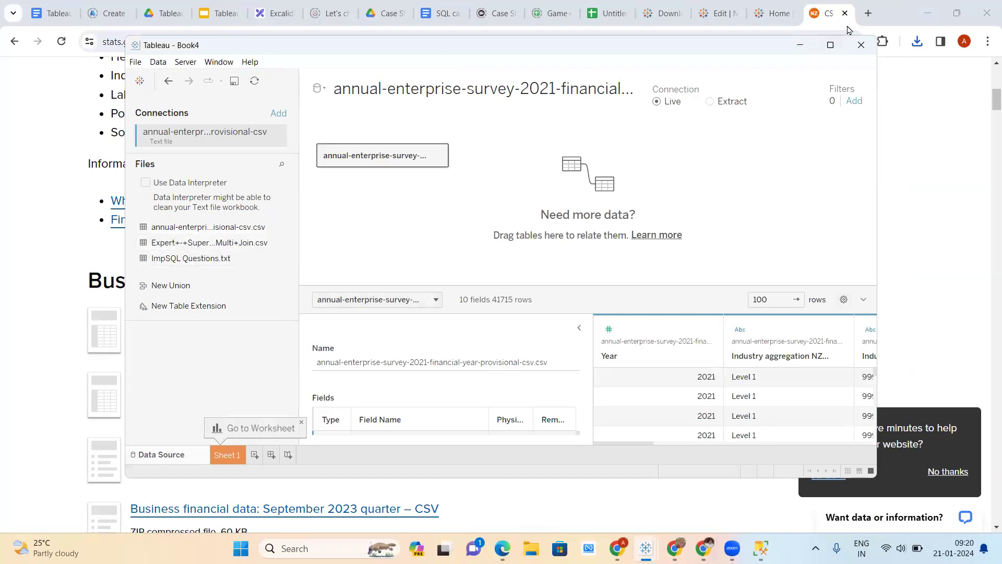
Maximize the Book4 window and look through the survey rows in the data preview.
click(831, 46)
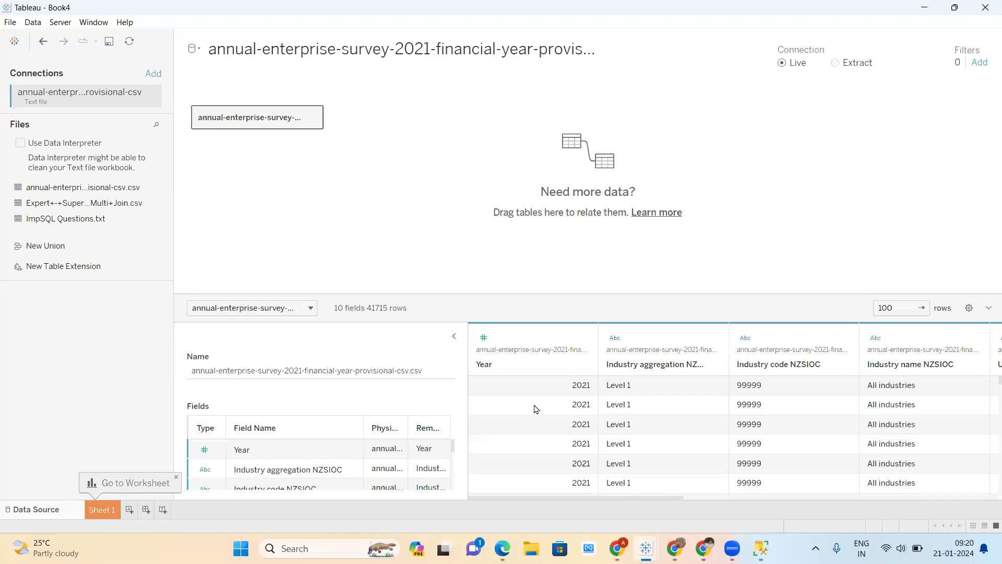
scroll(517, 407, down, 1)
scroll(516, 392, down, 1)
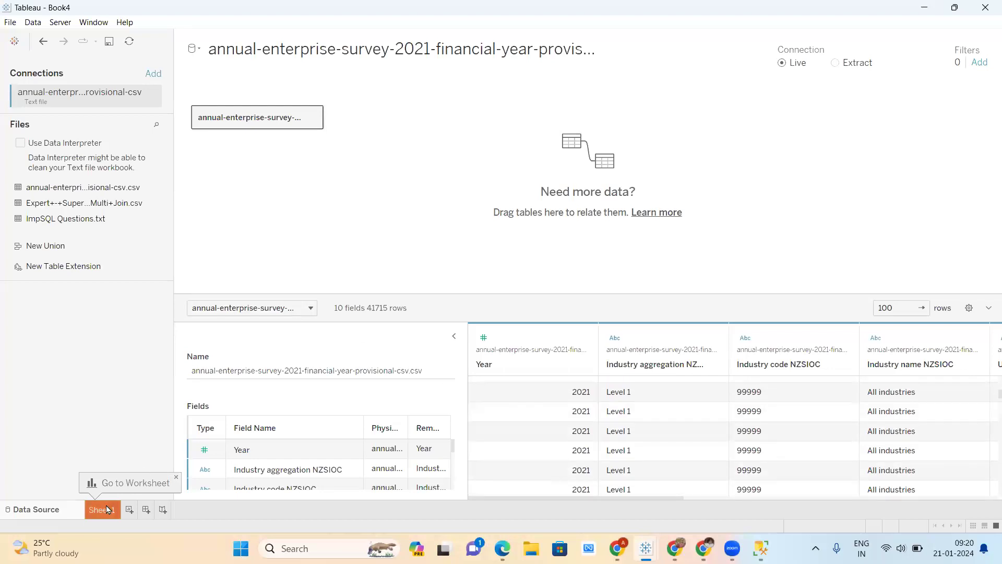
Open Sheet 1, place Year on Rows, and convert it to a discrete field.
click(102, 510)
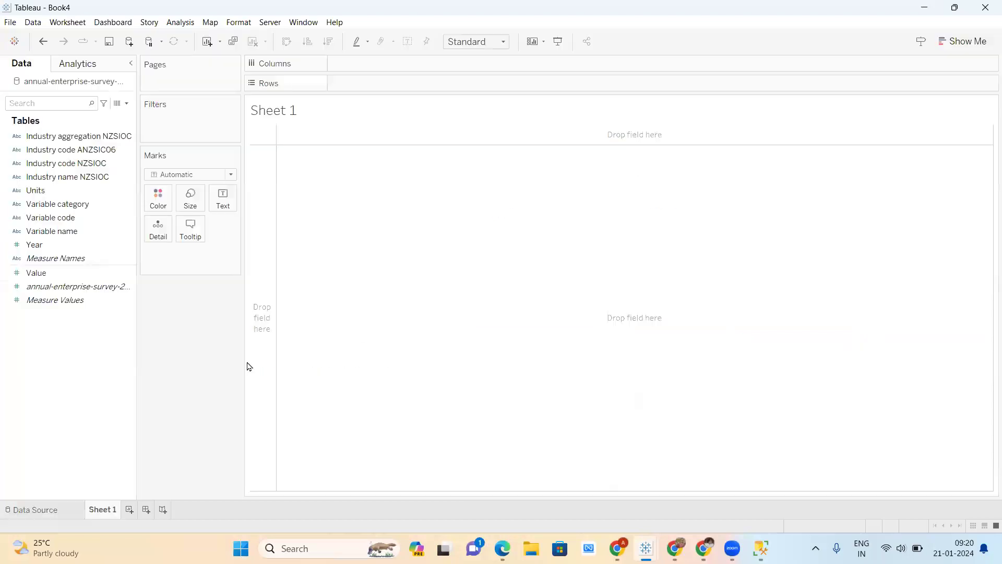
drag(49, 245, 363, 84)
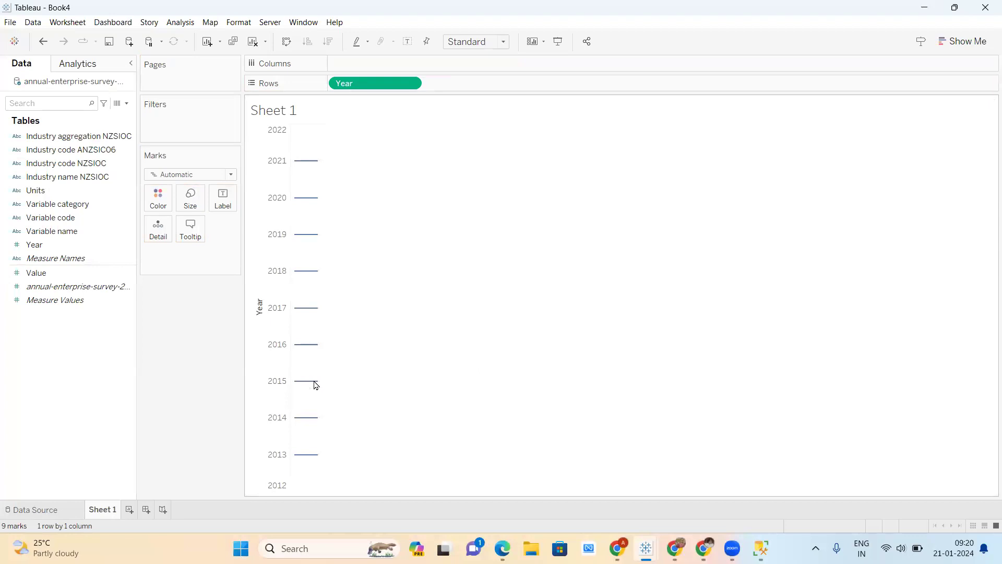
click(411, 83)
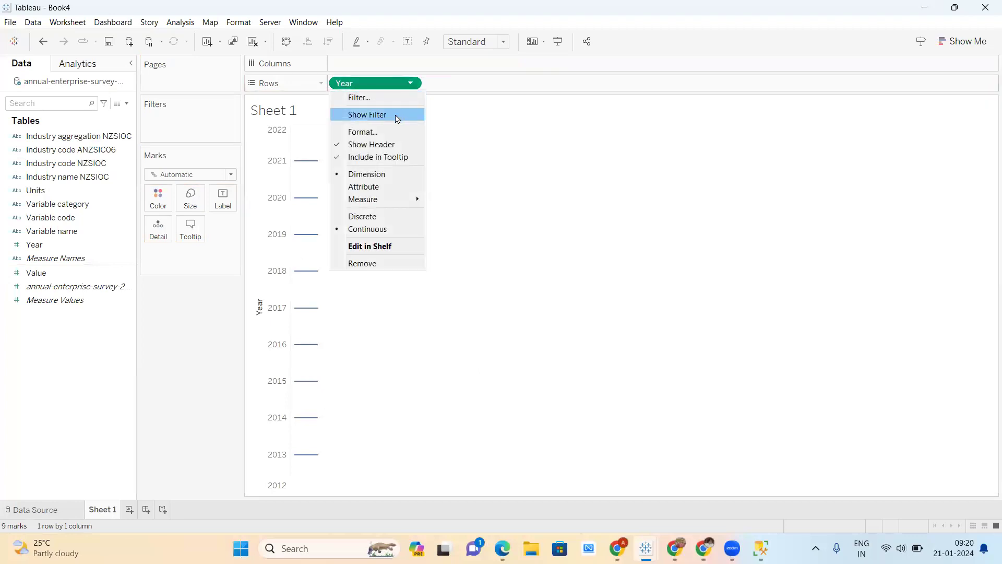
click(377, 217)
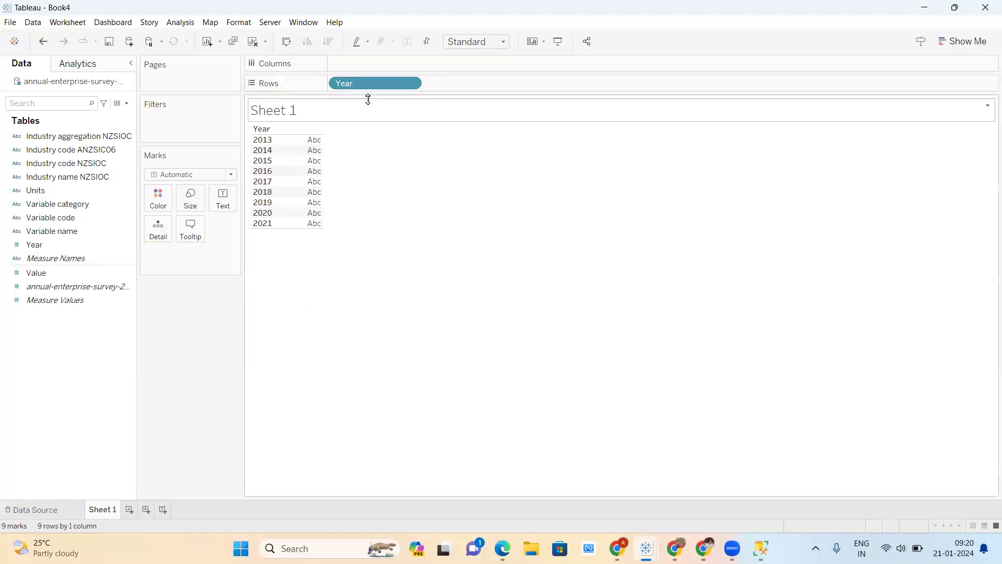
Add Industry aggregation NZSIOC, Industry code ANZSIC06, Industry code NZSIOC and Industry name NZSIOC to Rows after Year.
mouse_move(319, 225)
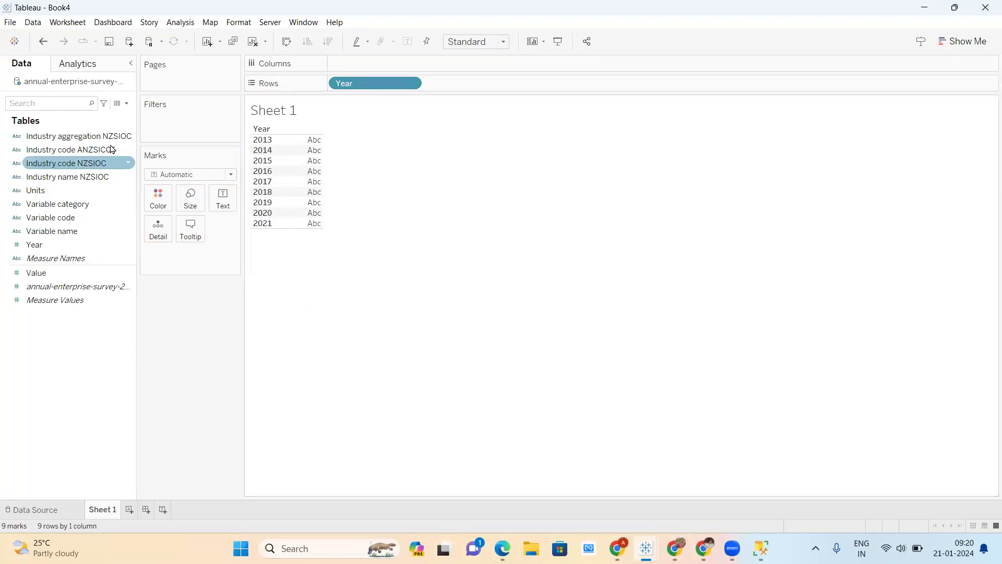
drag(71, 137, 474, 93)
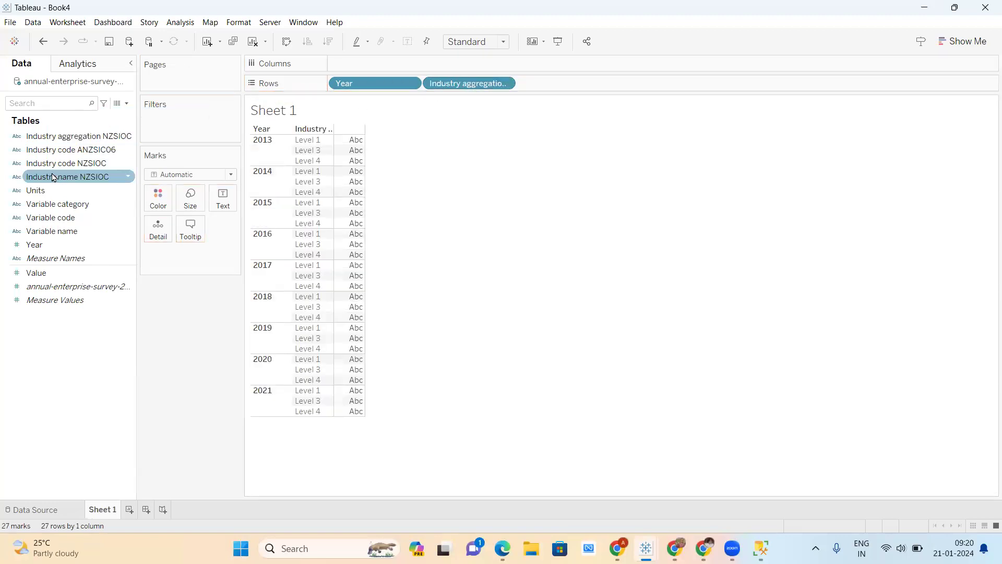
drag(73, 150, 608, 93)
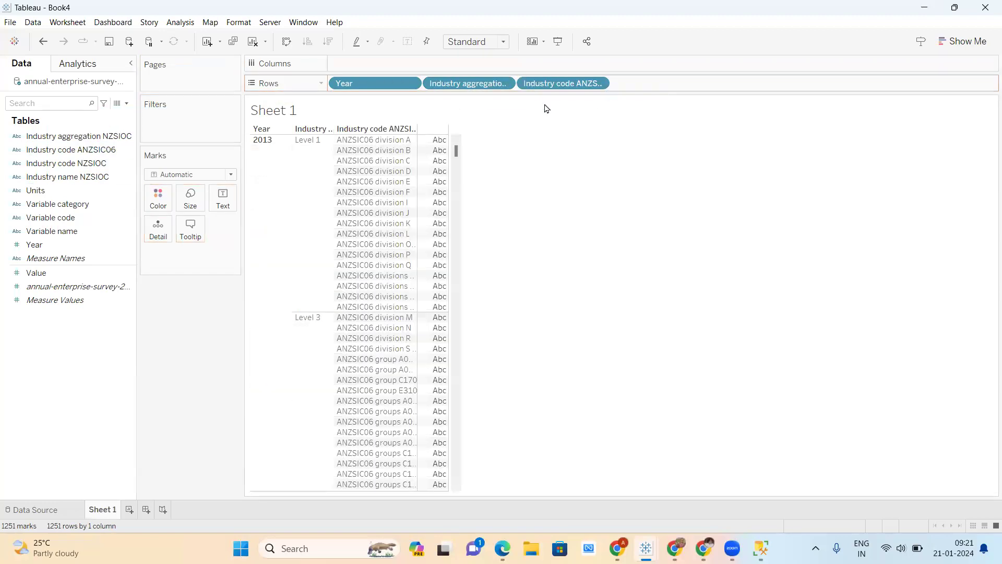
click(106, 166)
drag(106, 167, 730, 86)
scroll(521, 267, down, 20)
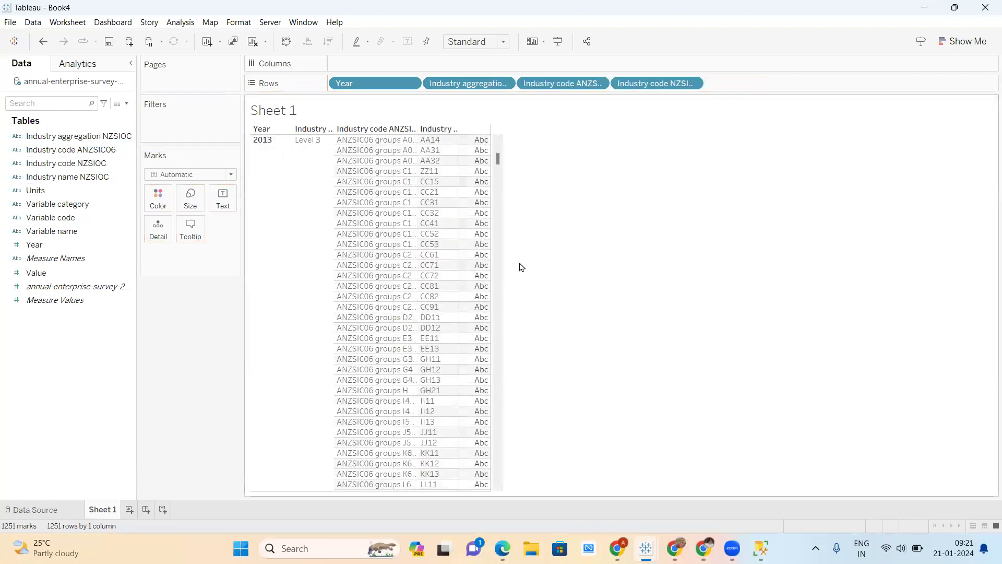
scroll(521, 266, down, 5)
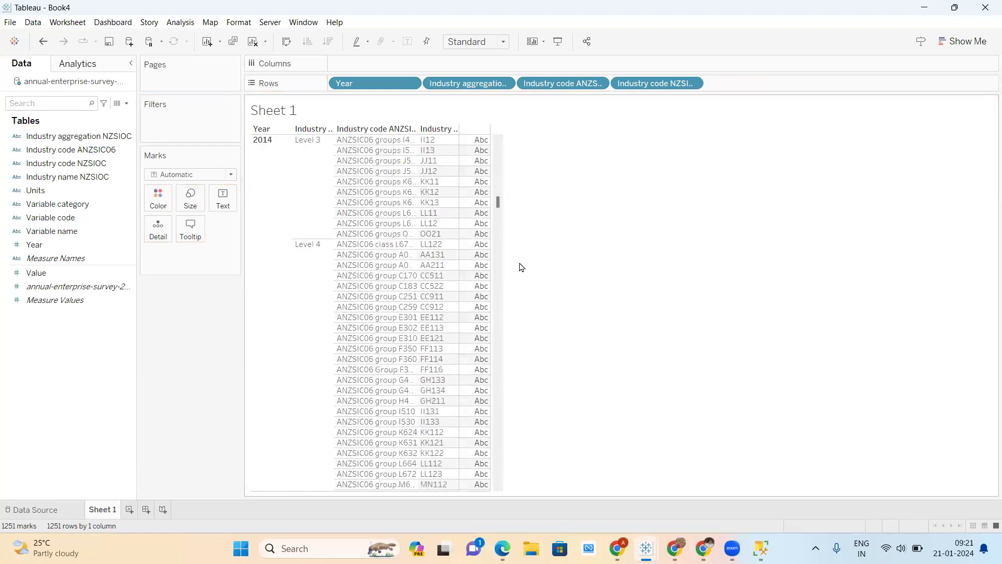
drag(63, 179, 752, 84)
Examine the text table's rows across the years and check which Show Me chart types are available.
scroll(441, 265, down, 15)
scroll(441, 265, down, 20)
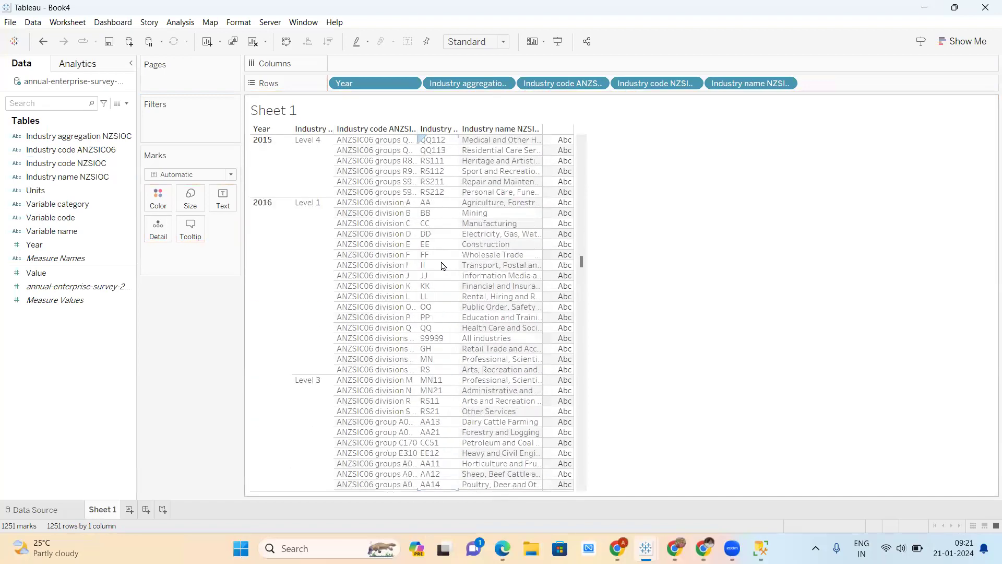
scroll(442, 265, down, 20)
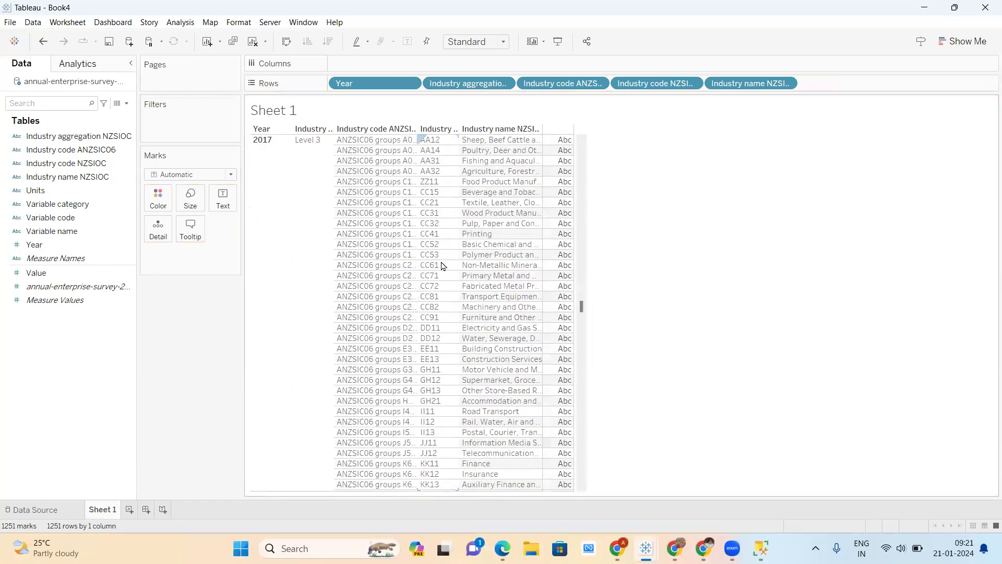
scroll(441, 265, down, 20)
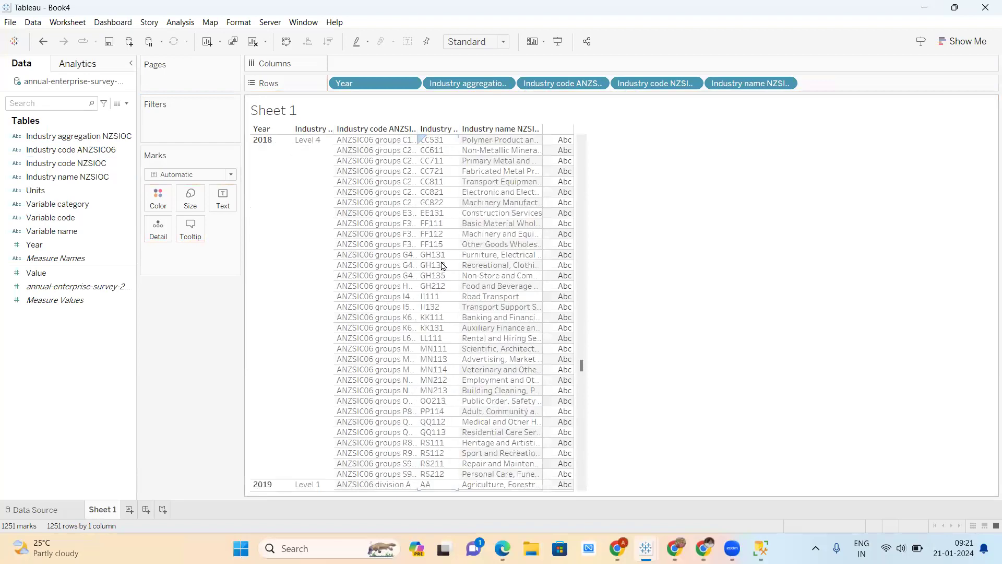
scroll(442, 266, down, 15)
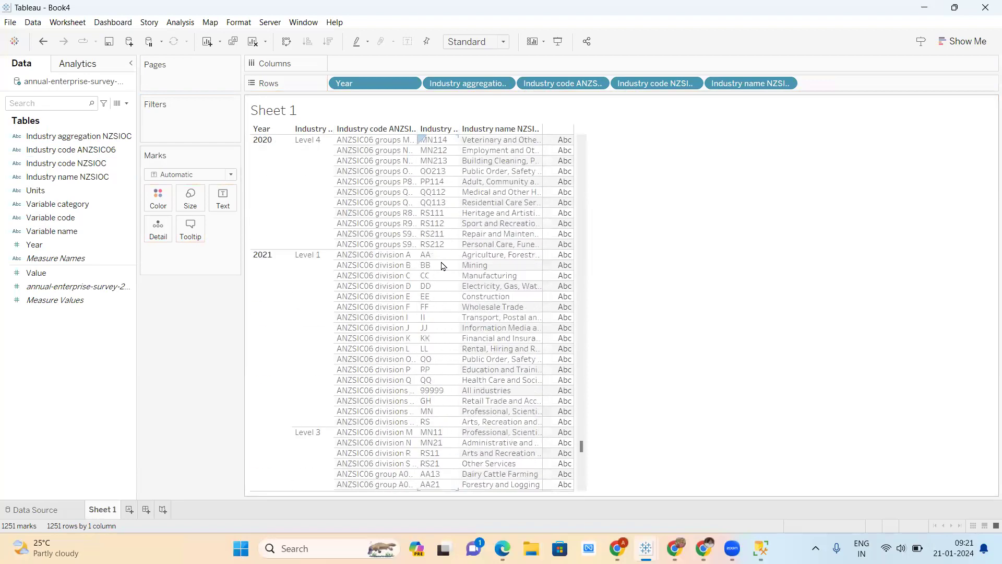
scroll(441, 265, up, 9)
scroll(988, 47, up, 20)
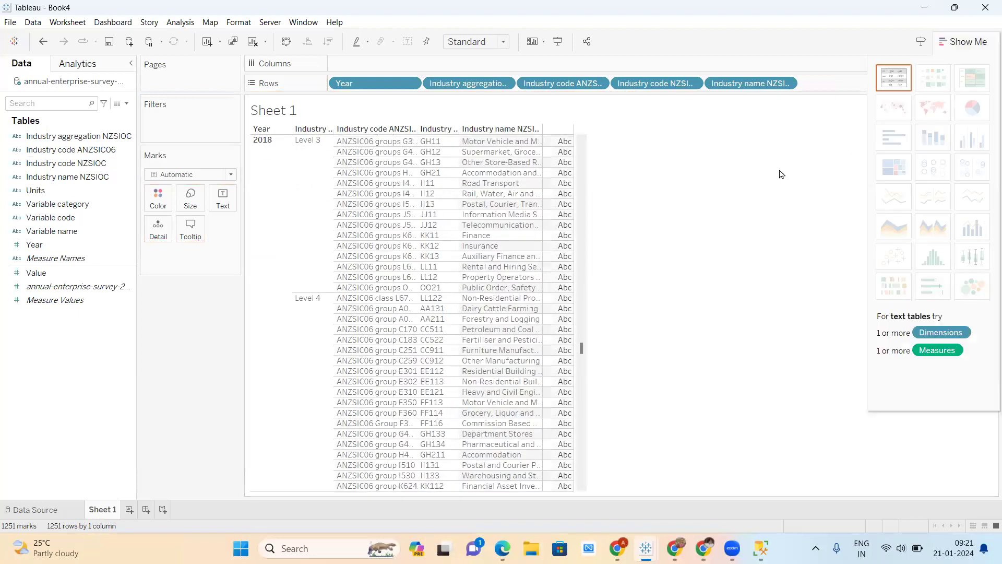
click(952, 41)
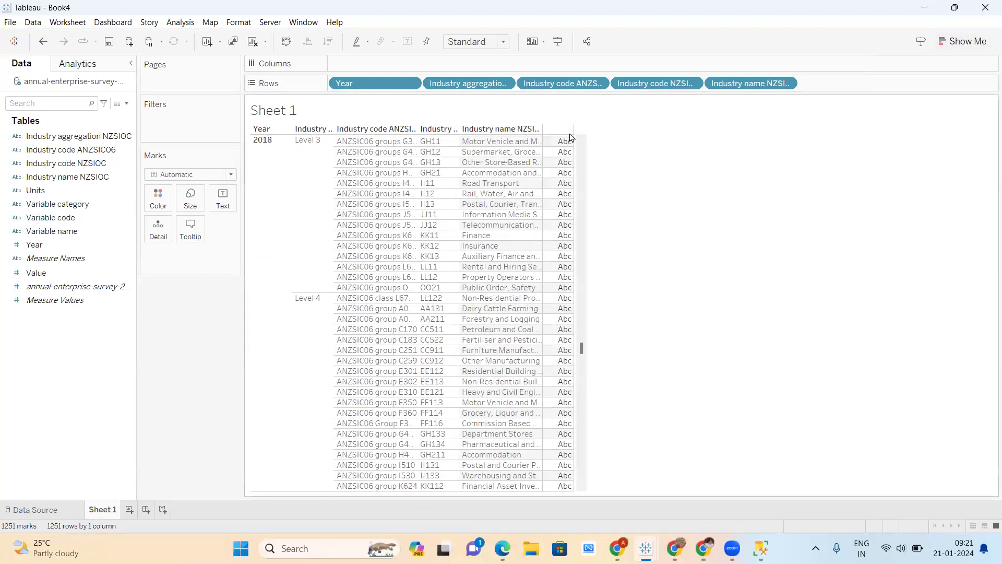
Try Year on Columns, and move it back to Rows in place of Industry aggregation NZSIOC.
drag(393, 86, 366, 63)
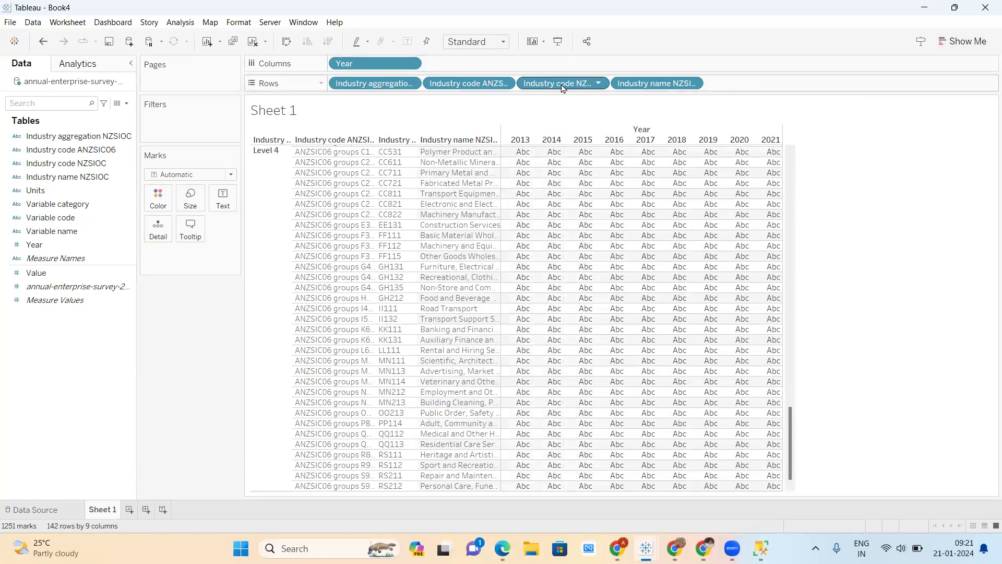
drag(376, 63, 371, 81)
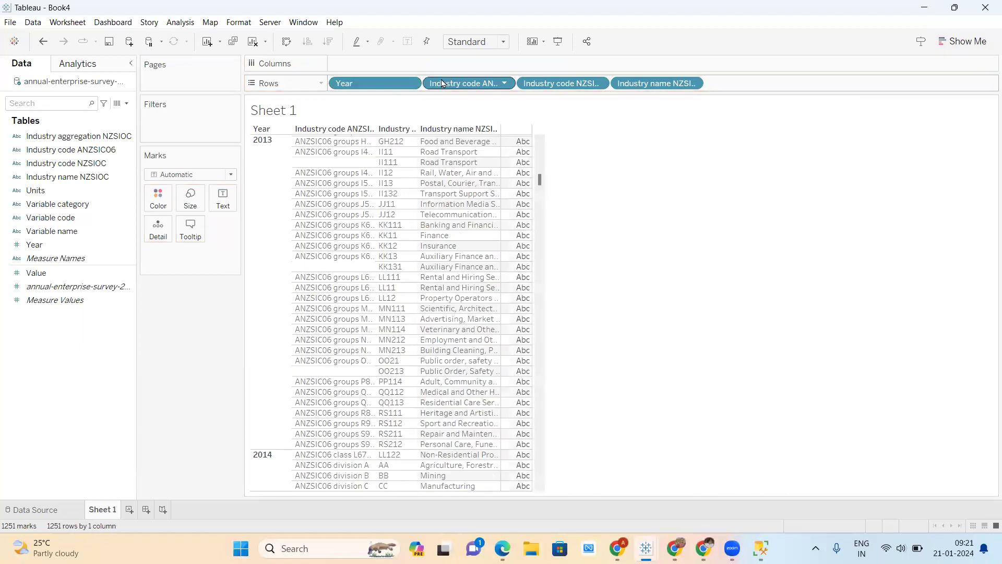
drag(443, 84, 437, 79)
Try Units on Columns, check the available Show Me chart types, and remove Units from the view.
drag(36, 189, 515, 168)
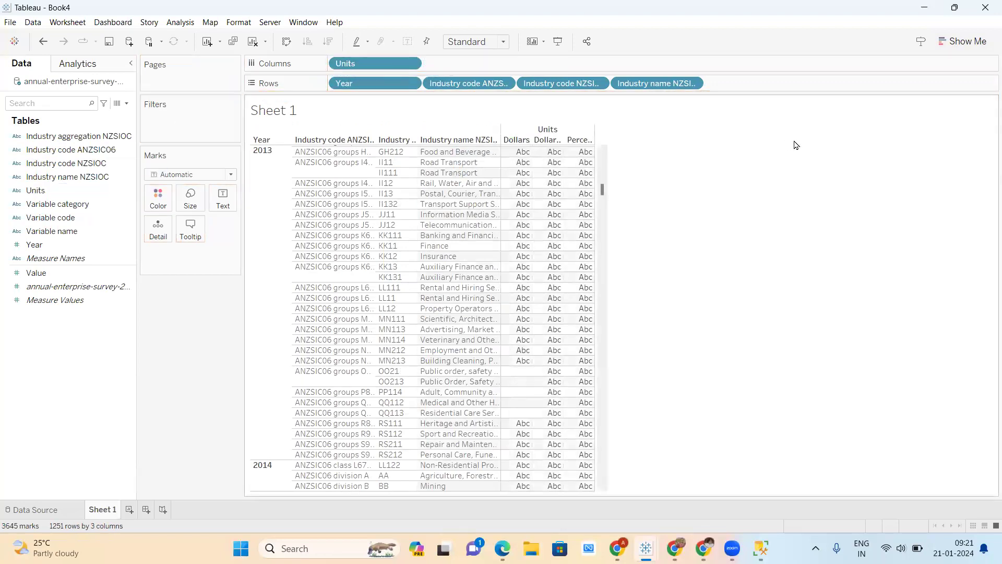
click(966, 41)
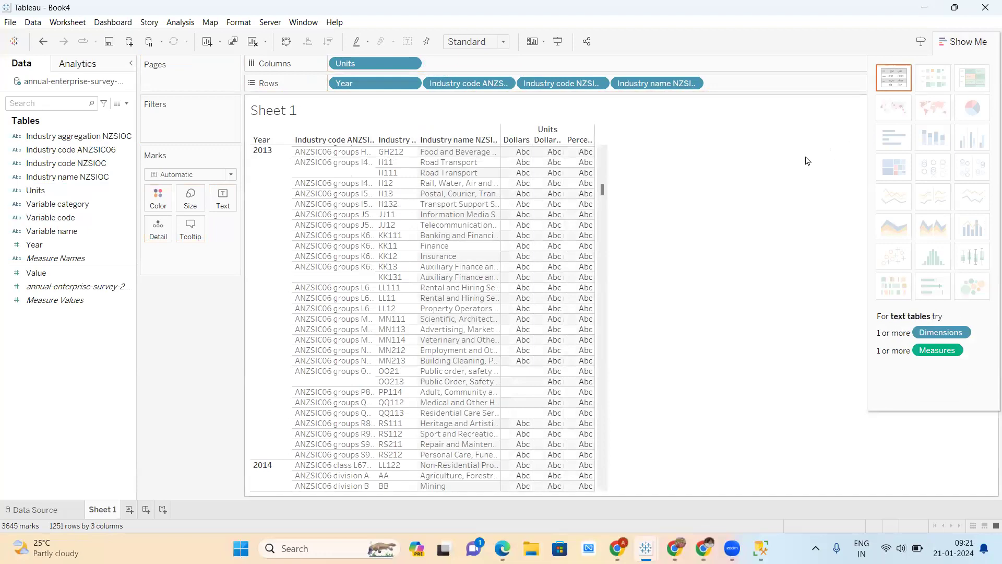
click(962, 41)
drag(365, 63, 65, 210)
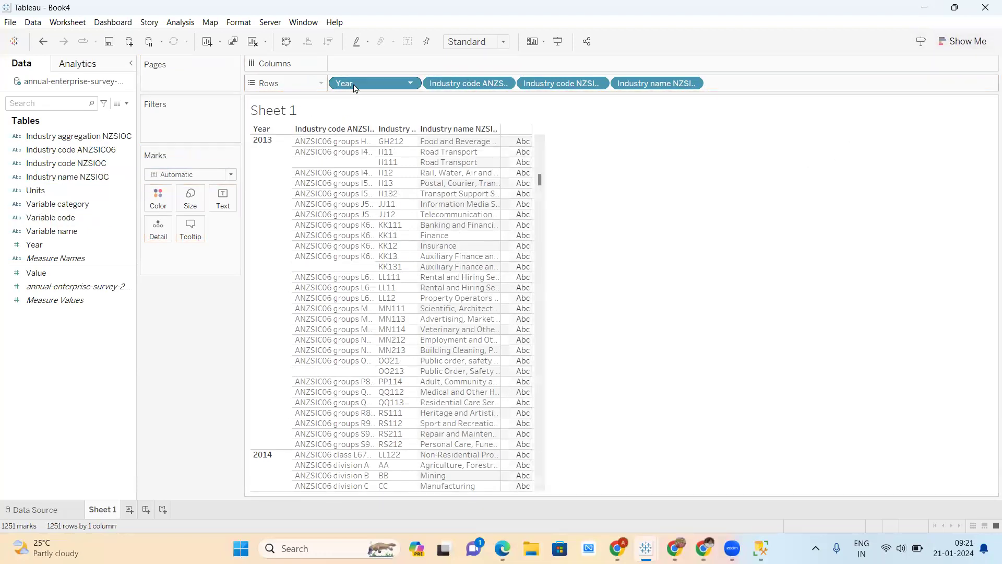
Remove Industry code ANZSIC06 and Industry code NZSIOC from Rows, and move Year after Industry name NZSIOC.
drag(468, 85, 29, 290)
drag(484, 85, 9, 327)
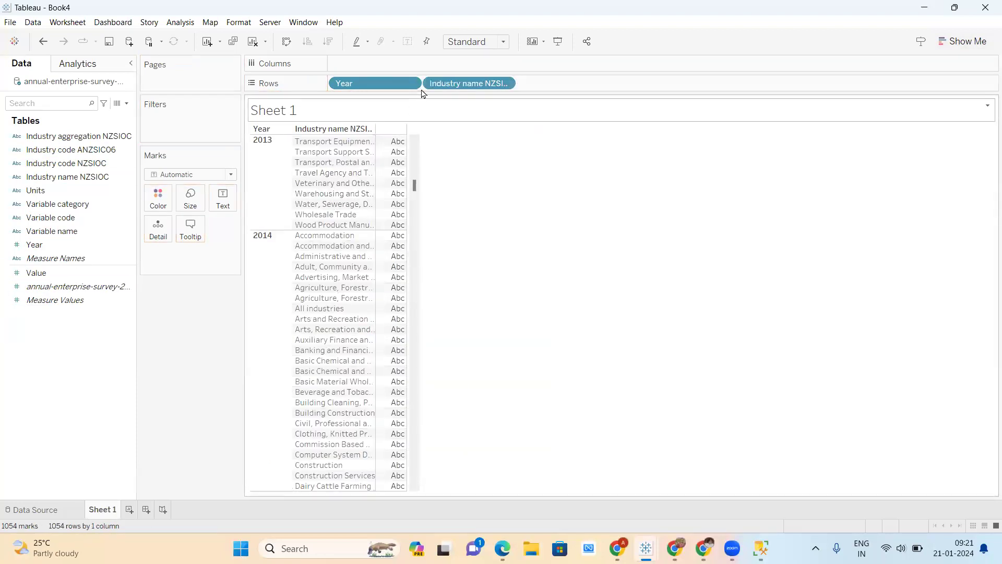
drag(390, 78, 454, 84)
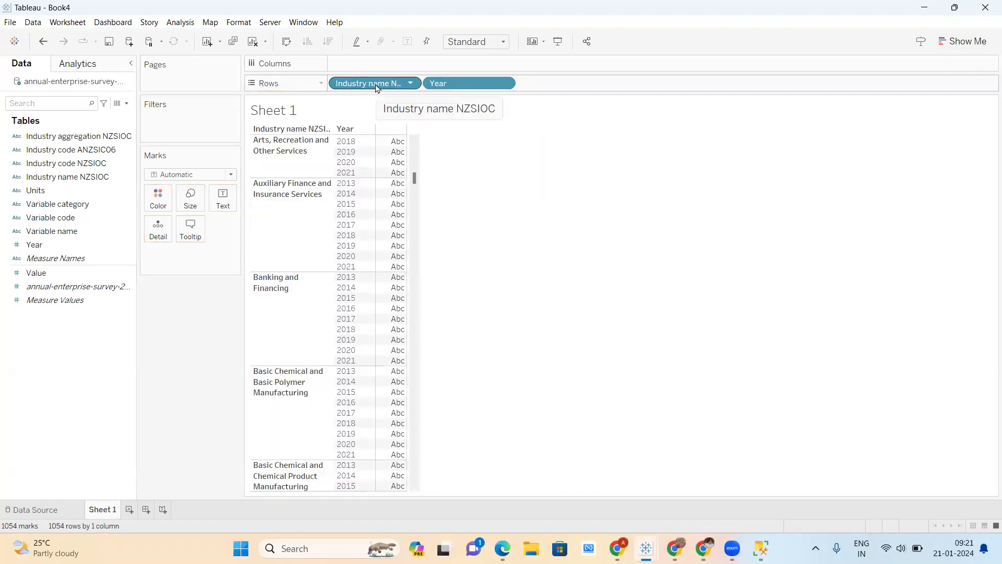
Check the available Show Me chart types, remove Industry name NZSIOC from Rows, and add Units after Year on Rows.
click(957, 41)
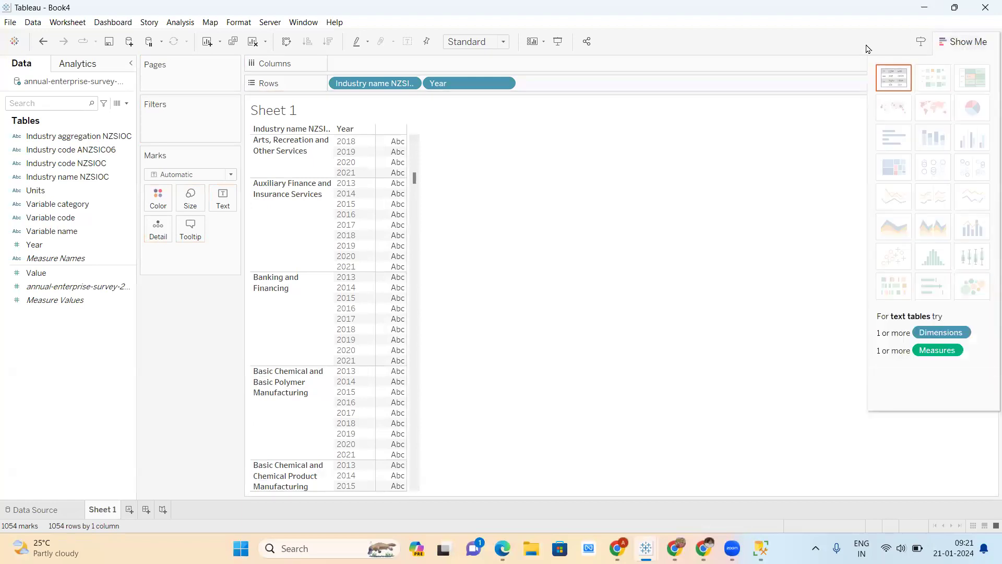
click(958, 40)
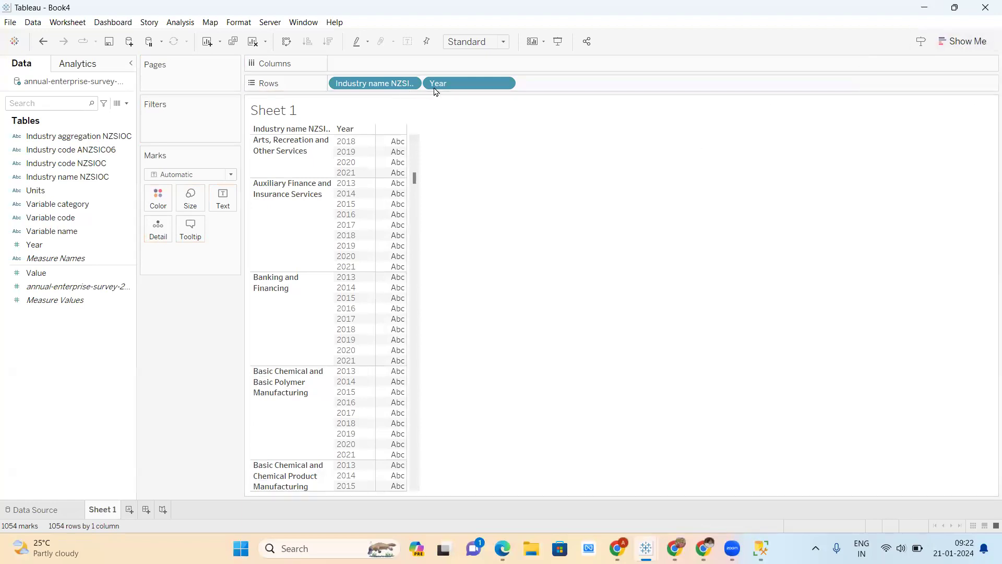
drag(385, 85, 18, 247)
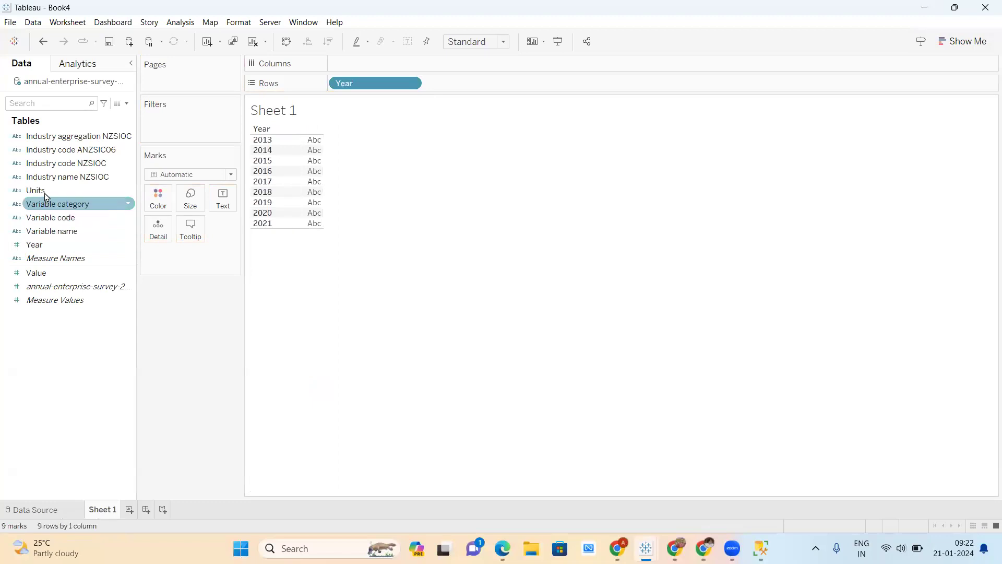
drag(46, 188, 457, 82)
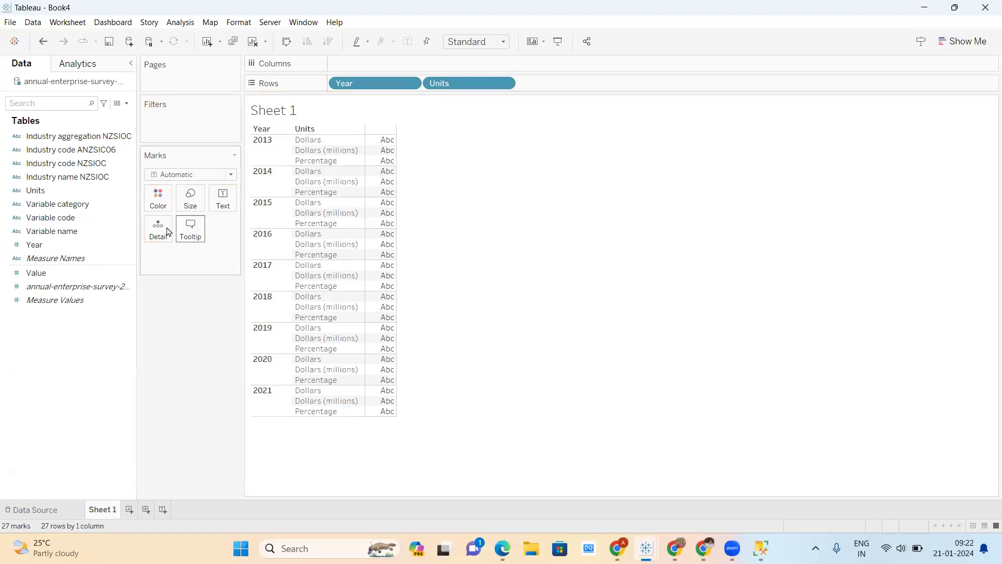
click(91, 249)
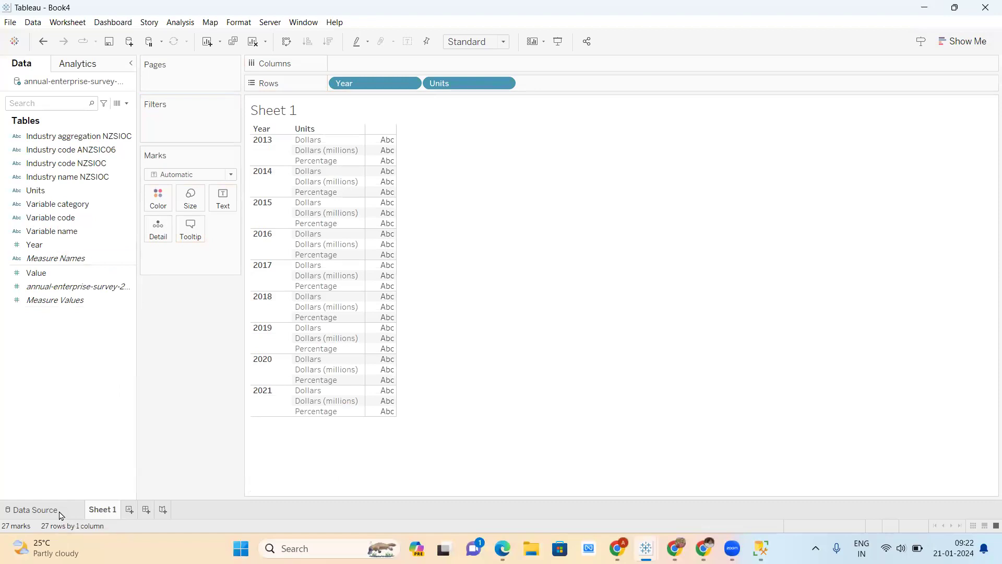
Switch the annual-enterprise-survey data source to an Extract connection, save the extract file, and return to Sheet 1.
click(60, 514)
click(106, 511)
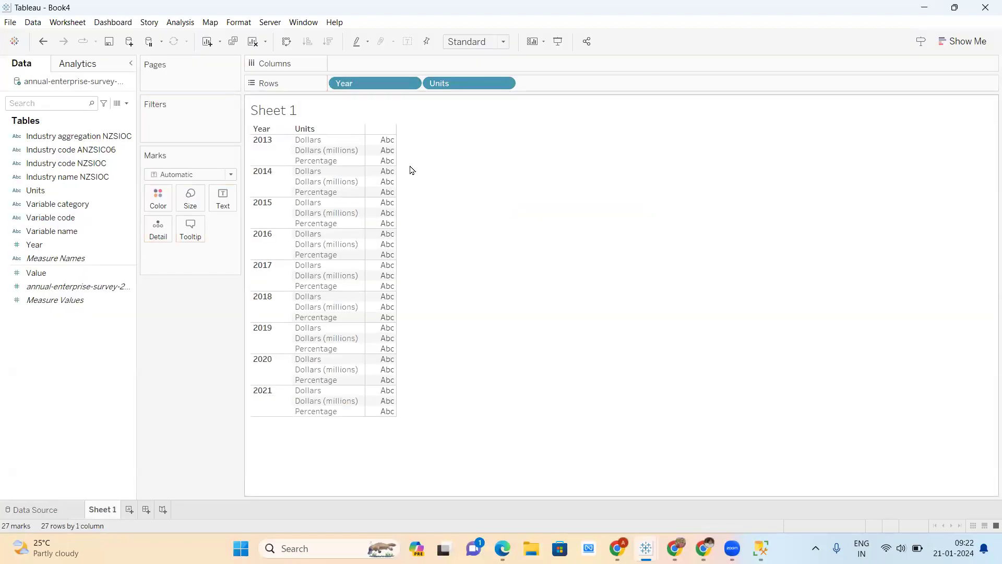
click(57, 514)
click(836, 64)
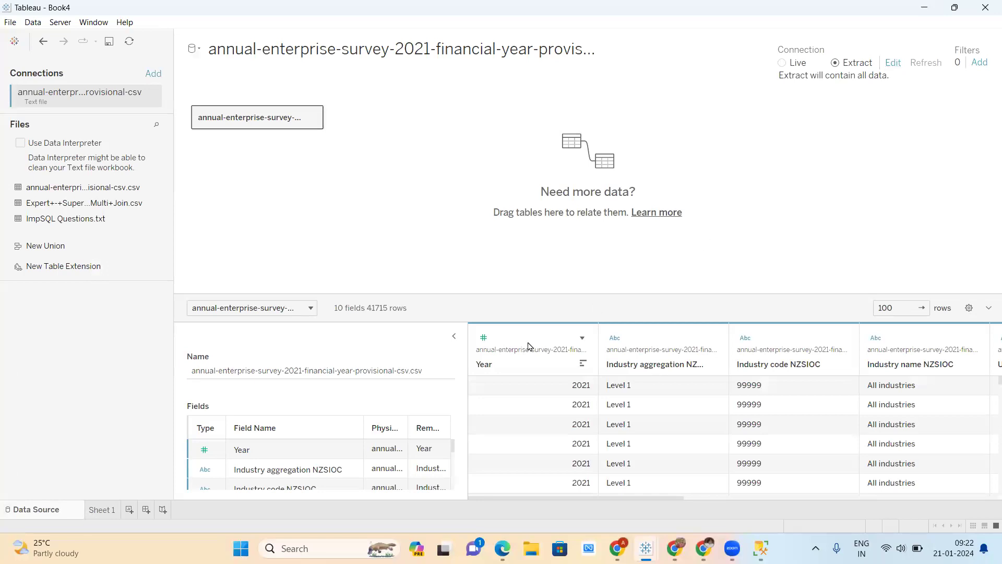
click(102, 510)
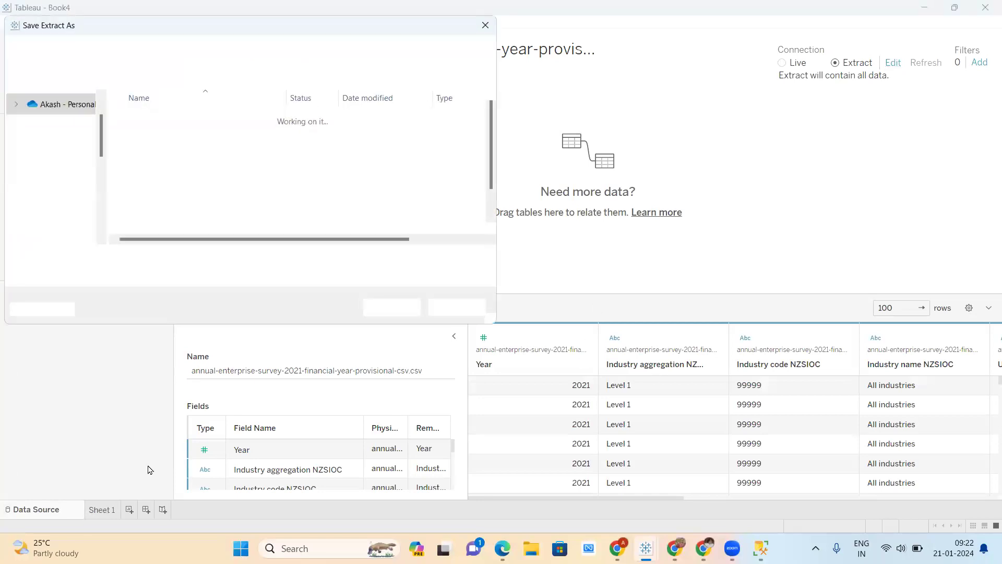
click(379, 311)
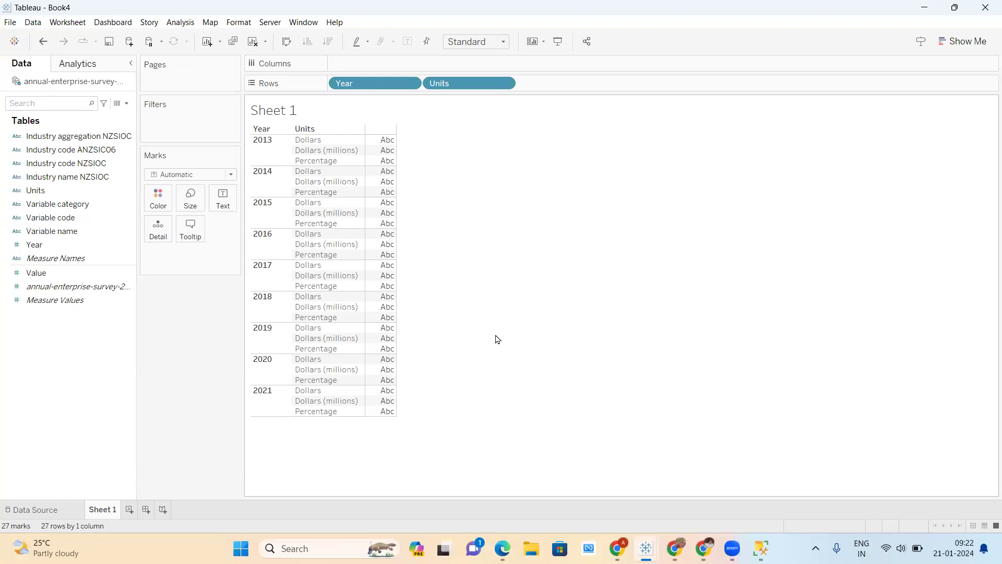
Remove the survey table from the canvas, repoint the existing connection to Expert+-+Superstore+-+Multi+Join, and set it to Live.
click(58, 507)
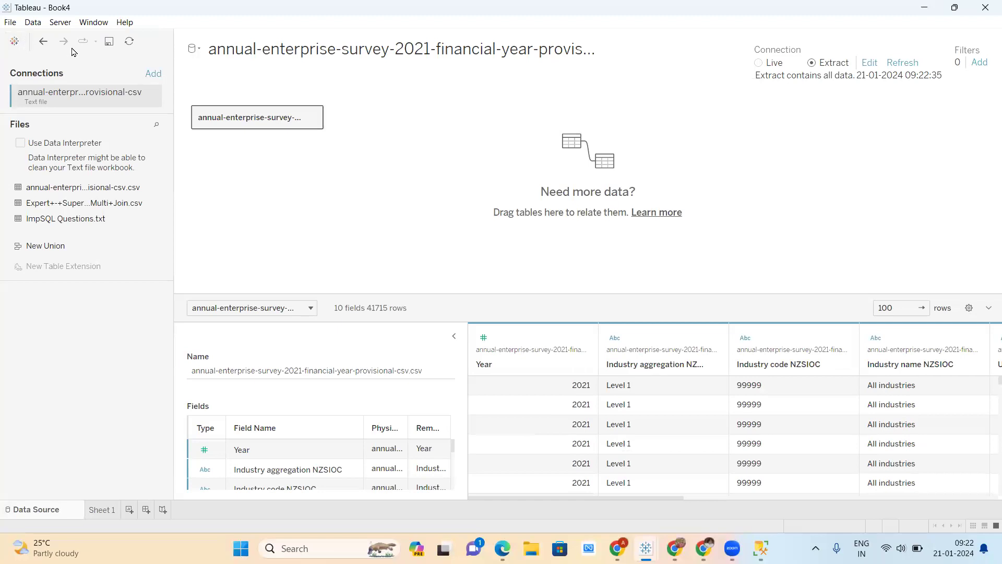
click(153, 97)
click(332, 100)
drag(291, 120, 124, 192)
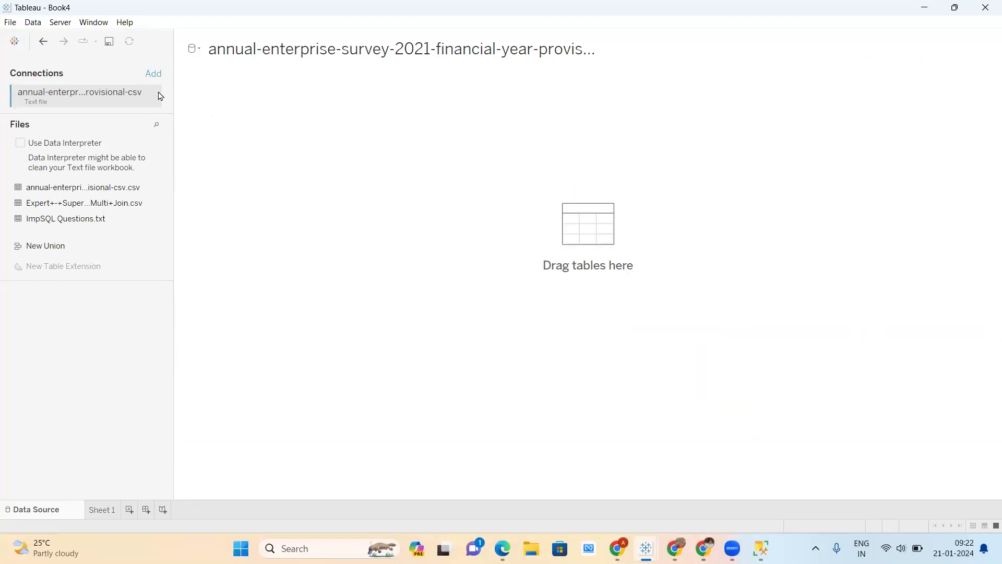
click(153, 96)
click(175, 110)
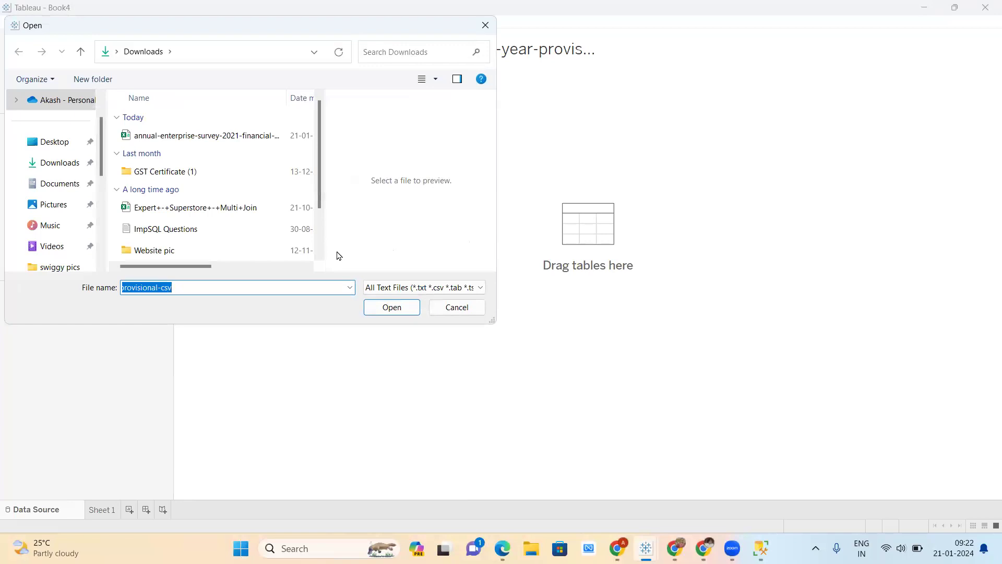
click(234, 215)
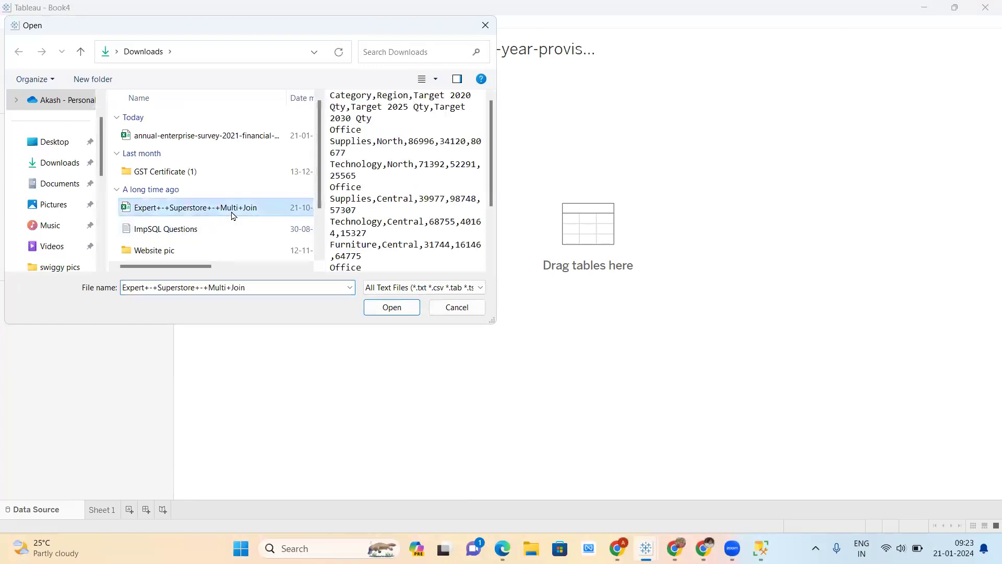
click(392, 309)
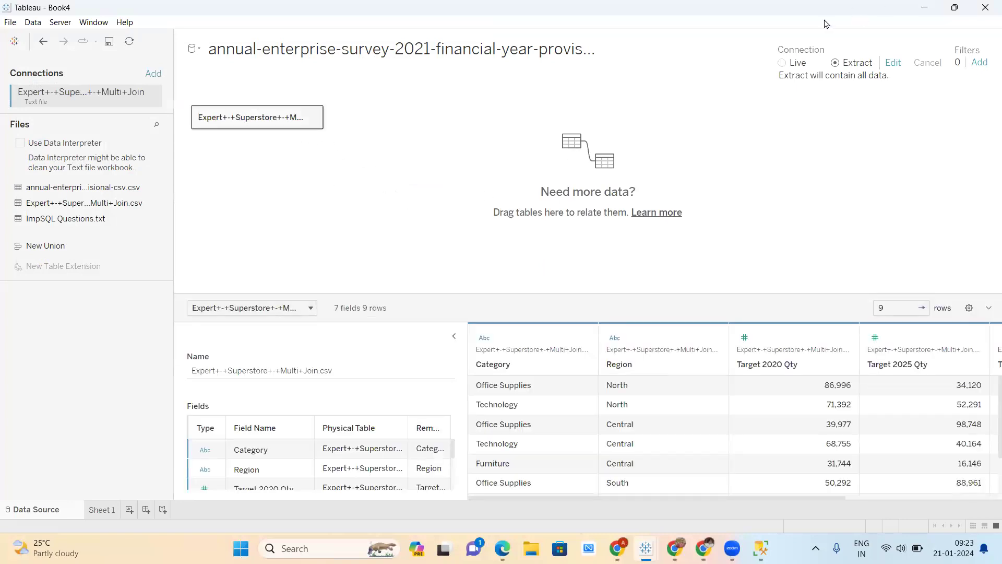
click(782, 64)
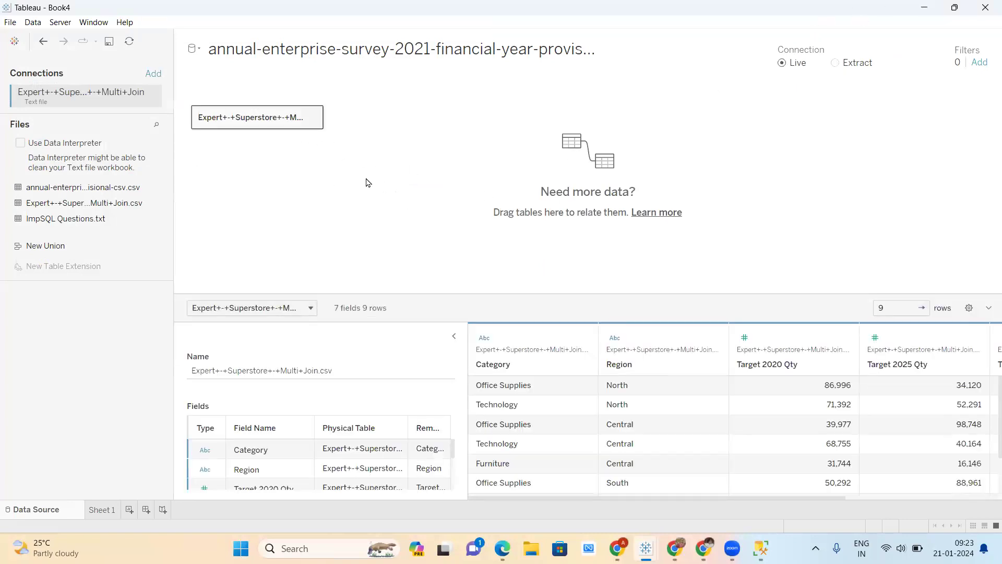
Clear the invalid Year and Units fields from Rows in Sheet 1 and close the annual-enterprise-survey data source.
click(105, 511)
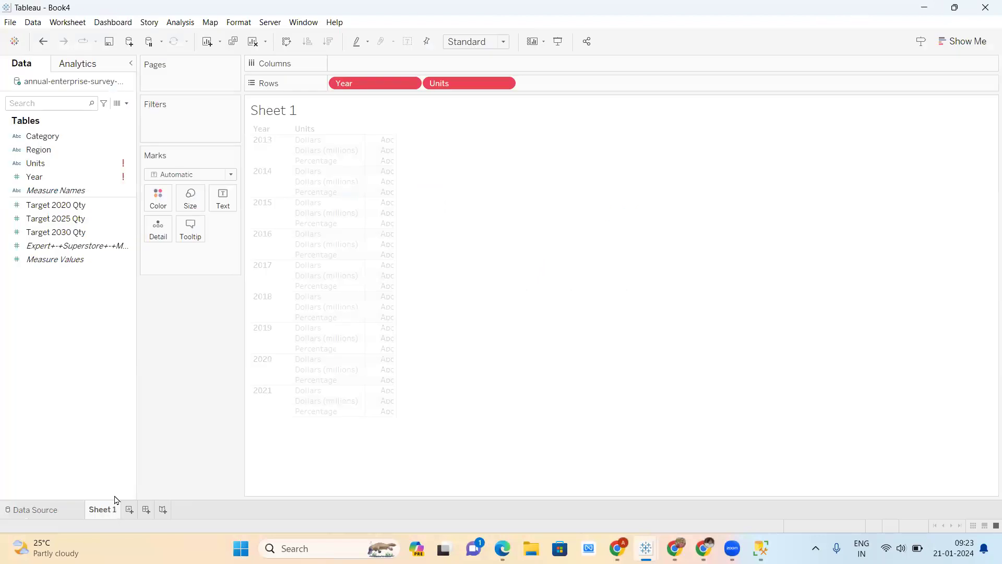
drag(384, 84, 58, 204)
drag(381, 83, 56, 219)
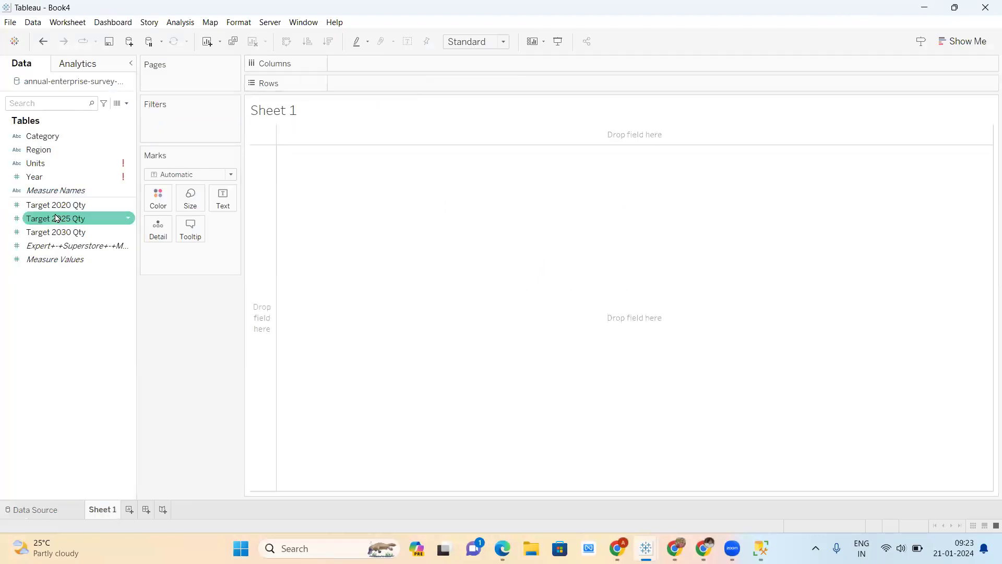
right_click(94, 88)
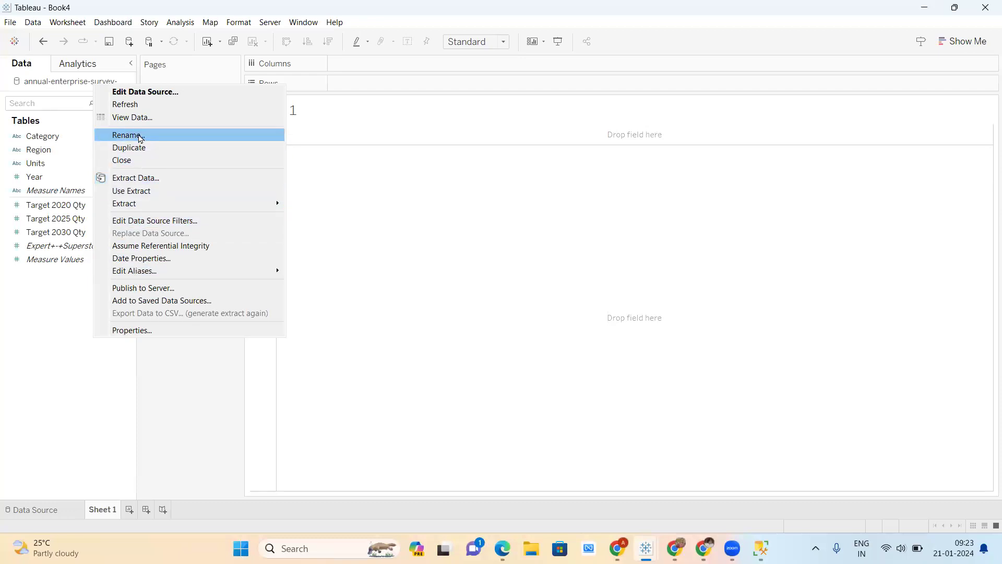
click(130, 160)
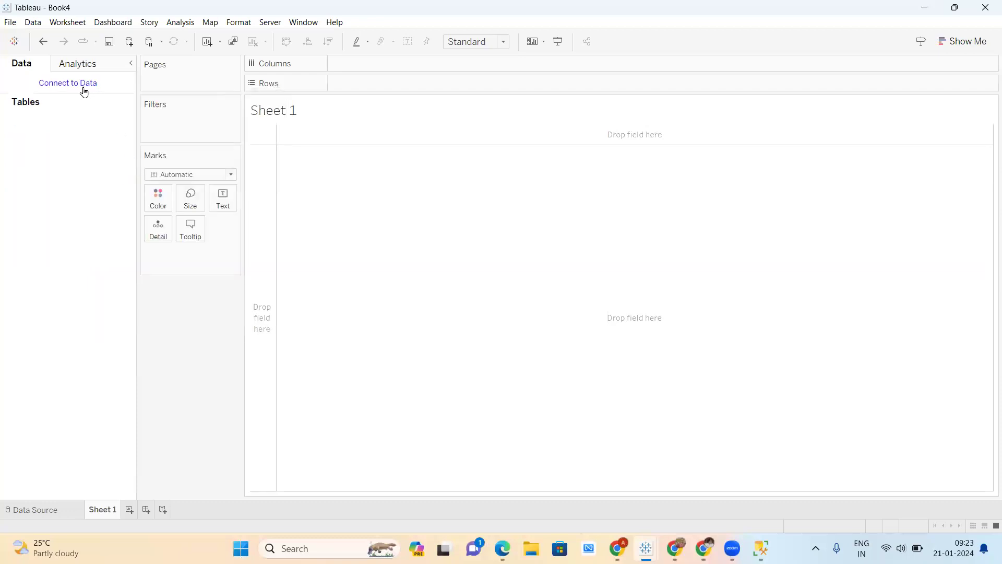
Connect to the annual-enterprise-survey CSV as a text file, view its fields in Sheet 1, and remove its table from the canvas.
click(46, 510)
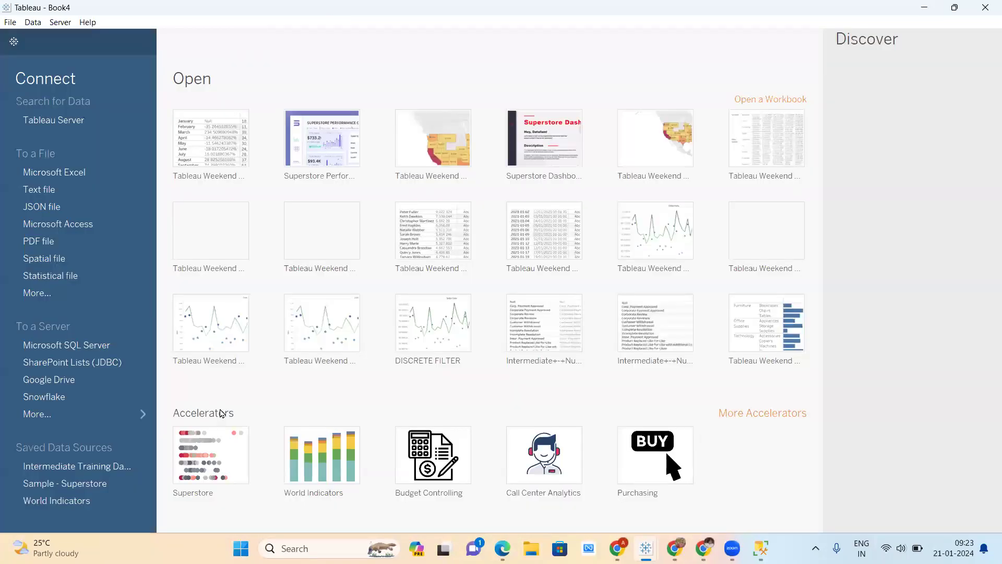
click(73, 190)
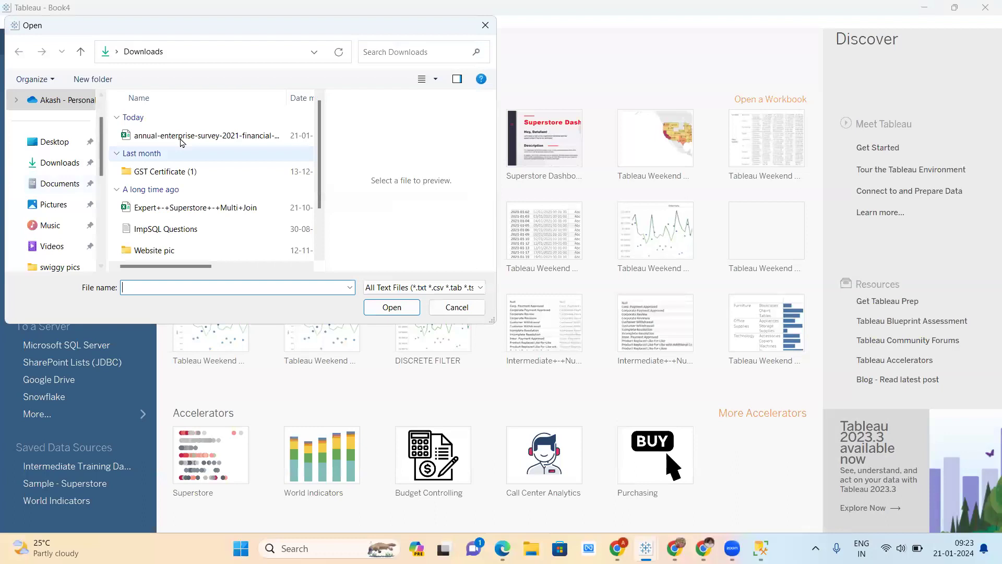
click(183, 136)
click(383, 305)
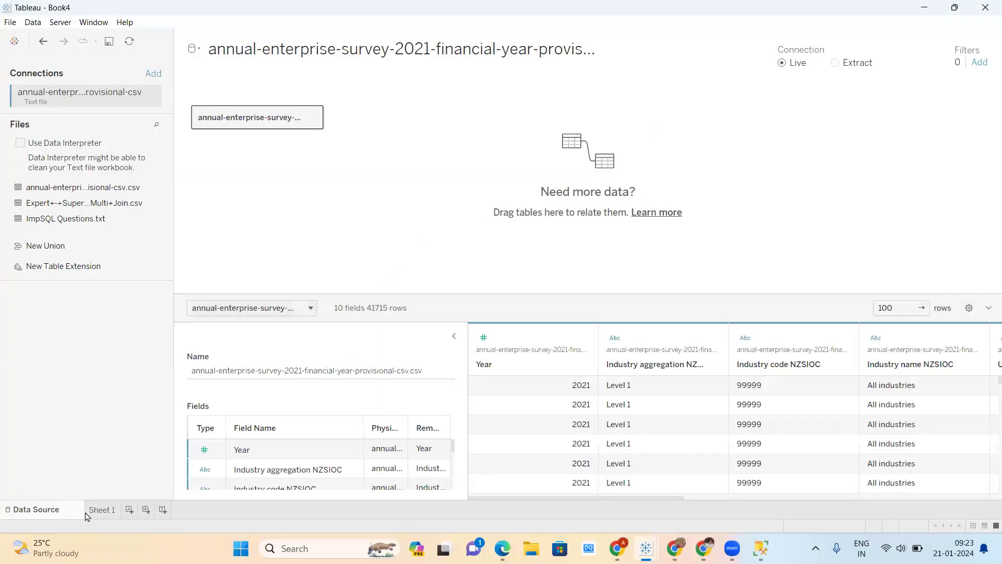
click(101, 510)
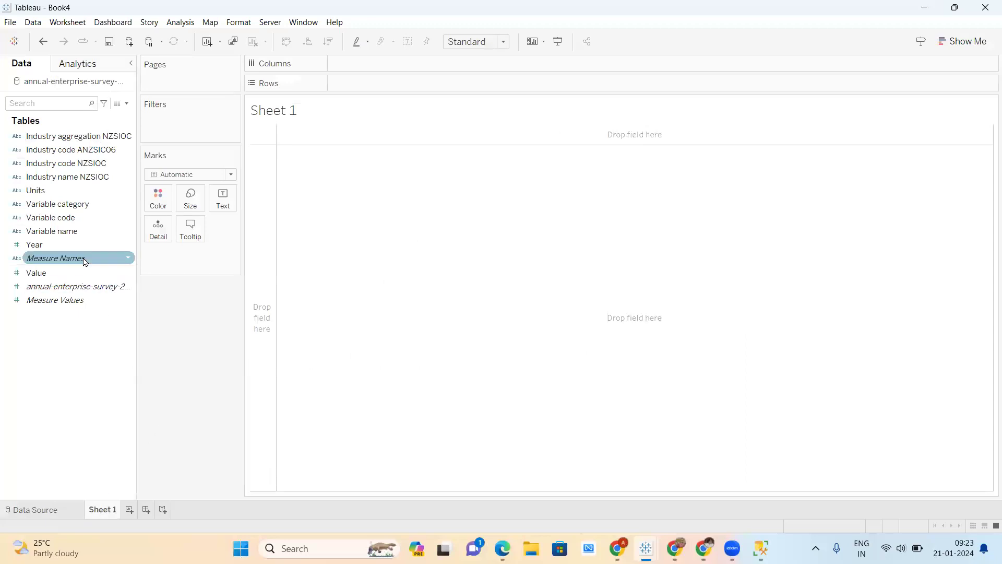
click(35, 510)
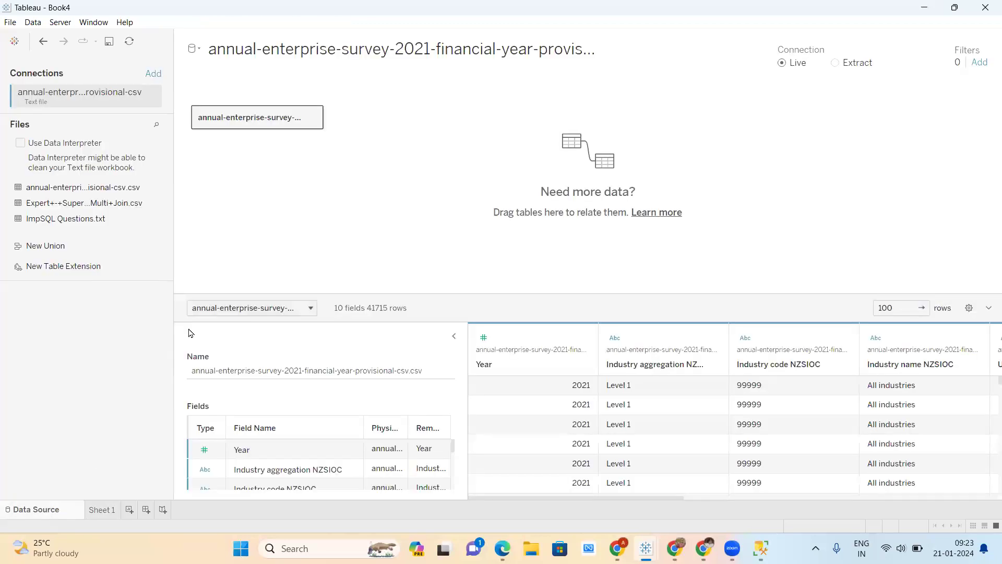
drag(277, 112, 70, 239)
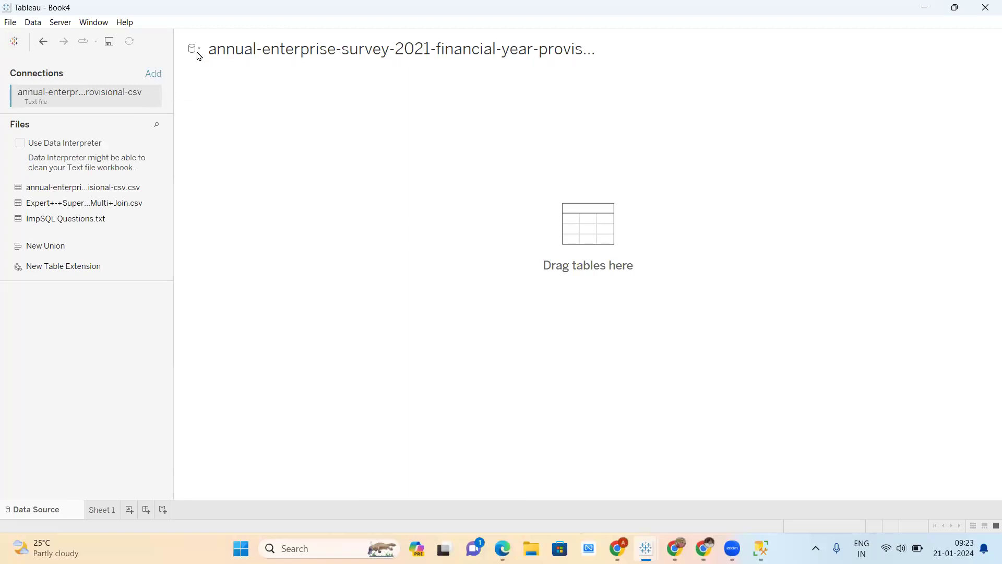
Connect to Expert+-+Superstore+-+Multi+Join as a new text file data source.
click(14, 41)
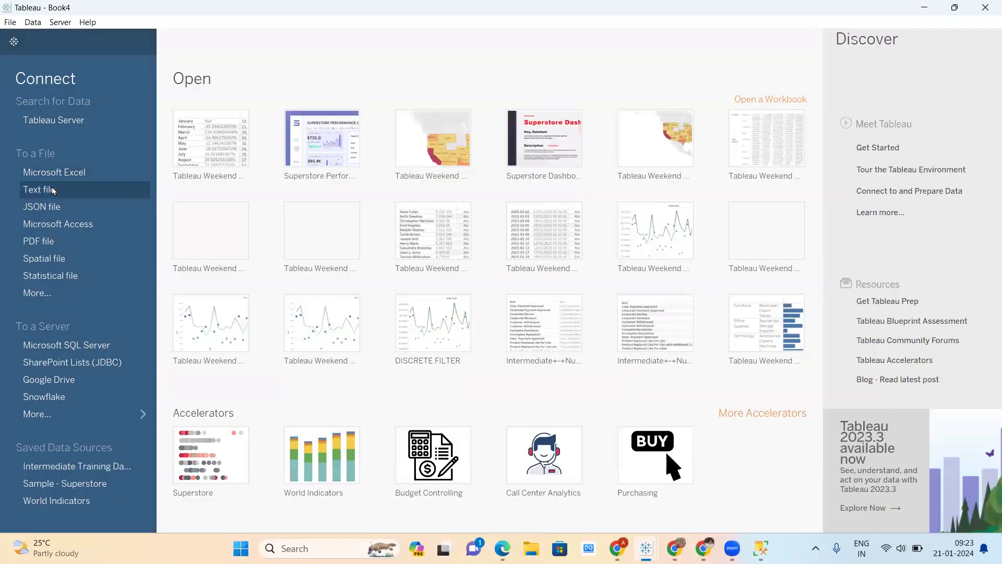
click(206, 208)
click(373, 312)
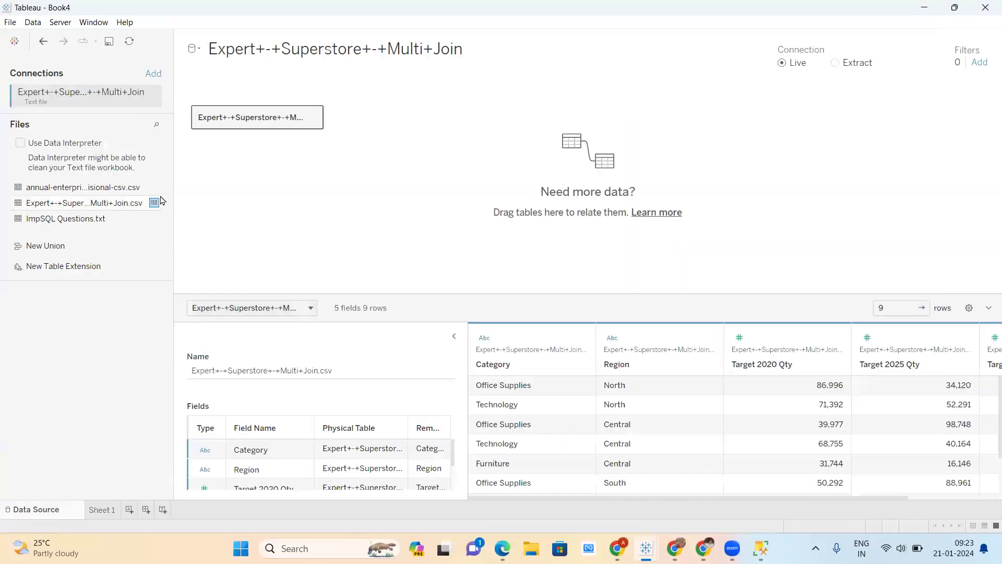
Close the annual-enterprise-survey data source from Sheet 1, keeping only Expert+-+Superstore+-+Multi+Join.
click(100, 510)
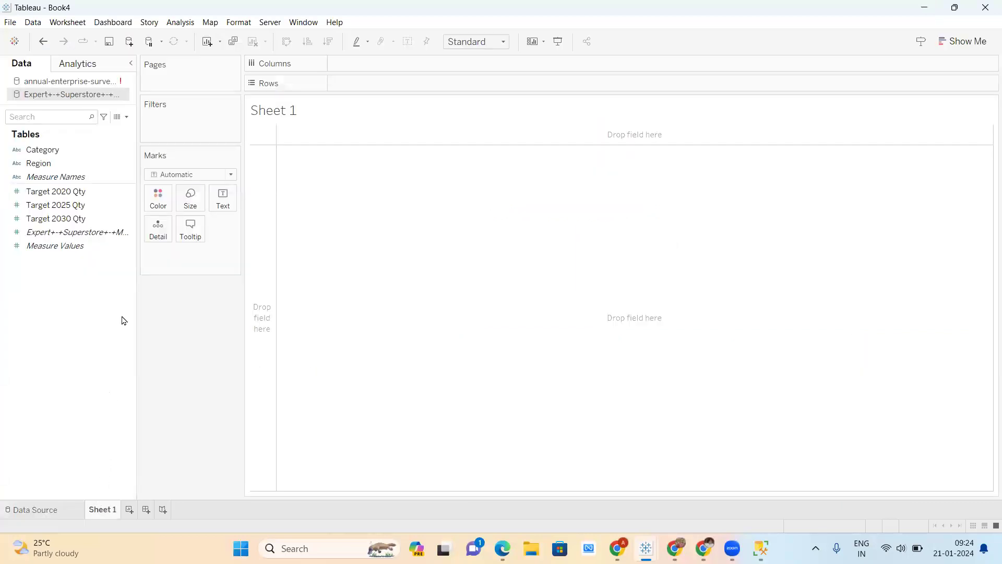
right_click(112, 83)
click(152, 152)
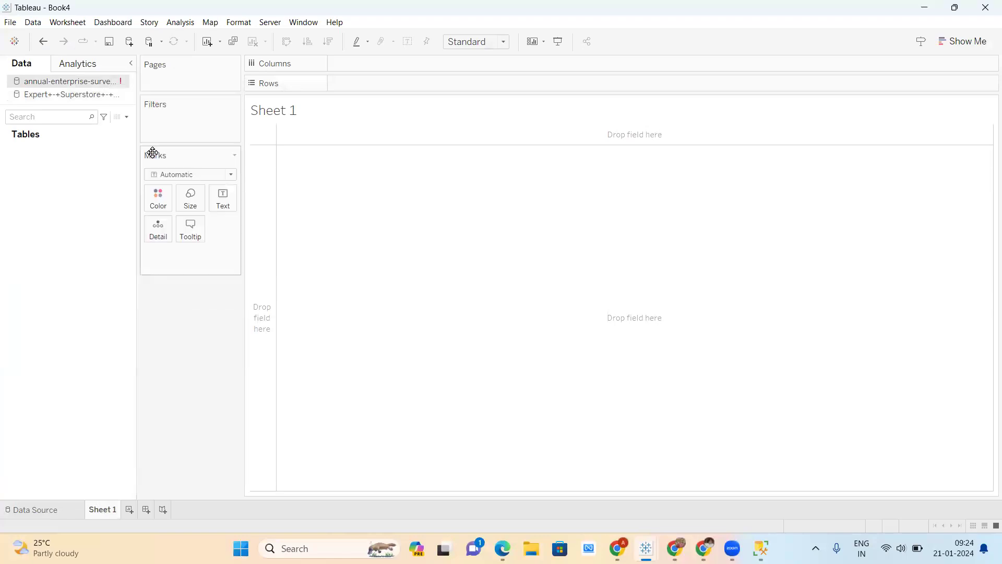
Place Category and Target 2020 Qty on Rows, and convert Target 2020 Qty to discrete.
click(51, 138)
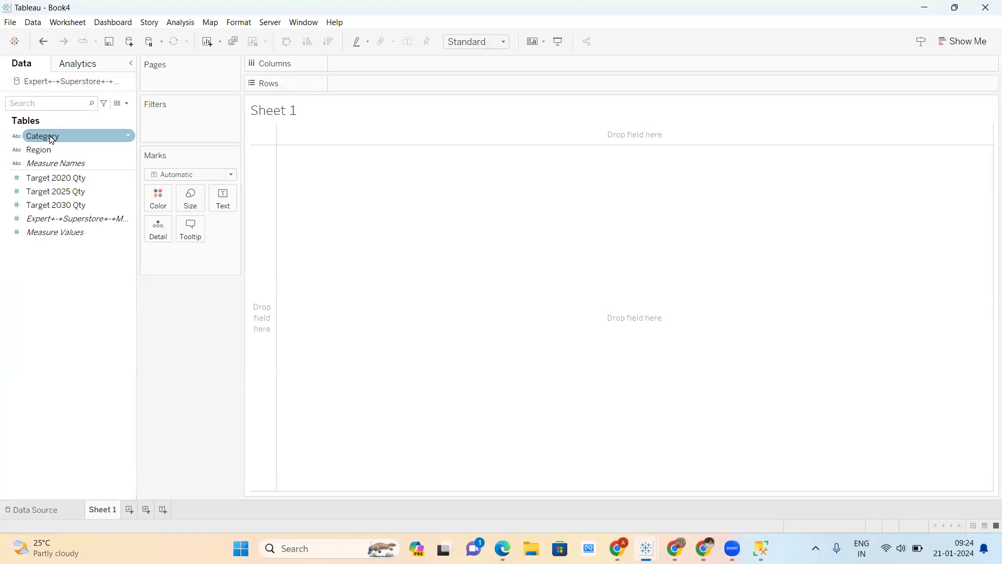
drag(51, 138, 369, 85)
drag(56, 177, 496, 89)
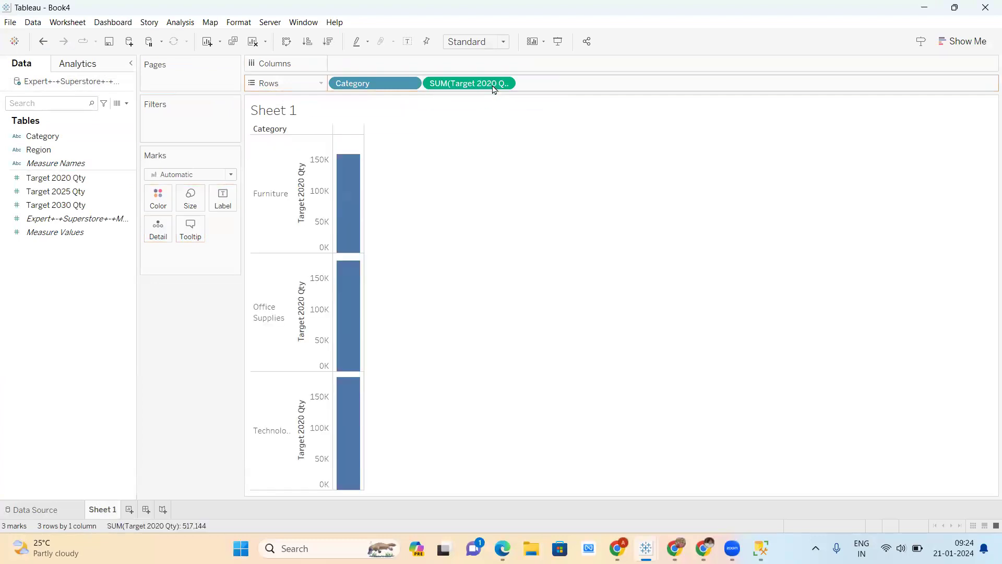
click(505, 84)
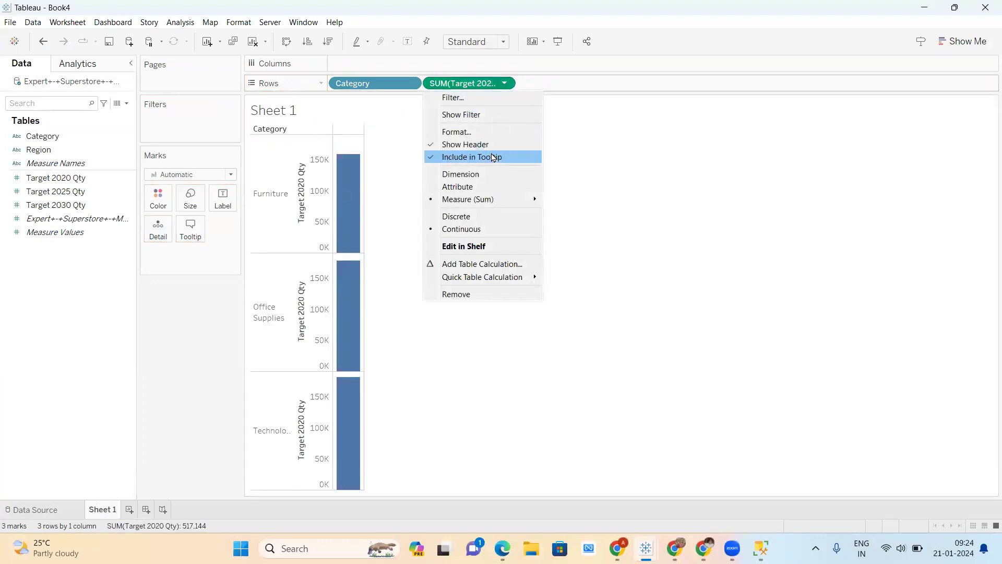
click(472, 216)
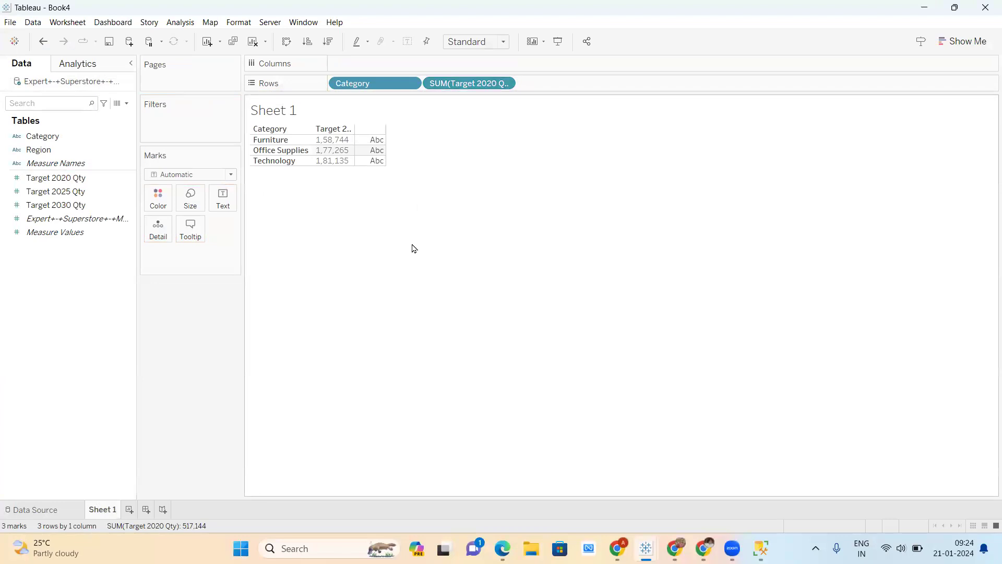
Remove Target 2020 Qty and Category from Rows, and switch the Expert+-+Superstore+-+Multi+Join connection to Extract.
drag(475, 85, 140, 297)
drag(359, 83, 7, 367)
click(47, 514)
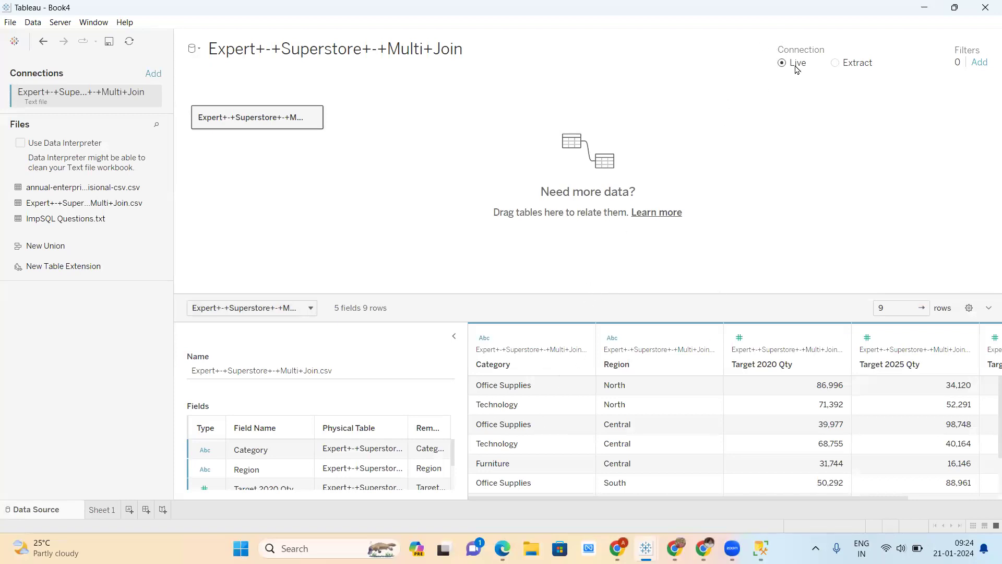
click(834, 65)
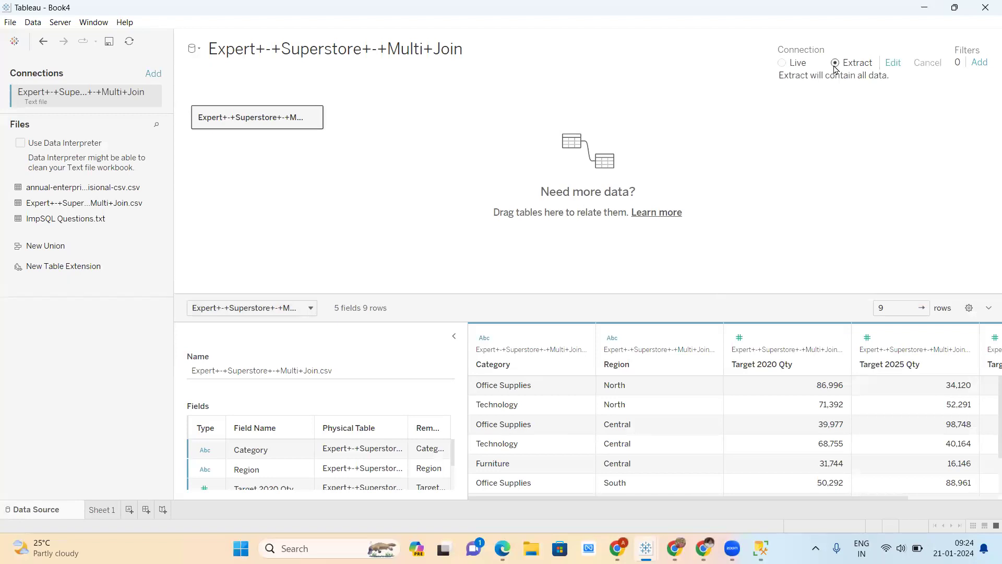
Save the data extract under the name Expert+-+Superstore+-+Multi+Join in the Datasources folder, and return to the start page.
click(97, 510)
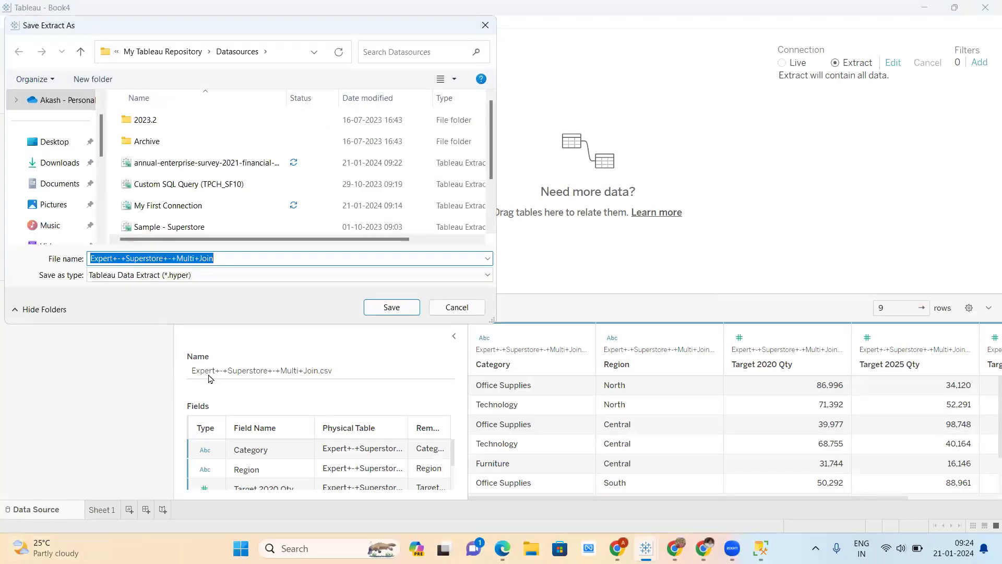
click(392, 308)
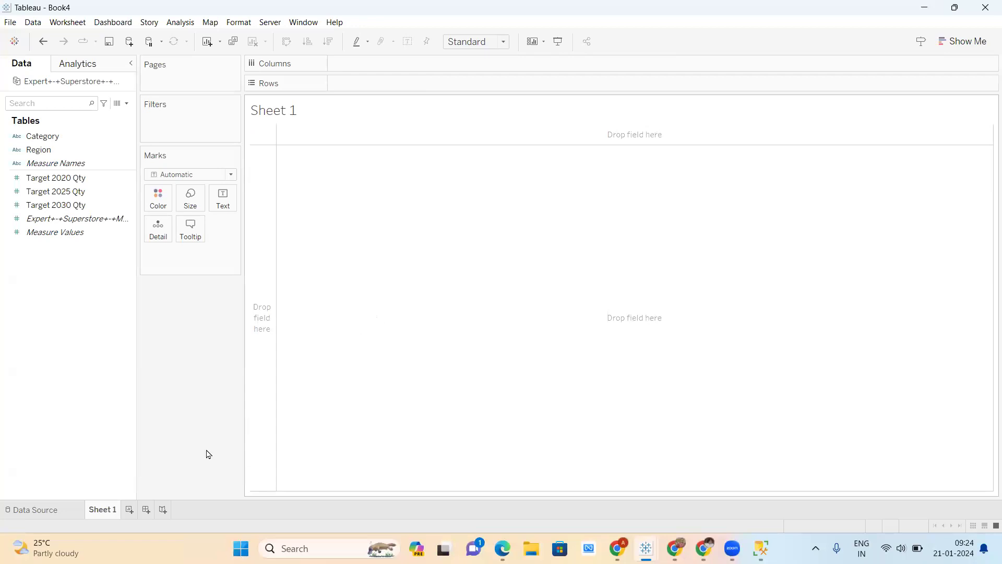
click(54, 511)
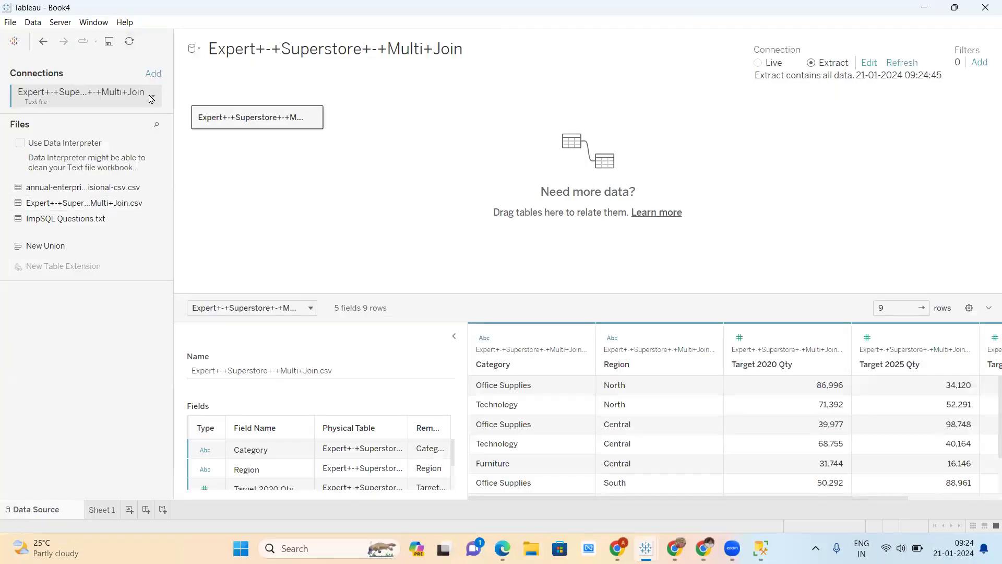
click(14, 41)
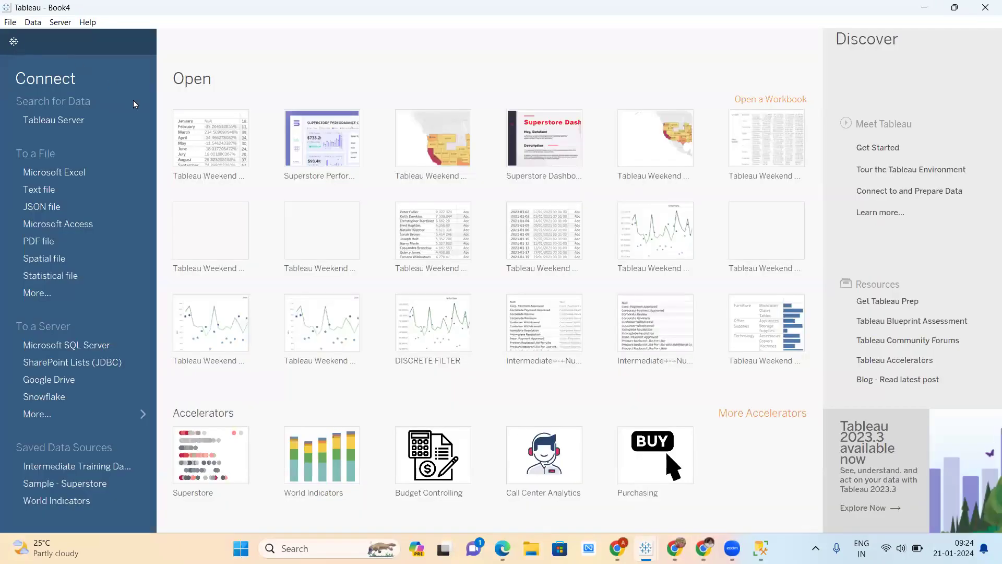
click(55, 189)
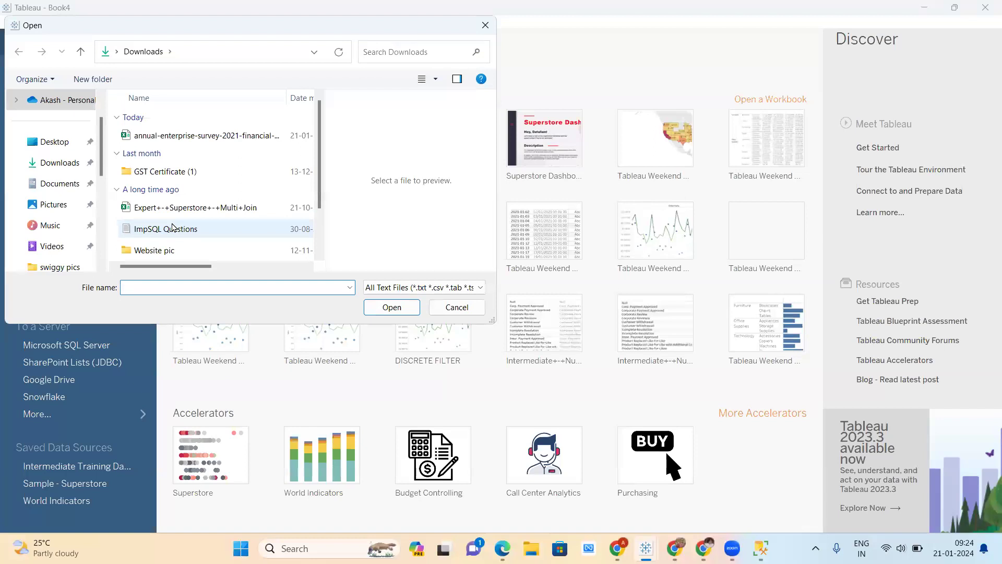
scroll(172, 228, down, 1)
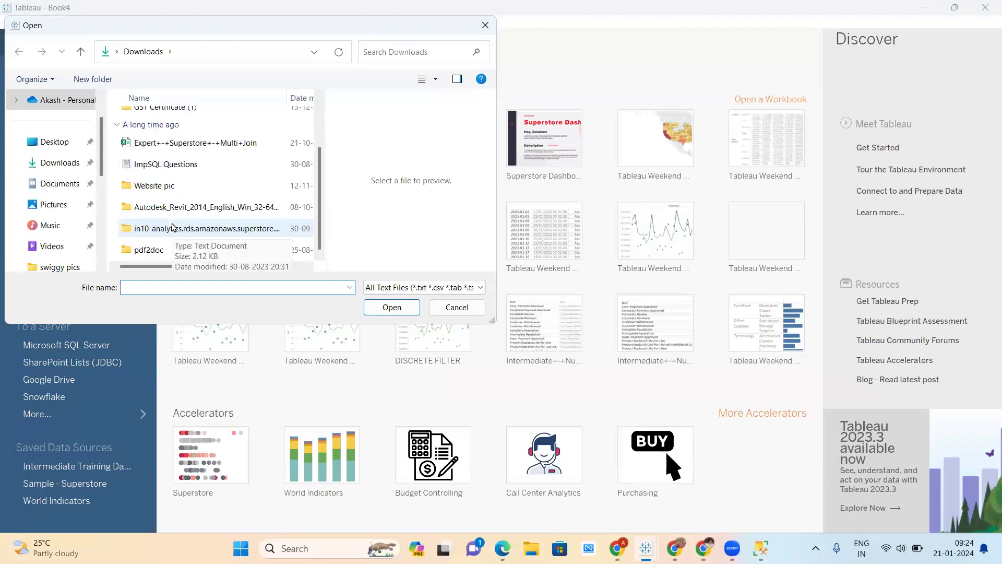
scroll(173, 228, up, 1)
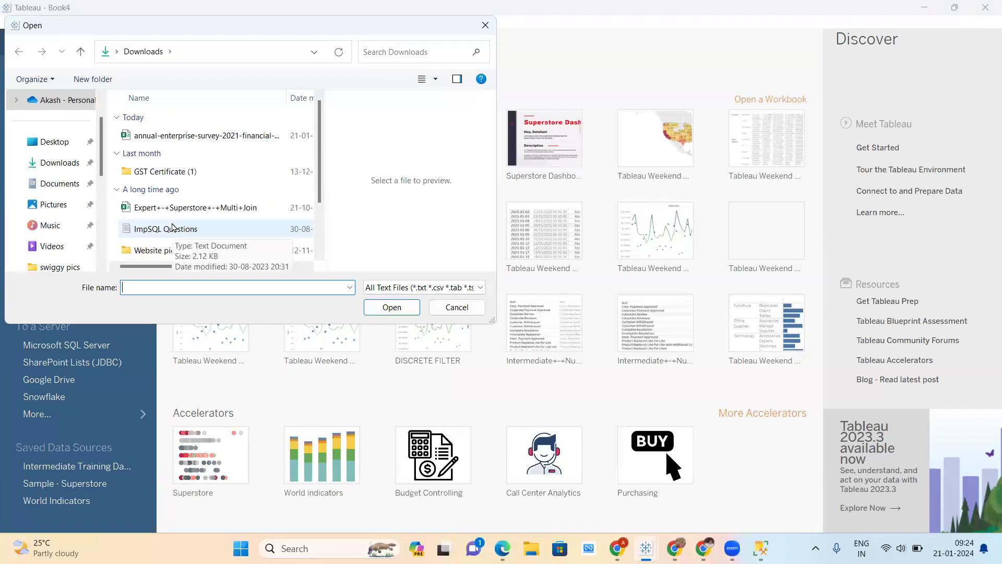
click(54, 184)
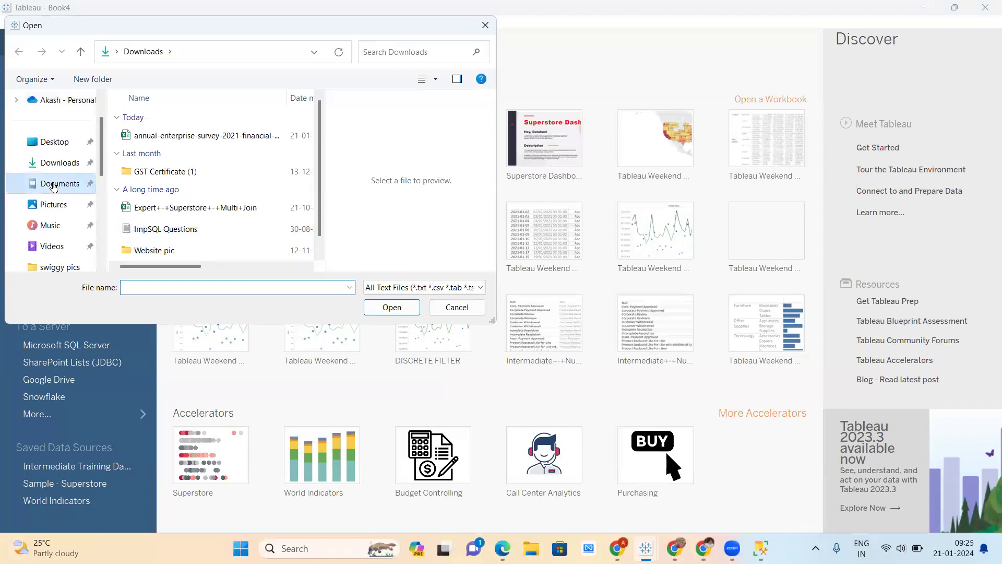
scroll(208, 191, down, 1)
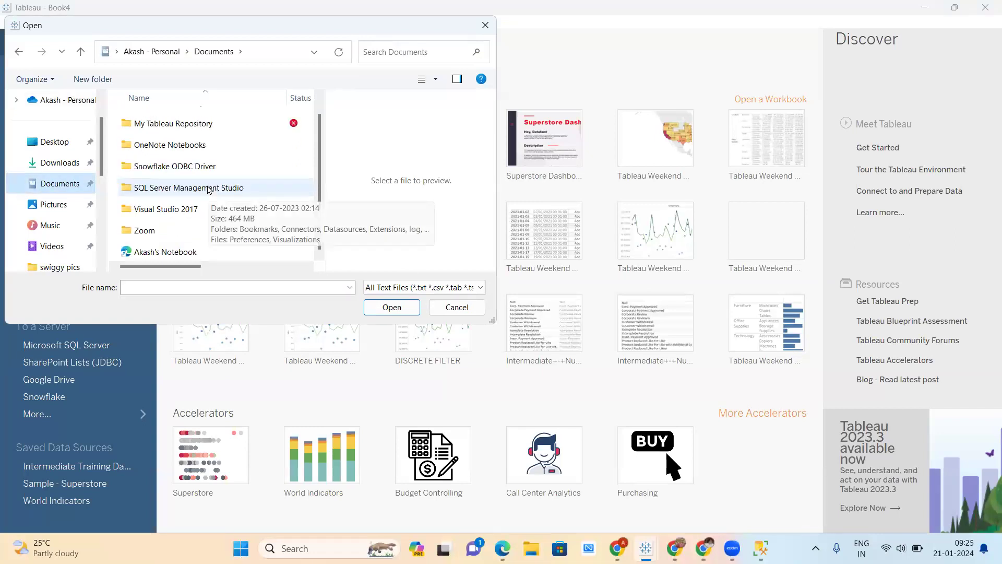
scroll(208, 190, up, 1)
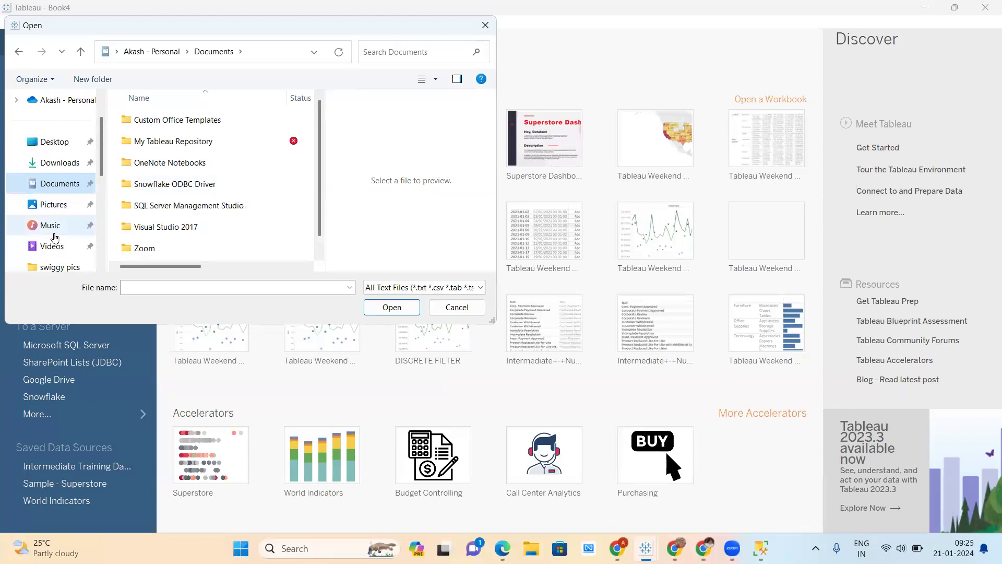
scroll(55, 238, down, 1)
scroll(55, 238, down, 1)
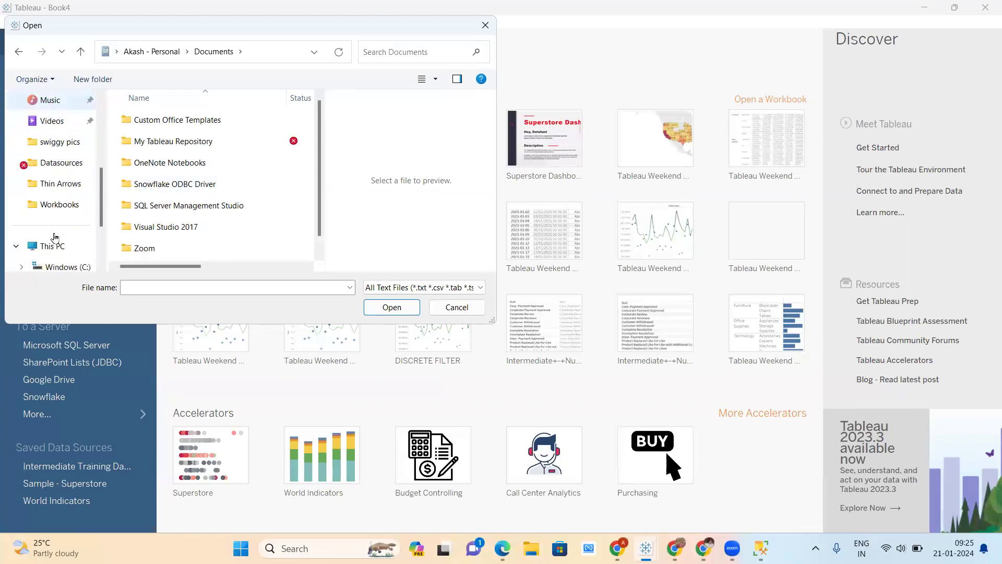
scroll(55, 237, down, 1)
click(484, 26)
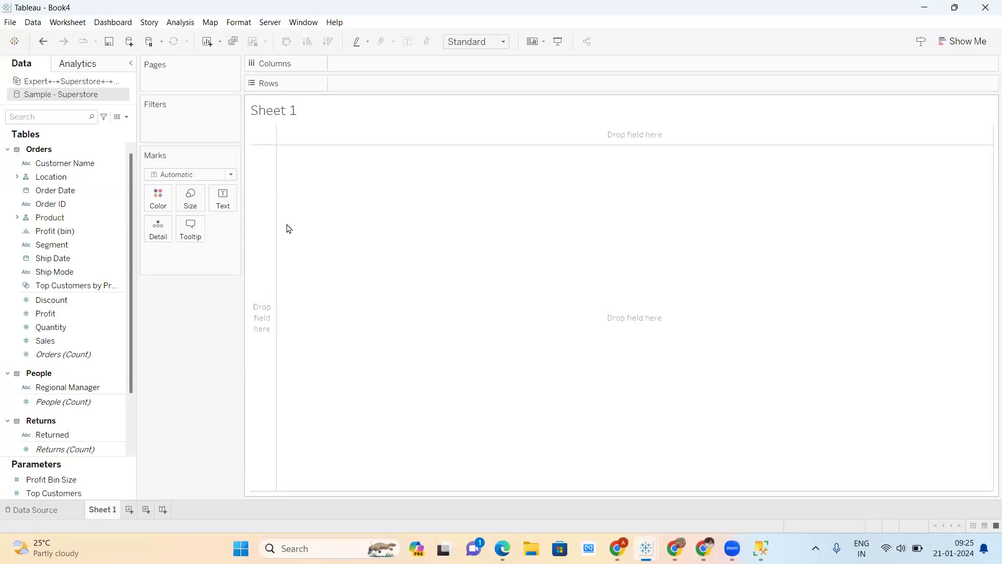
Close the Expert+-+Superstore+-+Multi+Join data source, keeping only Sample - Superstore, and show its data source page.
click(54, 80)
right_click(54, 80)
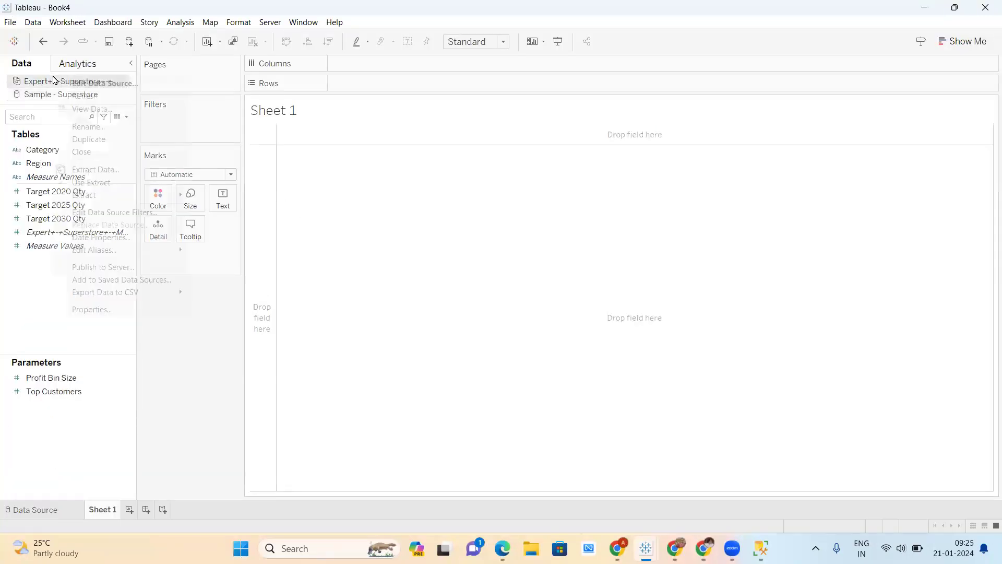
click(96, 151)
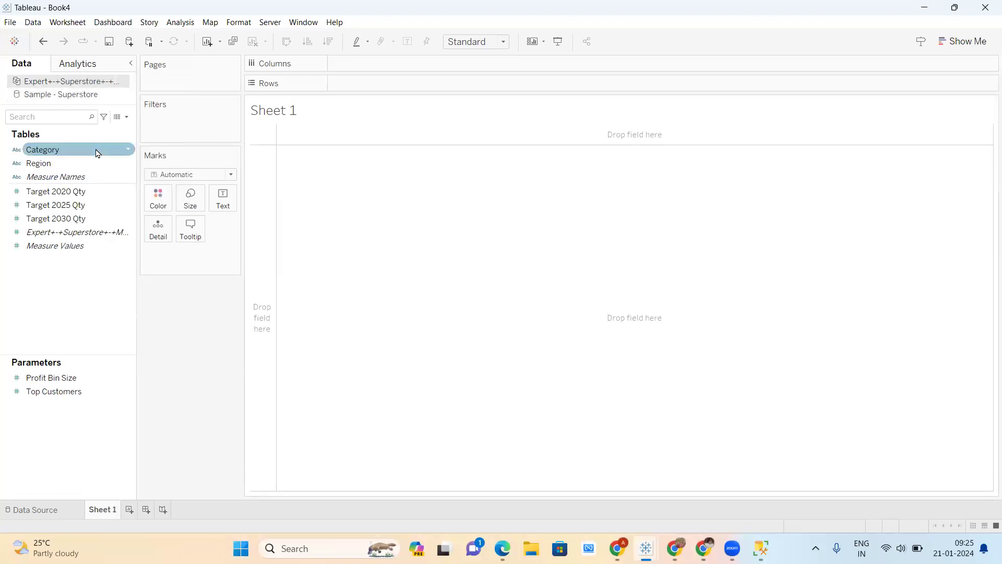
click(54, 509)
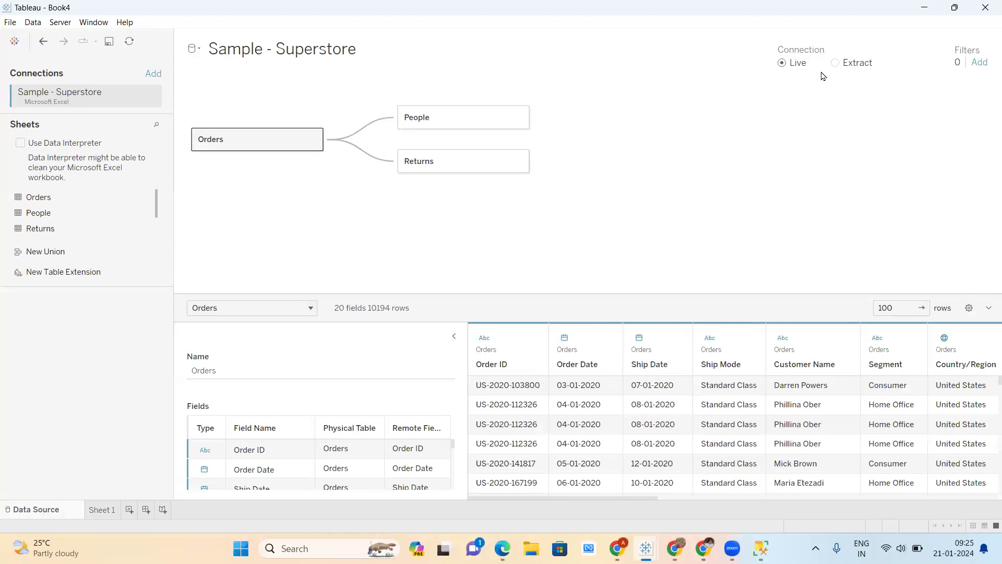
Place Customer Name and Order Date from the Orders table on Rows in Sheet 1.
click(98, 510)
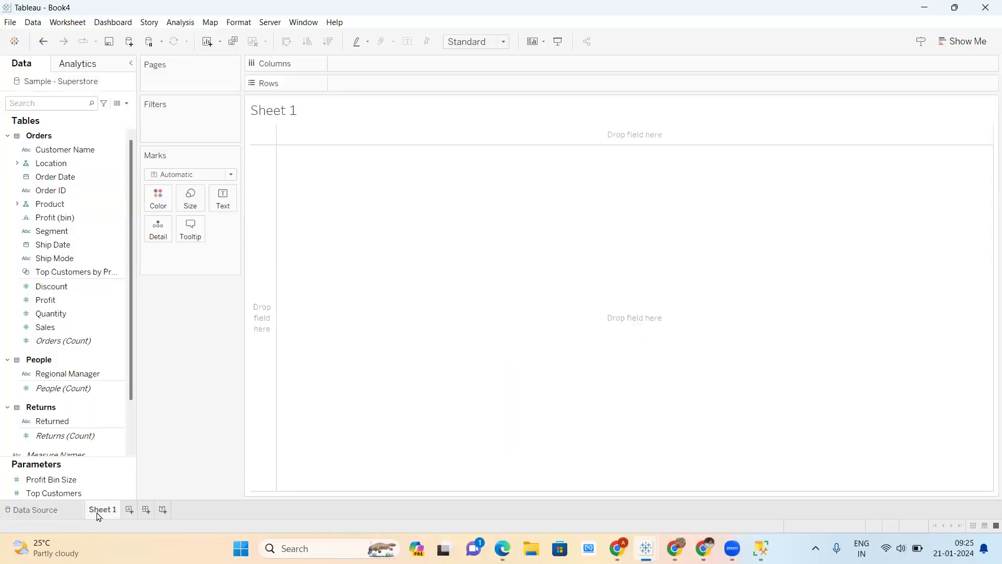
scroll(78, 235, down, 3)
scroll(73, 239, up, 3)
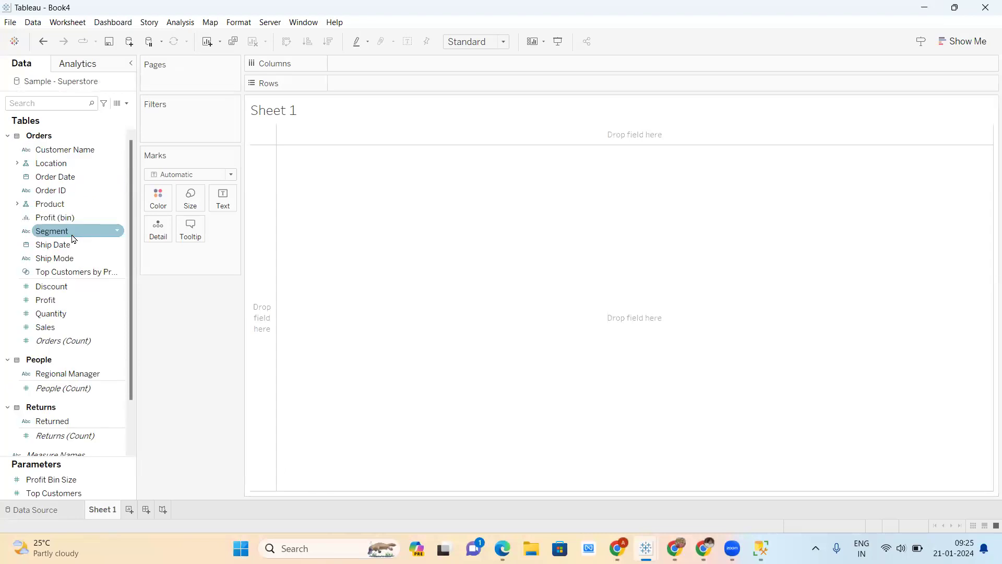
drag(61, 155, 385, 92)
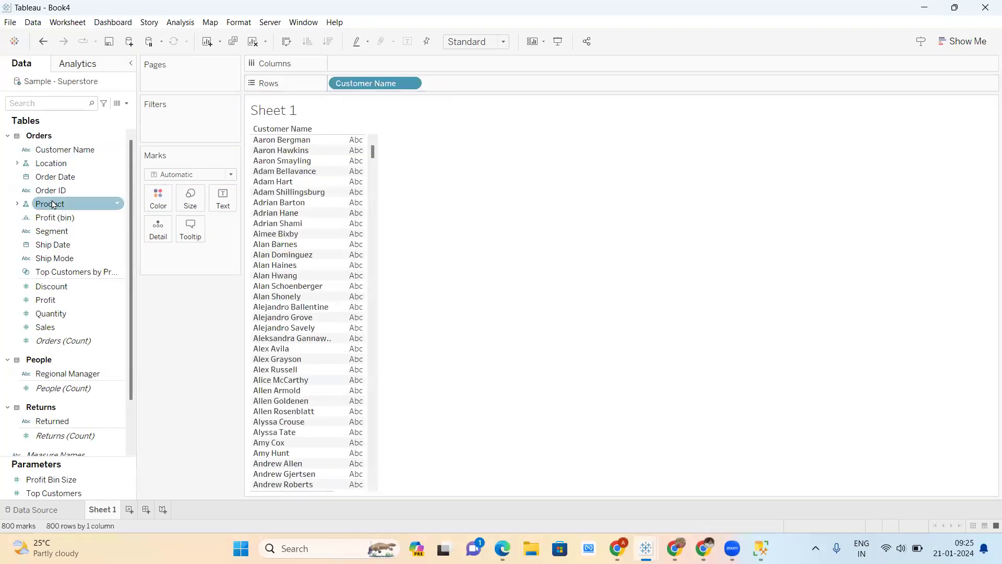
drag(55, 177, 459, 82)
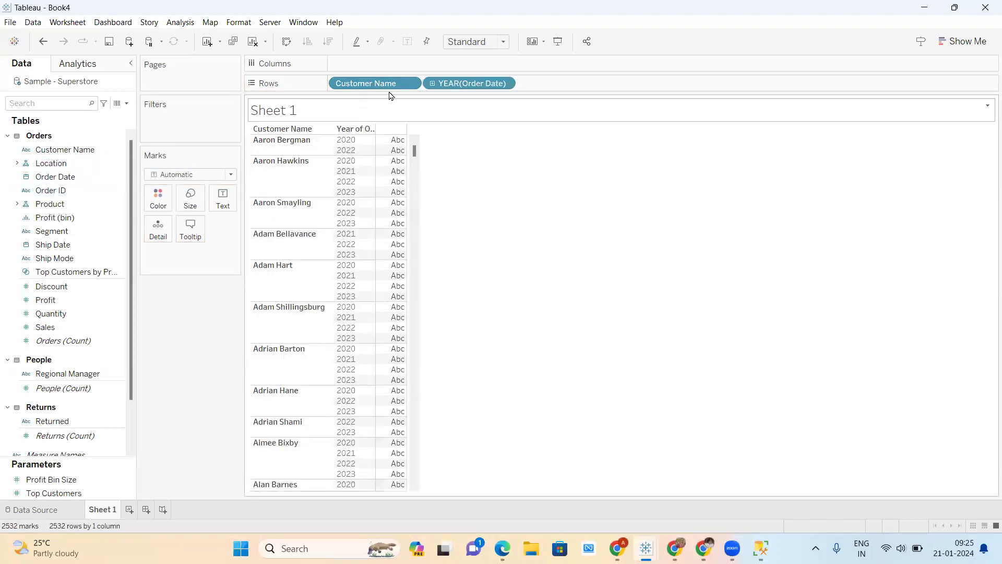
Drill Order Date on Rows down from year to quarter and month.
click(432, 84)
click(432, 84)
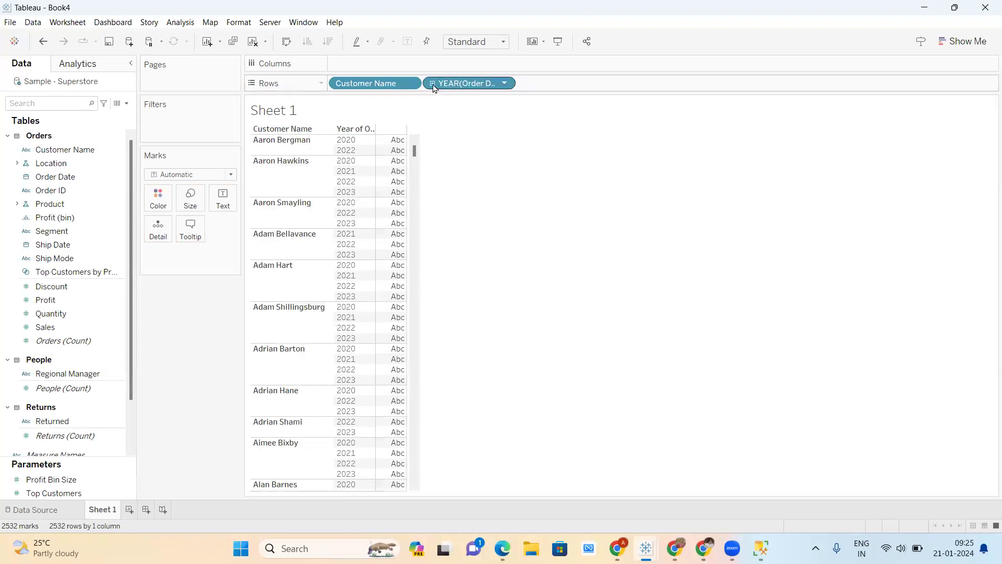
click(433, 84)
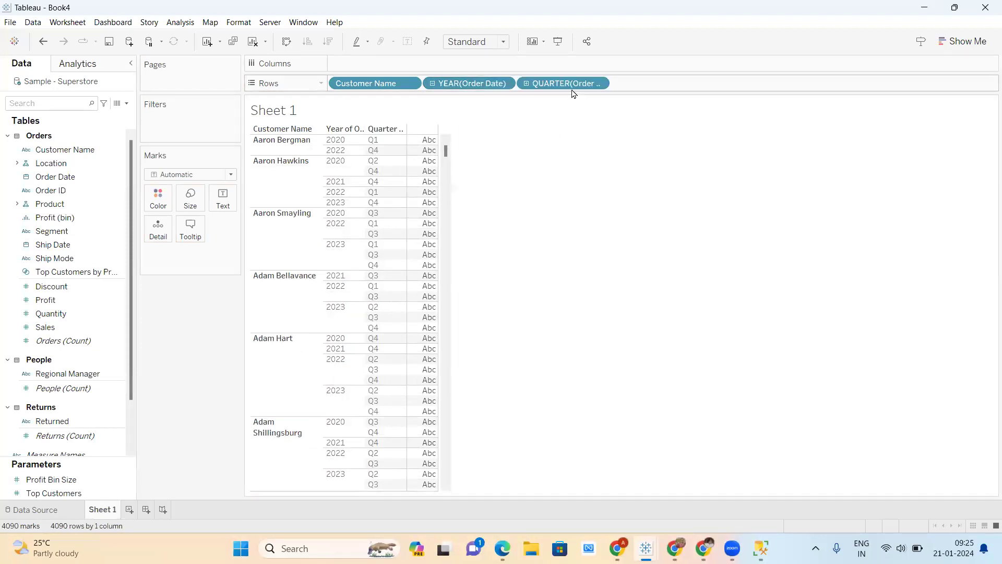
click(527, 84)
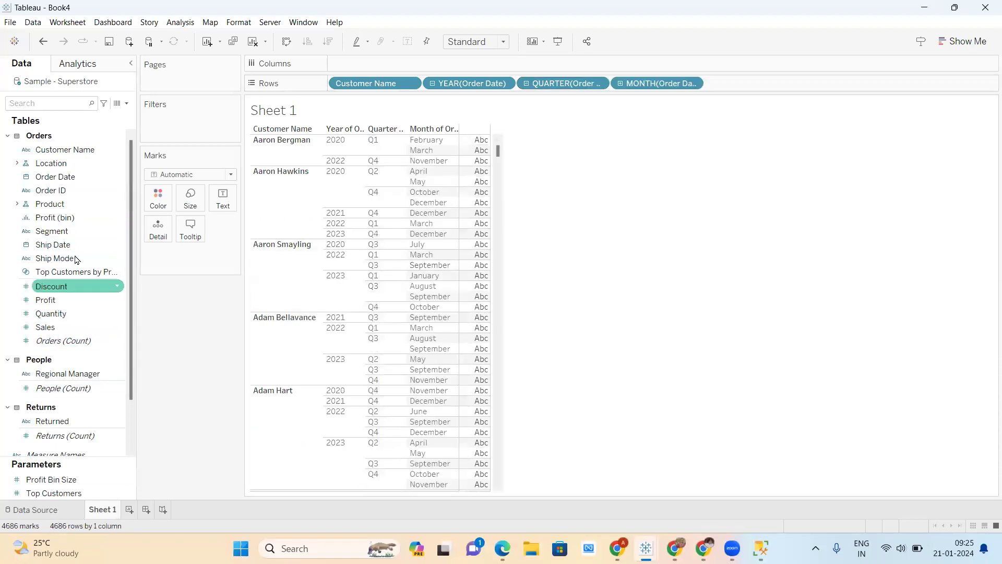
Switch the Sample - Superstore connection to Extract and save it as Sample - Superstore.hyper, replacing the existing file.
click(63, 511)
click(835, 62)
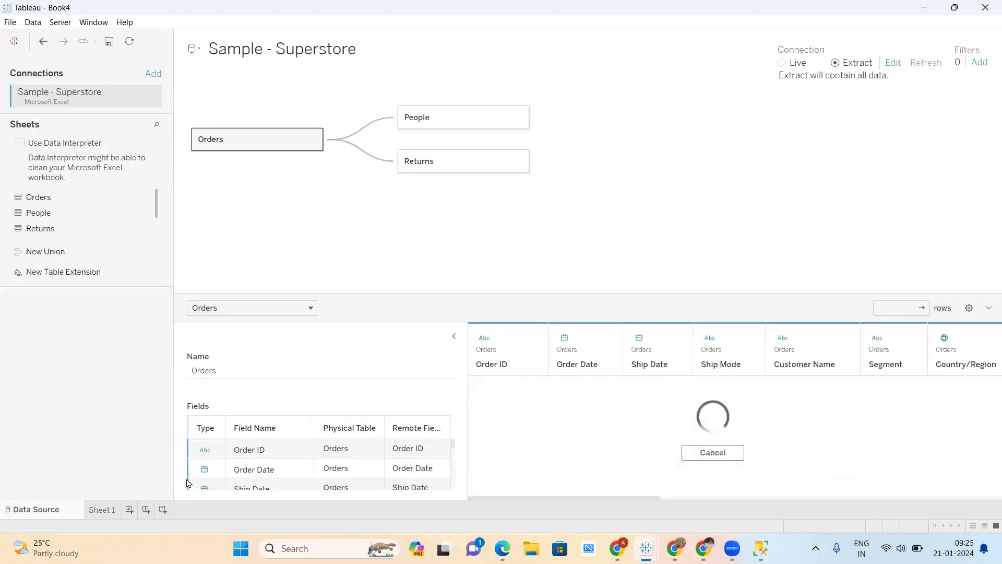
click(100, 510)
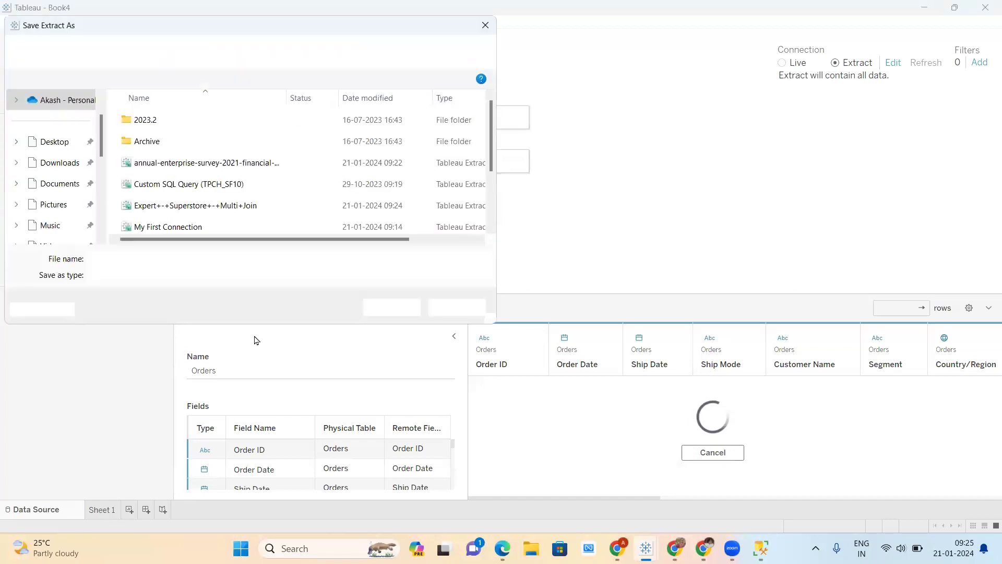
click(398, 309)
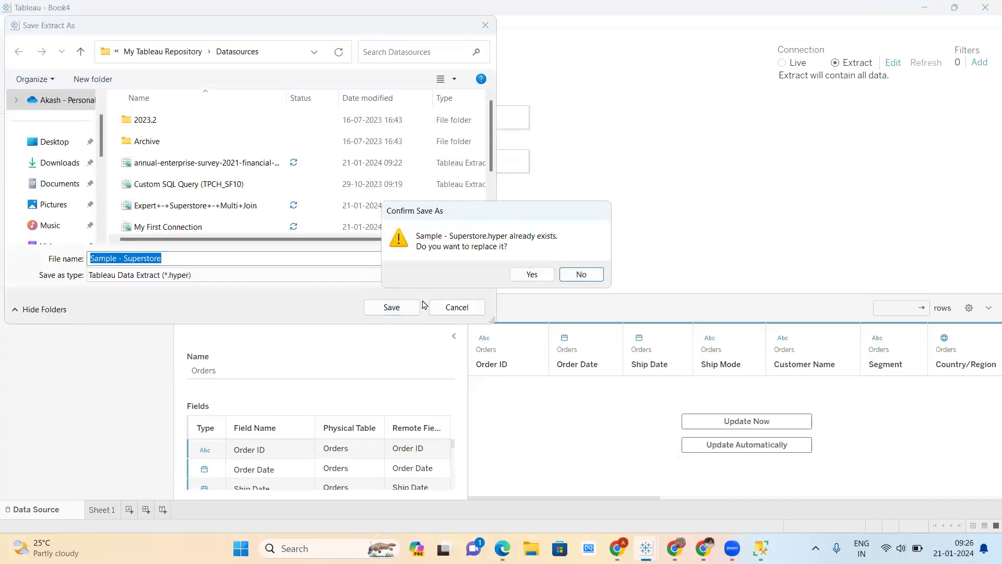
click(531, 275)
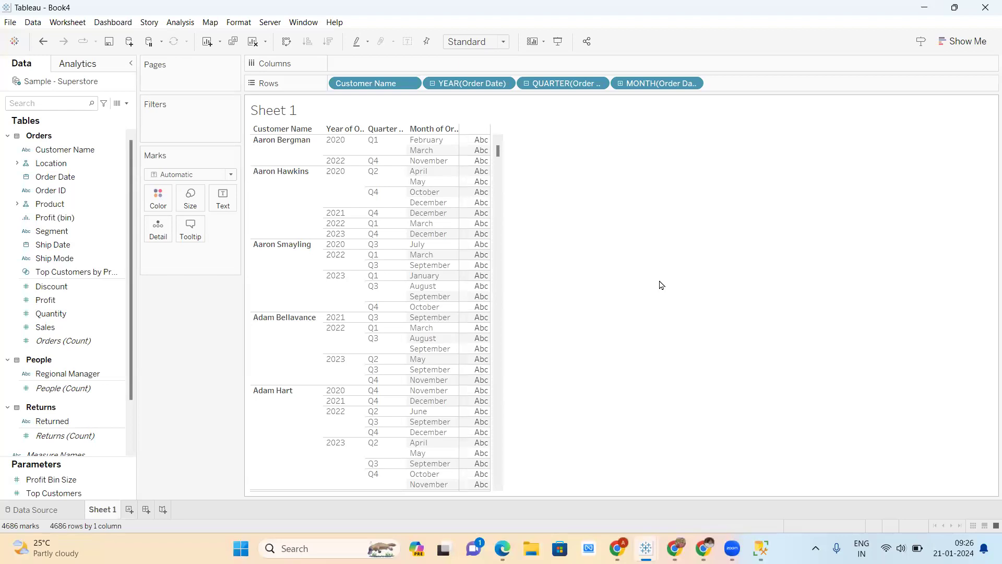
Clear the view in Sheet 1.
right_click(109, 514)
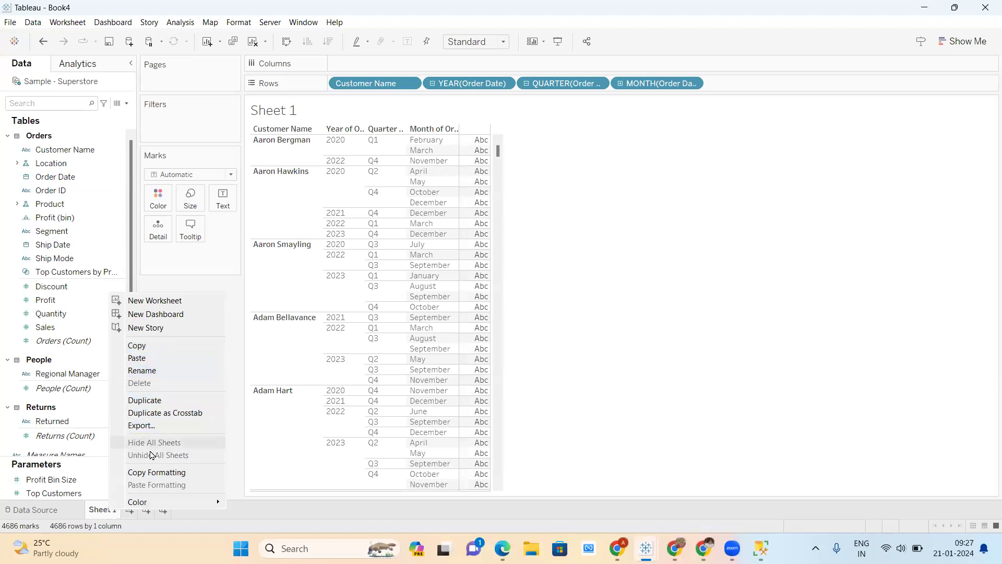
click(234, 282)
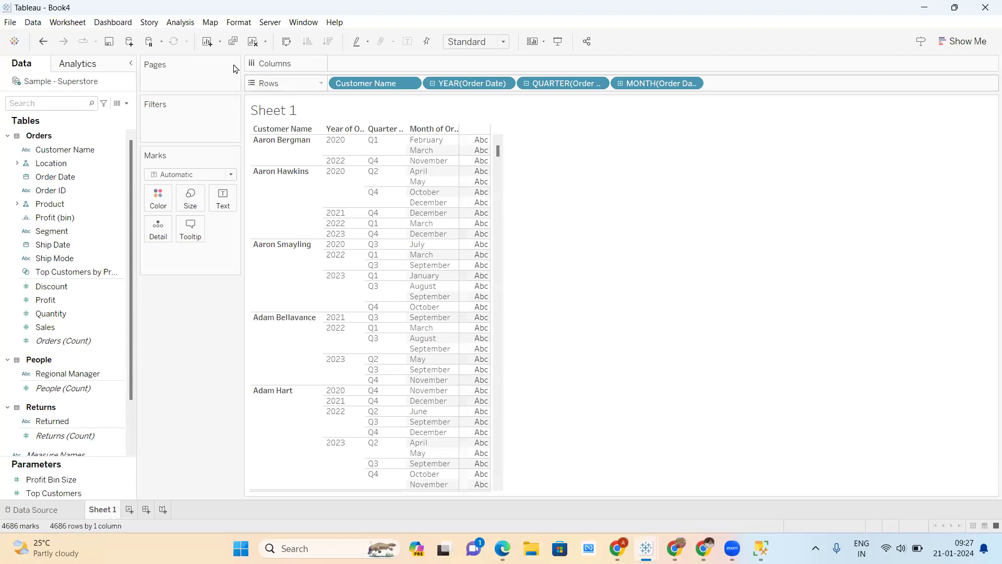
click(253, 41)
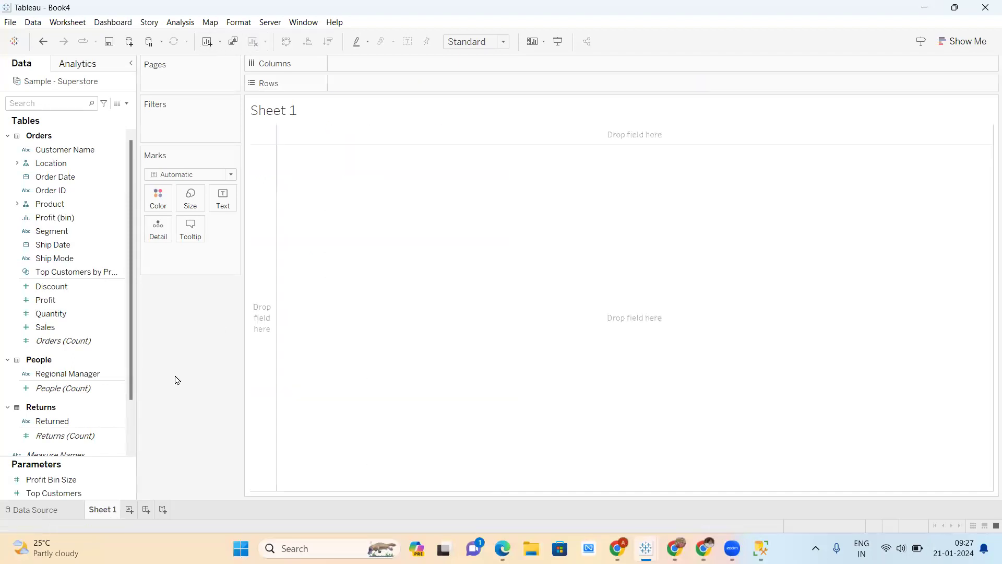
Return to the data source page and close the Book4 workbook without saving changes.
click(57, 516)
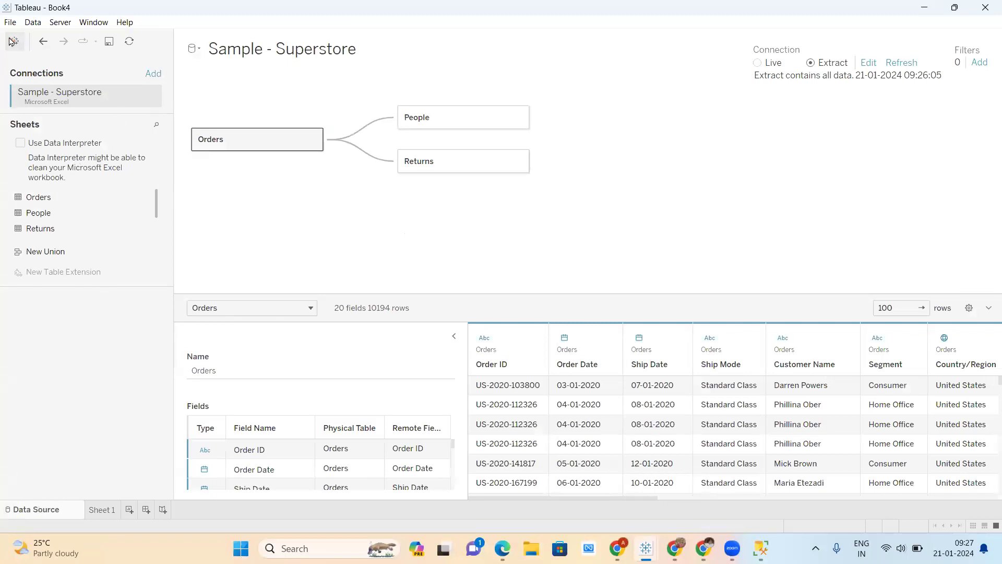
click(987, 6)
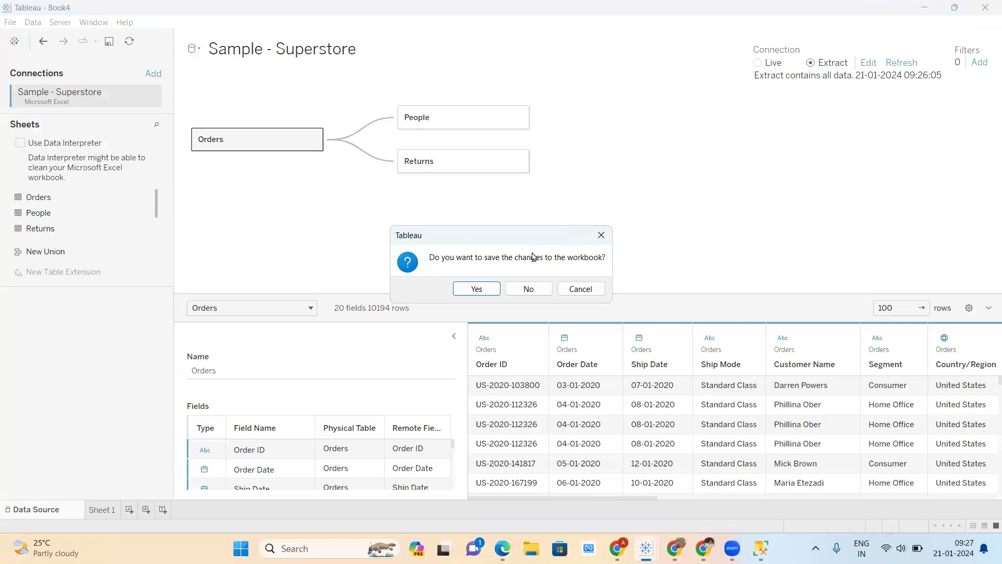
click(524, 287)
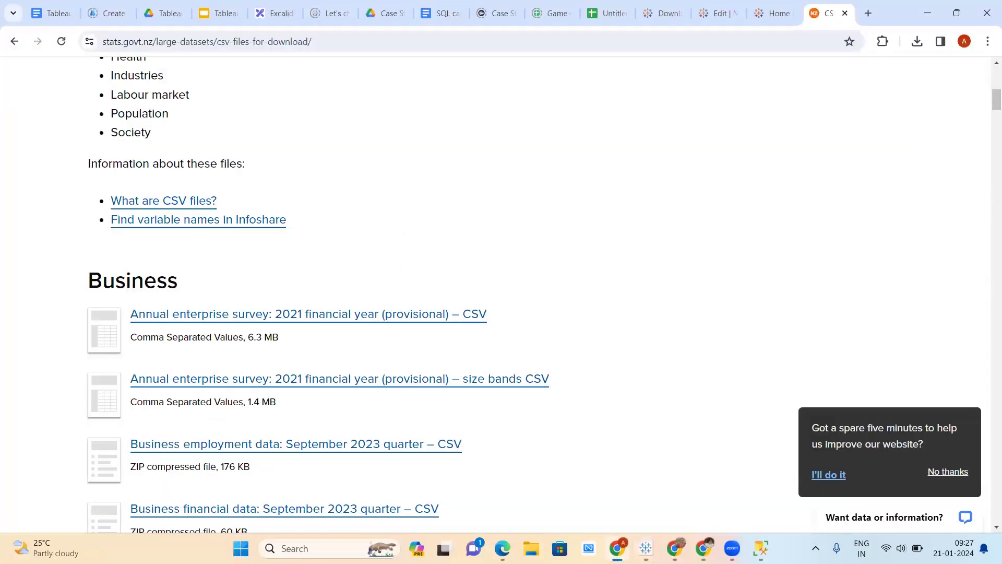
Switch to Tableau, start a Google Drive connection and continue the Google sign-in with the first listed account.
click(647, 548)
click(14, 41)
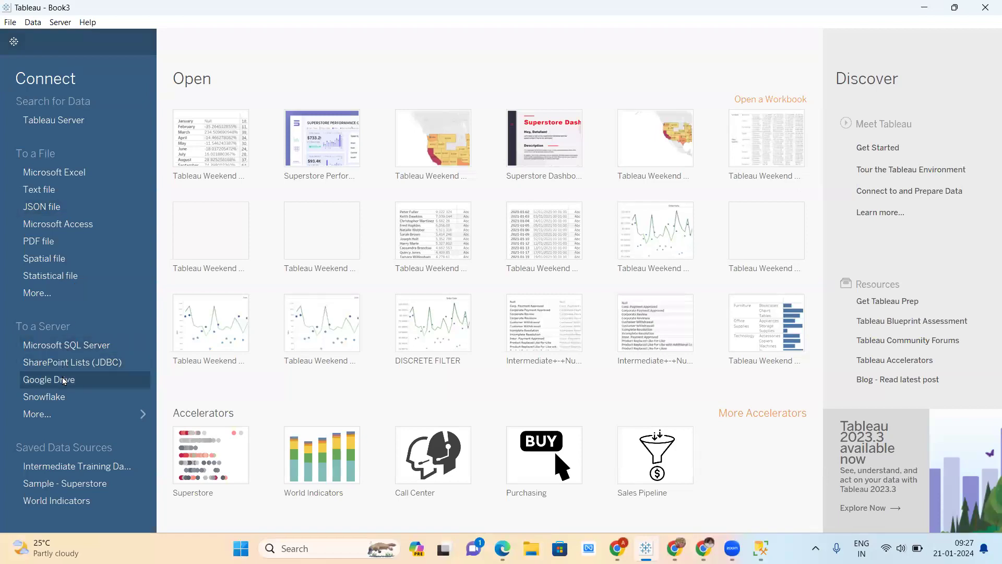
click(63, 379)
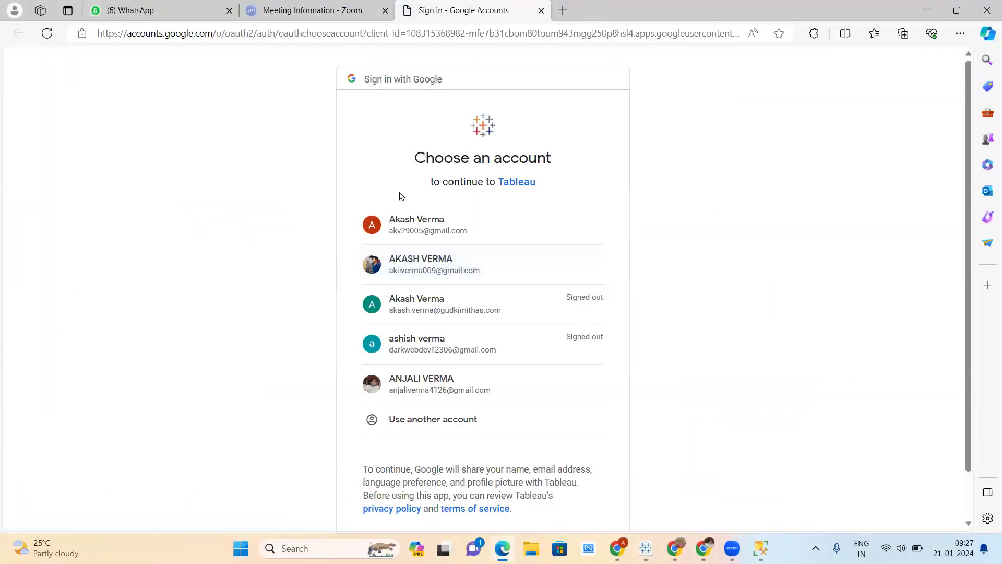
click(406, 222)
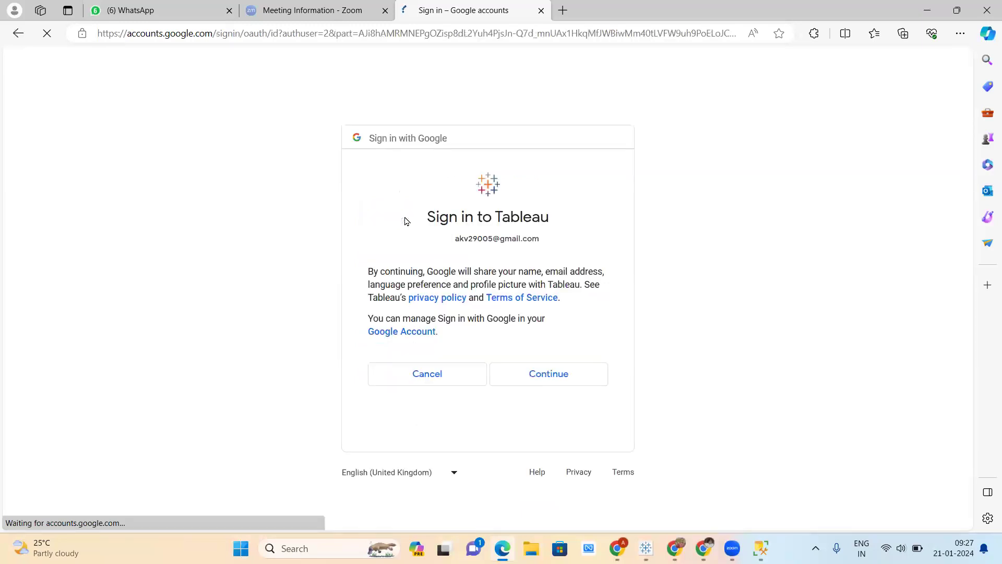
click(539, 375)
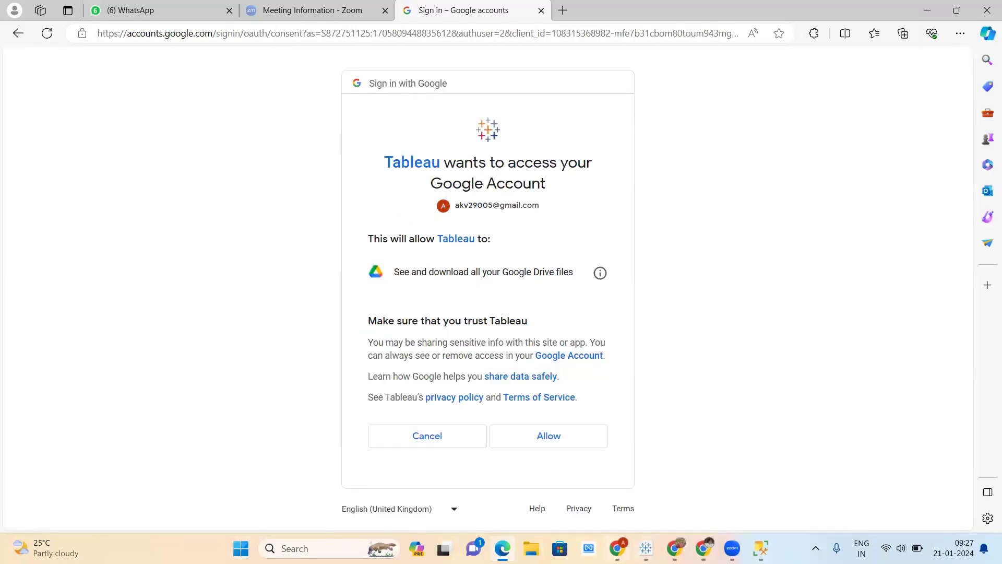
Switch to the Excalidraw board in Chrome and draw a roughly square box in the empty area below the existing notes.
key(alt+Tab)
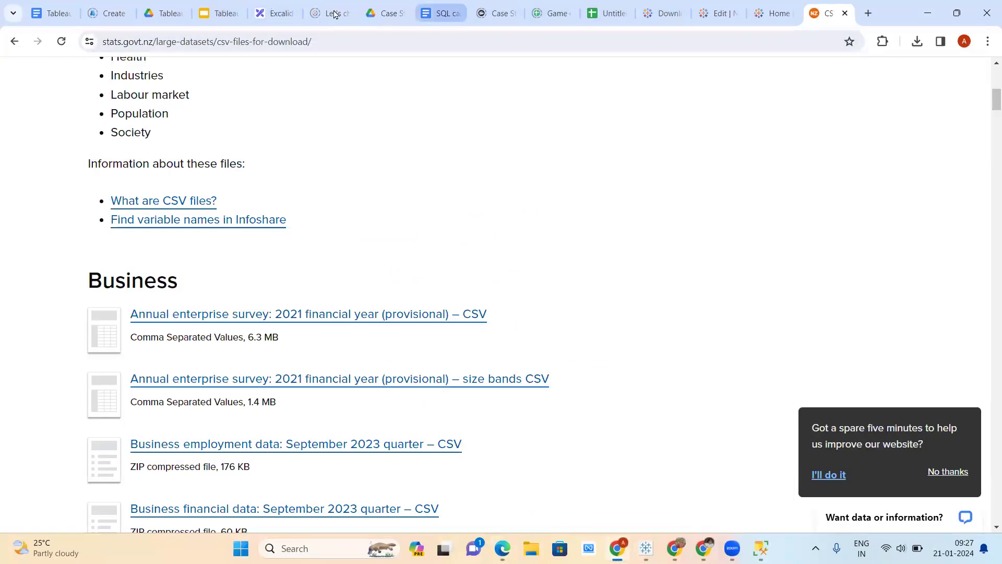
click(274, 13)
scroll(411, 163, down, 5)
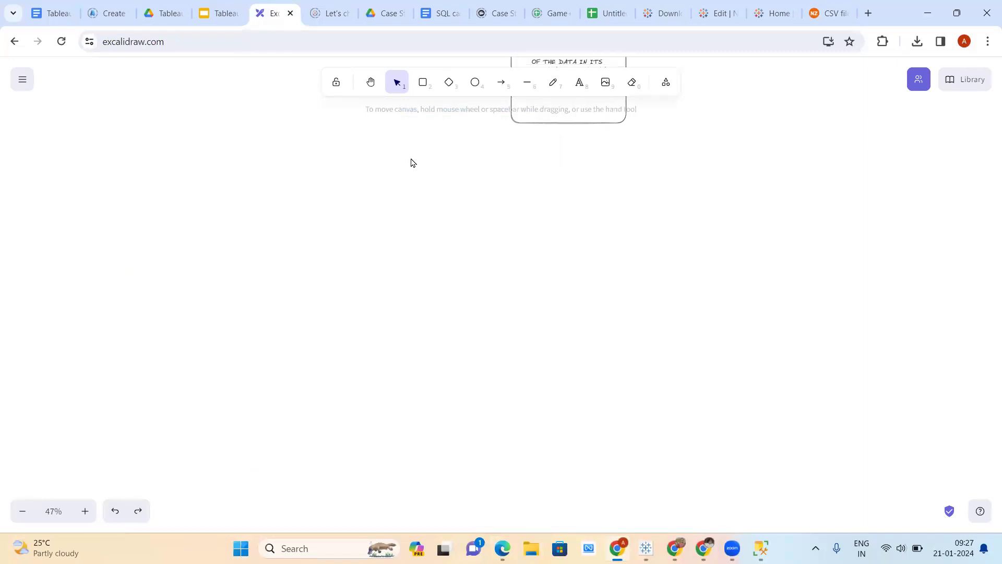
click(423, 82)
drag(358, 188, 488, 307)
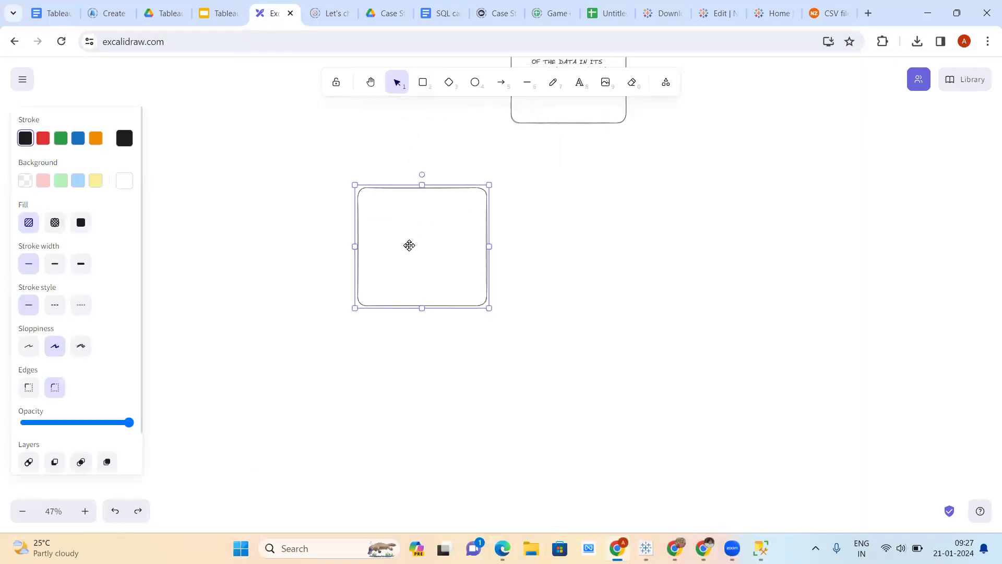
Label the new box "Incremental refresh".
double_click(409, 245)
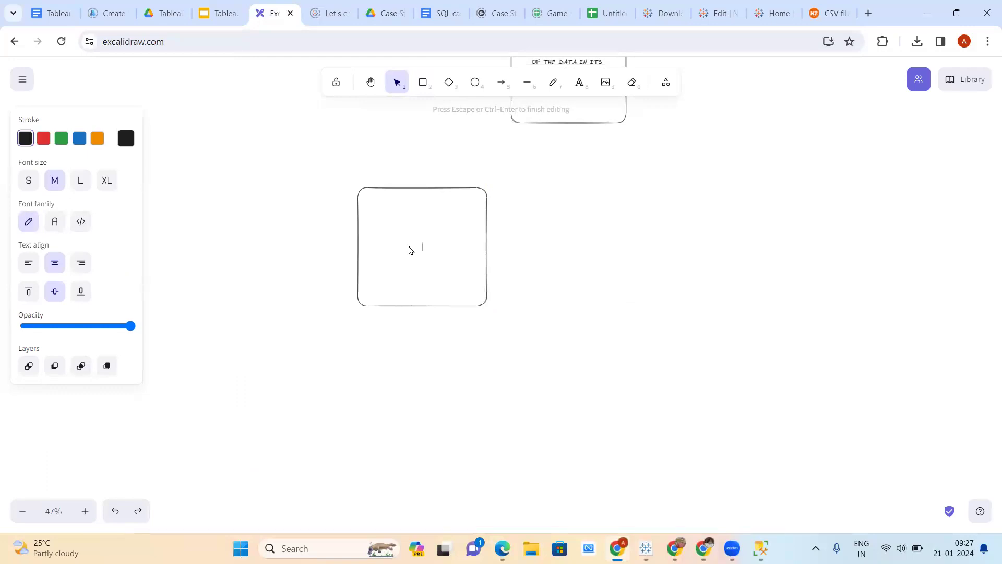
text(Incremental refresh and)
key(BackSpace)
key(BackSpace)
key(BackSpace)
key(BackSpace)
key(BackSpace)
click(595, 215)
Duplicate the Incremental refresh box, place the copy to its right and relabel it "Full refresh".
click(468, 214)
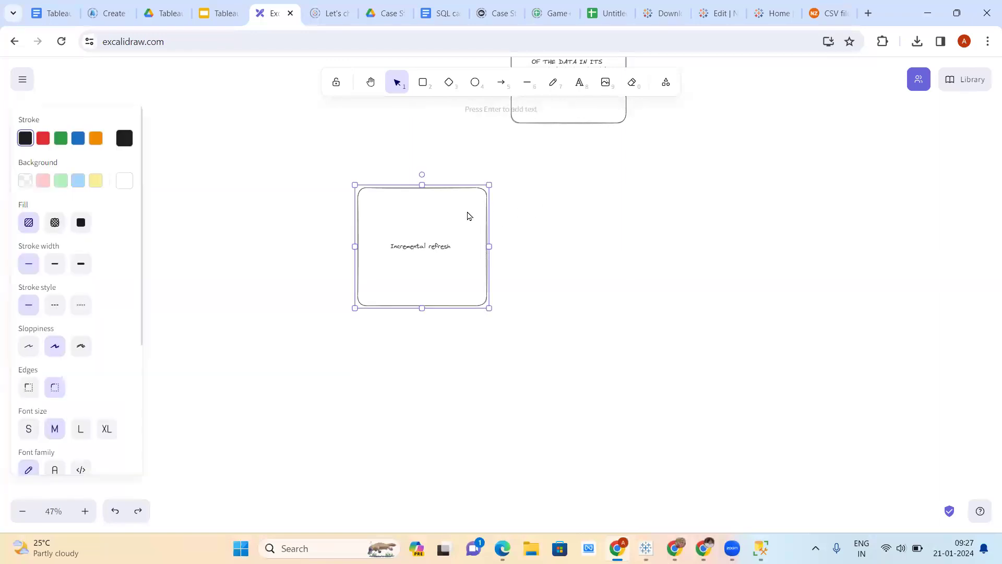
key(ctrl+v)
scroll(488, 197, left, 2)
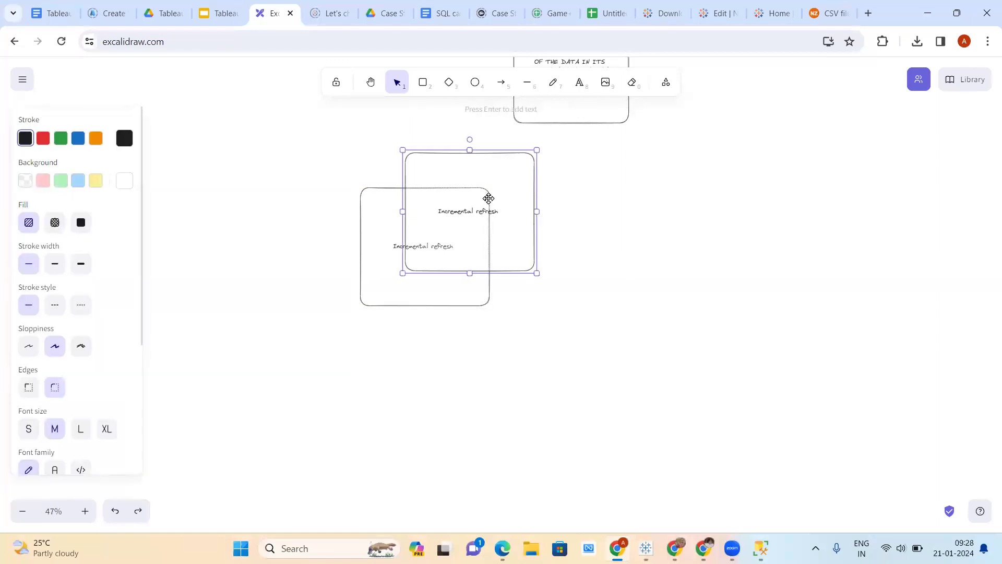
drag(538, 181, 689, 207)
double_click(653, 253)
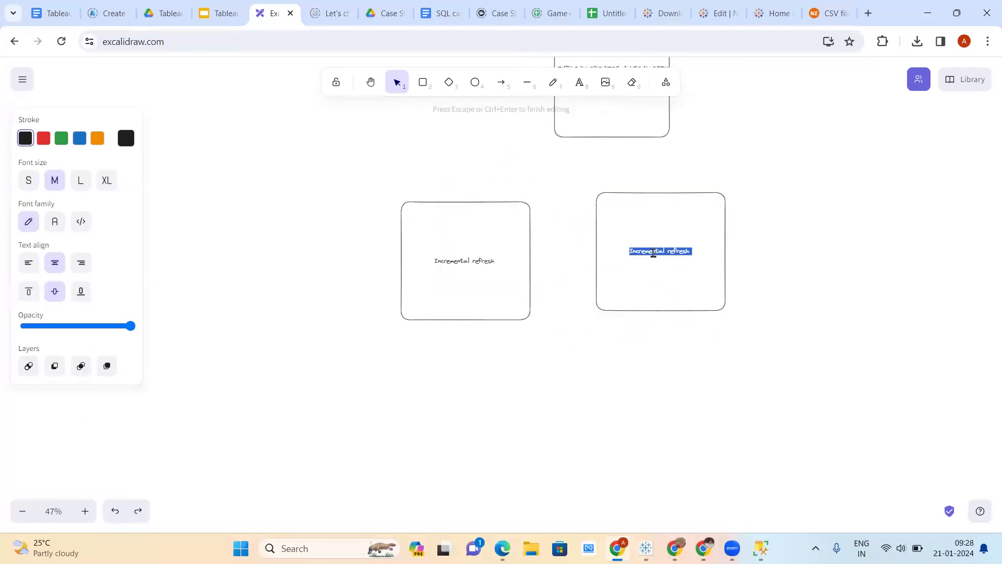
text(Full refresh)
click(791, 292)
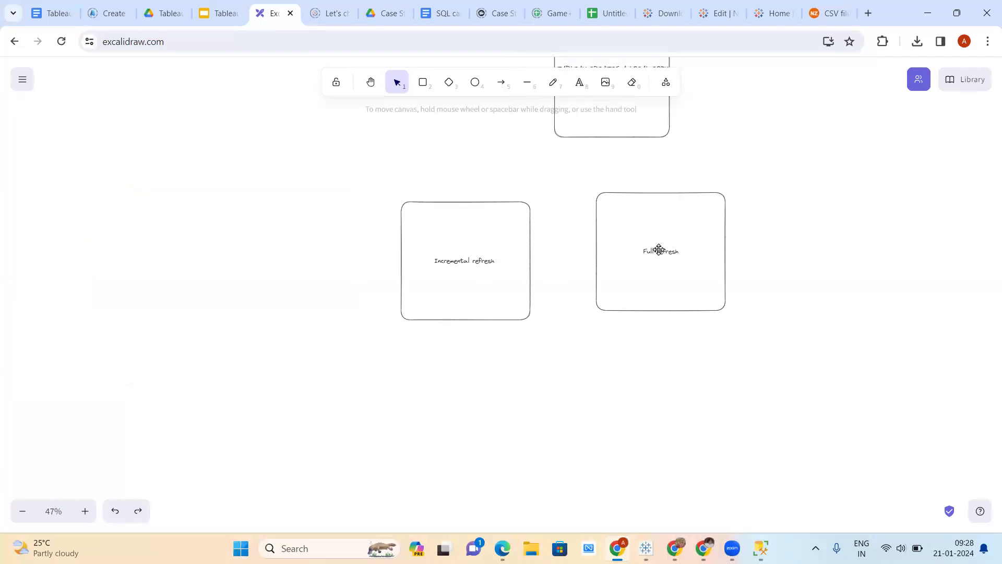
Try to finish the Google Drive connection by allowing Tableau access to the account, and close the Connect to Google Drive dialog.
click(646, 542)
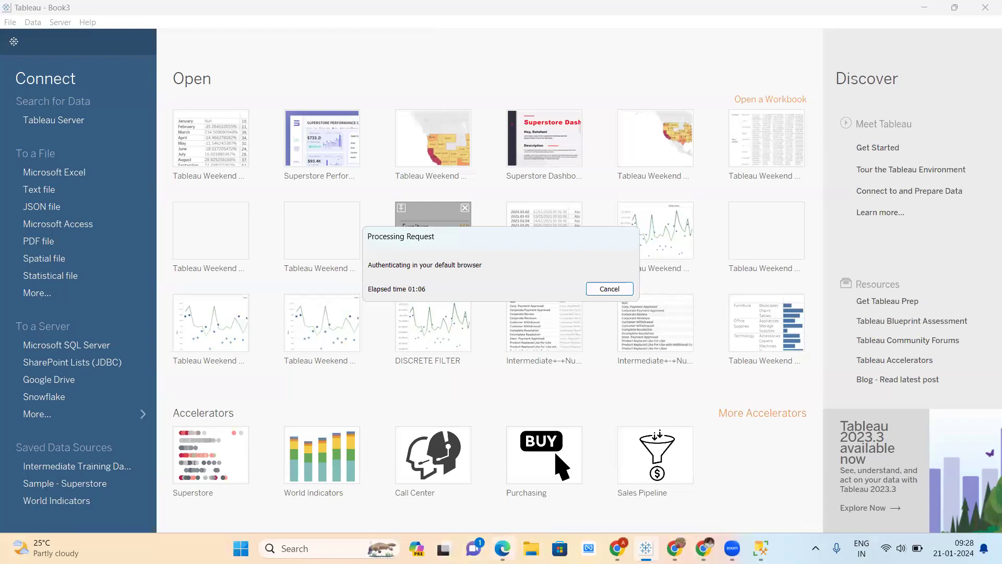
click(502, 548)
click(525, 442)
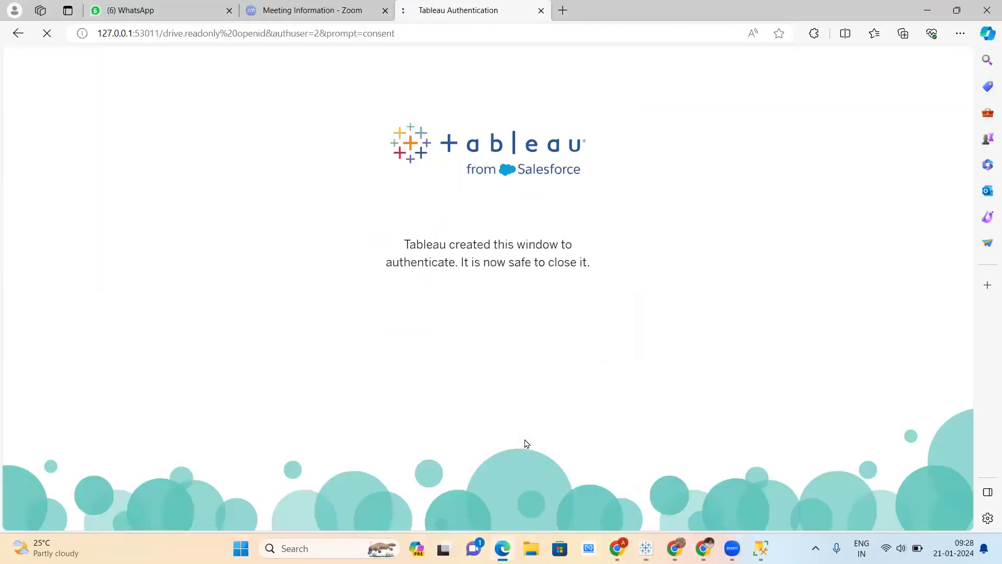
click(647, 549)
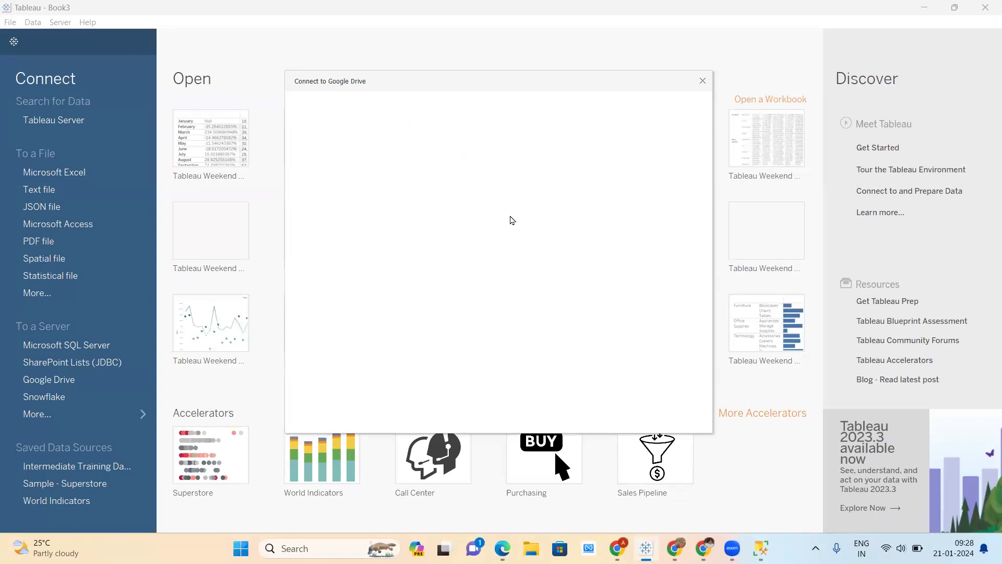
click(704, 81)
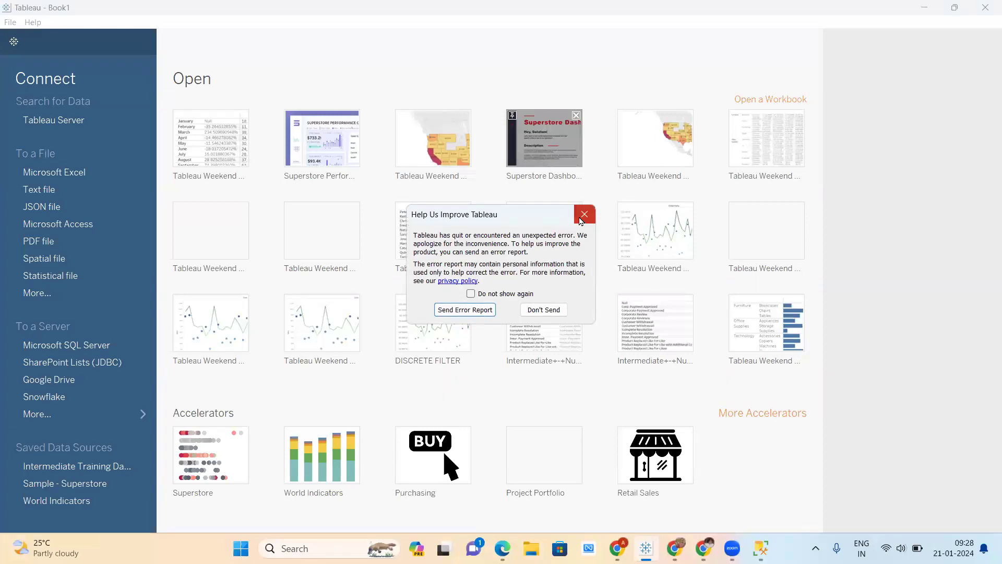
Dismiss Tableau's error report and file recovery dialogs, and sign in to Google Drive with the first listed account, allowing Tableau access.
click(583, 216)
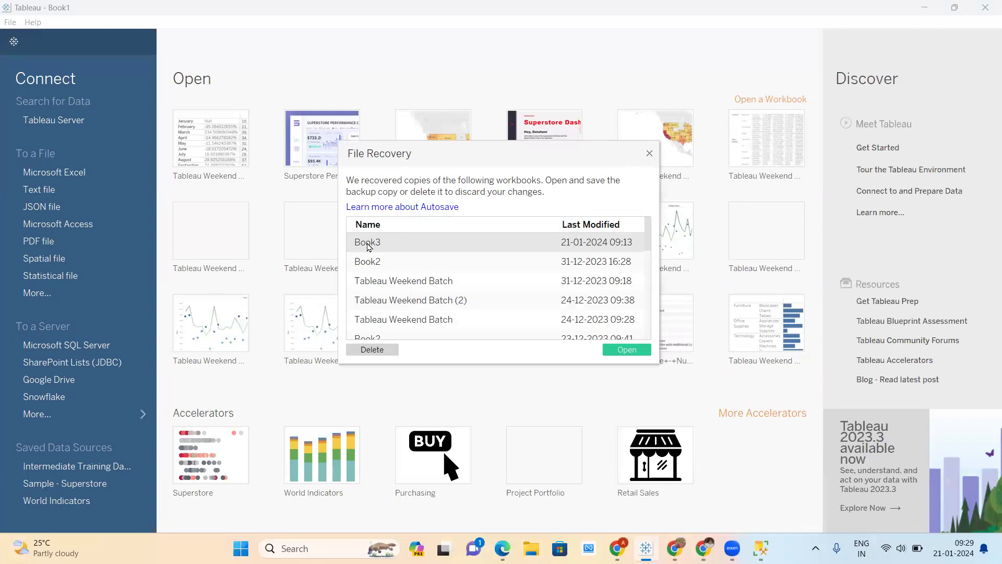
click(650, 155)
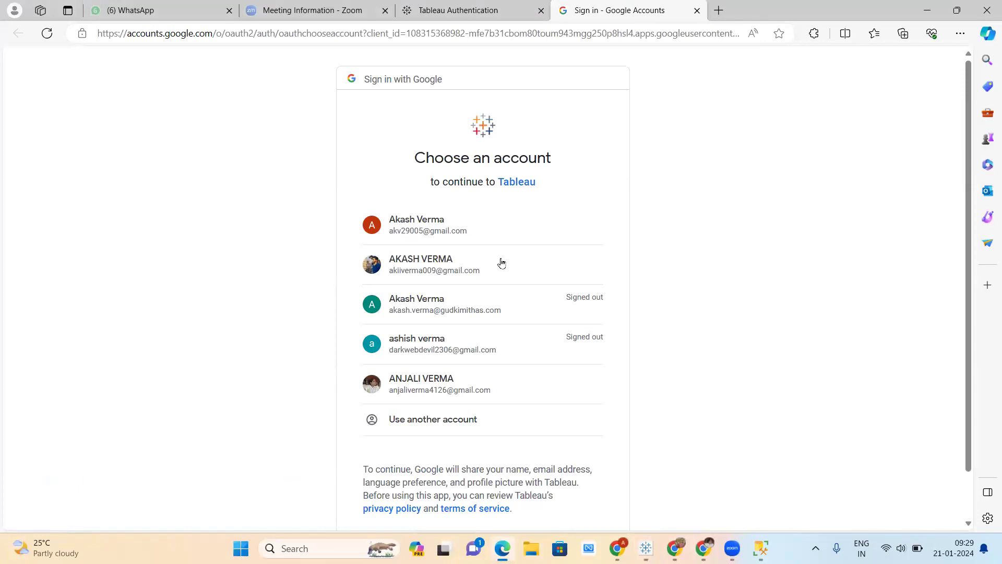
click(500, 232)
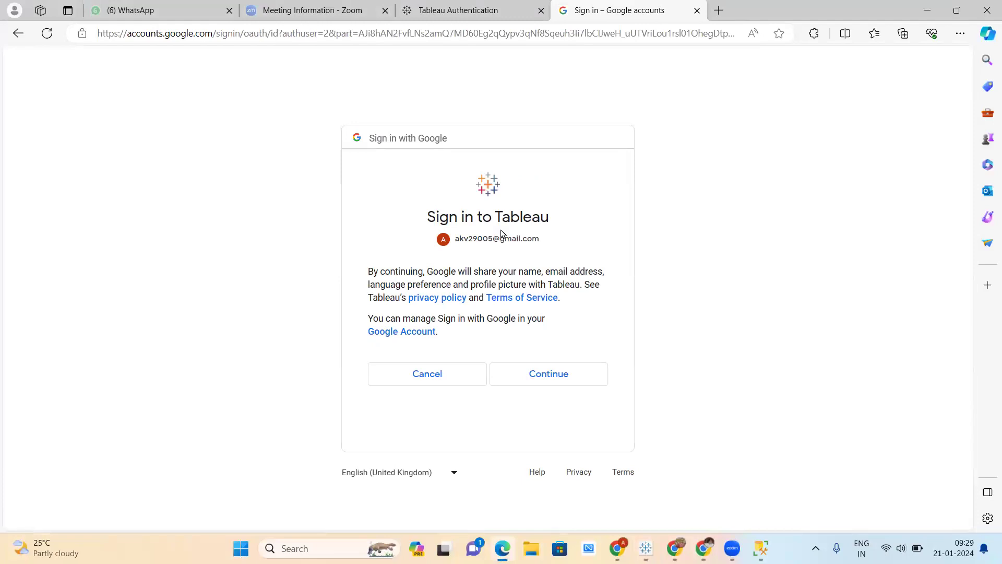
click(574, 376)
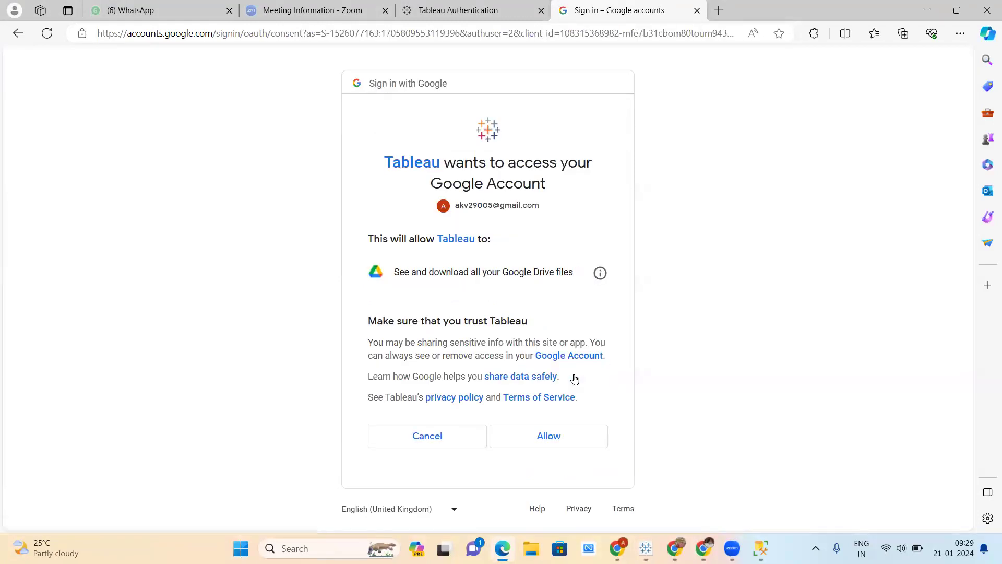
click(541, 434)
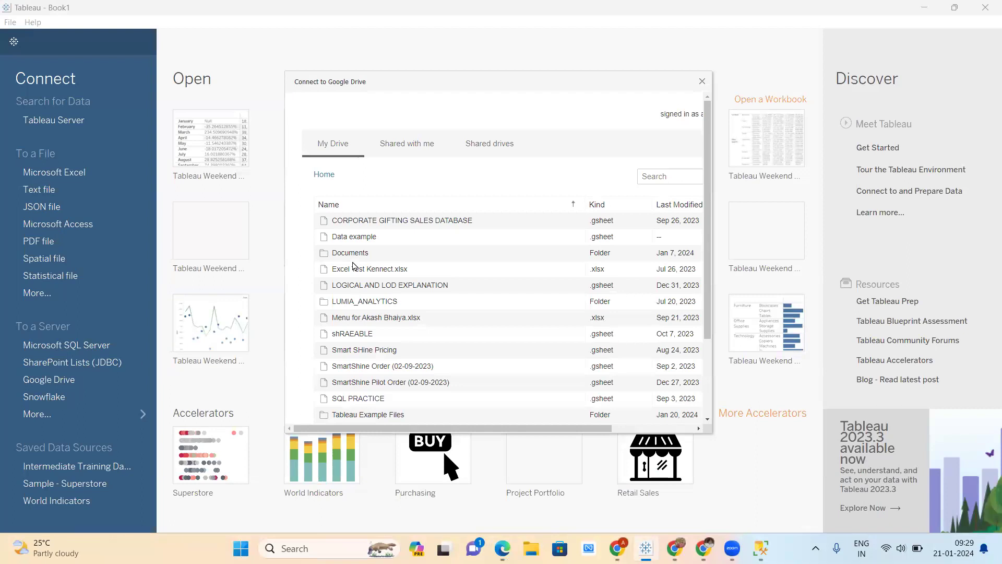
Connect to Game+Delivery.xlsx in the Tableau Example Files folder on Google Drive.
scroll(399, 225, down, 3)
scroll(398, 224, up, 3)
double_click(381, 256)
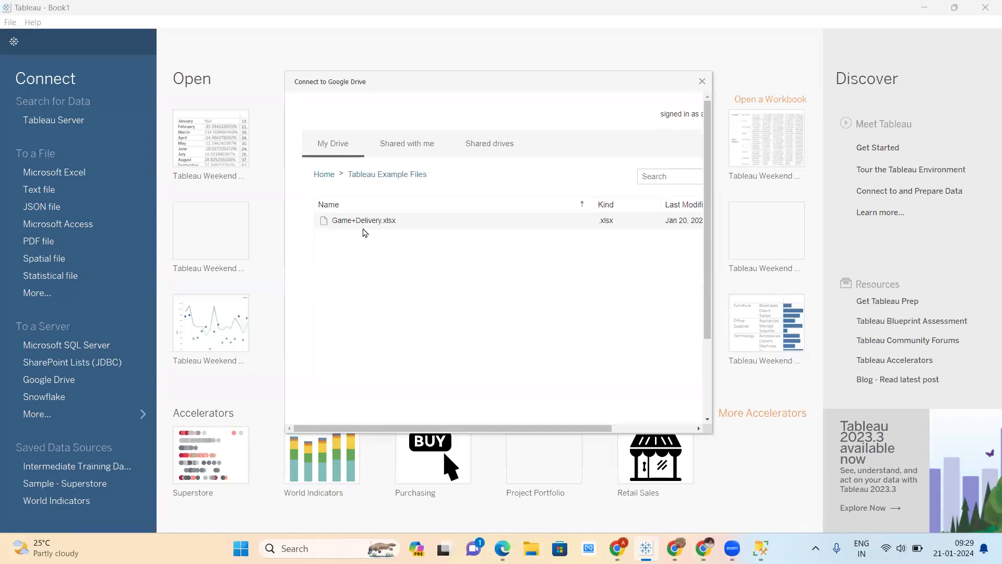
click(364, 222)
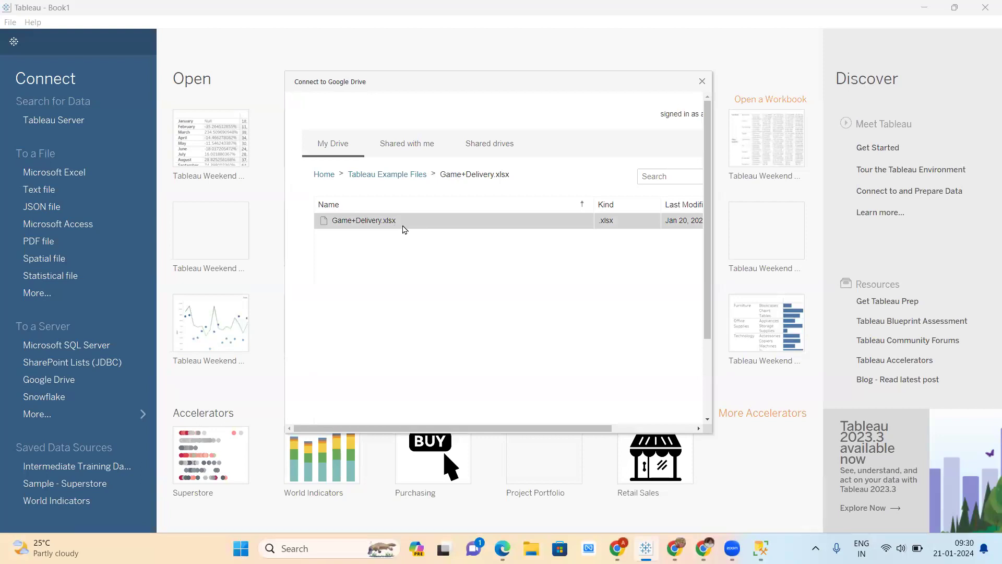
scroll(595, 310, right, 3)
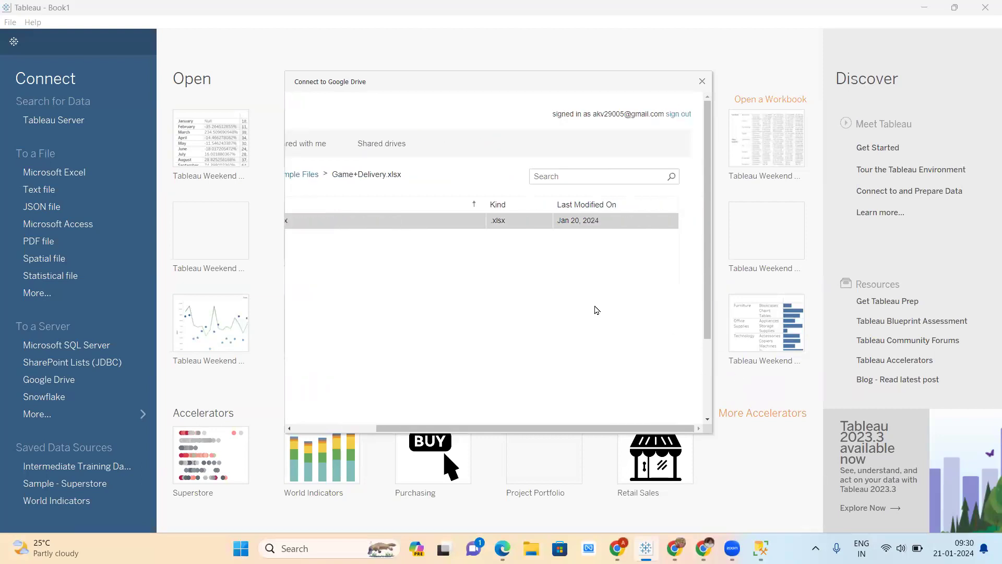
double_click(450, 225)
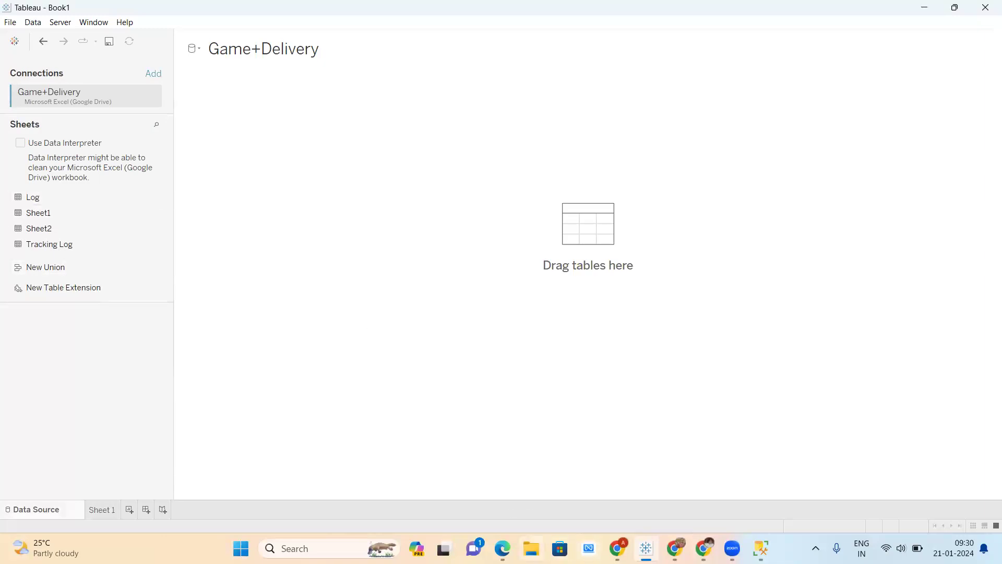
Switch to the Game+Delivery spreadsheet in Google Sheets and examine its tabs, including Sheet1.
click(532, 548)
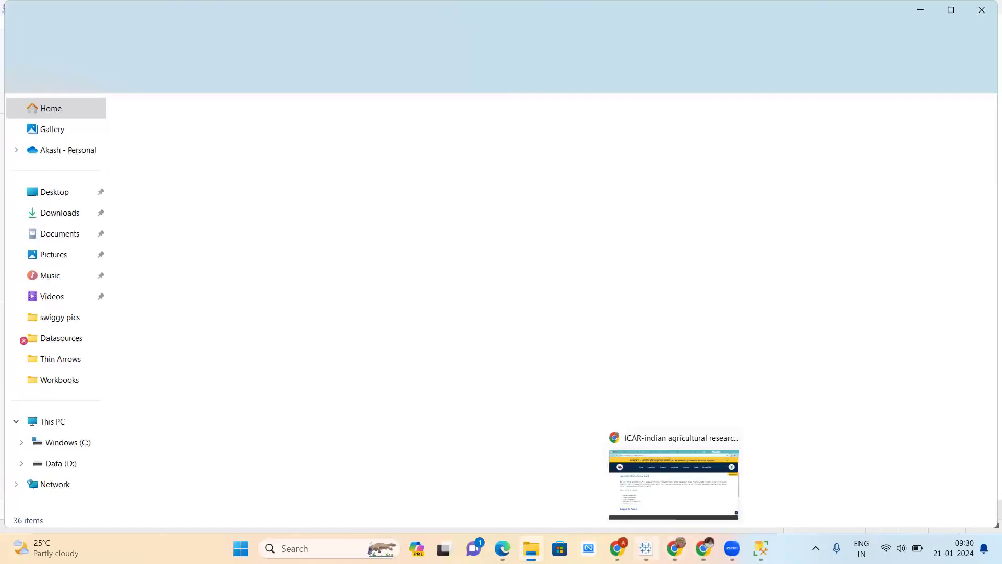
click(618, 548)
click(607, 13)
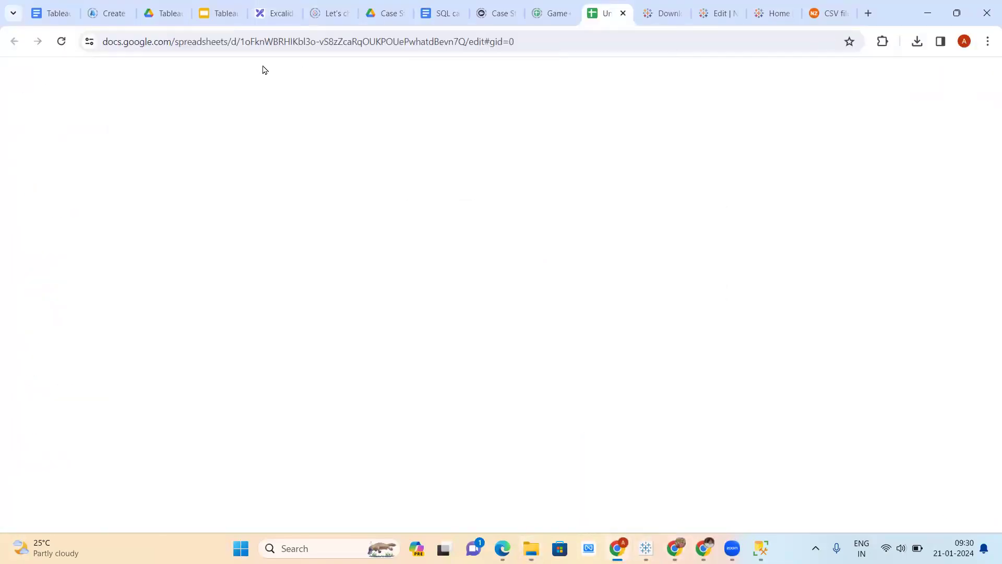
click(552, 13)
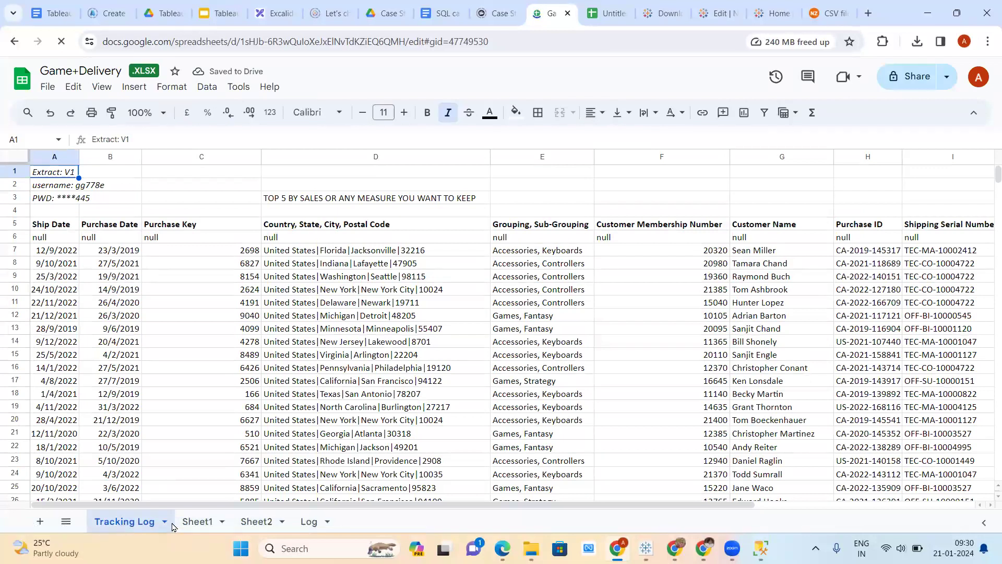
click(265, 526)
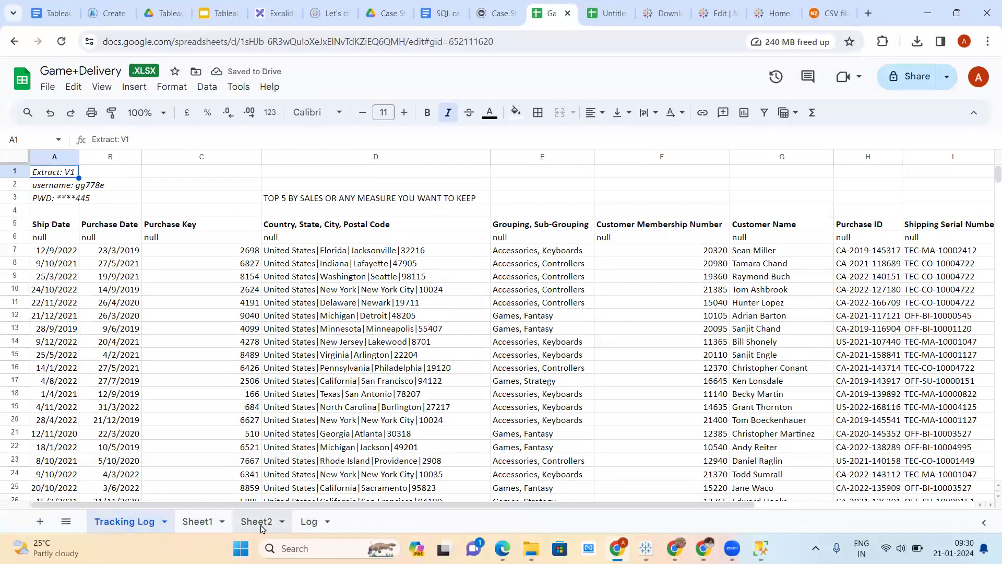
click(199, 525)
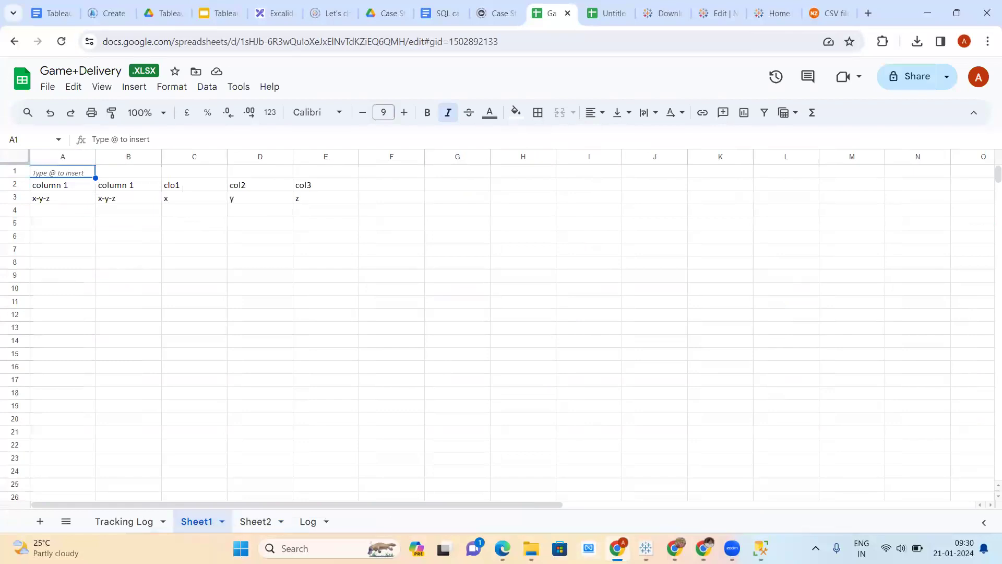
Return to Tableau and add the Tracking Log table to the Game+Delivery data source.
click(646, 549)
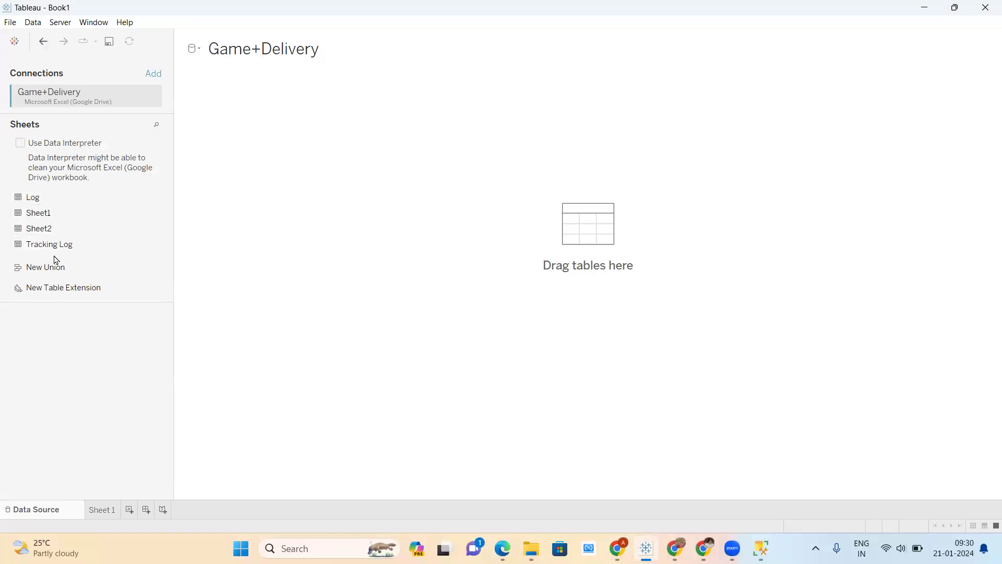
double_click(81, 250)
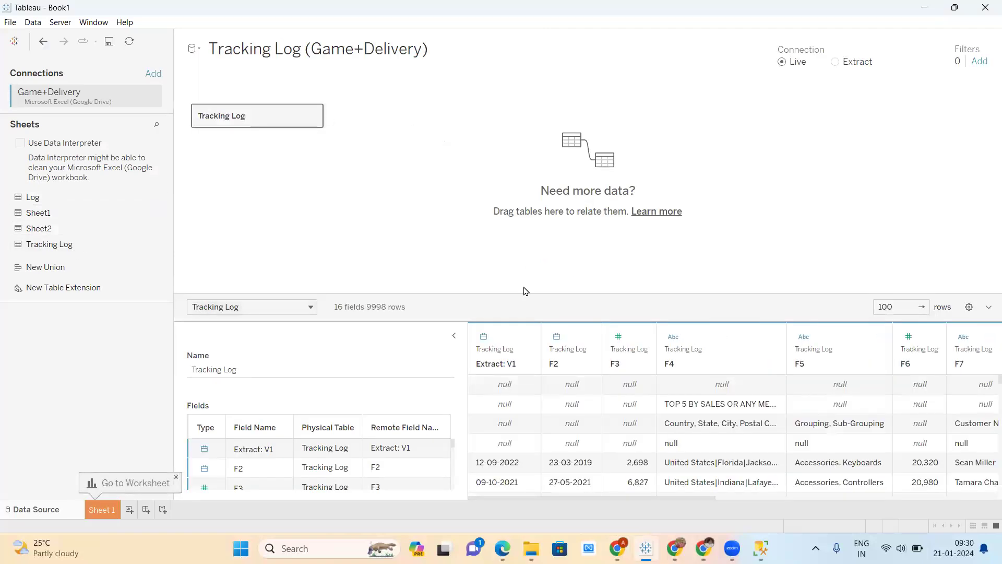
scroll(527, 420, down, 1)
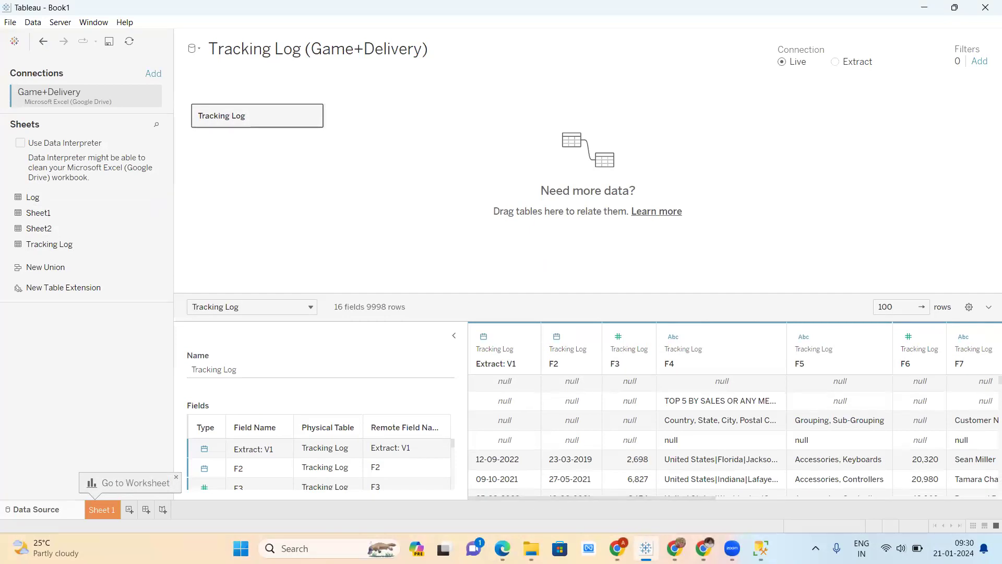
Compare the Tracking Log sheet's header rows and columns in Google Sheets with the data preview in Tableau.
key(alt+Tab)
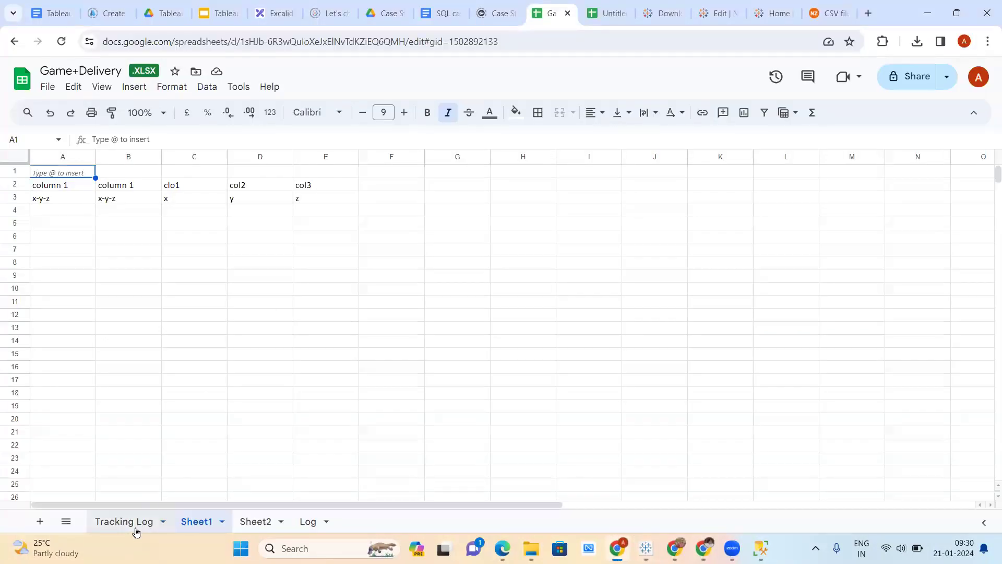
click(123, 521)
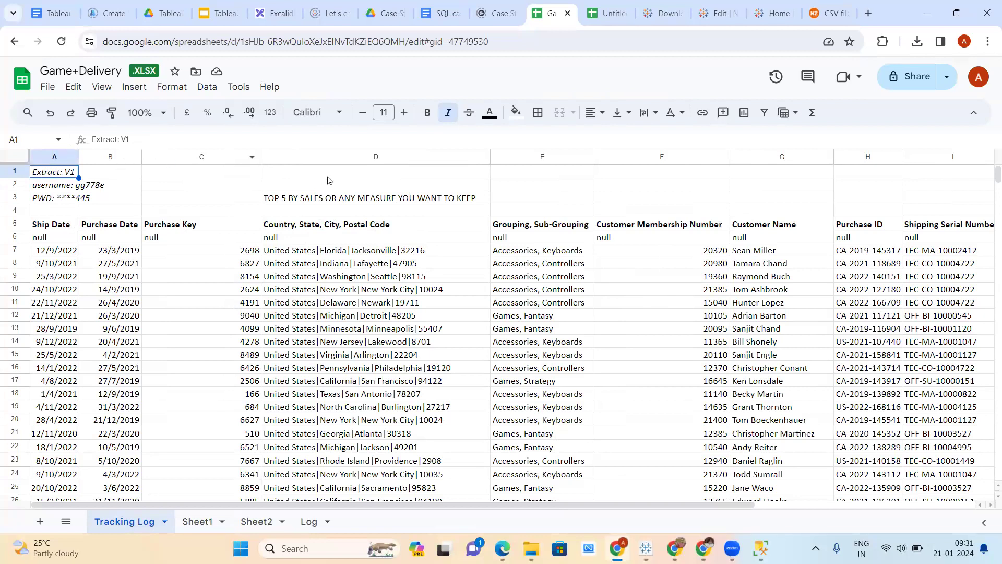
click(646, 546)
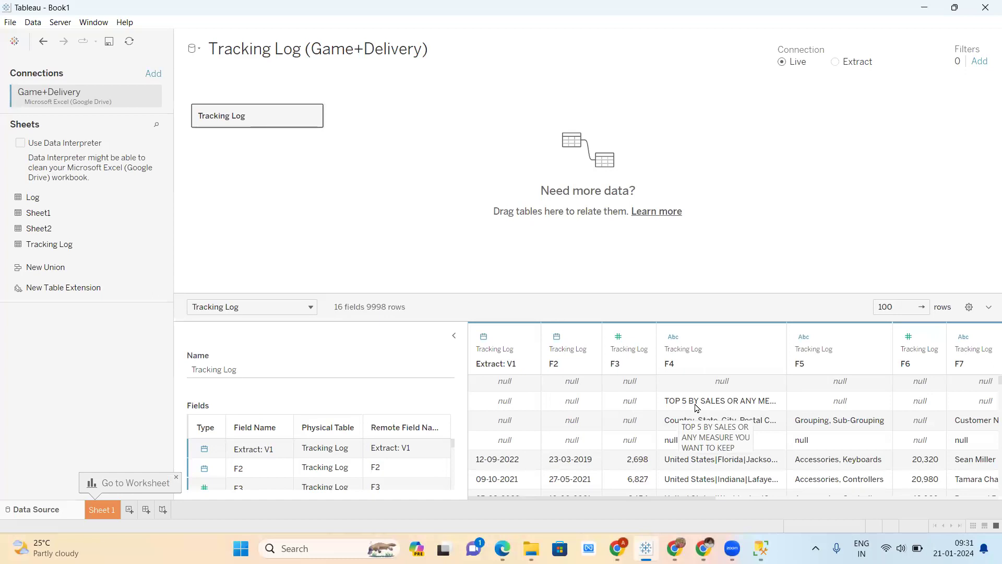
click(619, 548)
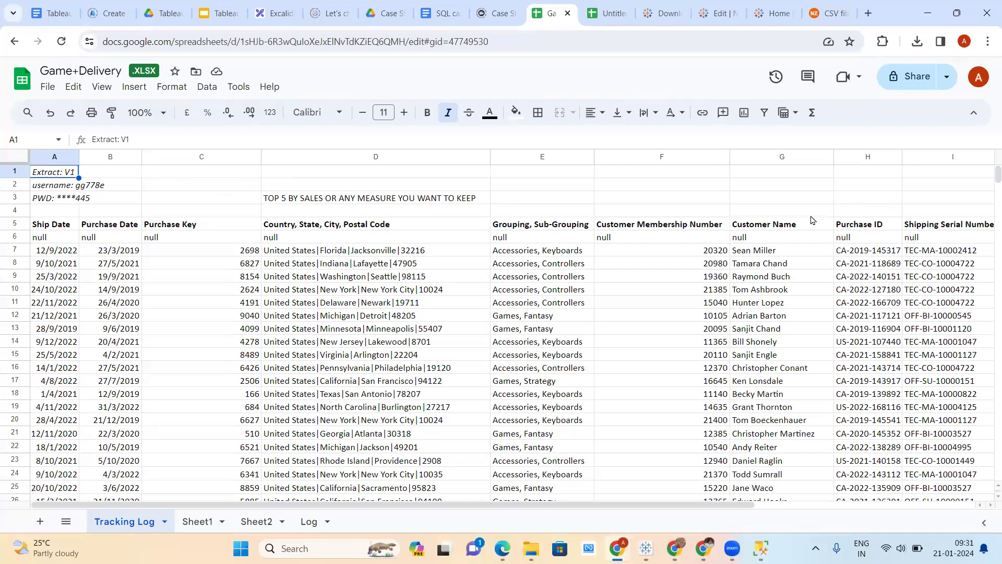
scroll(656, 196, right, 2)
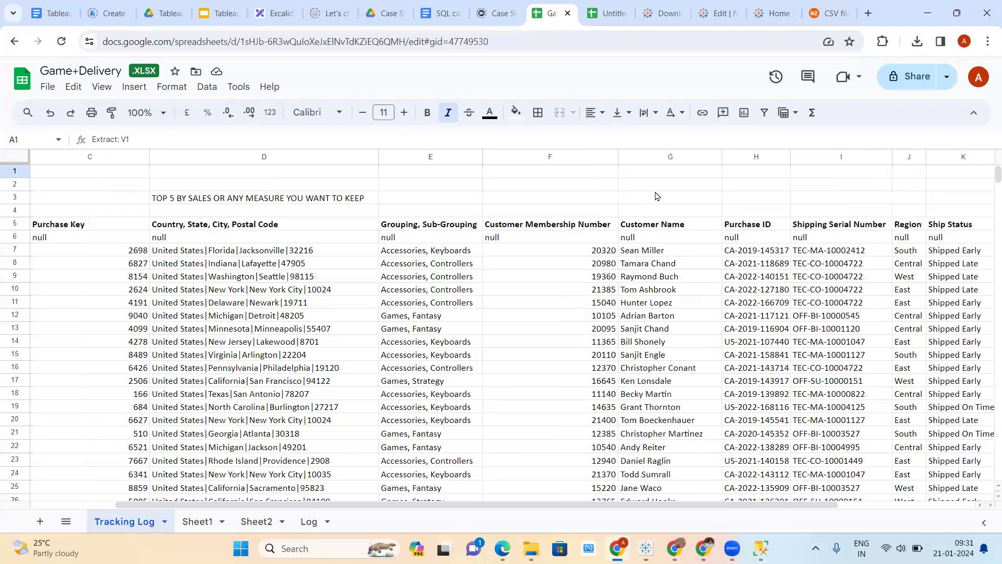
Review the Tracking Log columns in the spreadsheet, and switch to Tableau to enable the Data Interpreter for the Game+Delivery connection.
scroll(656, 196, right, 2)
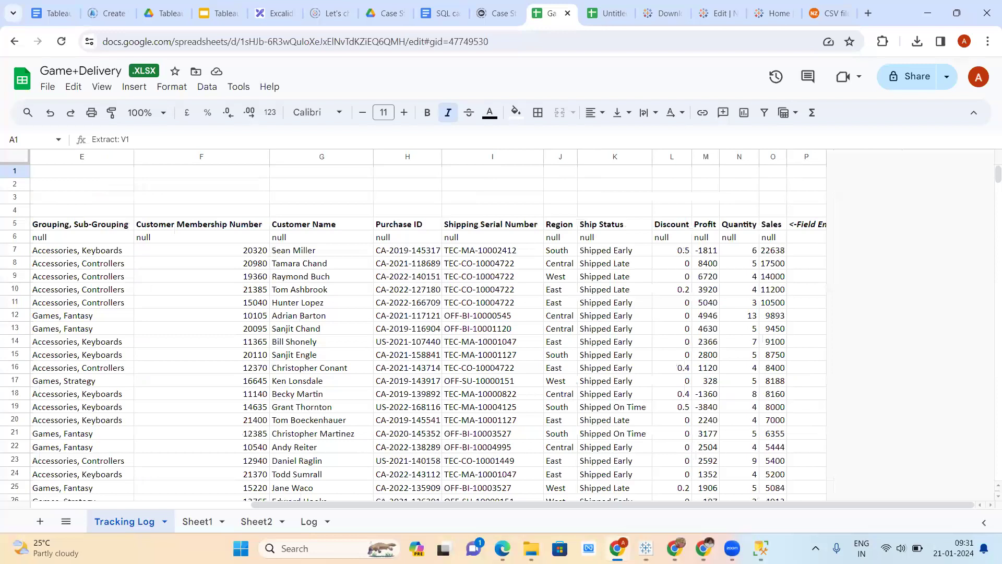
scroll(434, 320, left, 5)
key(alt+Tab)
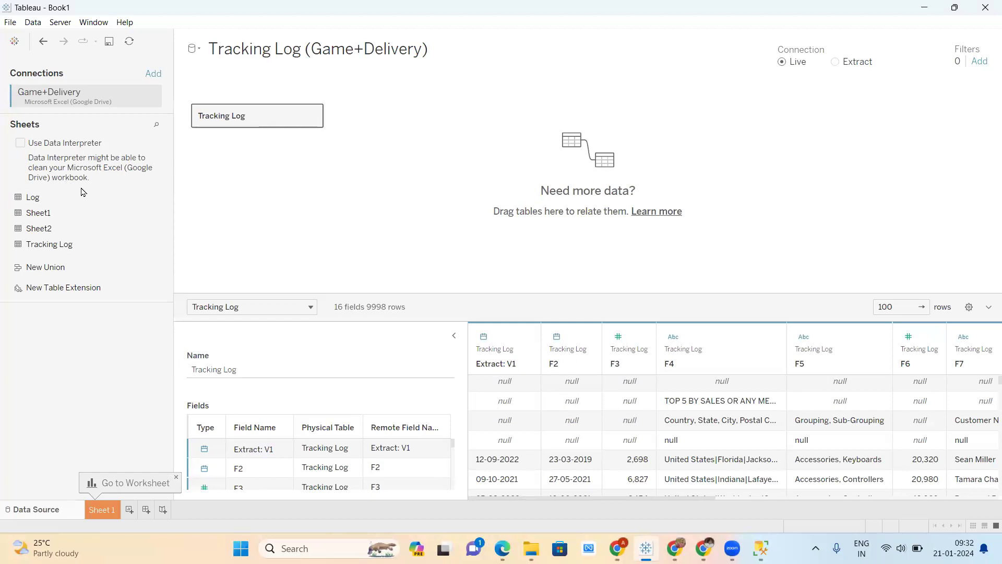
click(20, 144)
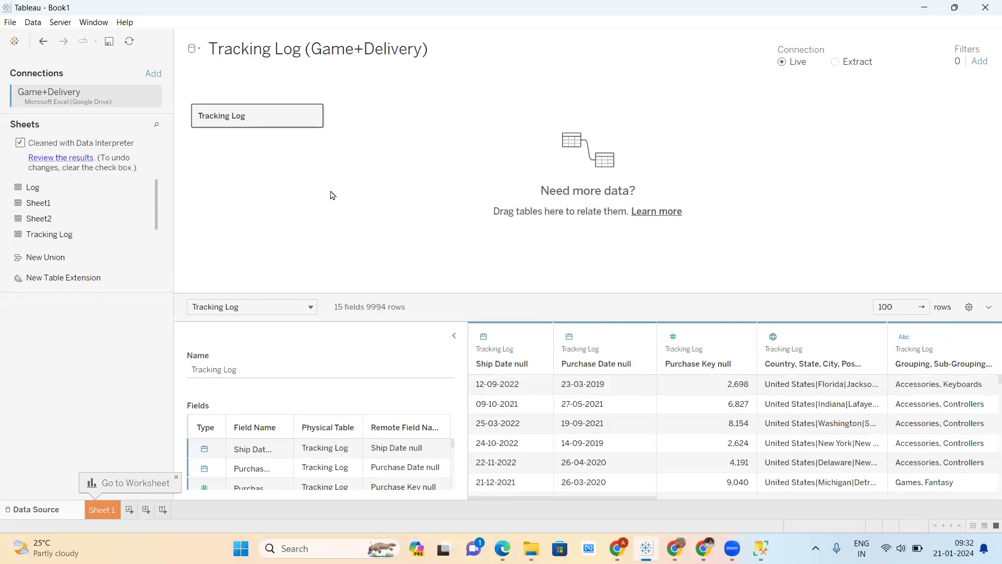
Examine the cleaned Tracking Log columns in the data preview, from the ship date across to the discount field.
scroll(701, 412, right, 3)
scroll(701, 412, right, 2)
scroll(701, 412, left, 5)
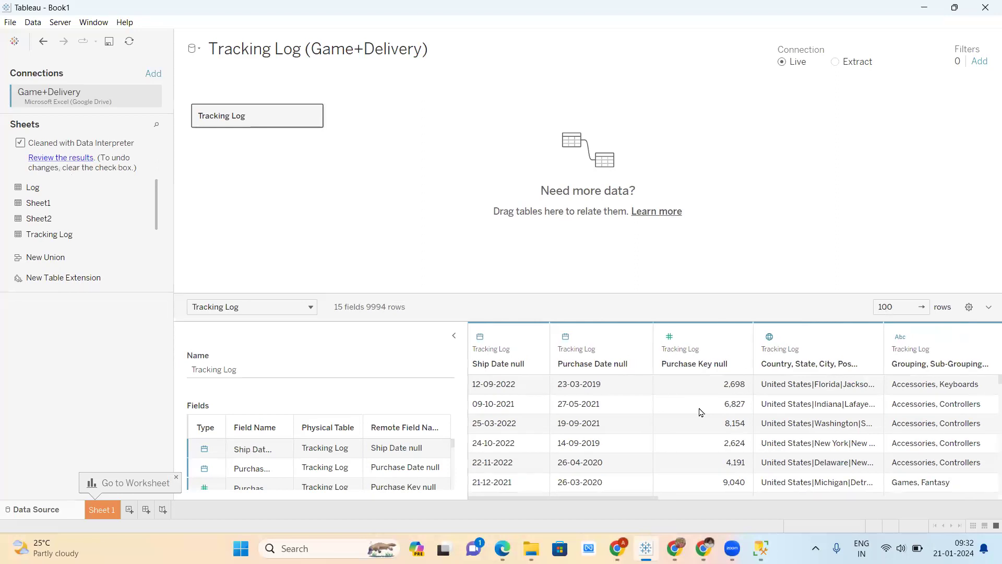
scroll(701, 412, right, 1)
scroll(702, 412, right, 8)
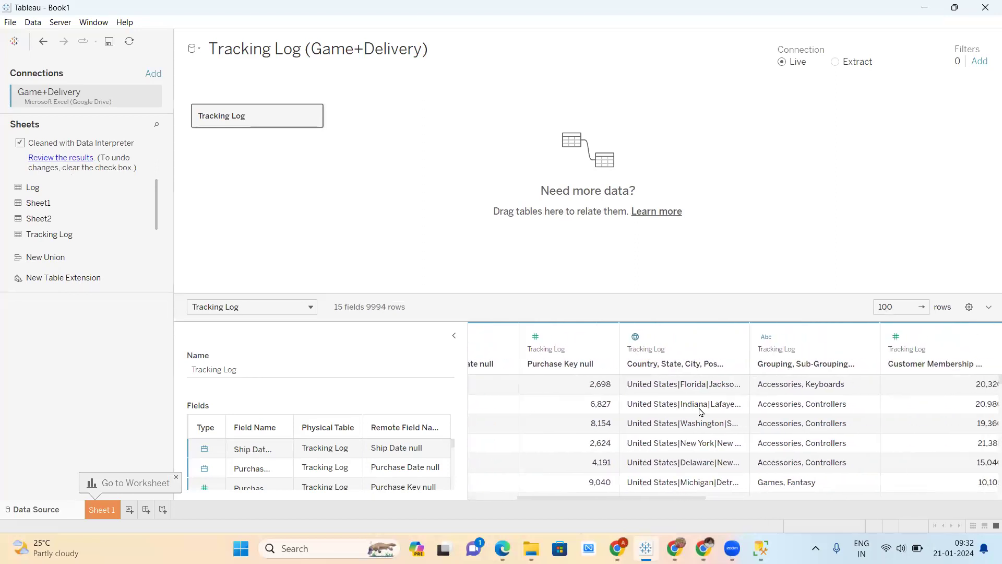
scroll(701, 412, right, 8)
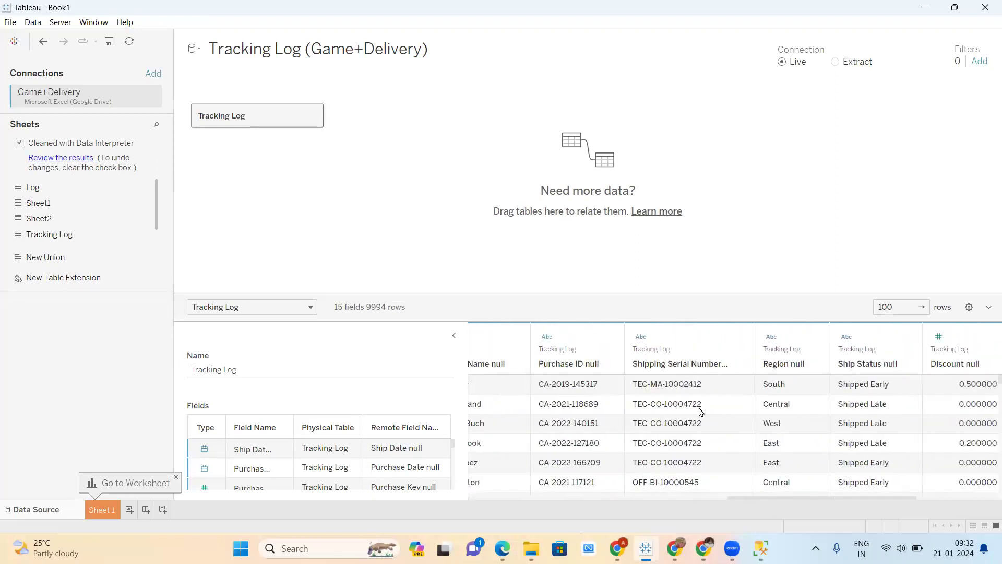
scroll(701, 412, left, 16)
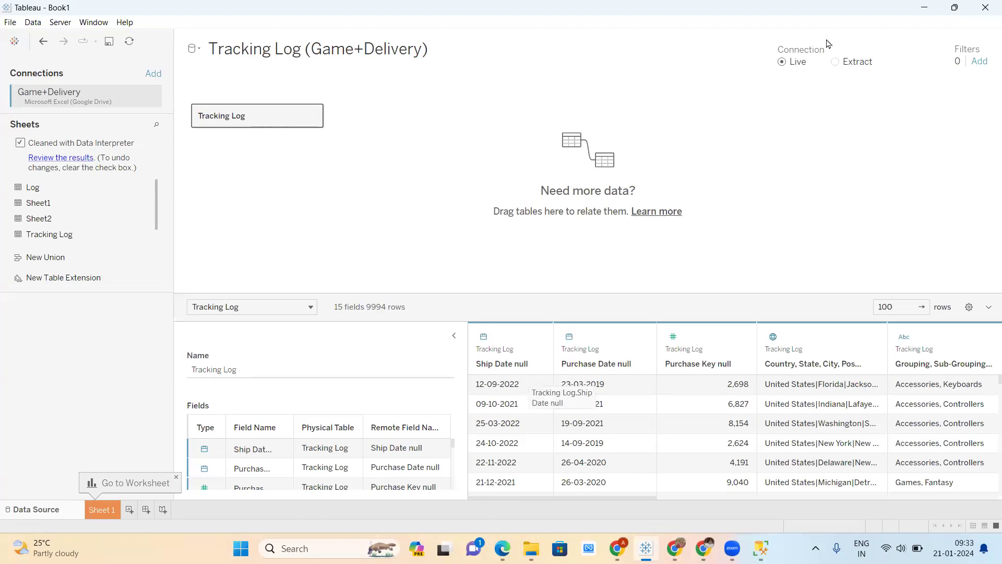
Go to Sheet 1 and place the Ship Date null field on Rows.
click(104, 510)
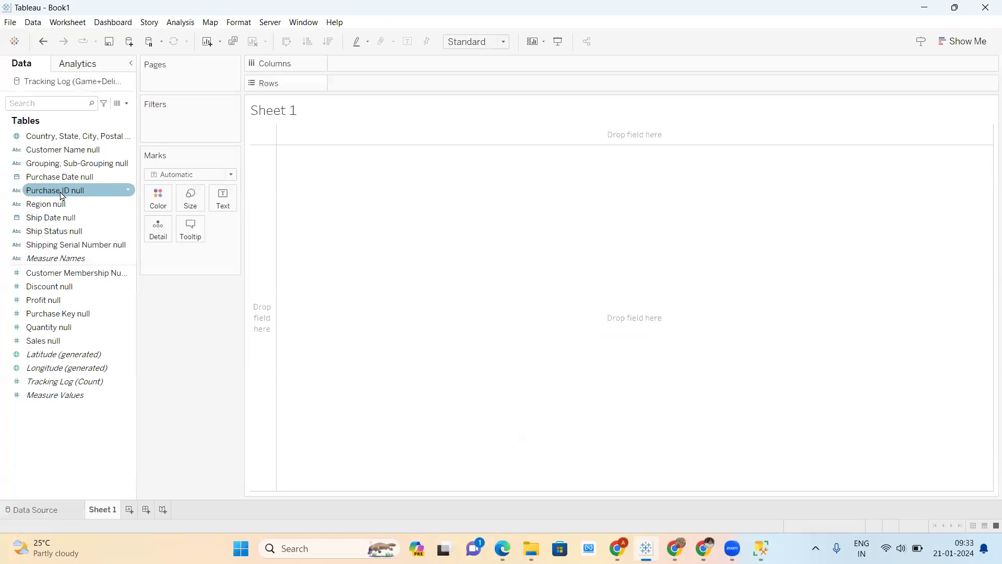
drag(58, 218, 385, 92)
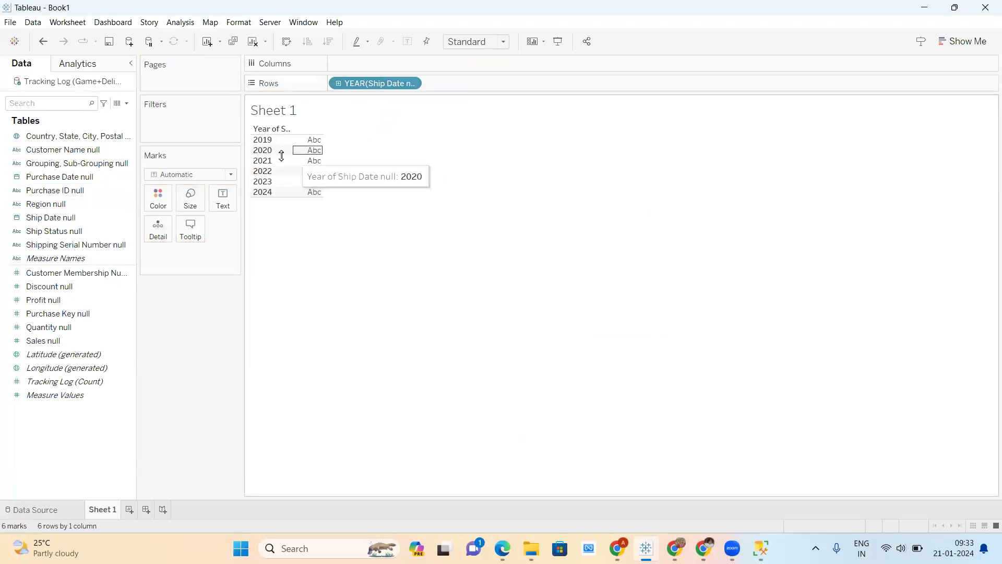
Switch to the Game+Delivery spreadsheet in the browser and add 1 row at the end of the Tracking Log sheet.
click(618, 548)
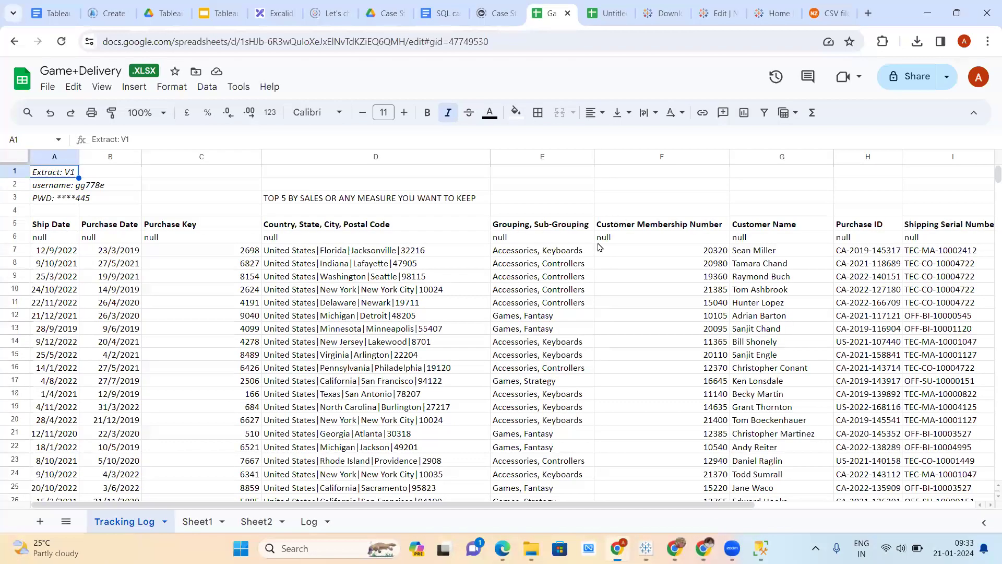
scroll(538, 342, down, 5)
scroll(535, 339, down, 20)
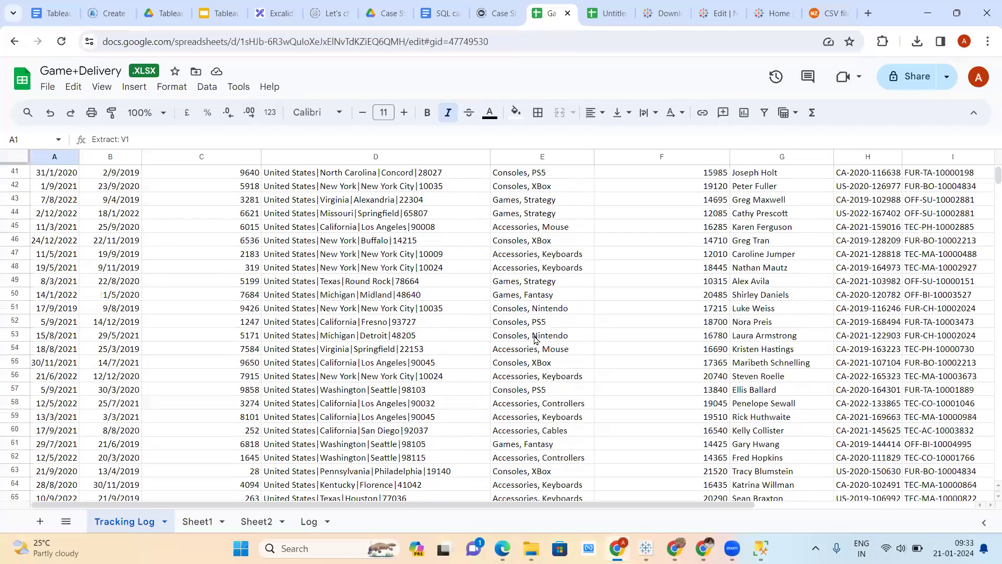
scroll(836, 313, down, 20)
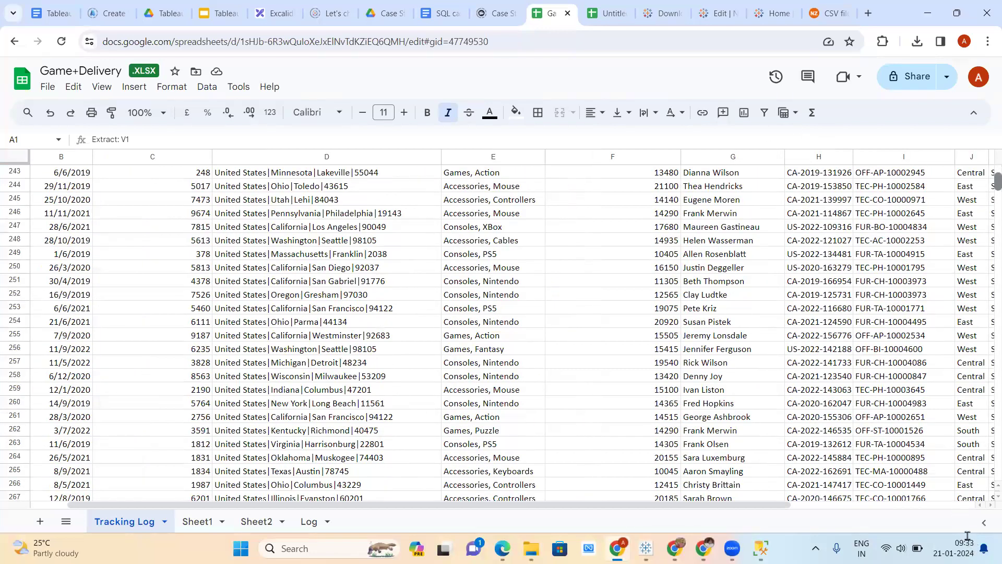
scroll(968, 537, down, 20)
scroll(185, 462, down, 20)
click(109, 481)
key(BackSpace)
key(BackSpace)
key(BackSpace)
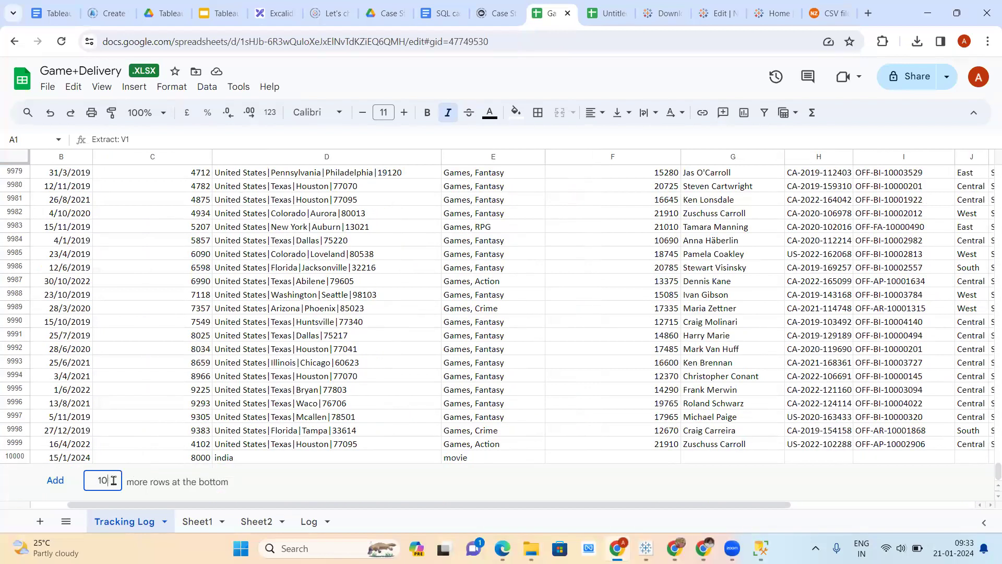
key(Return)
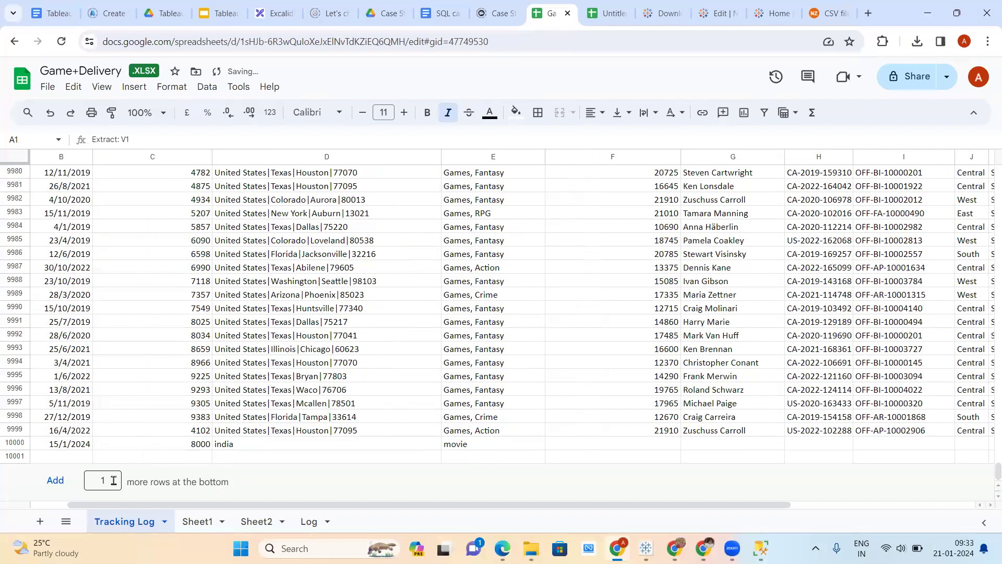
Fill row 10001 with purchase date 21/01/2025, purchase key 10000, country canada and grouping game.
click(64, 456)
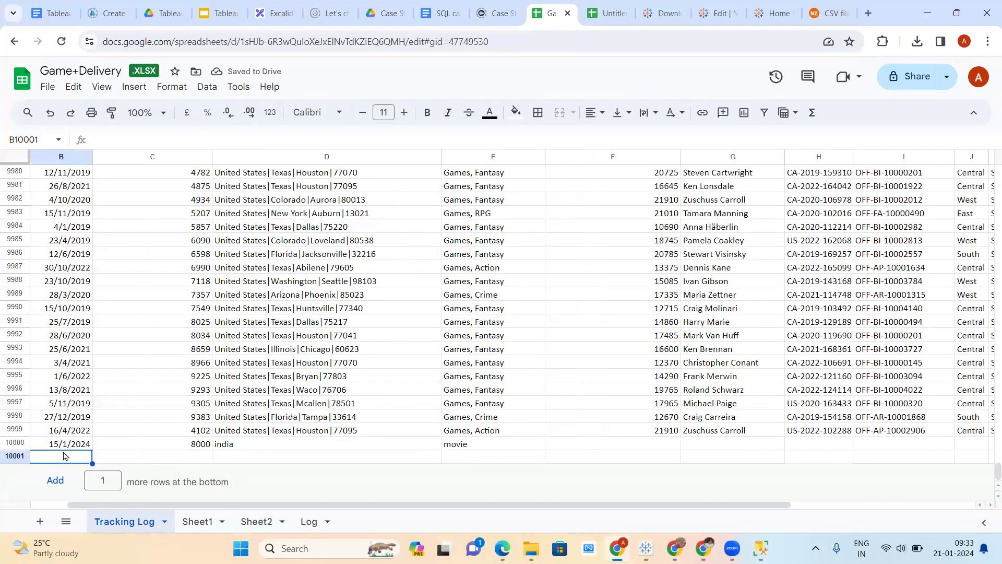
text(2)
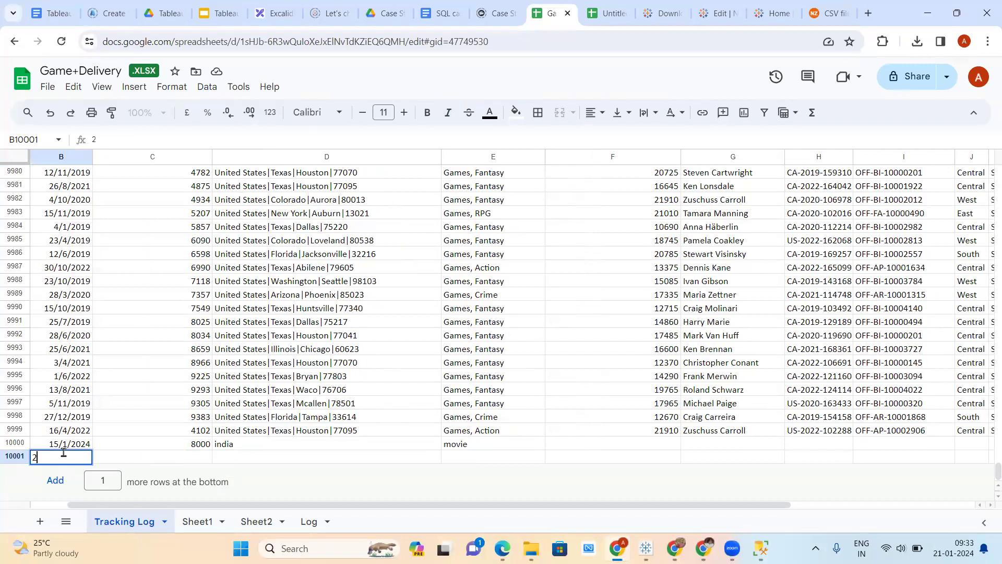
text(1/01/2025)
click(153, 461)
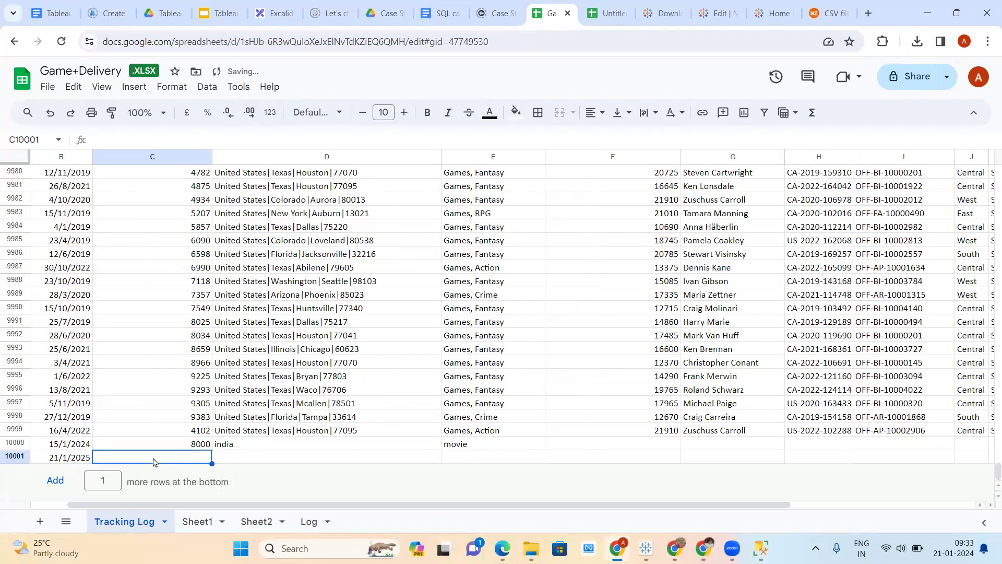
text(10000)
key(Tab)
text(canada)
key(Tab)
text(game)
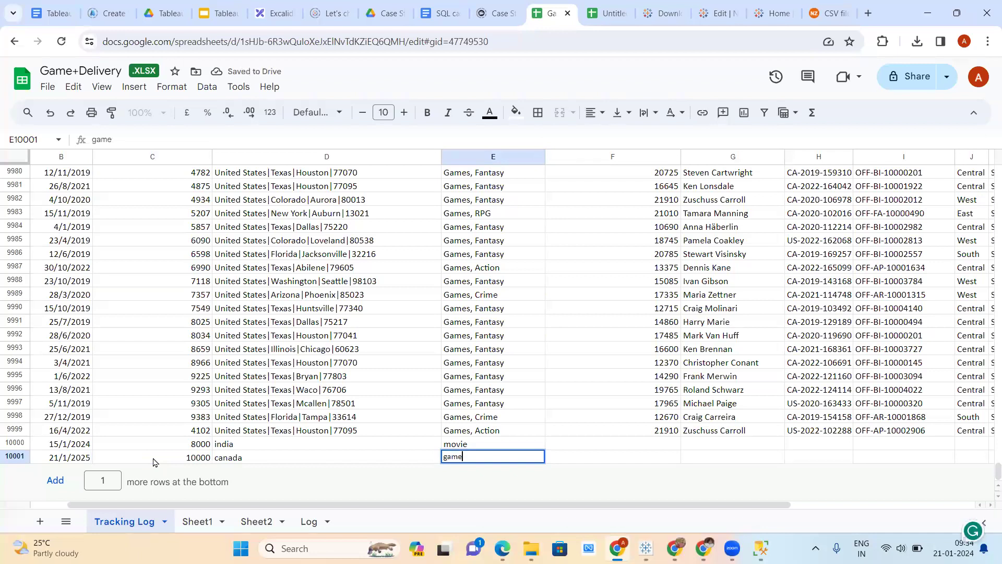
key(Tab)
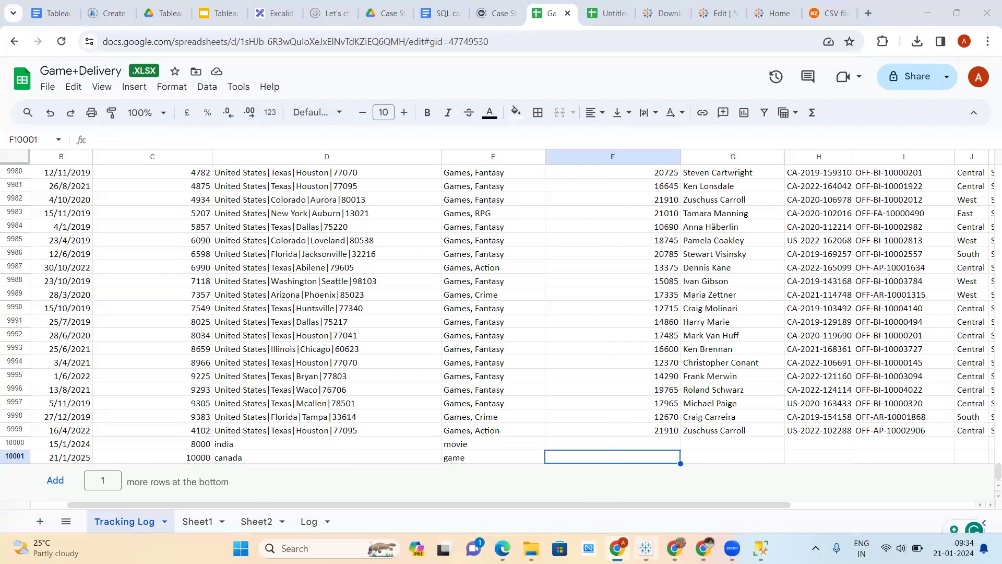
Switch to Tableau and refresh the Tracking Log (Game+Delivery) data source.
click(646, 548)
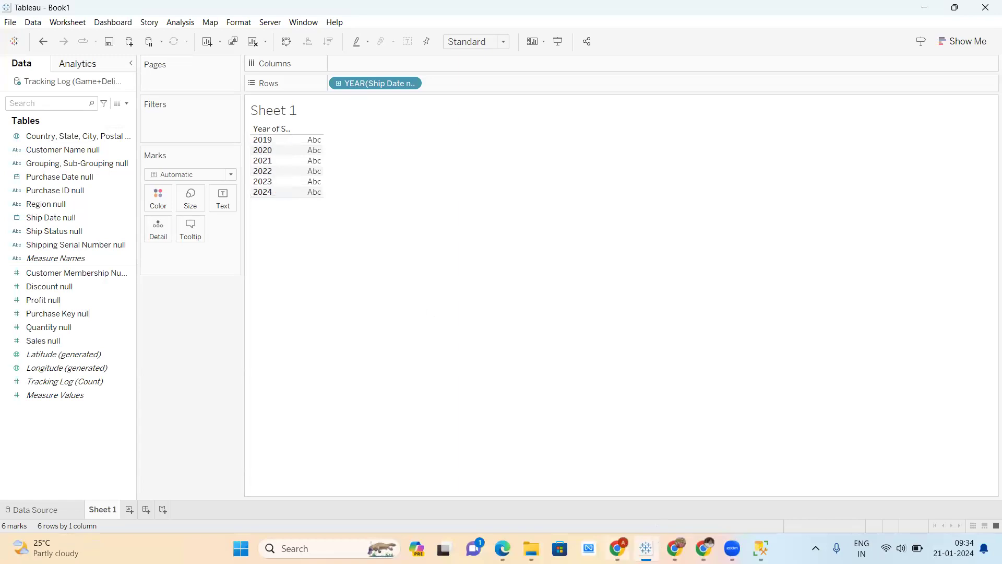
click(617, 548)
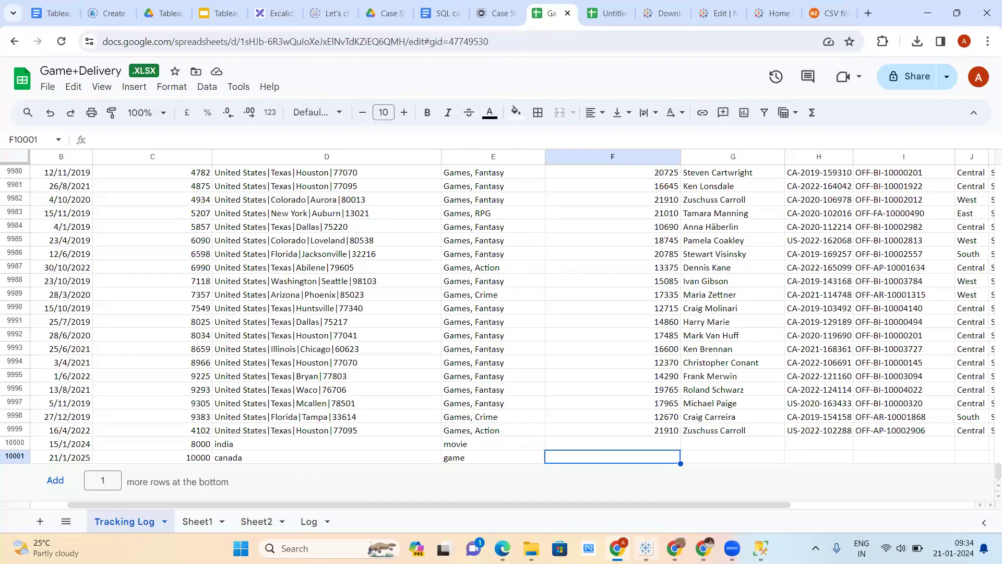
key(alt+Tab)
right_click(80, 86)
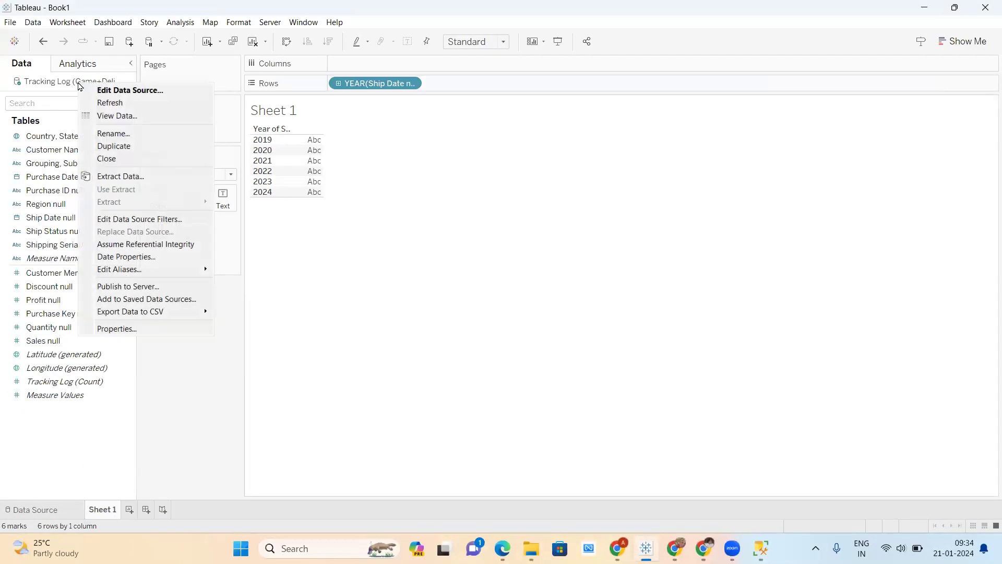
click(104, 104)
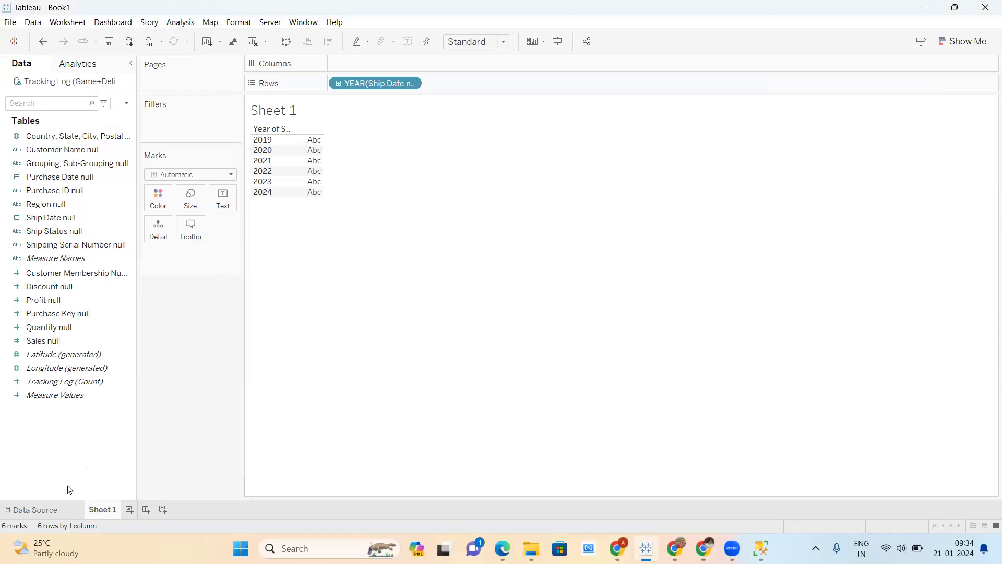
Check the Tracking Log row count on the data source page and refresh the data source again from Sheet 1.
click(44, 512)
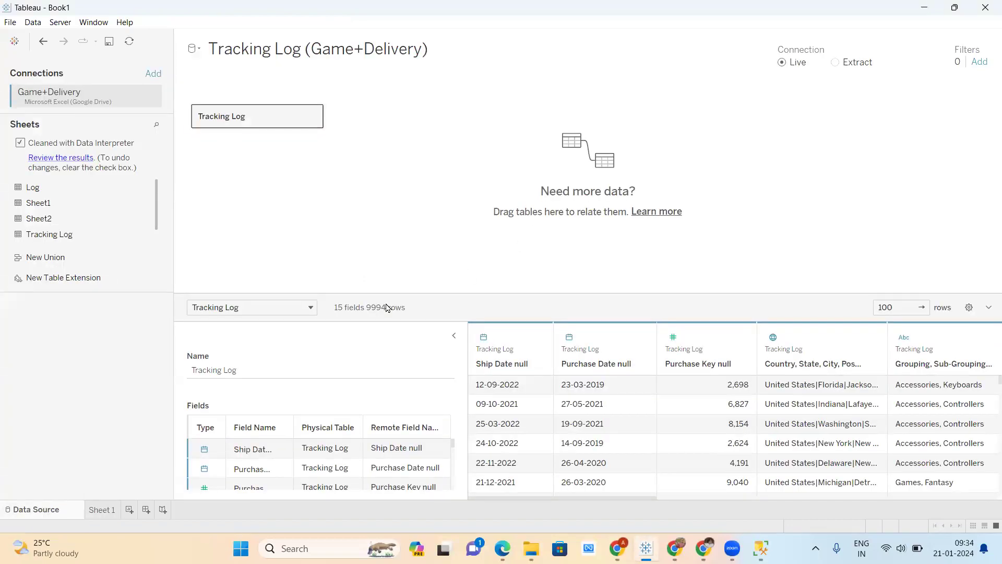
click(105, 514)
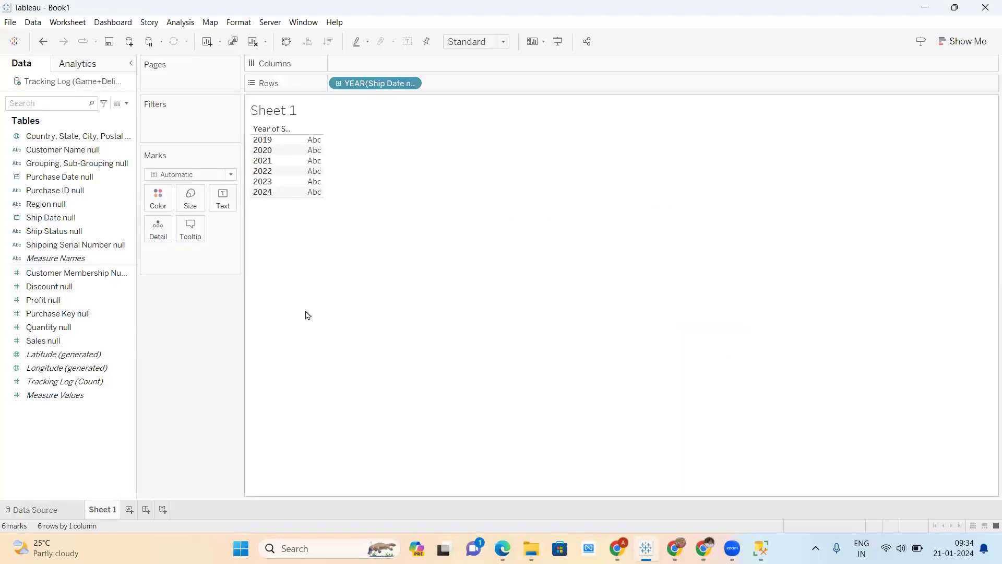
mouse_move(384, 84)
mouse_down()
mouse_move(73, 217)
mouse_move(381, 82)
mouse_up()
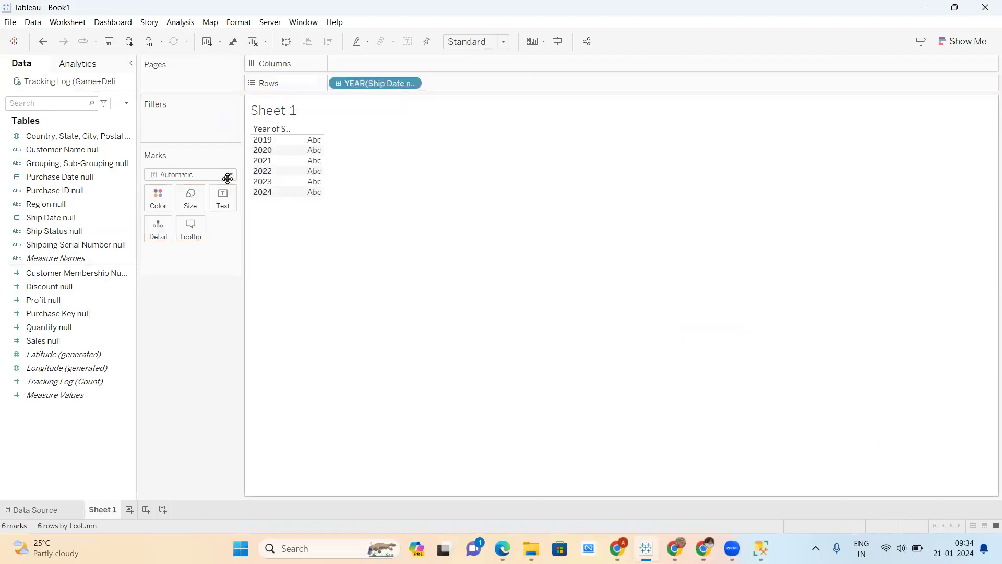
right_click(75, 84)
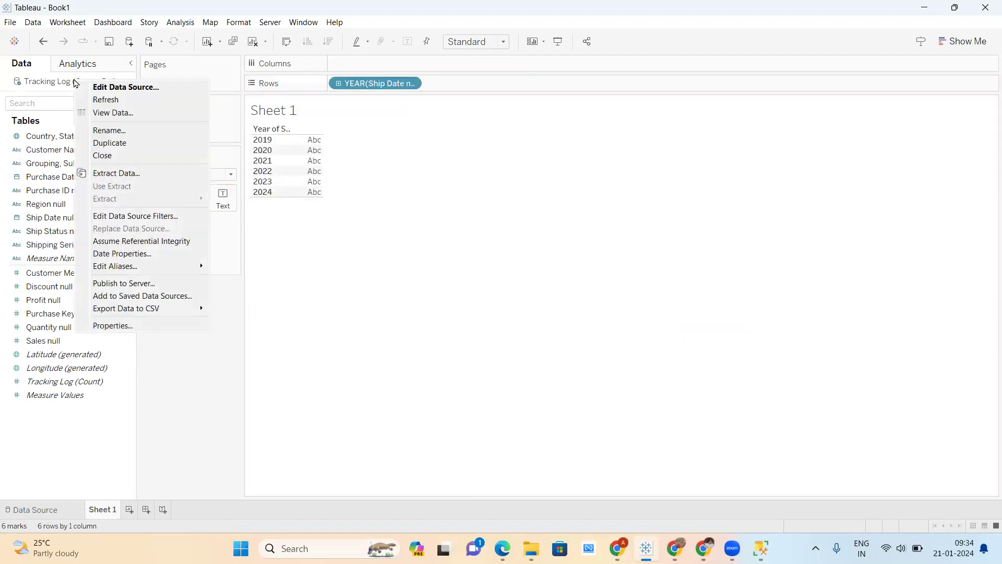
click(104, 99)
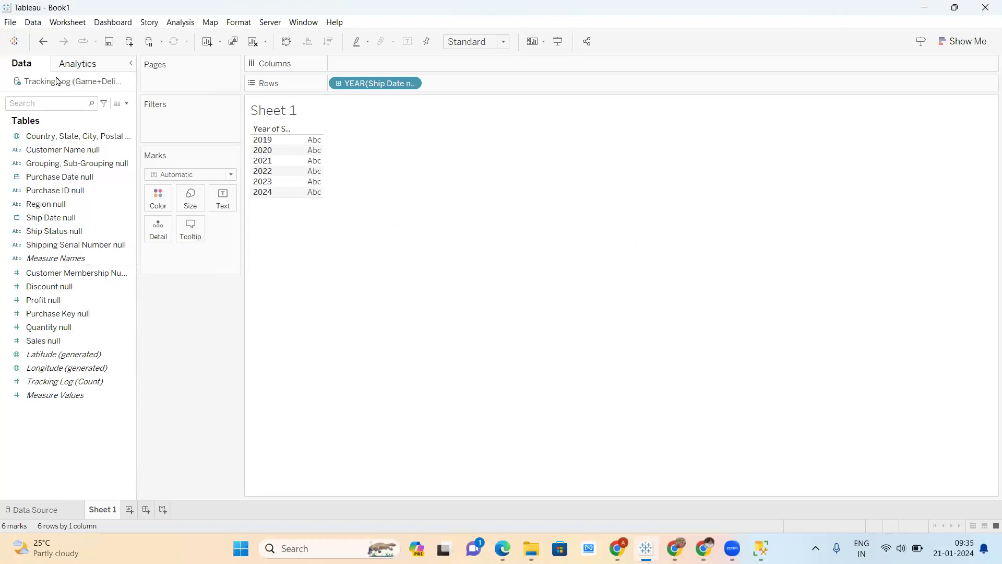
click(188, 23)
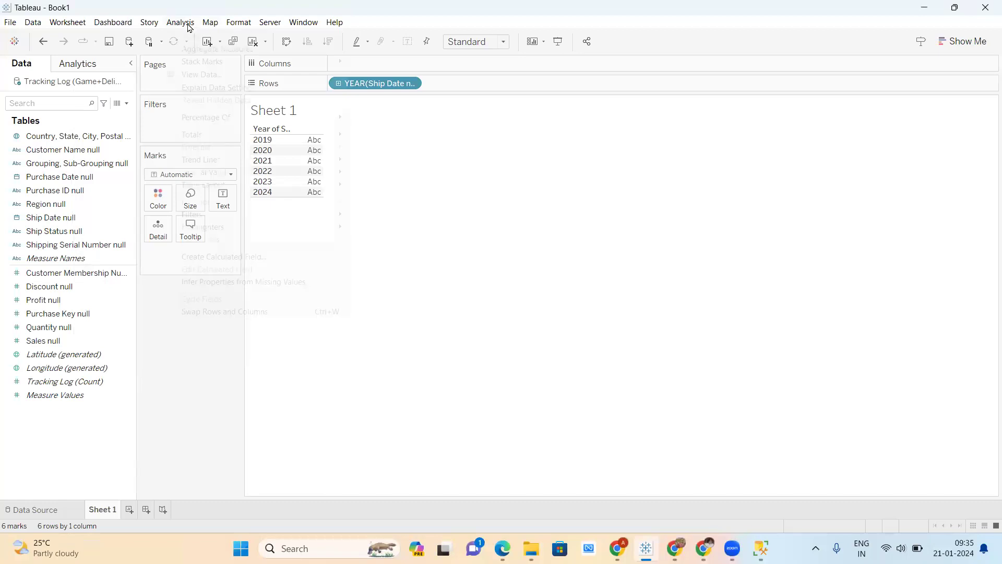
click(184, 359)
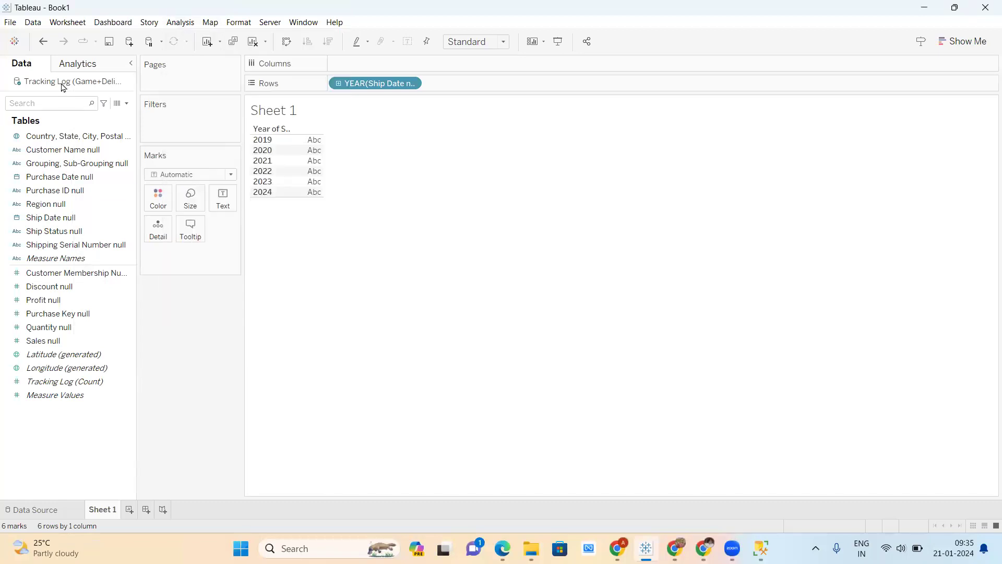
right_click(63, 87)
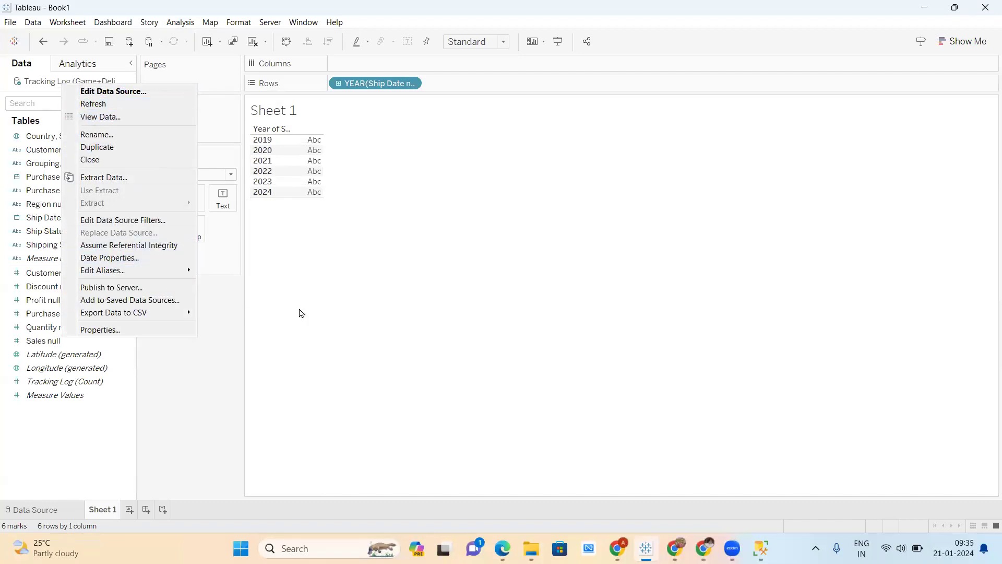
click(334, 309)
Remove the year of Ship Date null from Rows and place the Ship Date null field there again.
drag(376, 84, 32, 279)
drag(52, 217, 402, 93)
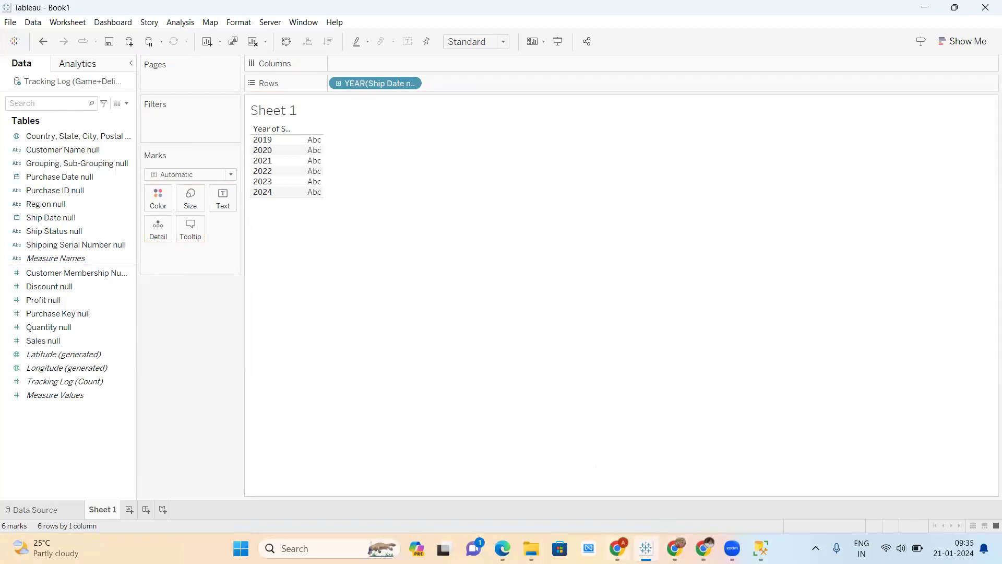
Switch to the browser, revisit the end of the Tracking Log sheet and open the Case Study folder in Google Drive.
click(618, 548)
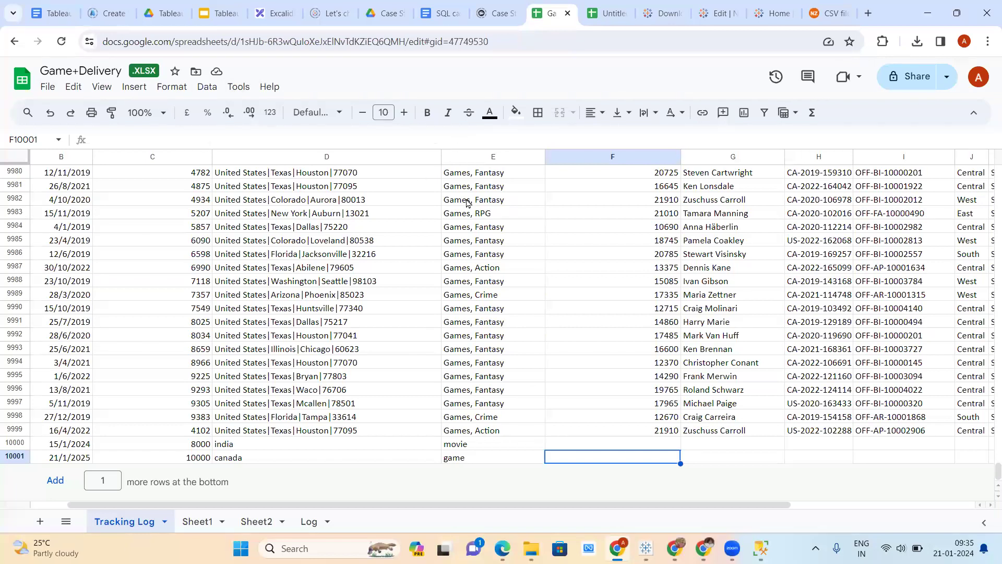
click(616, 363)
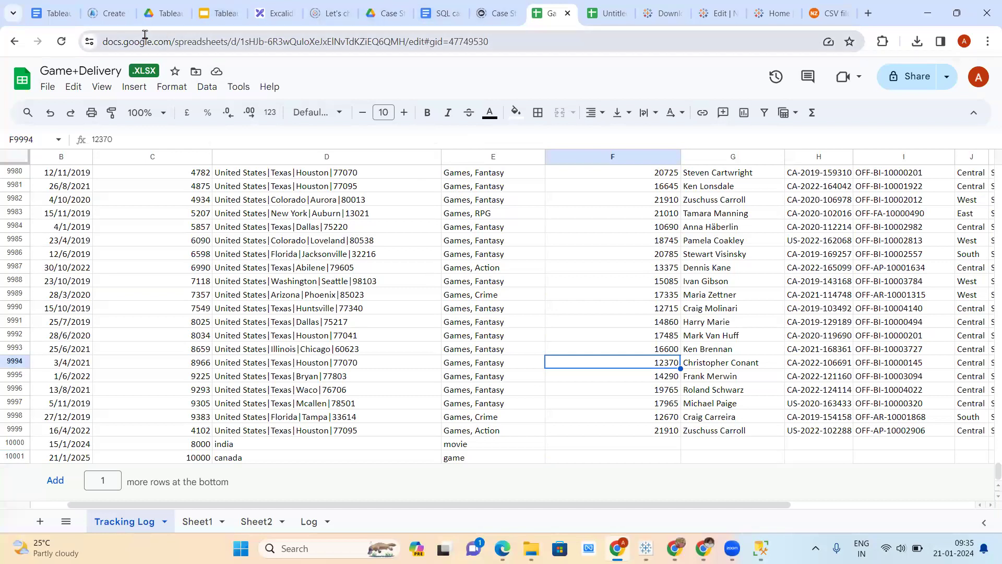
click(383, 15)
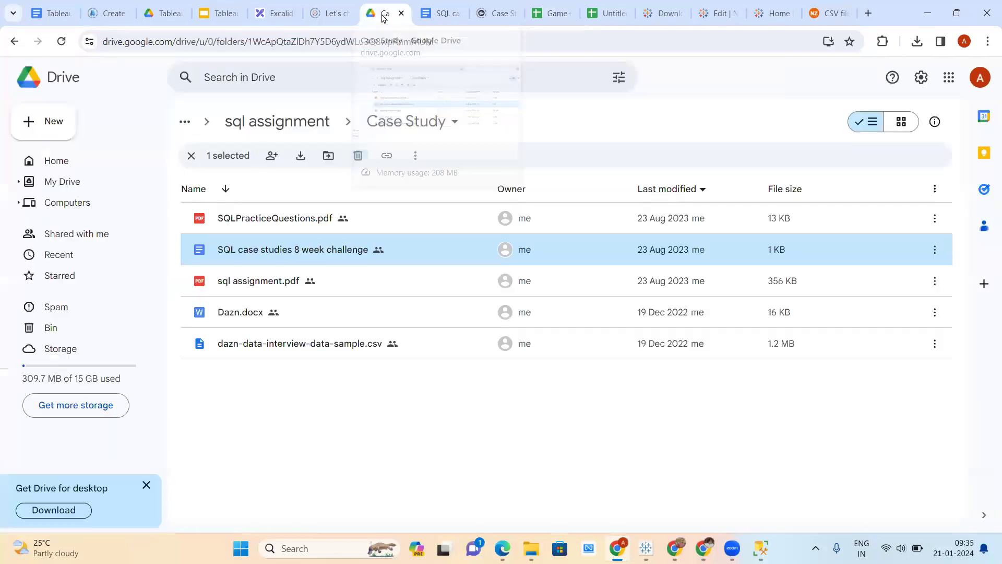
Go up to My Drive, open the Tableau Example Files folder and open Game+Delivery.xlsx in Google Sheets.
click(241, 126)
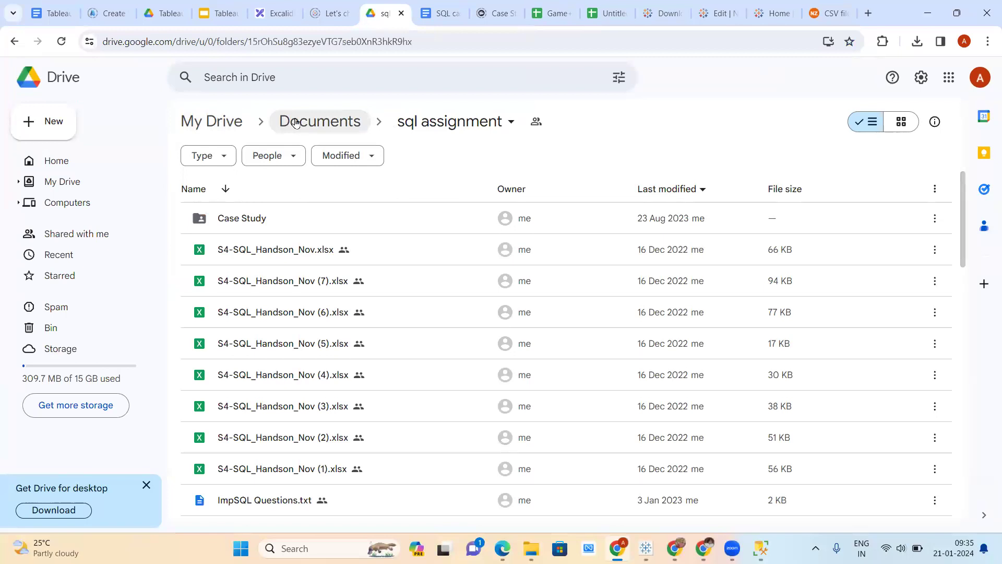
click(295, 123)
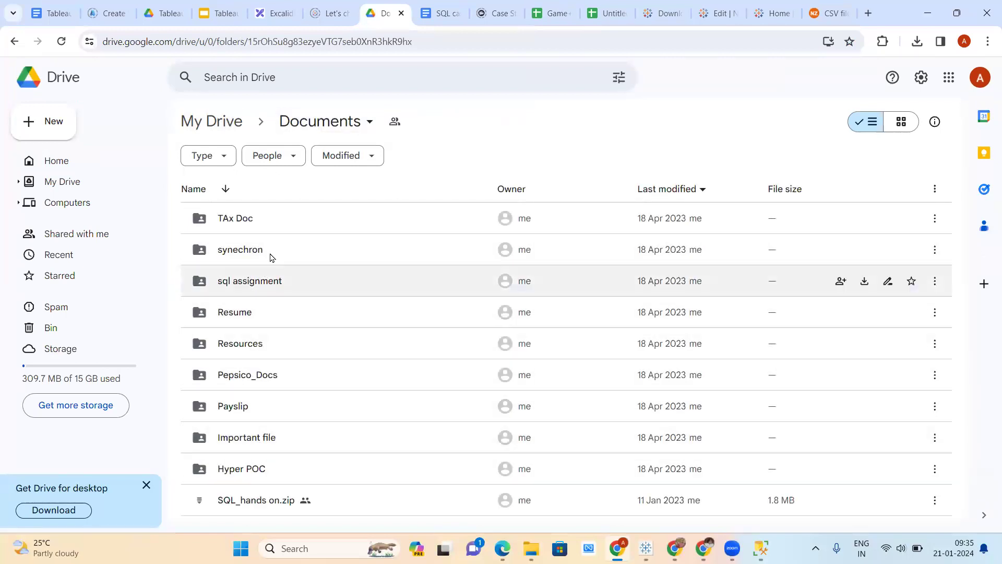
click(228, 126)
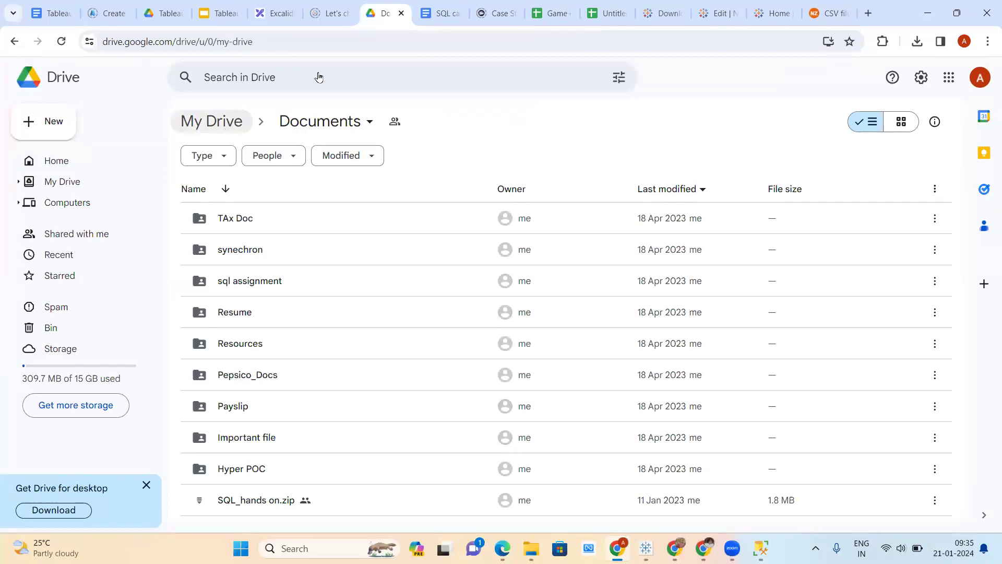
click(317, 77)
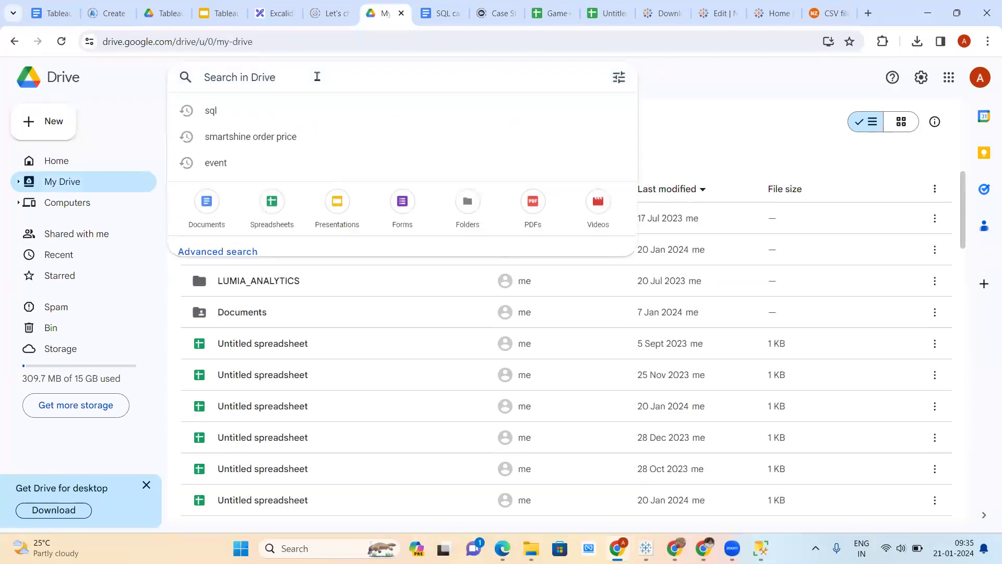
click(704, 121)
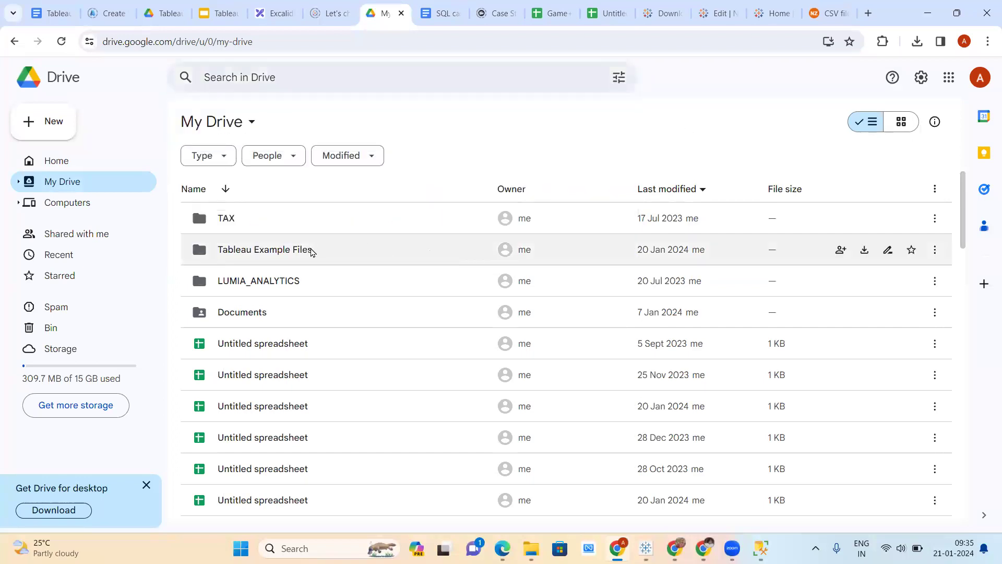
double_click(319, 249)
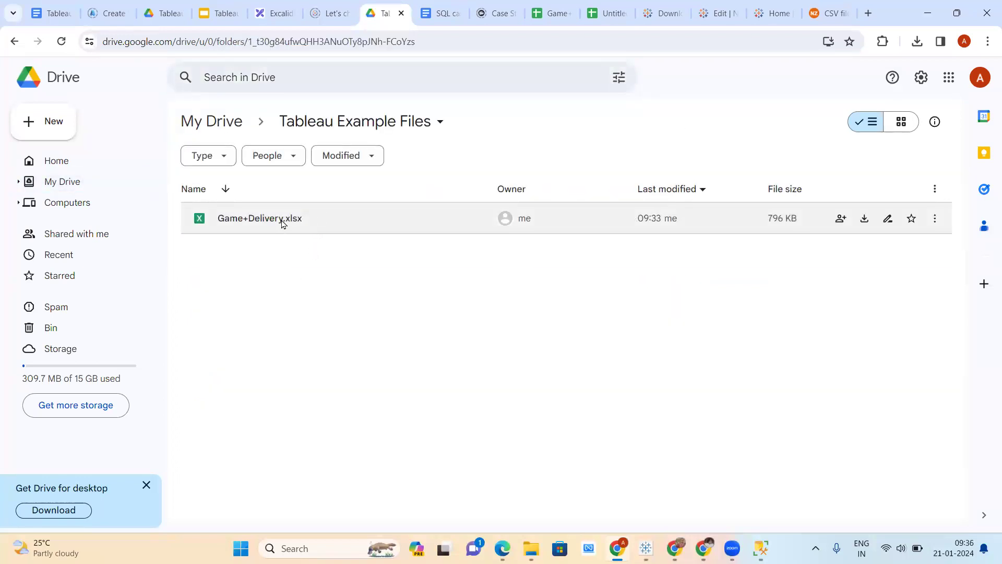
double_click(282, 220)
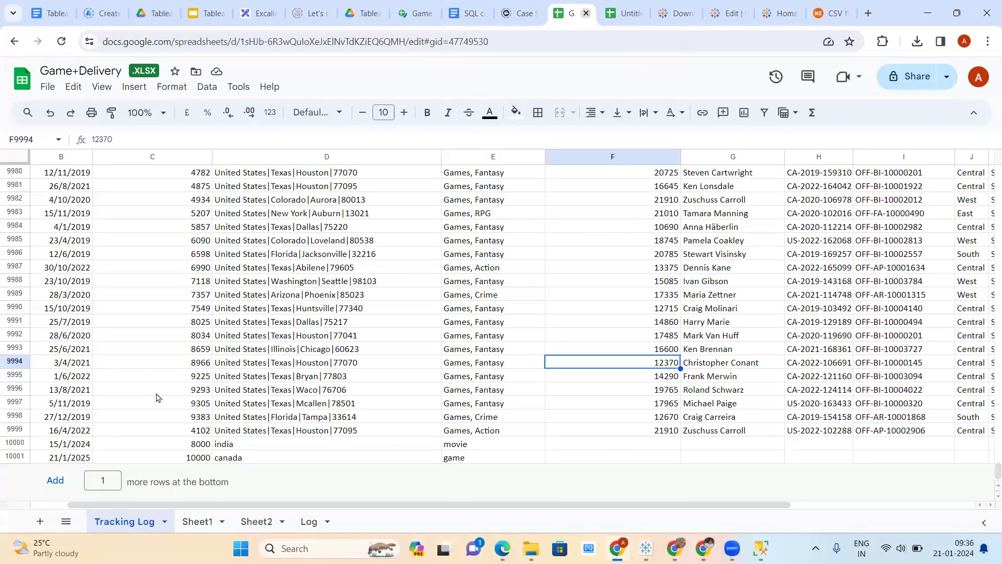
click(415, 13)
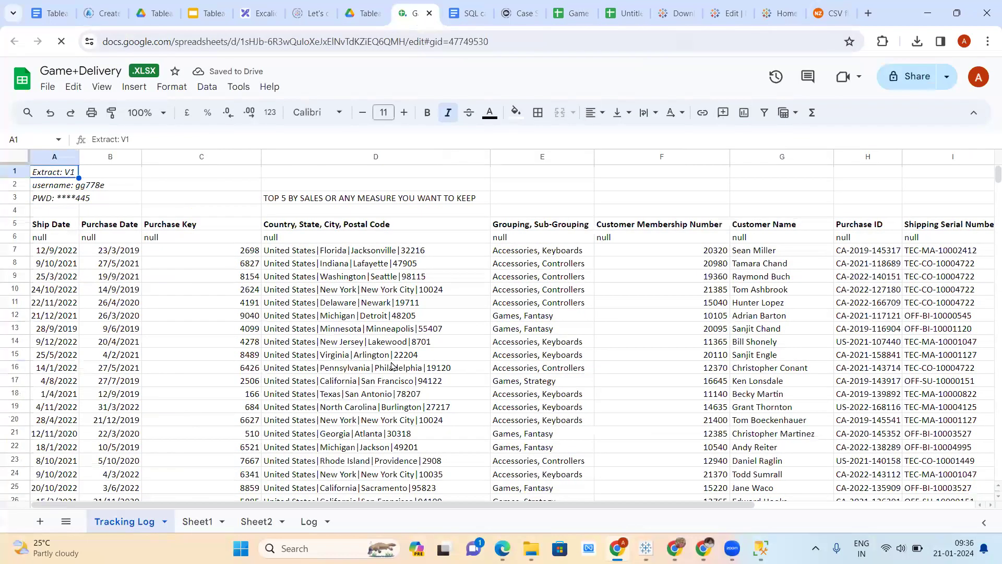
Examine the last rows of the Tracking Log sheet around the empty cell A10001, and return to the beginning of the sheet.
scroll(987, 186, down, 2)
scroll(987, 186, down, 2)
scroll(987, 500, down, 5)
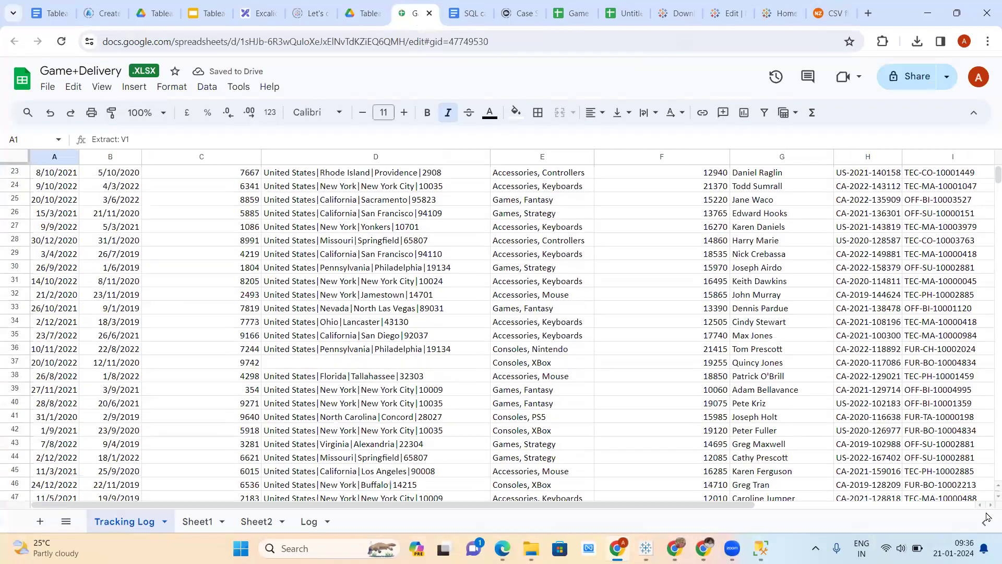
scroll(224, 463, down, 20)
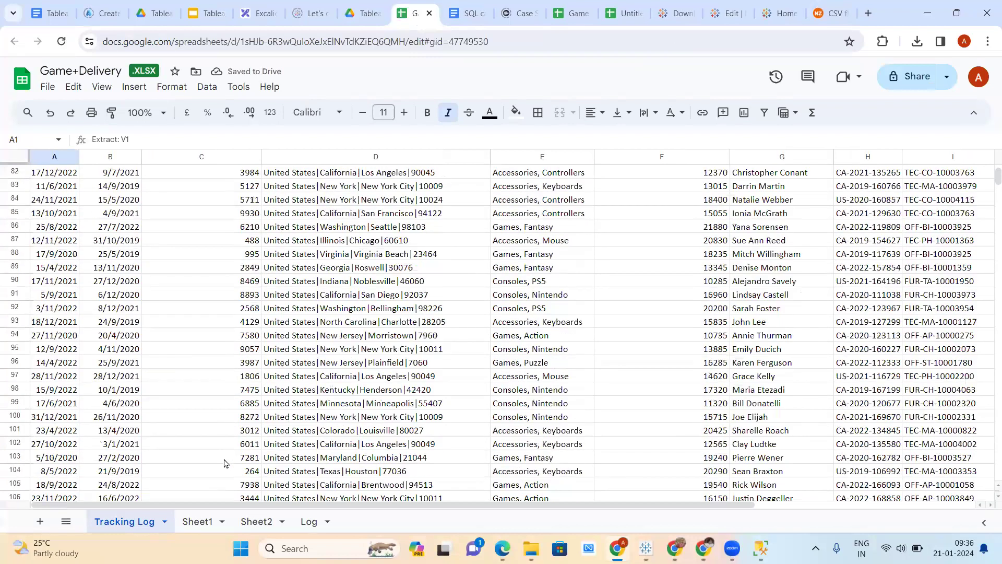
scroll(190, 435, down, 15)
scroll(190, 435, right, 2)
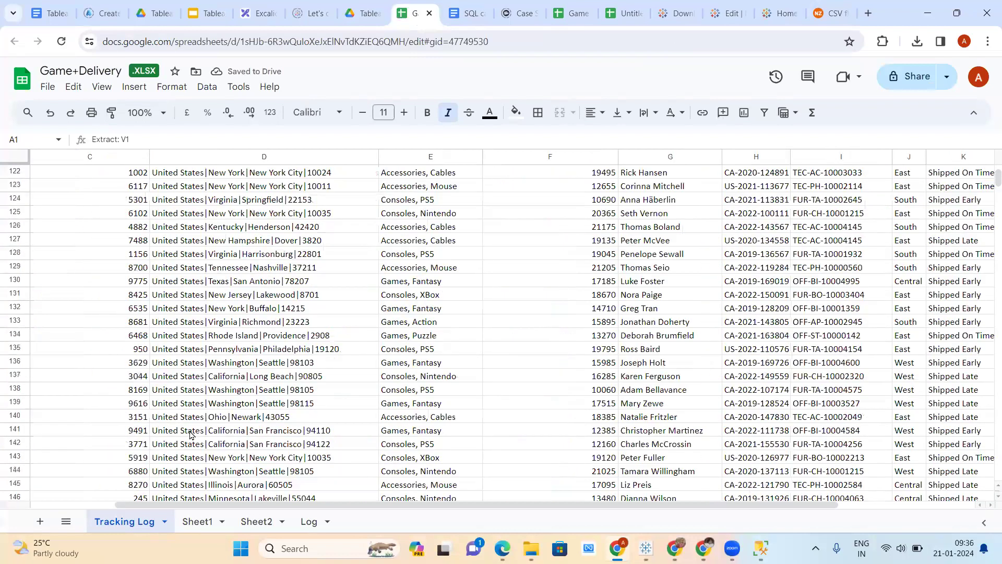
scroll(191, 435, down, 13)
scroll(172, 444, right, 2)
key(ctrl+Down)
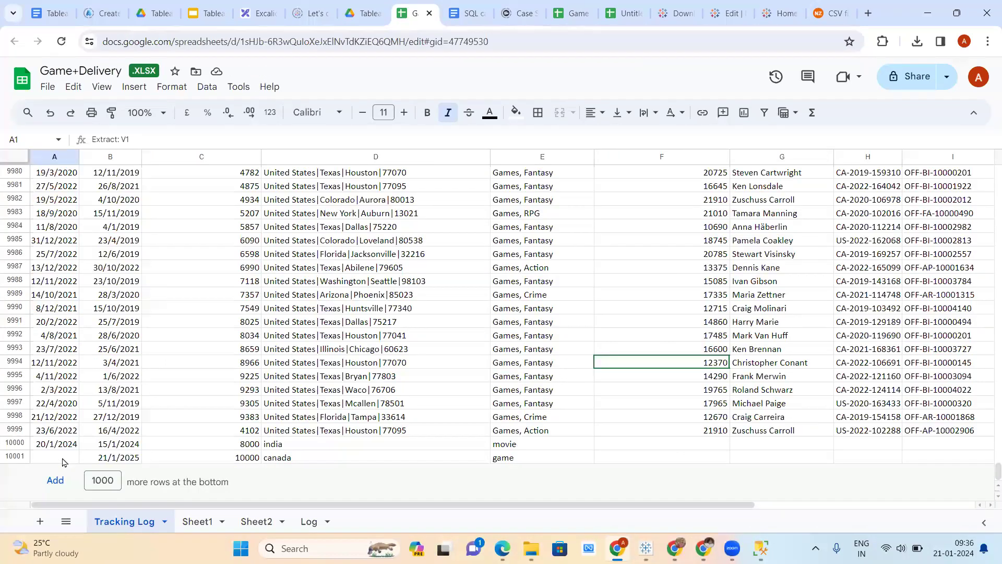
click(62, 459)
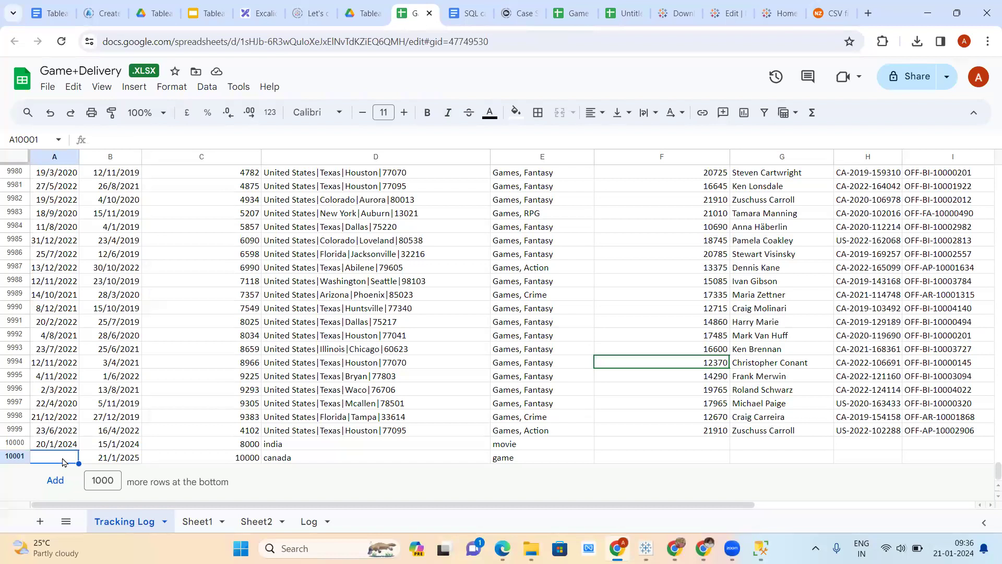
scroll(62, 461, up, 13)
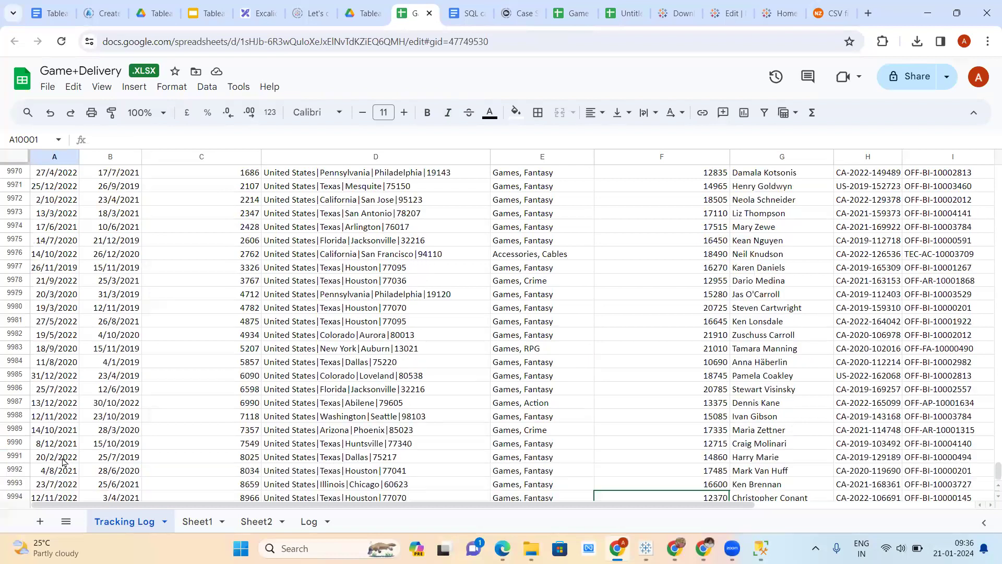
scroll(986, 482, up, 20)
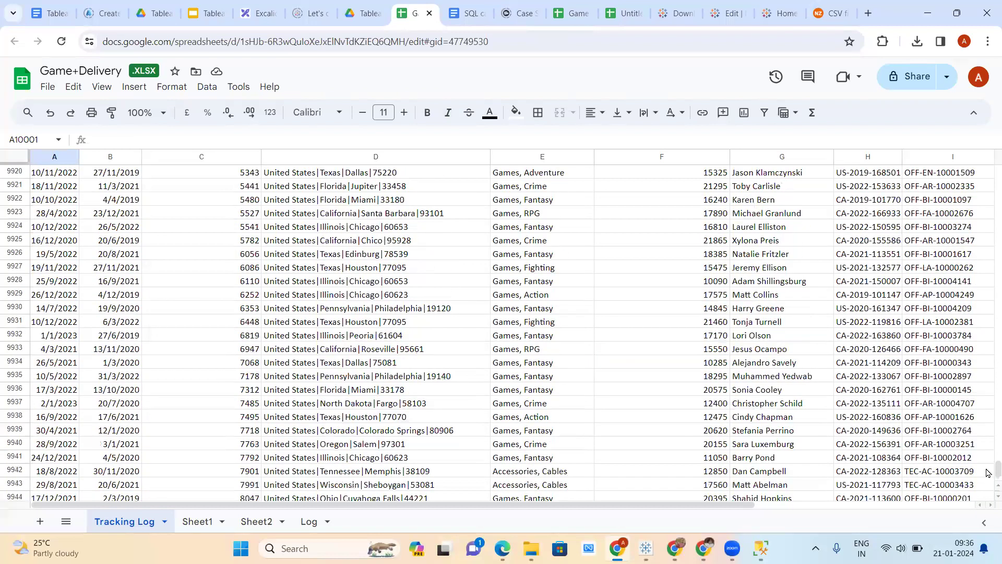
drag(998, 468, 998, 177)
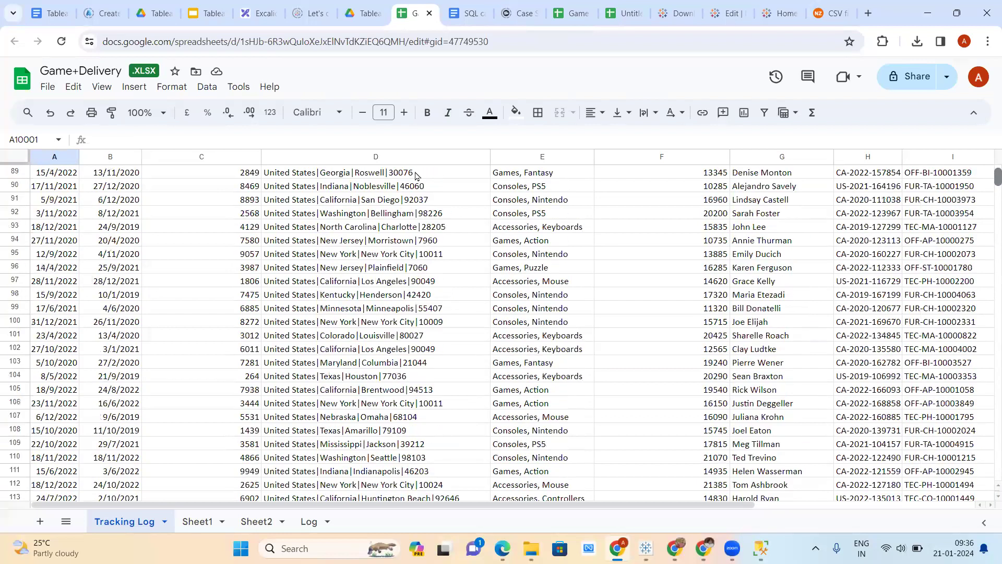
scroll(416, 176, up, 15)
Switch to Tableau and refresh the Tracking Log (Game+Delivery) data source used by Sheet 1.
click(646, 549)
drag(56, 180, 47, 339)
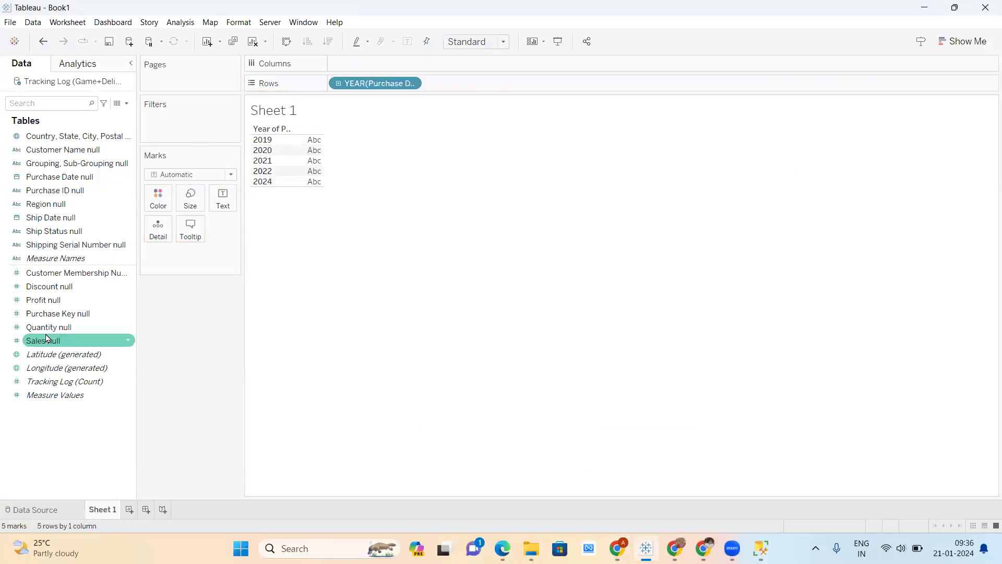
right_click(62, 86)
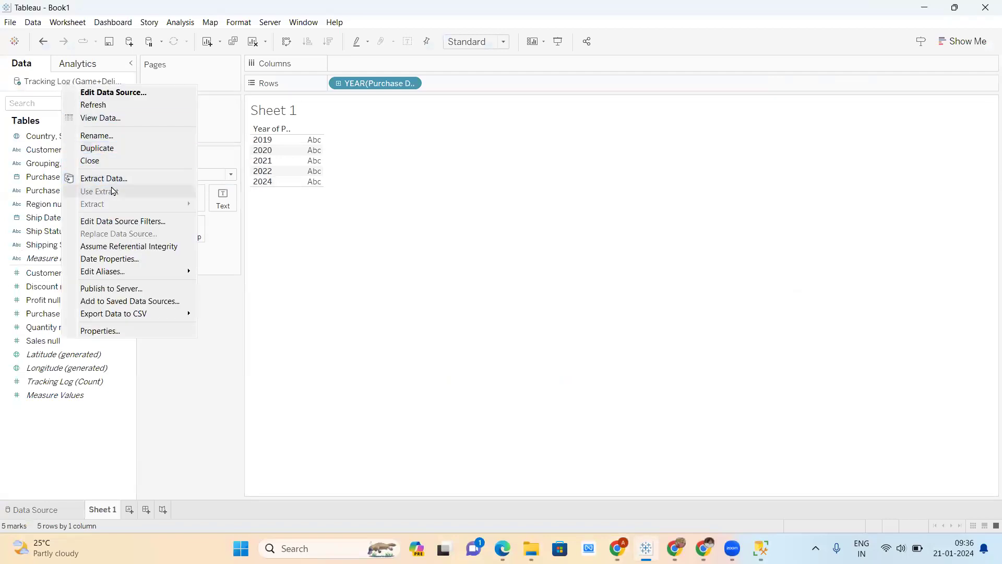
click(104, 105)
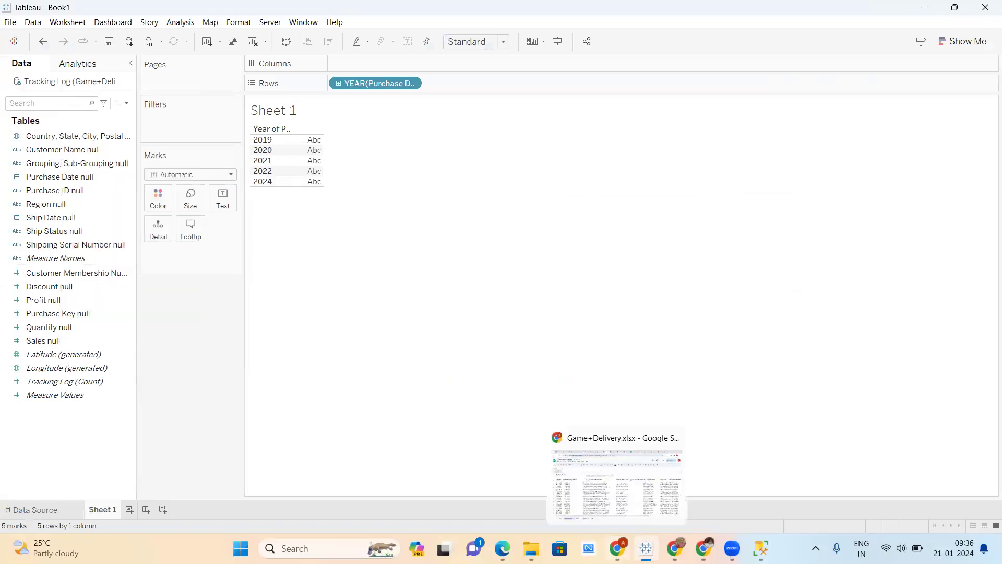
Switch back to the Google sheet and fill the empty Ship Date cell A10001 with the 21/1/2025 date copied from B10001.
key(alt+Tab)
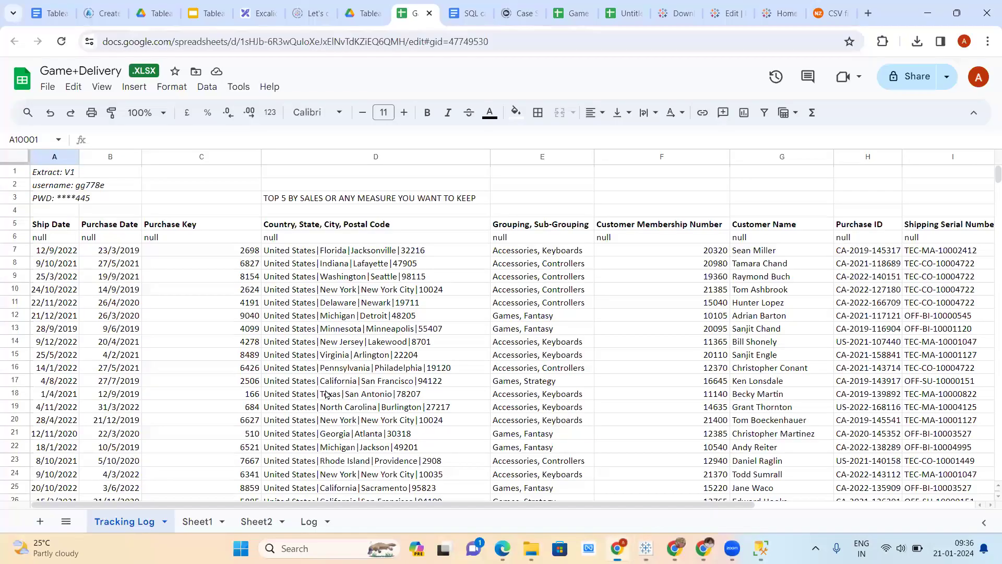
scroll(326, 394, down, 3)
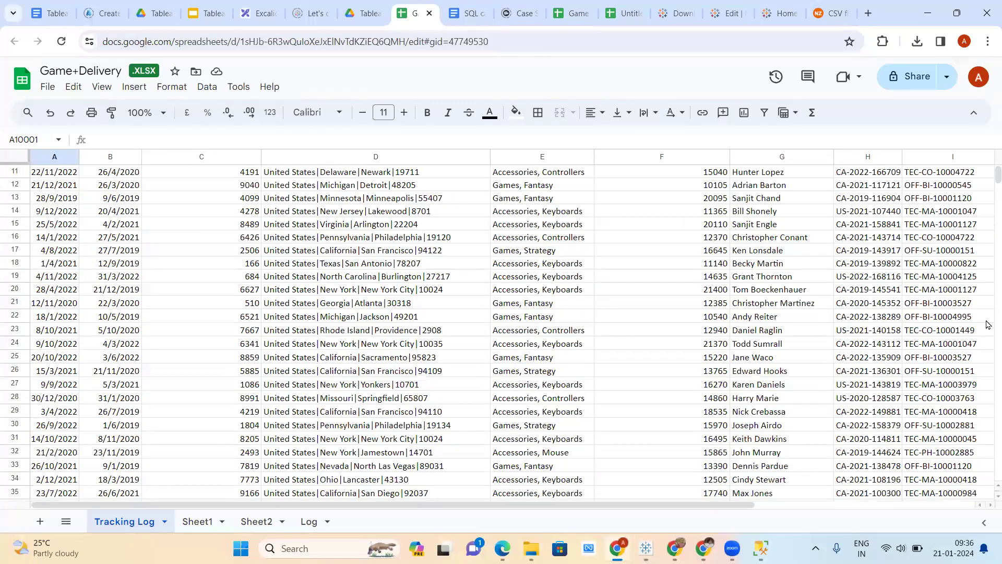
scroll(987, 324, down, 6)
scroll(544, 496, down, 20)
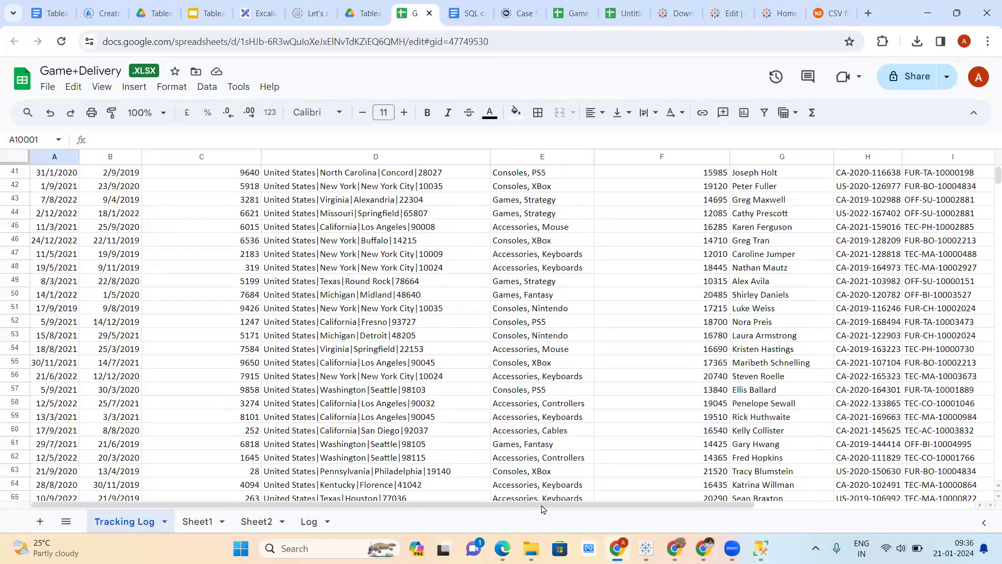
scroll(126, 463, down, 10)
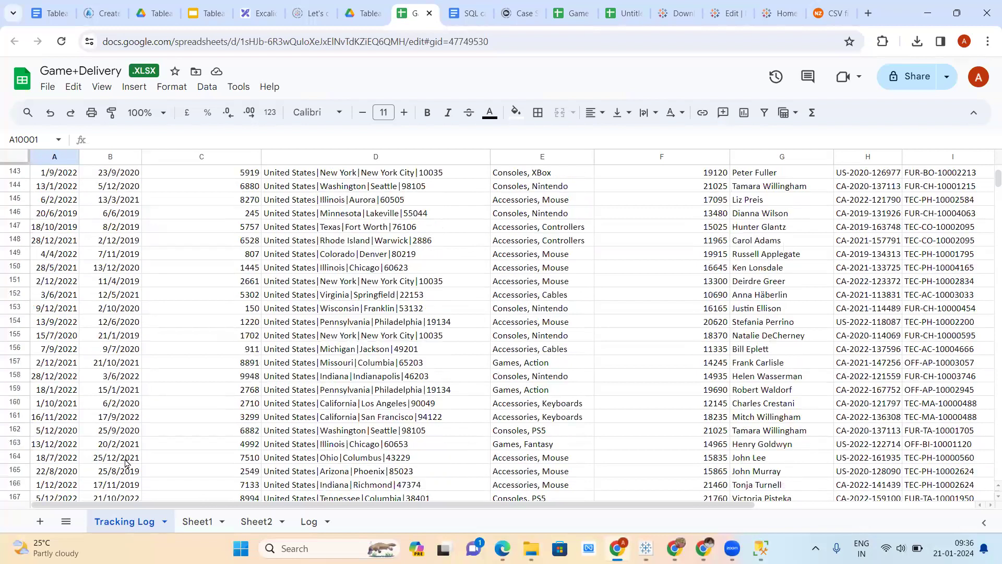
scroll(125, 463, down, 20)
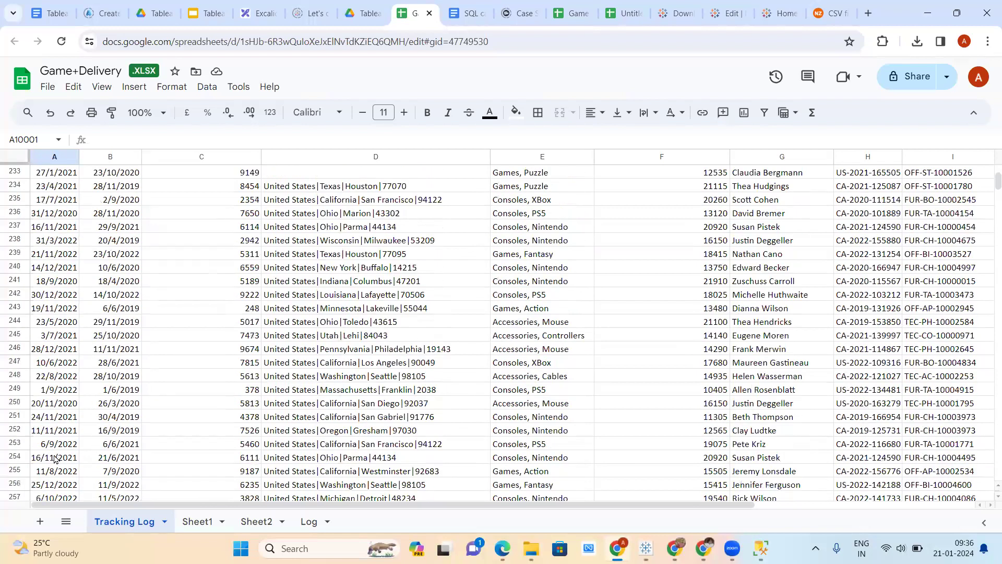
scroll(55, 458, down, 12)
key(ctrl+Down)
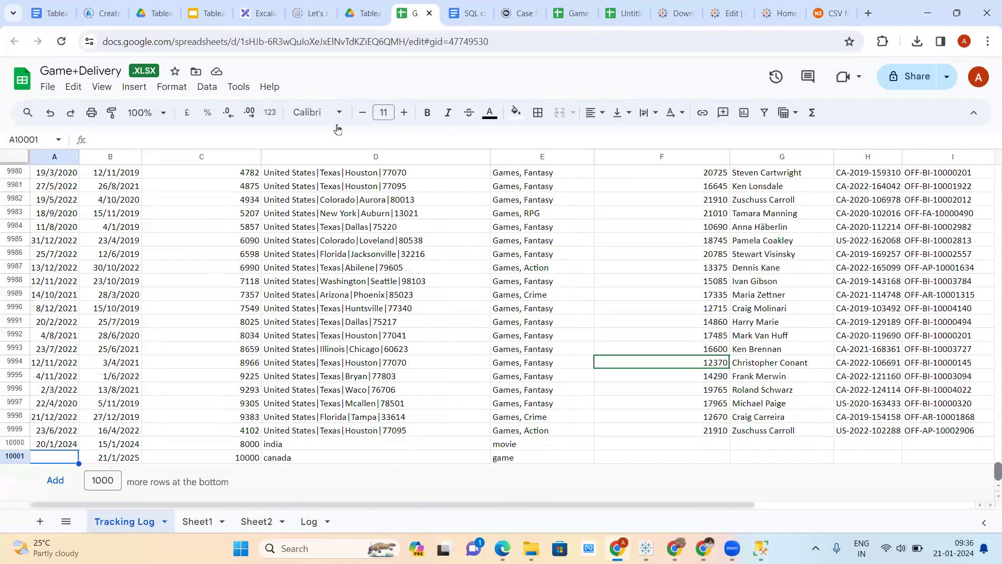
key(Right)
key(ctrl+c)
key(Left)
key(ctrl+v)
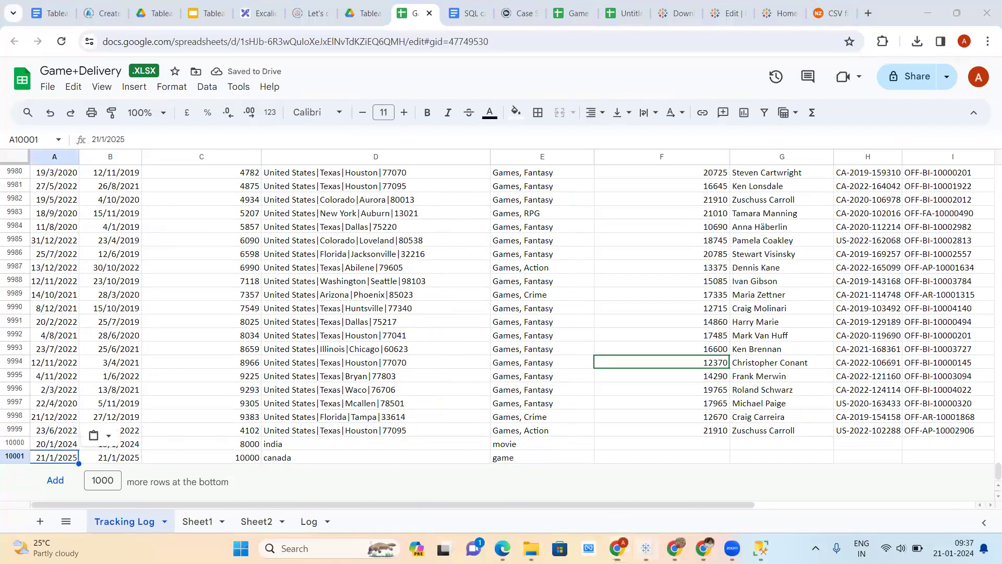
Check the purchase years on Sheet 1 in Tableau, and back in the Google sheet add 1 row below row 10001.
click(646, 548)
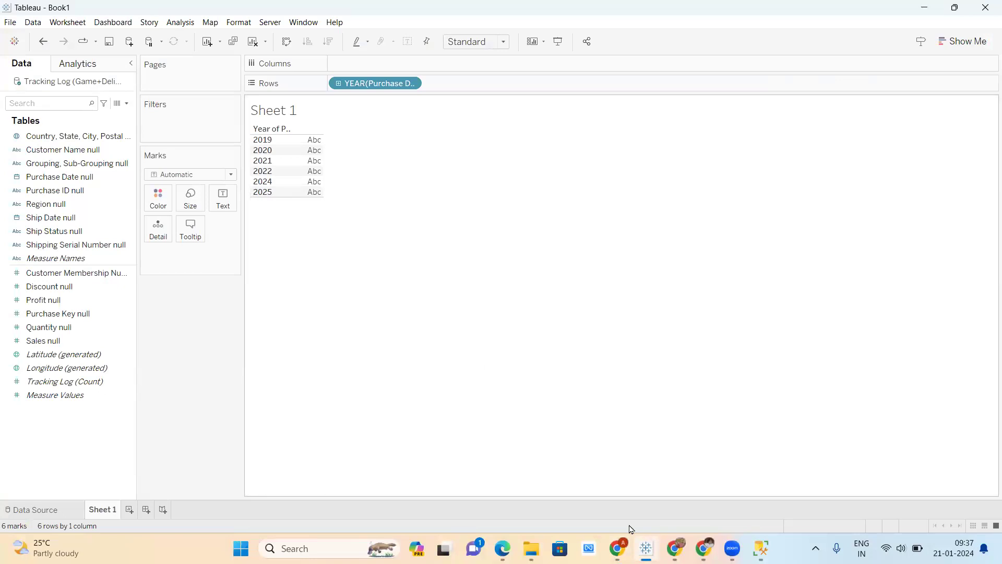
click(618, 548)
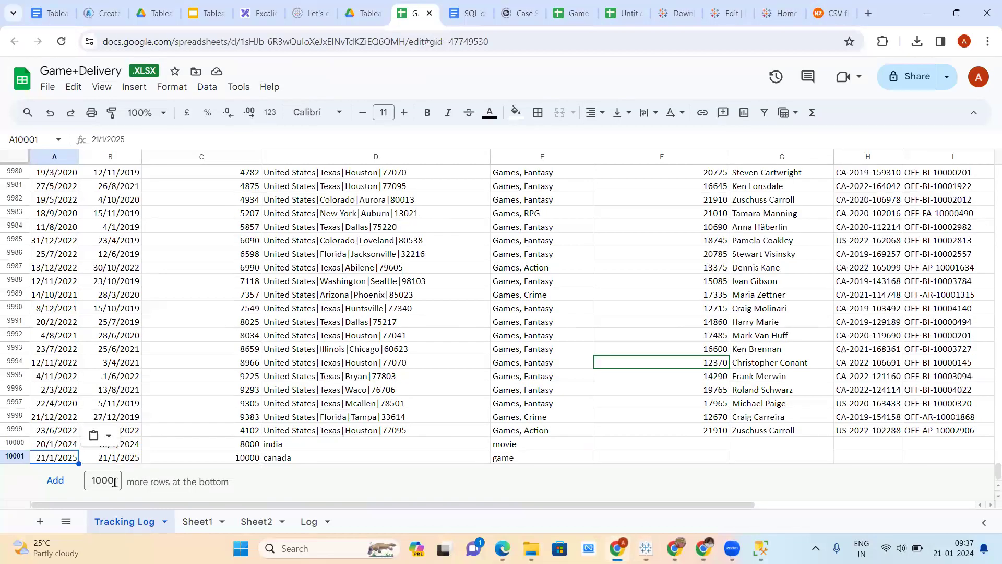
double_click(114, 482)
text(1)
key(Return)
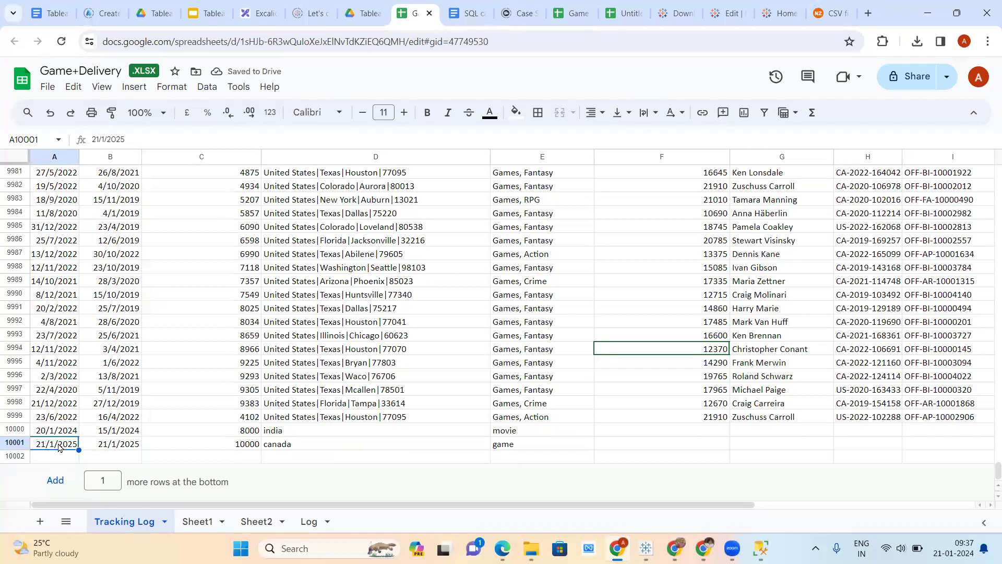
Copy the Ship Date from A10001 into A10002 and change its year to make it 21/1/2026.
key(ctrl+c)
click(59, 457)
key(ctrl+b)
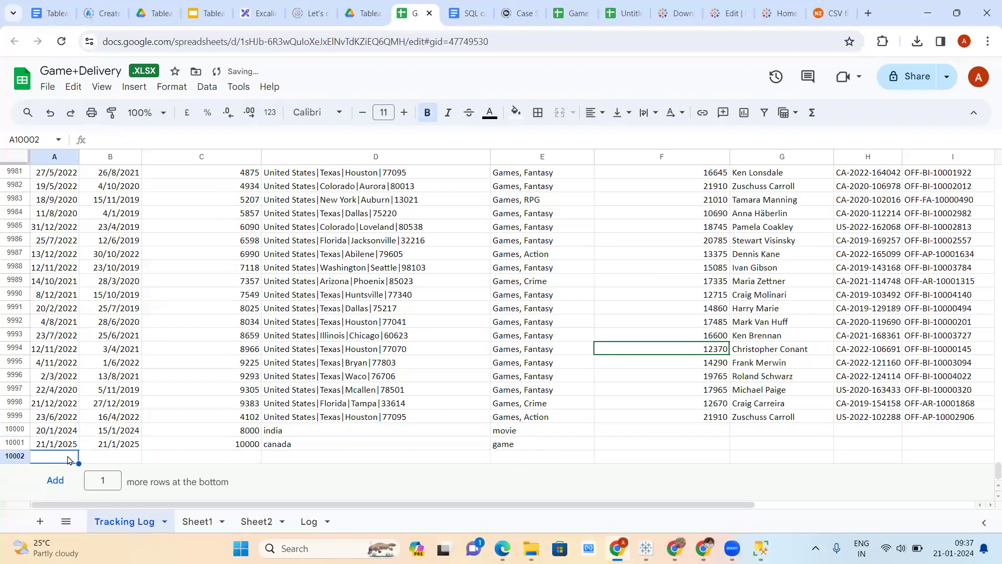
key(ctrl+v)
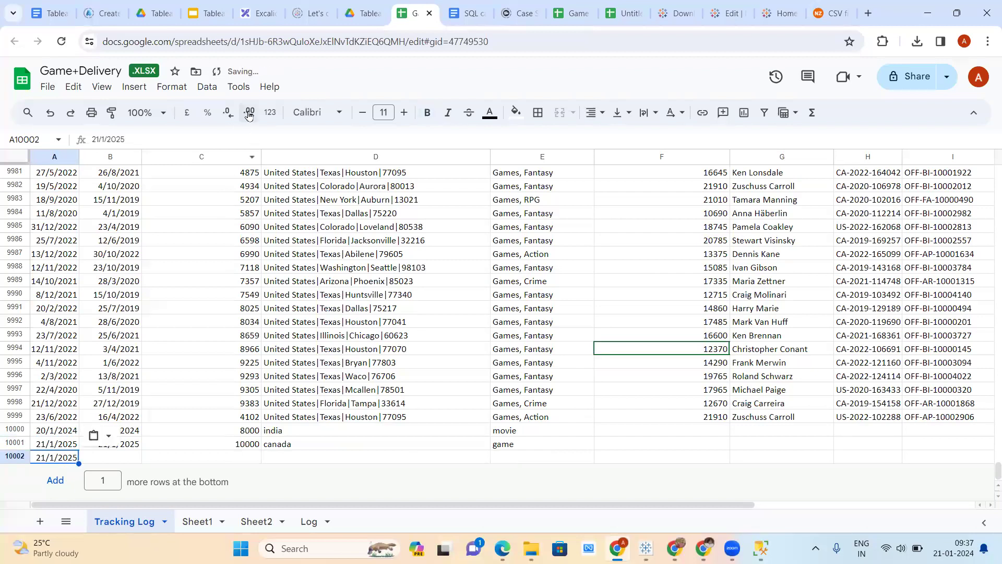
click(137, 139)
key(BackSpace)
text(6)
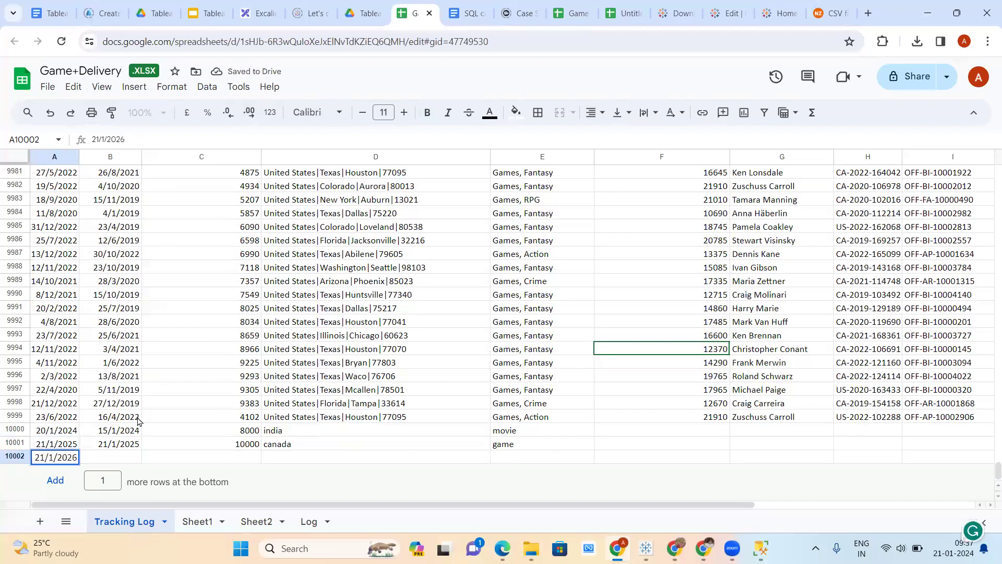
key(Return)
Copy the 21/1/2026 date from A10002 into the Purchase Date cell B10002.
key(ctrl+c)
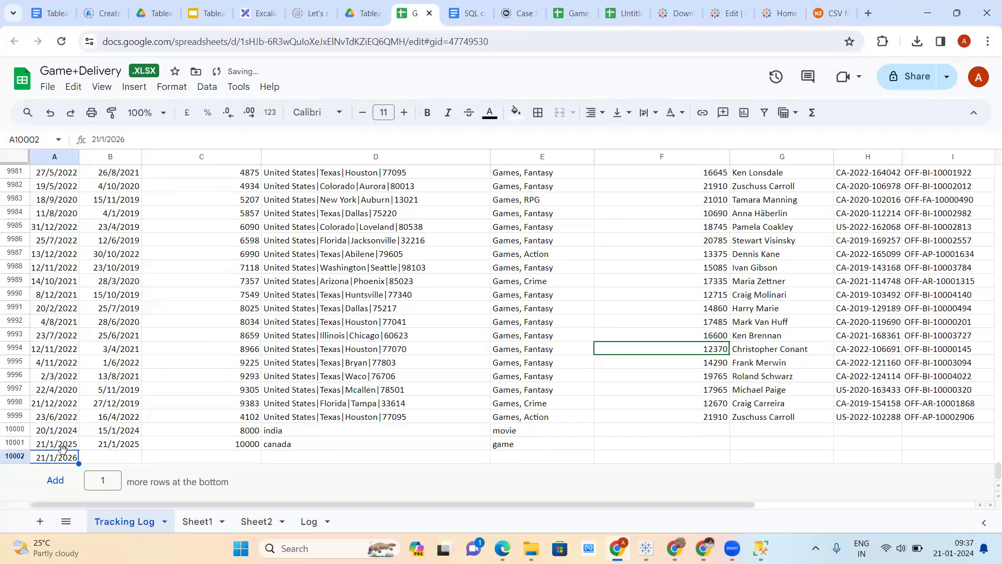
click(103, 460)
key(ctrl+v)
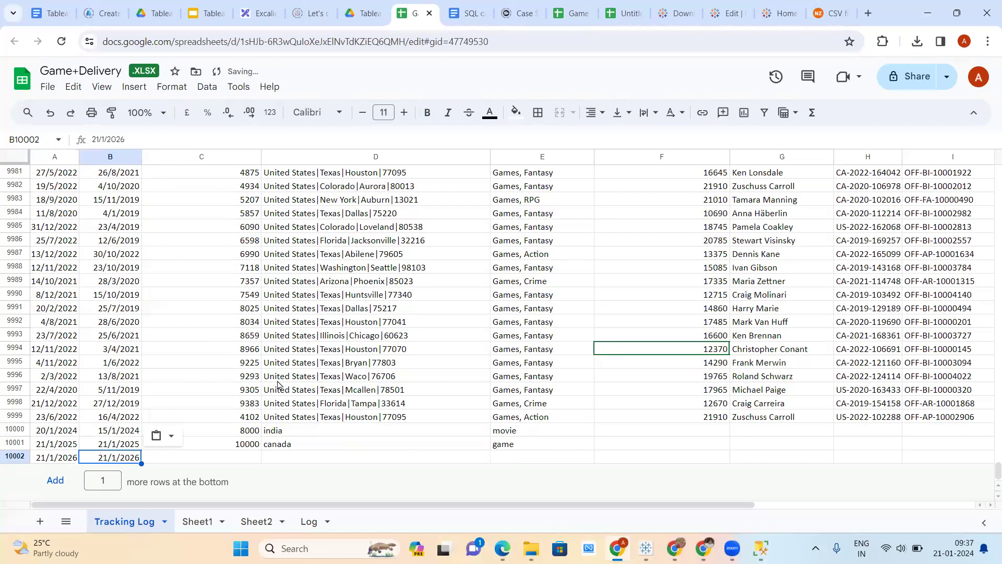
click(303, 370)
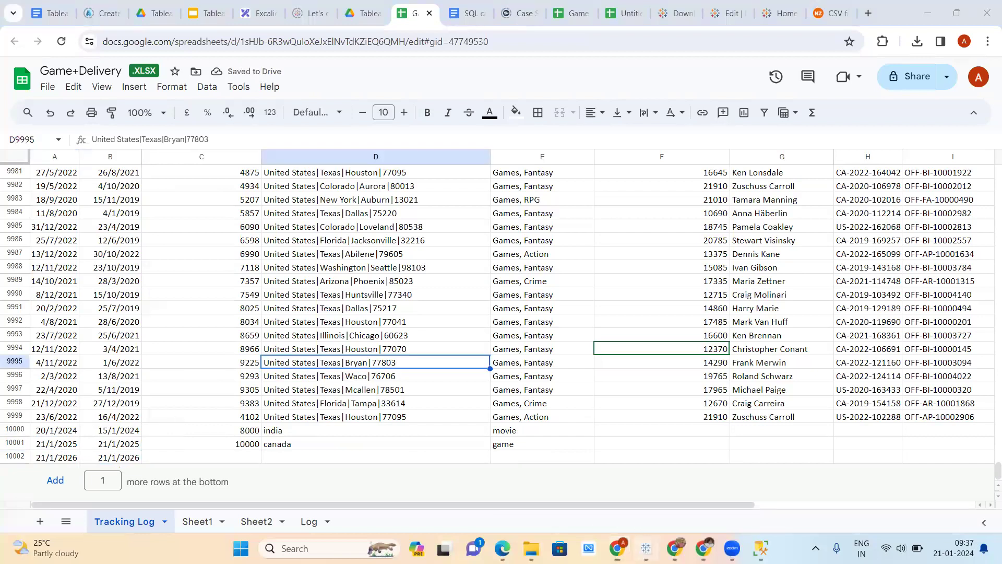
Switch to Tableau and refresh the Tracking Log data source, and recheck the last rows of the Google sheet.
key(alt+Tab)
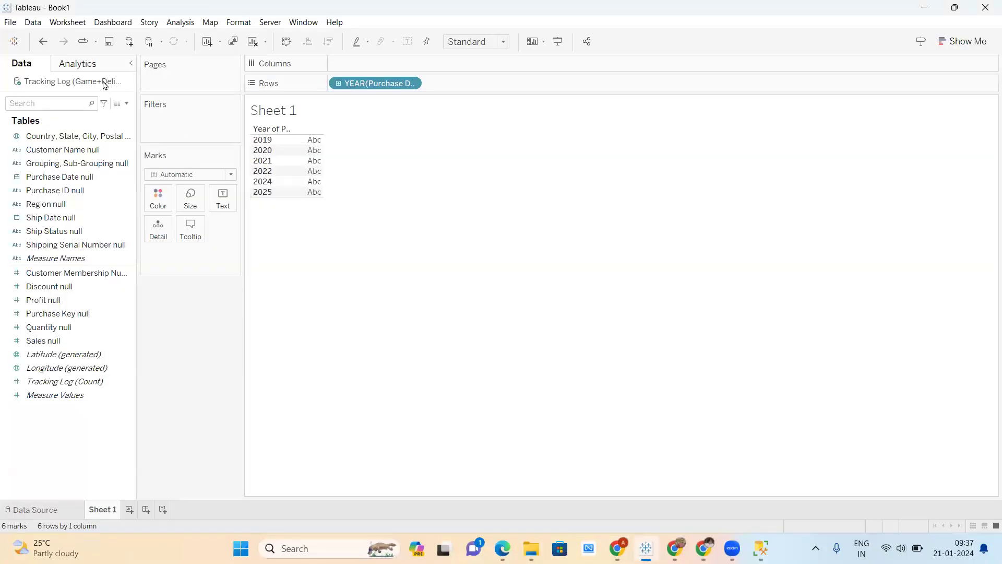
right_click(105, 84)
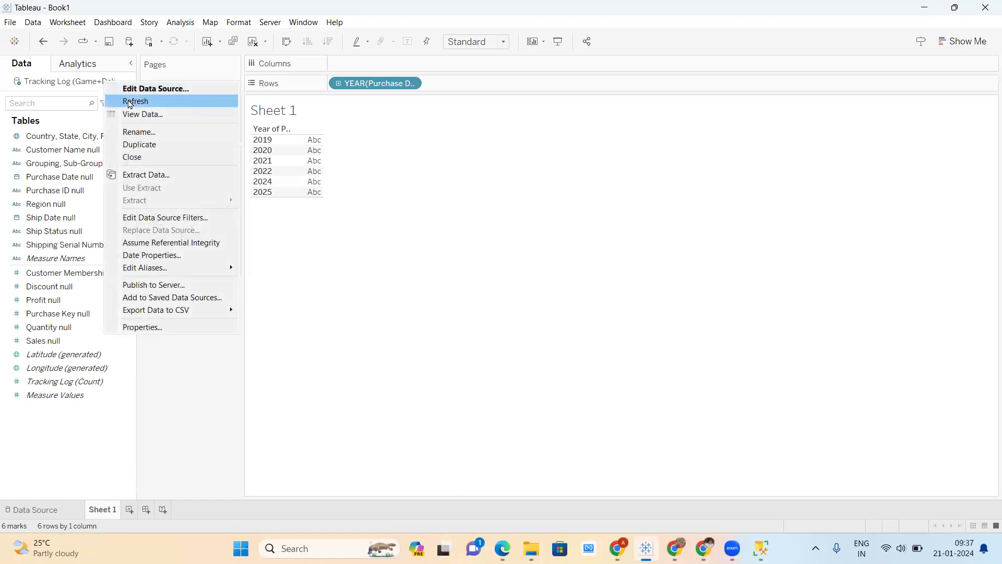
click(129, 101)
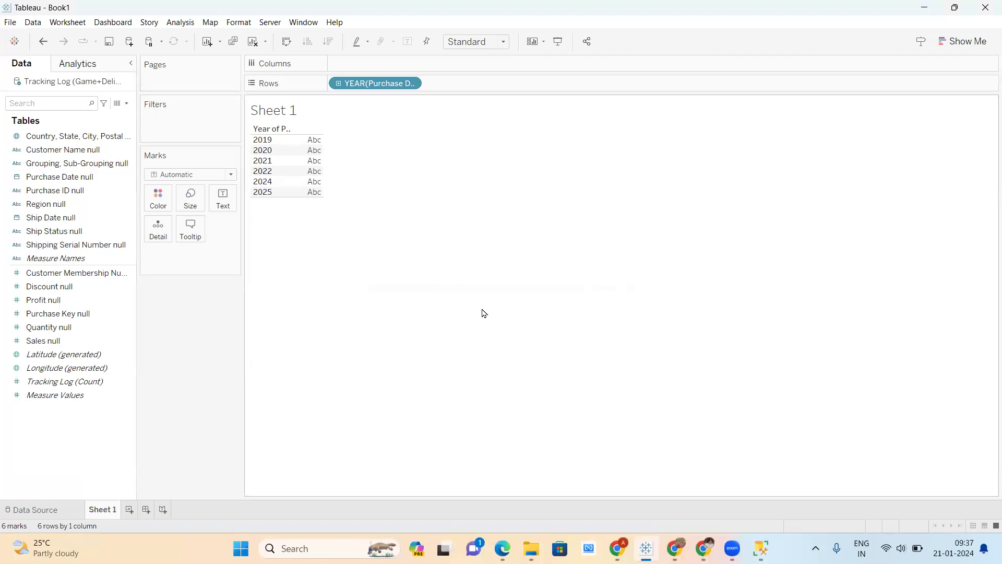
click(615, 546)
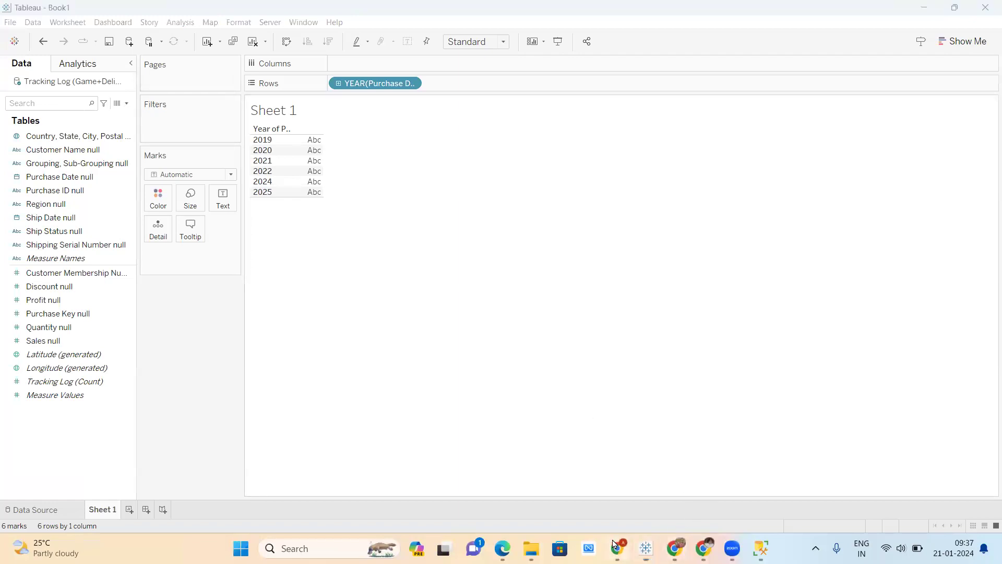
click(538, 391)
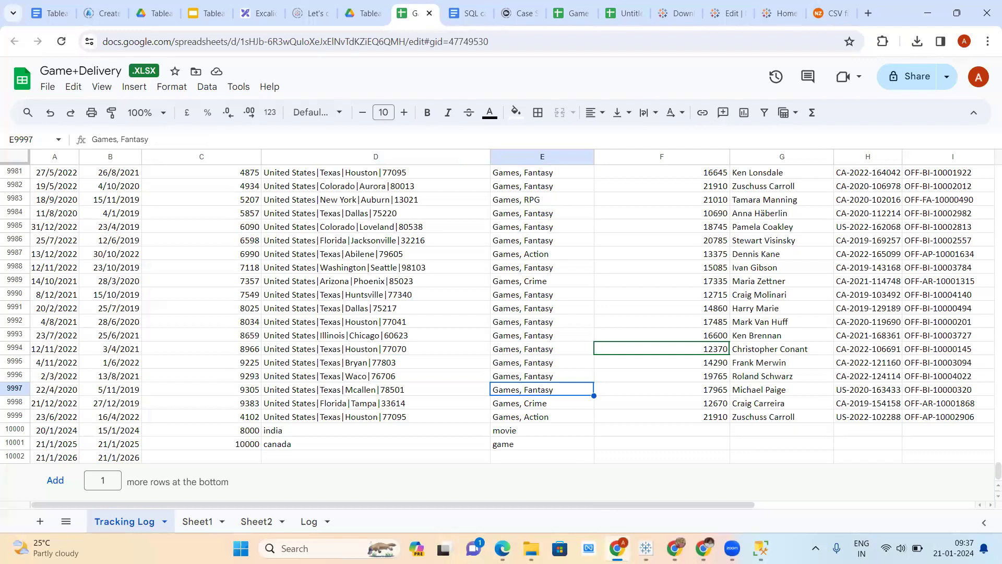
click(618, 546)
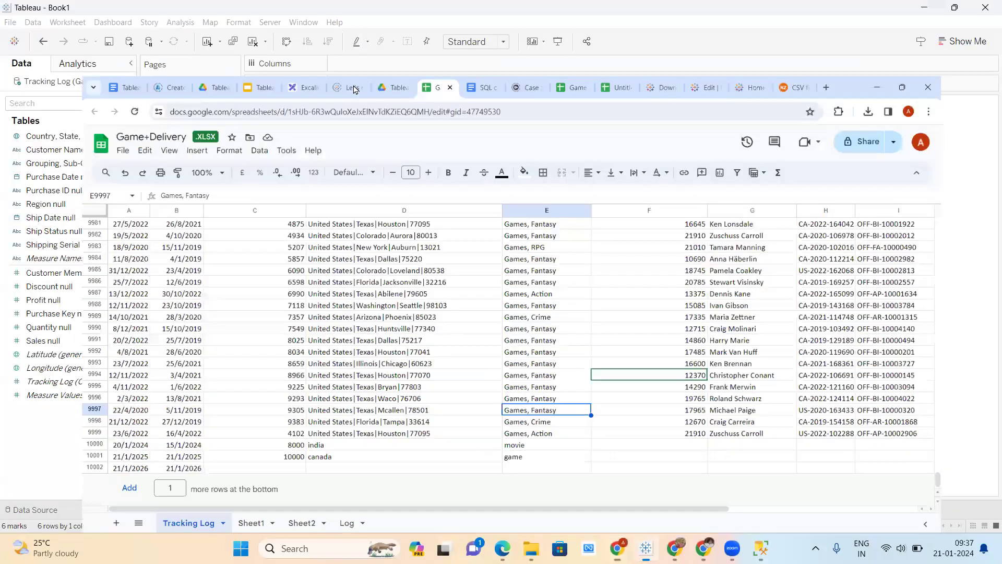
key(alt+Tab)
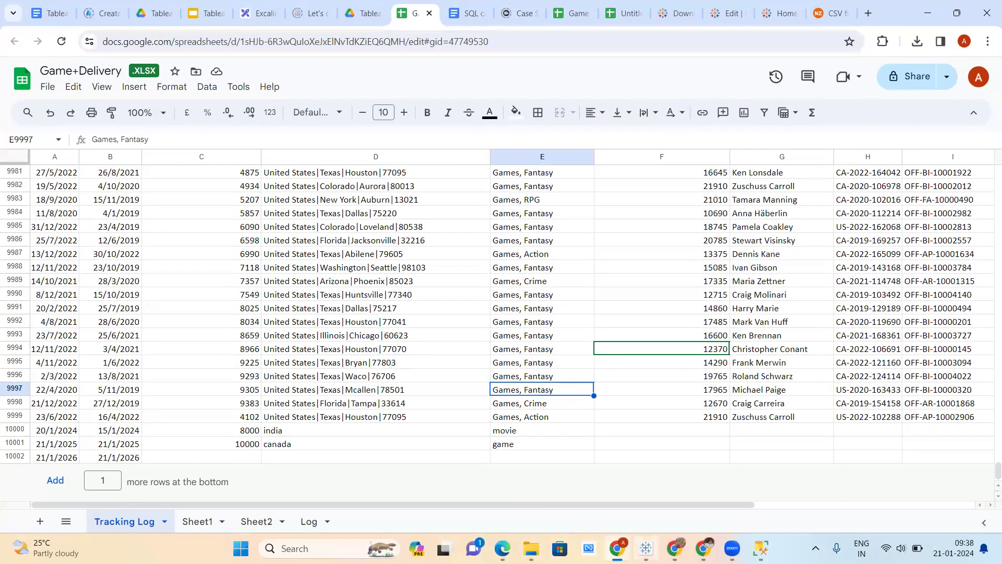
Return to Tableau, remove and re-add the Purchase Date field on Rows of Sheet 1, and refresh the Tracking Log data source.
click(646, 548)
drag(364, 90, 52, 190)
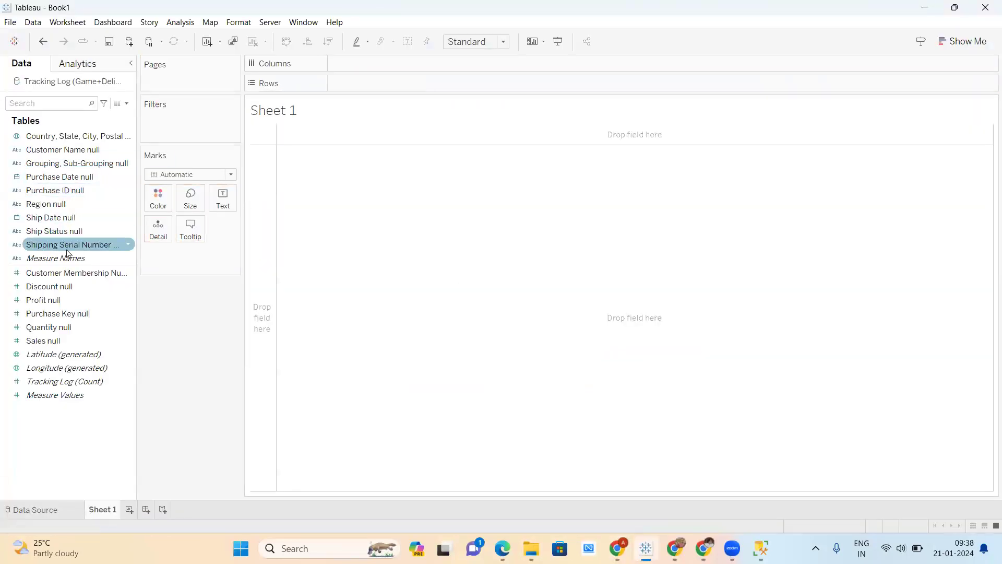
click(54, 192)
drag(57, 177, 378, 85)
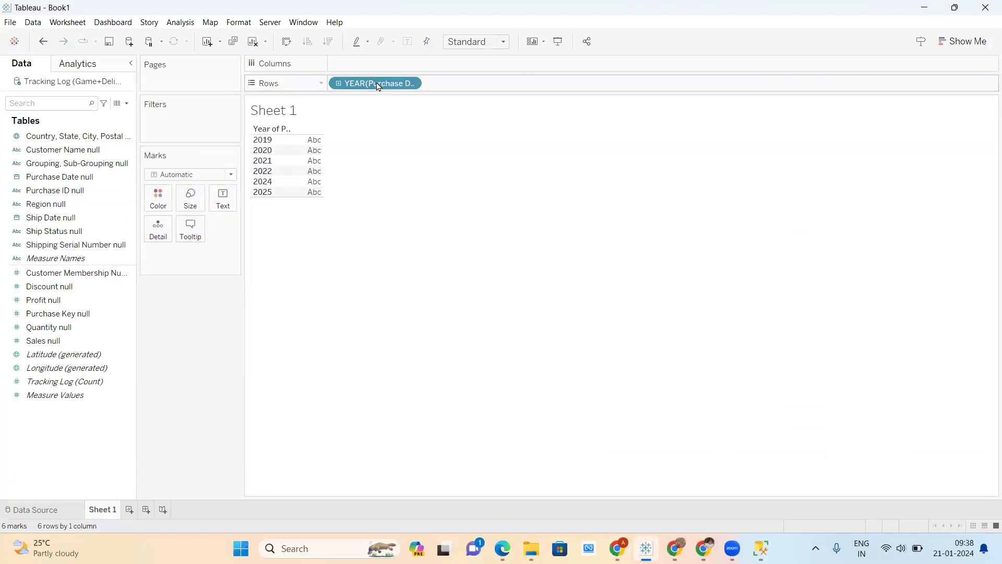
right_click(72, 85)
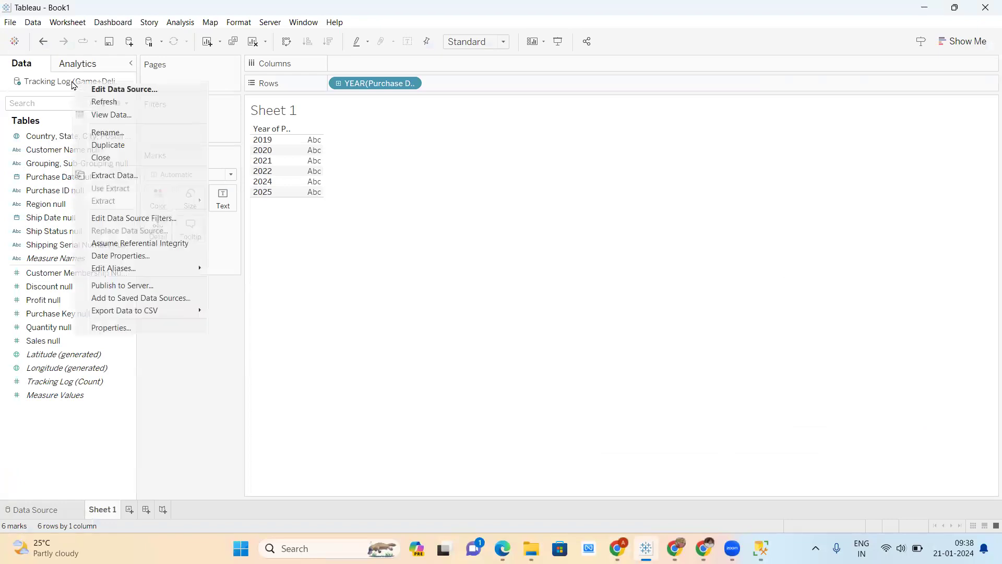
click(120, 106)
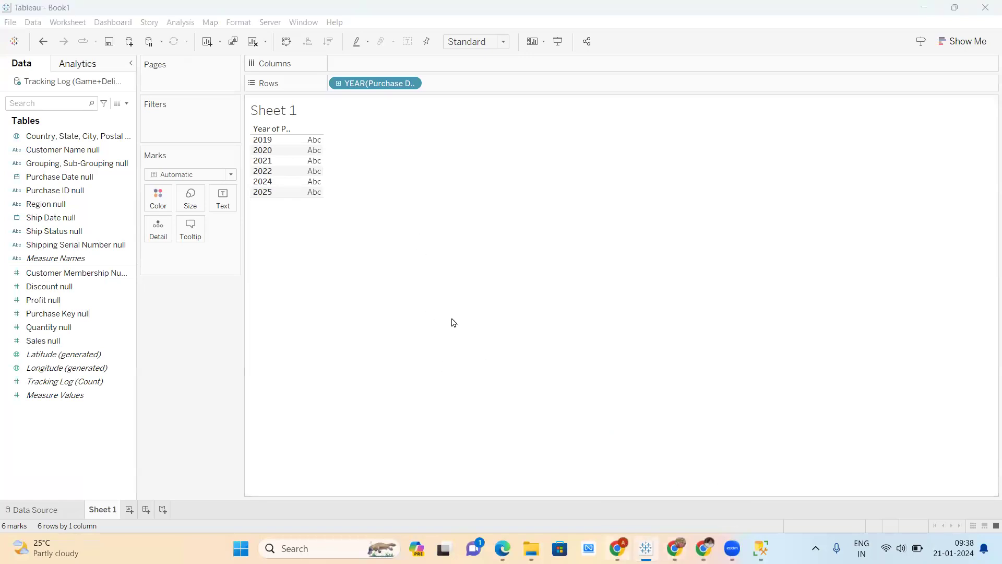
Reload the Game+Delivery spreadsheet in the browser and refresh the Tracking Log data source again in Tableau.
key(alt+Tab)
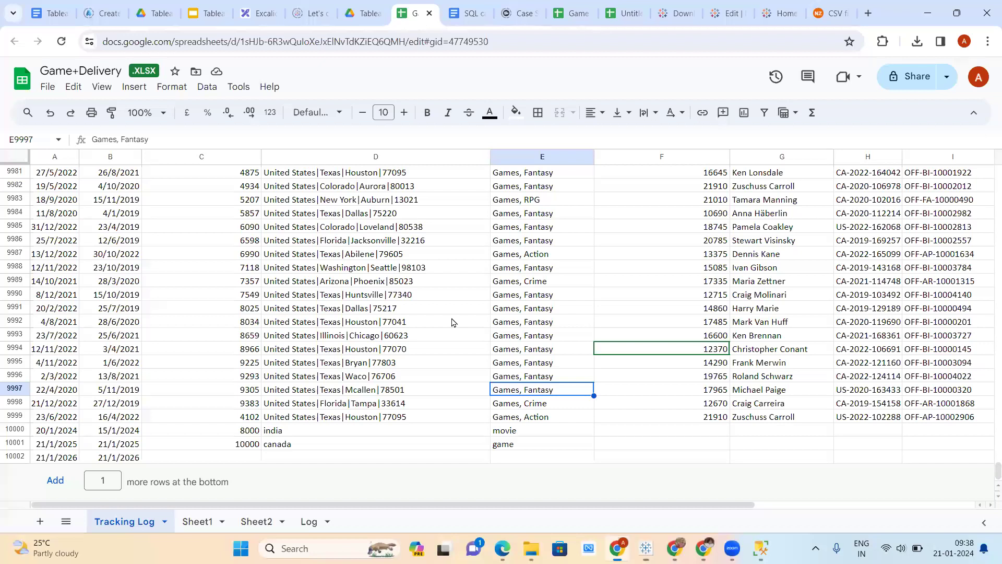
click(404, 441)
click(60, 43)
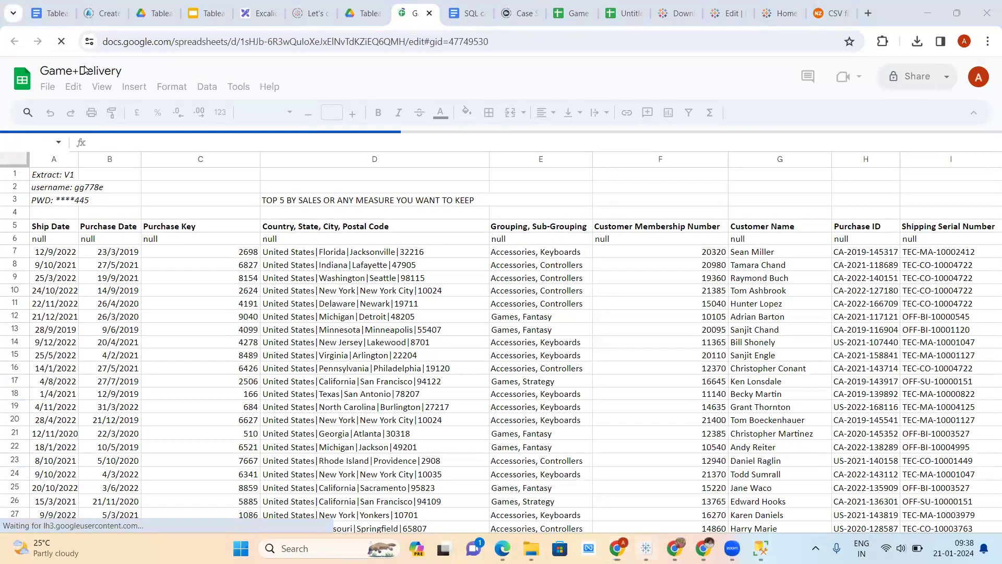
click(647, 548)
right_click(86, 84)
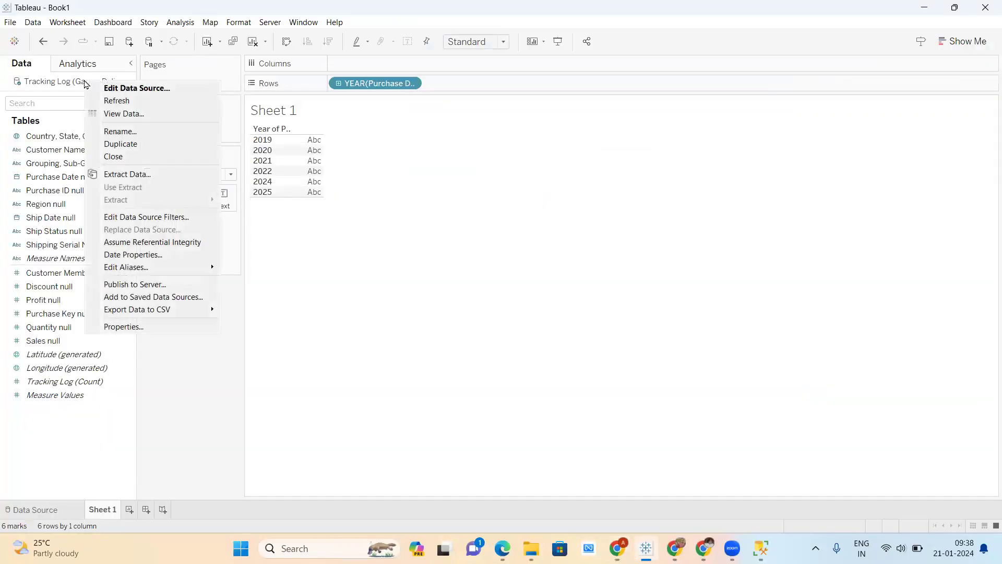
click(116, 100)
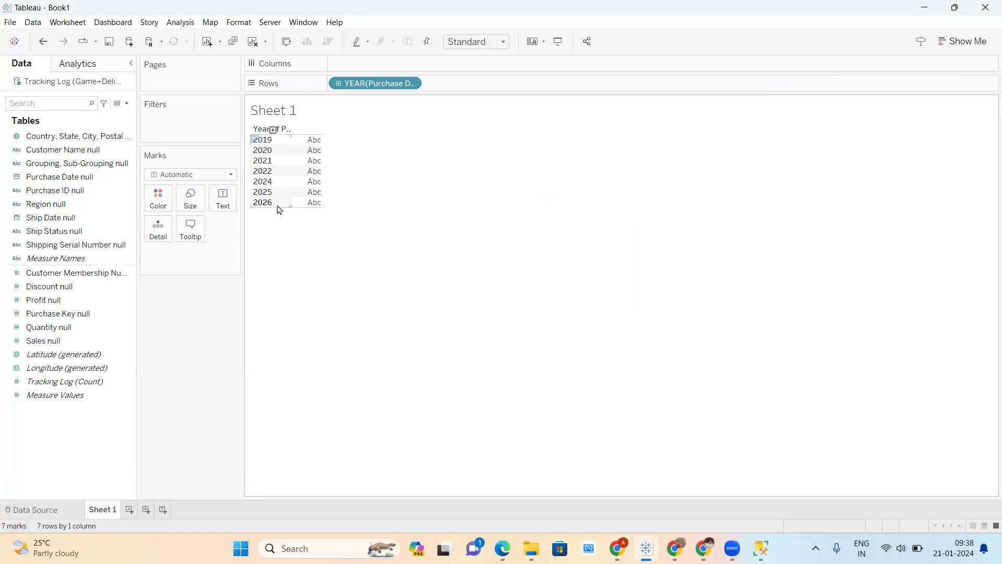
Set the Tracking Log data source connection to Extract and open its extract settings.
click(57, 511)
click(835, 63)
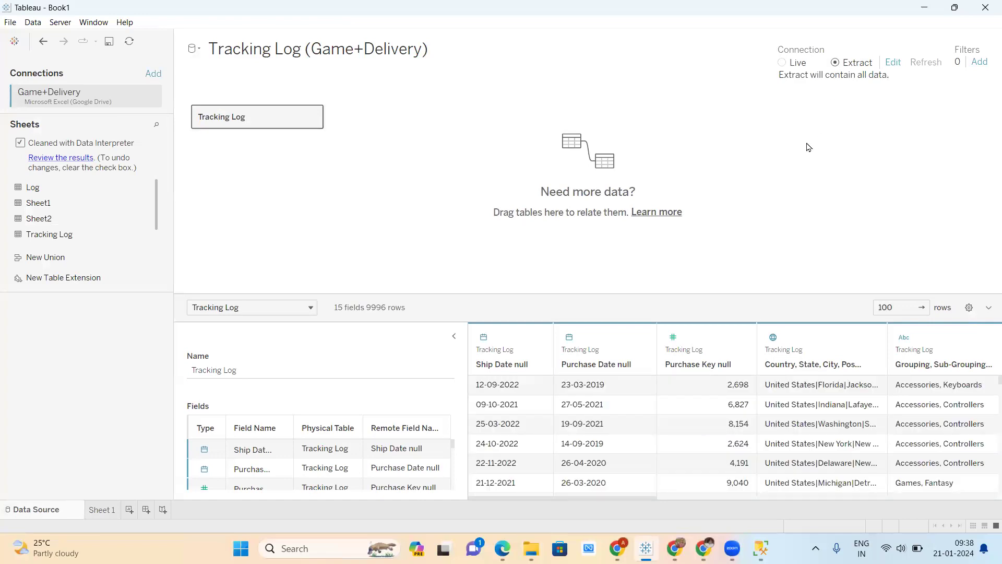
click(894, 62)
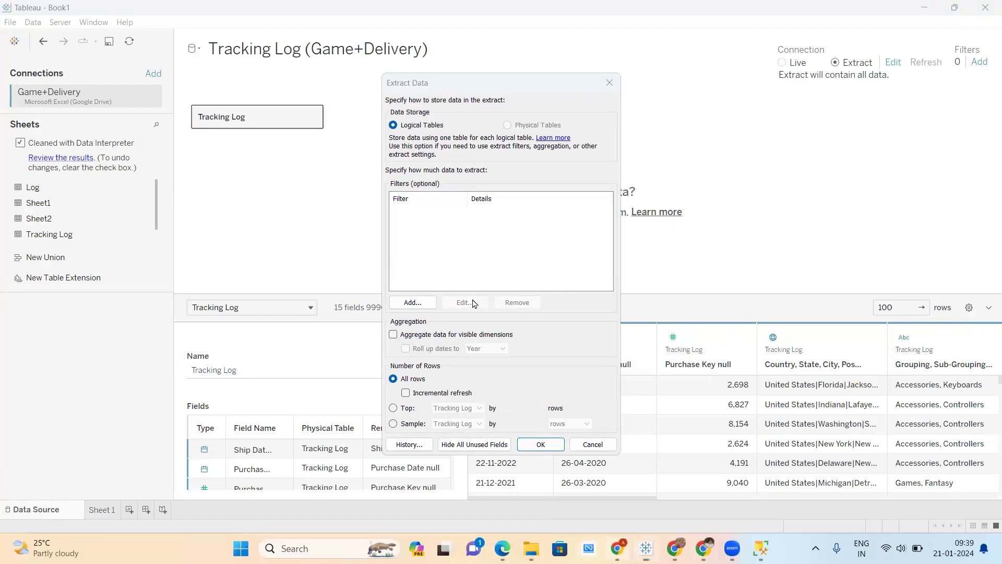
Review the last rows of the Google sheet's Tracking Log, and enable Incremental refresh in Tableau's Extract Data settings.
key(alt+Tab)
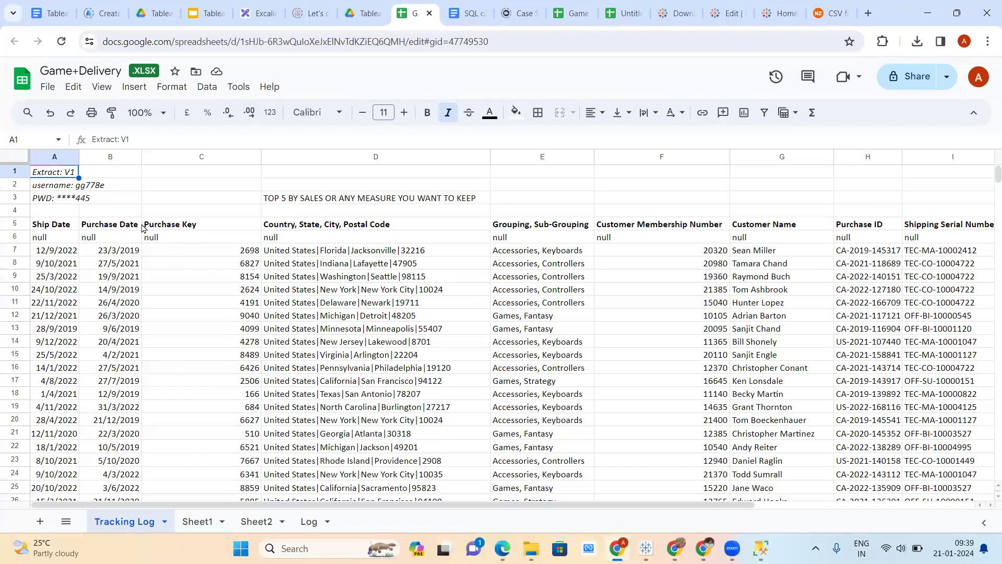
drag(997, 177, 996, 498)
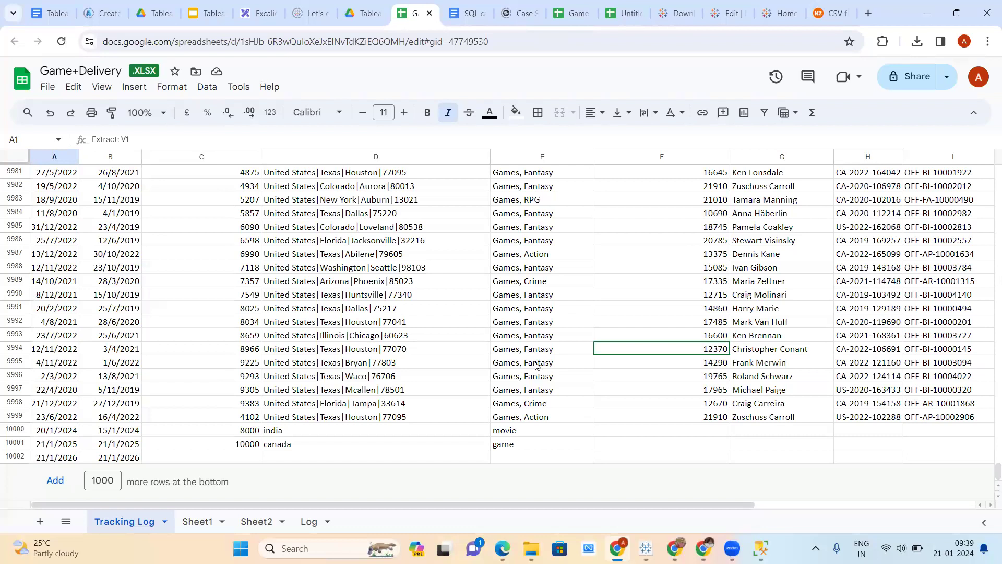
key(alt+Tab)
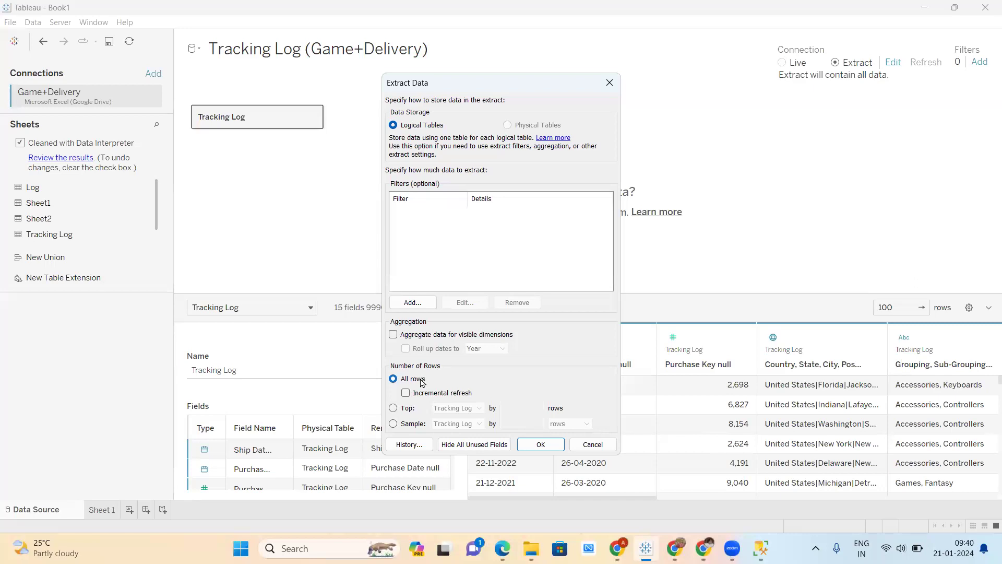
click(408, 394)
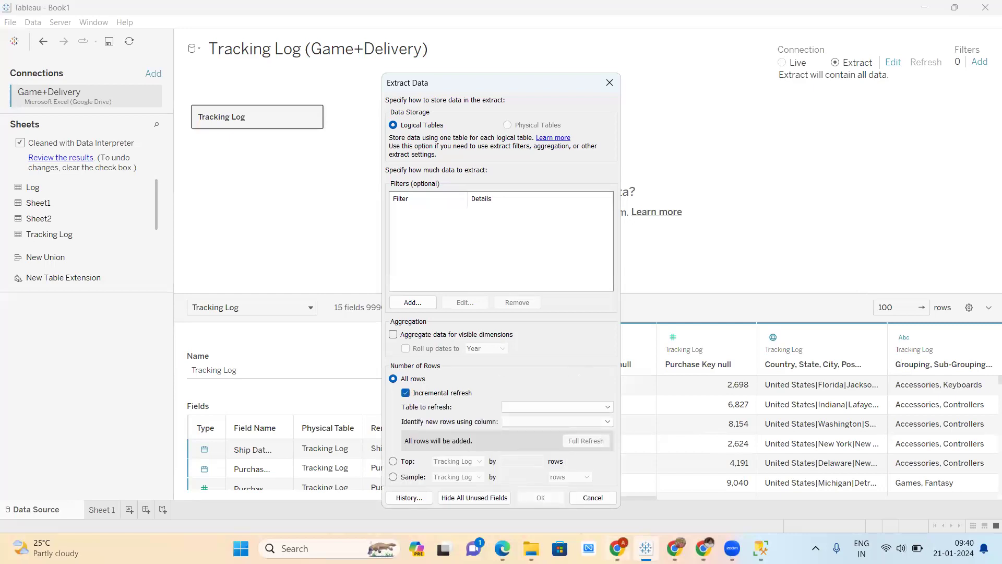
Switch back to Google Sheets, create a new blank spreadsheet and enter the heading "full refresh" in cell B2.
key(alt+Tab)
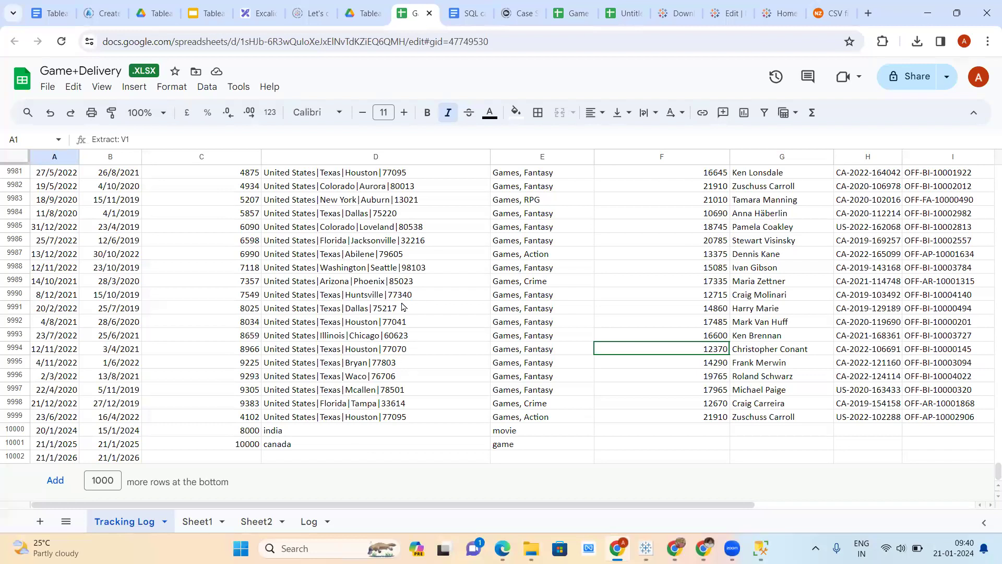
click(48, 87)
mouse_move(74, 109)
click(279, 113)
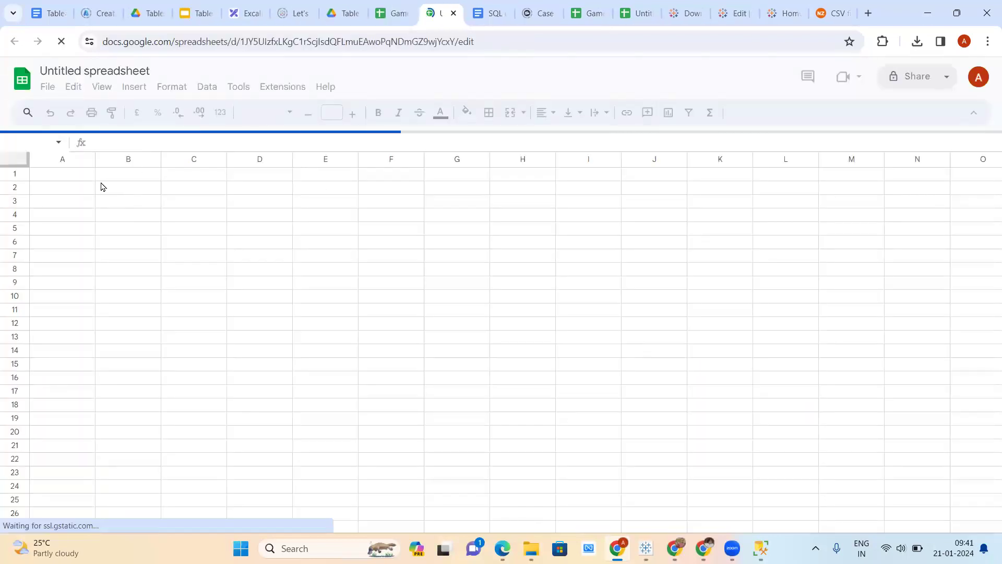
click(111, 189)
text(f)
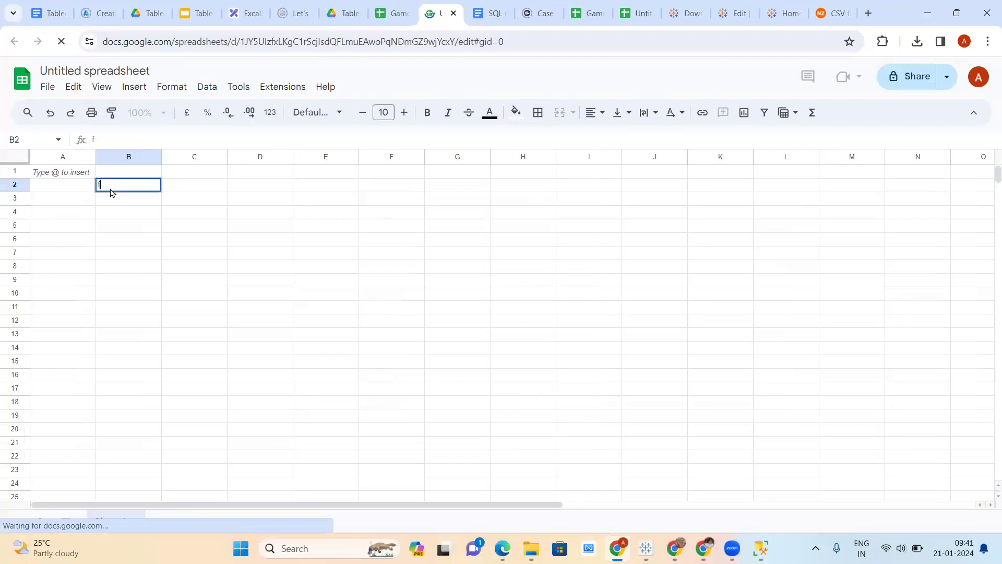
text(ull refresh)
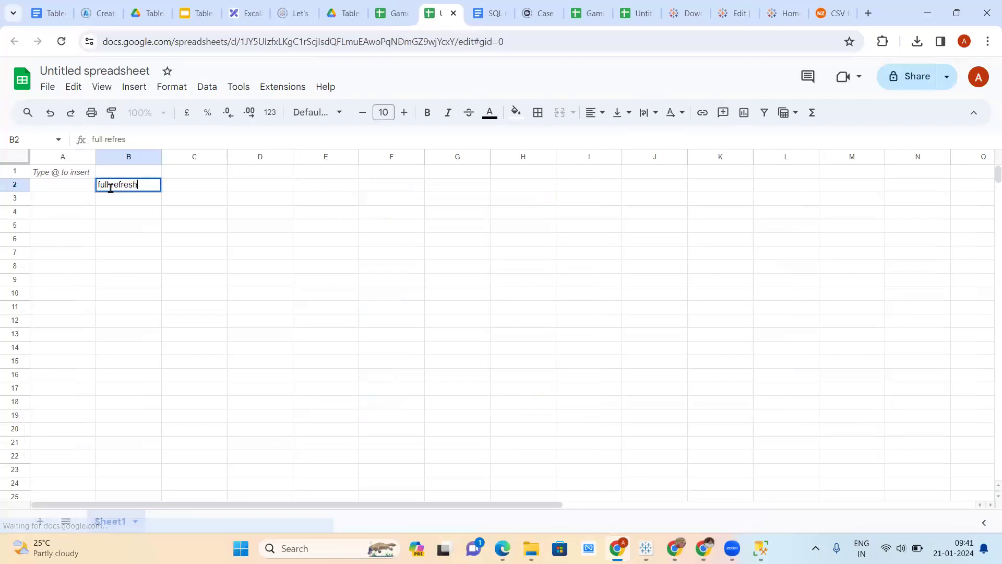
key(Return)
Fill cells B4 to B12 with the sample entries x, v, f, d, s, s, a, g and j.
click(116, 211)
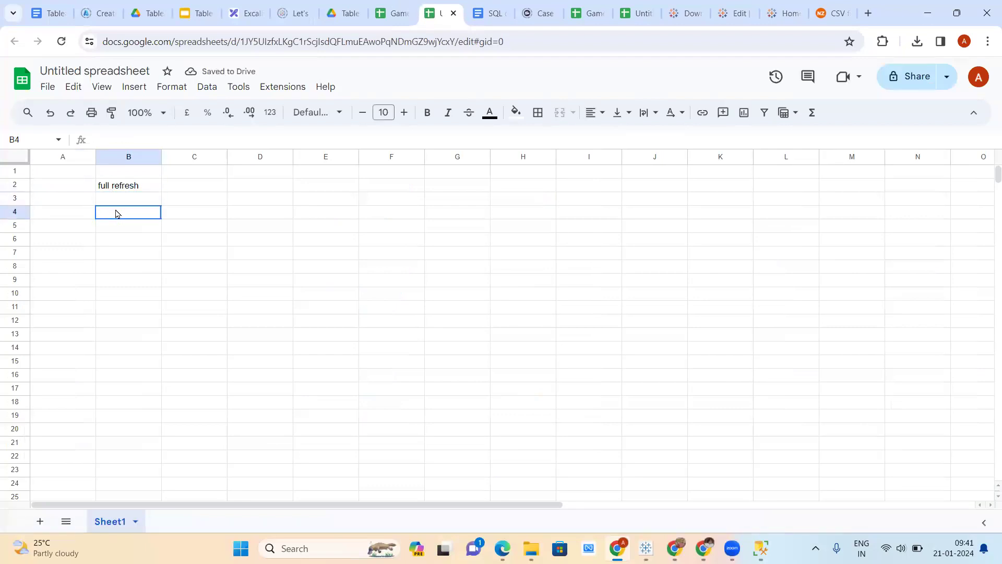
text(x)
key(Return)
text(v)
key(Return)
text(f)
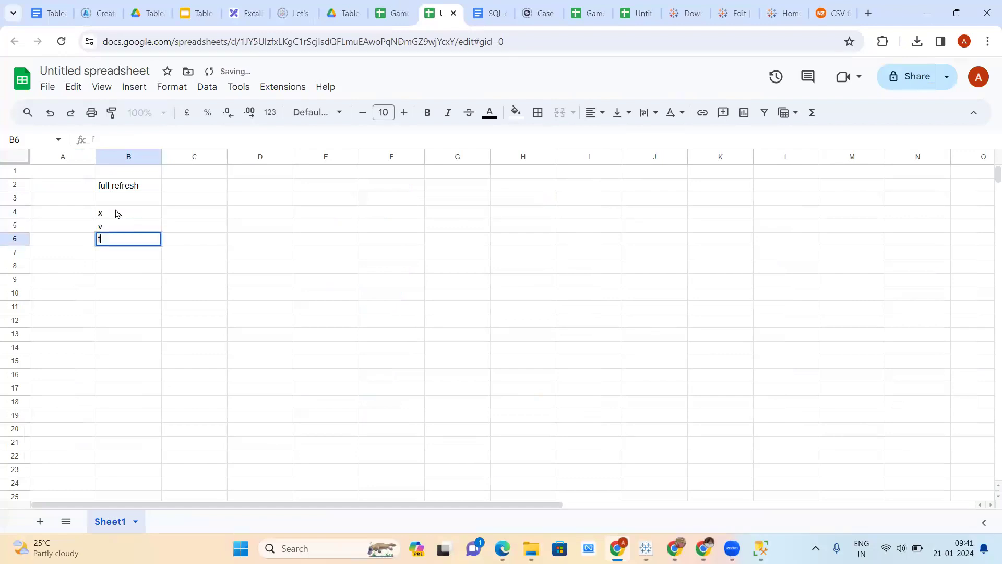
key(Return)
text(d)
key(Return)
text(s s)
key(Return)
text(a)
key(Return)
text(g)
key(Return)
text(j)
key(Return)
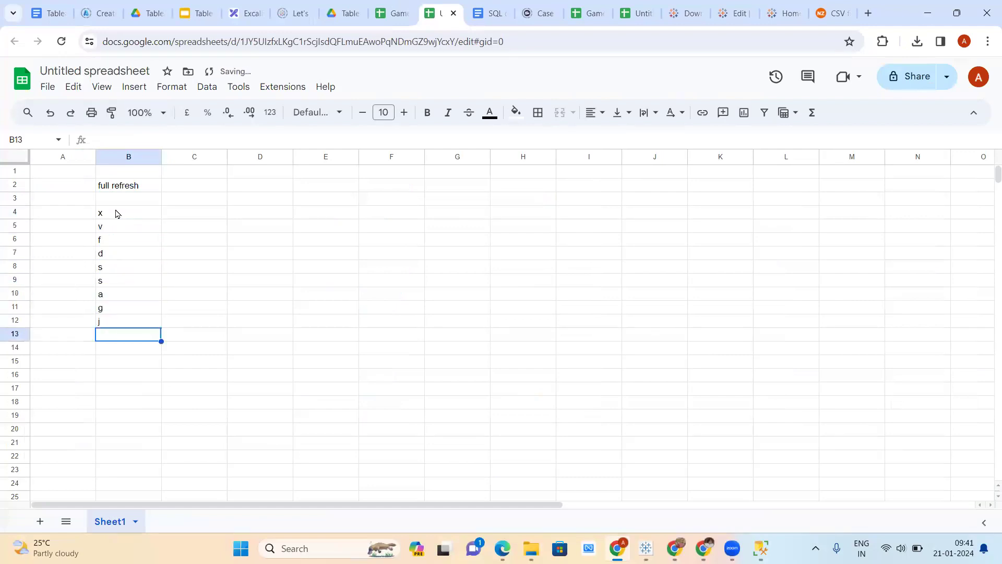
Enter the heading "extract (initial)" in C2 and copy the sample entries from B4:B12 into C4:C12.
click(193, 191)
text(extrac)
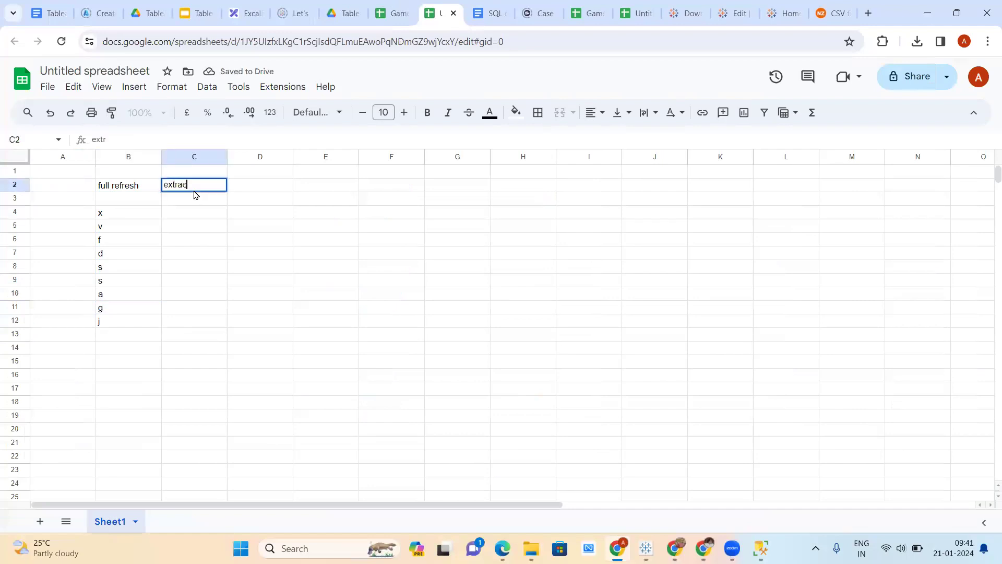
text(t (initial))
drag(138, 213, 136, 320)
key(ctrl+c)
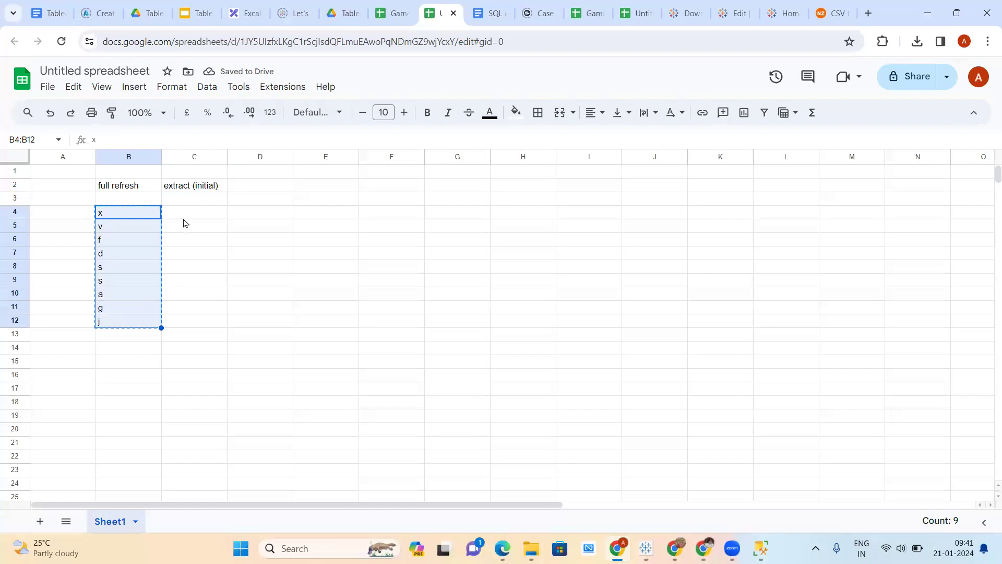
click(186, 215)
key(ctrl+v)
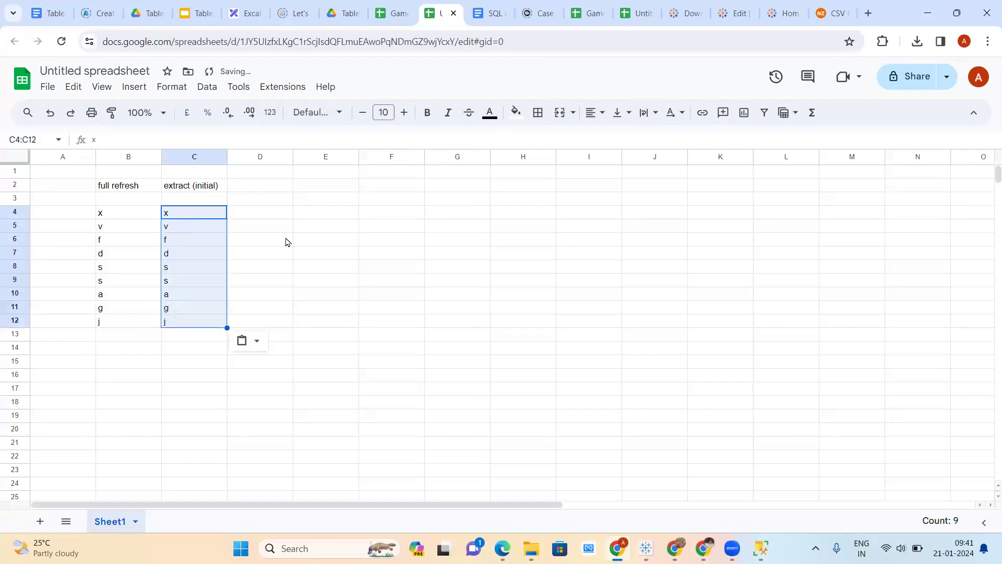
Enter "full" as the heading in D2 and replace the heading in B2 with "data".
click(246, 190)
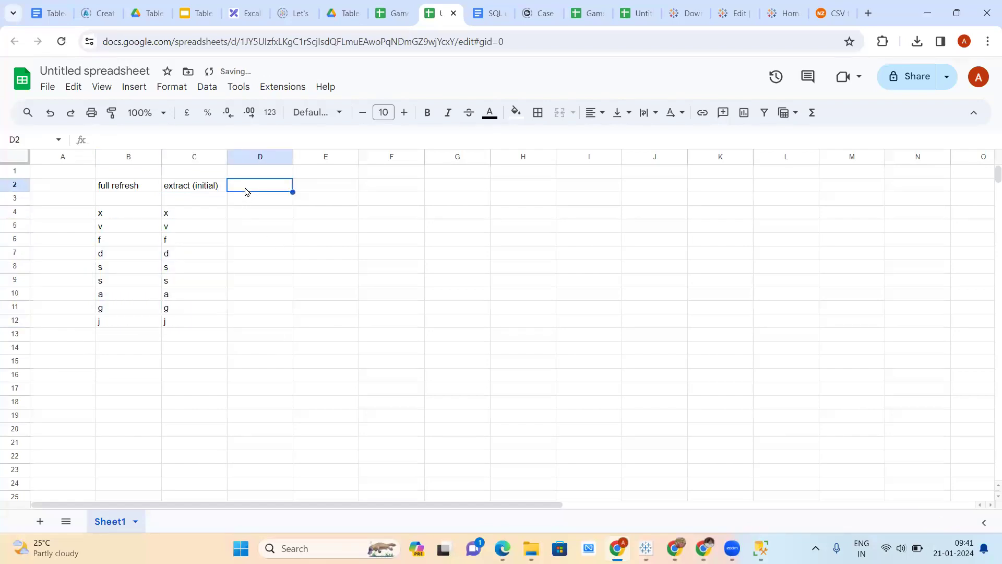
text(full)
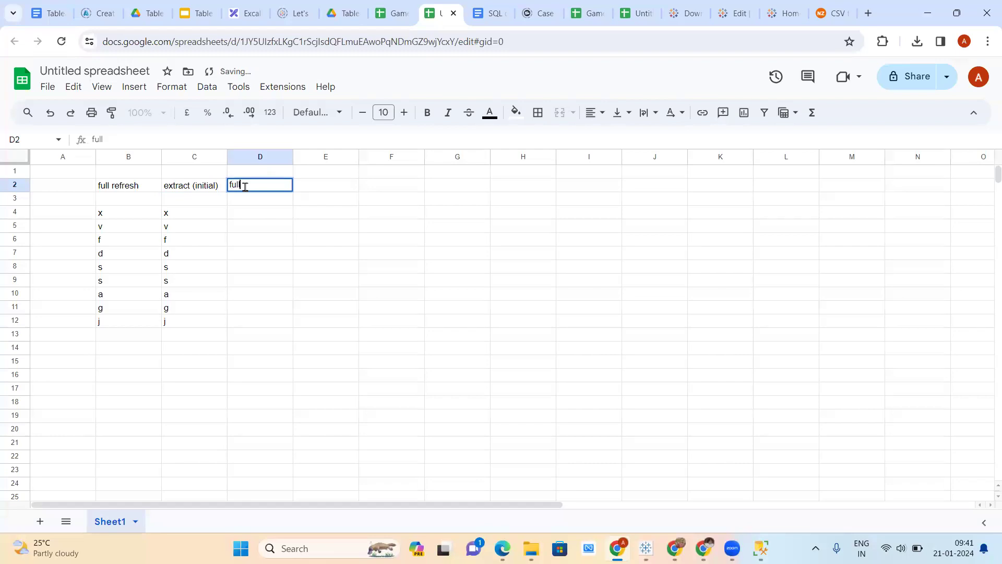
click(128, 184)
text(data)
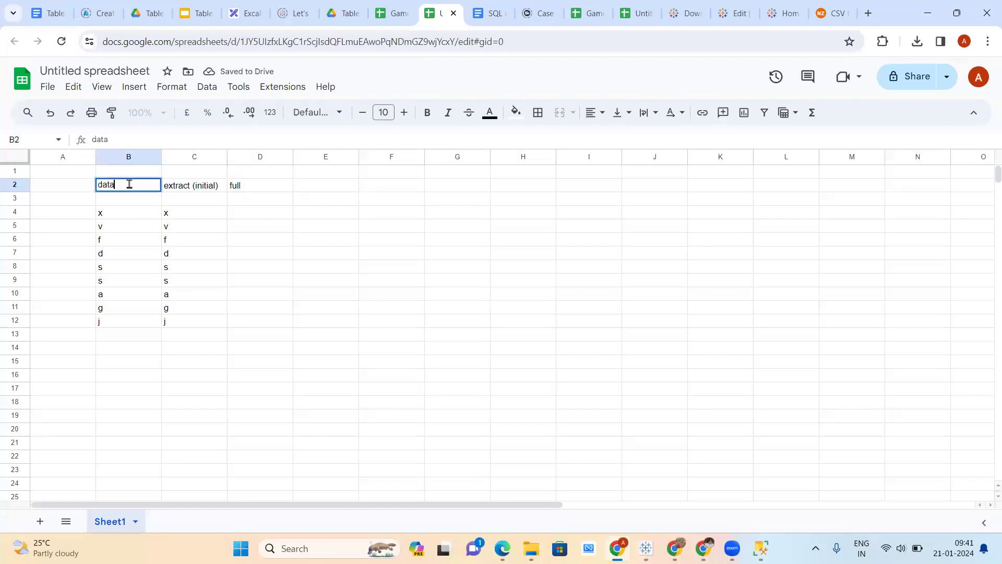
Extend the heading in D2 to read "fullfull refresh".
click(252, 184)
double_click(253, 184)
text(full re)
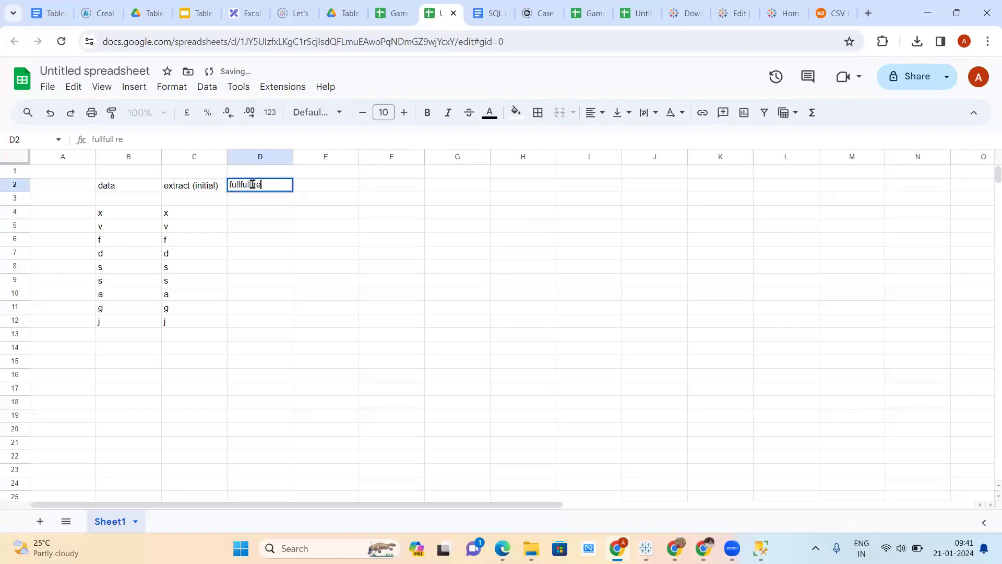
text(fresh)
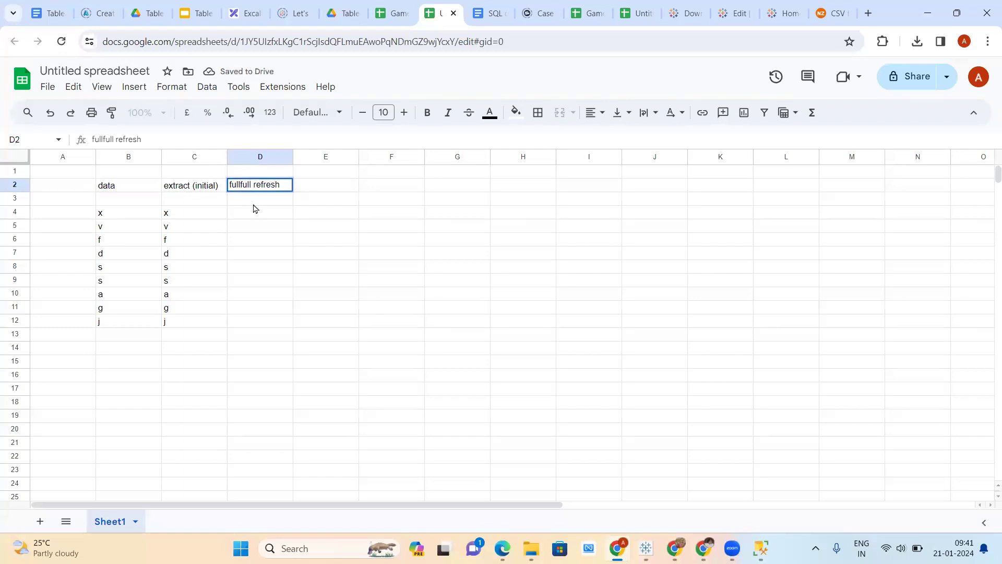
key(Return)
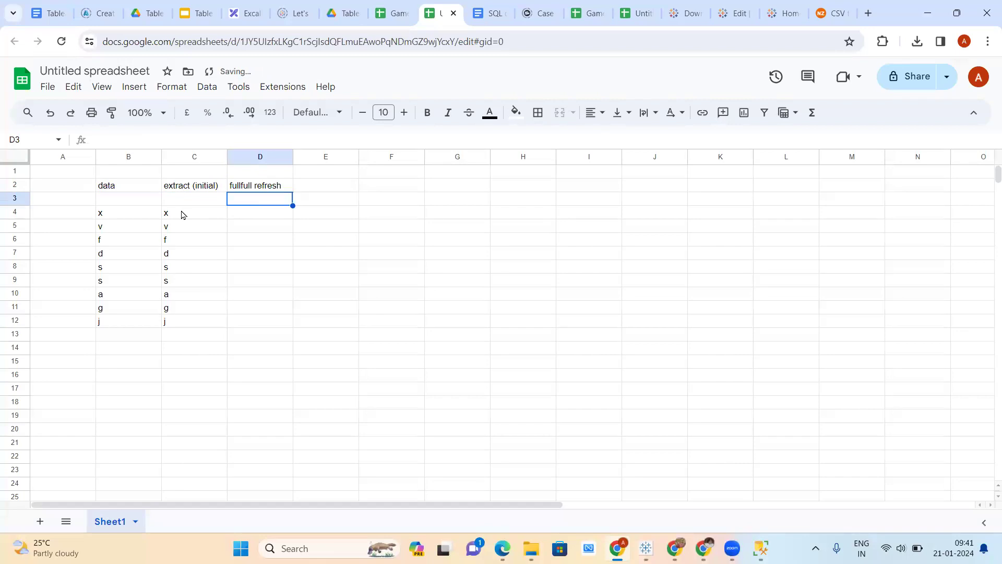
Copy the initial extract entries from C4:C12 one cell at a time into the matching cells D4:D12.
click(246, 215)
click(172, 218)
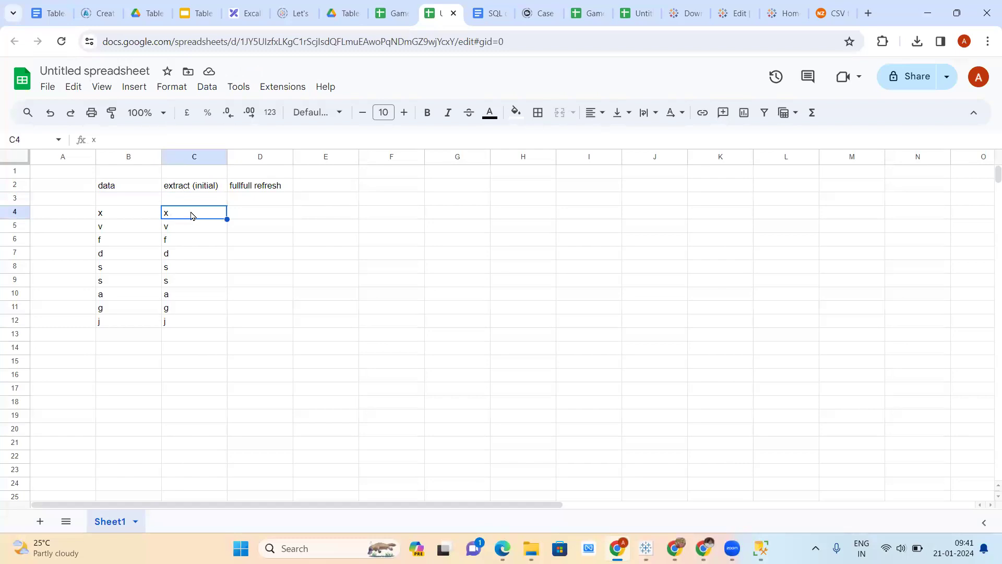
click(253, 213)
key(ctrl+v)
click(185, 225)
key(ctrl+c)
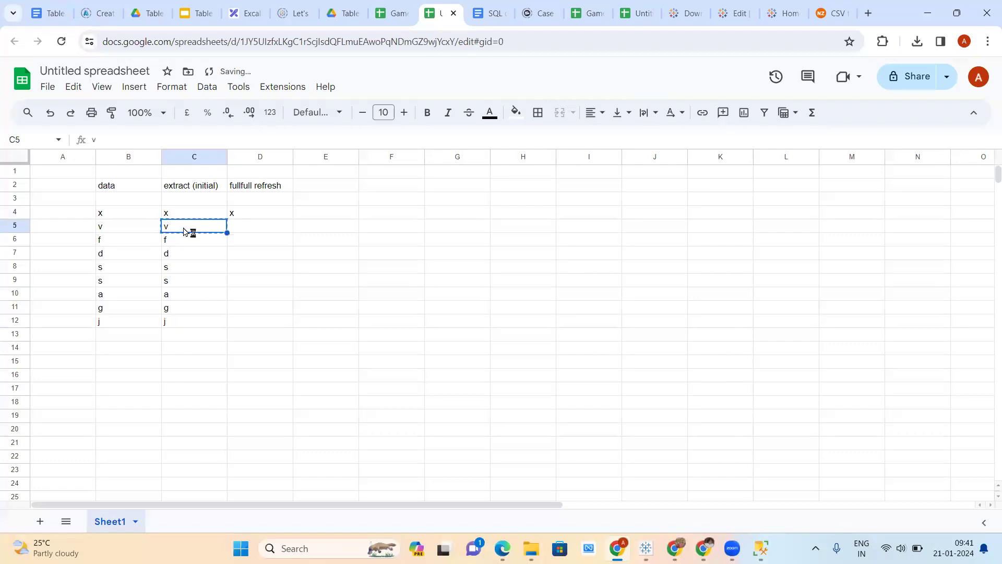
click(277, 230)
key(ctrl+v)
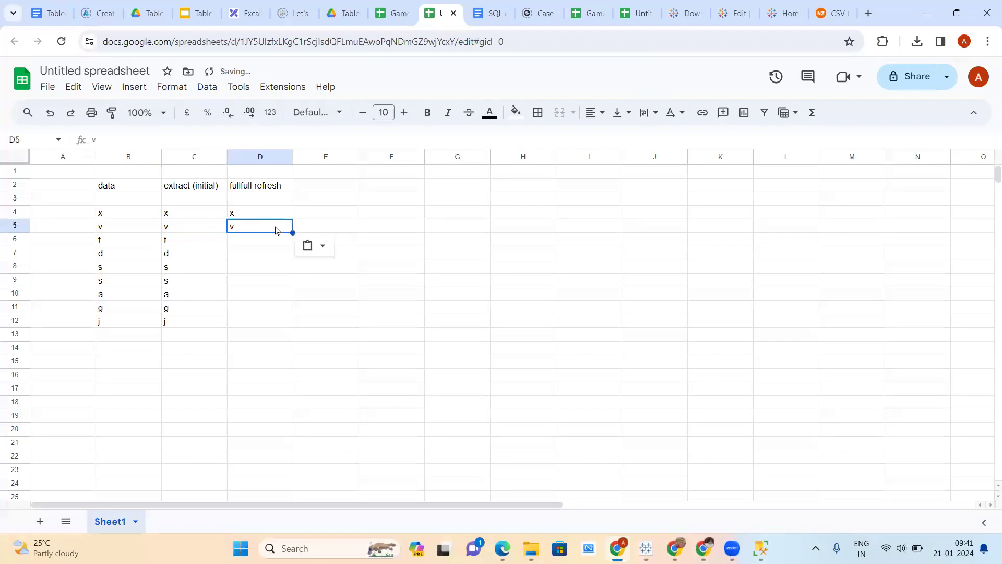
click(212, 240)
key(ctrl+c)
click(246, 242)
key(ctrl+v)
click(206, 255)
key(ctrl+c)
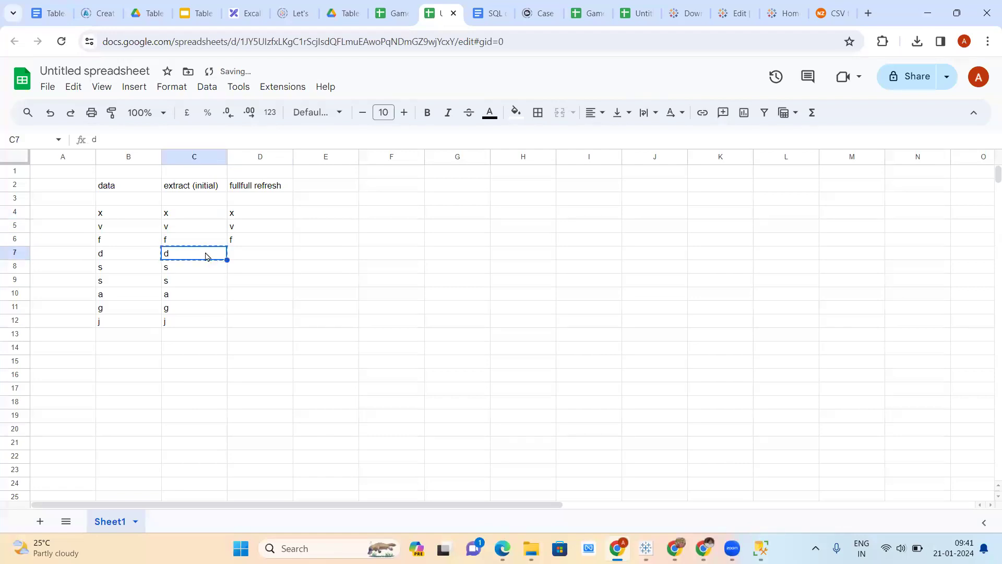
click(255, 261)
key(ctrl+v)
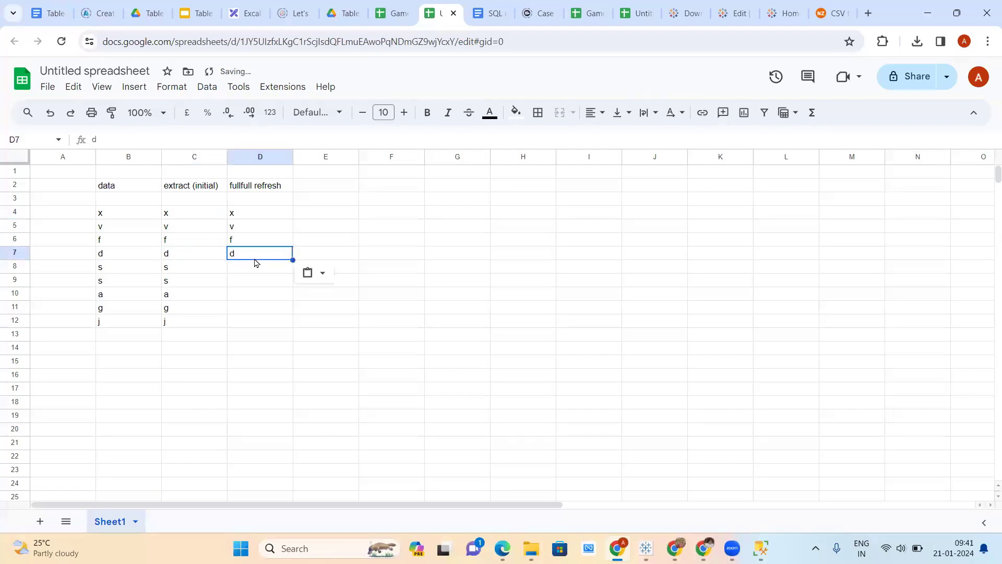
click(200, 265)
key(ctrl+c)
click(271, 269)
key(ctrl+v)
click(200, 284)
key(ctrl+c)
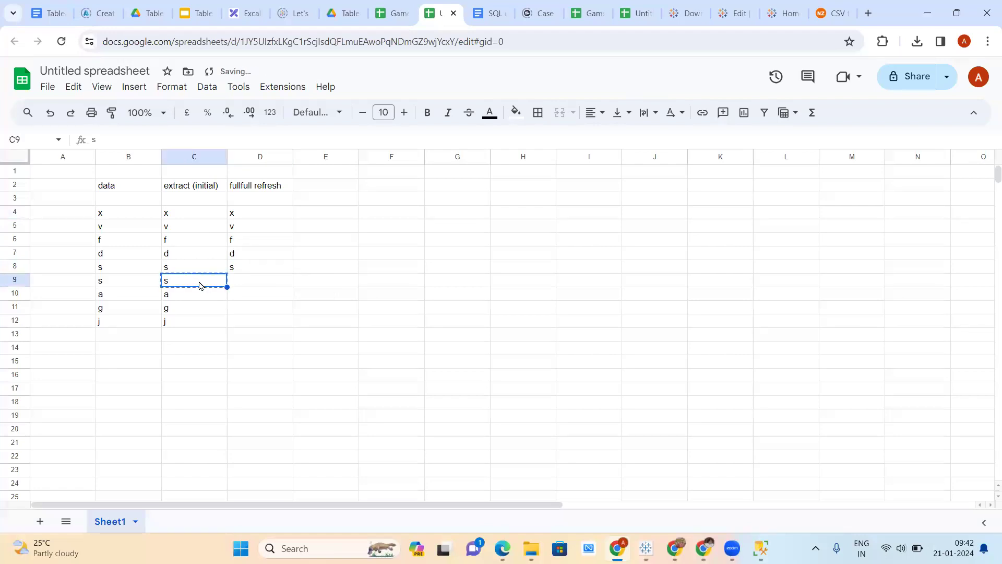
click(264, 284)
key(ctrl+v)
click(211, 294)
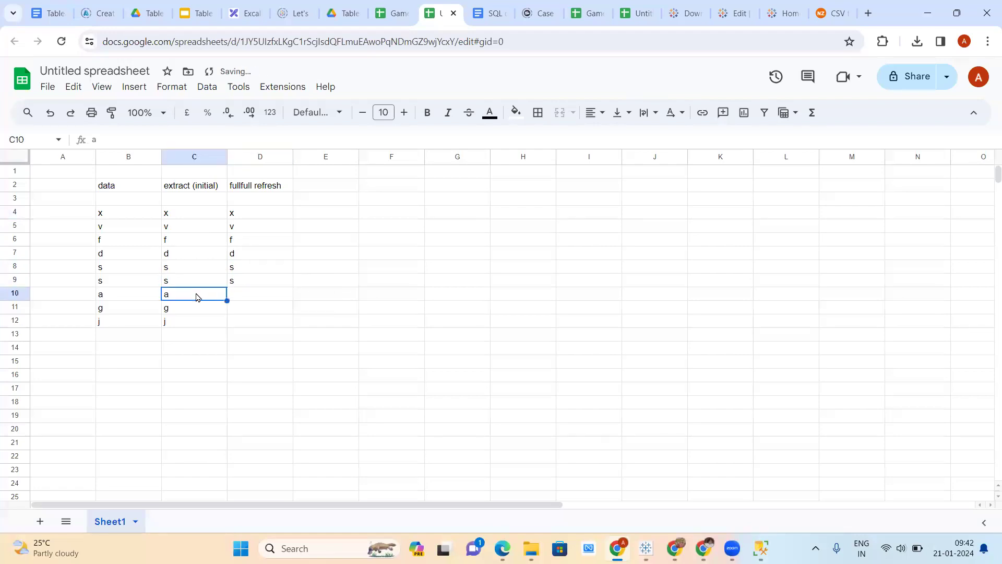
key(ctrl+c)
click(252, 298)
key(ctrl+v)
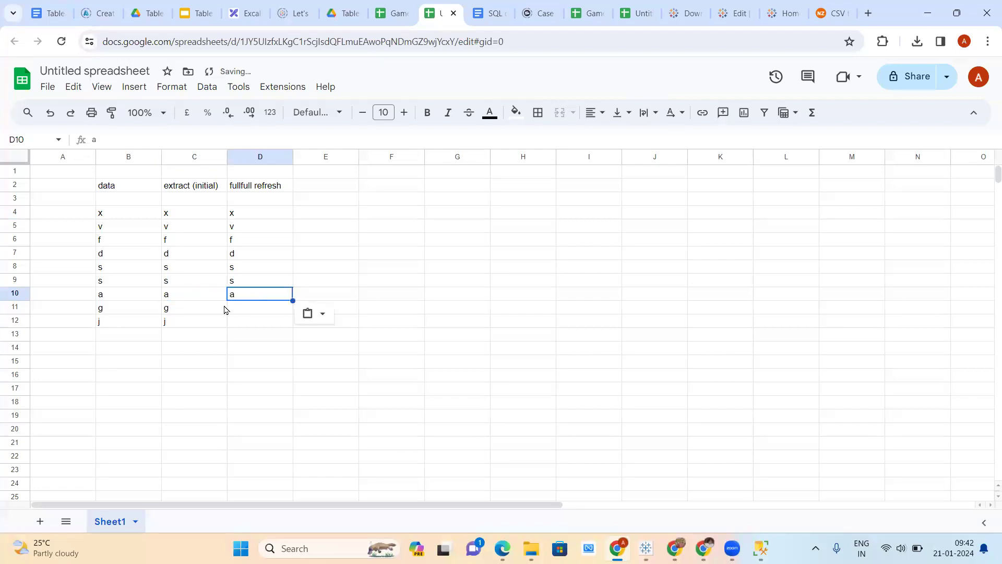
click(216, 309)
key(ctrl+c)
click(254, 311)
key(ctrl+v)
click(199, 323)
key(ctrl+c)
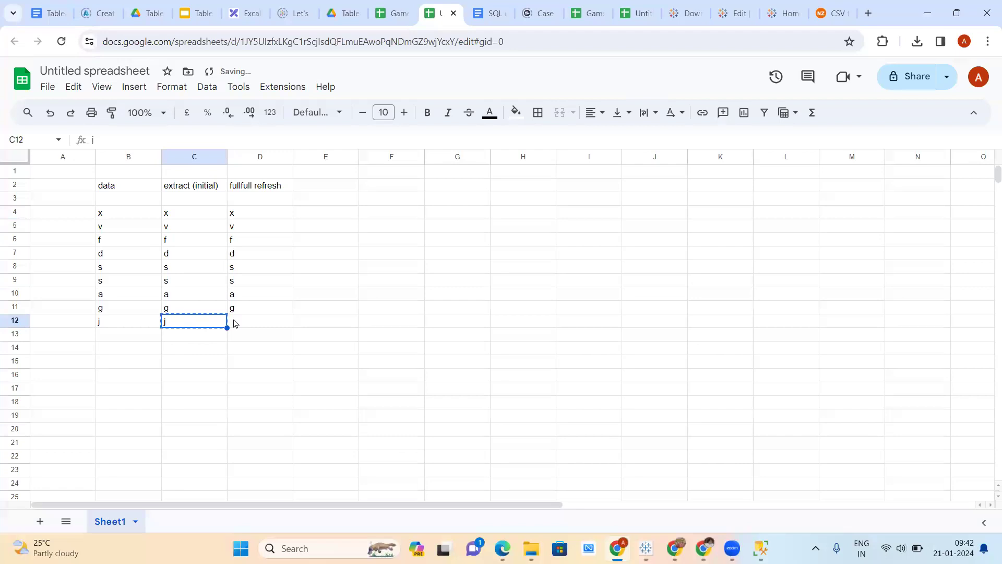
click(250, 322)
key(ctrl+v)
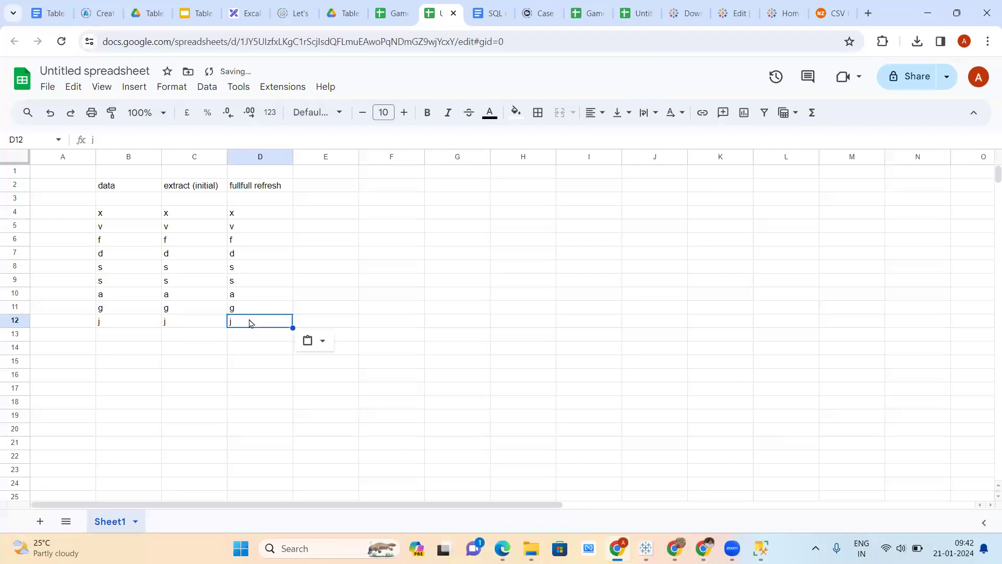
Enter the heading "icremental refresh" in cell E2.
click(327, 192)
text(icremental fr)
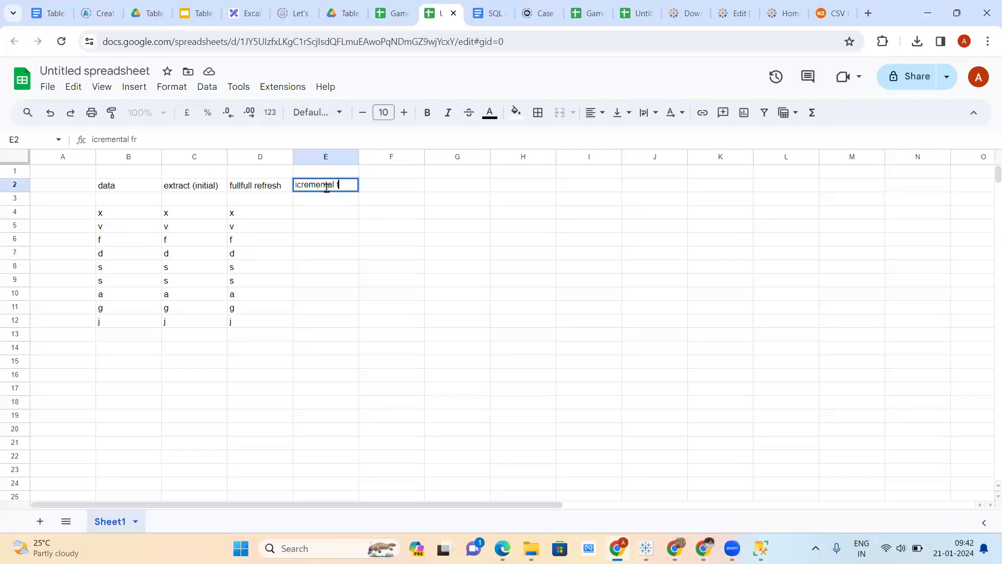
key(BackSpace)
key(BackSpace)
text(refresh)
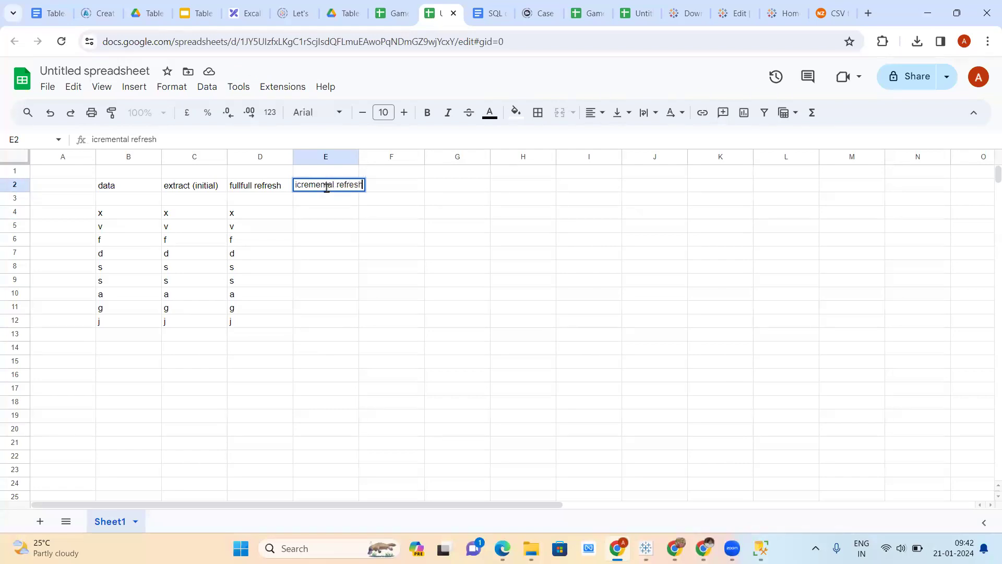
click(342, 282)
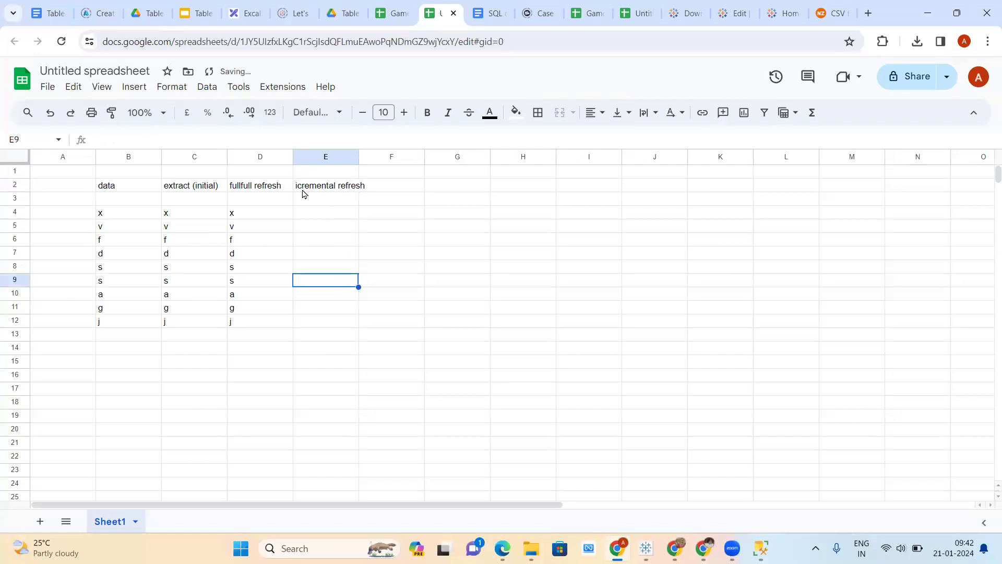
Add two new entries, g and f, below the data column in B13 and B14.
click(118, 341)
text(g)
key(Return)
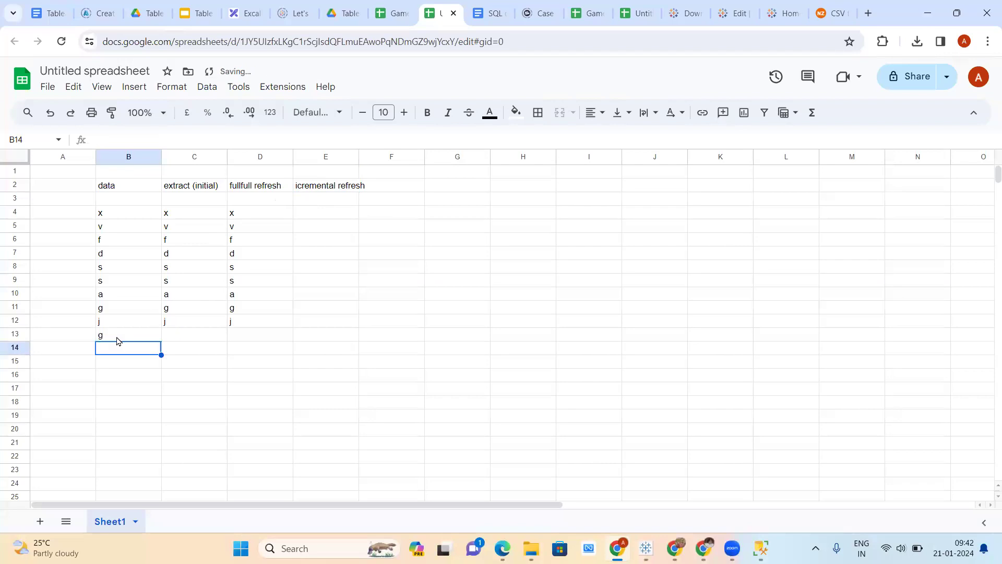
text(f)
key(Return)
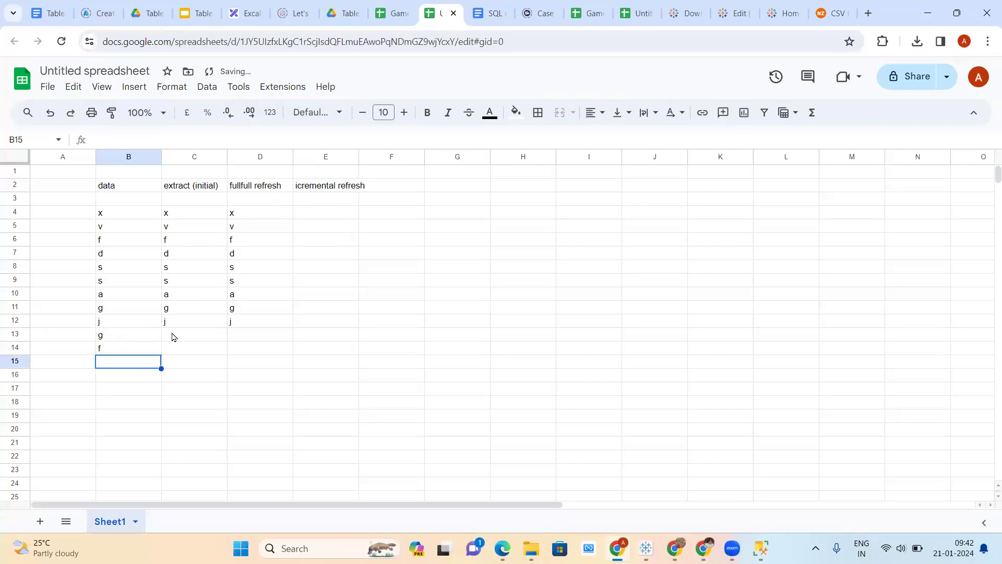
Copy the full refresh entries from D4:D12 into the incremental refresh column, starting at E4.
click(322, 216)
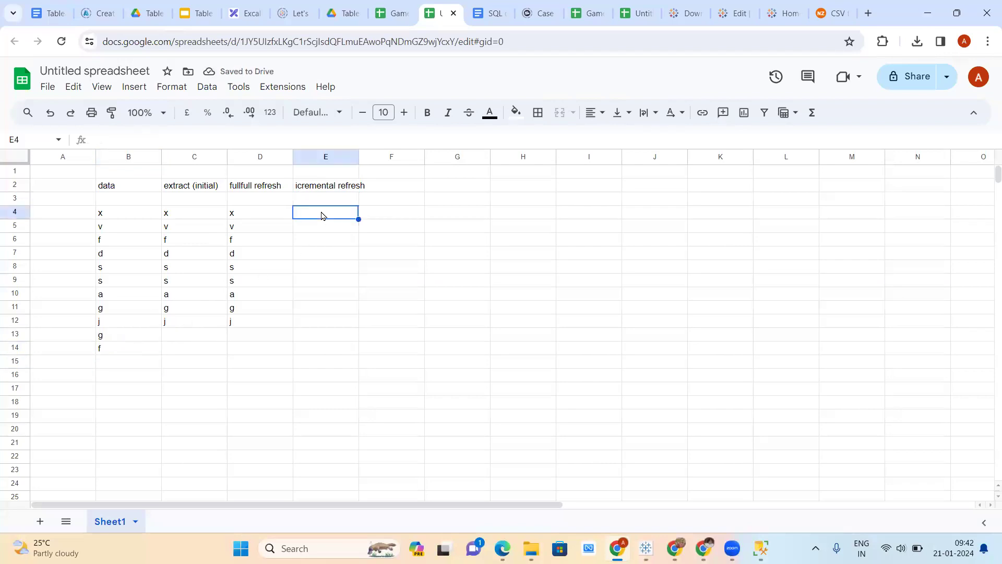
drag(240, 219, 243, 327)
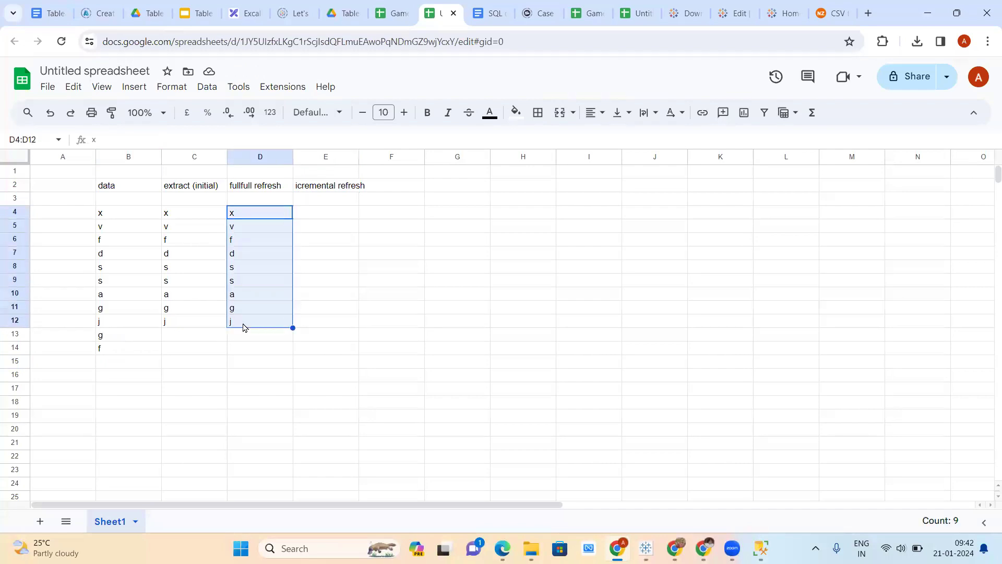
key(ctrl+c)
click(321, 216)
key(ctrl+v)
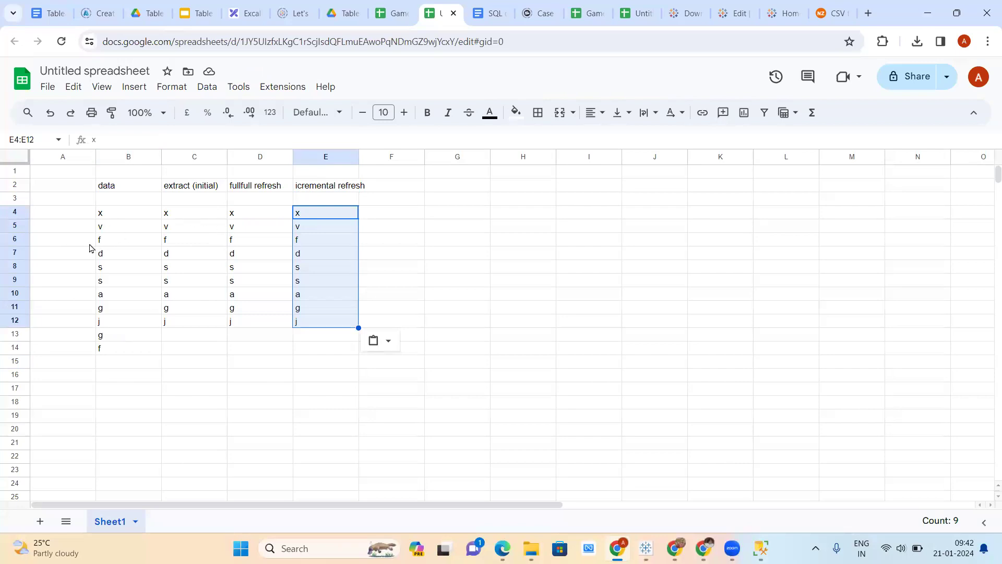
Copy only the two new data entries from B13:B14 into E13:E14 of the incremental refresh column.
click(104, 339)
drag(104, 339, 104, 353)
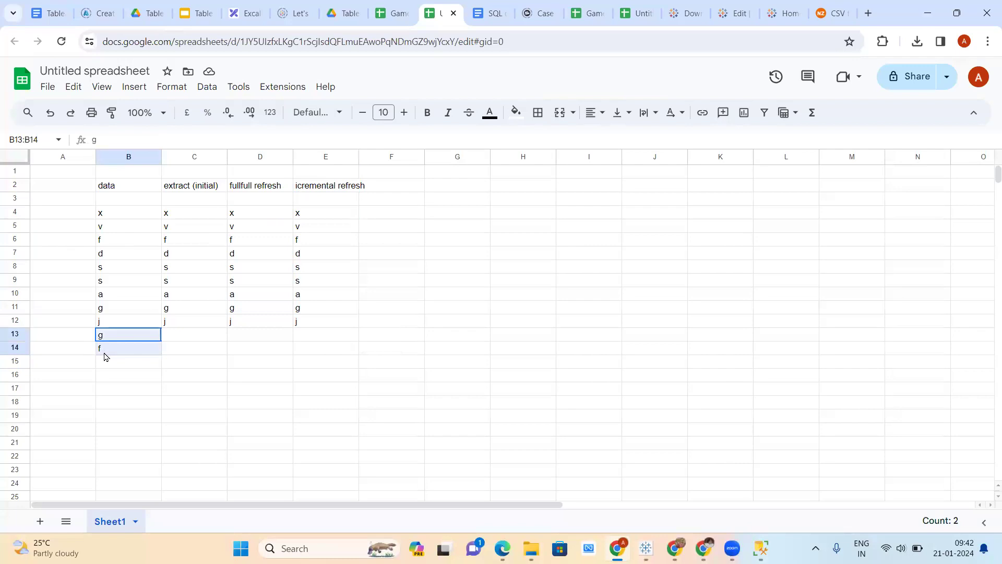
key(ctrl+c)
click(303, 337)
key(ctrl+v)
click(465, 293)
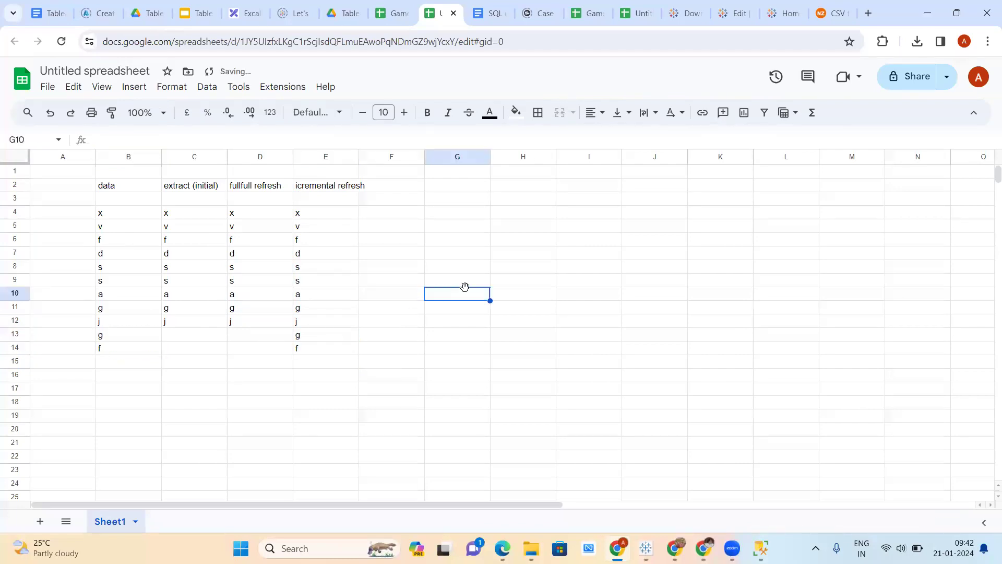
drag(324, 341, 327, 351)
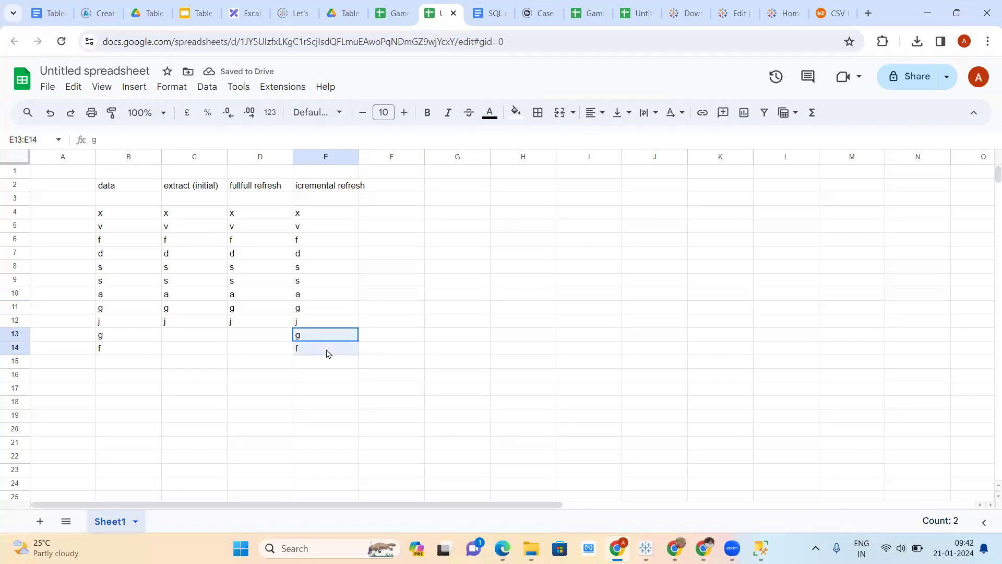
click(310, 216)
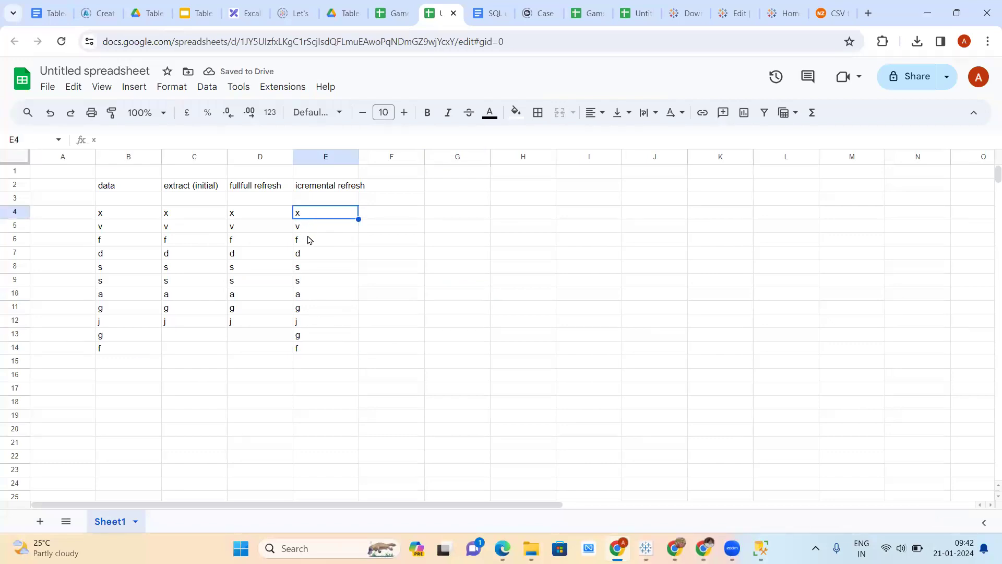
click(317, 324)
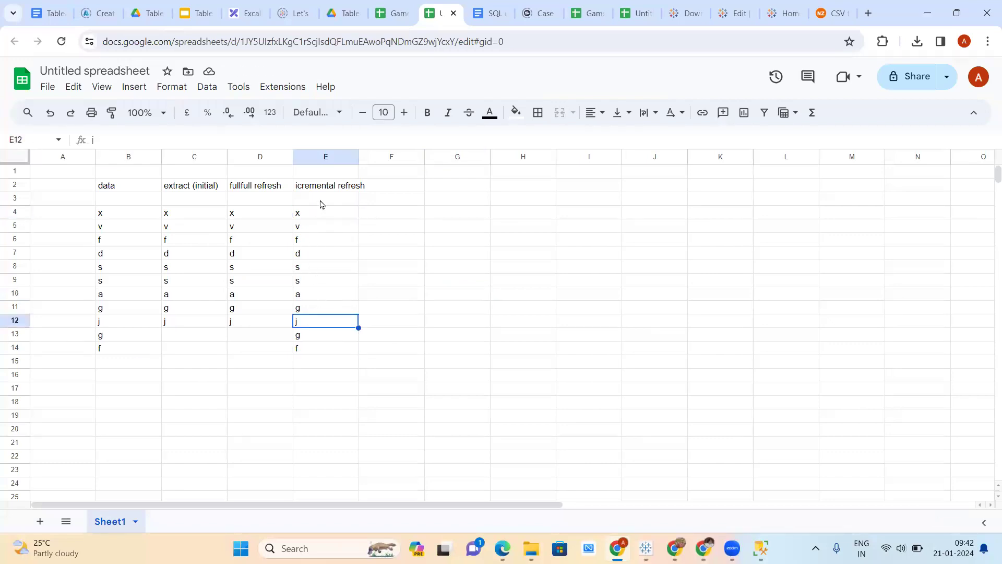
drag(326, 218, 318, 326)
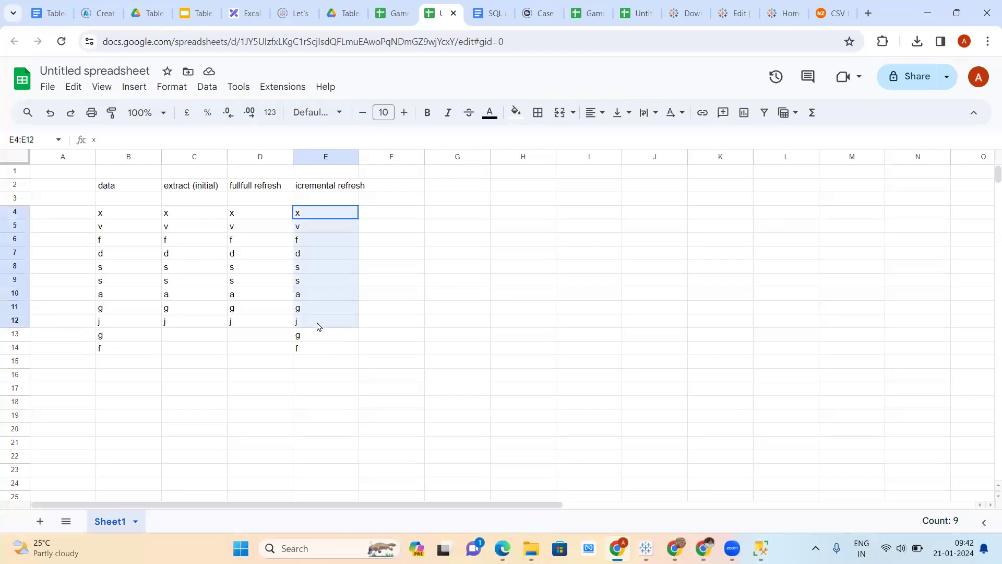
click(394, 323)
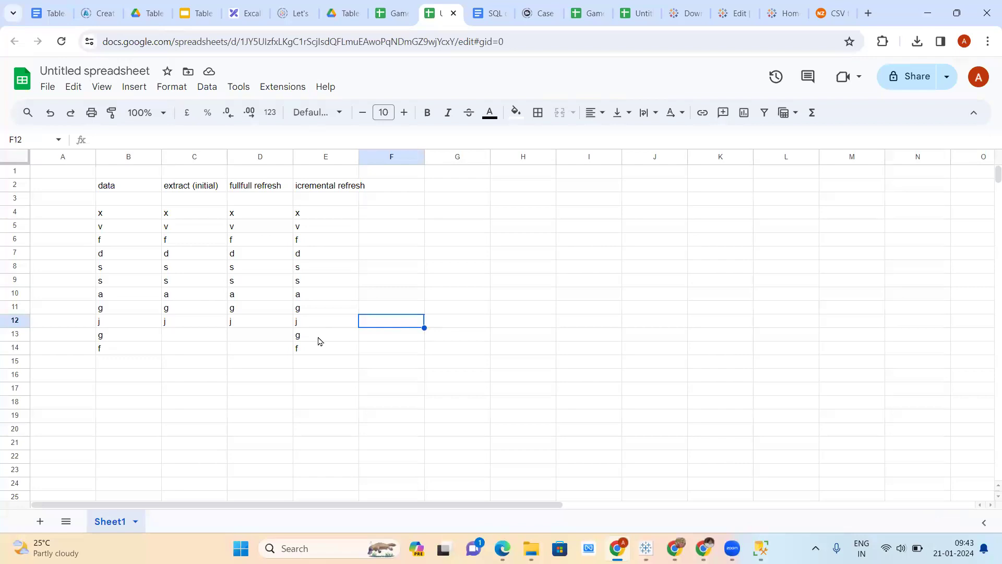
Enter the sample row counts 1000 in G6 and 1002 in G7.
click(458, 242)
text(1000)
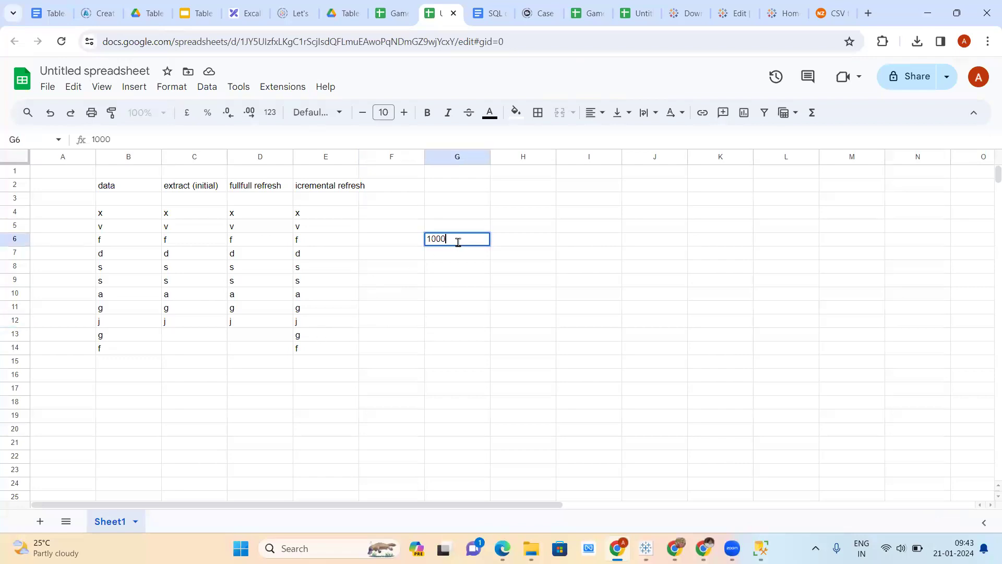
key(Return)
text(1002)
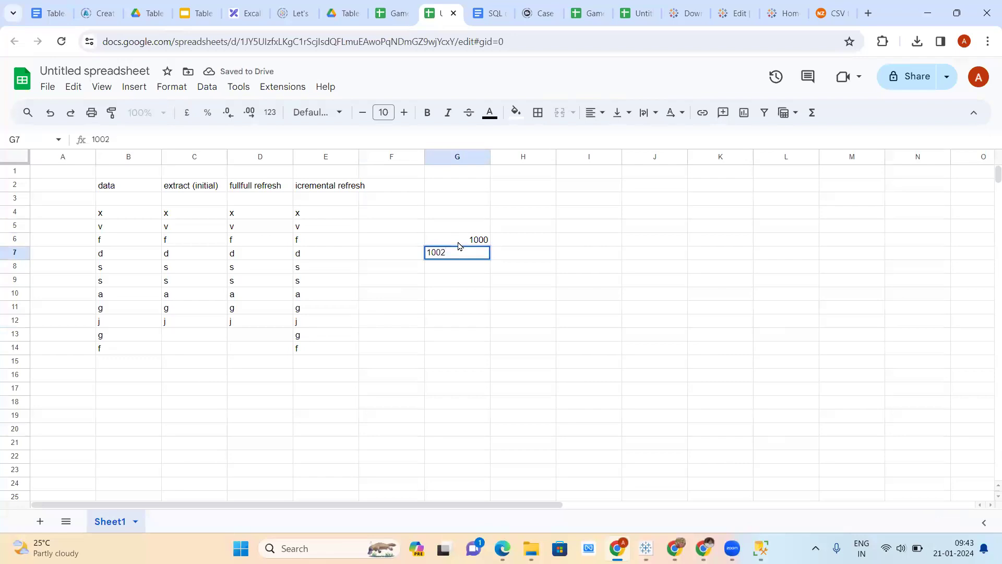
click(456, 297)
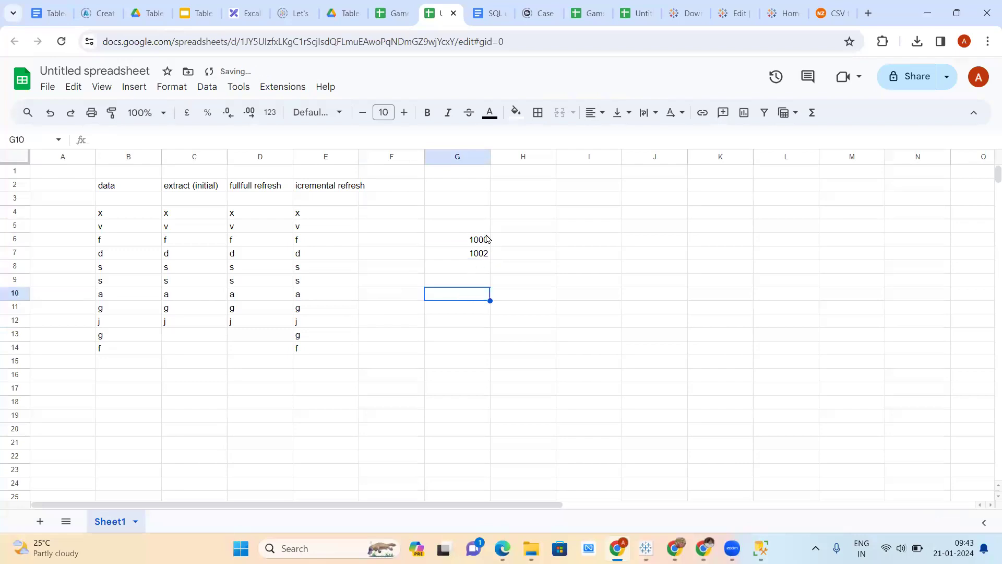
Enter the note "2 new rows added and the engine will add only those two rows" in G8.
click(461, 272)
text(2)
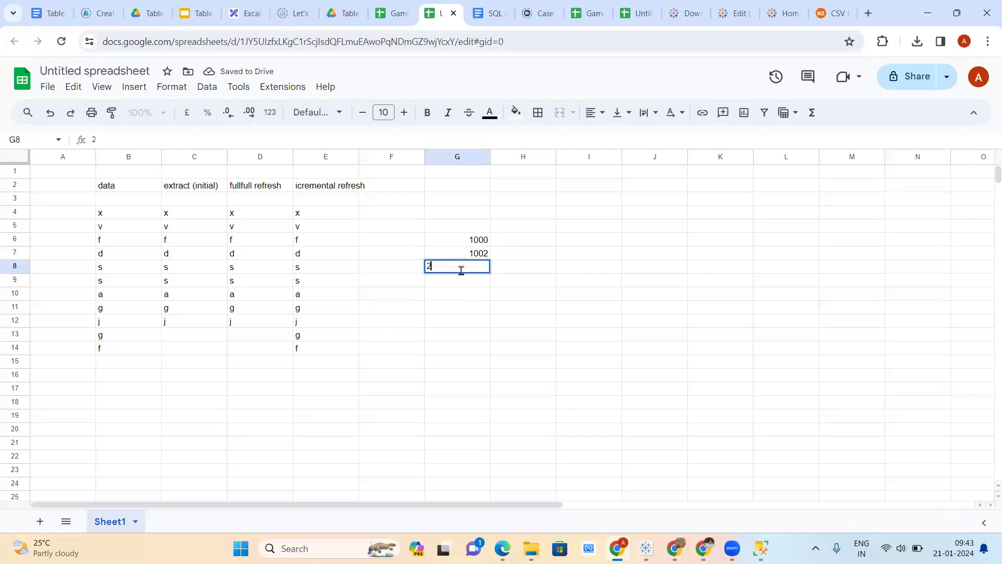
text( new rows add)
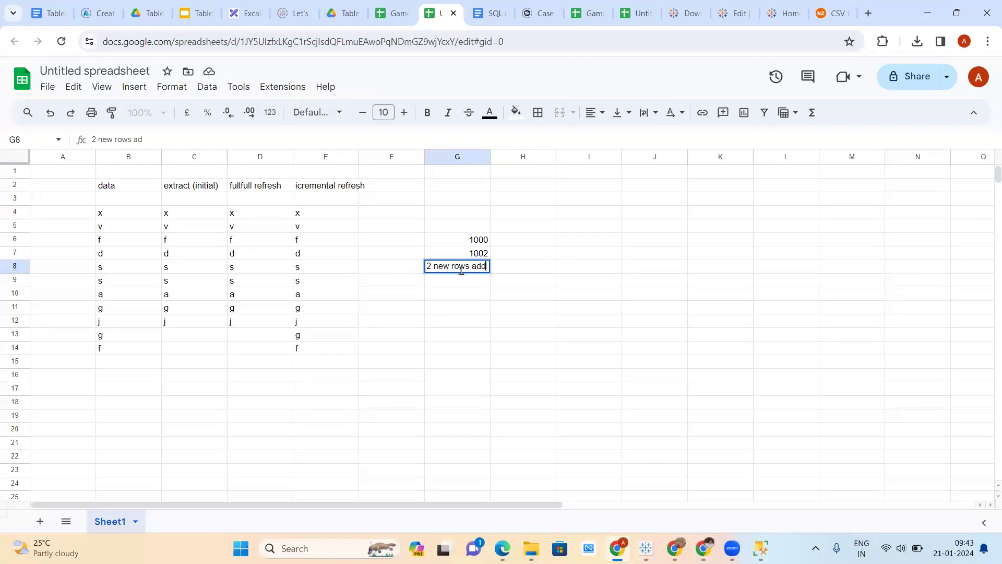
text(ed and the engine )
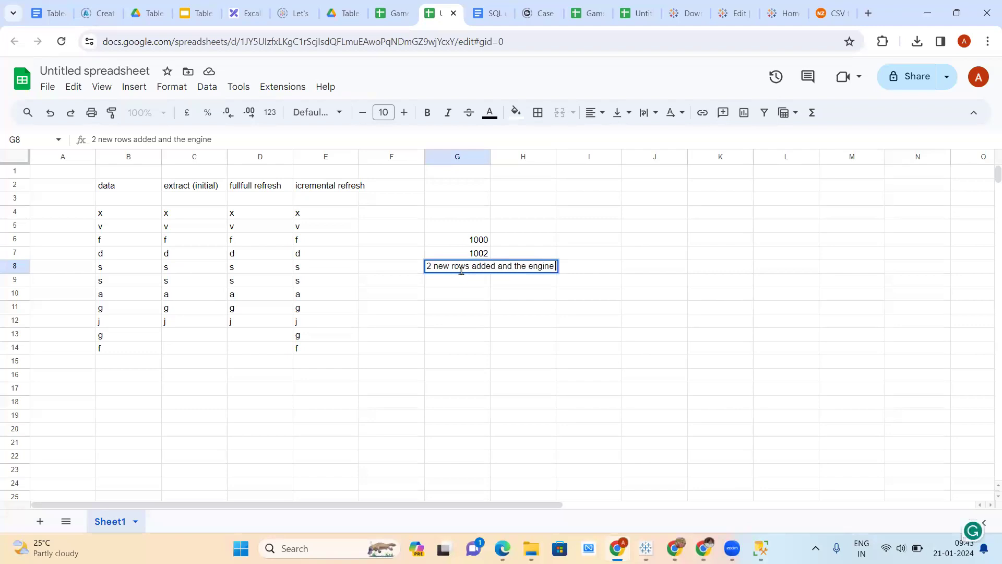
text(will add)
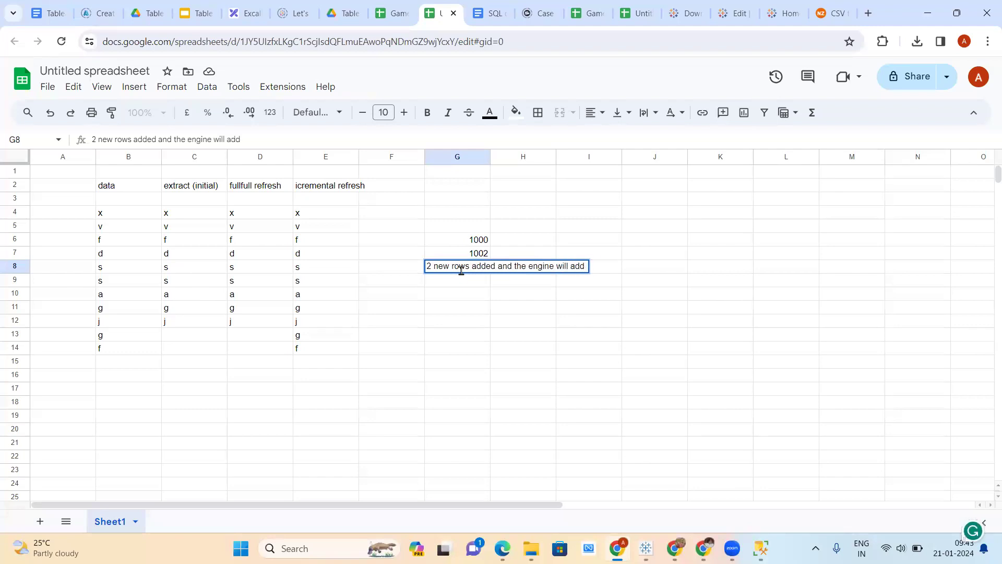
text( only those two)
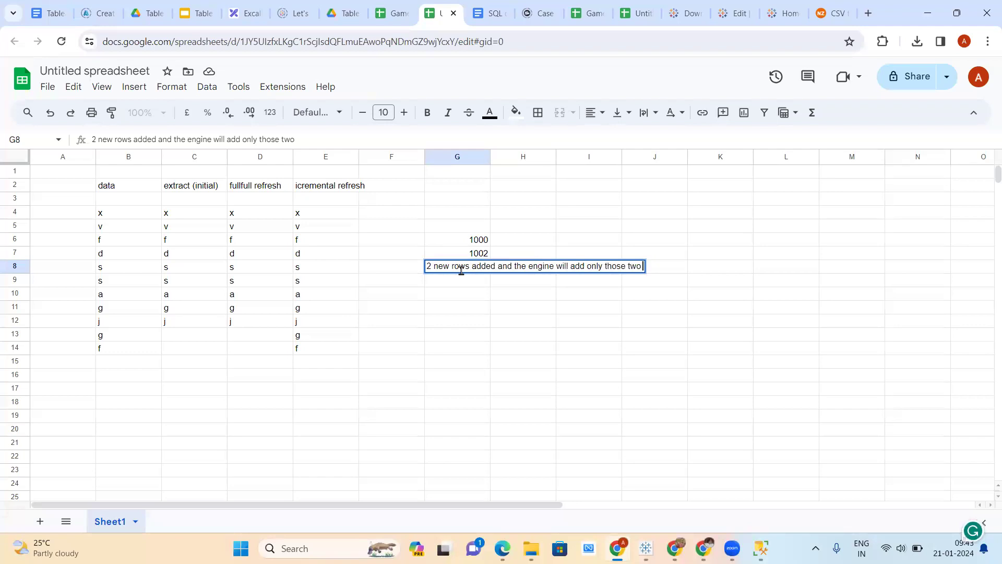
text( rows)
key(Return)
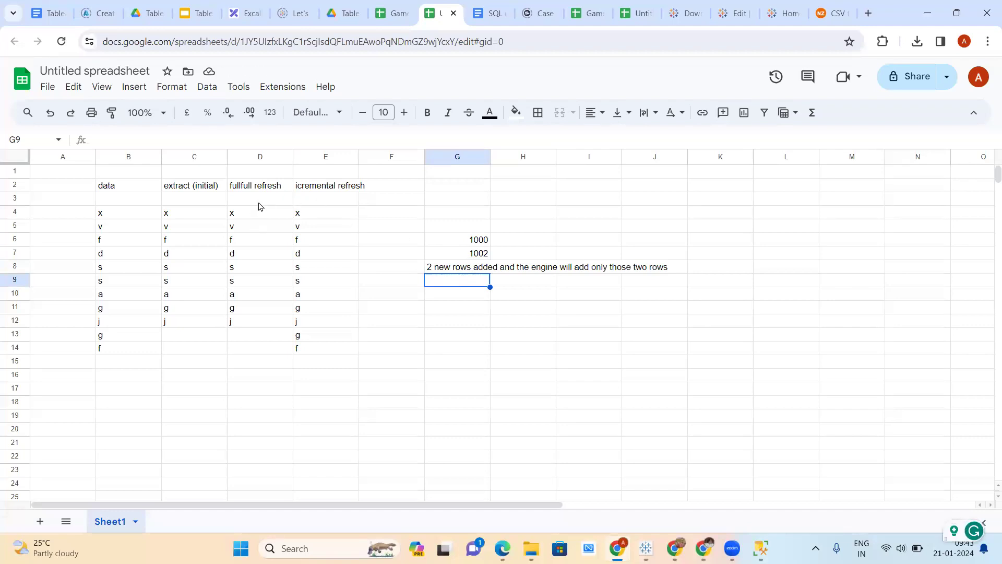
Label the full refresh column "inefiicient" in D1 and the incremental refresh column "this is efficient" in E1.
click(264, 175)
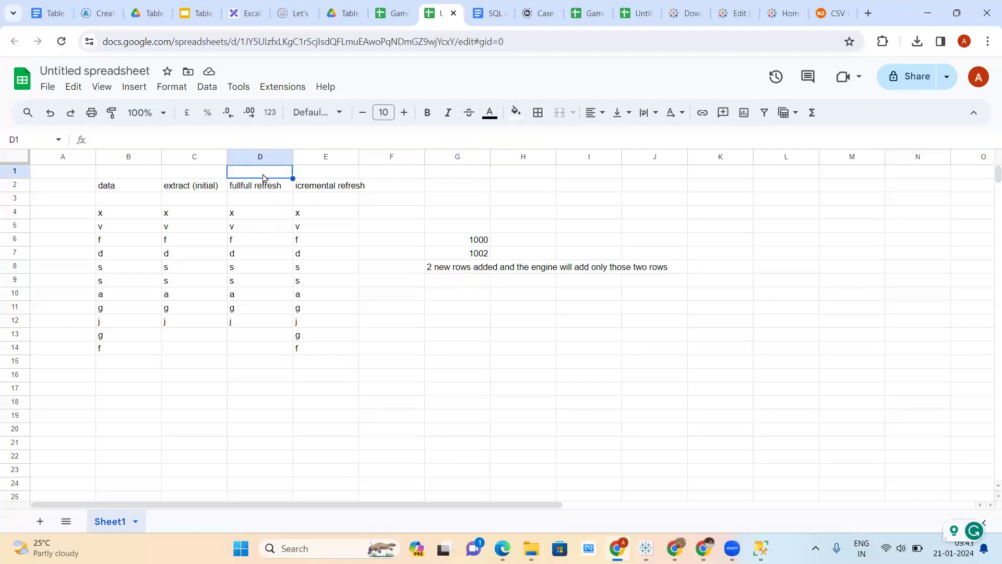
text(inefiicient)
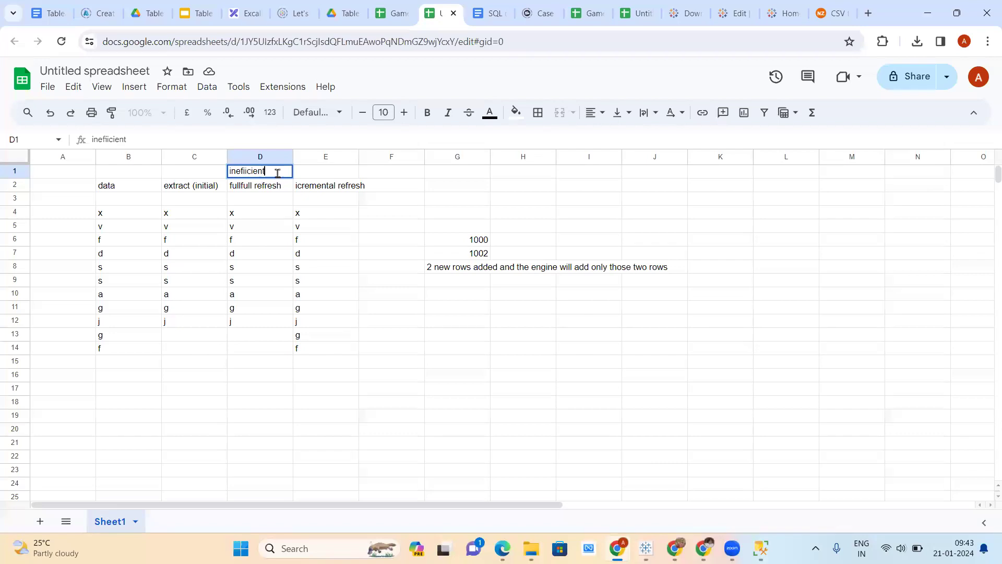
click(351, 174)
text(this is ef)
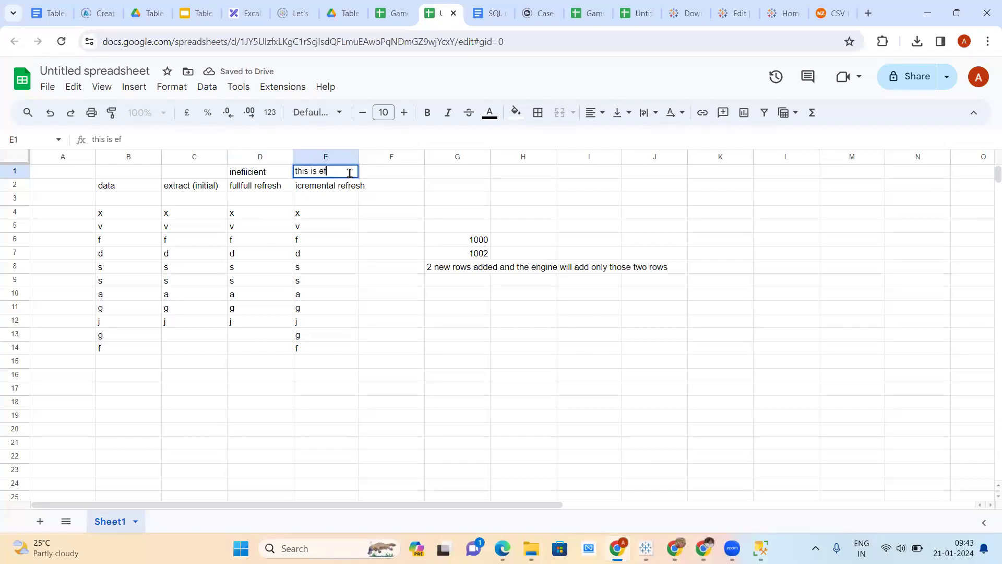
text(ificient)
Enter "when used with large datasets" in F1 and widen column F to fit the text.
click(378, 172)
text(when used )
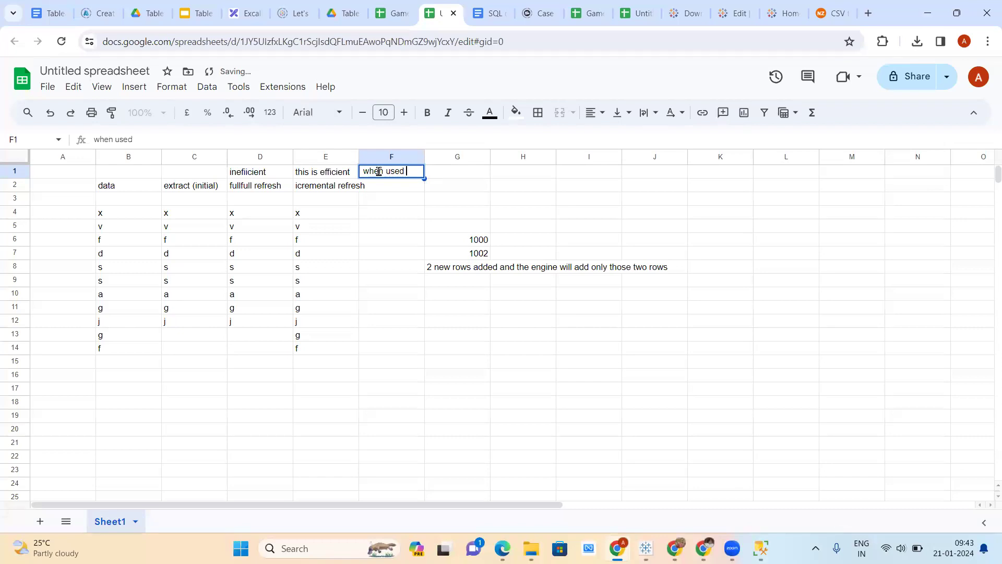
text(with large d)
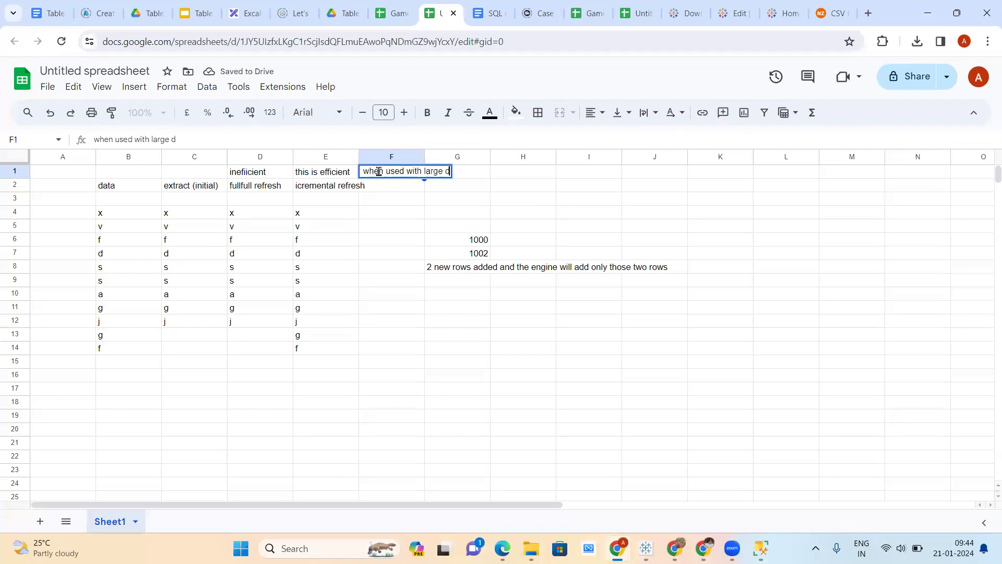
text(atasets)
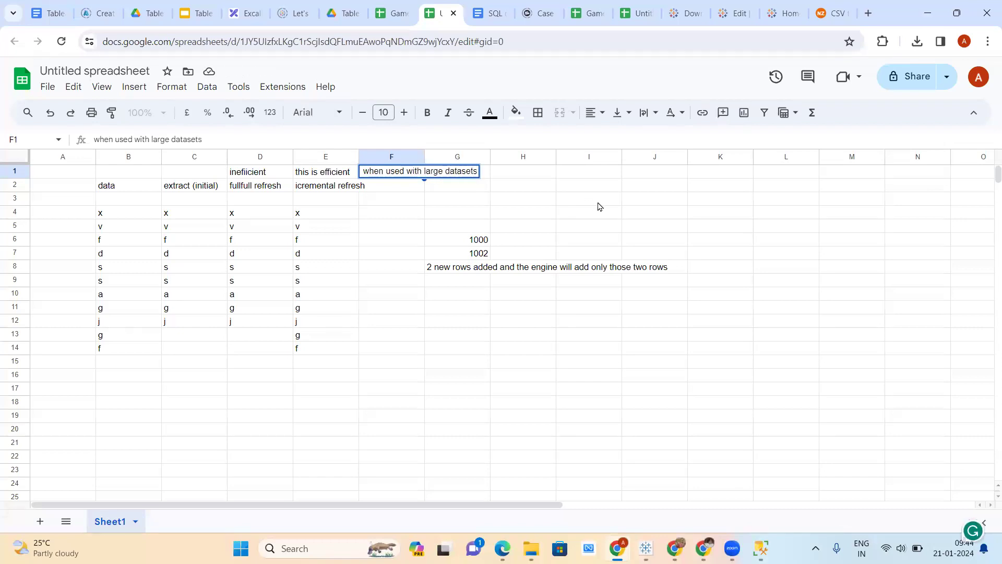
click(599, 203)
double_click(425, 155)
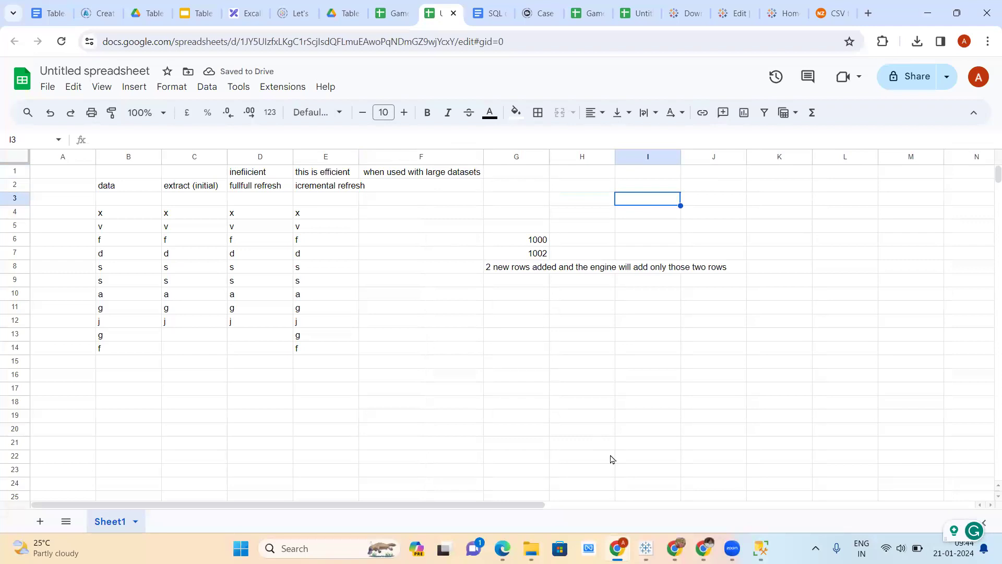
Switch to Tableau and check the table choices for incremental refresh in the Extract Data dialog, without selecting one.
key(alt+Tab)
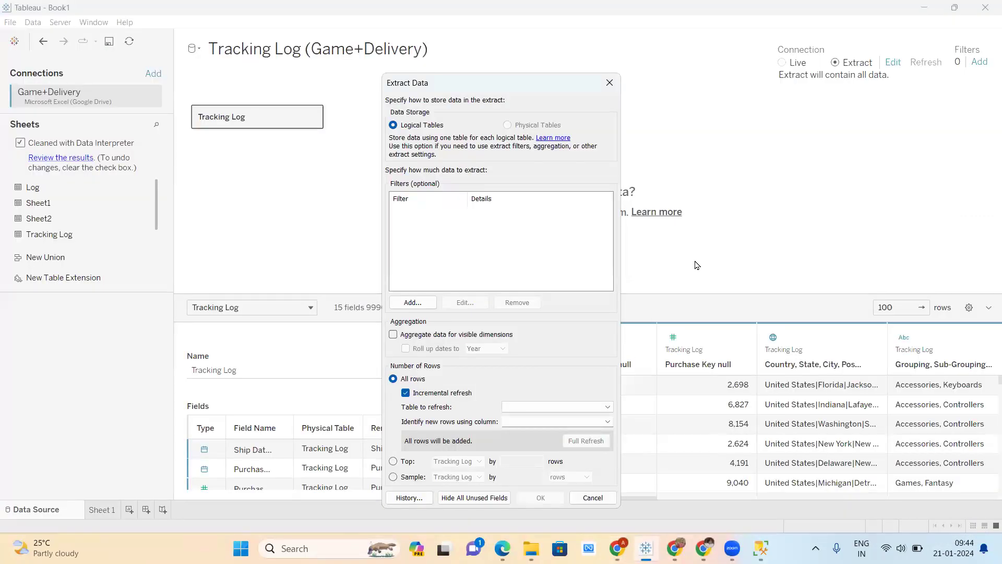
click(617, 549)
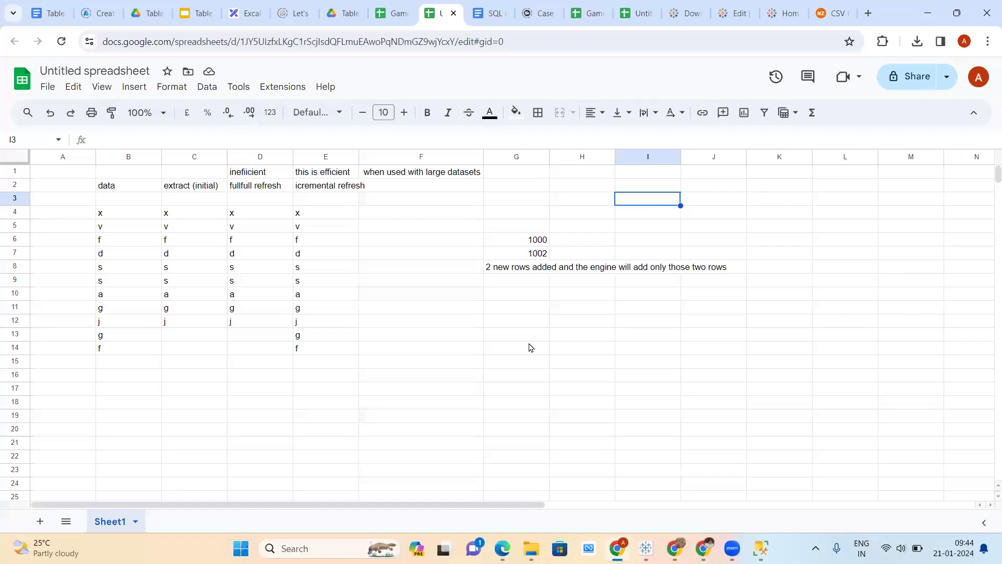
click(531, 348)
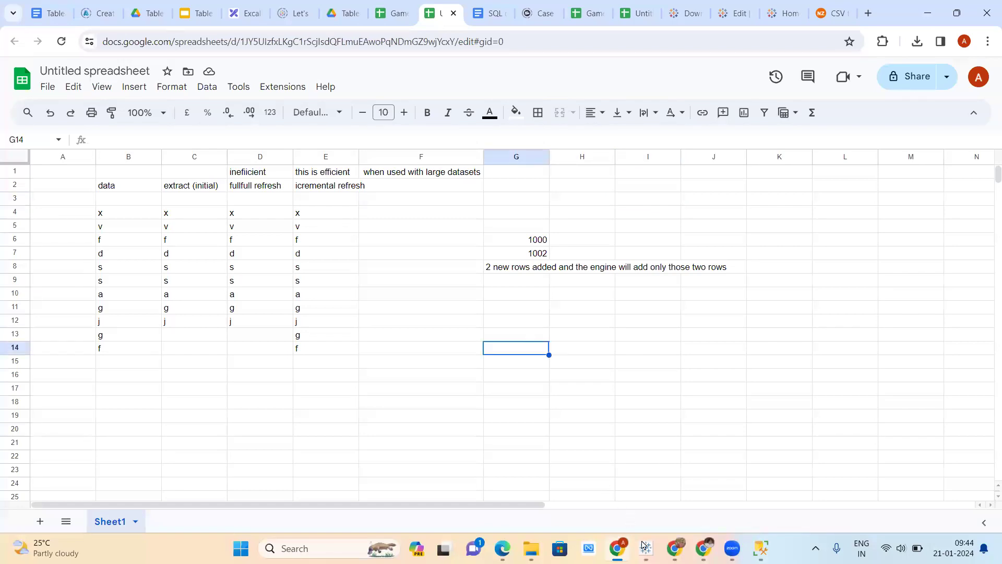
key(alt+Tab)
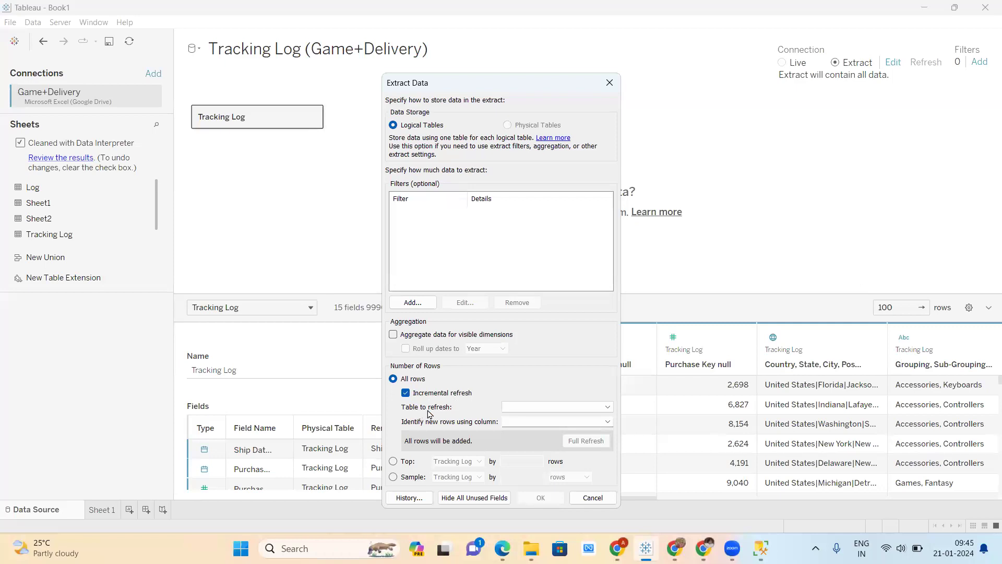
click(598, 411)
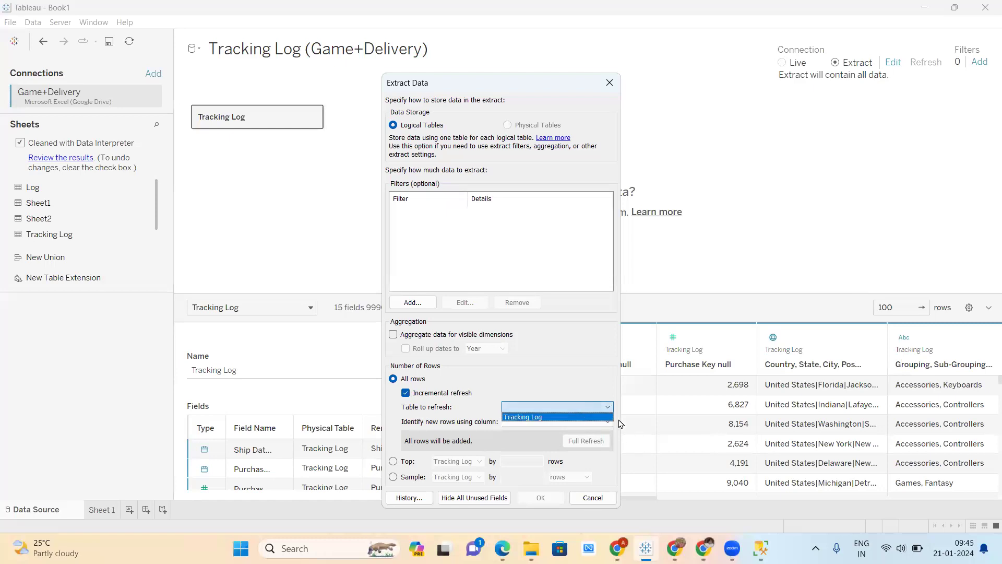
click(743, 240)
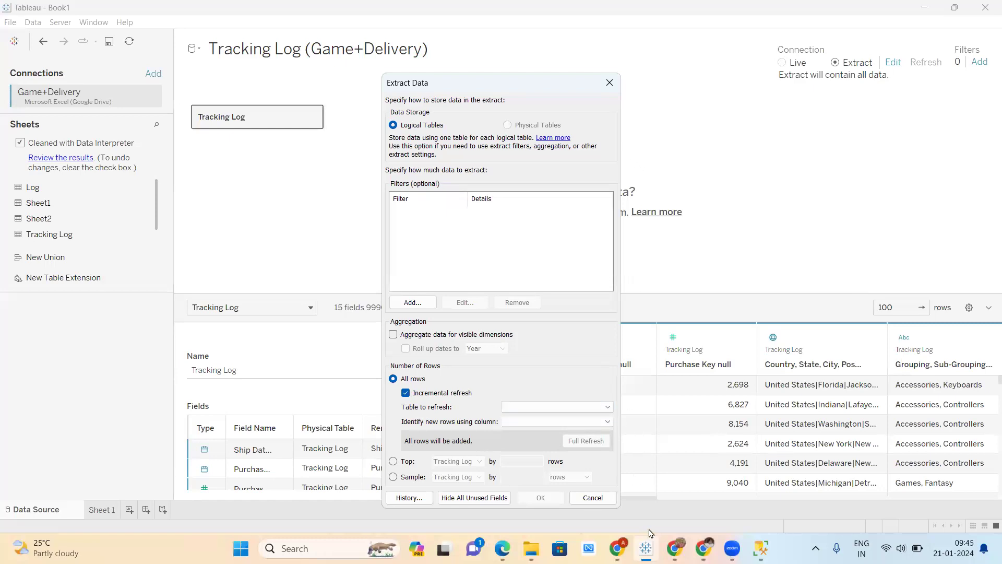
Return to the Google Sheets spreadsheet and enter "date" in B3 under the data heading.
click(618, 548)
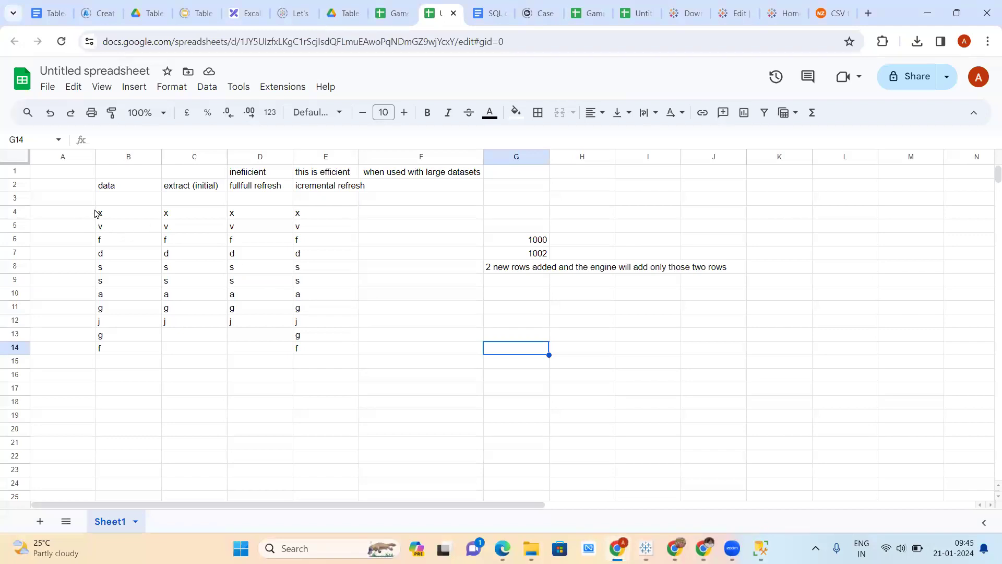
click(122, 200)
text(date)
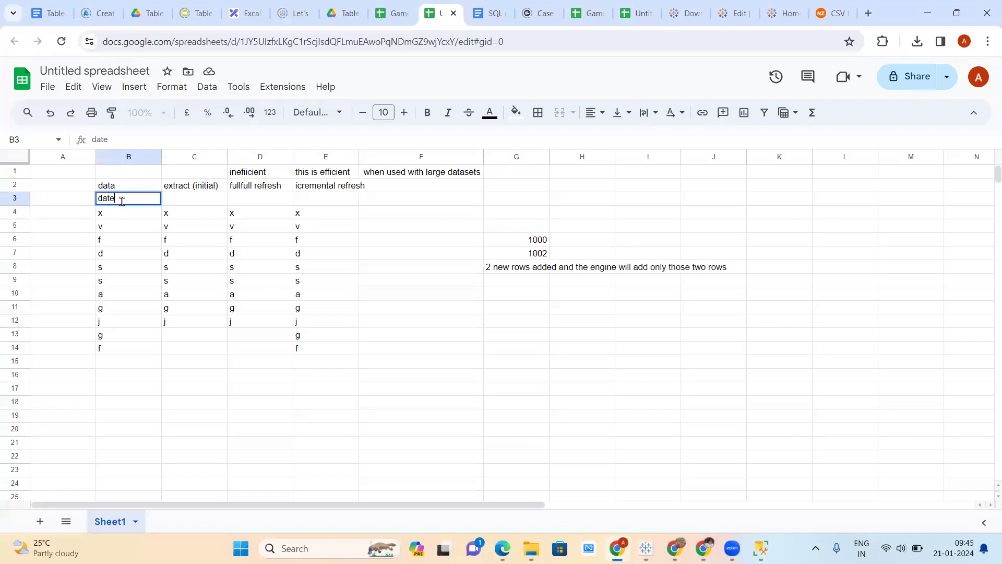
click(427, 309)
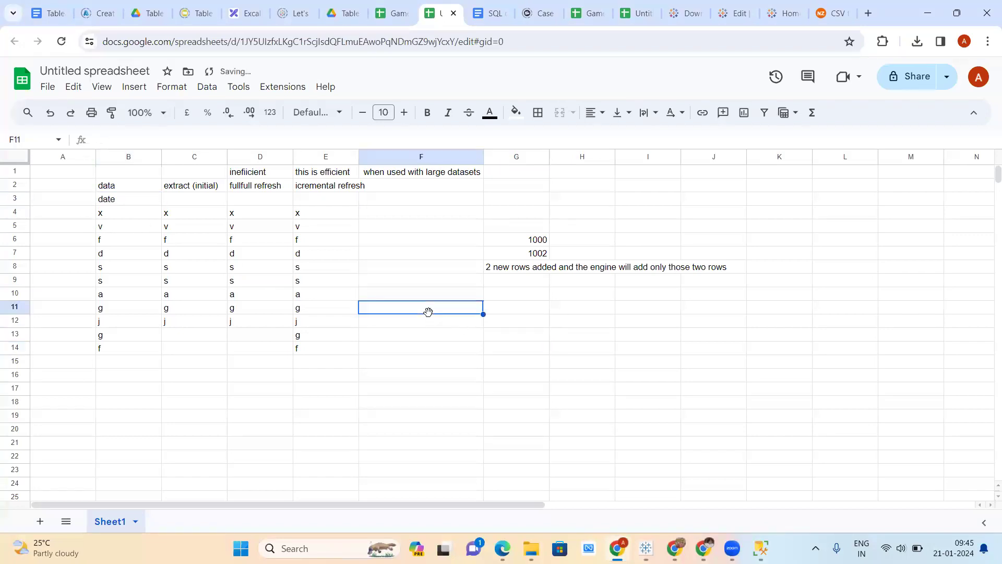
Enter the label "max date" in F14 with the value "10 th jan" beside it in G14.
click(441, 356)
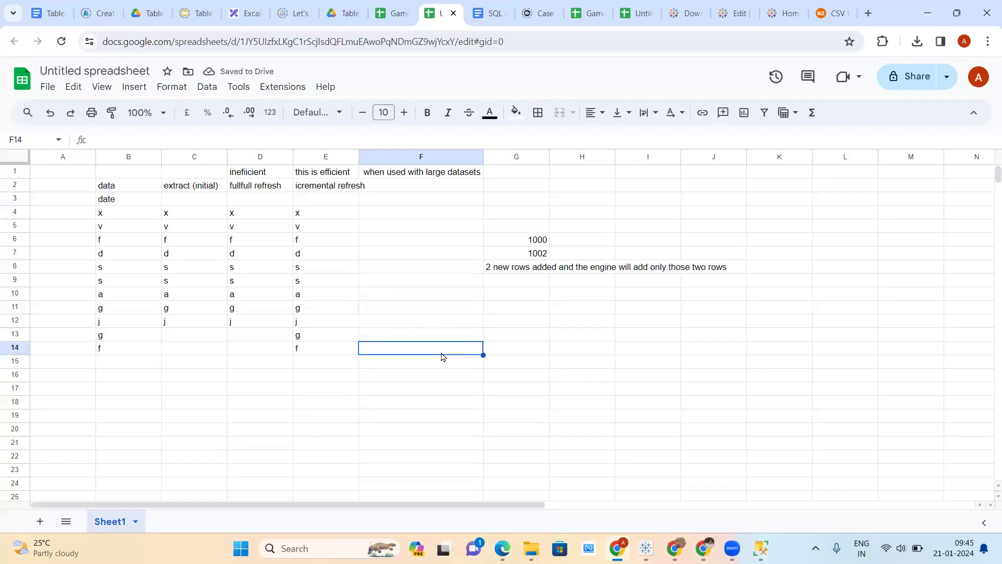
text(max date)
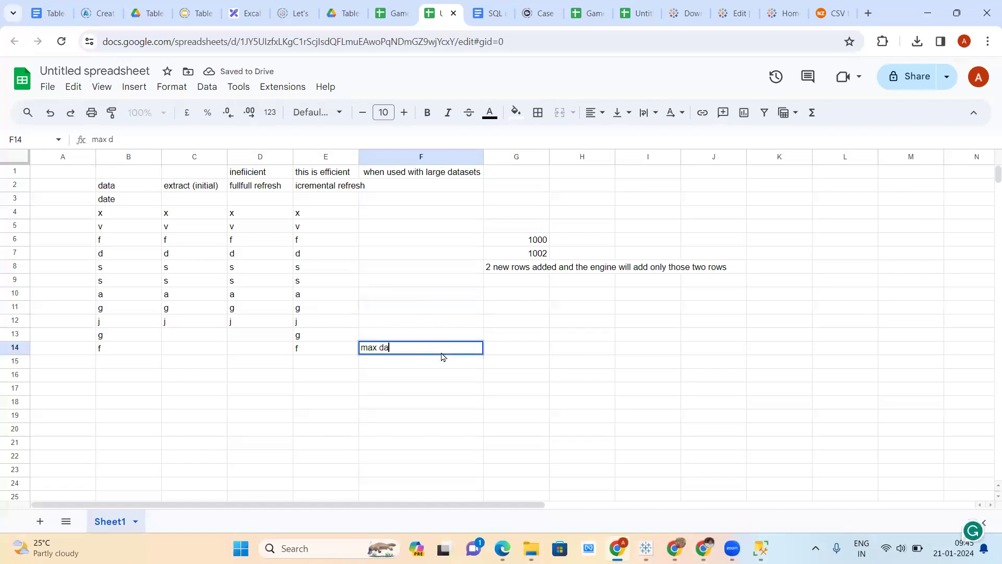
click(510, 349)
drag(510, 350, 369, 384)
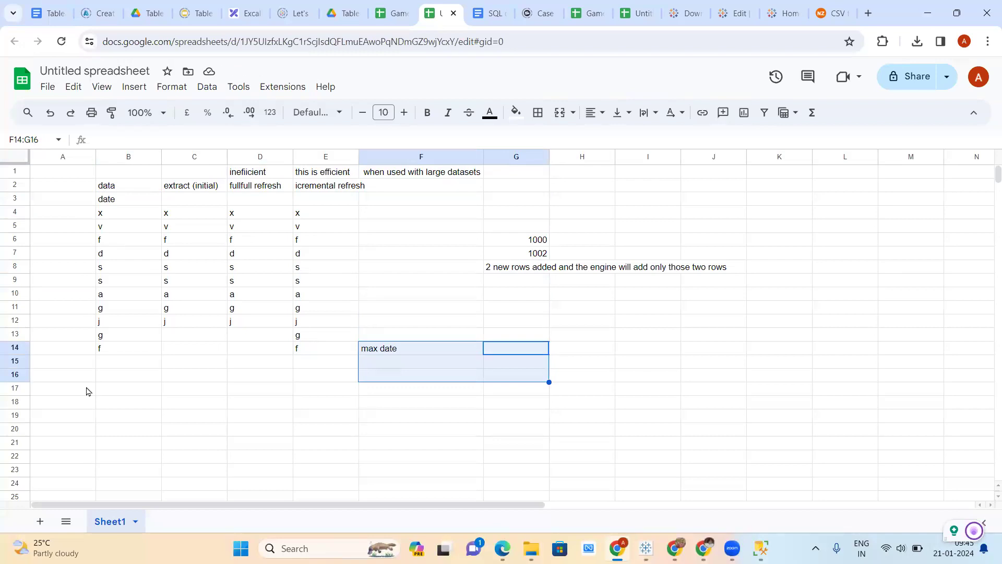
click(422, 447)
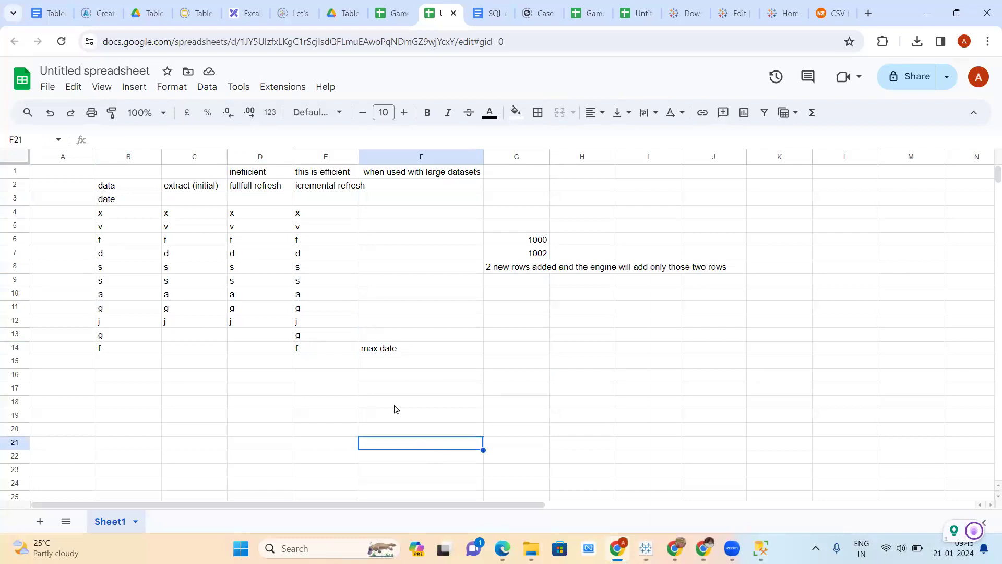
click(509, 350)
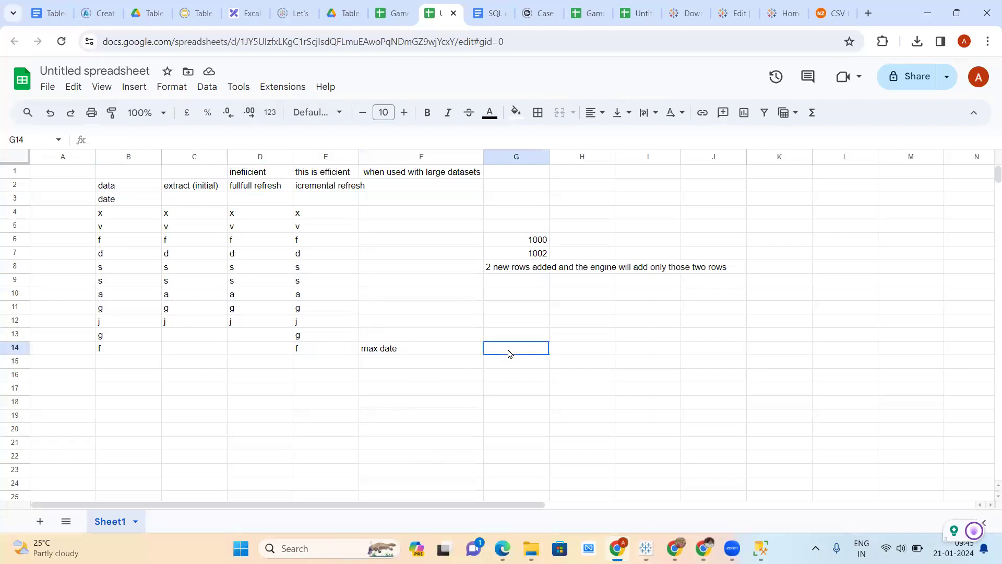
text(10 th jan)
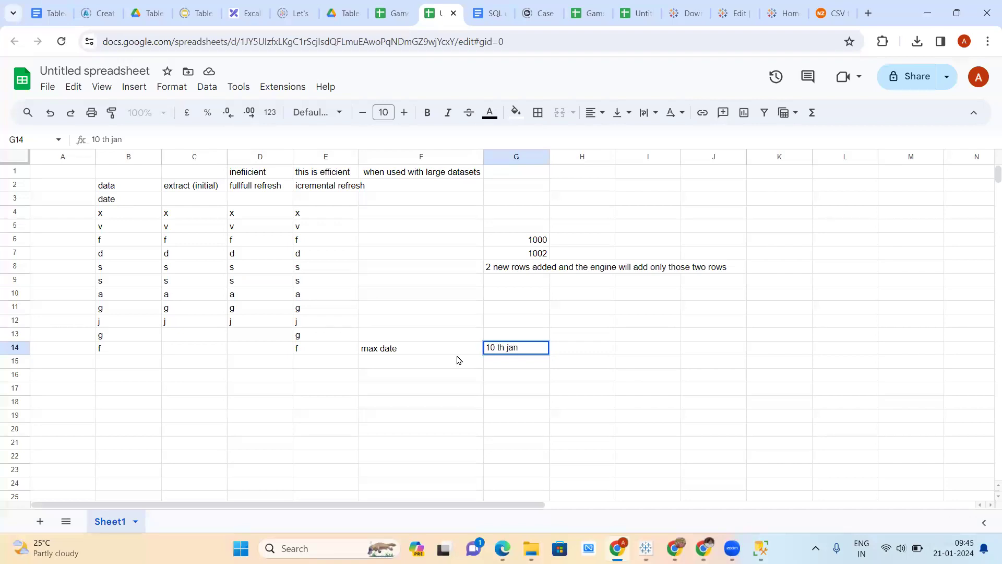
Add a second row with the label "max dat" in F15 and the value 15 in G15.
click(423, 368)
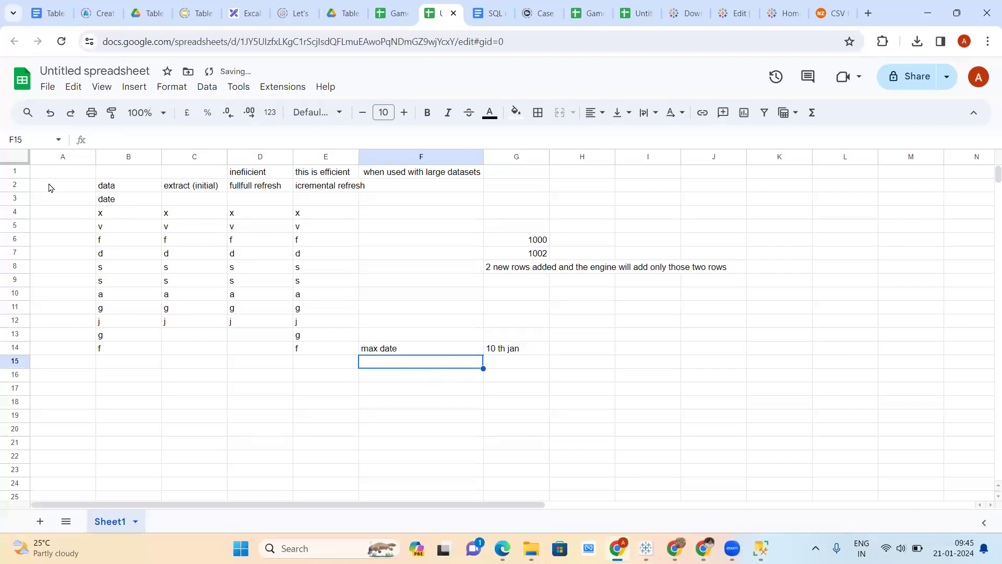
text(max dat)
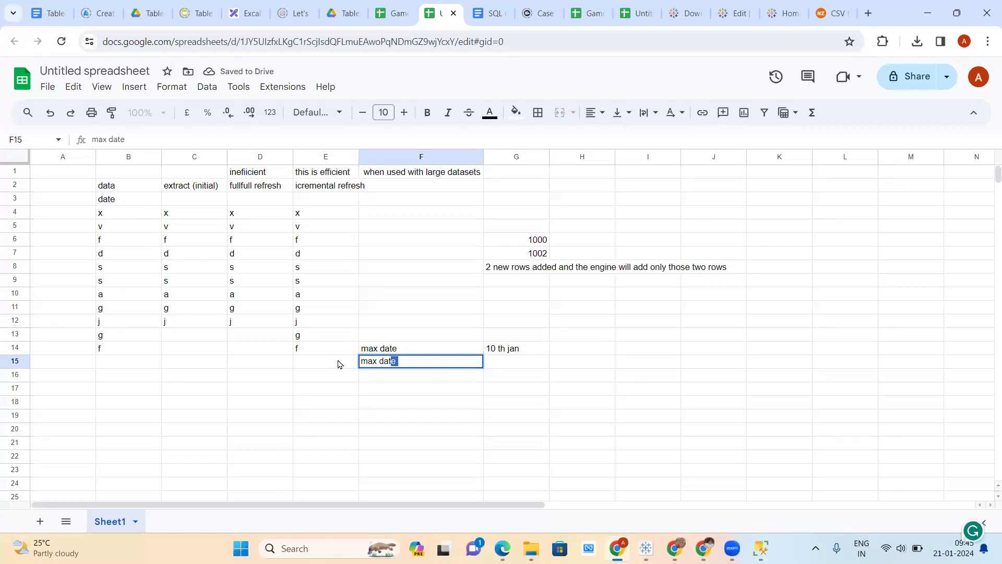
key(BackSpace)
key(Tab)
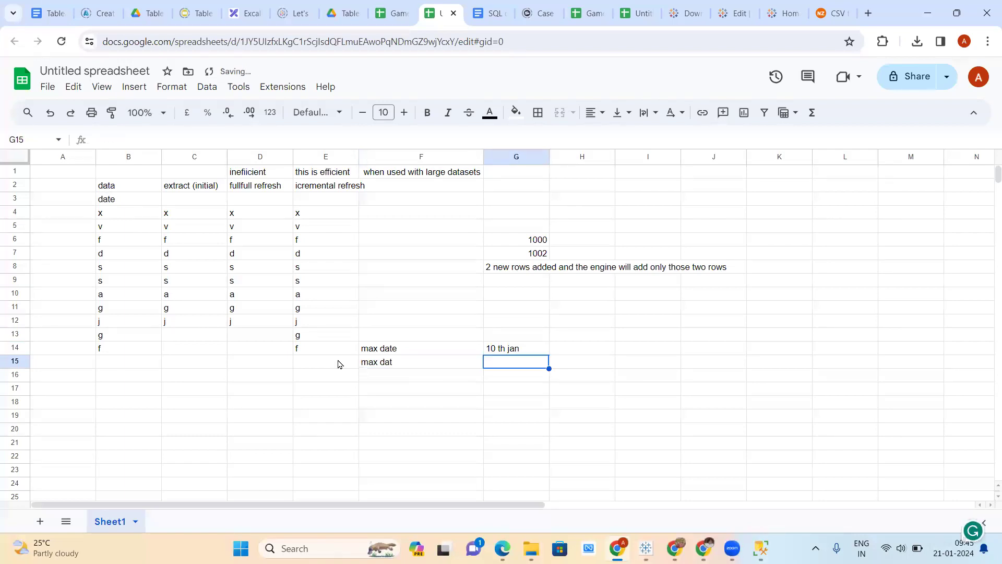
text(15)
click(568, 416)
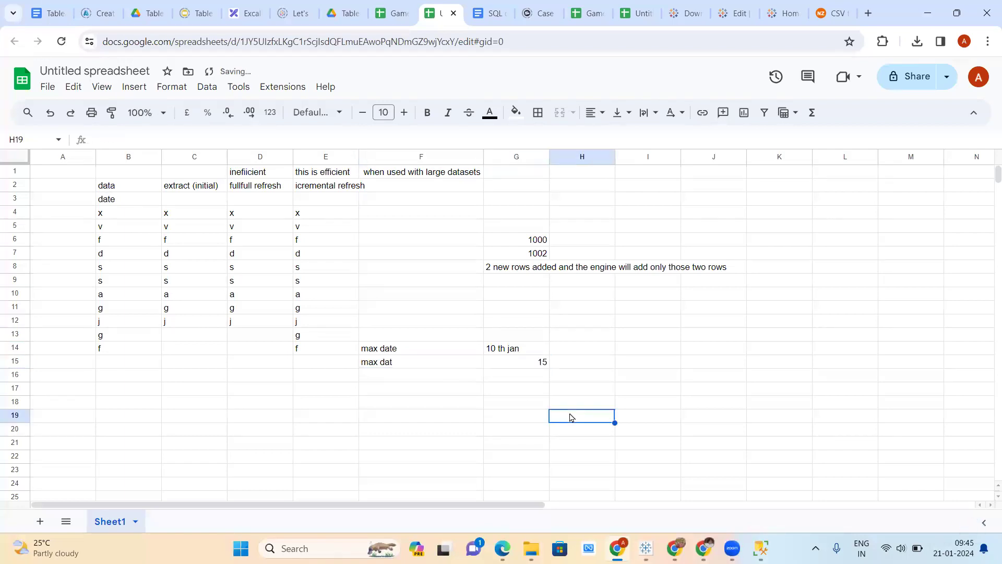
drag(570, 349, 573, 369)
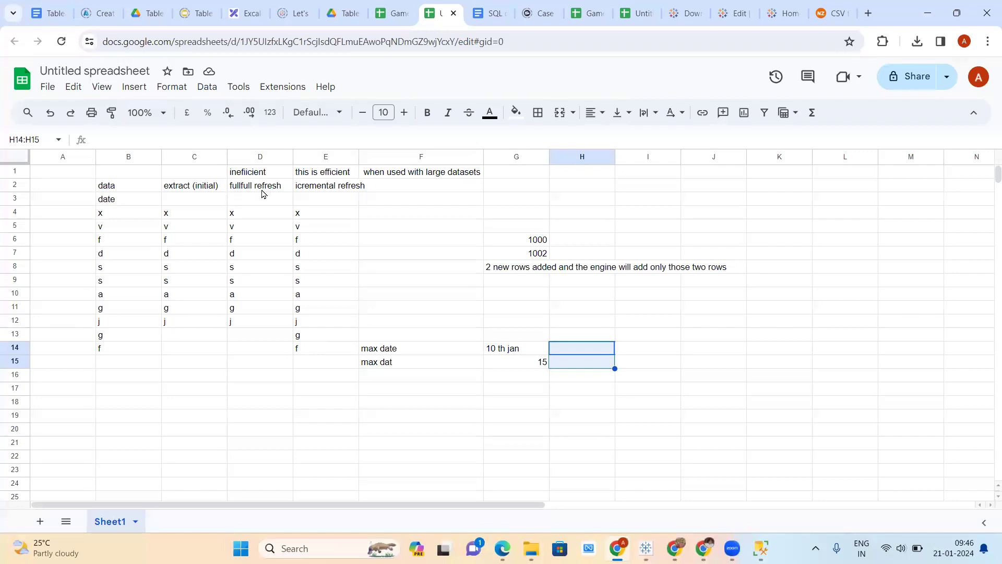
Correct the spelling of the heading in E2 to "incremental refresh".
double_click(299, 187)
click(299, 187)
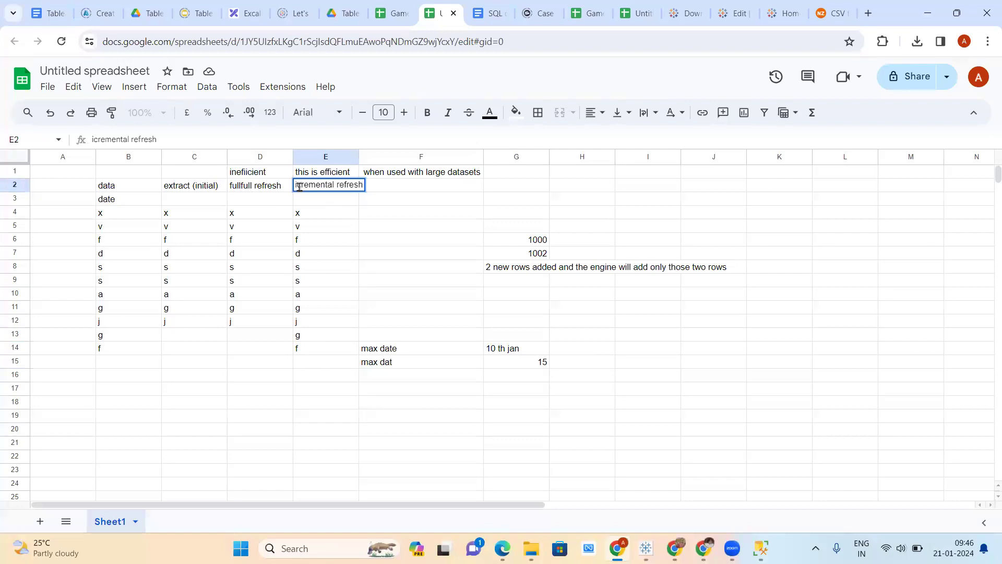
text(n)
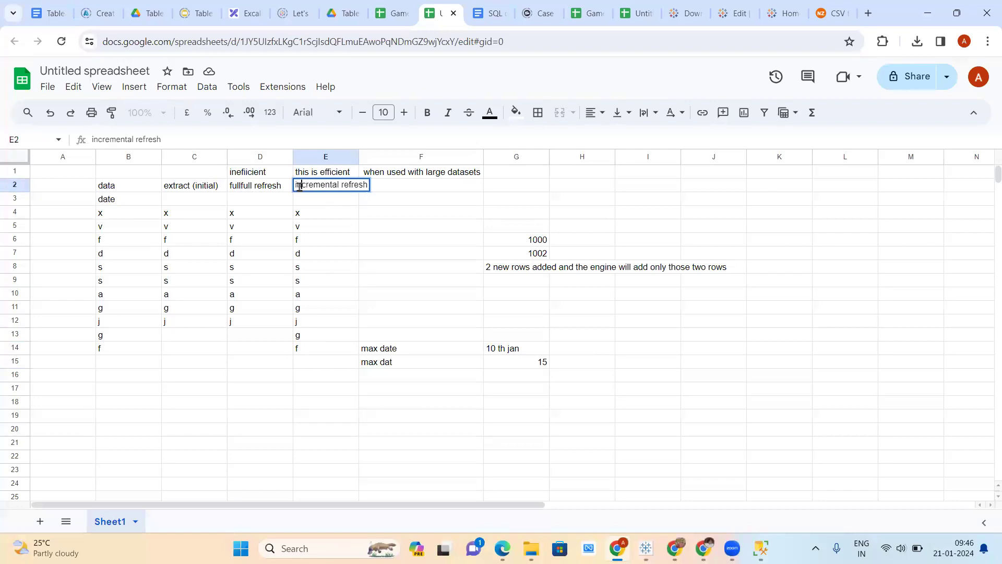
Widen column E to fit its "incremental refresh" heading and highlight the full refresh column D1:D12.
click(392, 234)
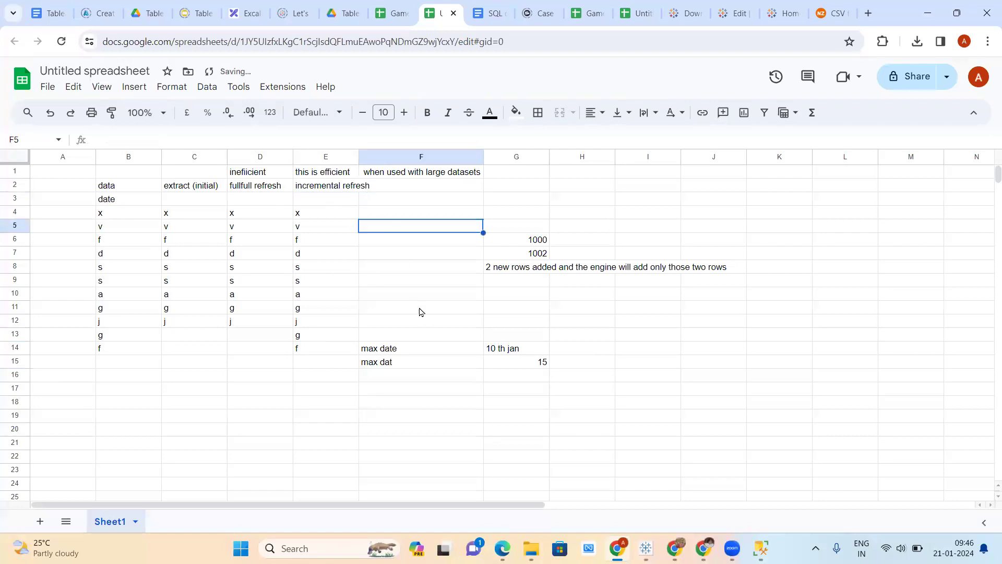
double_click(359, 155)
drag(262, 173, 245, 323)
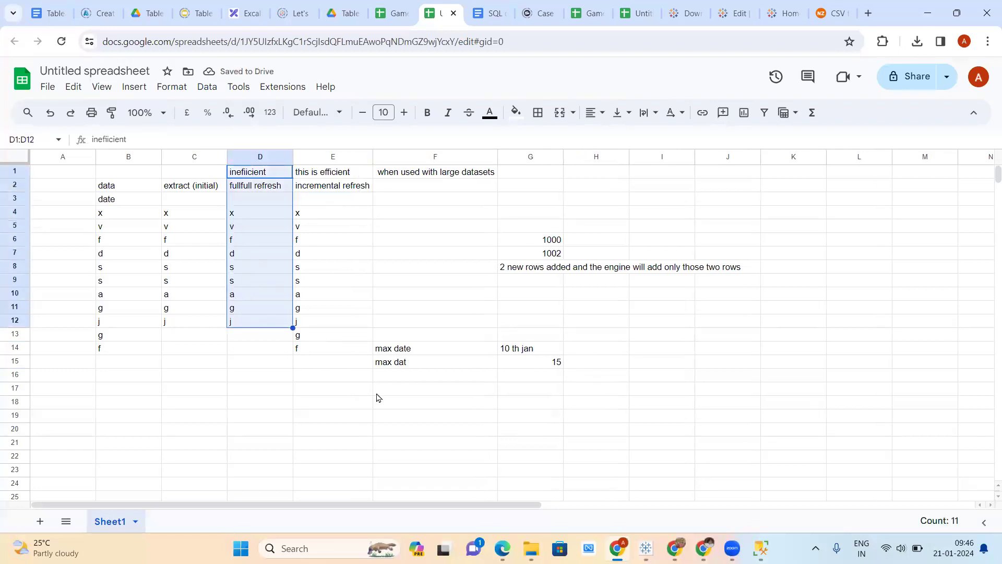
click(384, 391)
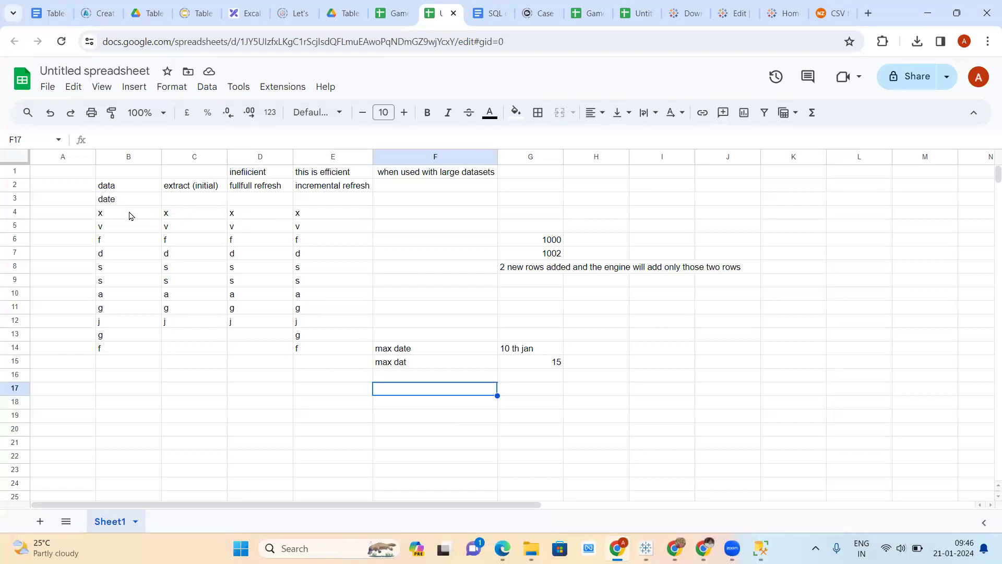
Replace the value in D6 of the full refresh column with "z".
click(236, 242)
text(z)
click(270, 417)
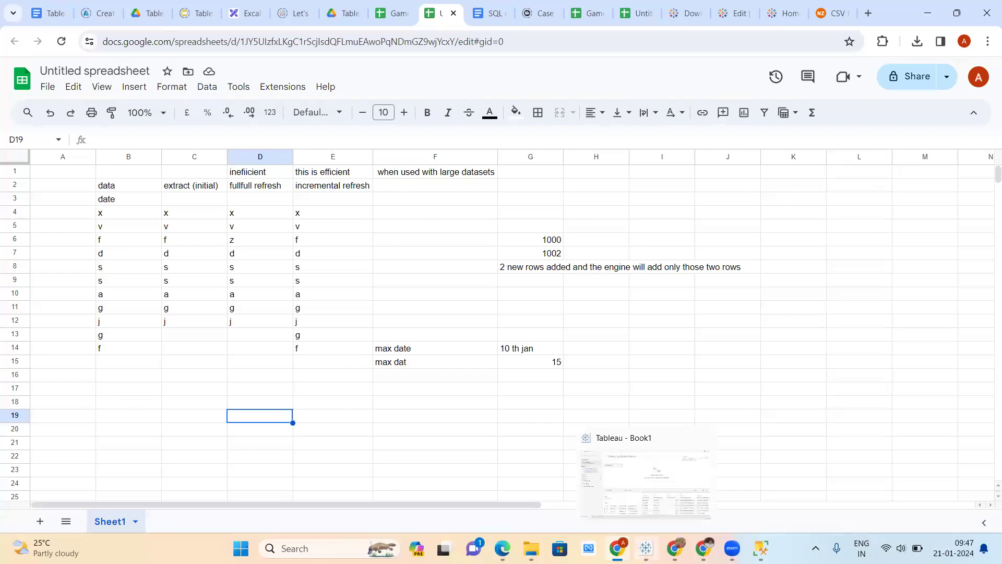
Switch to Tableau and apply incremental refresh on the Tracking Log table, identifying new rows using the Ship Date null column.
click(646, 548)
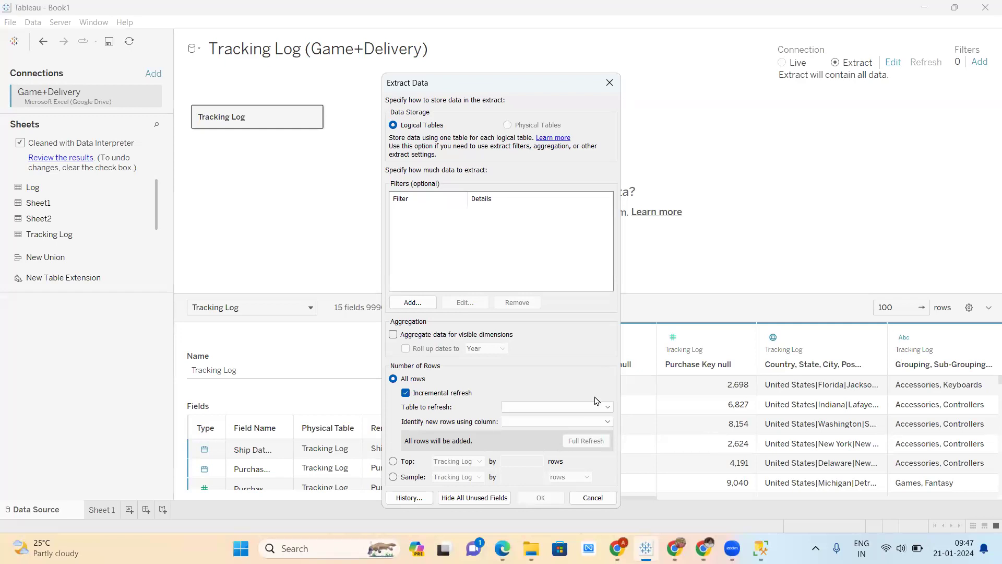
click(607, 408)
click(608, 407)
click(607, 407)
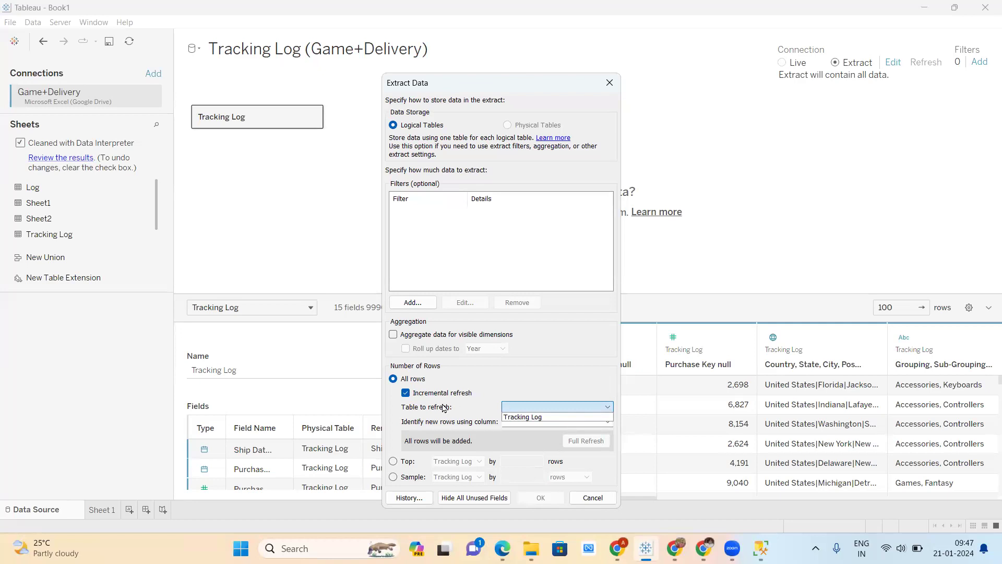
click(533, 418)
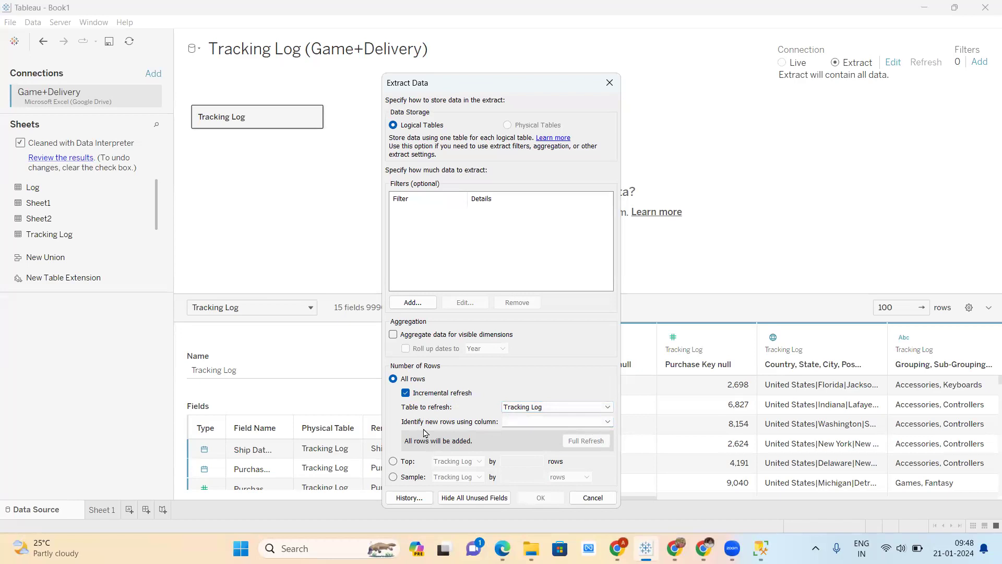
click(607, 422)
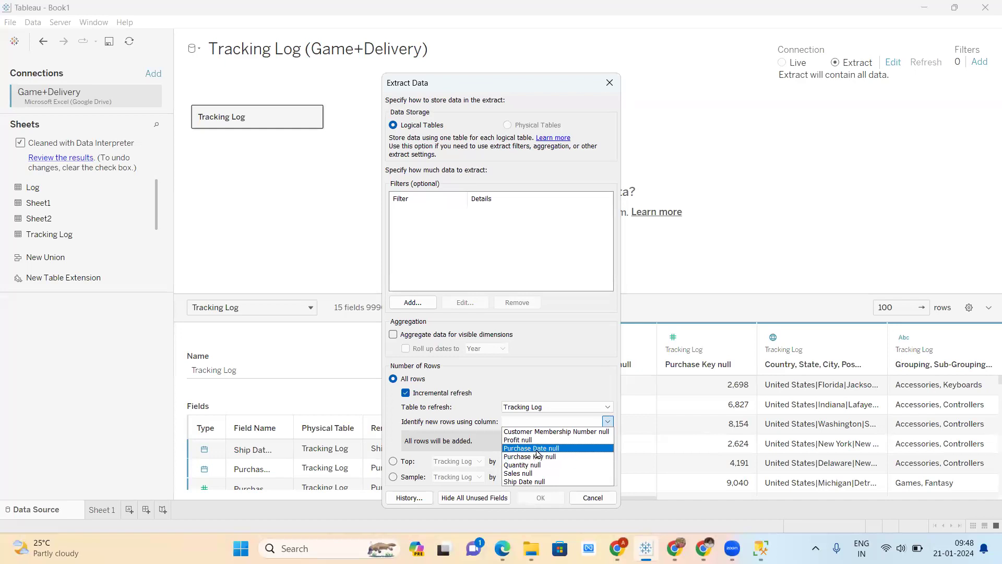
click(520, 482)
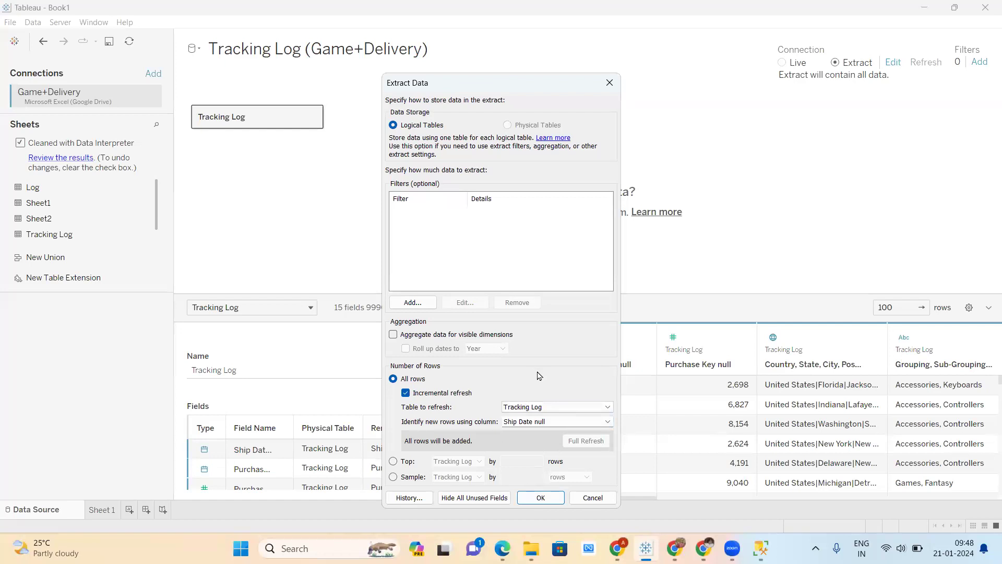
click(543, 497)
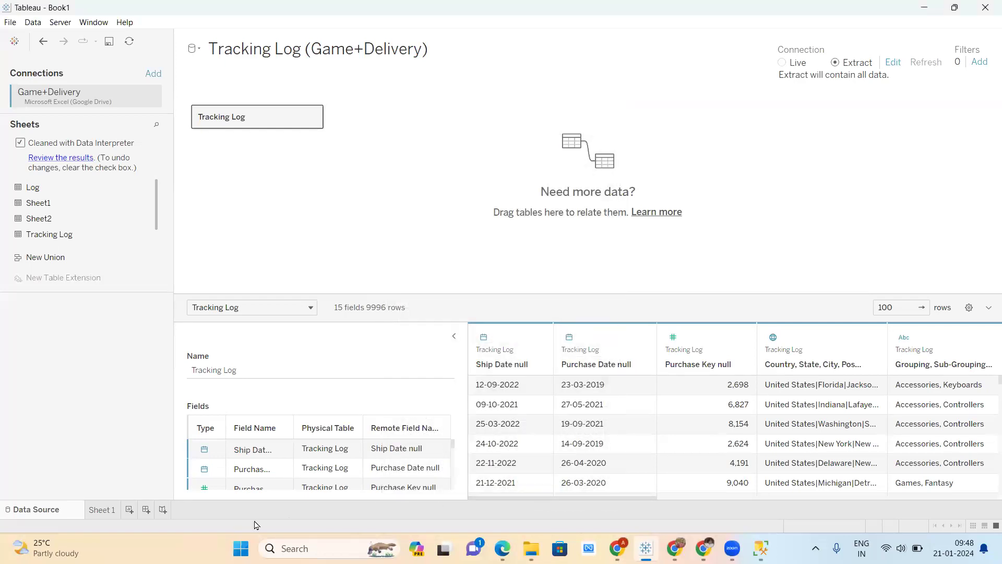
Open Sheet 1 and save the extract as Tracking Log (Game+Delivery) in the Datasources folder.
click(100, 511)
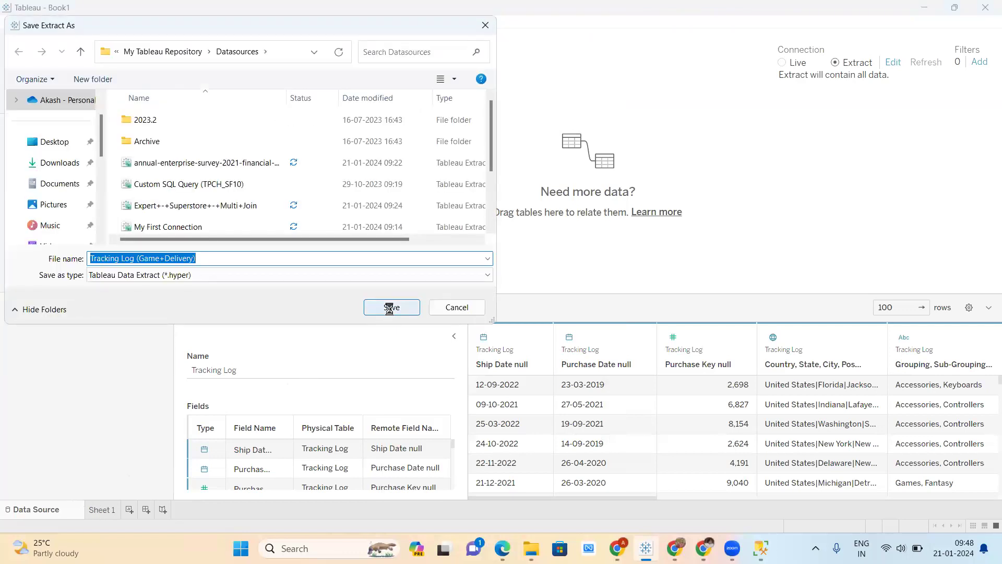
click(390, 308)
click(530, 273)
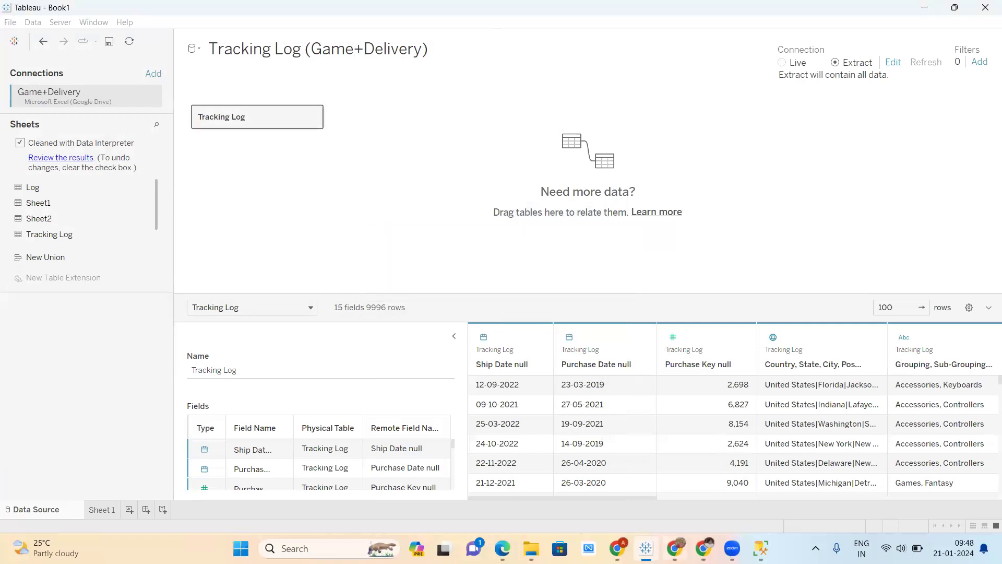
Switch to the Game+Delivery spreadsheet in the browser and add 10 more rows at the end of the Tracking Log sheet.
mouse_move(675, 553)
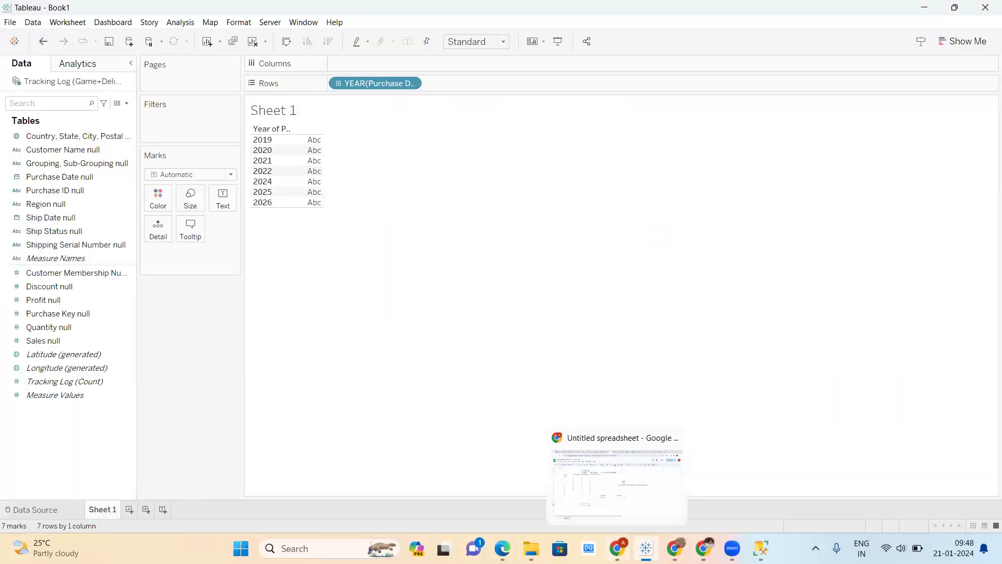
click(617, 550)
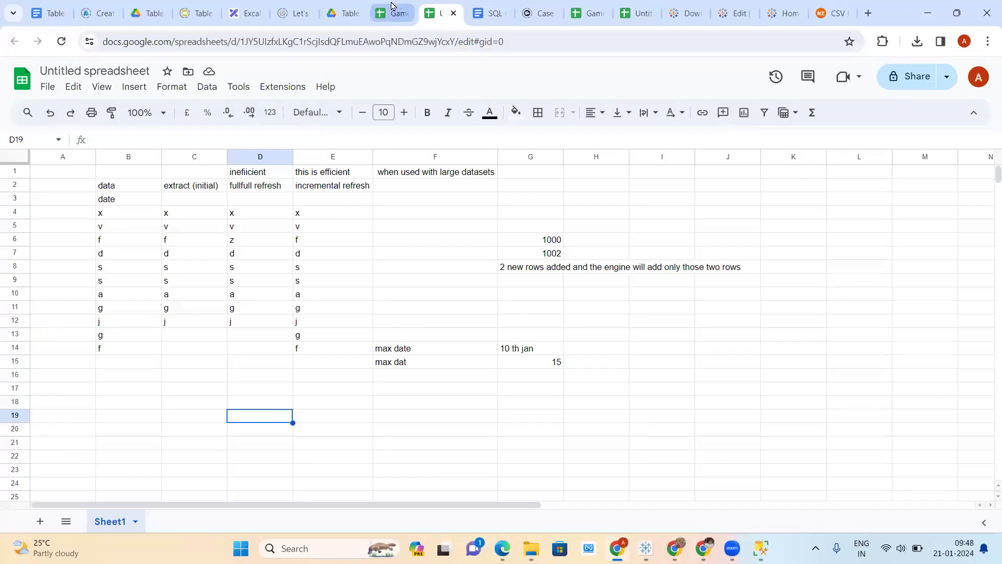
click(393, 7)
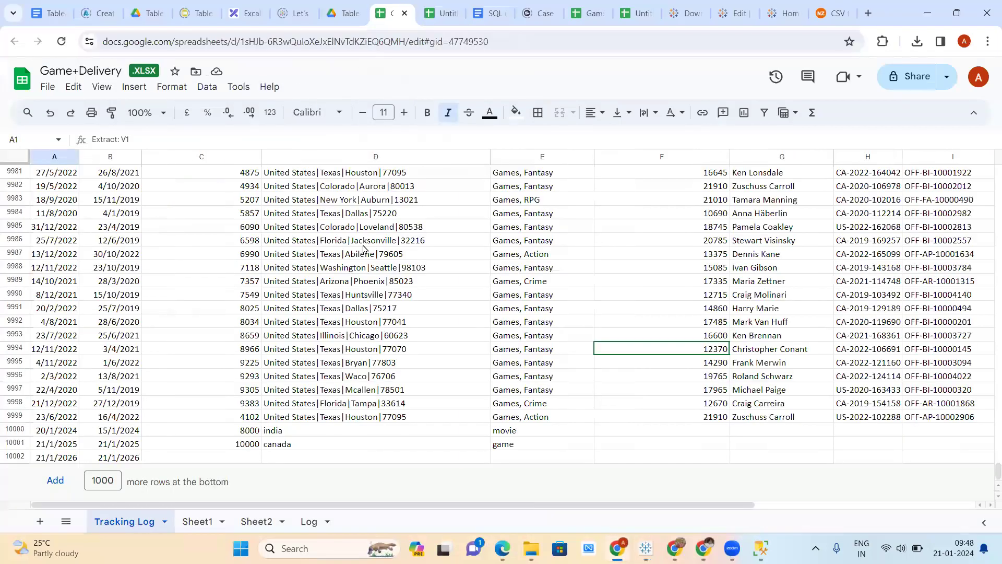
click(117, 479)
key(BackSpace)
key(BackSpace)
key(BackSpace)
text(1)
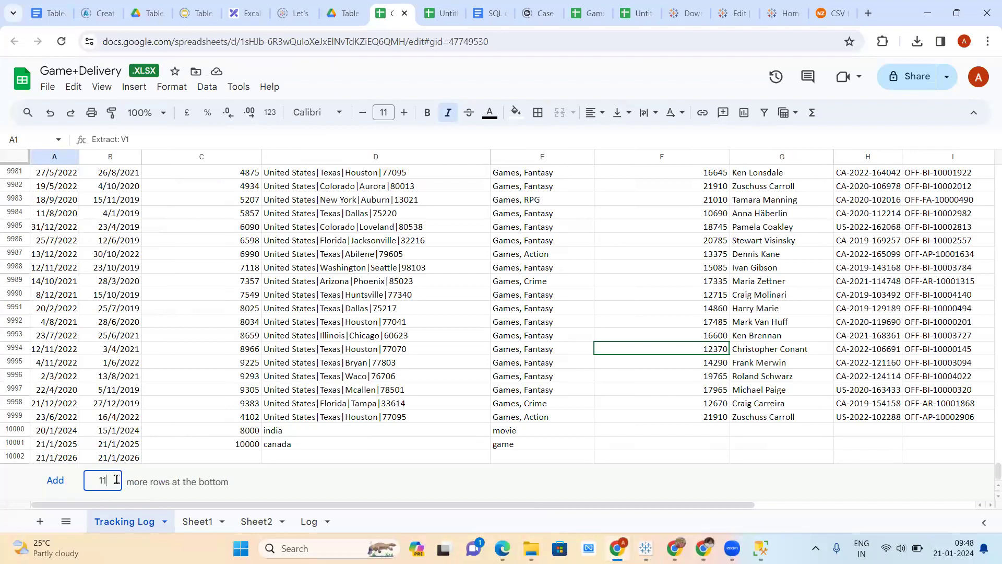
text(0)
key(Return)
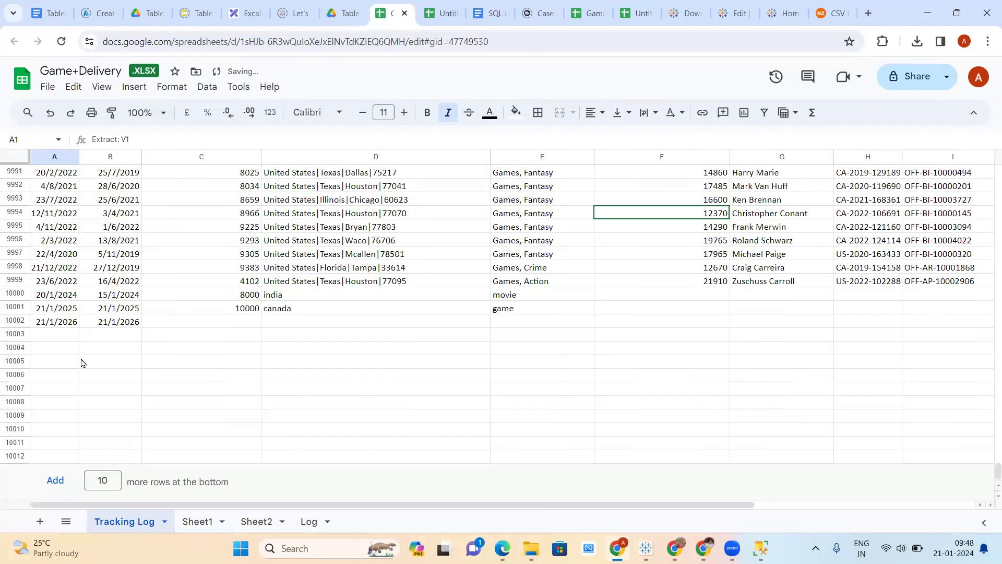
Try to fill the date in B10002 down column B to row 10010, and undo the fill.
click(116, 323)
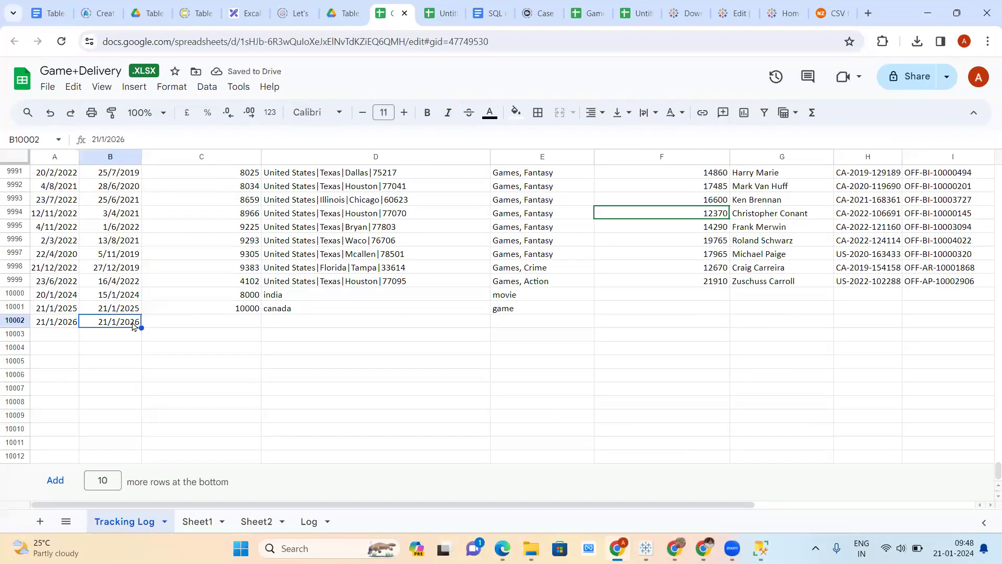
drag(139, 328, 136, 442)
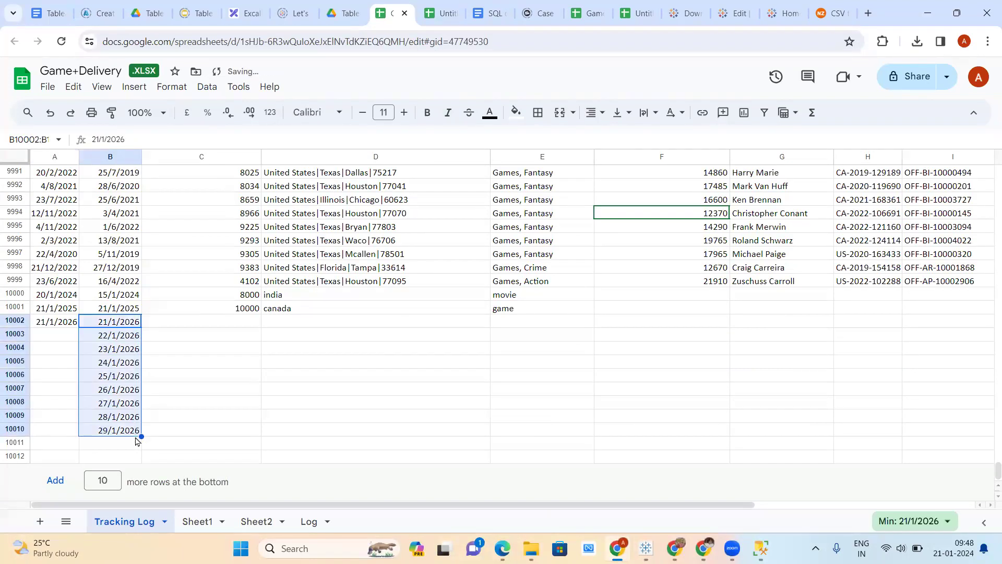
key(ctrl+z)
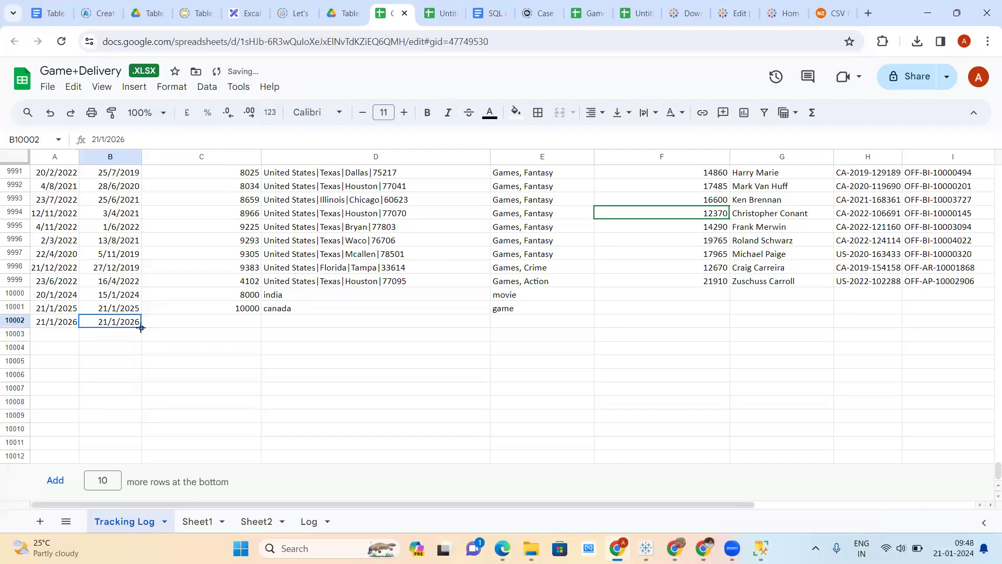
right_click(140, 328)
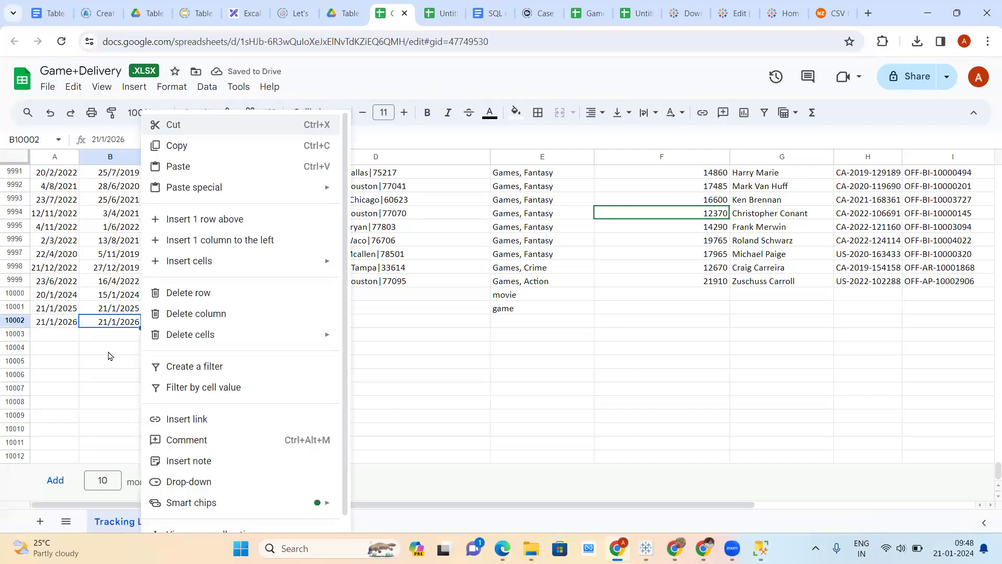
click(104, 360)
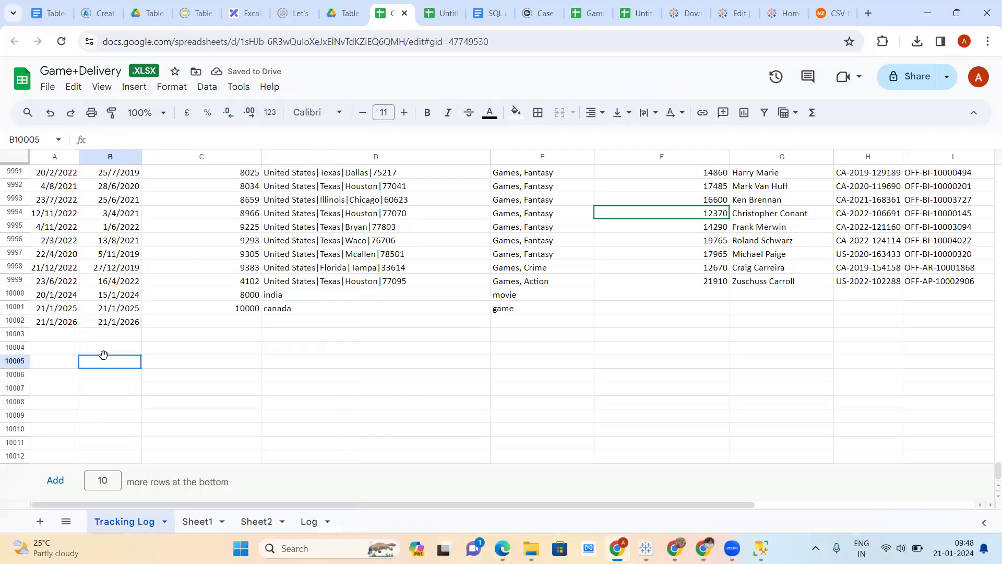
Enter 2027 in both A10003 and B10003 below the last dated row.
click(57, 338)
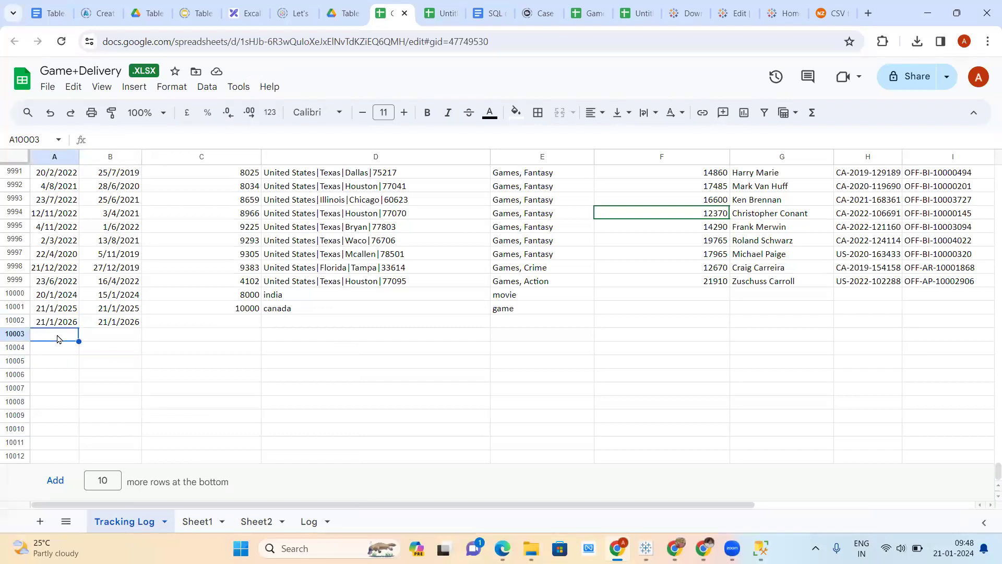
text(2027)
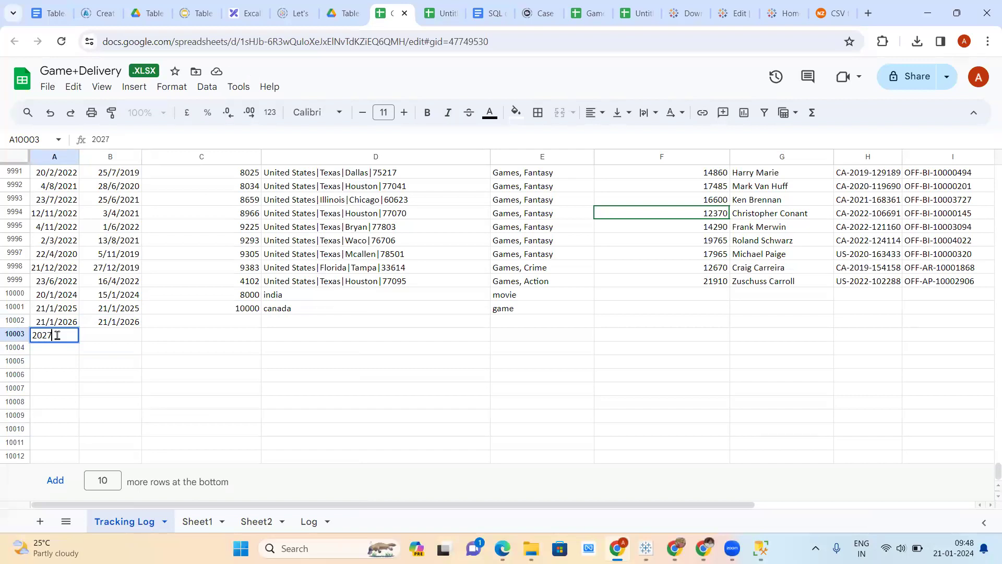
key(Tab)
text(2027)
key(Return)
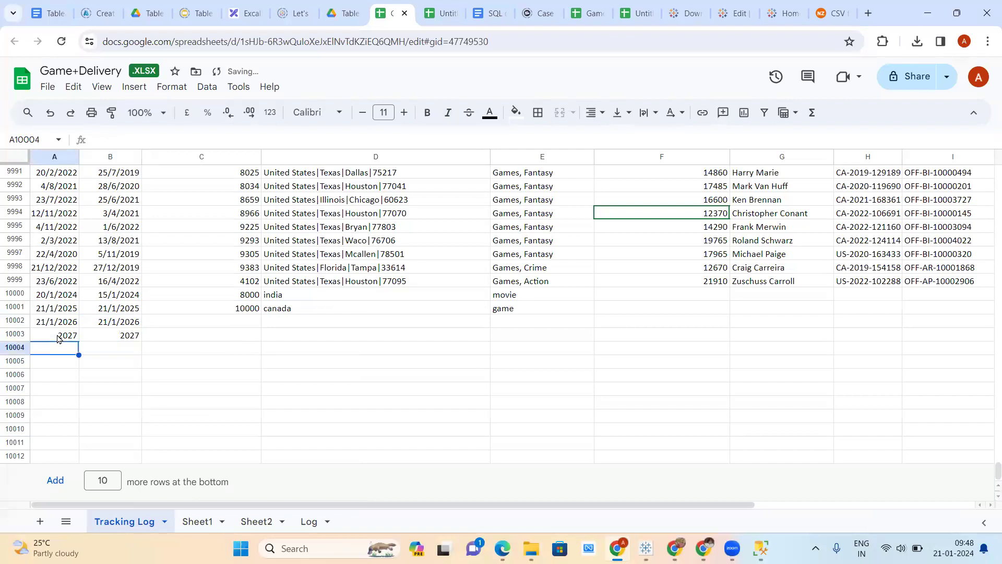
Fill the 2027 values in columns A and B down from row 10003 to row 10008.
click(57, 338)
drag(78, 341, 79, 402)
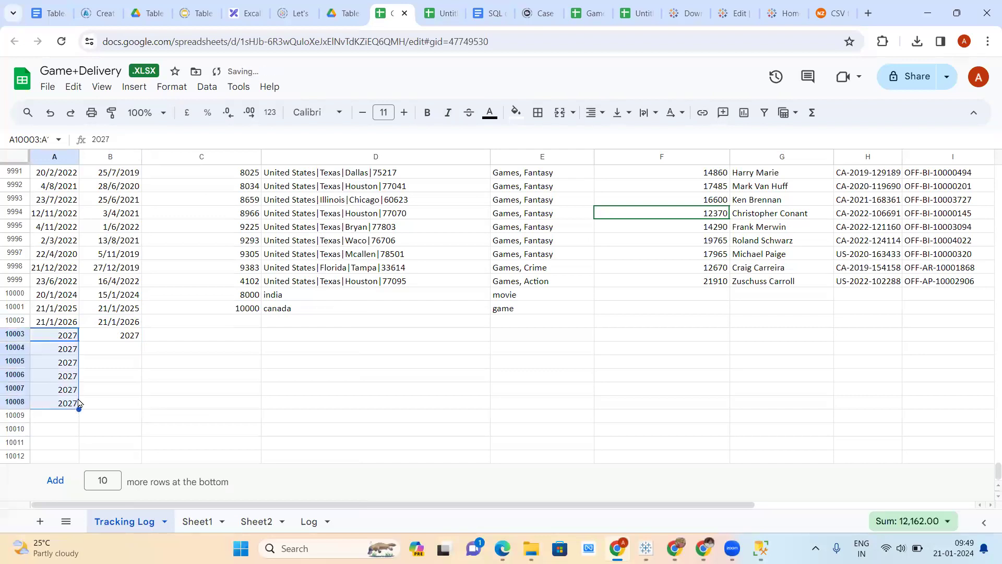
click(137, 340)
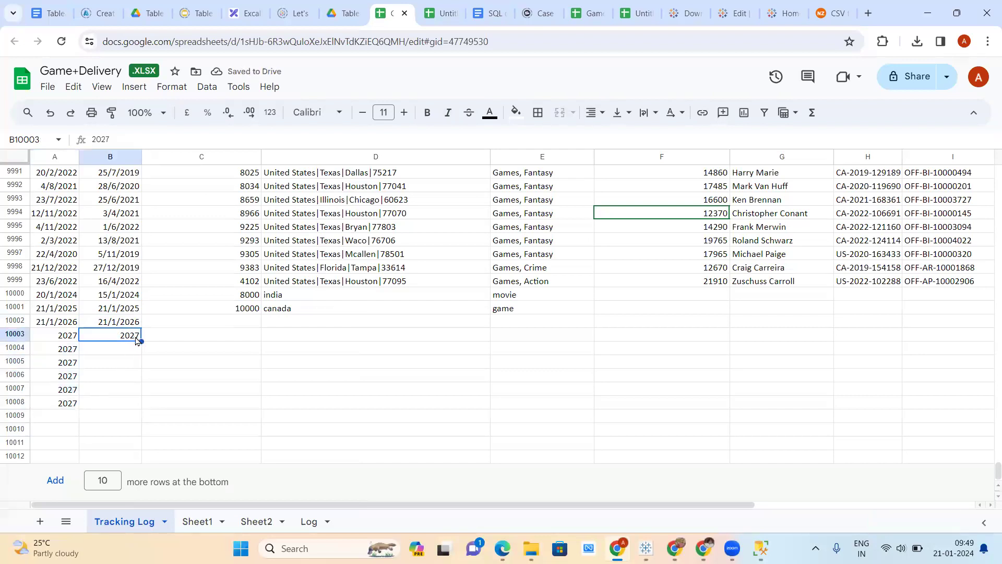
drag(140, 341, 140, 406)
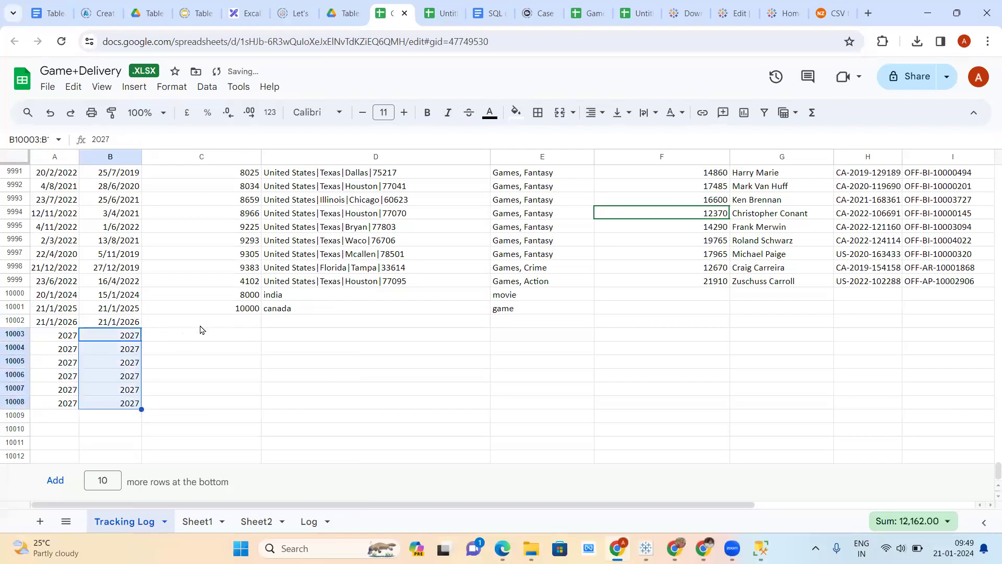
Fill the row 9999 data from columns C to O down through row 10007.
click(233, 312)
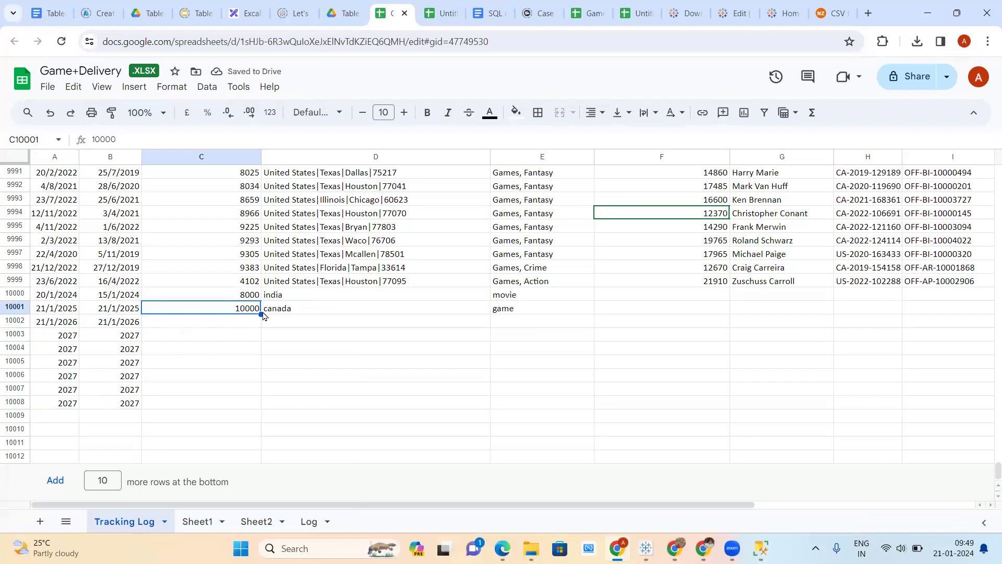
drag(263, 315, 593, 313)
click(221, 287)
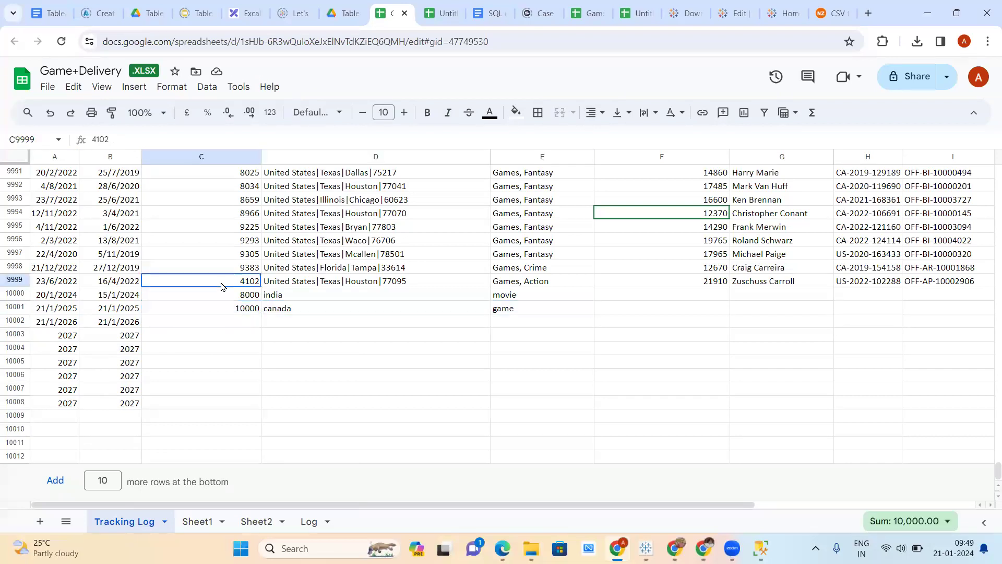
key(shift+Right)
key(shift+Right)
key(shift+Right)
key(shift+Right)
key(shift+Right)
key(shift+Right)
key(shift+Right)
key(shift+Right)
key(shift+Right)
key(shift+Right)
key(shift+Right)
key(shift+Right)
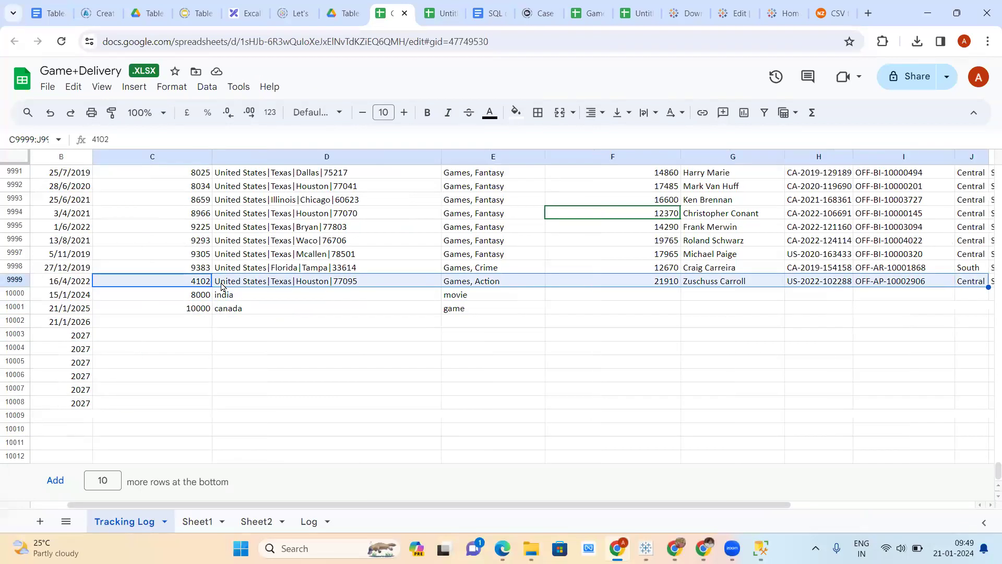
key(shift+Right)
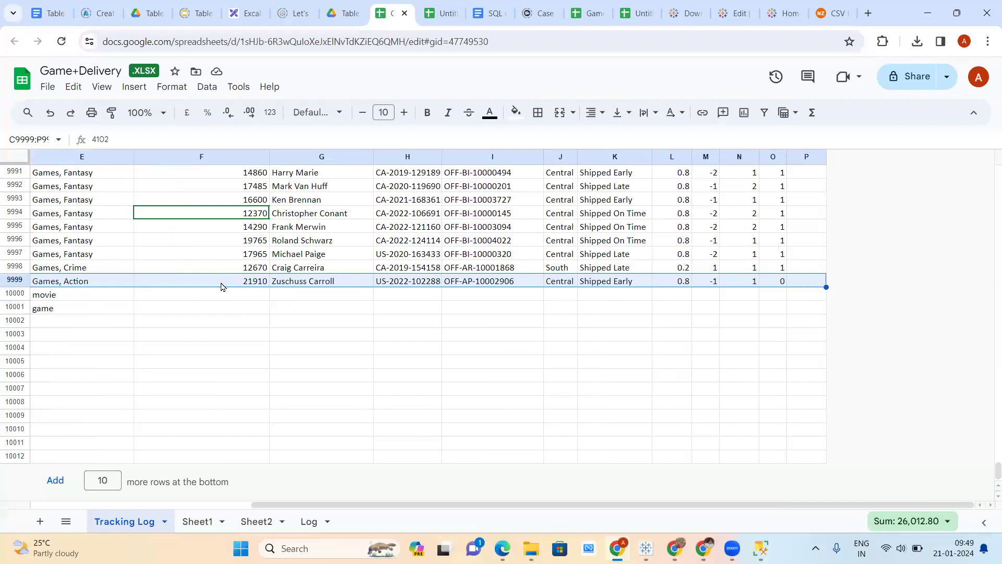
key(shift+Left)
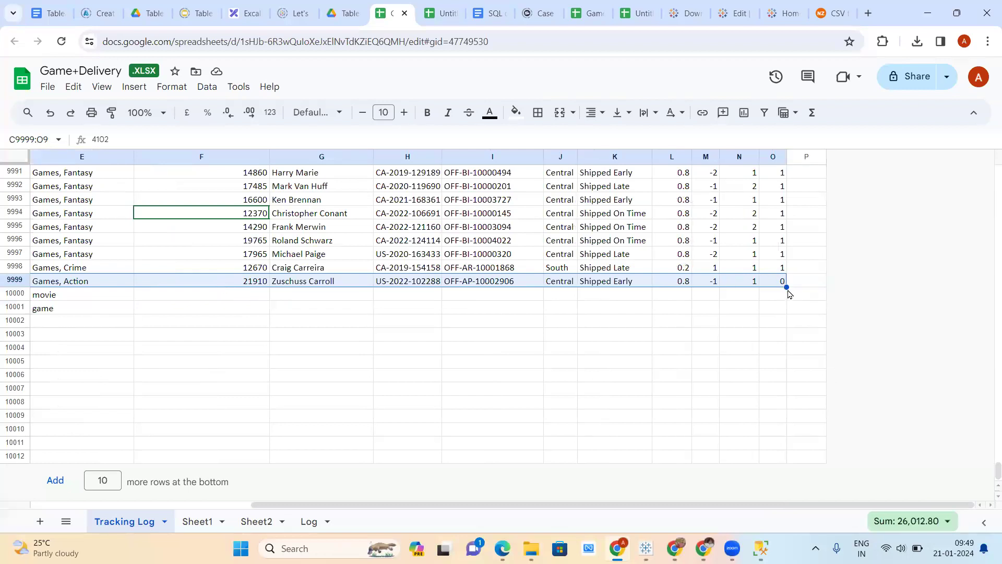
drag(787, 288, 768, 385)
Extend the filled data in columns C to O down to row 10009.
scroll(762, 386, left, 10)
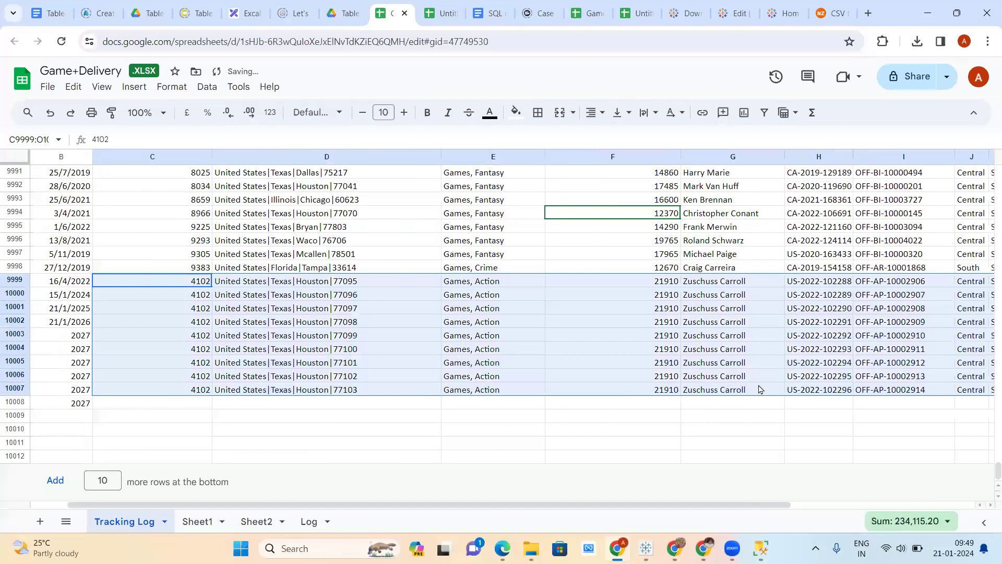
scroll(760, 389, right, 8)
drag(787, 395, 789, 427)
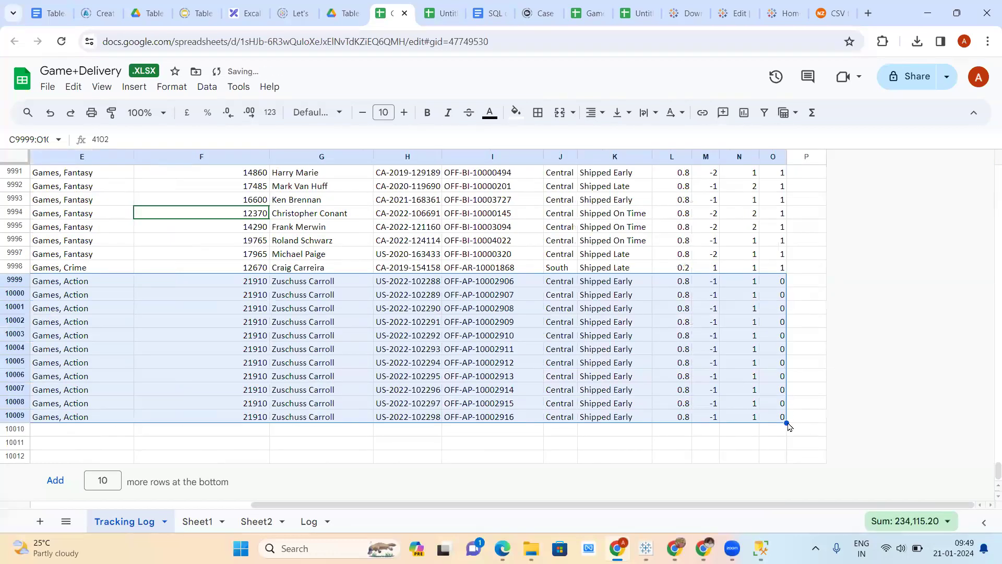
Remove the extra undated row 10009 from the end of the Tracking Log sheet.
scroll(626, 410, left, 5)
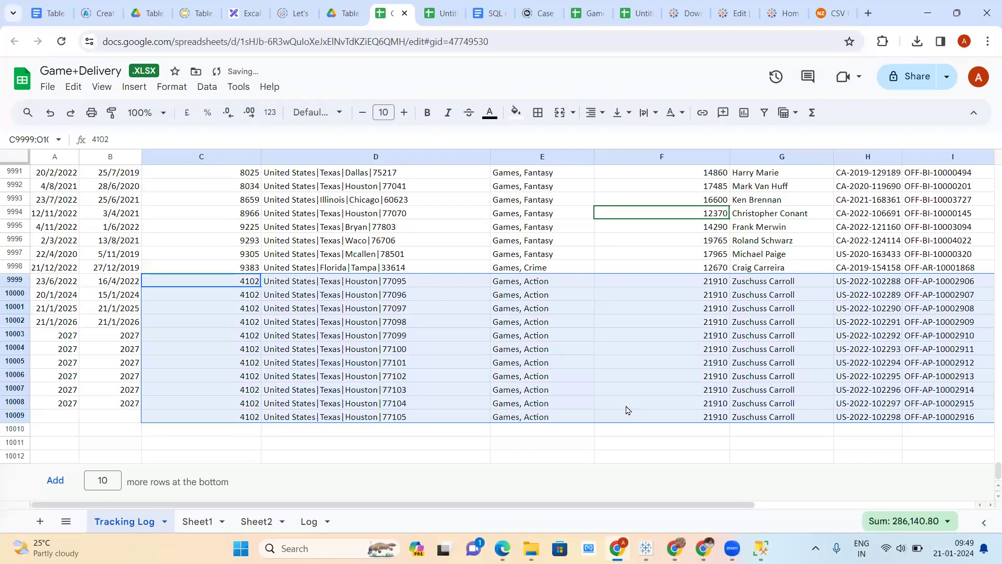
scroll(762, 421, right, 5)
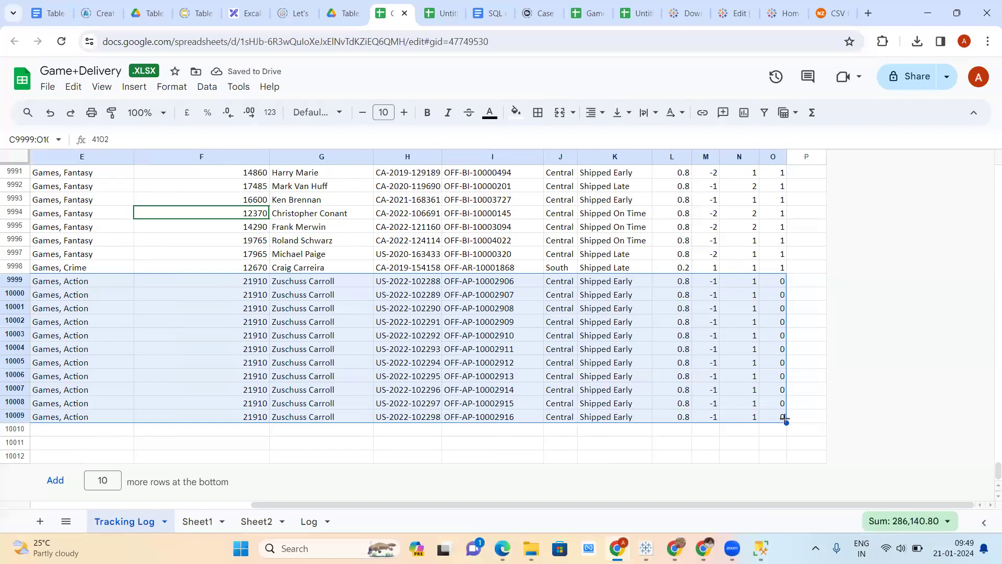
click(783, 417)
click(672, 442)
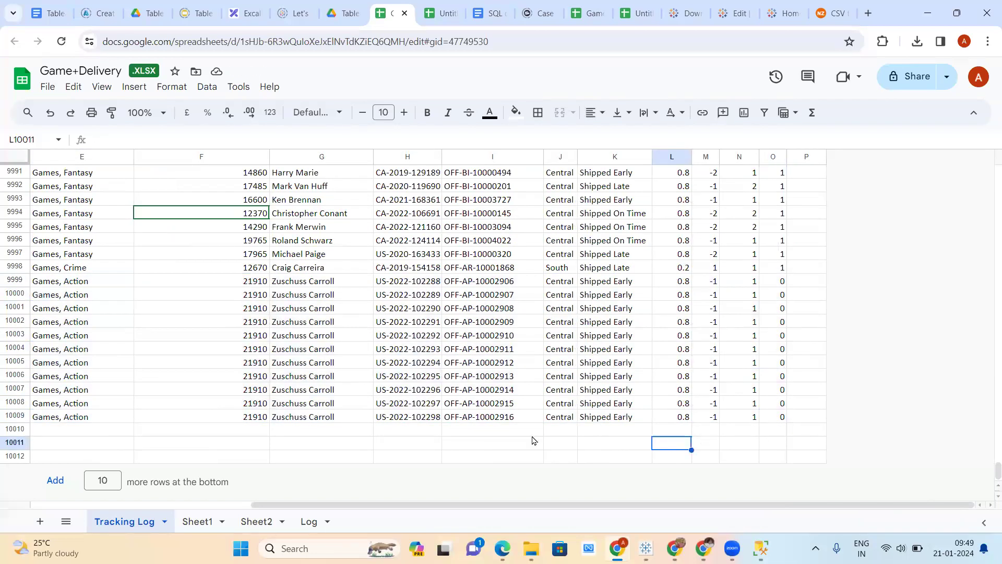
scroll(134, 406, left, 5)
click(23, 416)
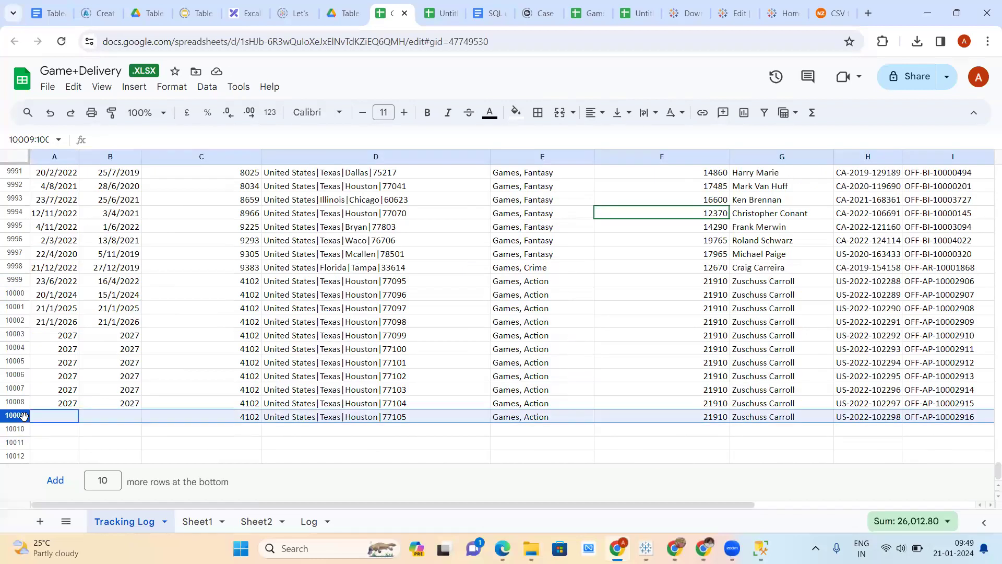
right_click(23, 416)
click(56, 243)
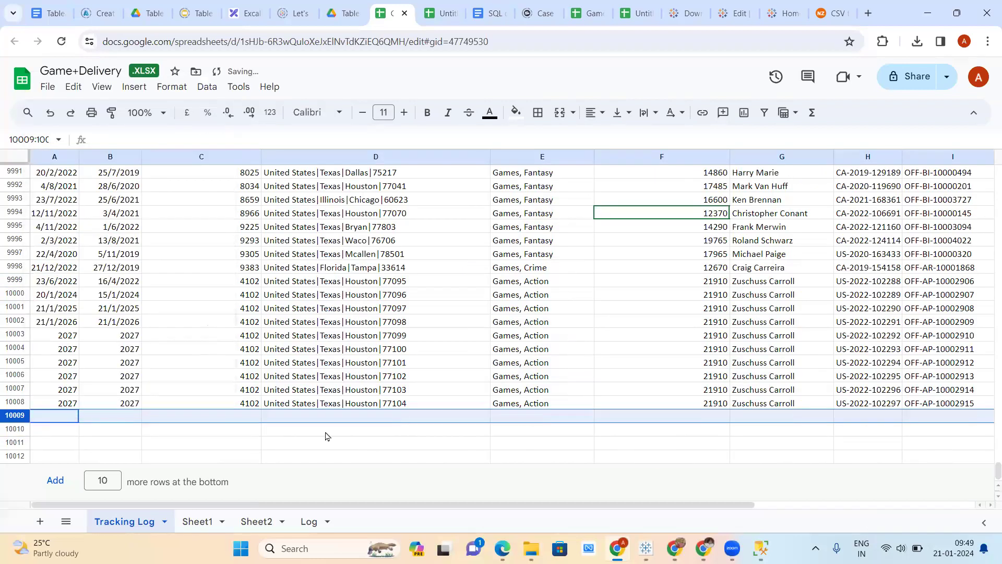
click(329, 441)
Switch to Tableau and run an incremental refresh of the Tracking Log (Game+Delivery) extract.
mouse_move(618, 548)
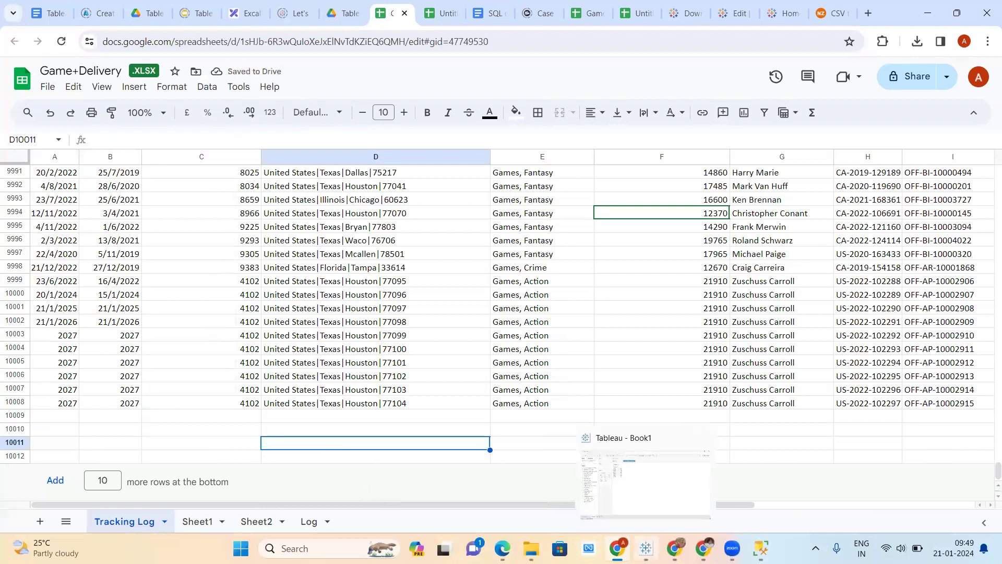
click(646, 483)
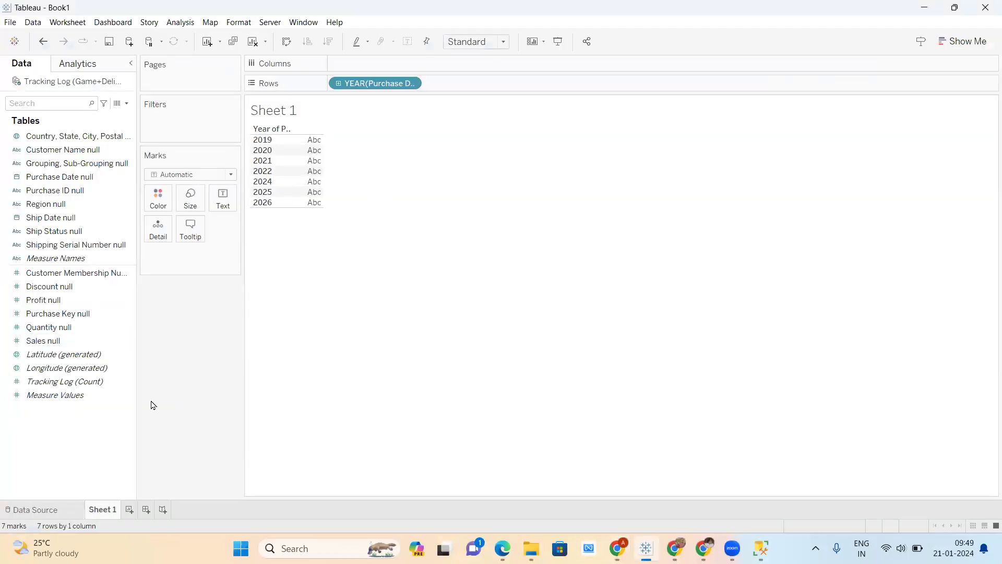
right_click(69, 83)
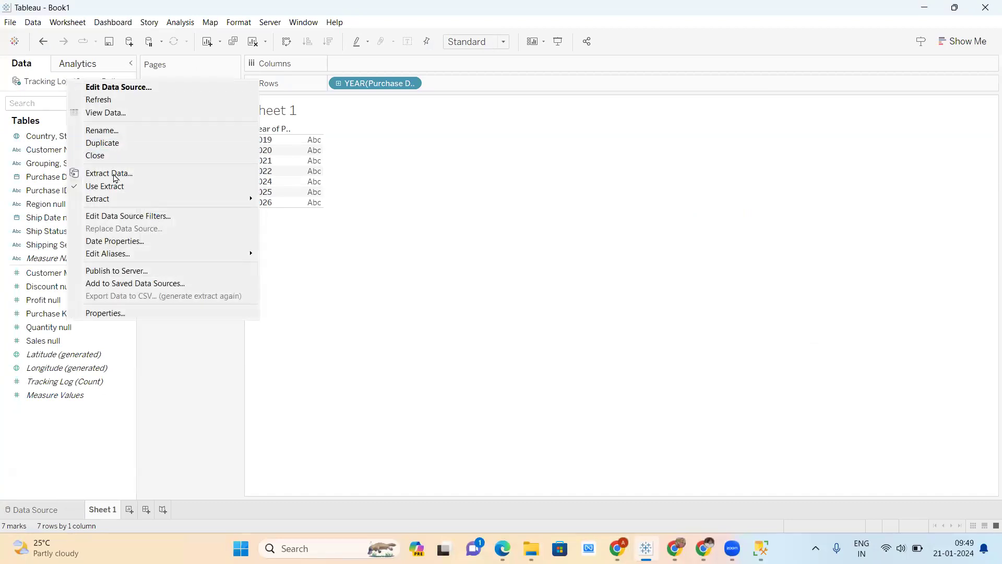
mouse_move(215, 198)
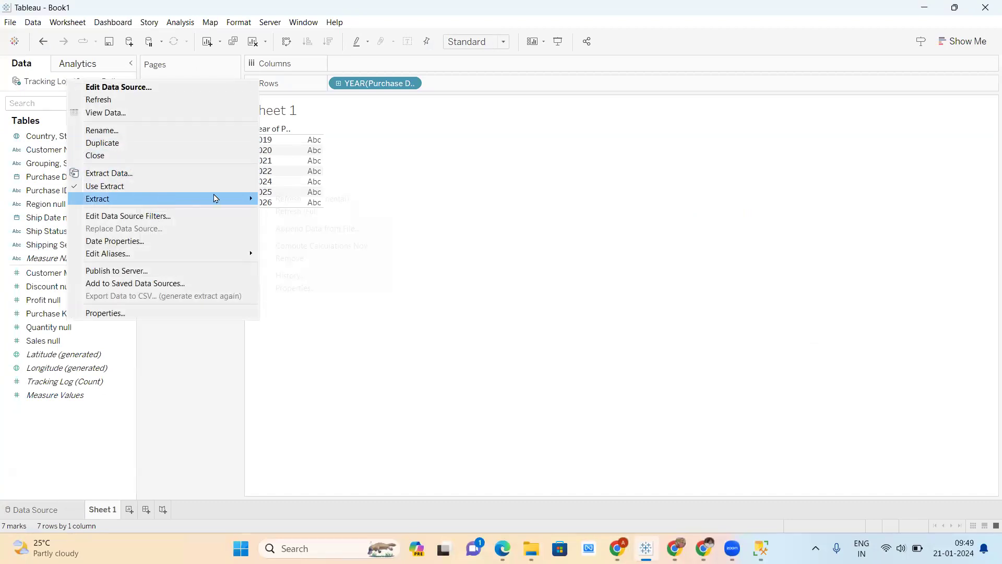
click(287, 200)
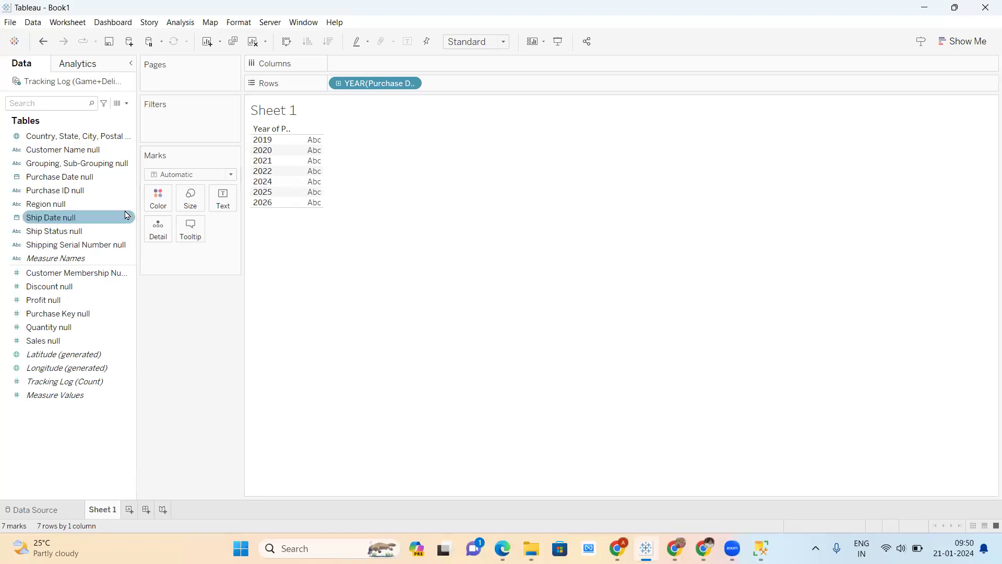
Replace the year of Purchase Date on Rows with the Ship Date null field.
drag(410, 83, 62, 121)
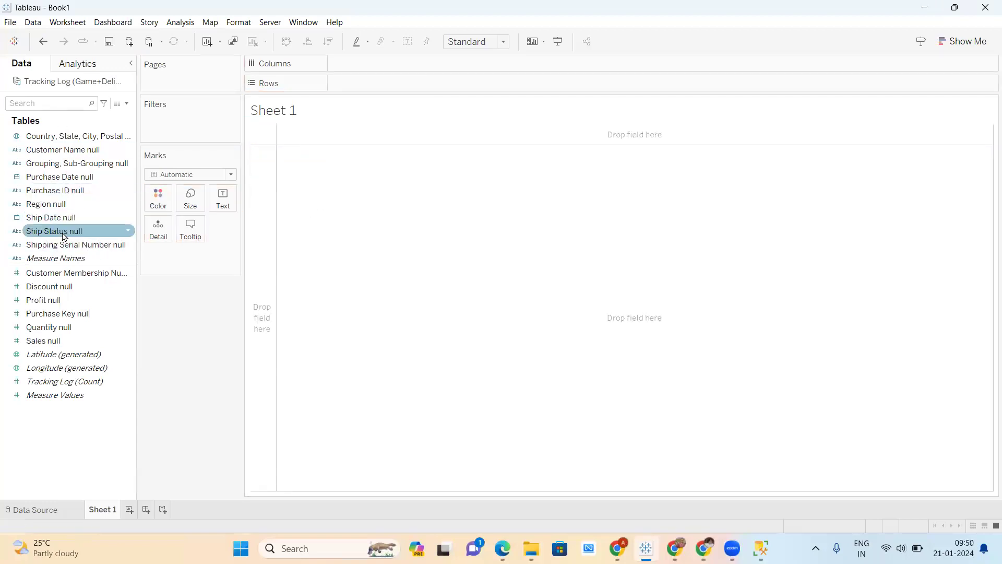
click(58, 190)
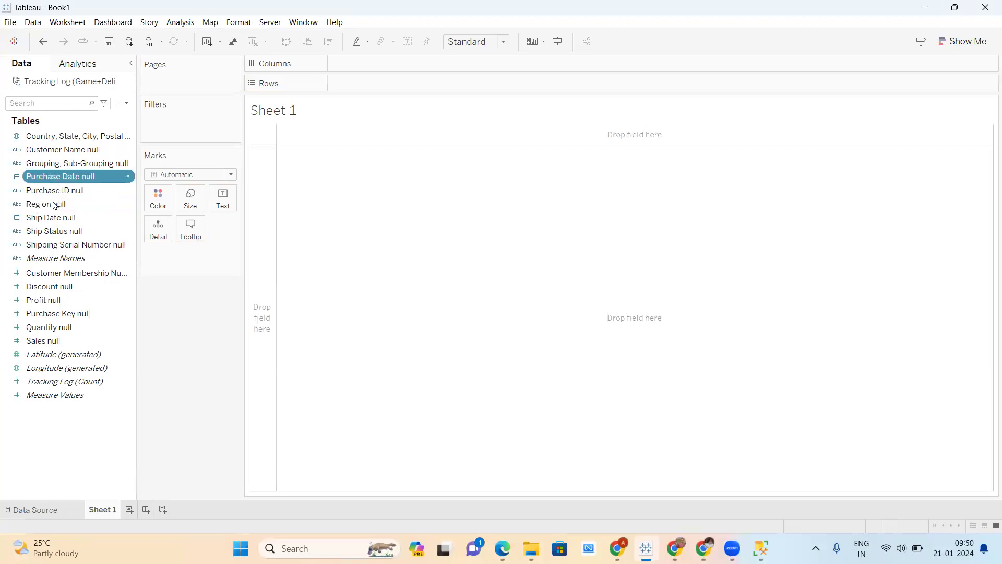
drag(50, 218, 409, 88)
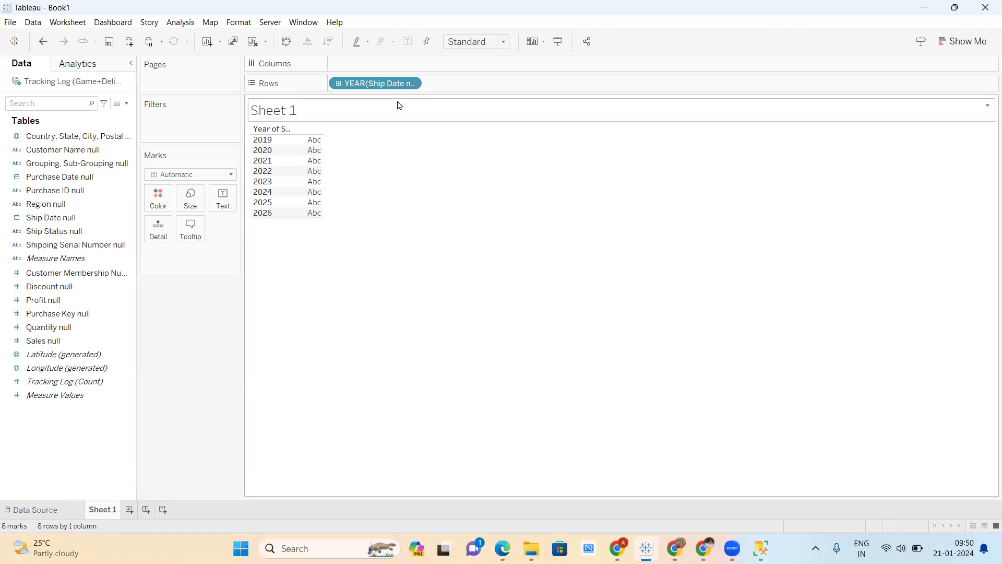
In the Game+Delivery spreadsheet, set A10003 to 22/1/2027 and fill consecutive dates from it across A10003:B10008.
click(618, 548)
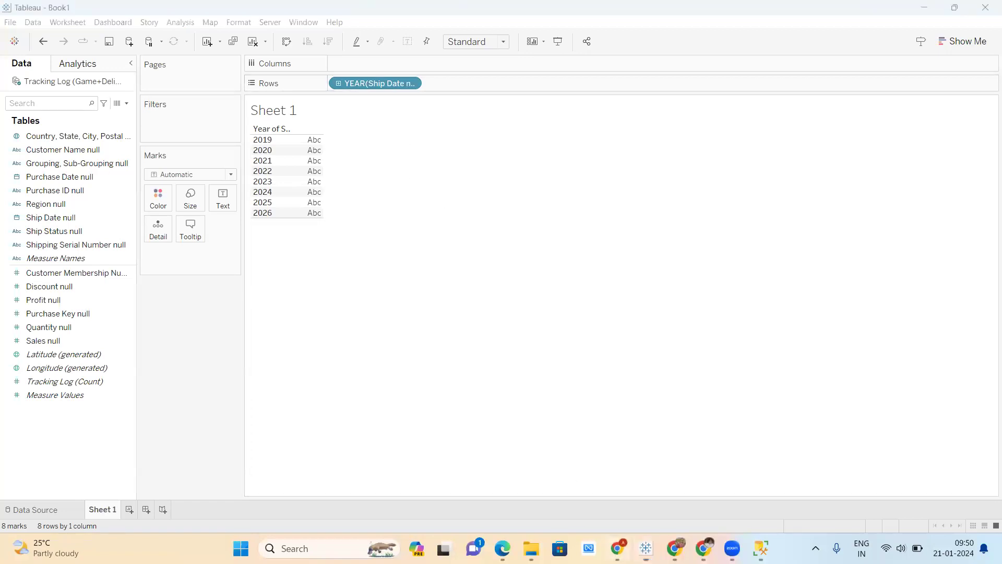
click(47, 337)
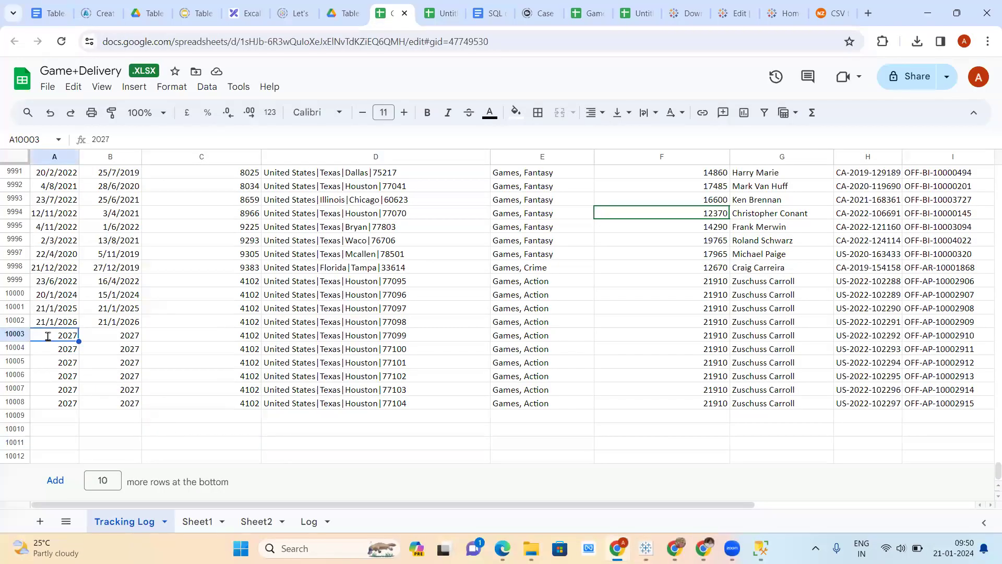
text(2)
key(BackSpace)
text(22/1/)
key(Return)
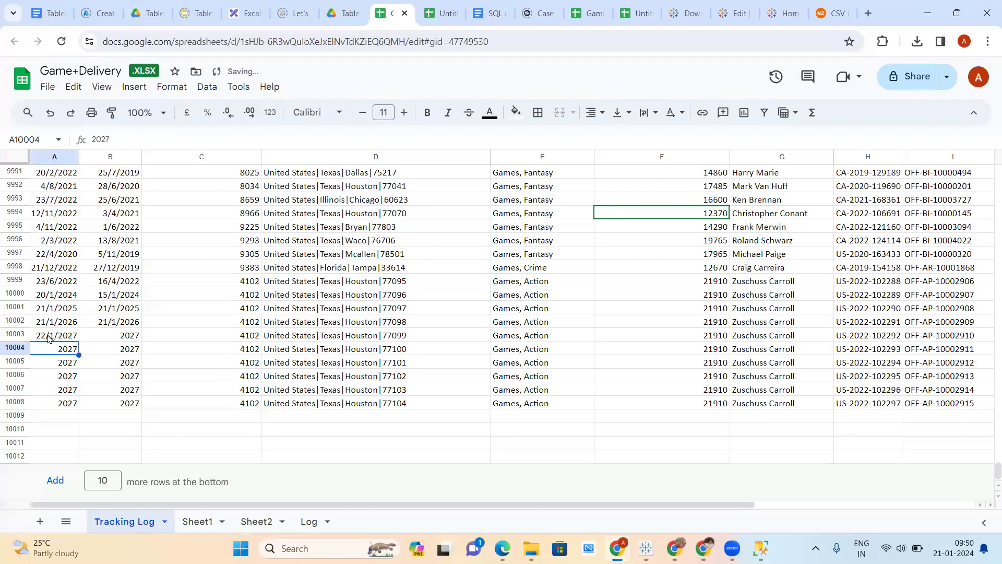
click(47, 339)
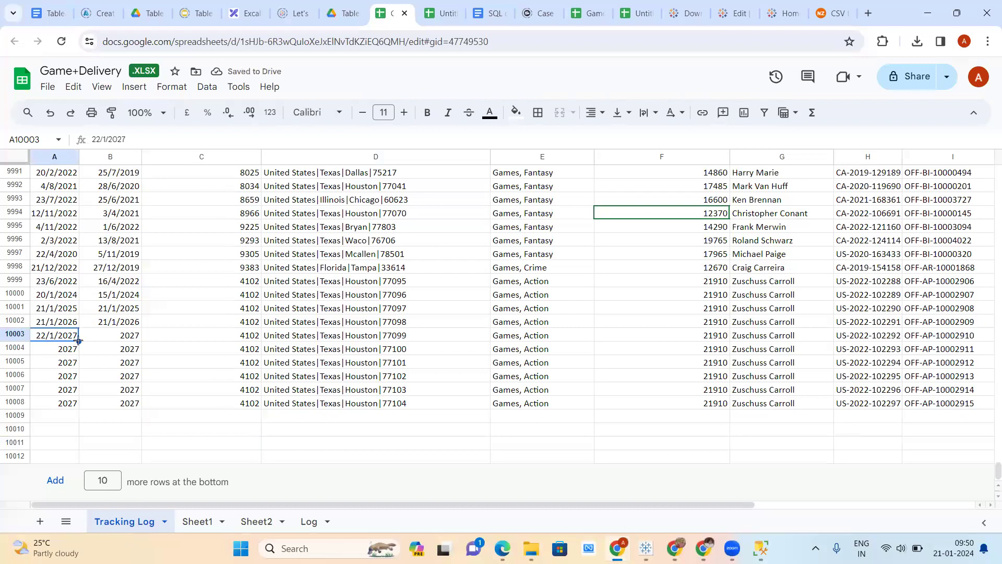
drag(79, 341, 134, 408)
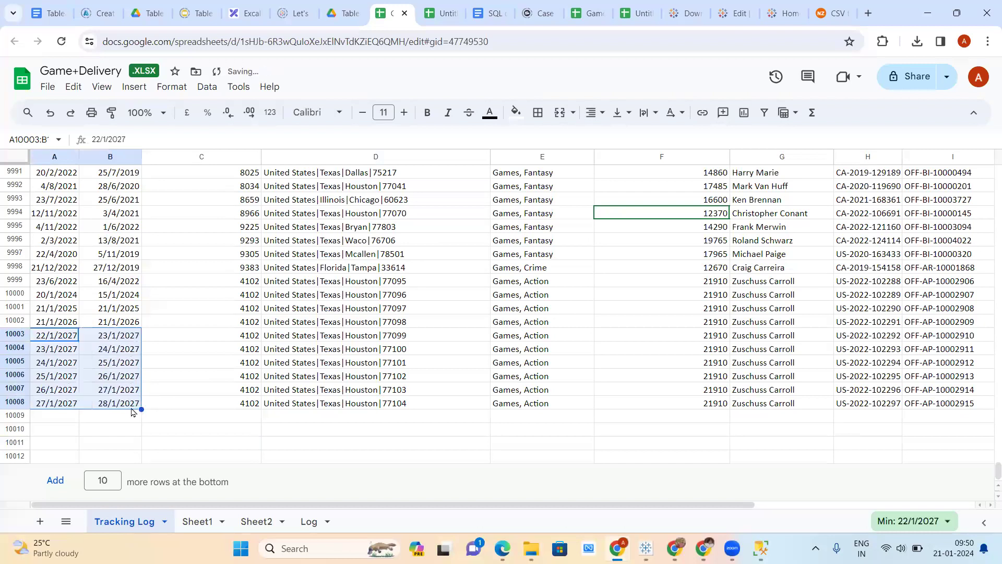
Return to Tableau and repeat the incremental refresh of the Tracking Log extract with the corrected 2027 dates.
click(642, 546)
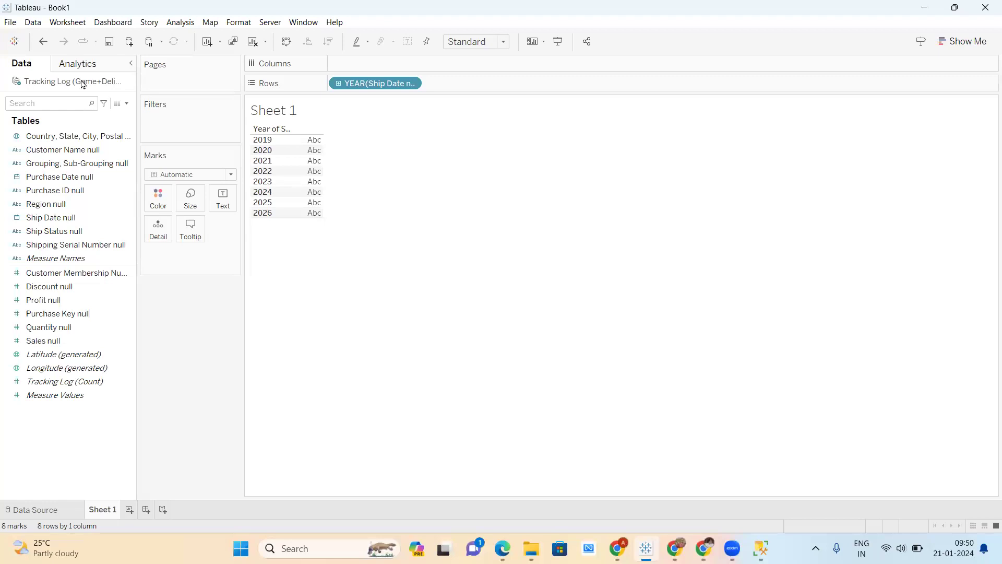
click(33, 22)
mouse_move(68, 22)
click(33, 23)
click(33, 23)
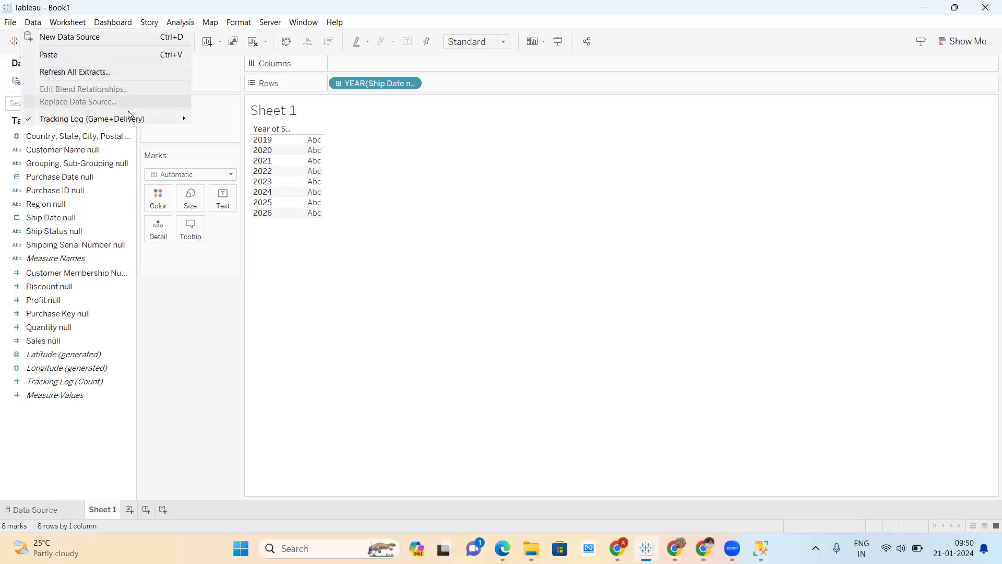
mouse_move(130, 119)
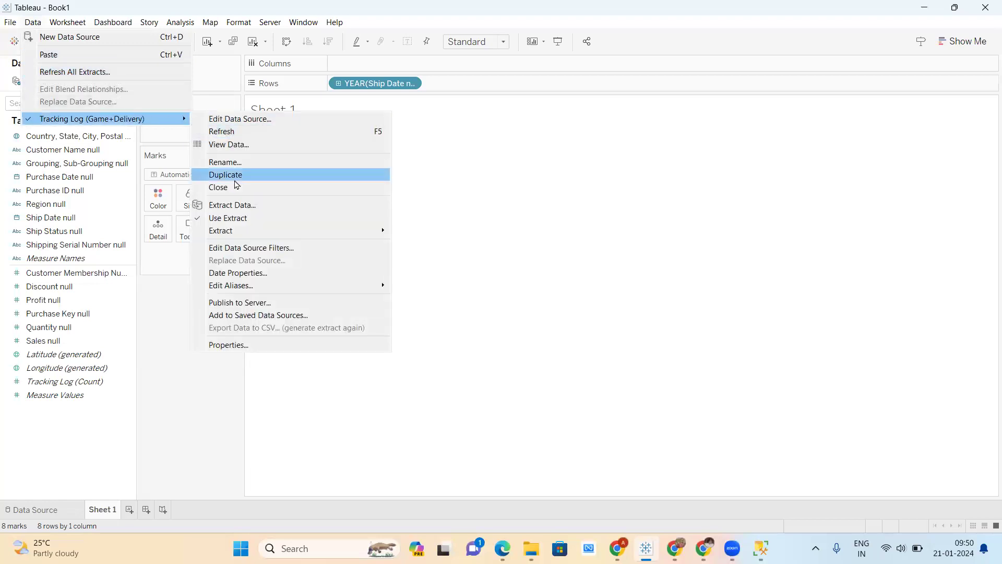
mouse_move(291, 233)
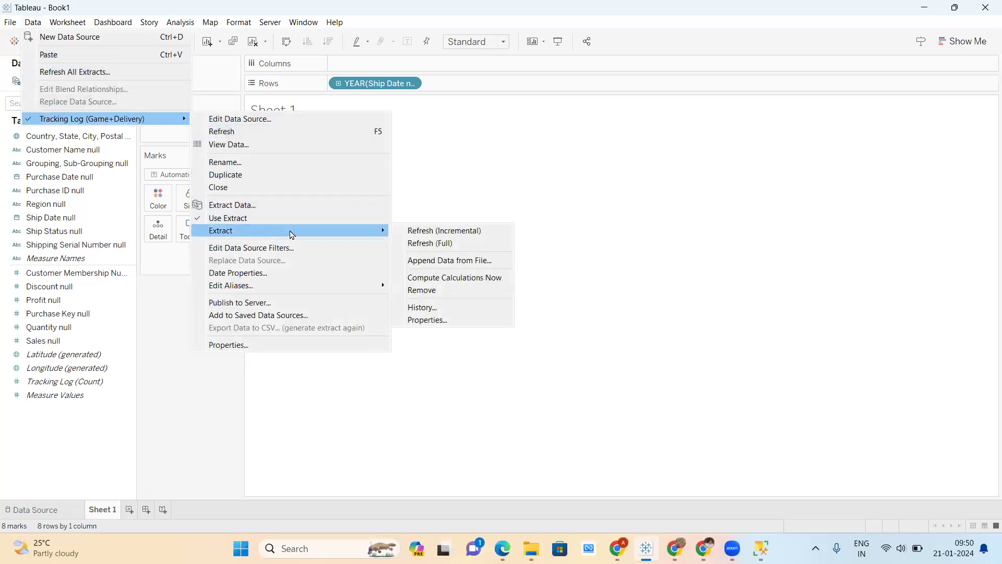
click(430, 238)
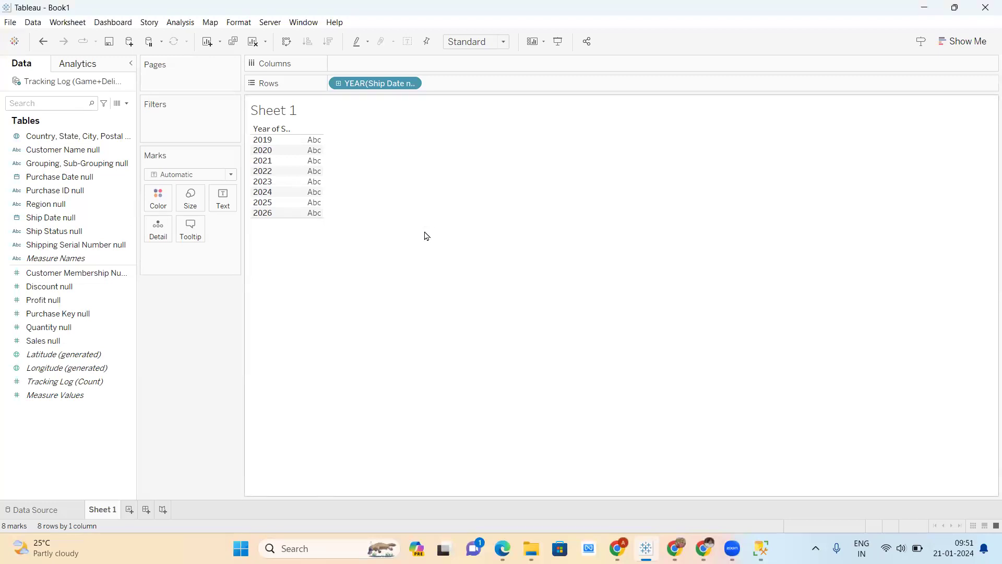
Remove Ship Date null from Rows, add it back, and refresh the Tracking Log data source.
drag(363, 84, 71, 241)
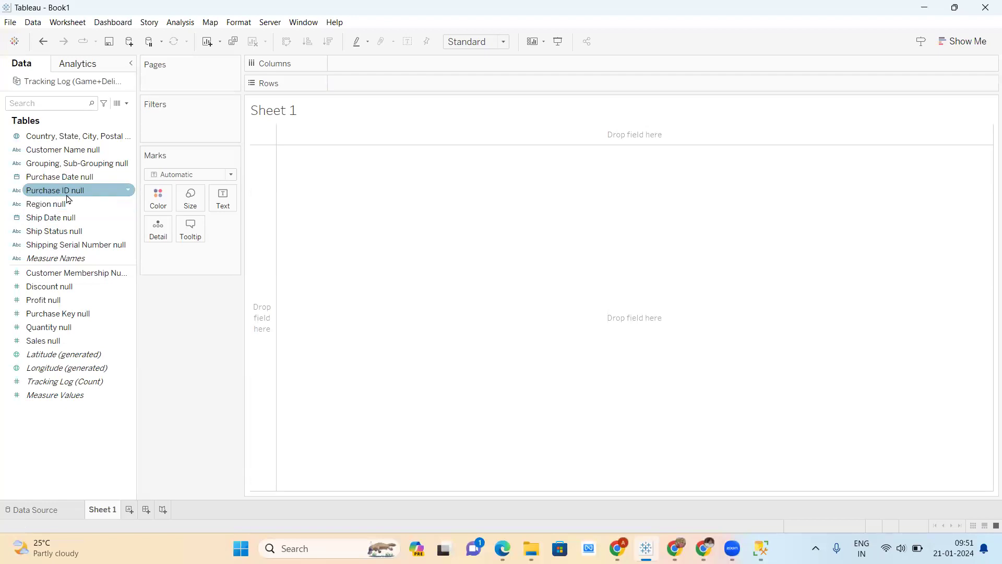
drag(52, 217, 392, 90)
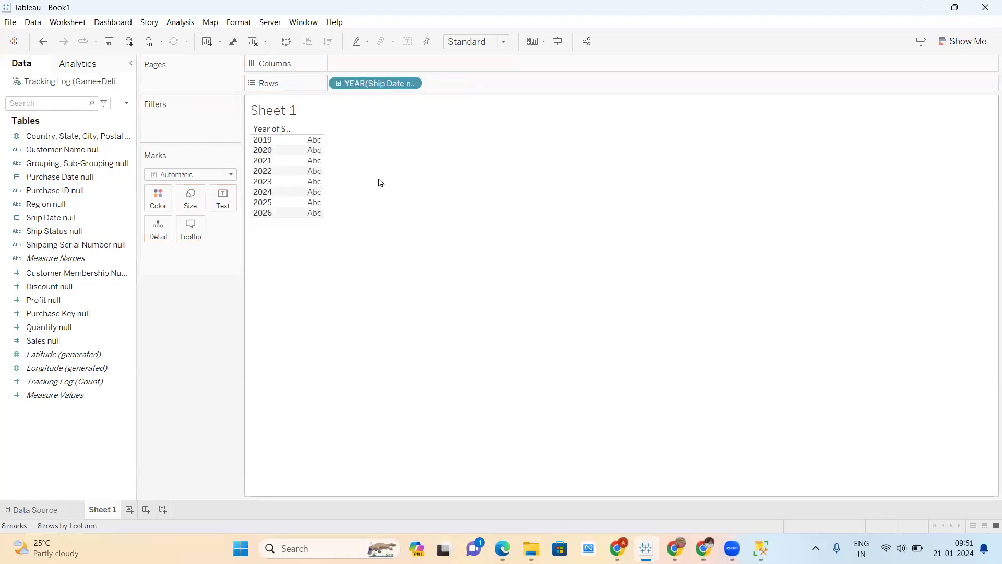
right_click(79, 83)
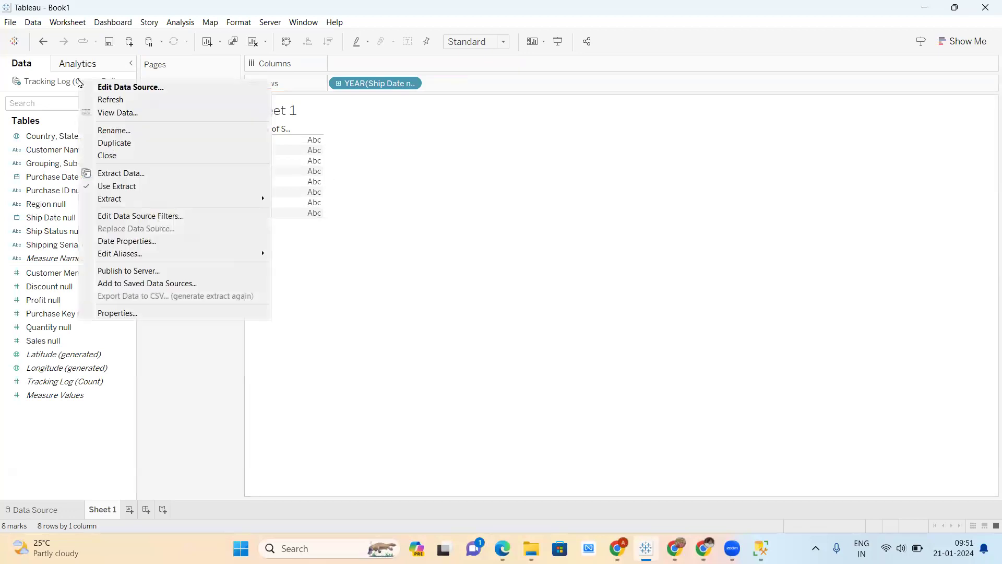
click(102, 99)
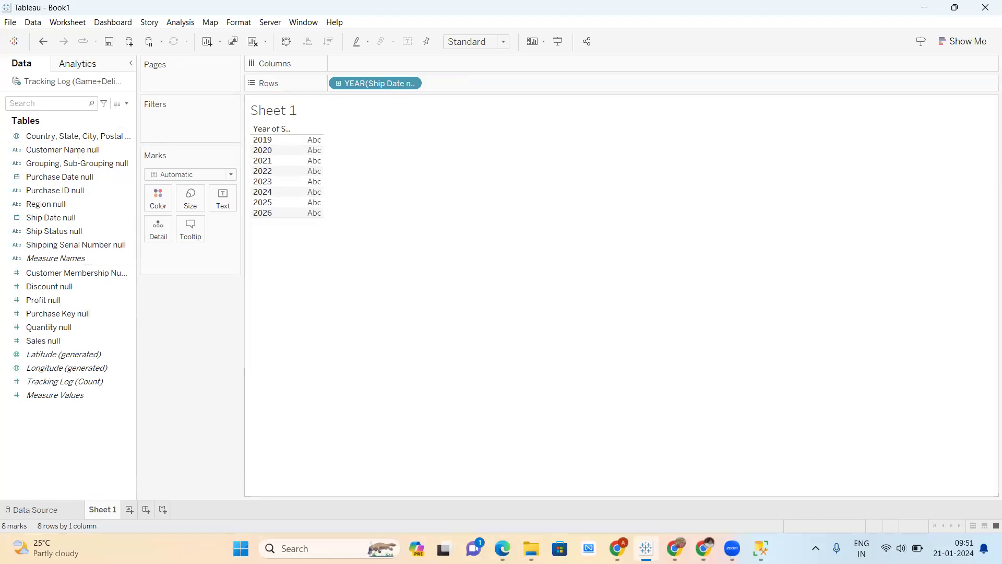
Refresh the Tracking Log extract once more through the data source's extract options.
click(761, 548)
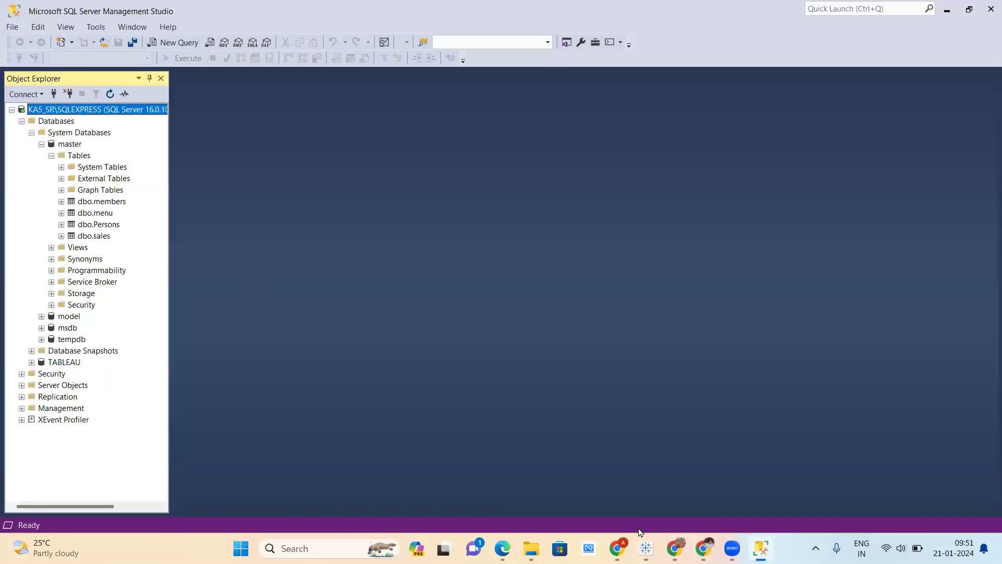
click(761, 548)
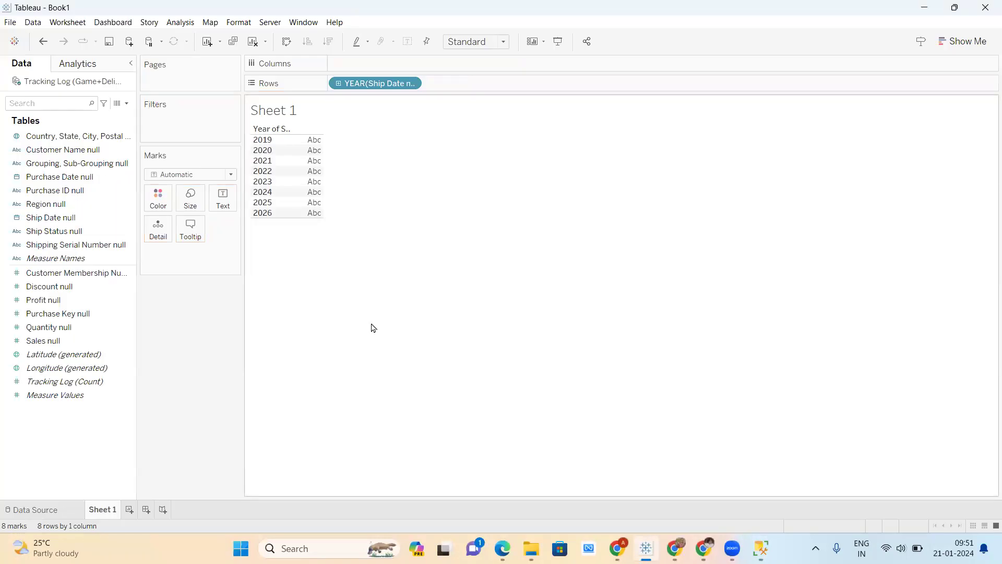
right_click(63, 85)
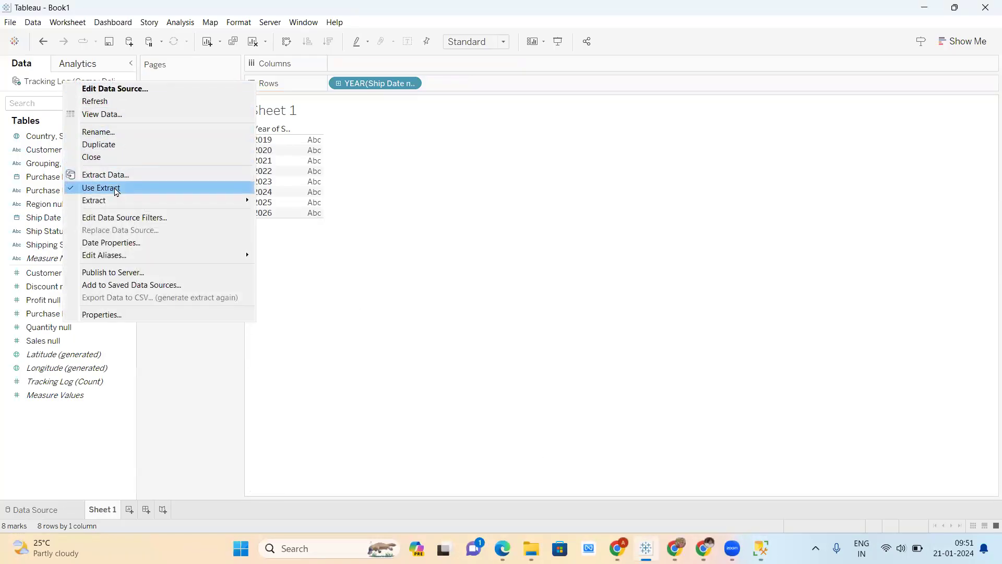
mouse_move(150, 205)
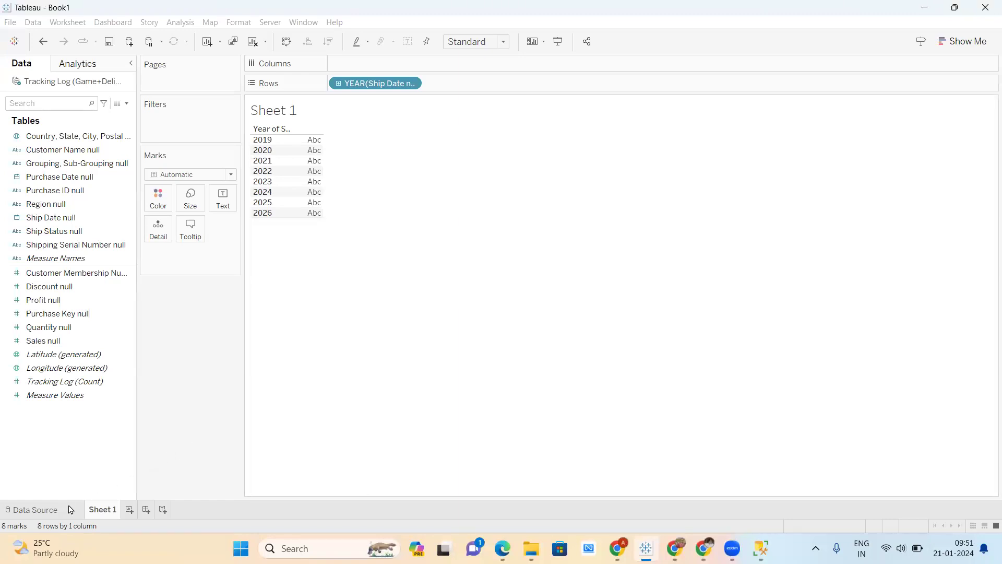
Confirm the extract settings with all rows and incremental refresh by Ship Date null, regenerating the extract for Sheet 1.
click(46, 510)
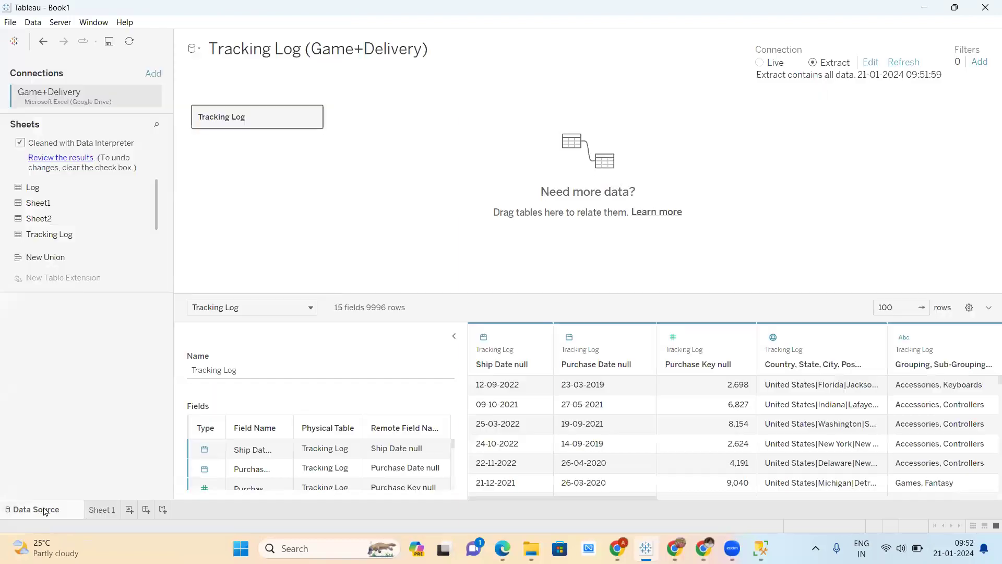
click(870, 62)
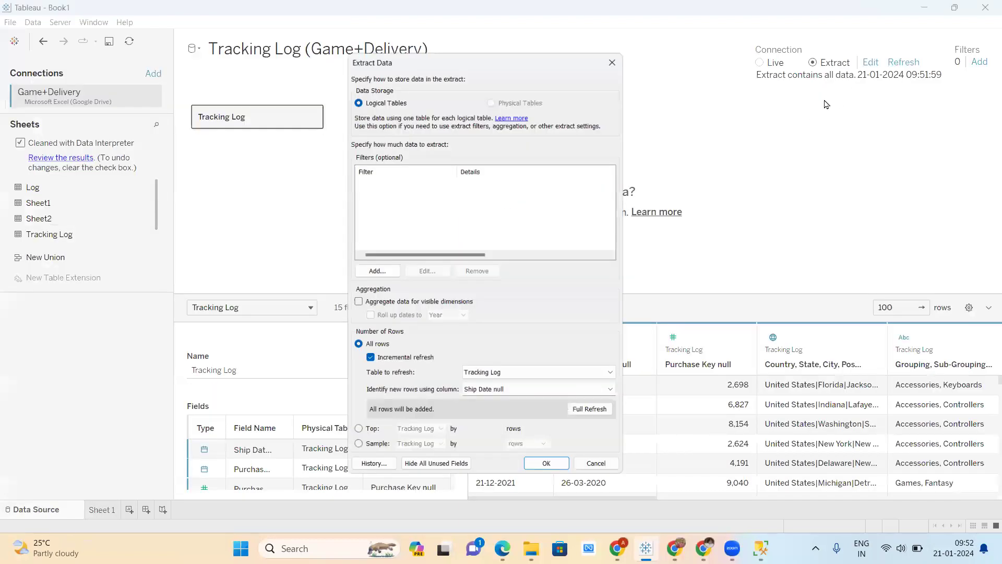
click(547, 472)
click(103, 510)
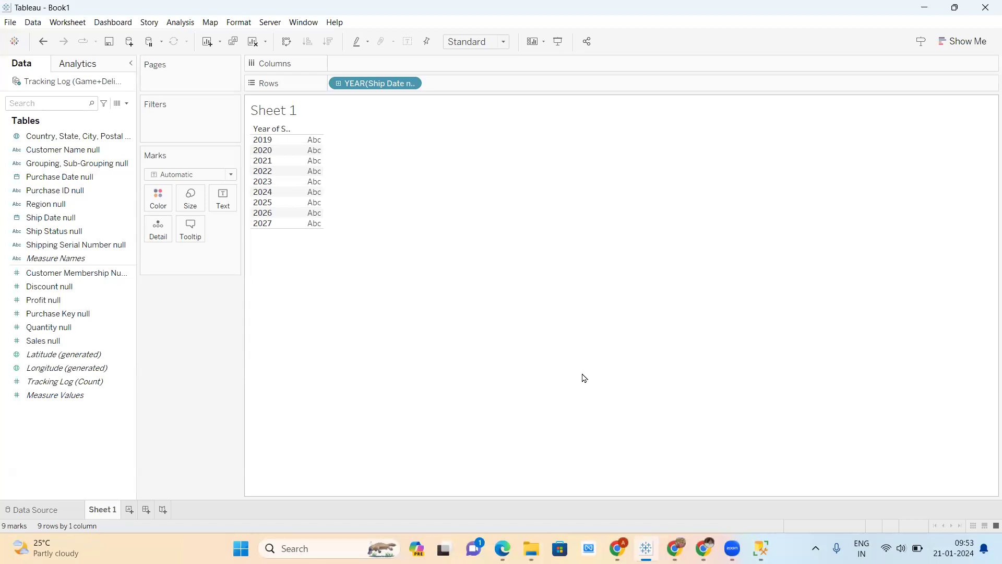
Switch to the Tableau Class Contents document in the browser and review its opening topics, from live versus extract to certifications.
click(617, 548)
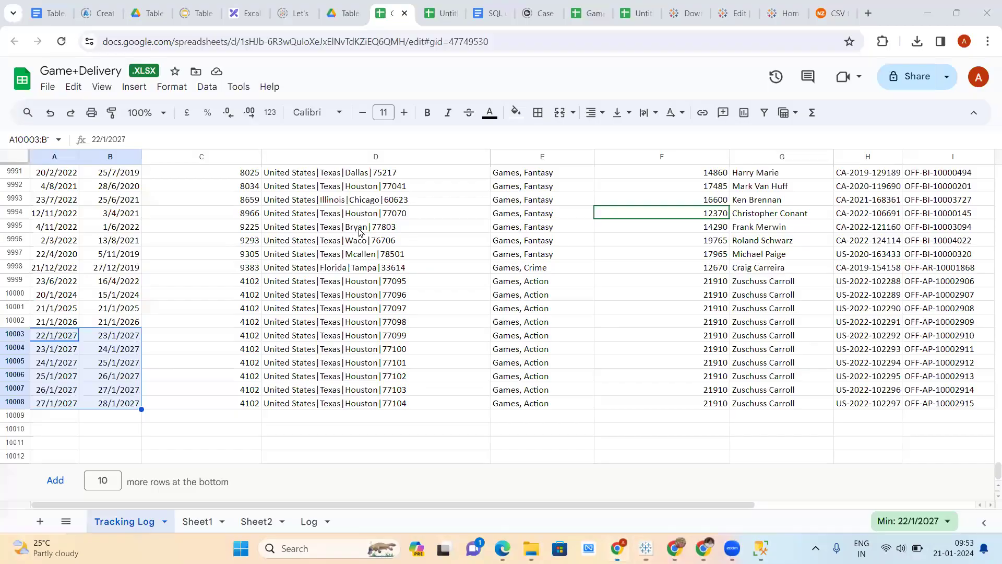
click(48, 13)
scroll(259, 197, up, 20)
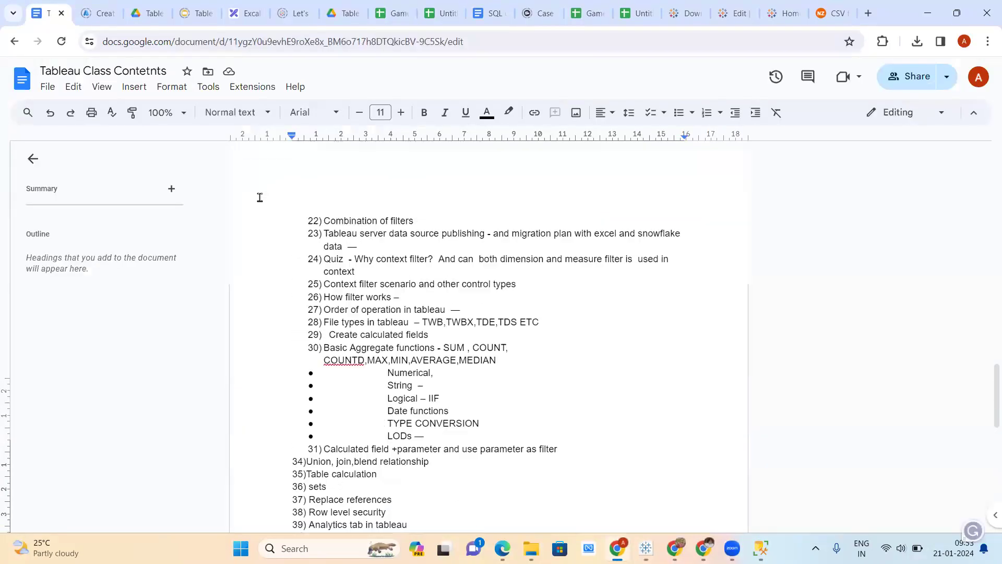
scroll(405, 288, down, 2)
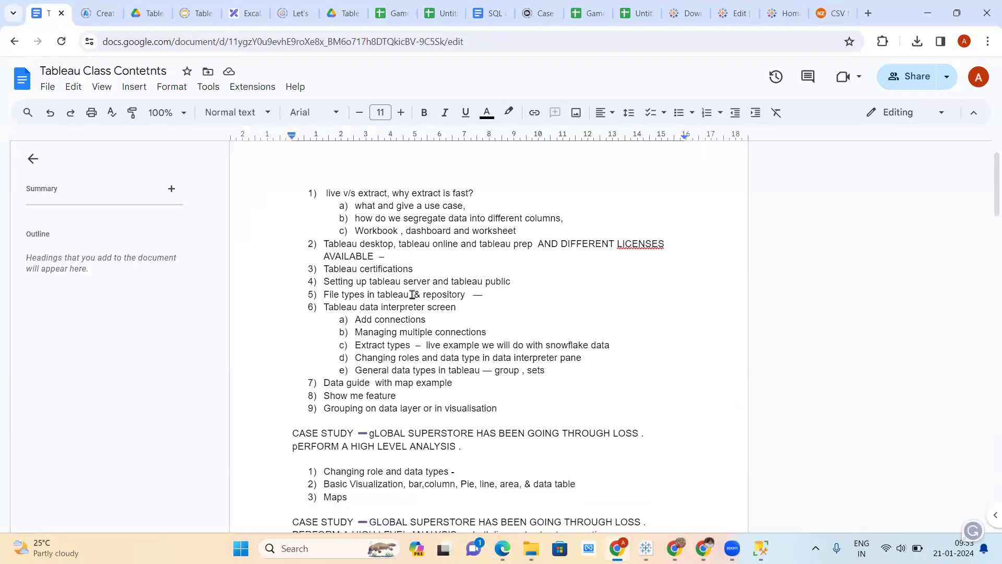
drag(327, 177, 435, 226)
click(491, 248)
scroll(491, 248, down, 2)
scroll(491, 235, up, 1)
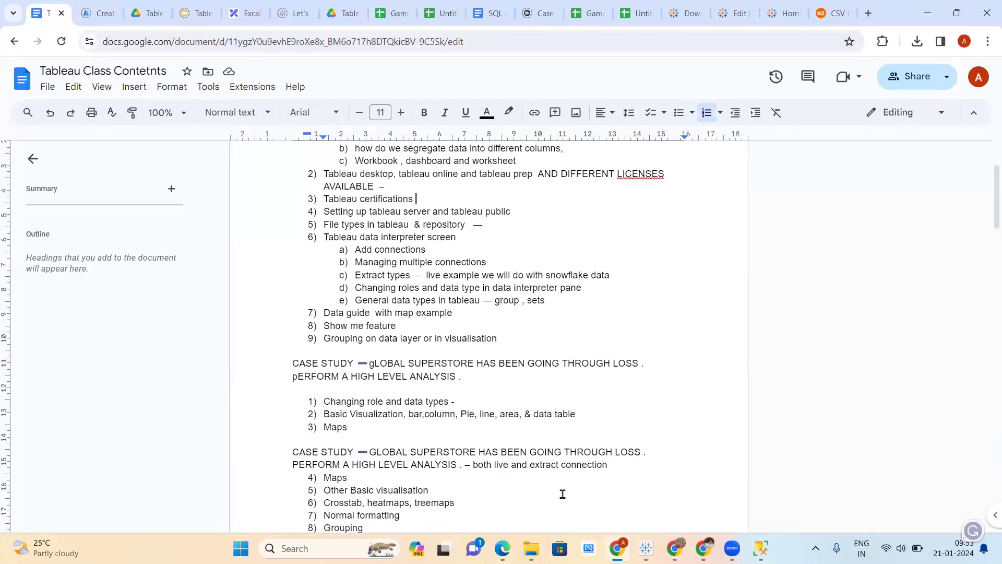
Return to Tableau and open the data source page of the Tracking Log (Game+Delivery) extract.
click(647, 548)
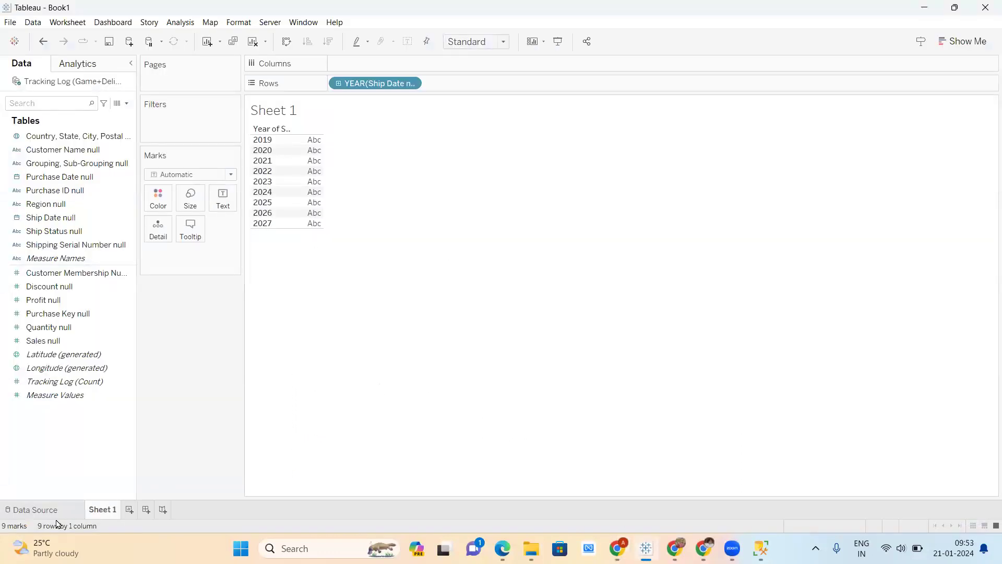
click(51, 510)
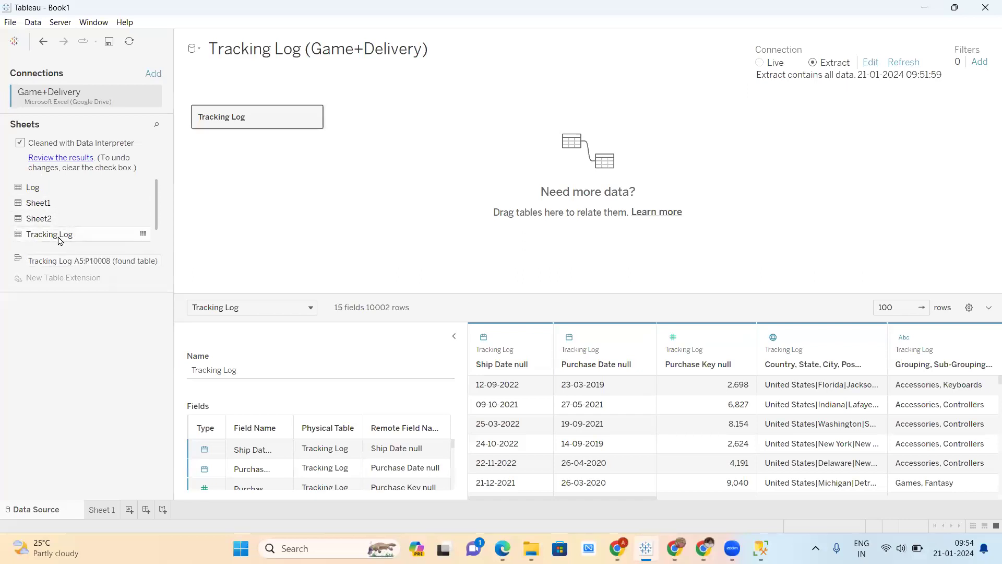
click(380, 54)
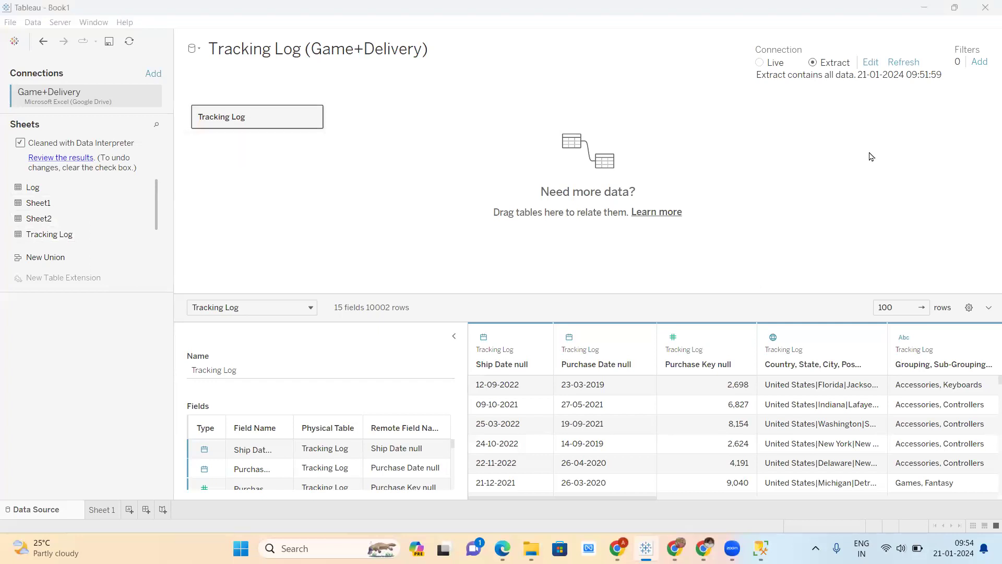
click(441, 183)
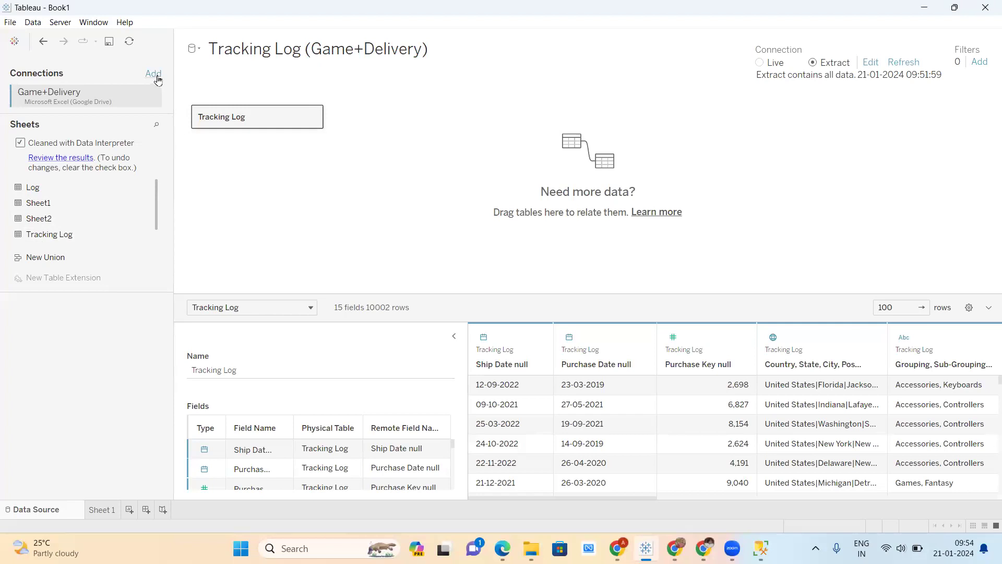
Try relating the Log table to Tracking Log on the data source canvas twice, removing Log each time.
drag(60, 195, 369, 128)
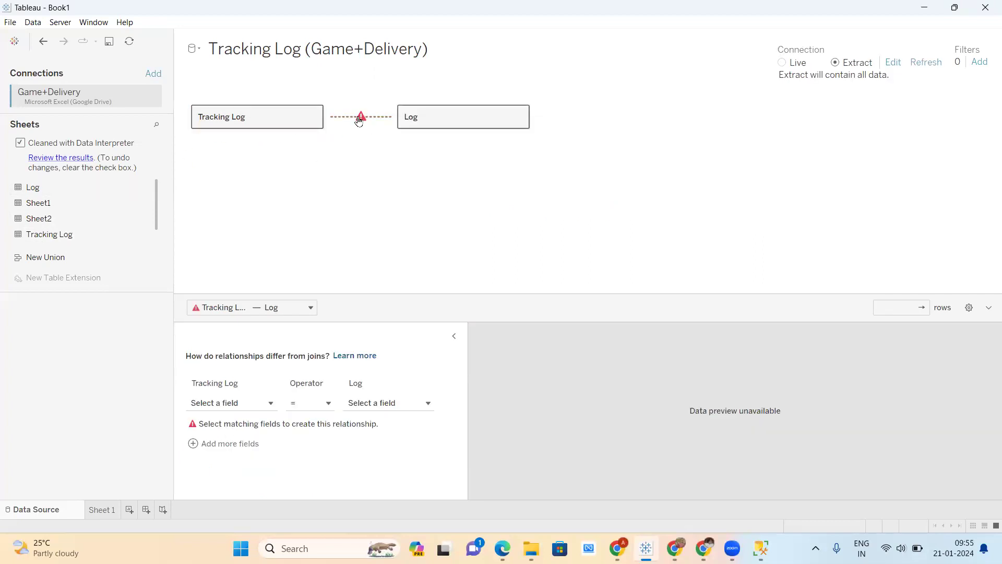
mouse_move(360, 119)
drag(395, 120, 101, 233)
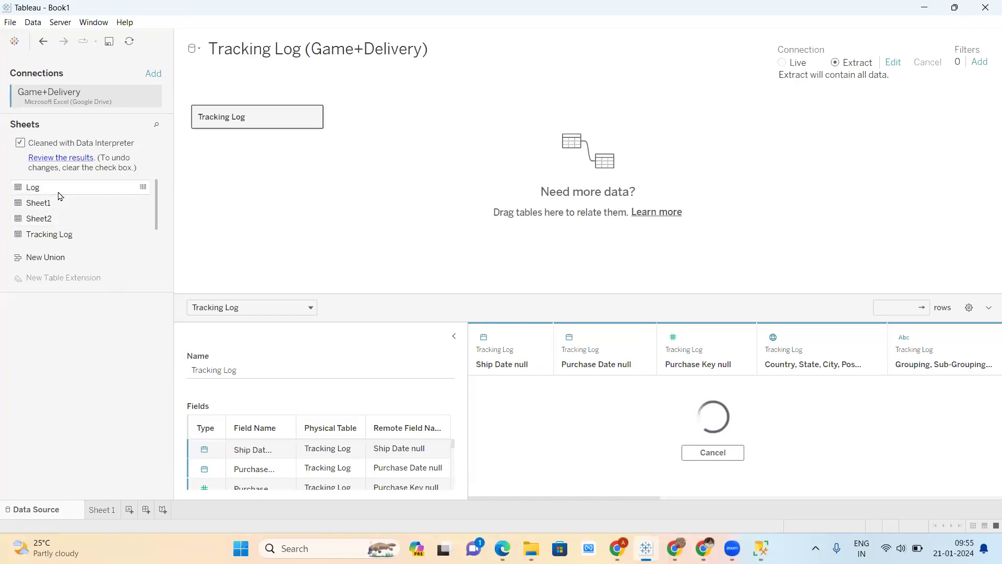
drag(59, 196, 369, 119)
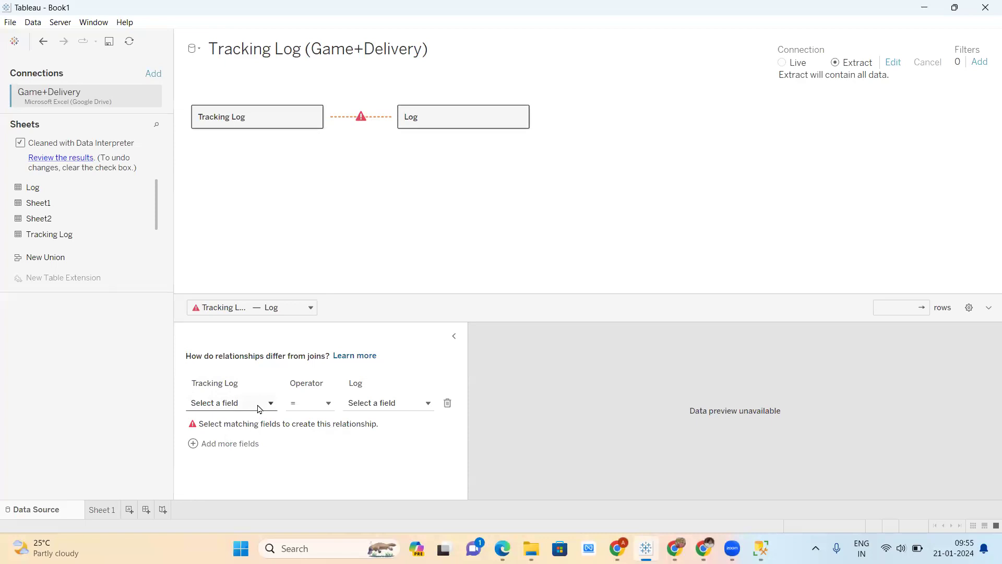
drag(499, 125, 84, 181)
click(521, 120)
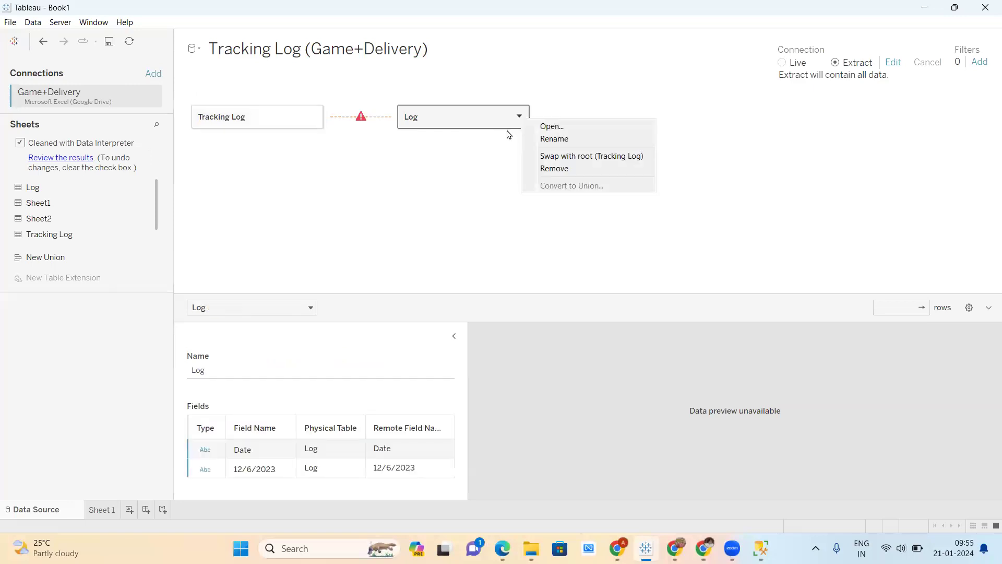
click(562, 167)
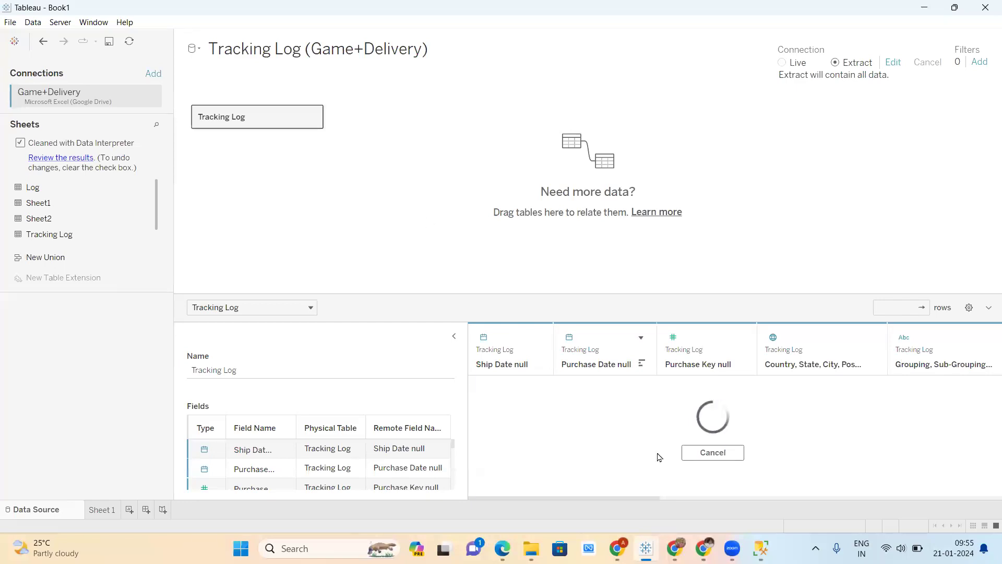
Switch to the browser and rename the untitled tool comparison spreadsheet as Power BI/Tableau/Excel.
click(618, 548)
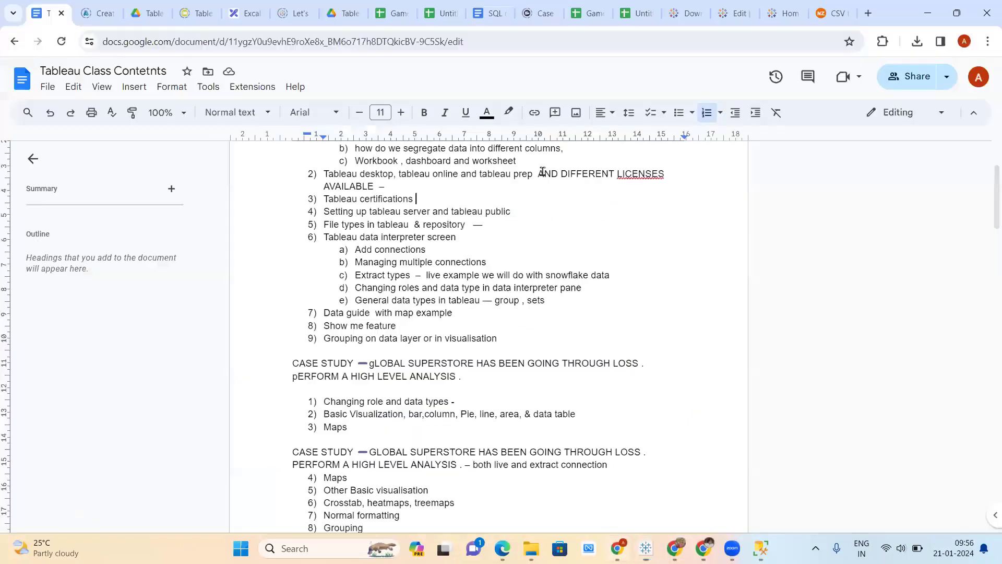
click(427, 15)
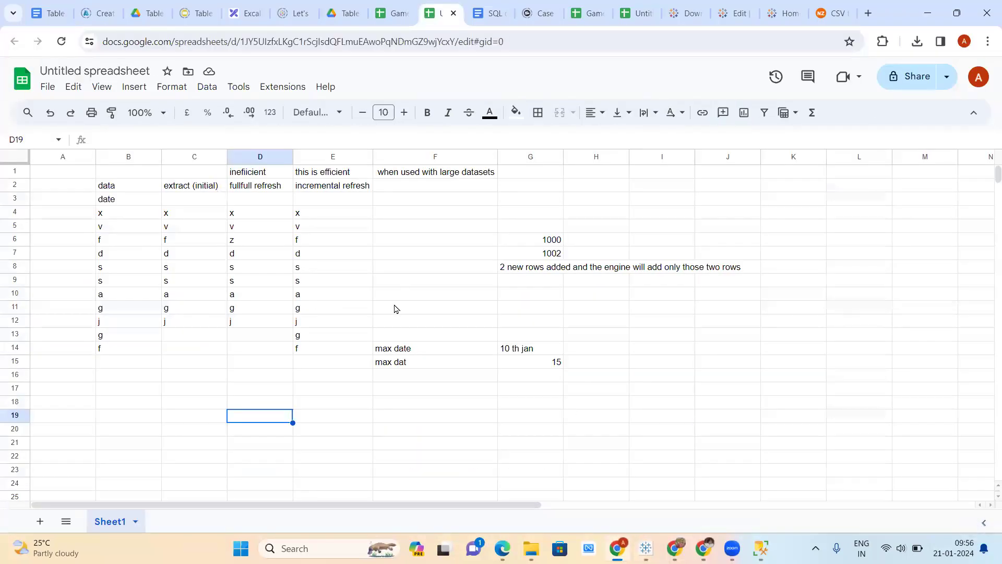
click(624, 11)
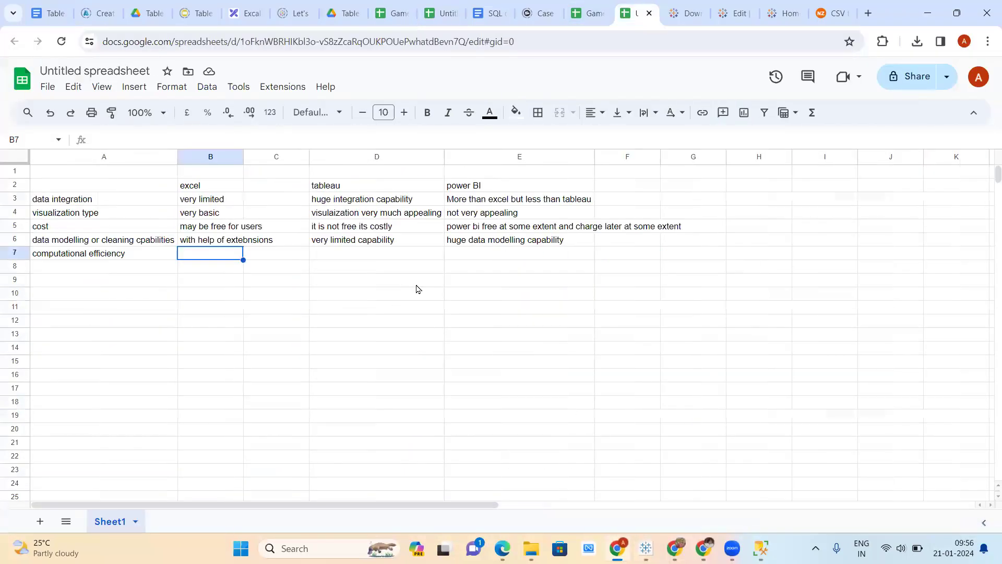
click(112, 72)
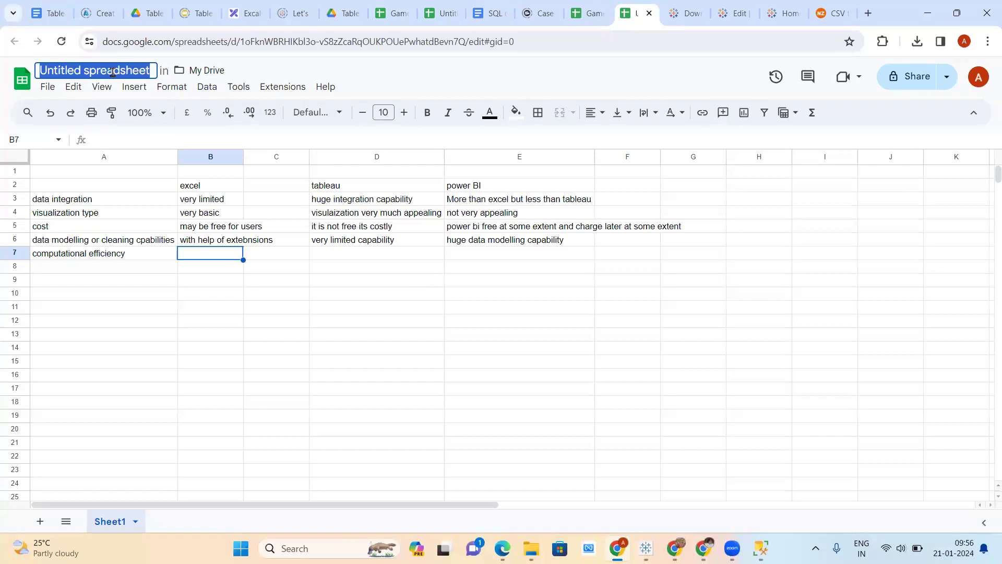
text(Power)
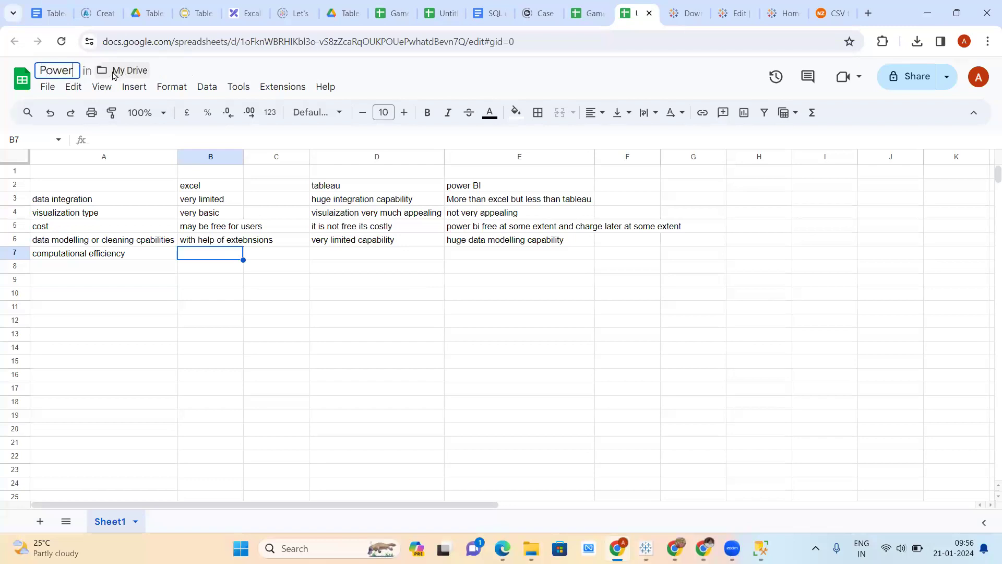
text( BI/Tableau)
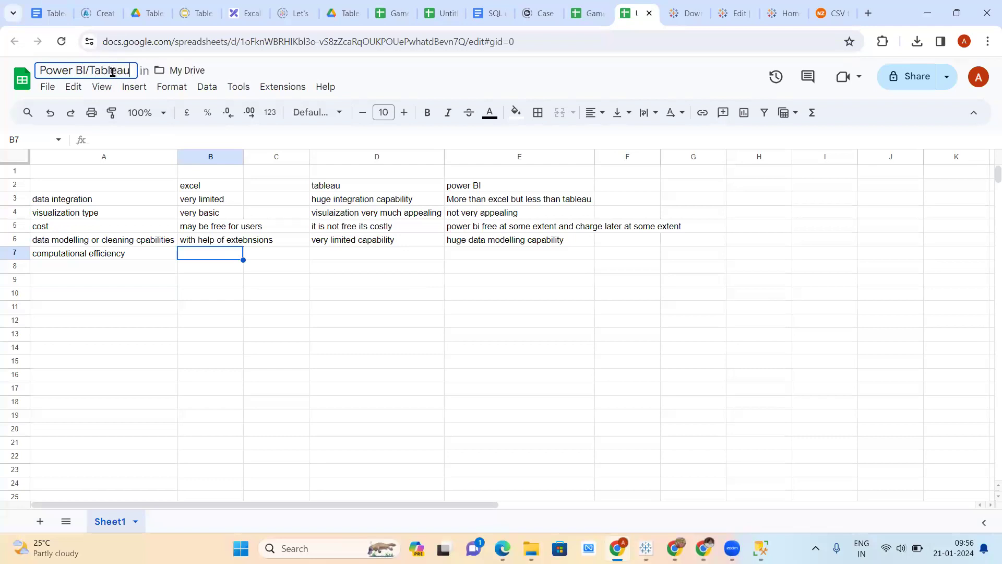
text(/Excel)
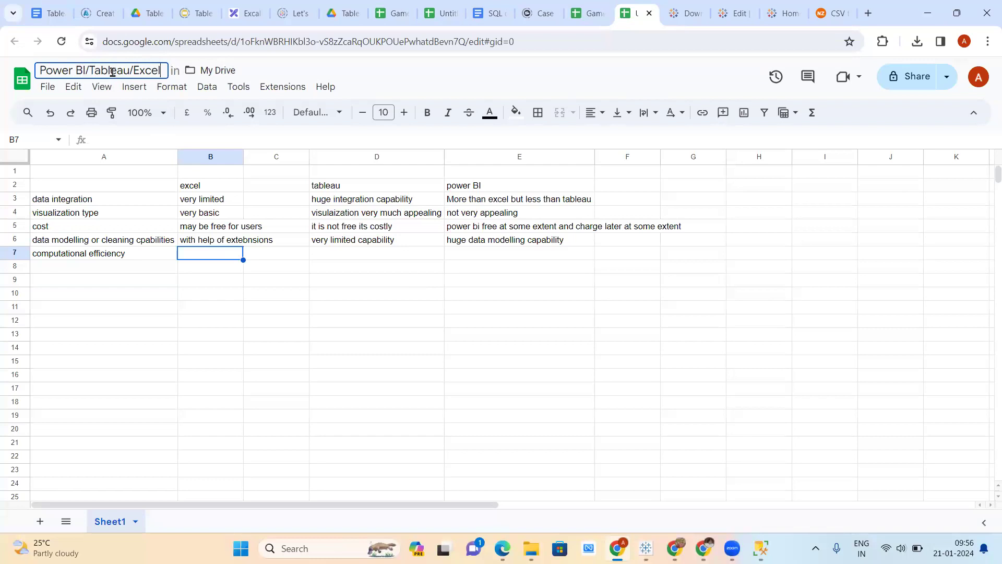
click(366, 69)
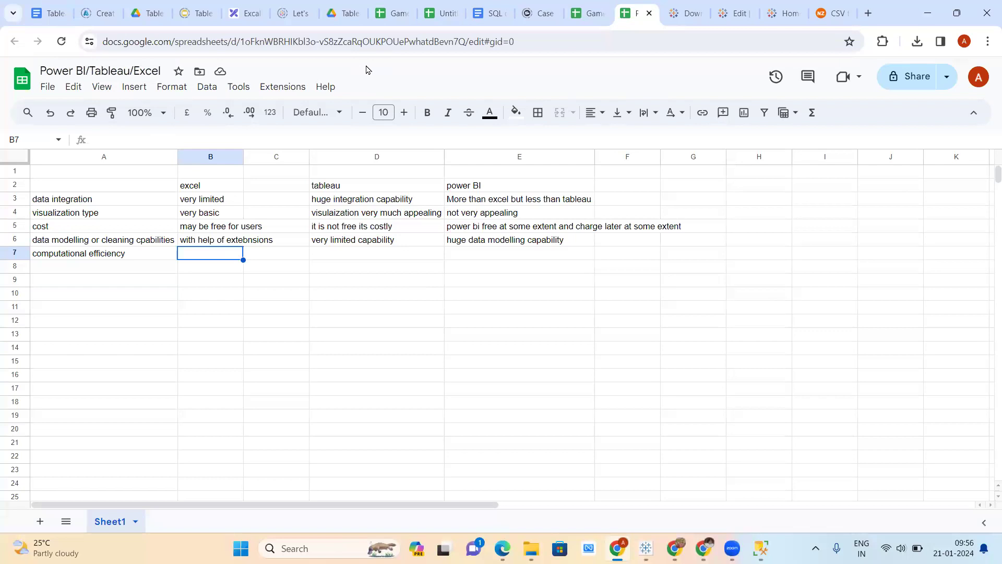
Check the data preview in Tableau, and return to the comparison spreadsheet to select its web address.
click(646, 548)
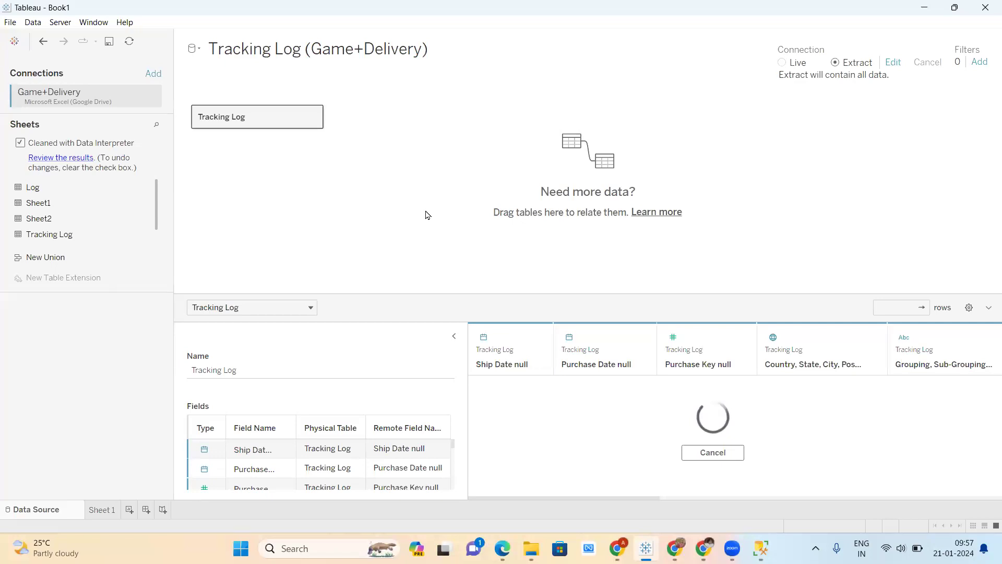
click(620, 547)
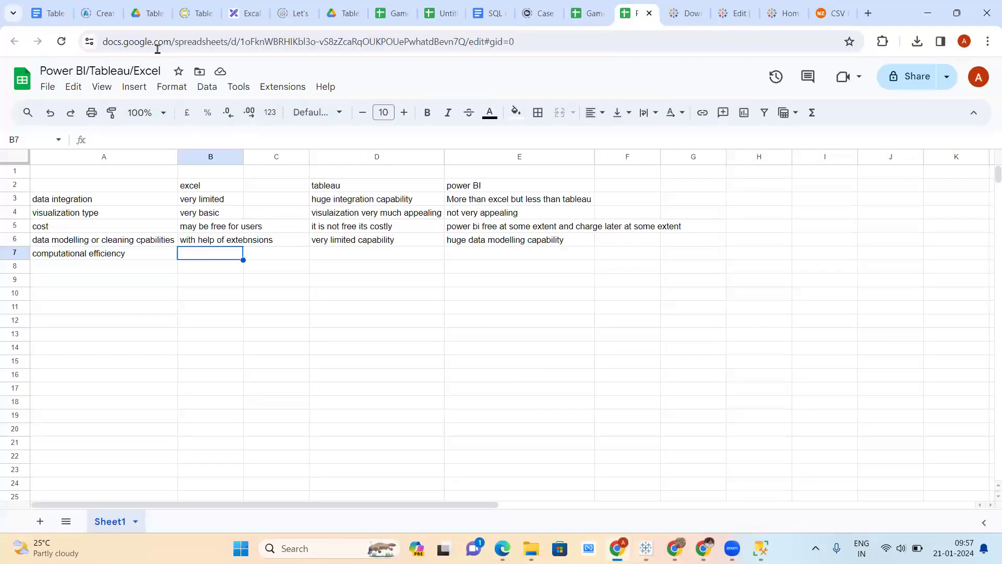
click(153, 39)
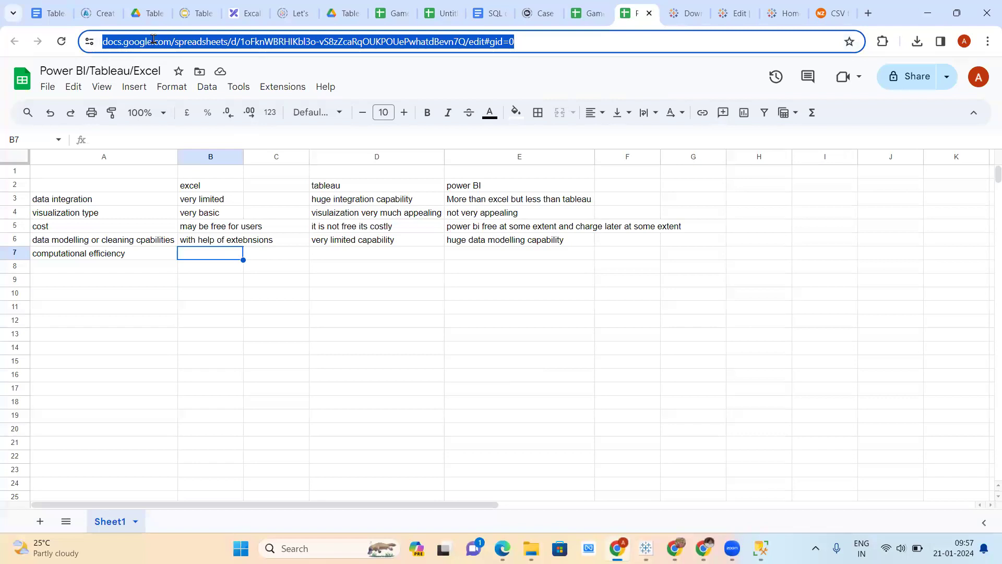
Examine the Tableau universe, Microsoft universe and single-source diagrams on the Excalidraw board.
click(244, 13)
scroll(411, 269, up, 10)
scroll(411, 269, left, 5)
scroll(414, 273, down, 10)
scroll(414, 273, up, 15)
scroll(413, 274, right, 15)
scroll(414, 273, up, 5)
scroll(414, 274, up, 5)
scroll(413, 273, down, 8)
scroll(414, 274, up, 5)
scroll(414, 273, left, 2)
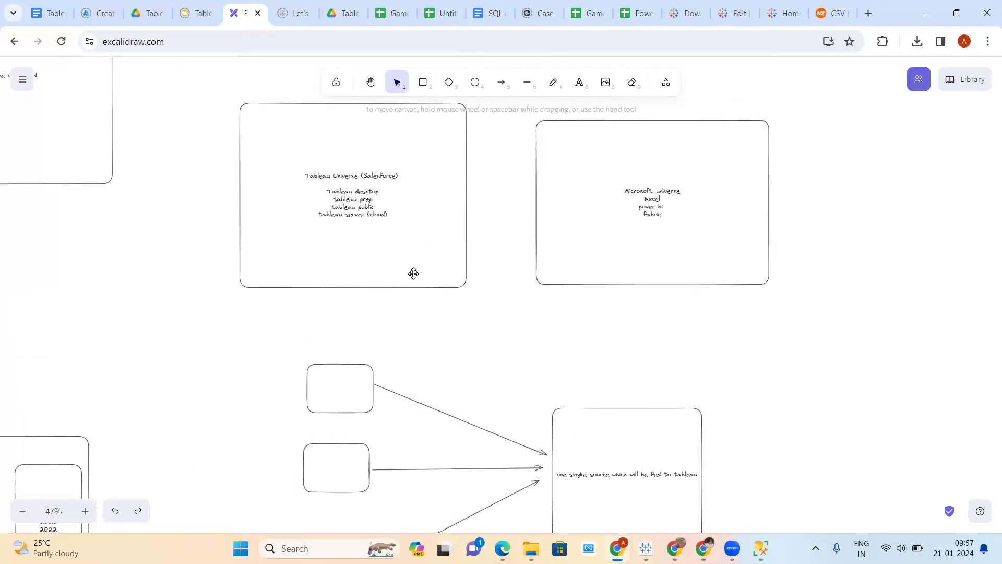
scroll(414, 273, up, 1)
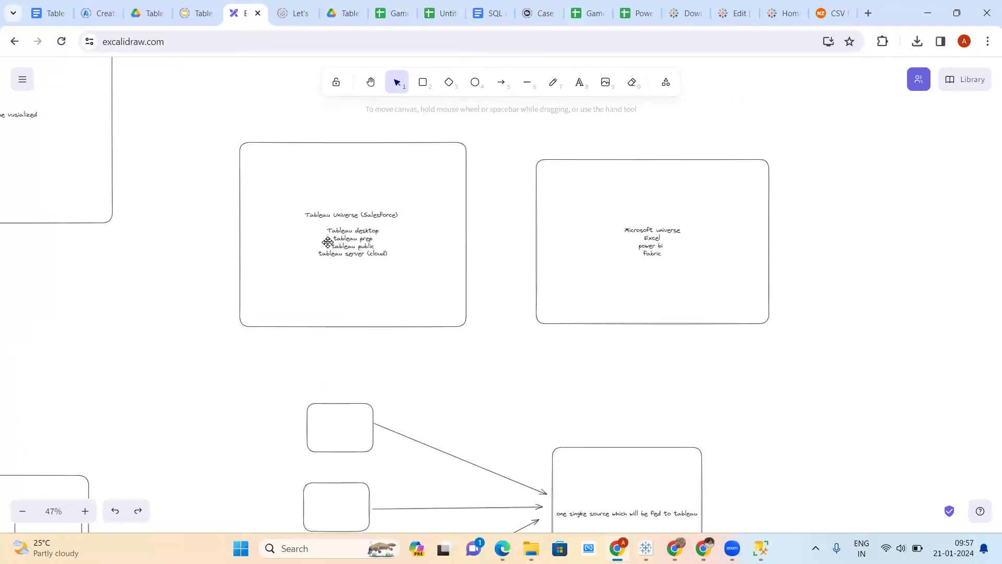
scroll(439, 331, down, 4)
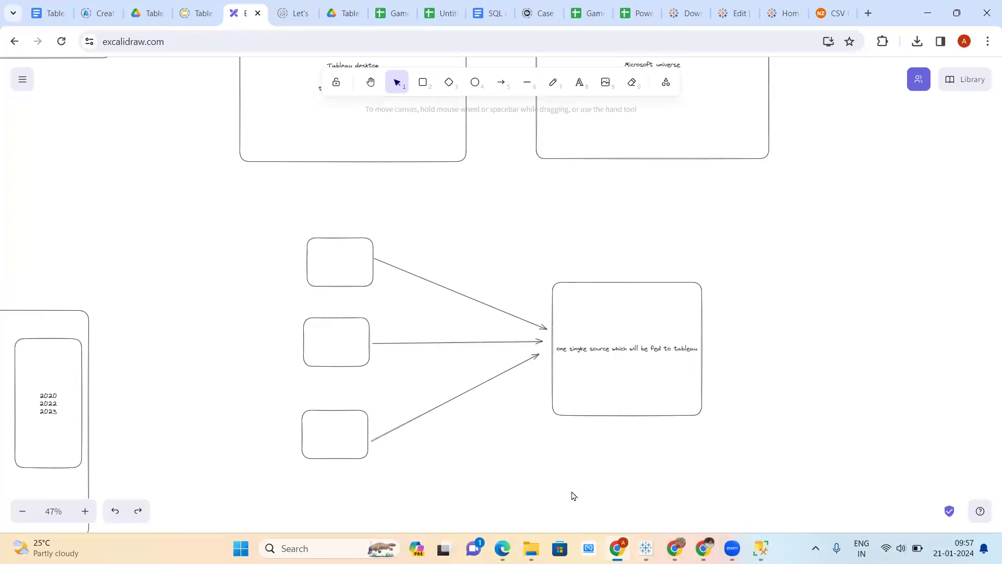
Return to Tableau, cancel the preview loading, split the combined Country, State, City, Postal field, and inspect the split columns.
click(647, 548)
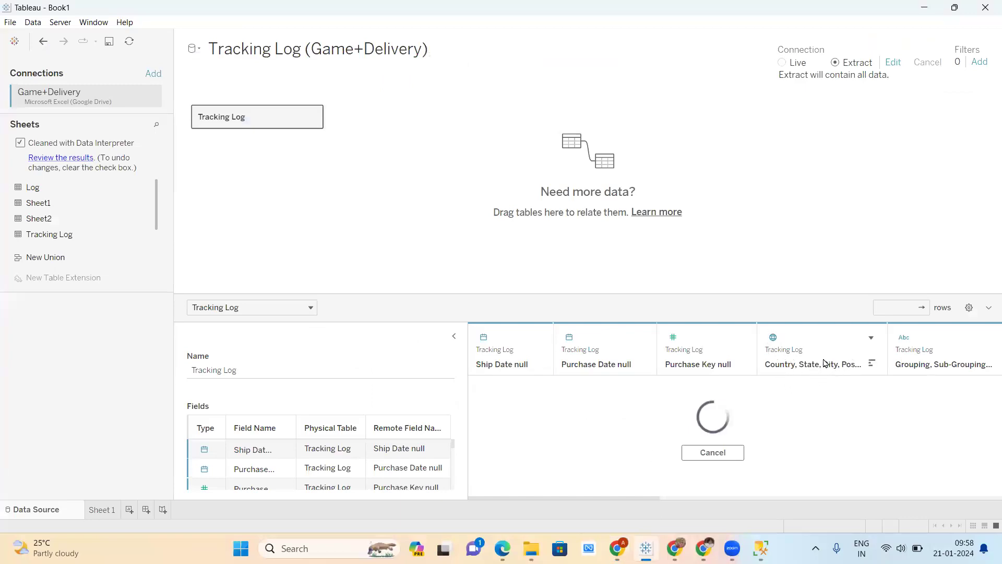
click(713, 452)
click(871, 338)
click(871, 339)
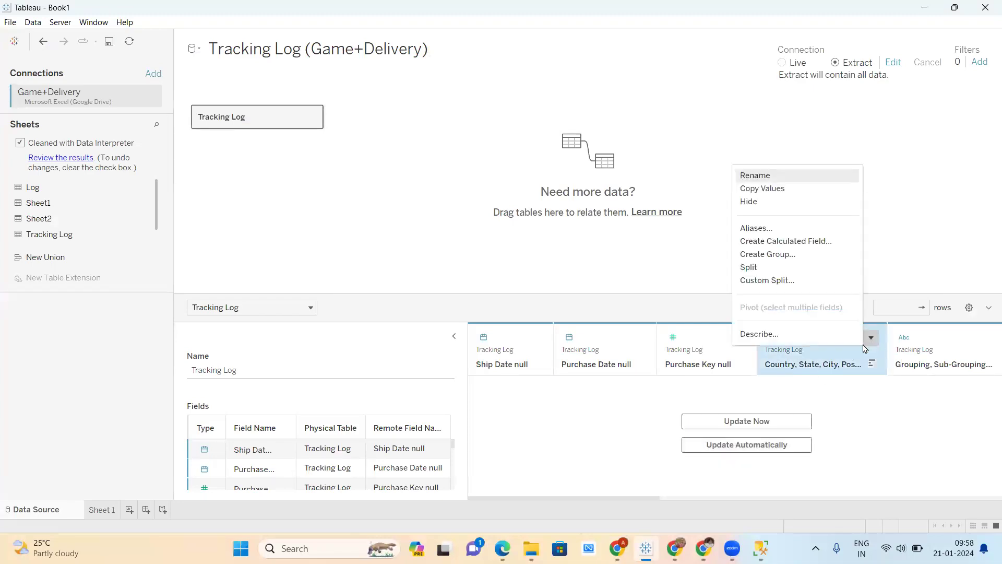
click(761, 268)
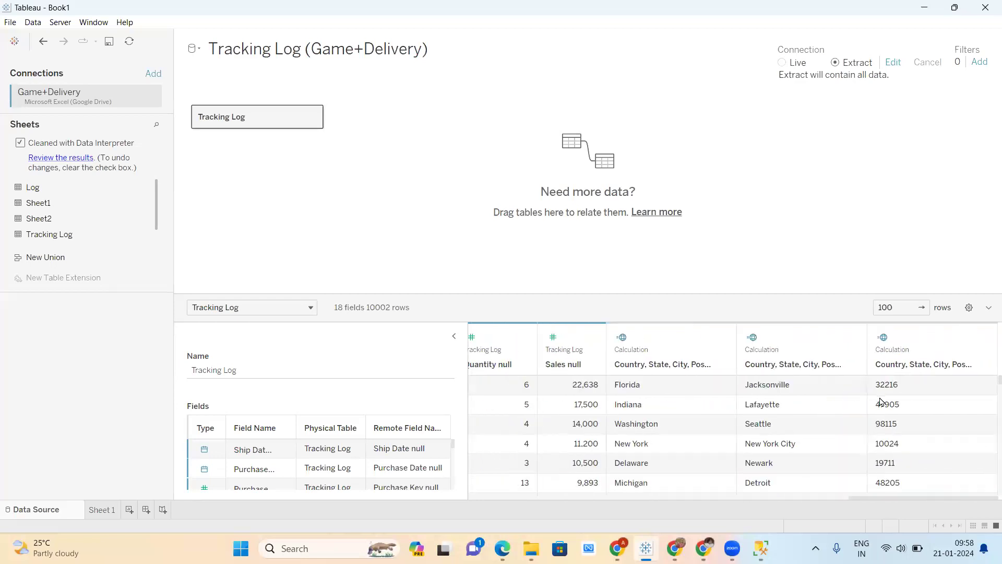
scroll(836, 408, left, 3)
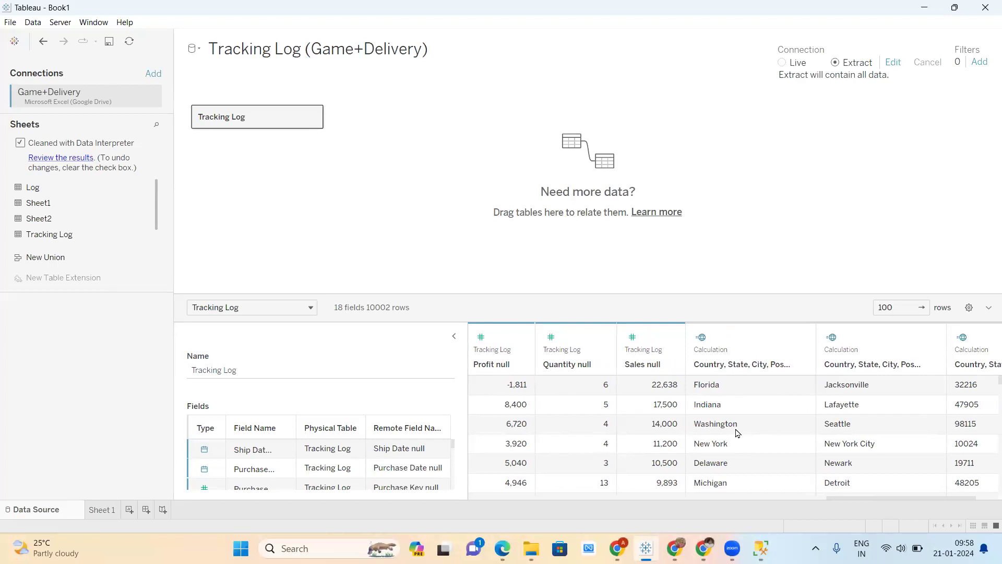
scroll(737, 433, right, 2)
scroll(823, 426, right, 1)
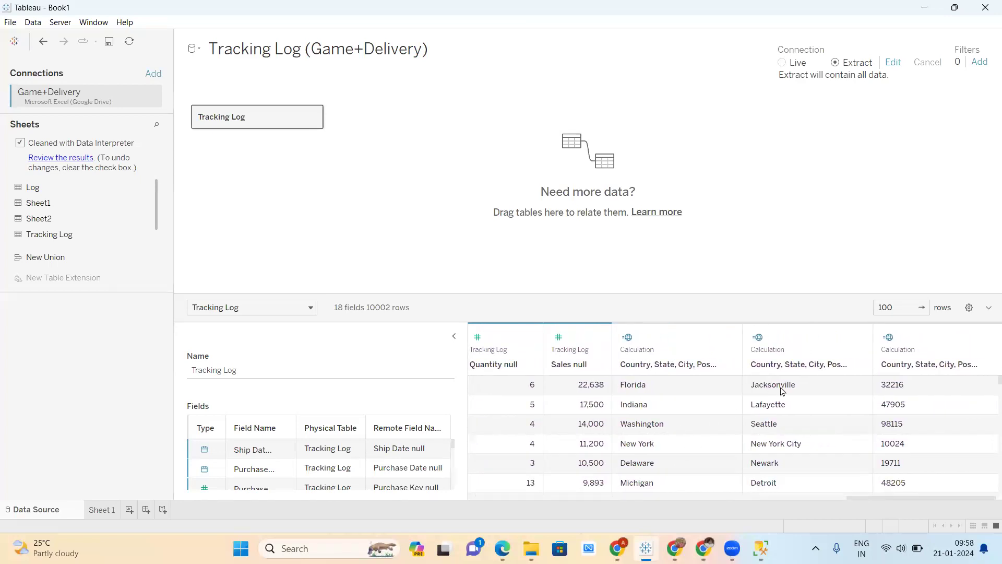
scroll(817, 429, right, 1)
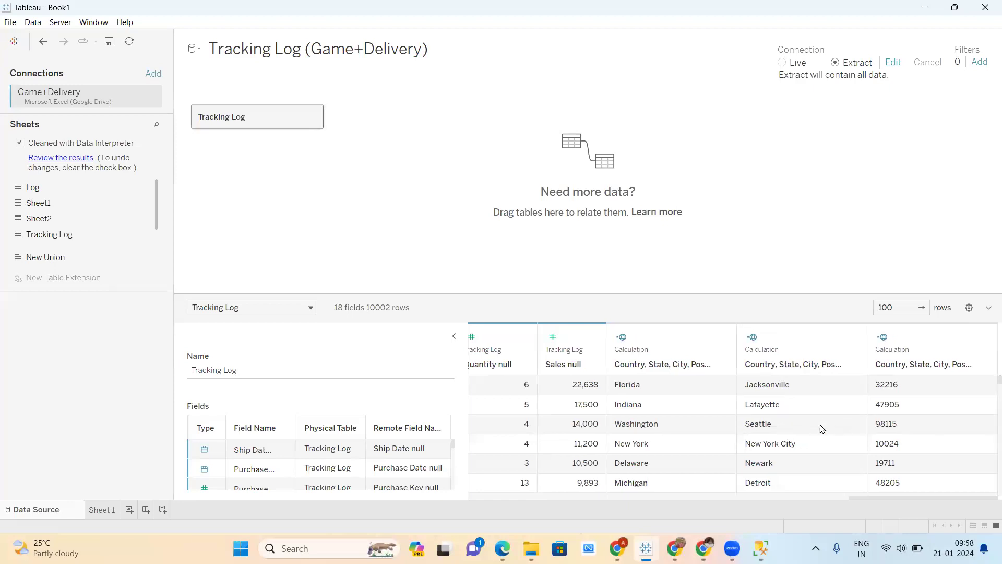
scroll(720, 402, left, 5)
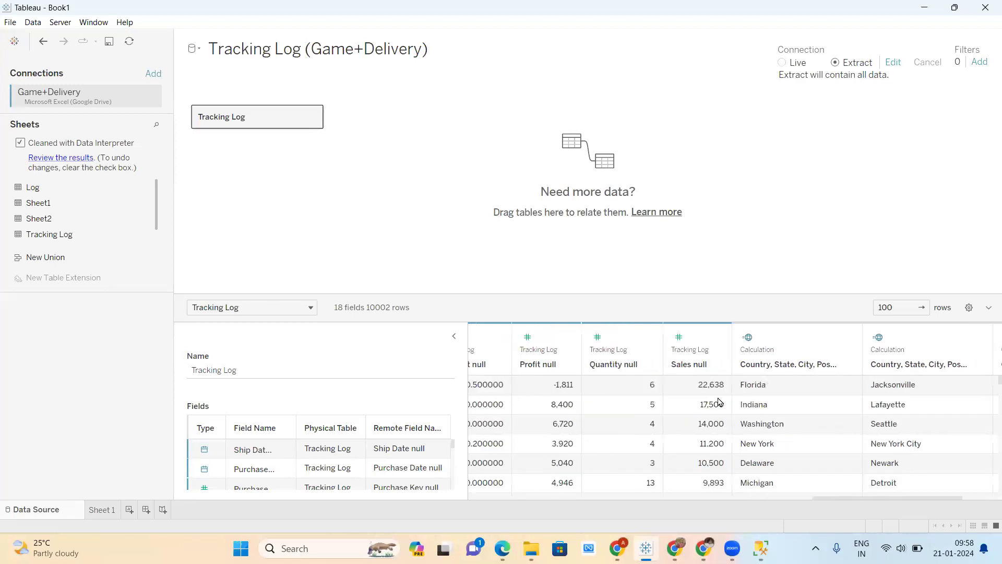
scroll(719, 402, left, 10)
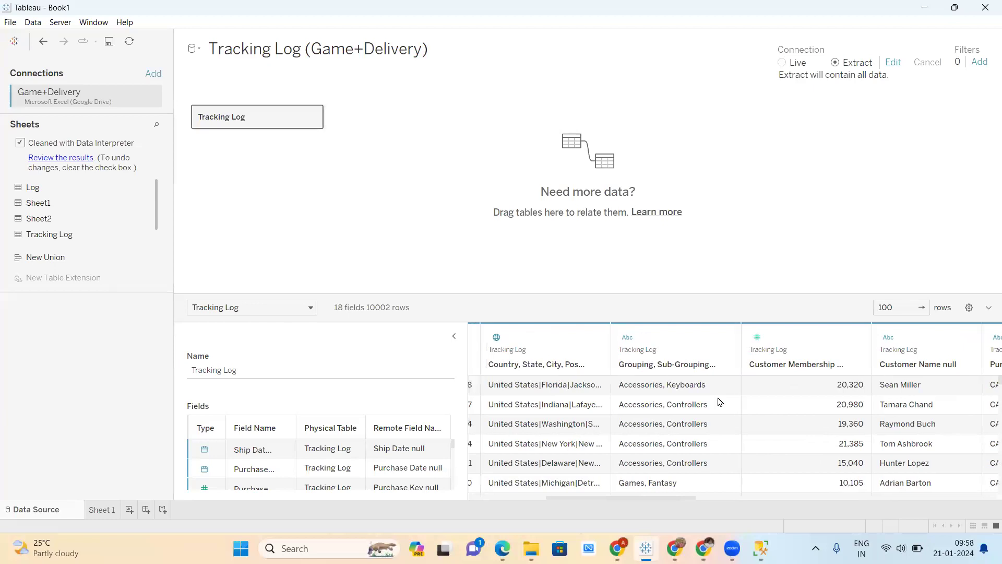
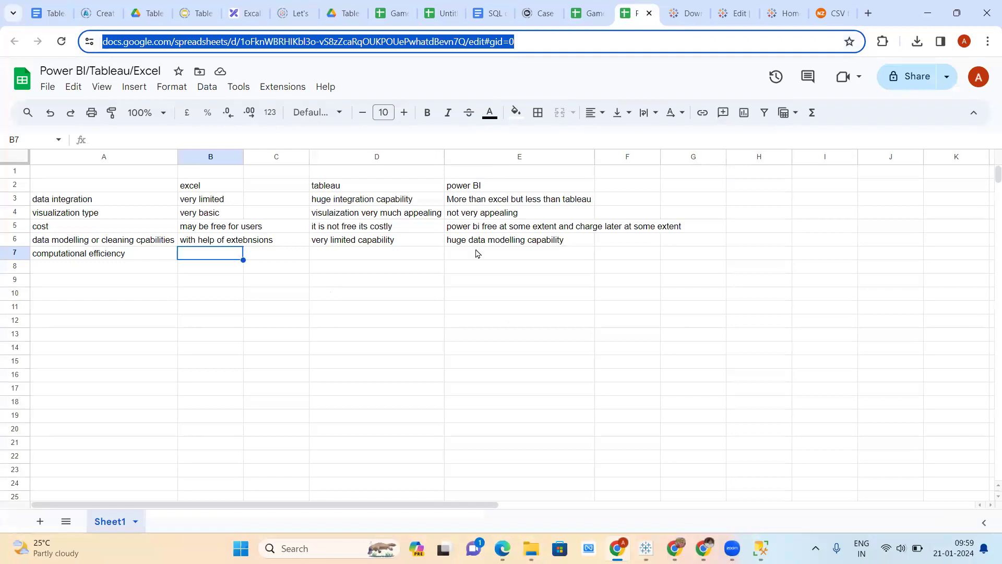
Fit the width of column B to its contents in the comparison spreadsheet.
click(475, 271)
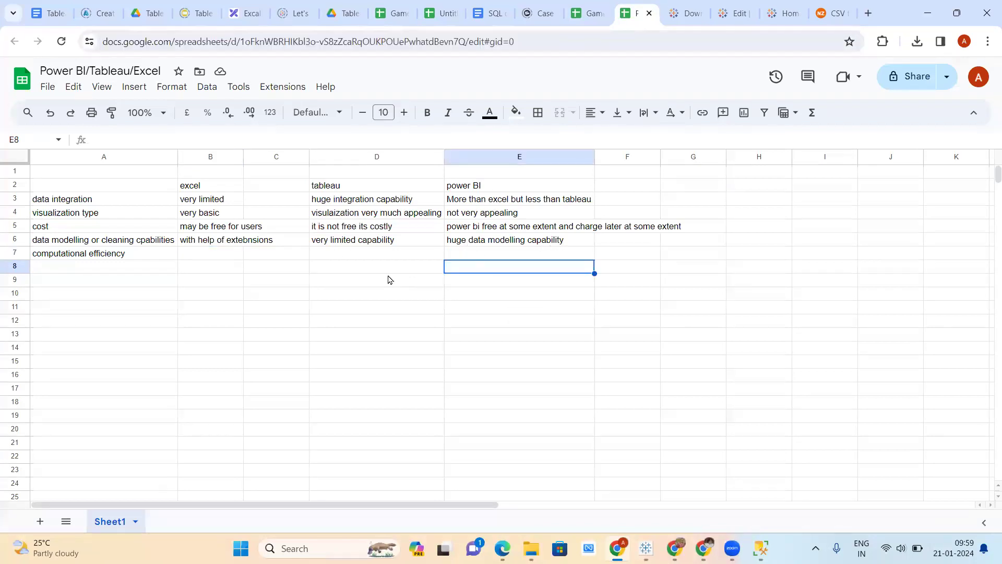
click(402, 296)
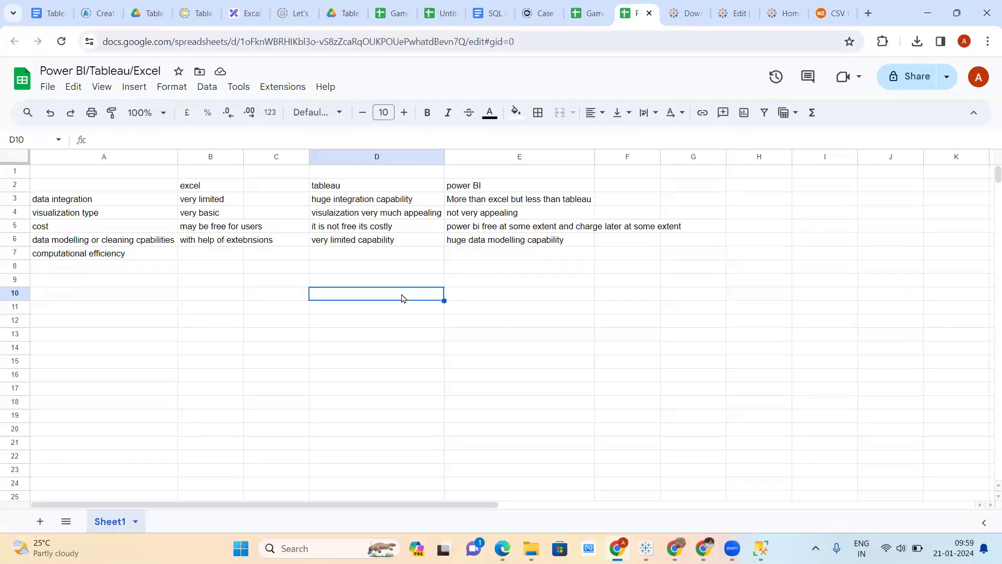
double_click(244, 156)
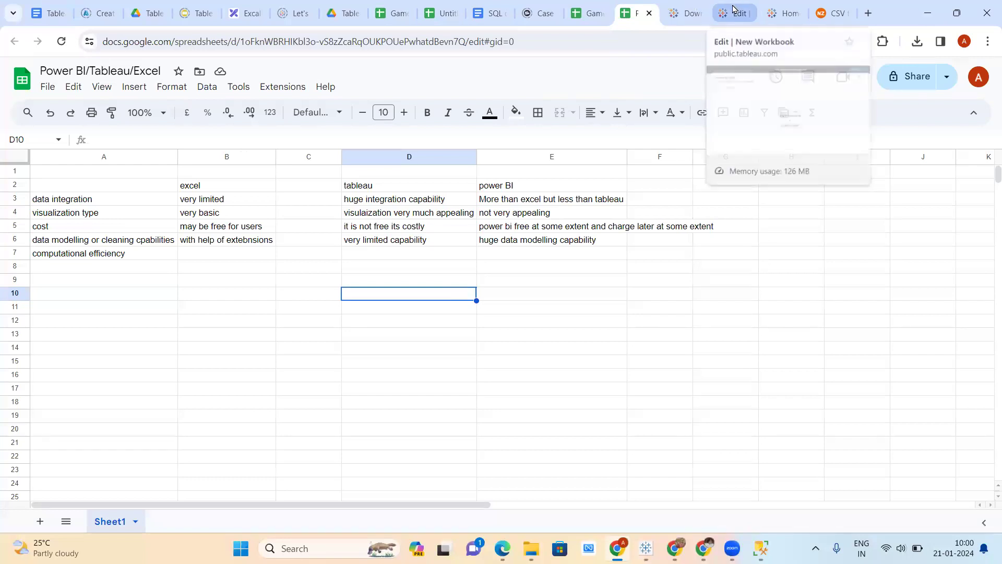
Look over the Tableau Community page from its community resources up to the welcome and help search area.
click(780, 12)
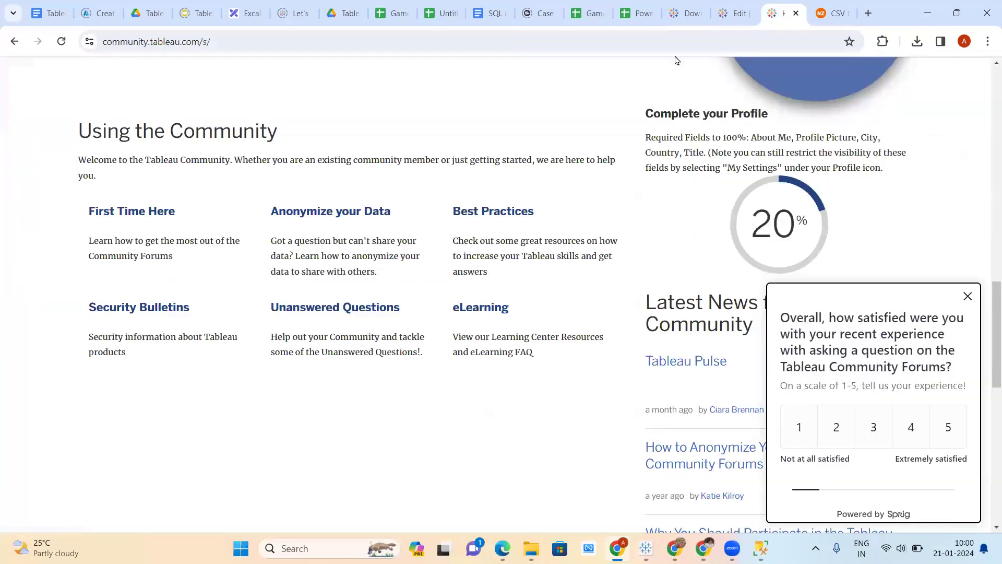
scroll(558, 102, up, 5)
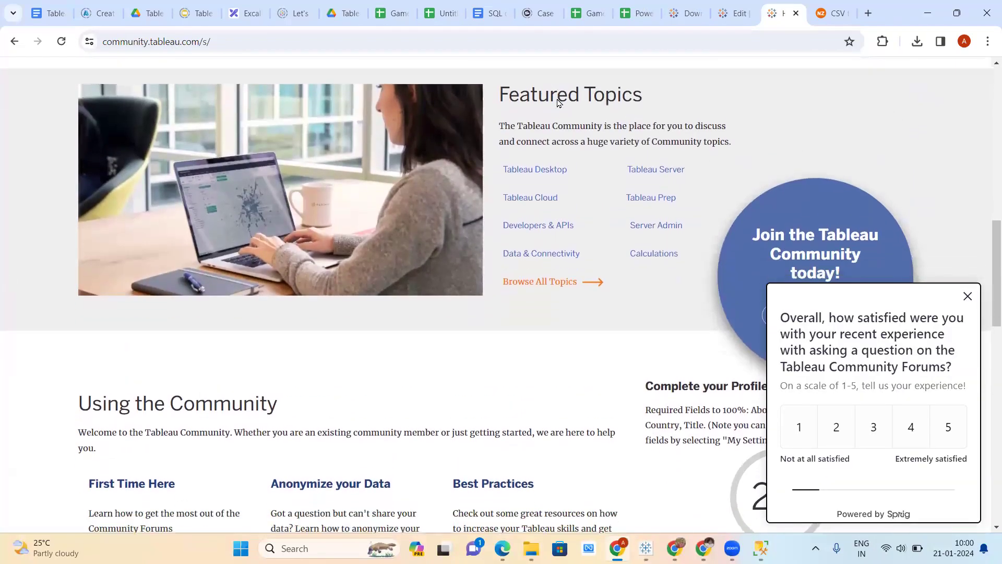
scroll(557, 102, up, 13)
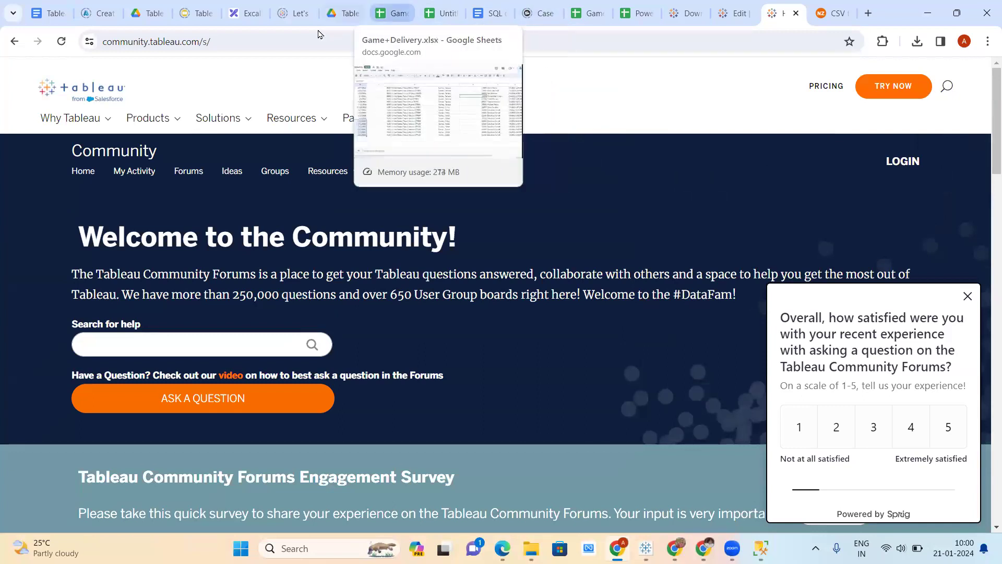
Switch to Tableau, add a Microsoft SQL Server connection to KA5_SR\SQLEXPRESS with Windows Authentication, and choose the master database.
click(648, 547)
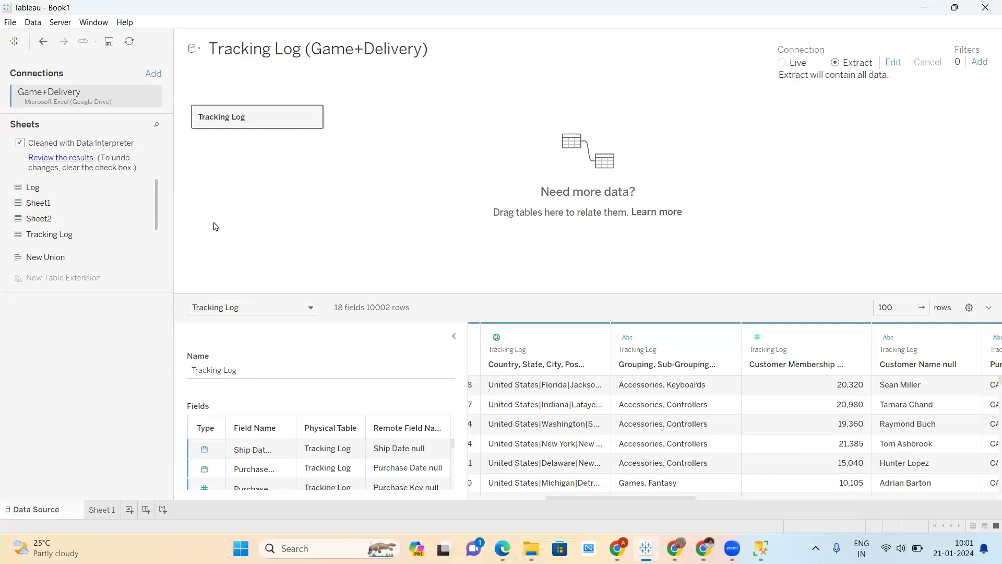
click(154, 73)
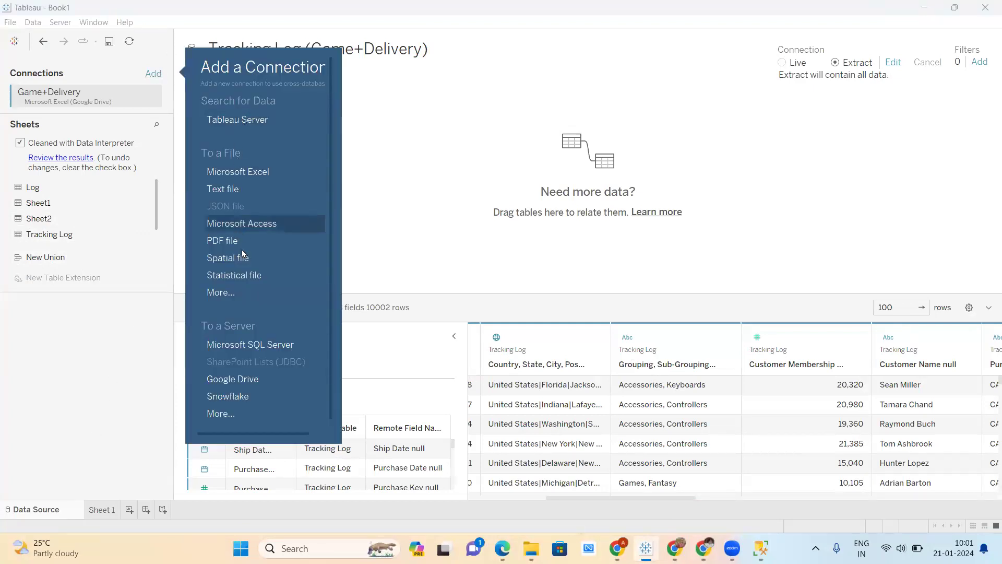
click(255, 343)
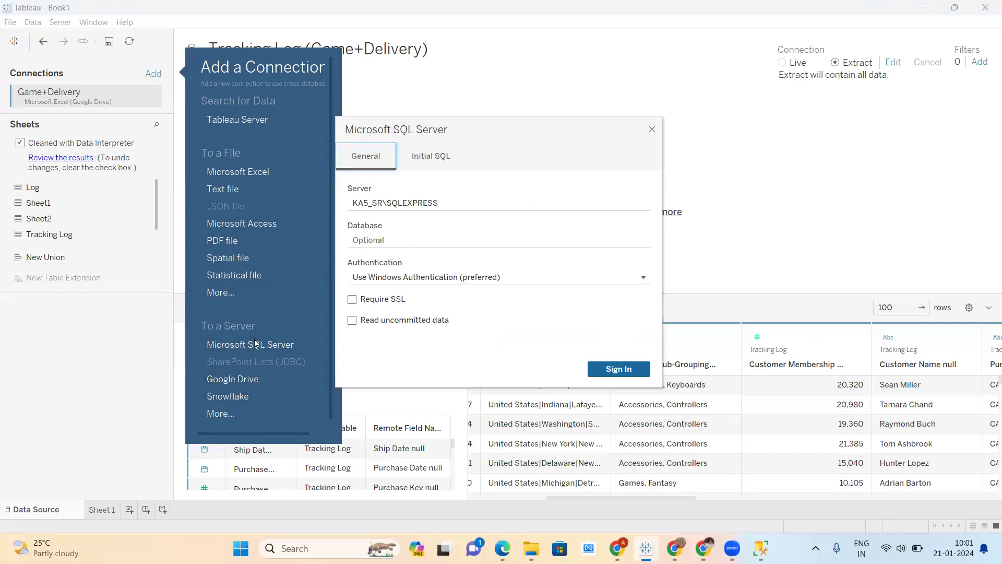
click(609, 374)
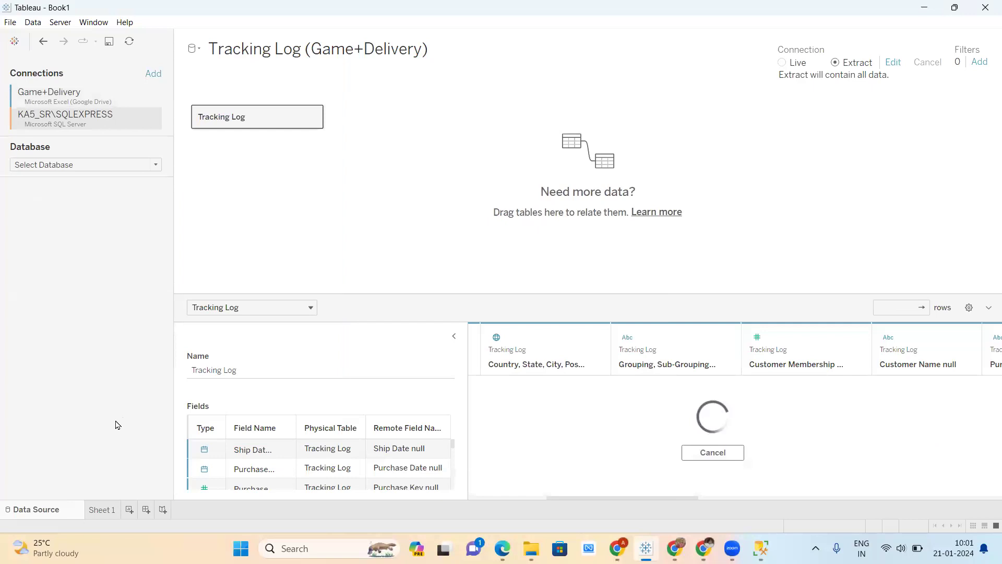
click(86, 165)
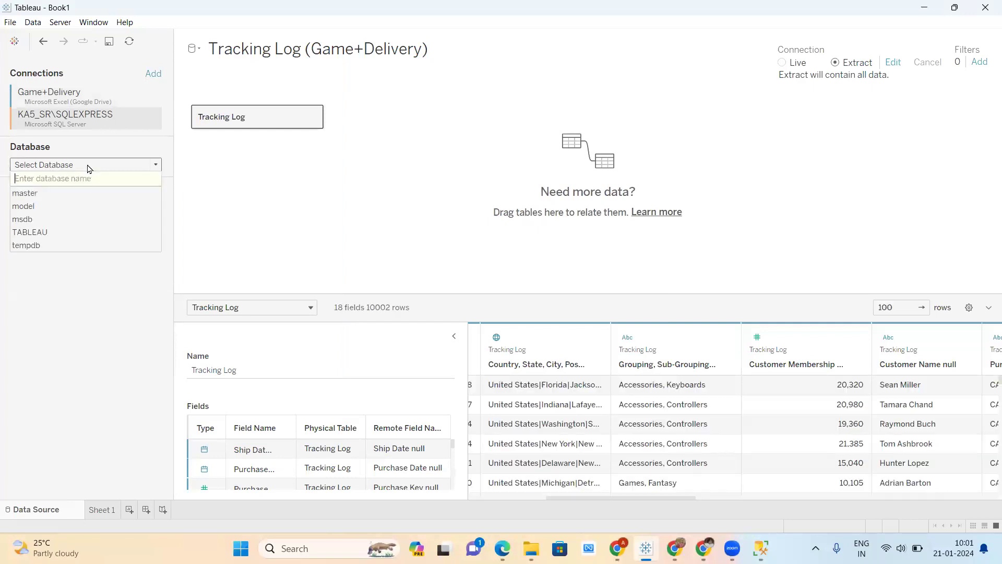
click(61, 193)
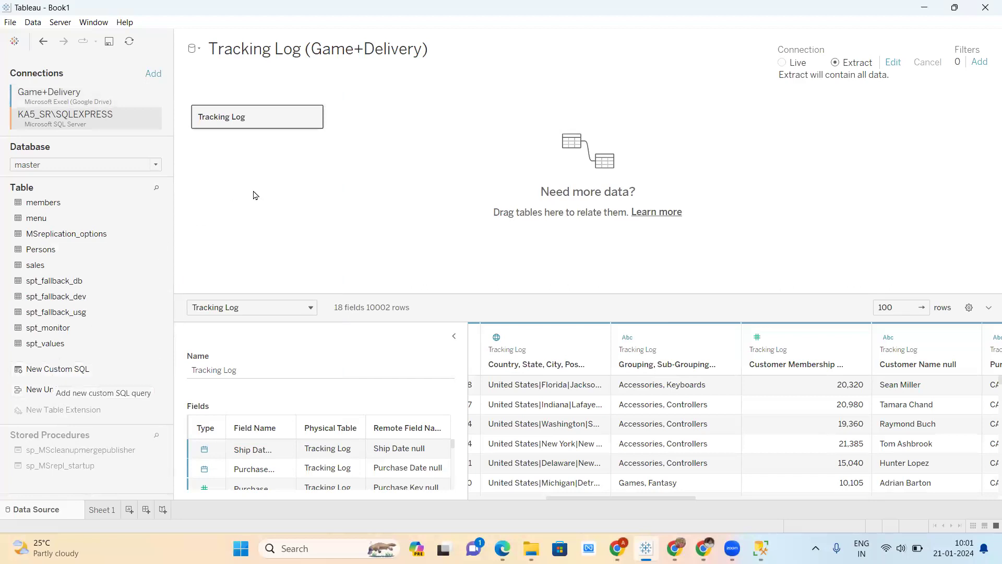
Switch to the browser, search the web for tableau prep, and open Tableau's product page for it.
mouse_move(617, 548)
click(618, 548)
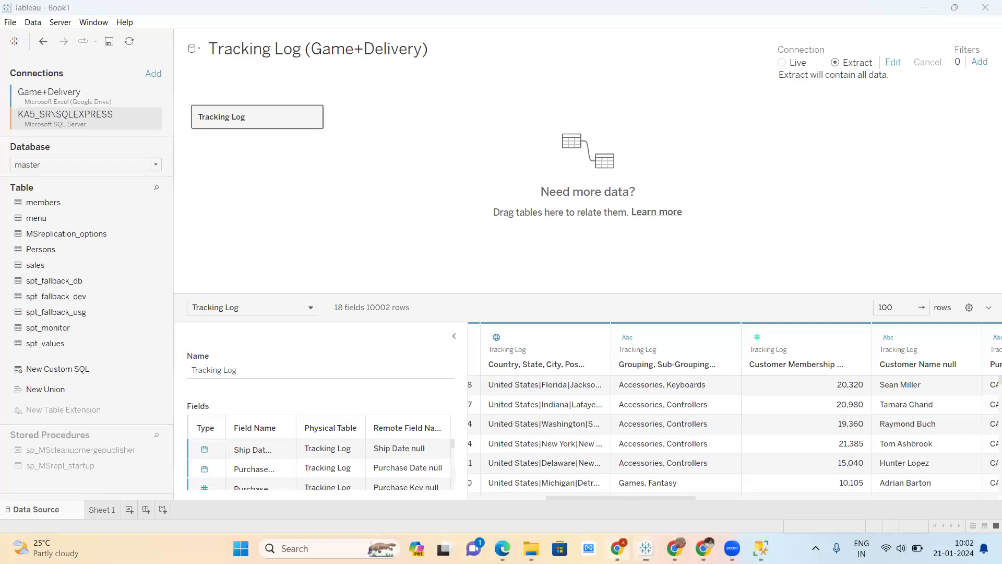
click(541, 49)
text(ta)
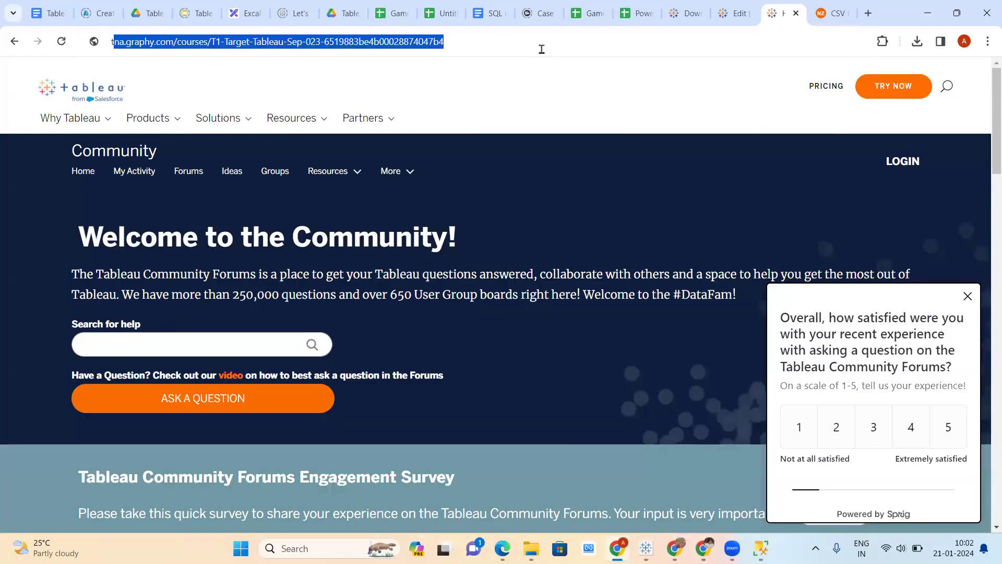
text(blea)
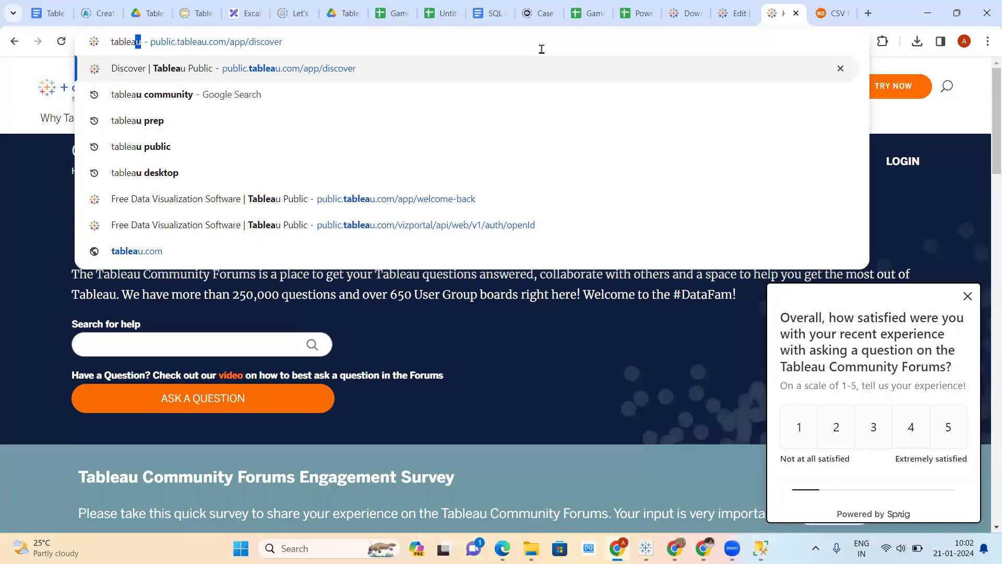
click(309, 121)
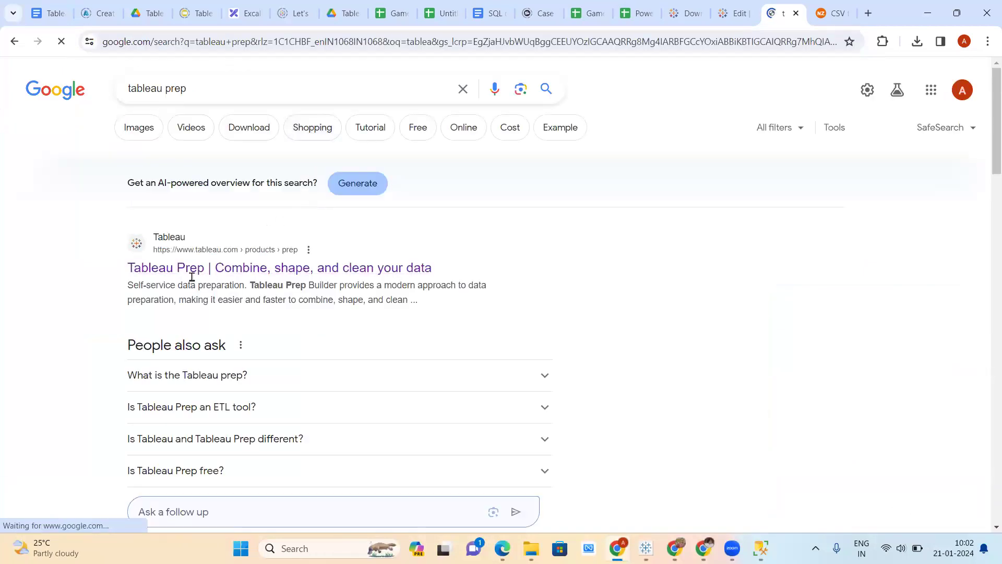
click(281, 272)
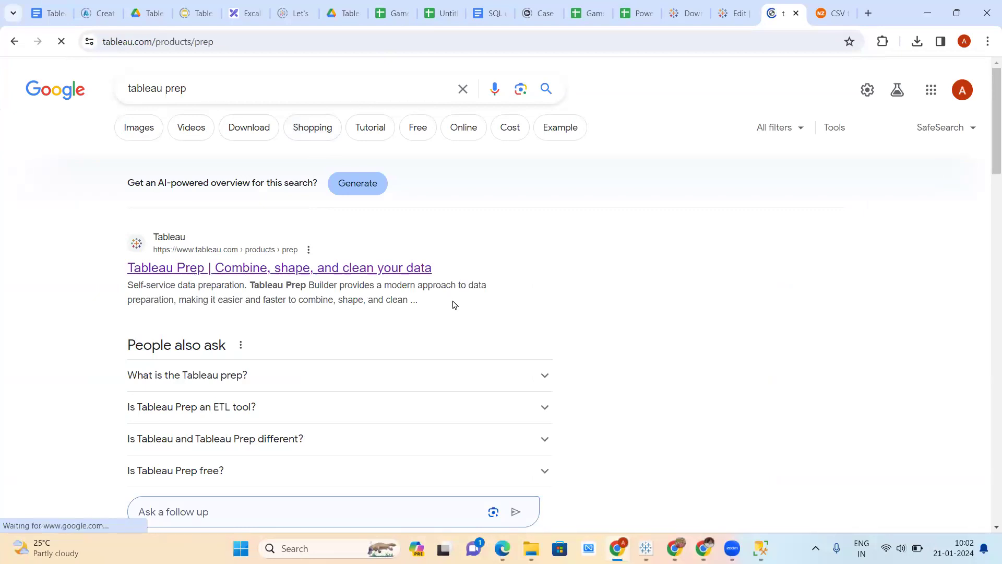
Examine the sample data preparation flow on the Tableau Prep Builder page, and return to the Tracking Log data source in Tableau.
scroll(455, 306, down, 2)
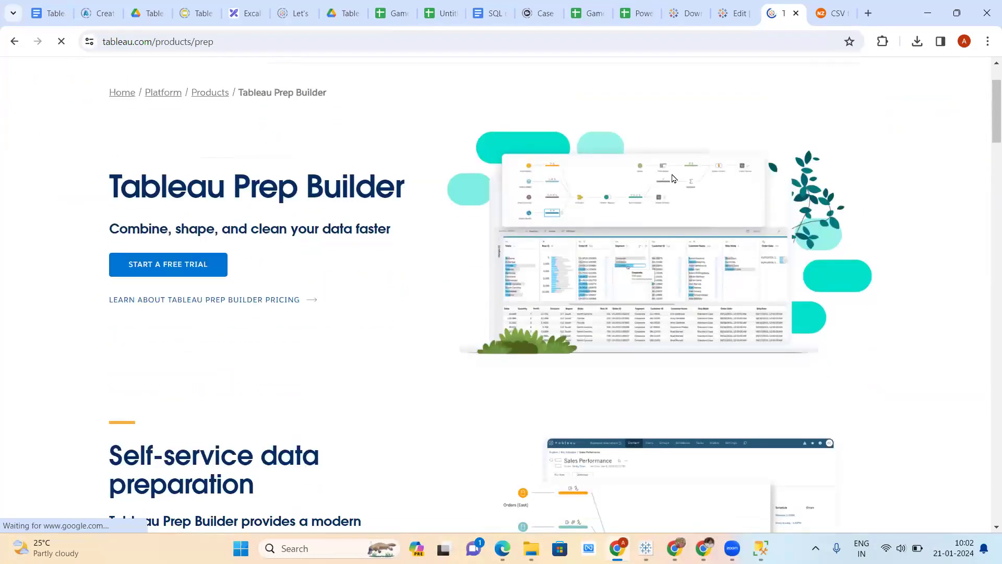
scroll(673, 254, up, 3)
scroll(673, 255, up, 5)
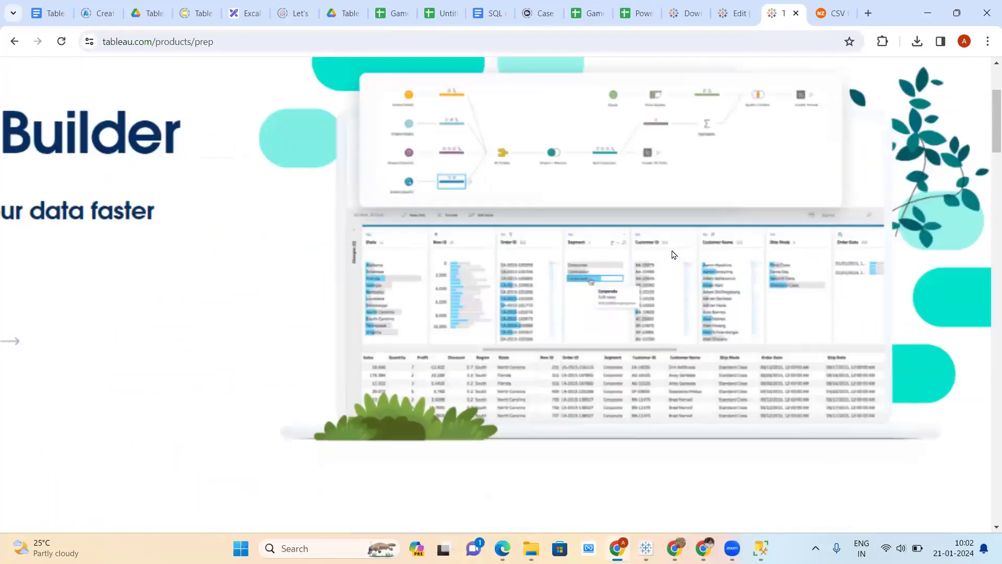
scroll(673, 255, up, 5)
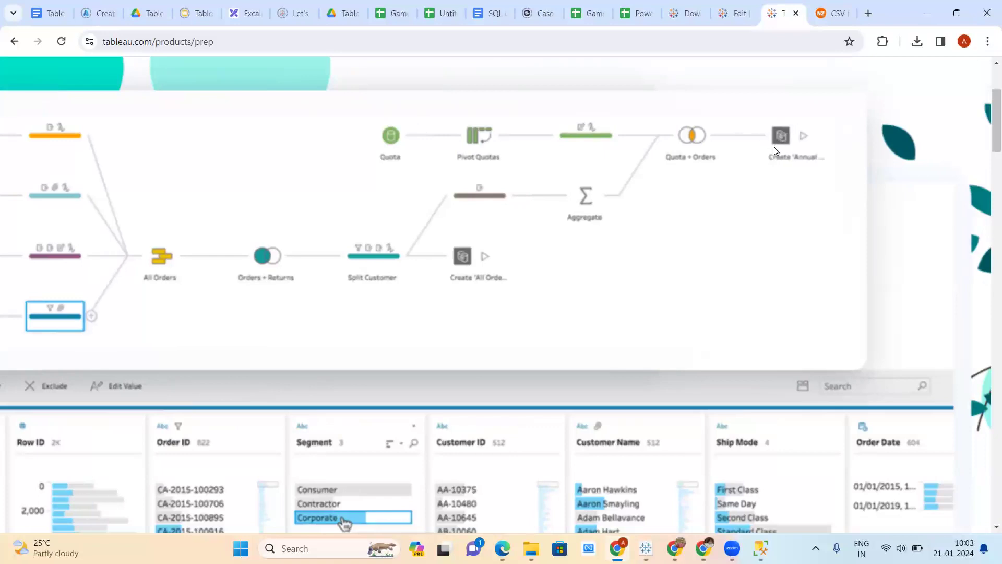
right_click(693, 175)
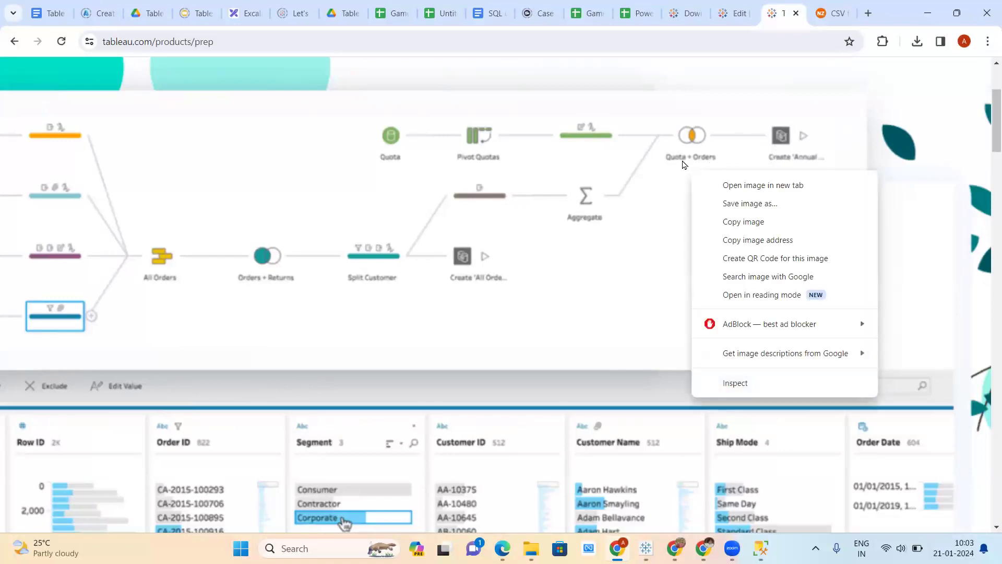
click(665, 257)
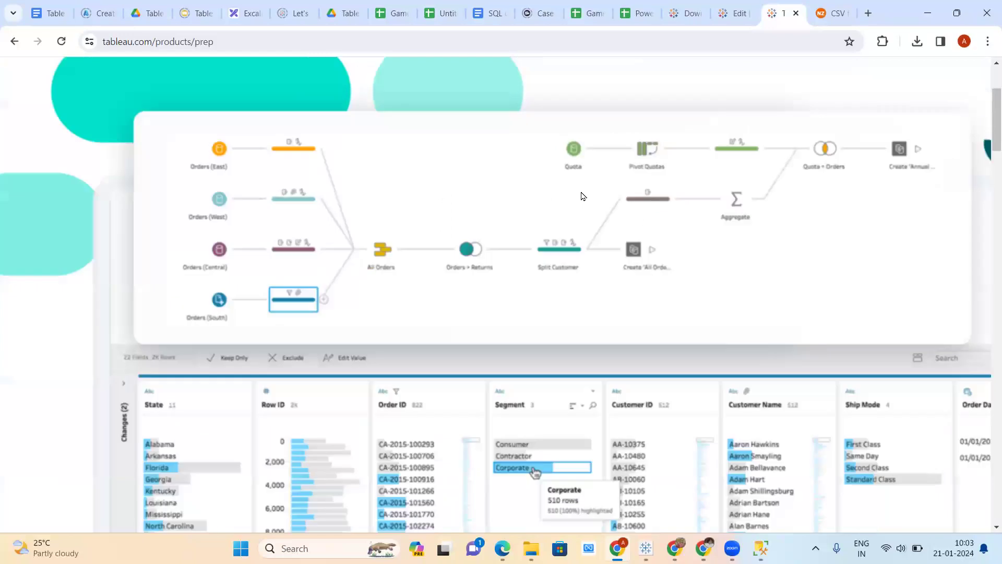
scroll(583, 197, down, 6)
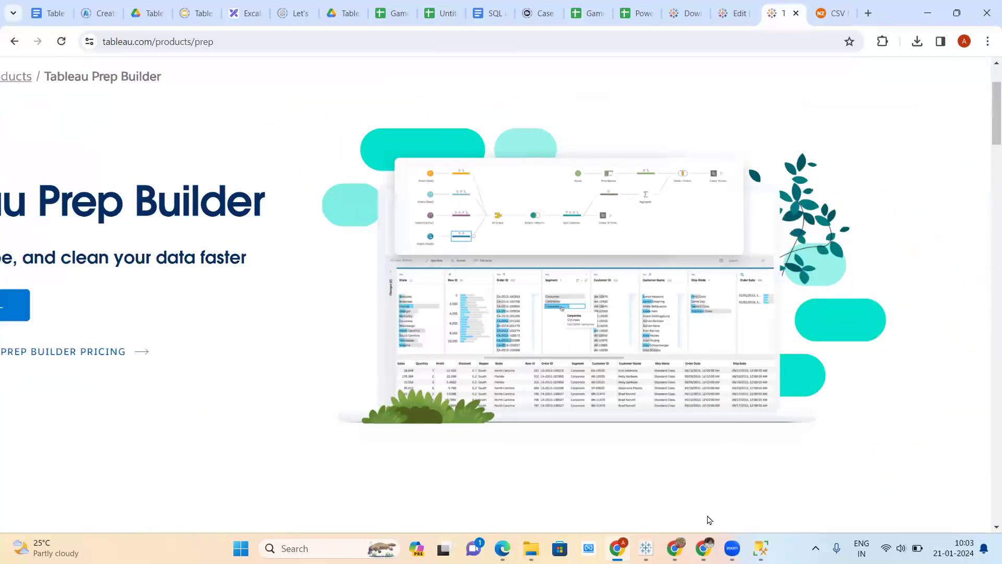
click(647, 548)
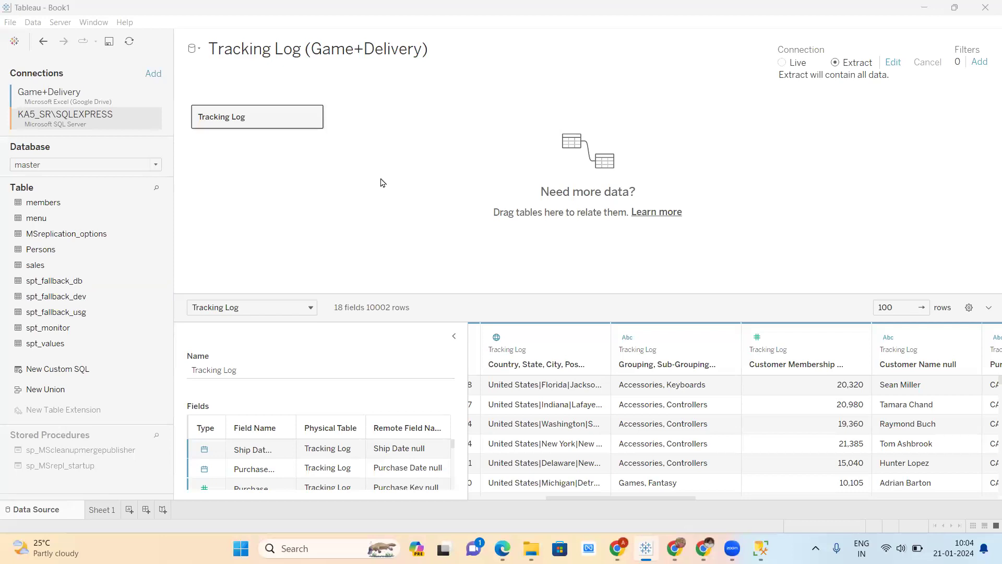
click(382, 186)
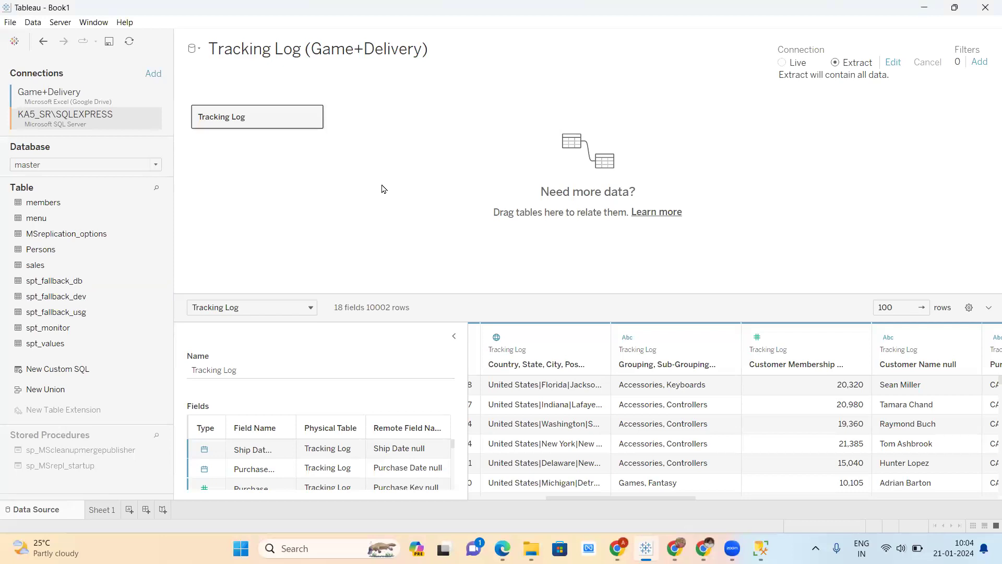
Return to the Power BI/Tableau/Excel spreadsheet in the browser, select its web address, and switch to Zoom.
click(618, 547)
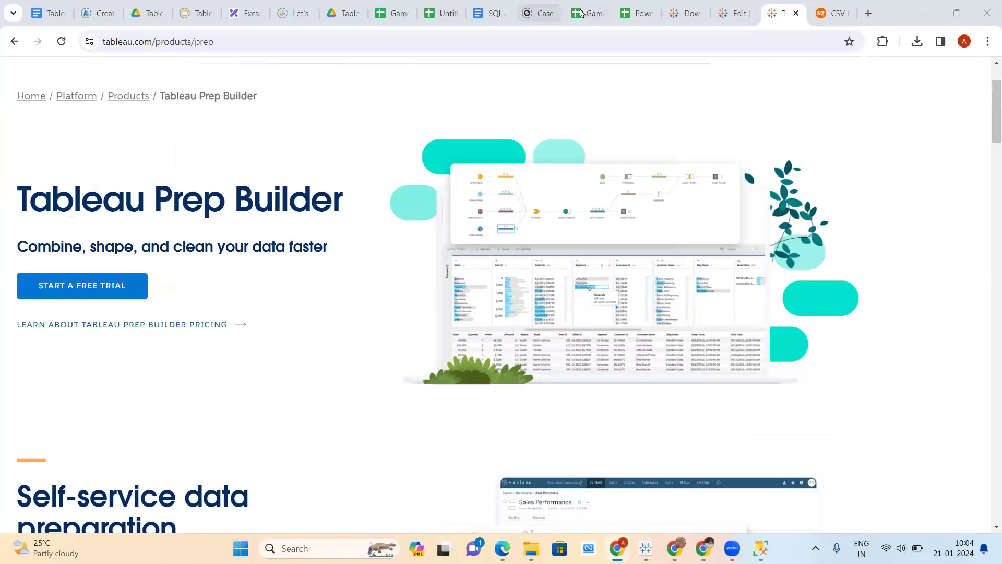
click(636, 13)
click(441, 50)
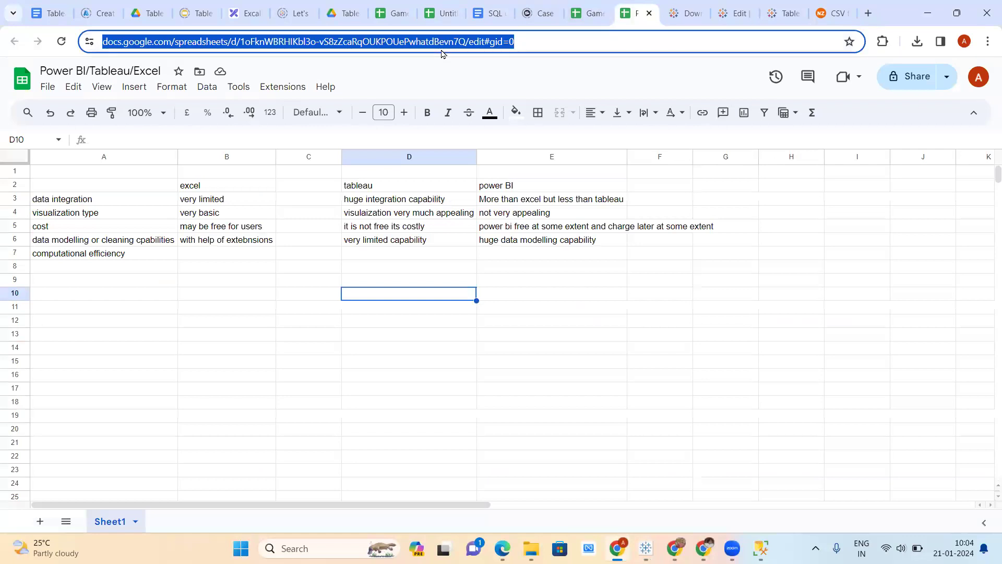
click(733, 548)
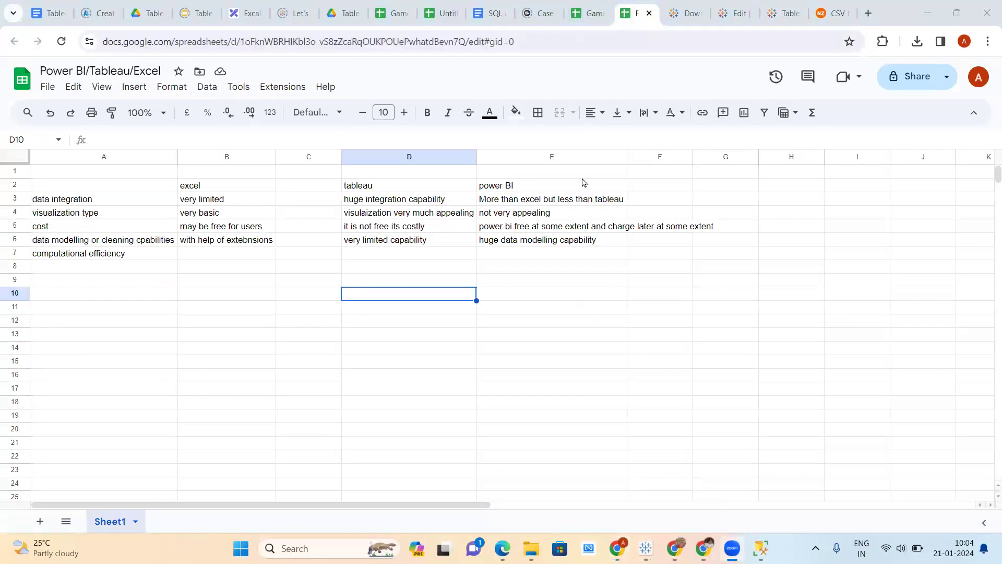
key(alt+Tab)
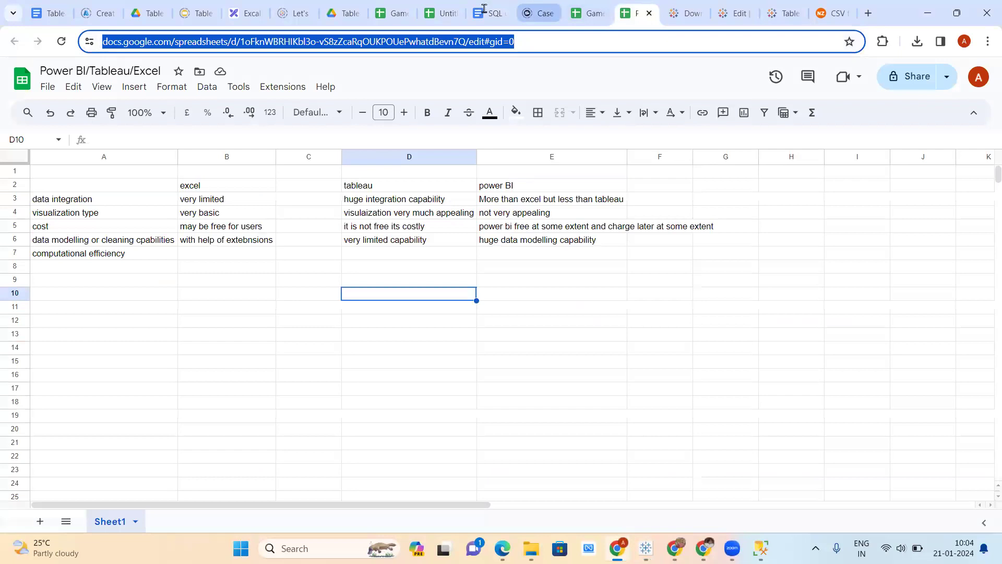
key(alt+Tab)
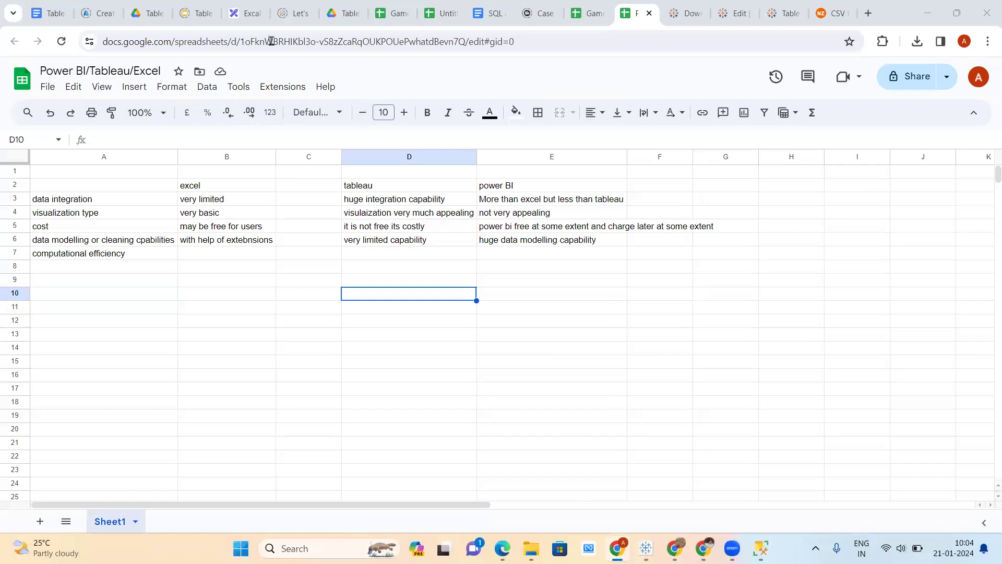
Look through the drawings on the Excalidraw board, bring its content back into view, and return to the comparison spreadsheet.
click(245, 13)
scroll(484, 198, up, 5)
scroll(484, 198, up, 10)
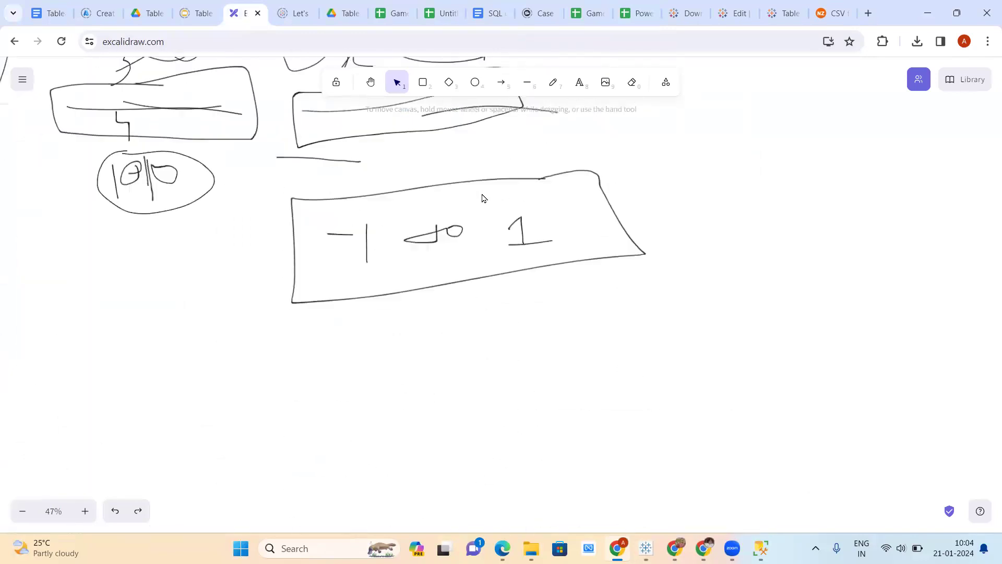
scroll(484, 198, up, 5)
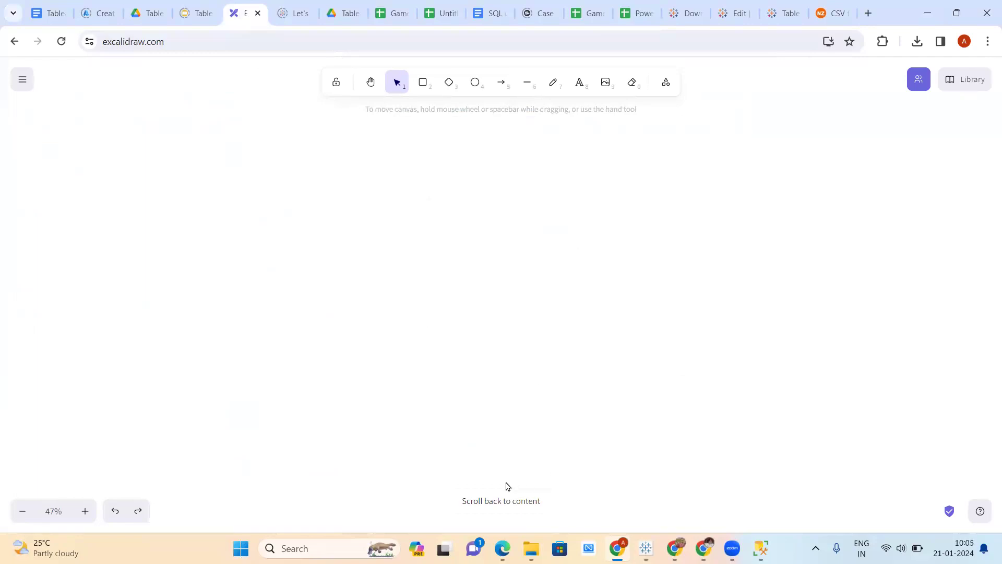
click(497, 502)
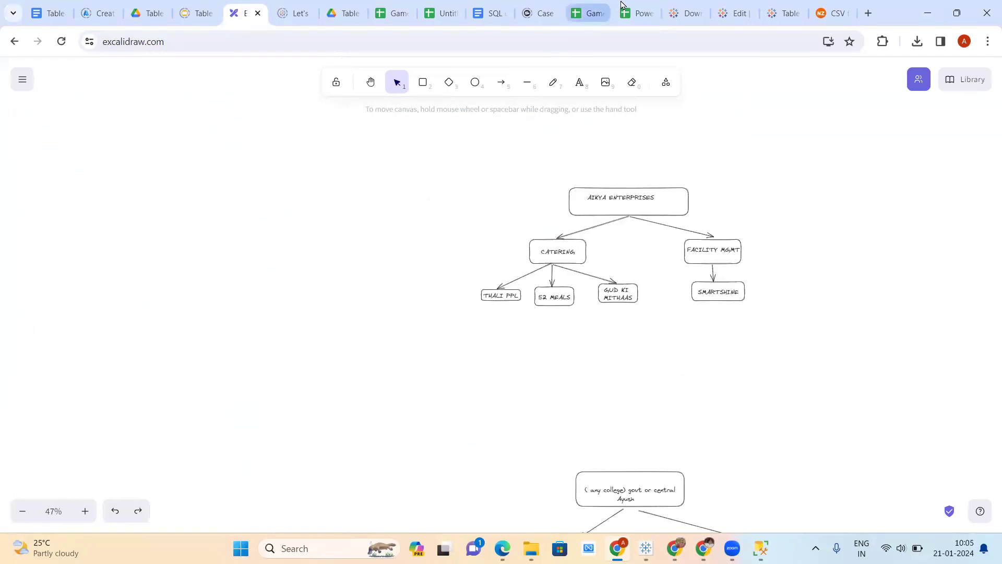
click(637, 13)
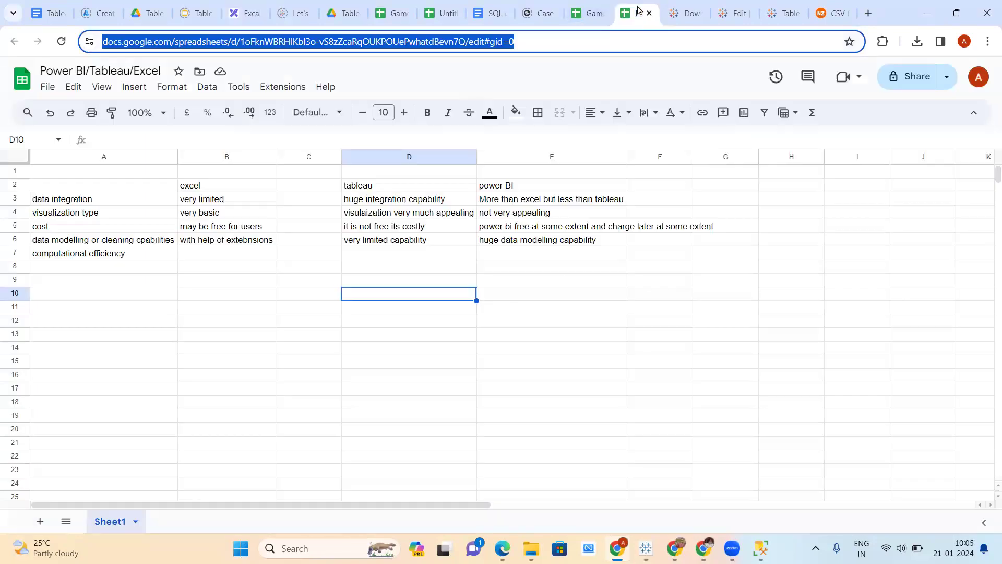
Share the Power BI/Tableau/Excel spreadsheet by changing its general access to Anyone with the link.
click(917, 84)
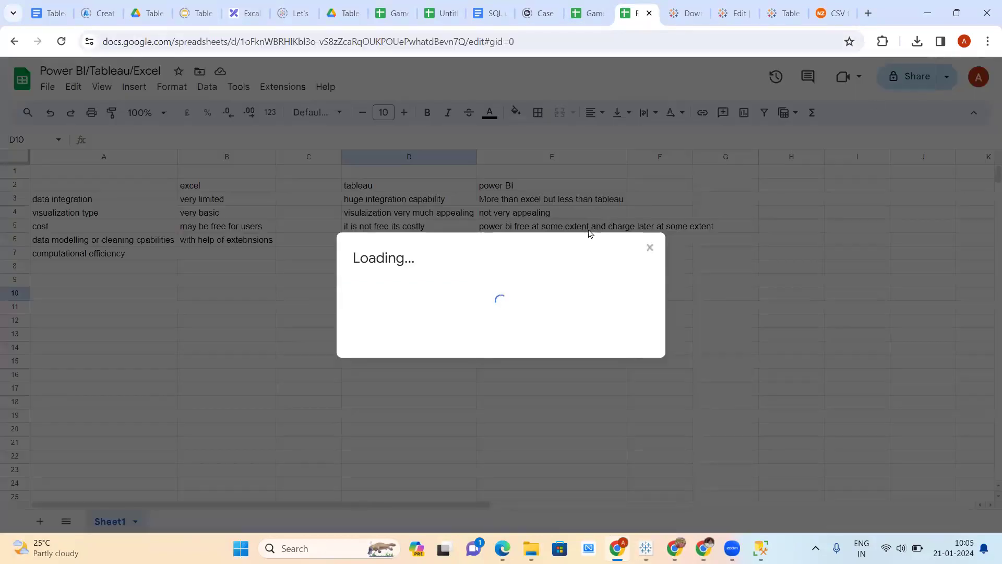
click(434, 229)
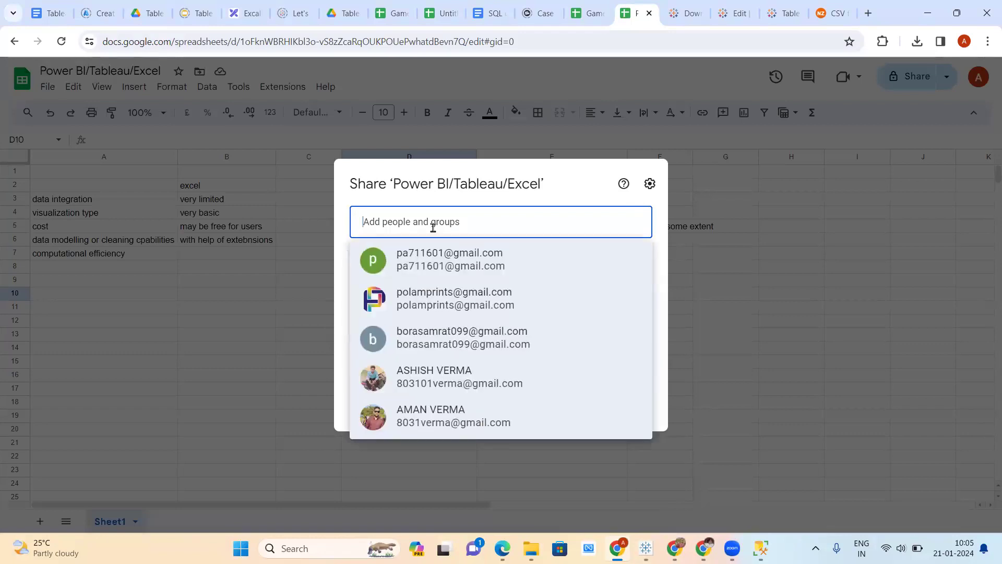
click(564, 201)
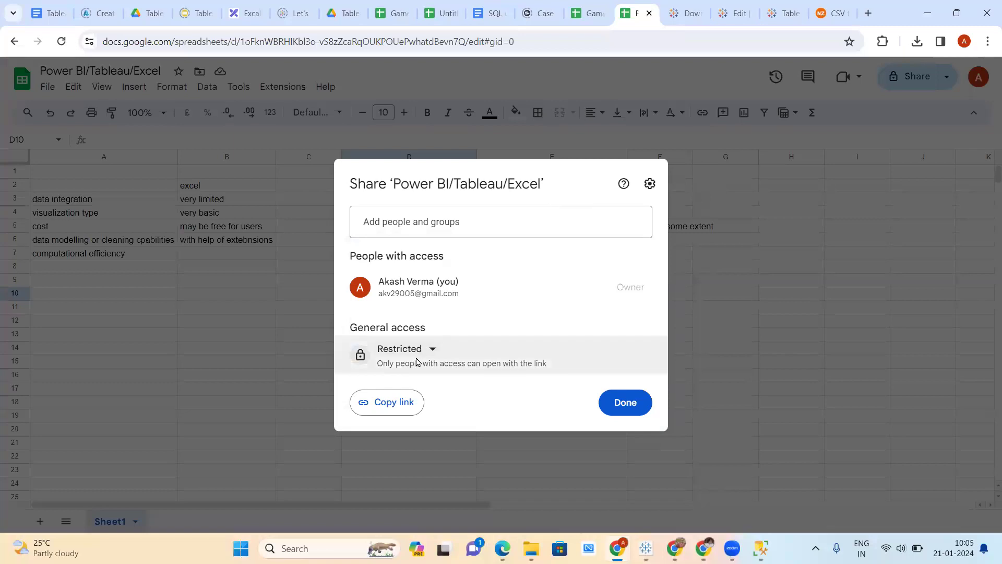
click(428, 355)
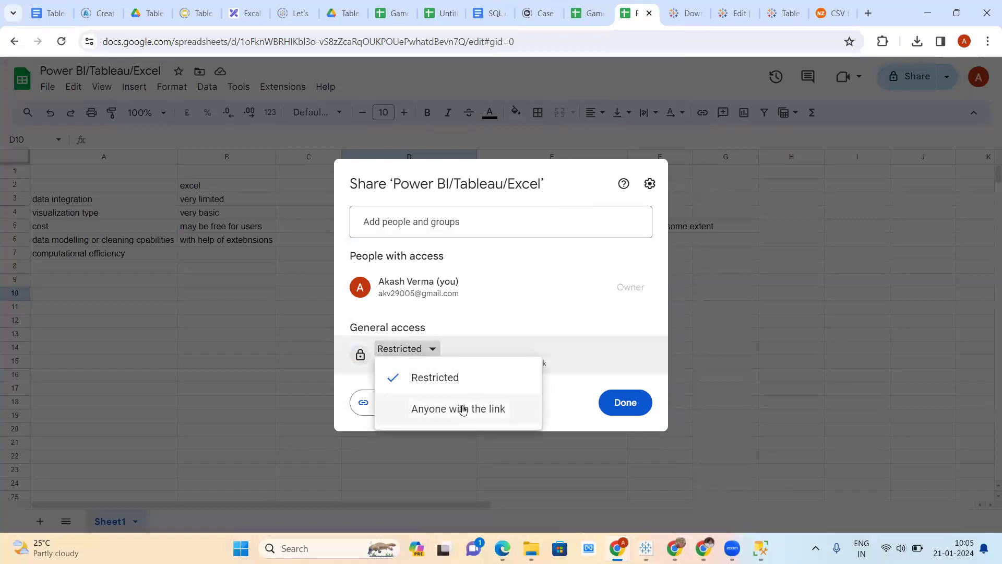
click(461, 409)
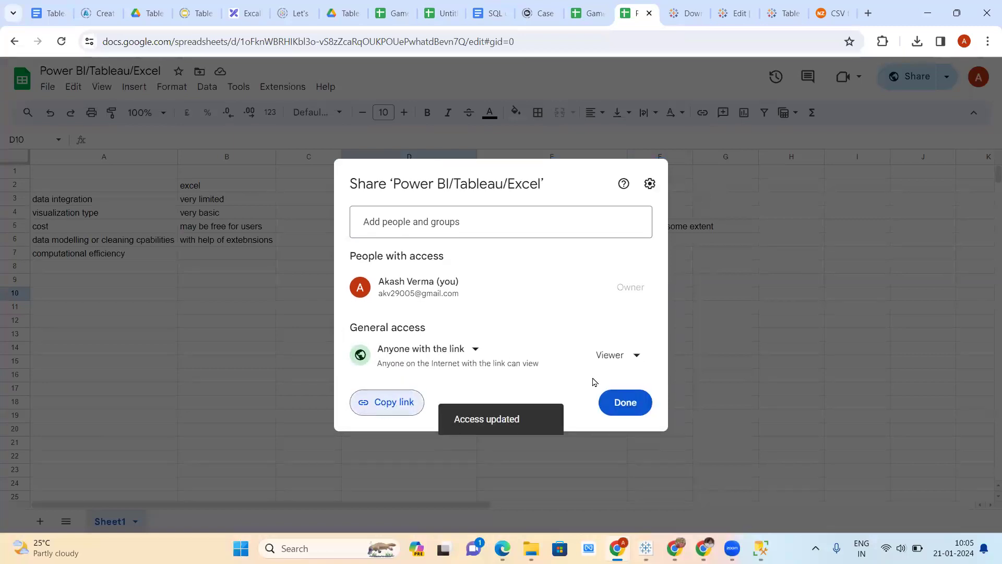
click(629, 403)
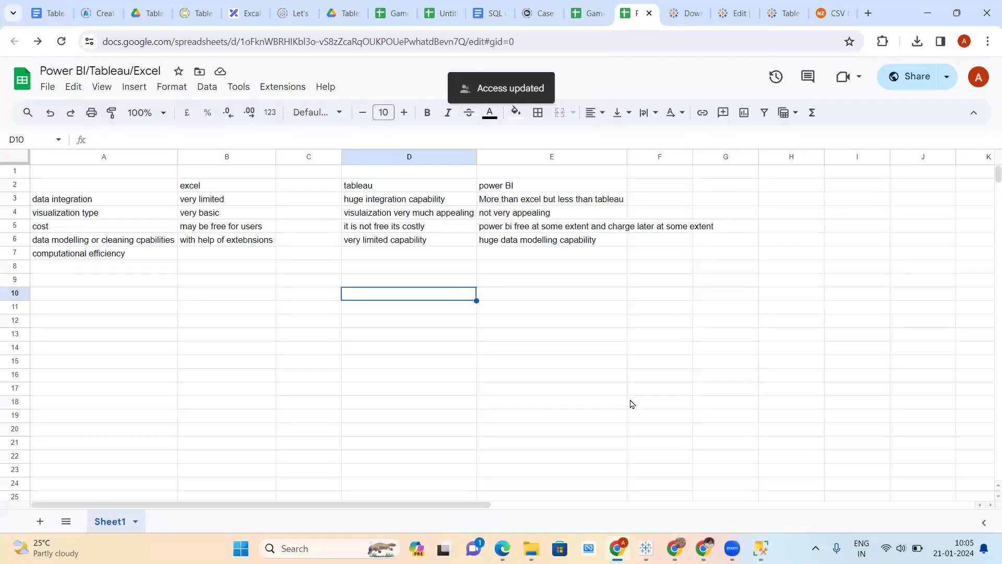